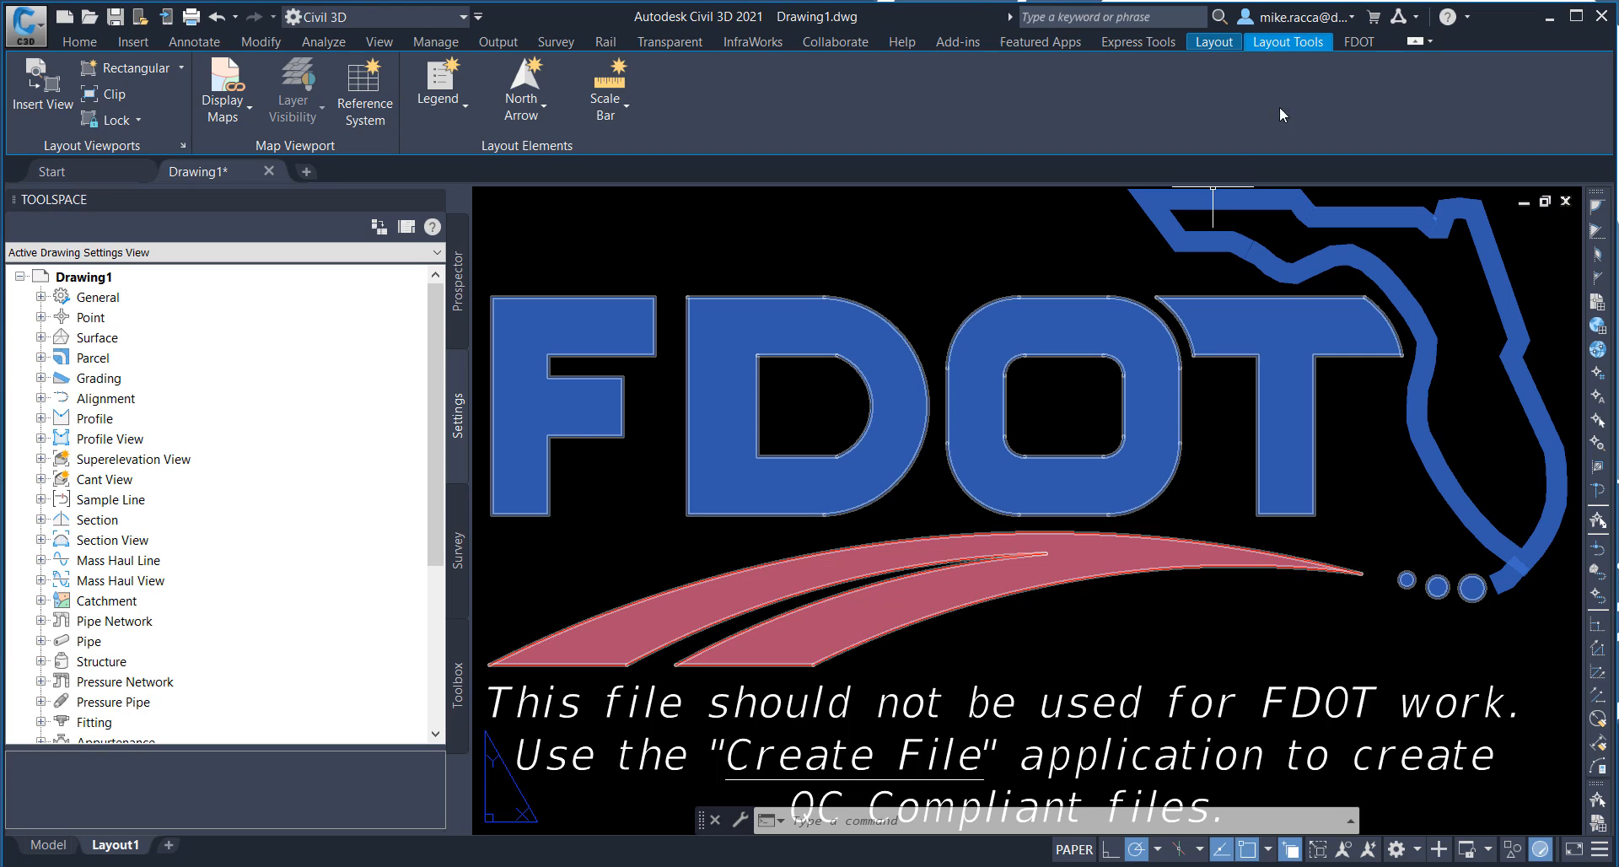
Step: Create and open a Drainage Structures - Proposed drawing from the DRAINAGE discipline's Drainage Design Files group, using coordinate system FL83-NF
{"action": "left_click", "coordinate": [1361, 44]}
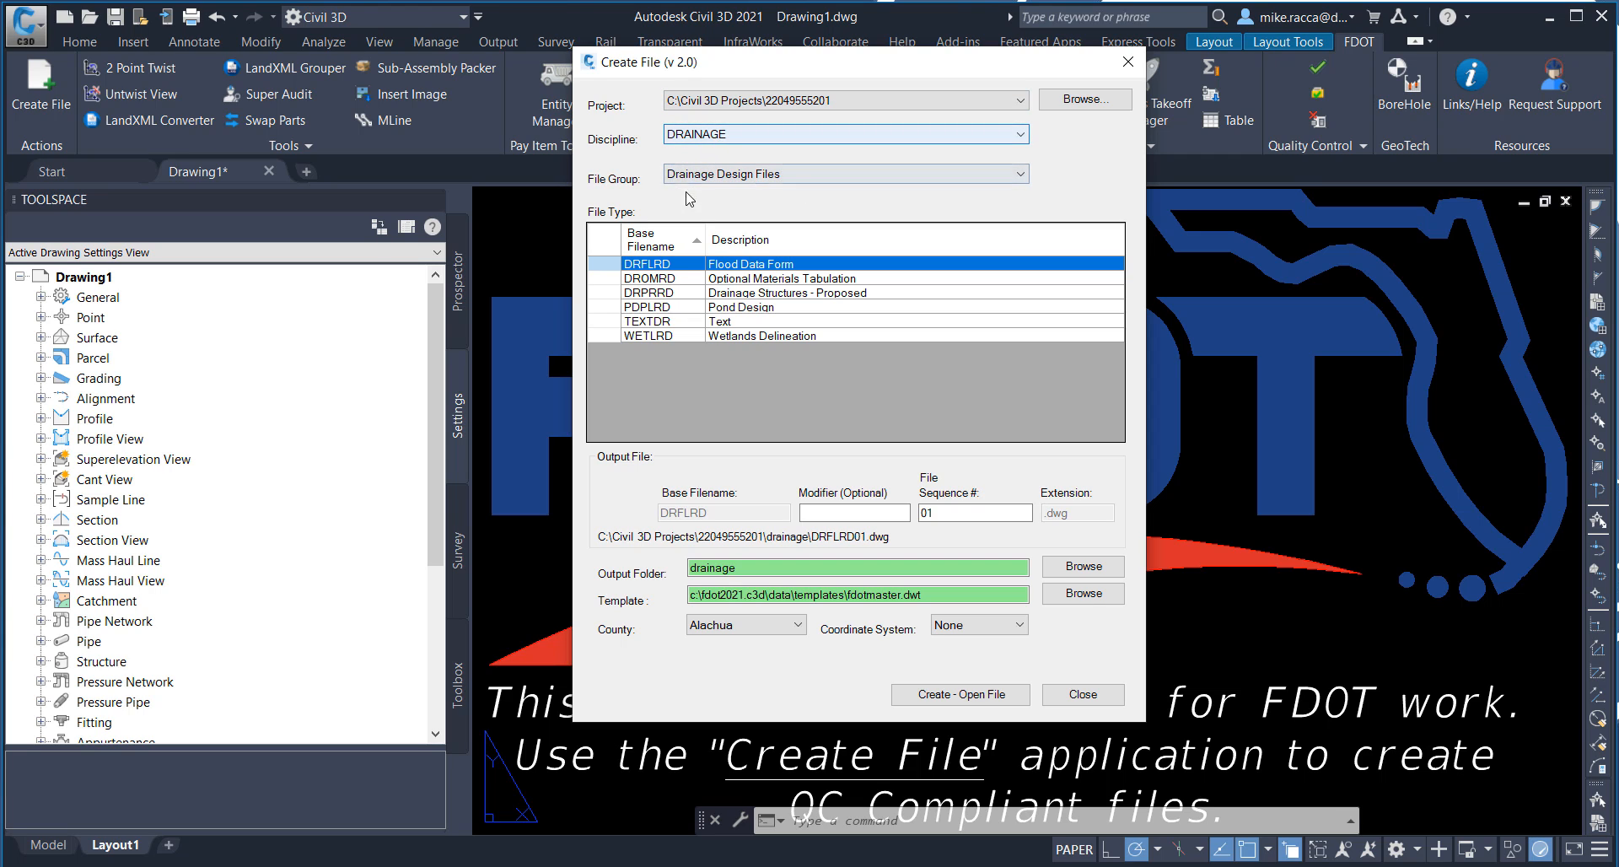
{"action": "left_click", "coordinate": [754, 174]}
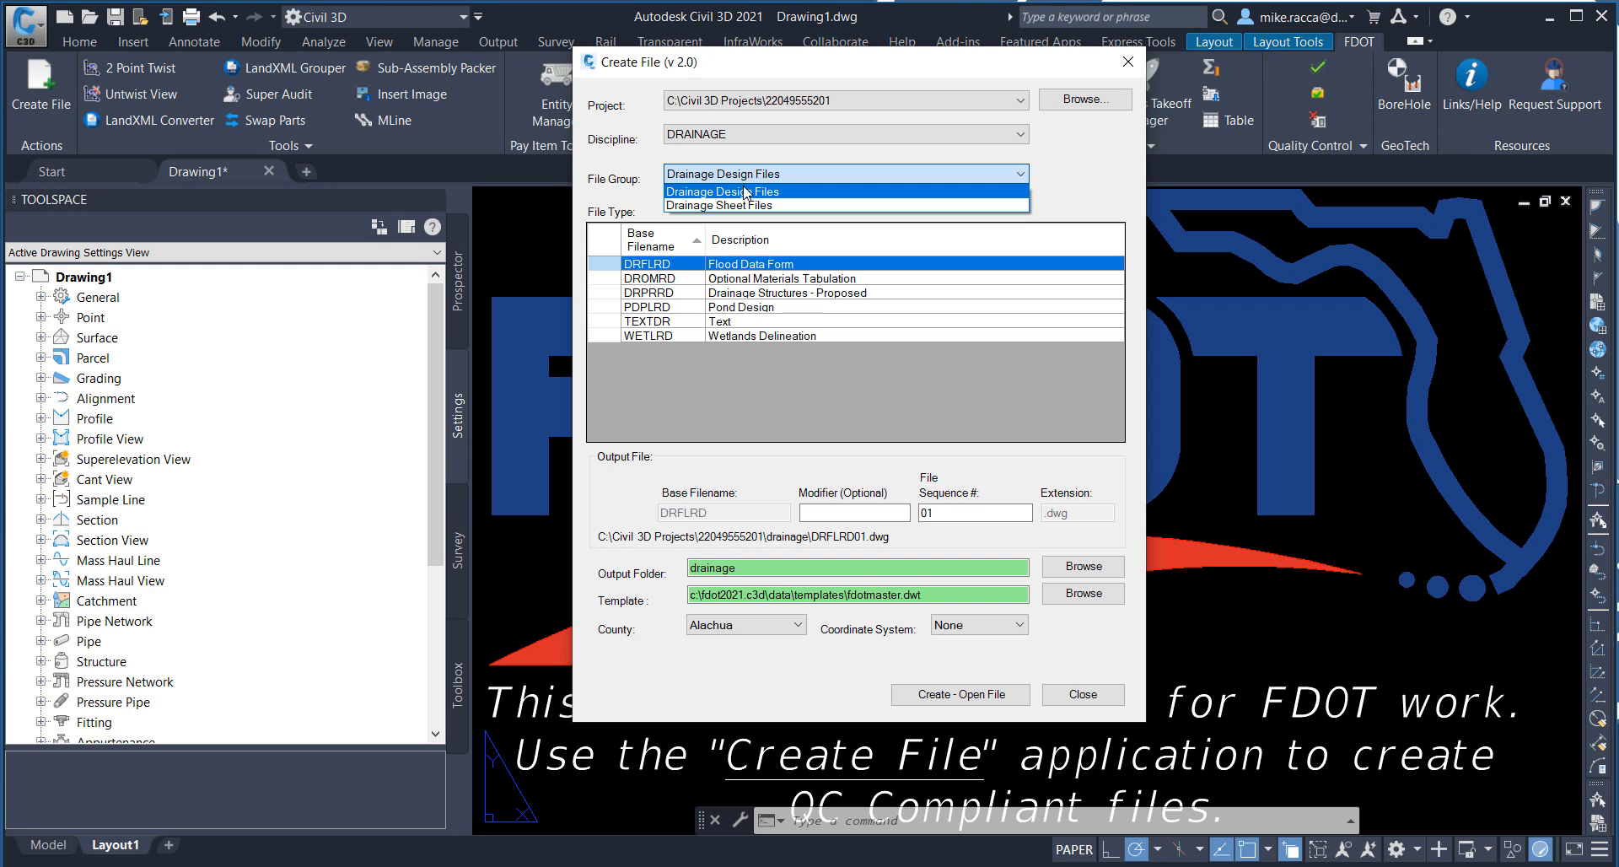
{"action": "left_click", "coordinate": [746, 192]}
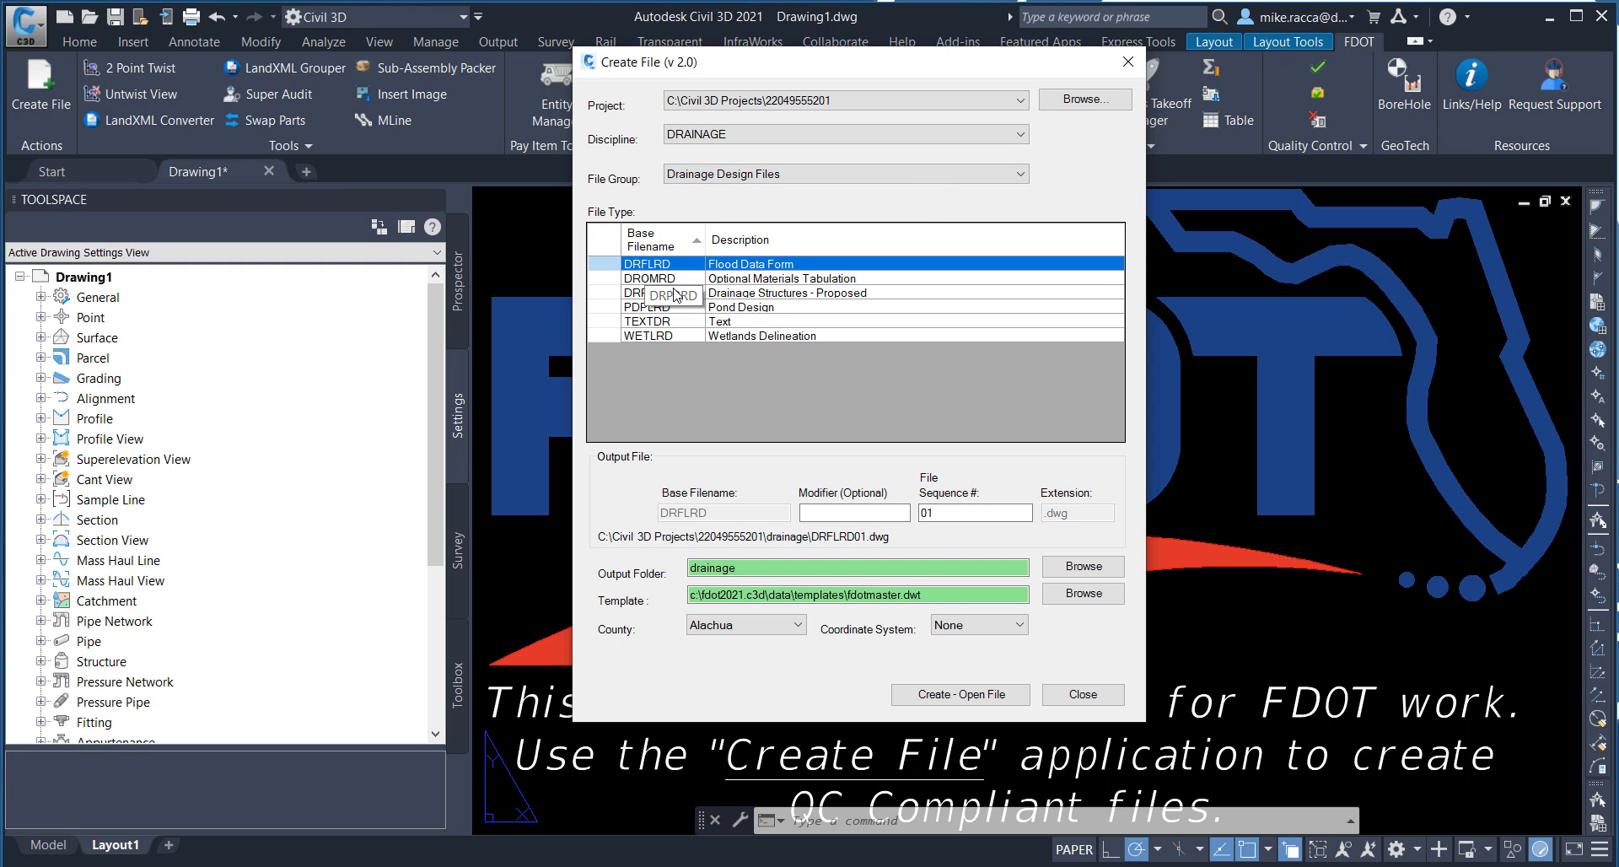
{"action": "left_click", "coordinate": [736, 295]}
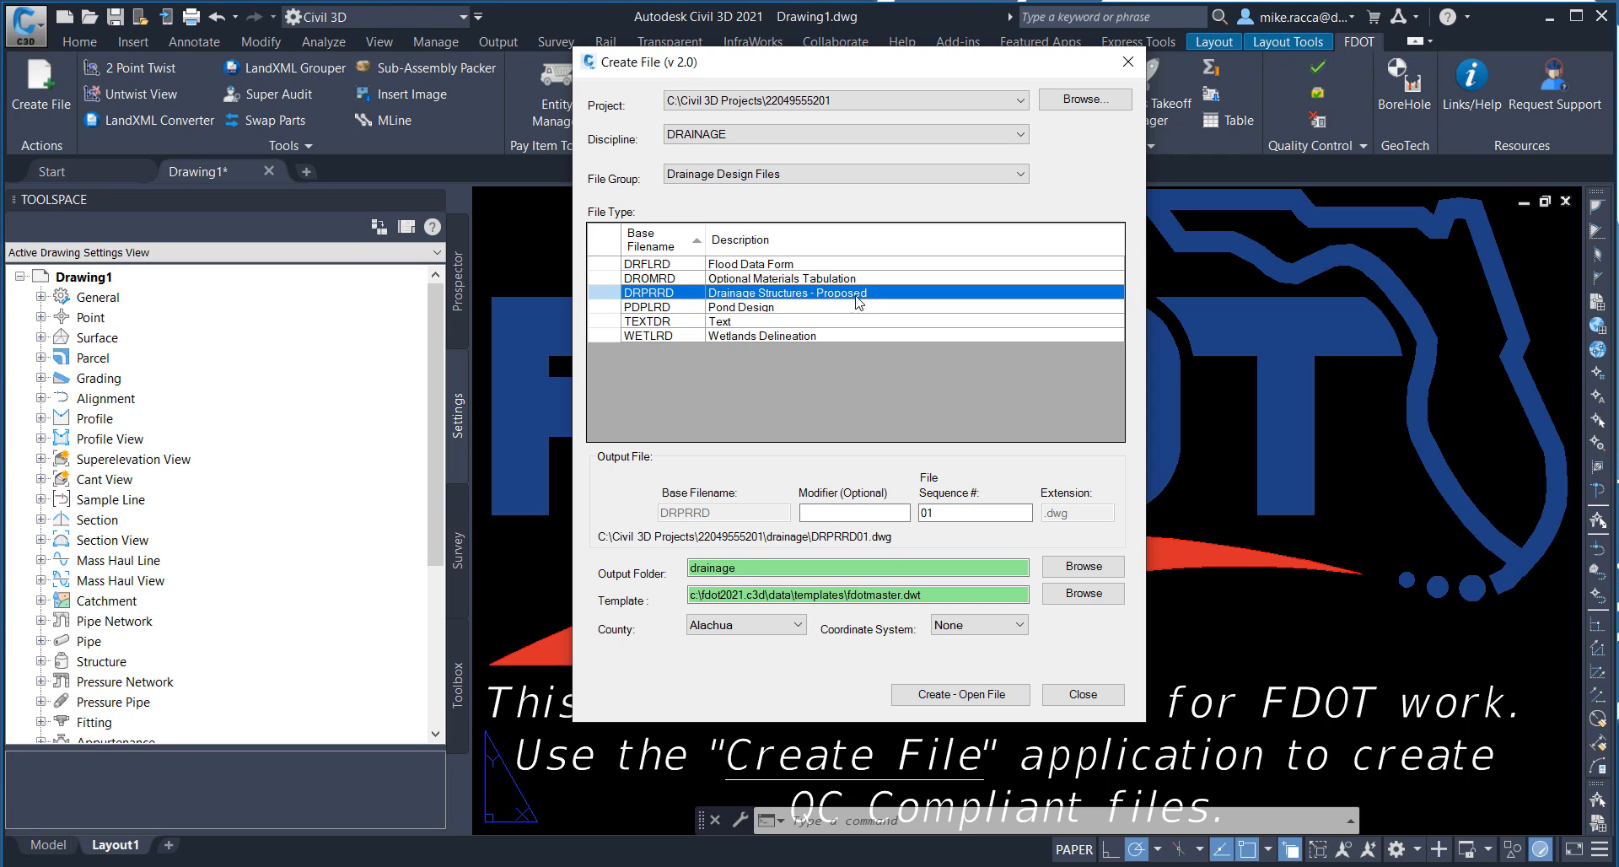
{"action": "left_click", "coordinate": [987, 629]}
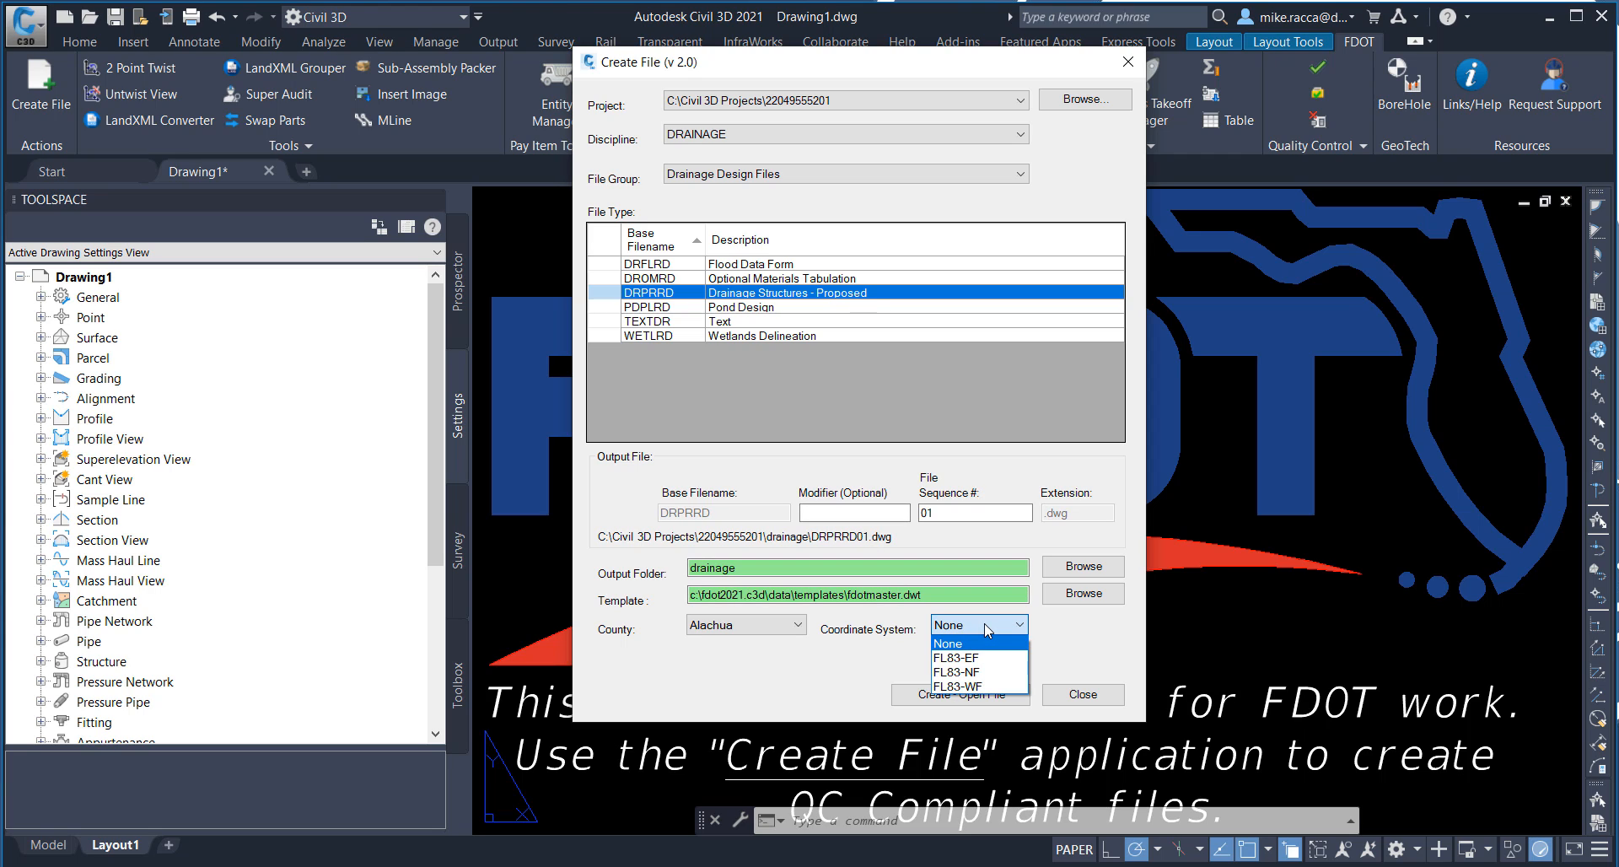
{"action": "left_click", "coordinate": [986, 673]}
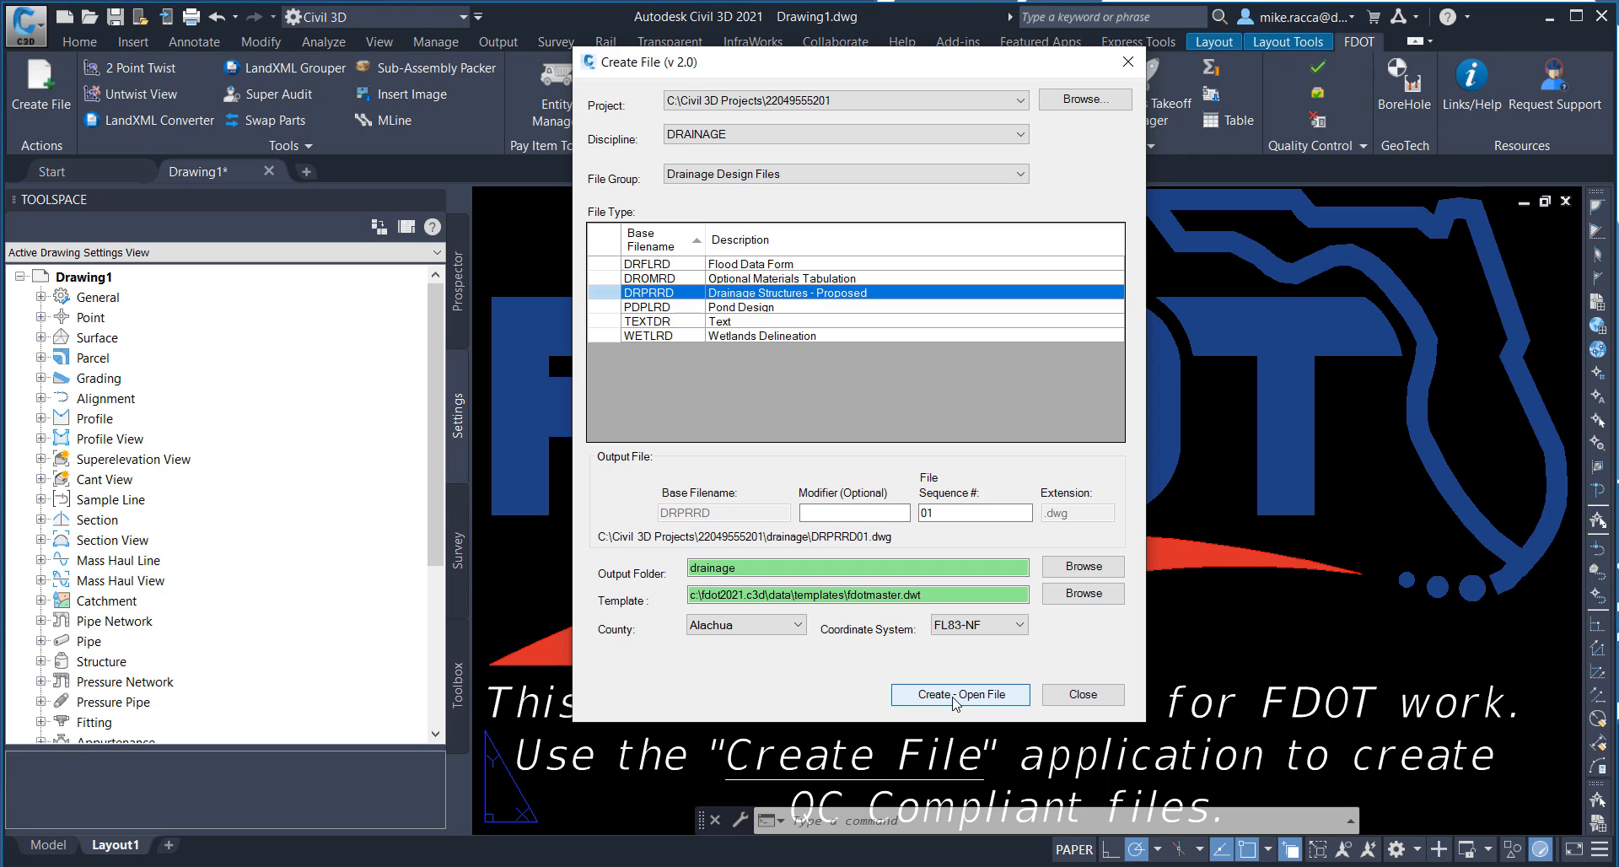
{"action": "left_click", "coordinate": [953, 700]}
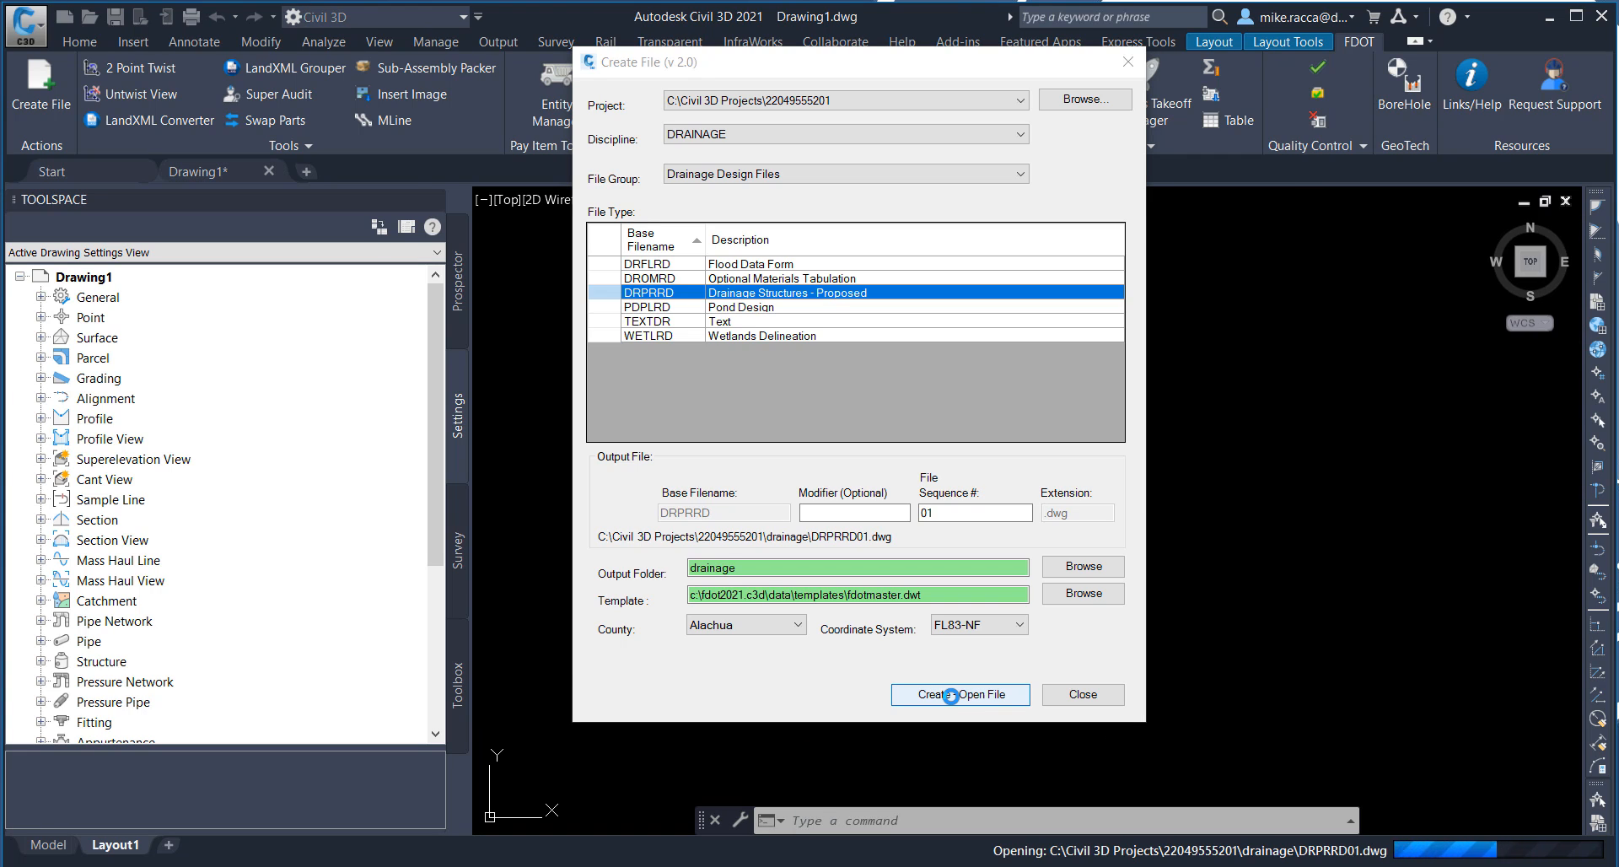
{"action": "left_click", "coordinate": [1083, 695]}
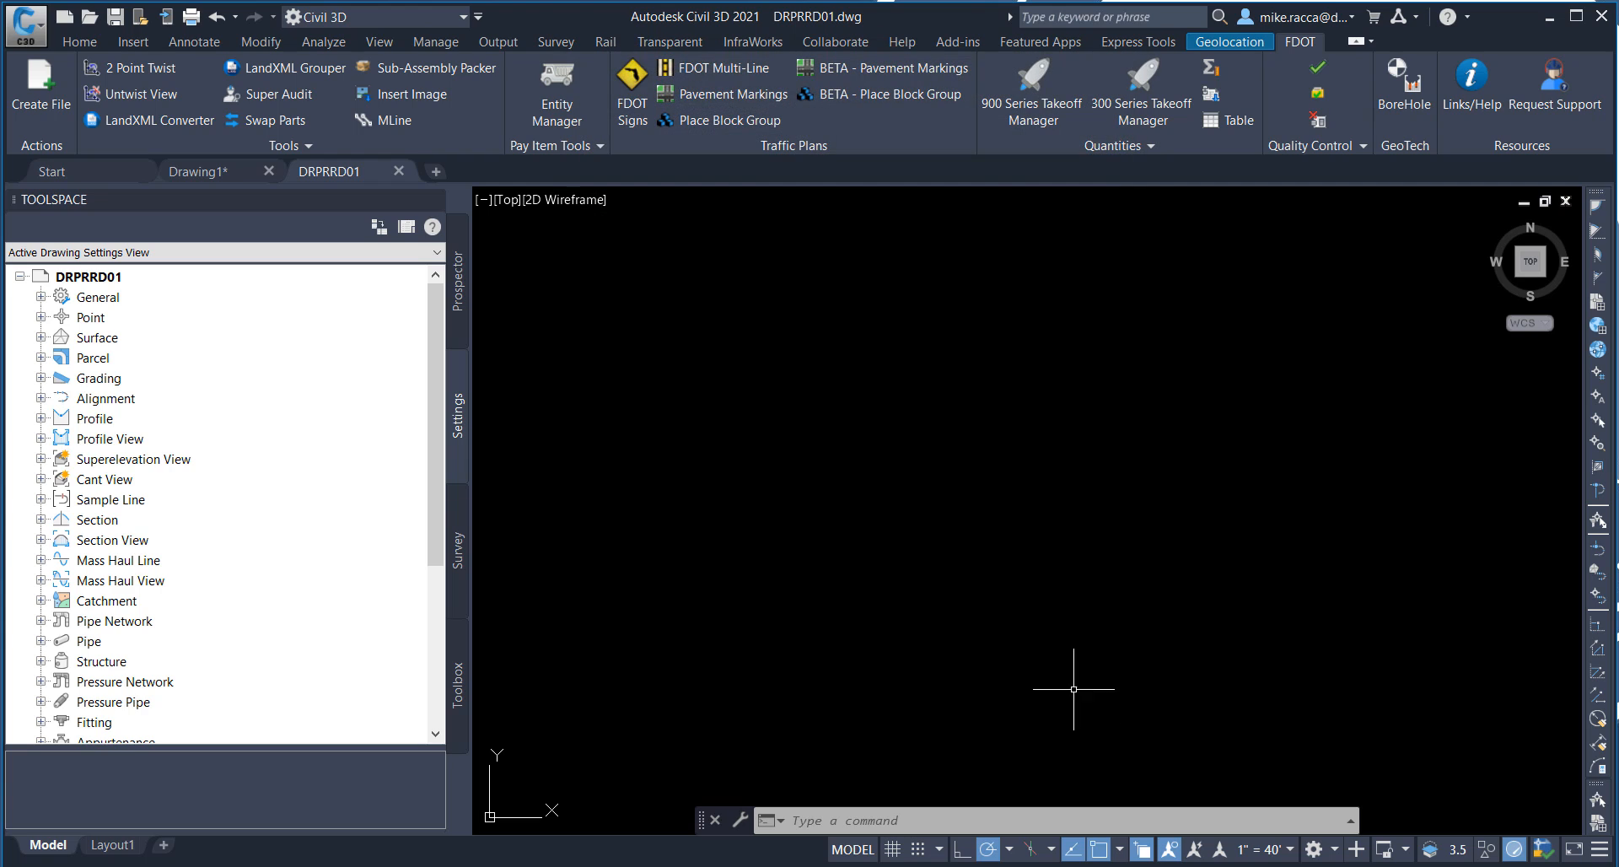
{"action": "left_click", "coordinate": [459, 283]}
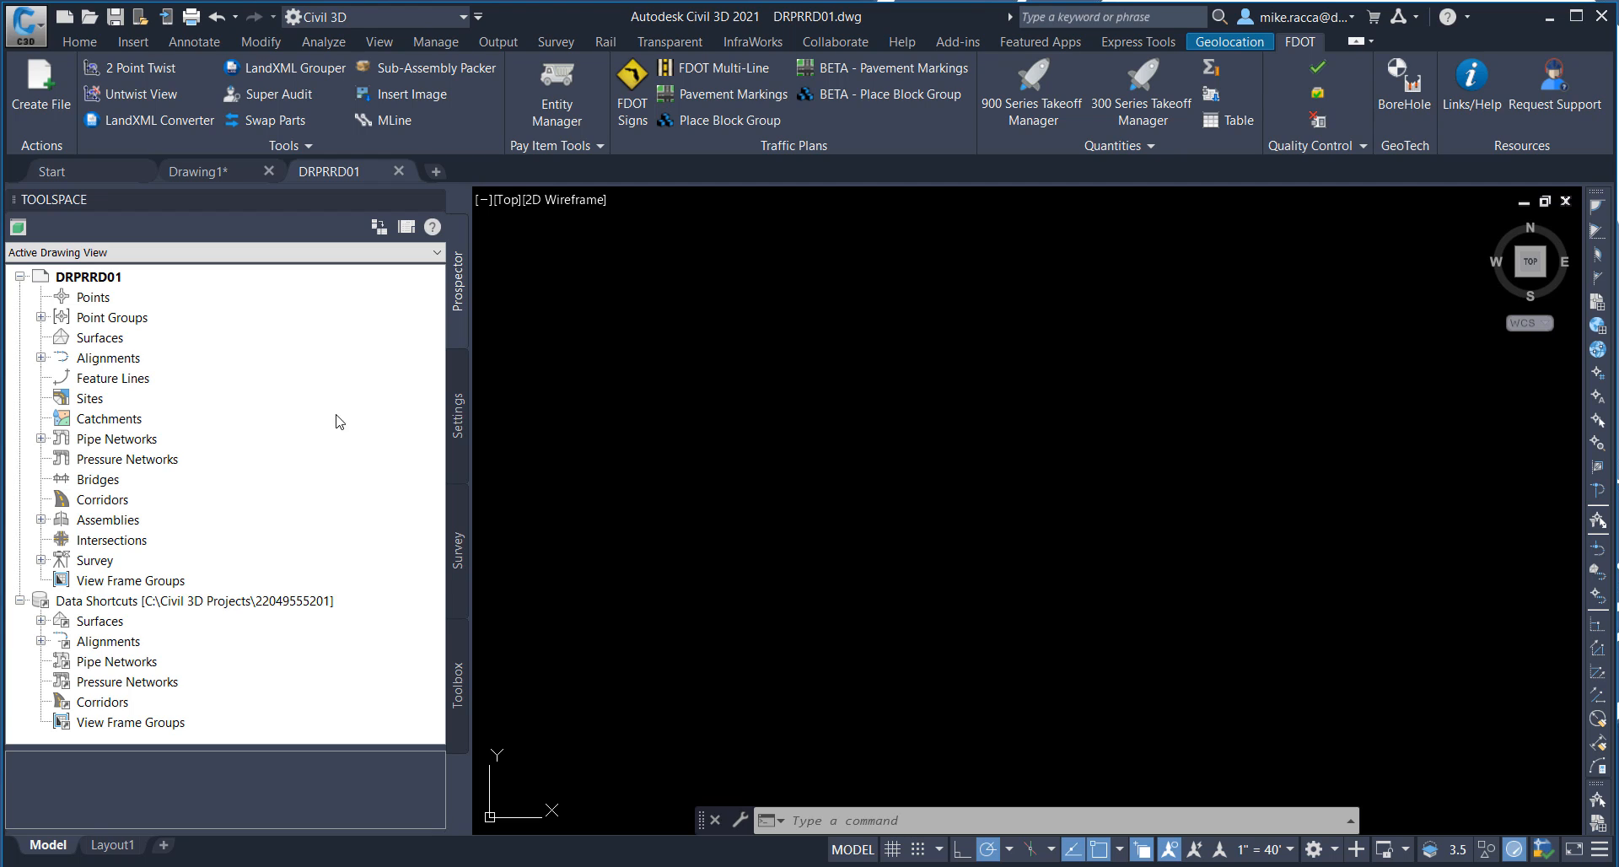
{"action": "left_click", "coordinate": [134, 603]}
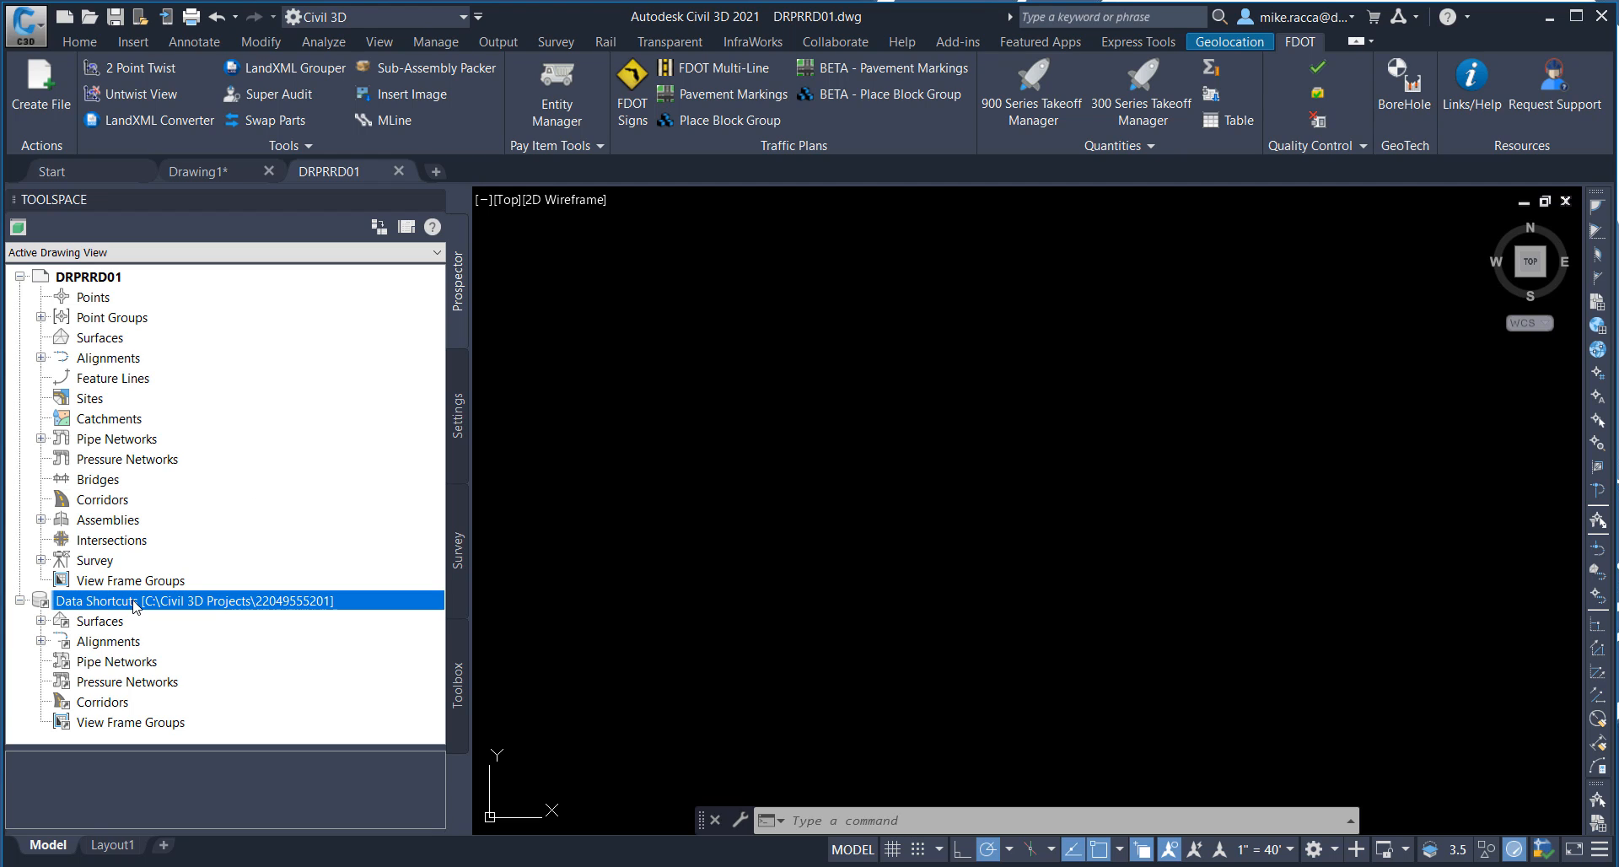
{"action": "right_click", "coordinate": [135, 604]}
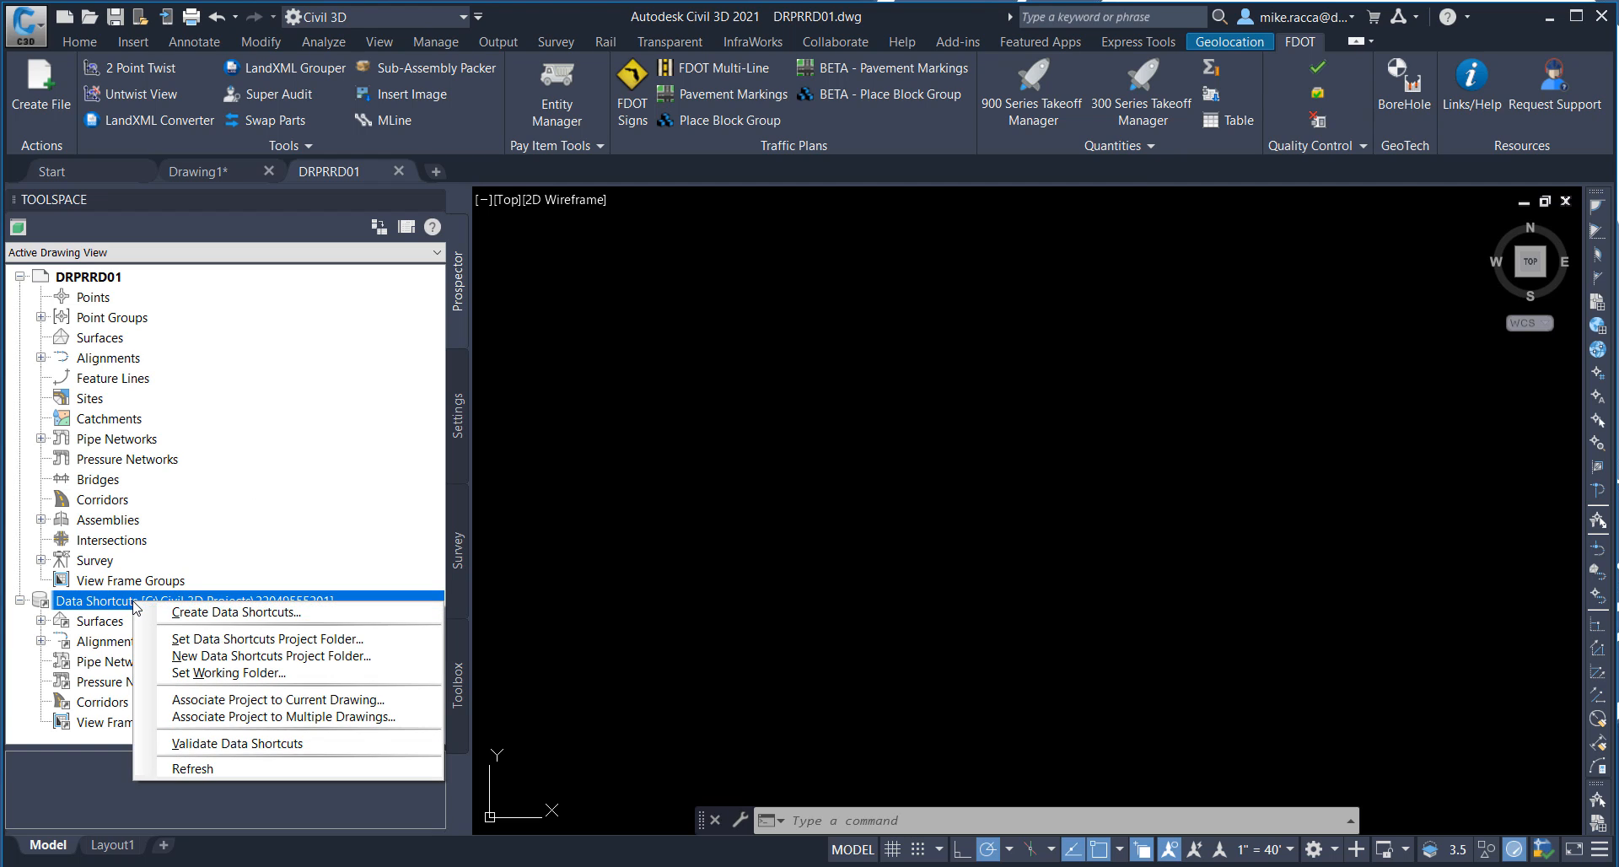
{"action": "left_click", "coordinate": [247, 702]}
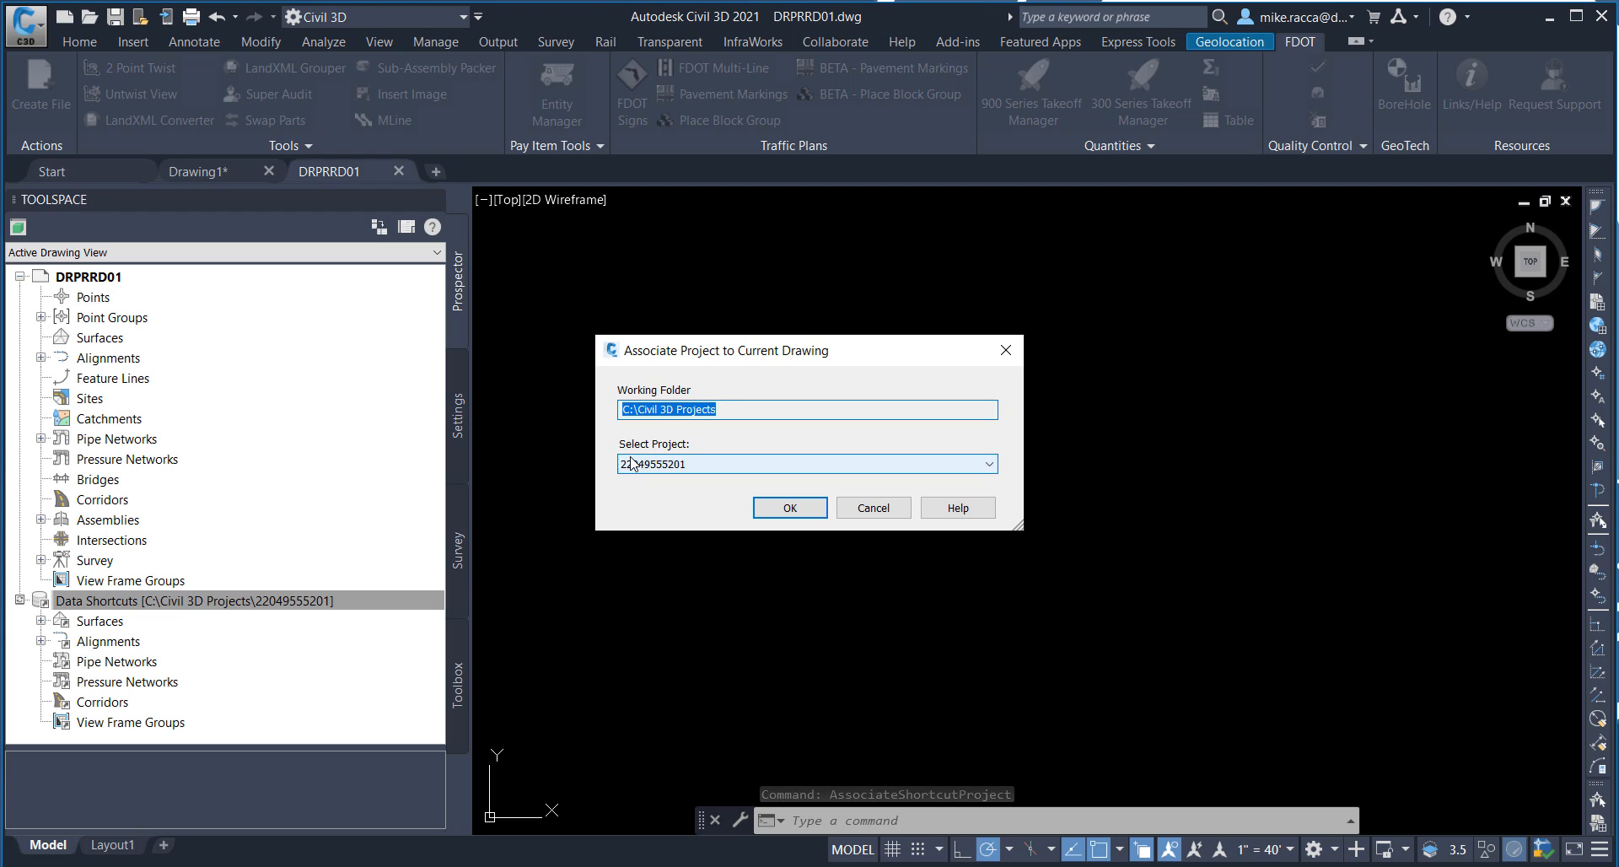
{"action": "left_click", "coordinate": [781, 510]}
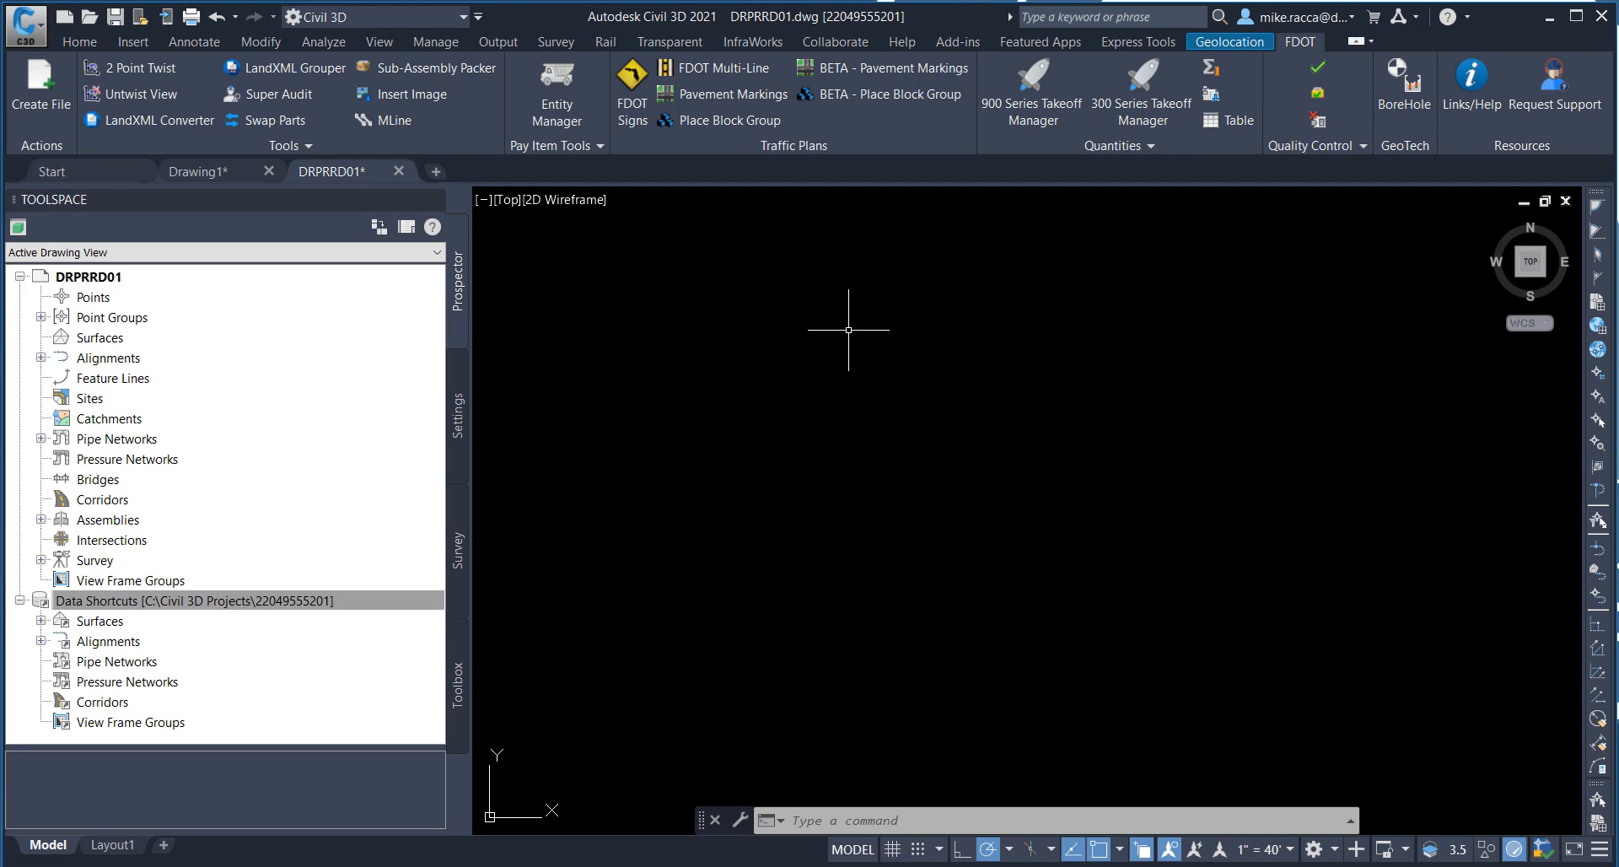
Step: Filter all layers by x* and make Xreference01_dp the current layer
{"action": "left_click", "coordinate": [80, 42]}
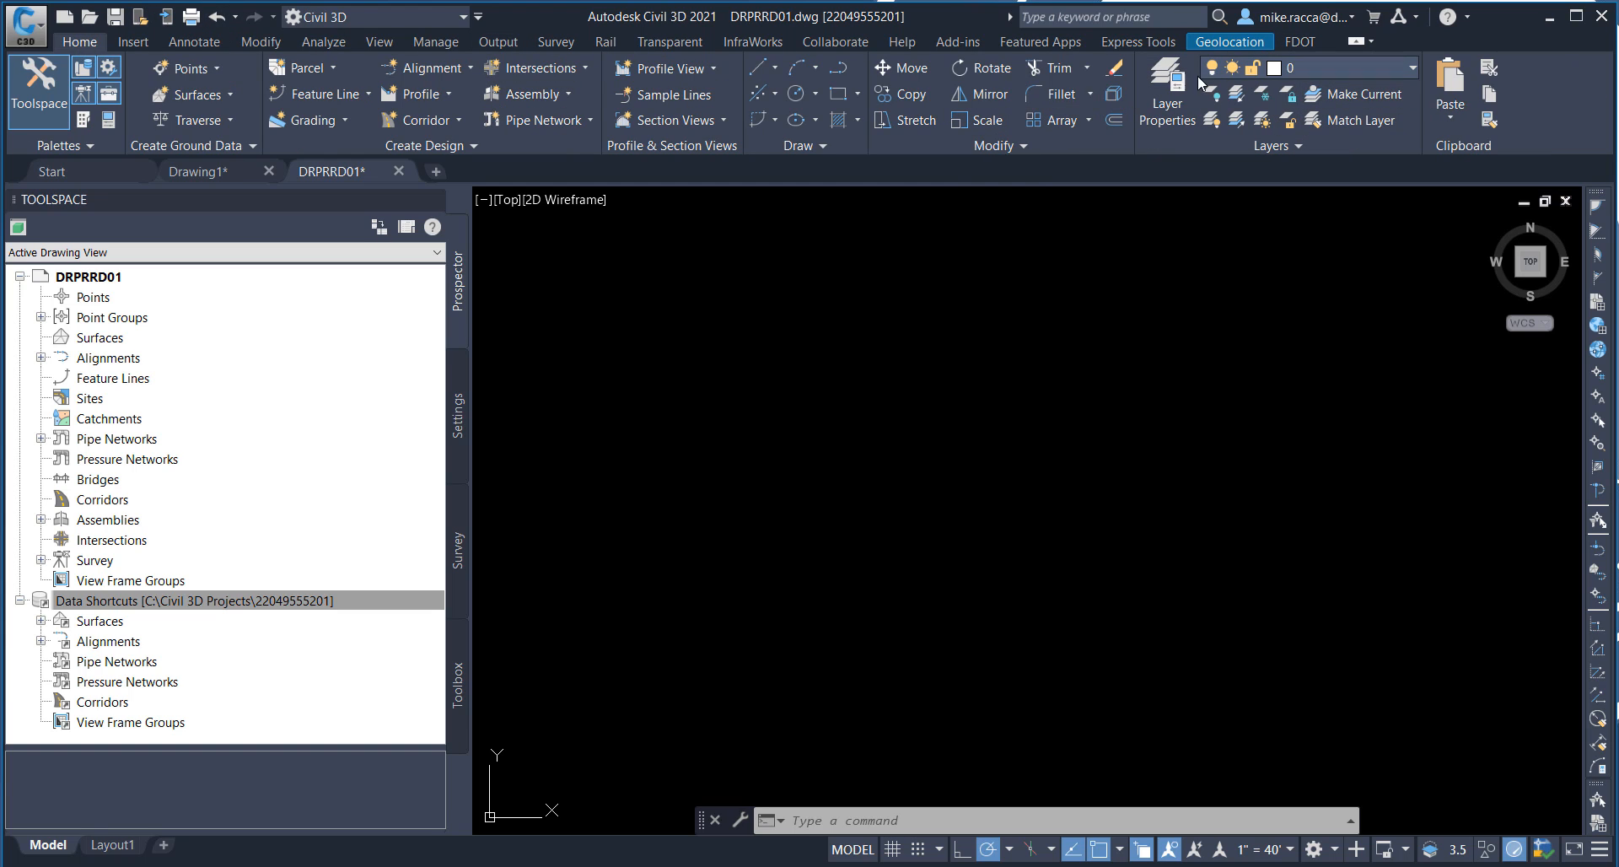
{"action": "left_click", "coordinate": [1179, 108]}
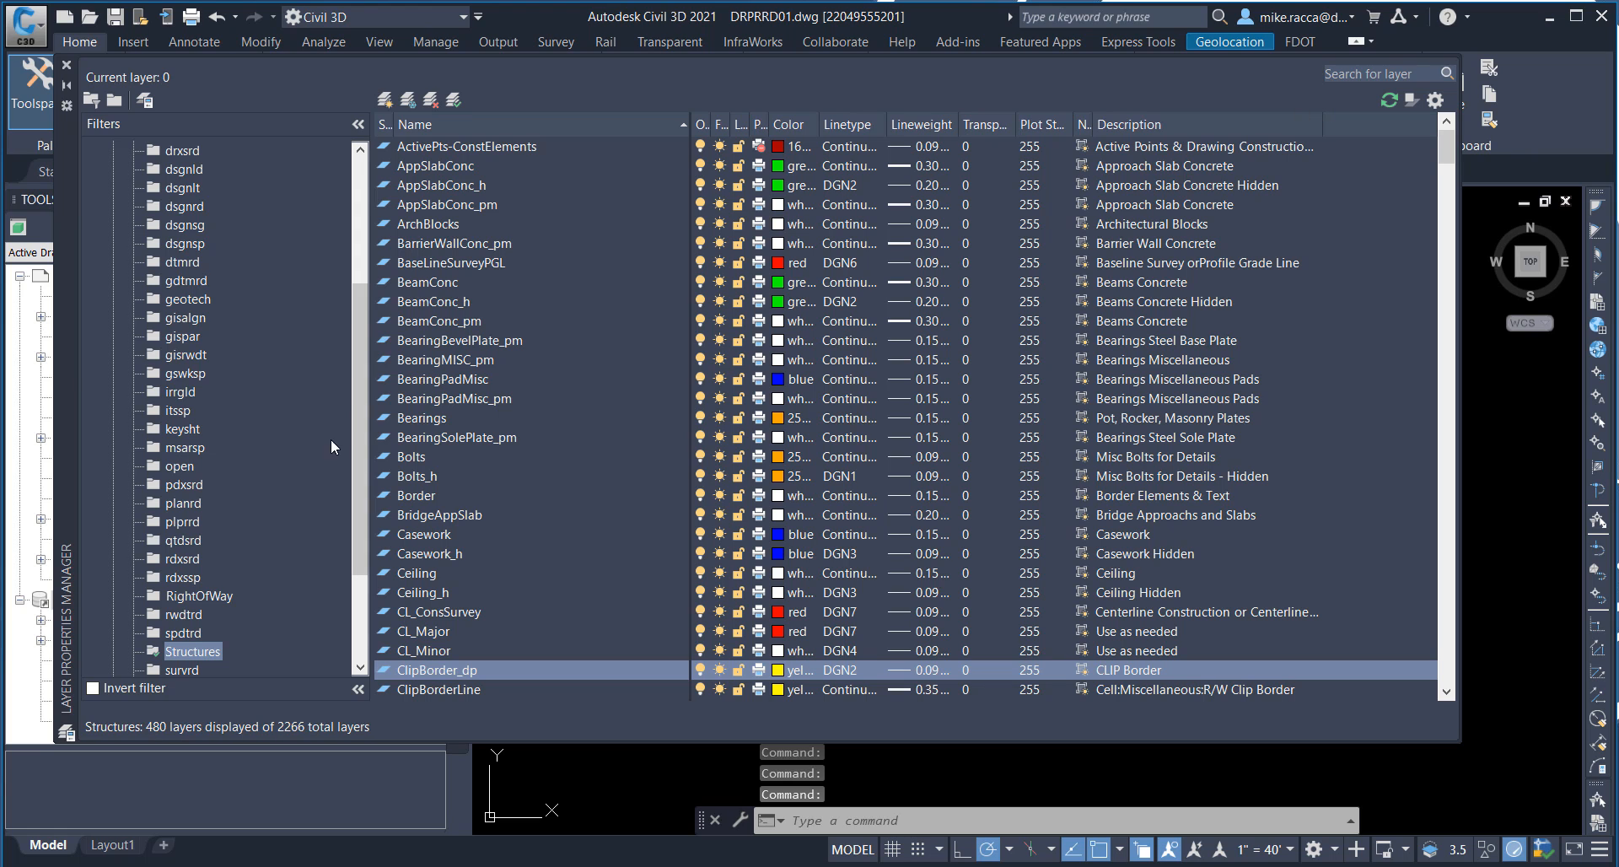
{"action": "scroll", "coordinate": [359, 432], "scroll_direction": "up", "scroll_amount": 4}
{"action": "left_click", "coordinate": [118, 152]}
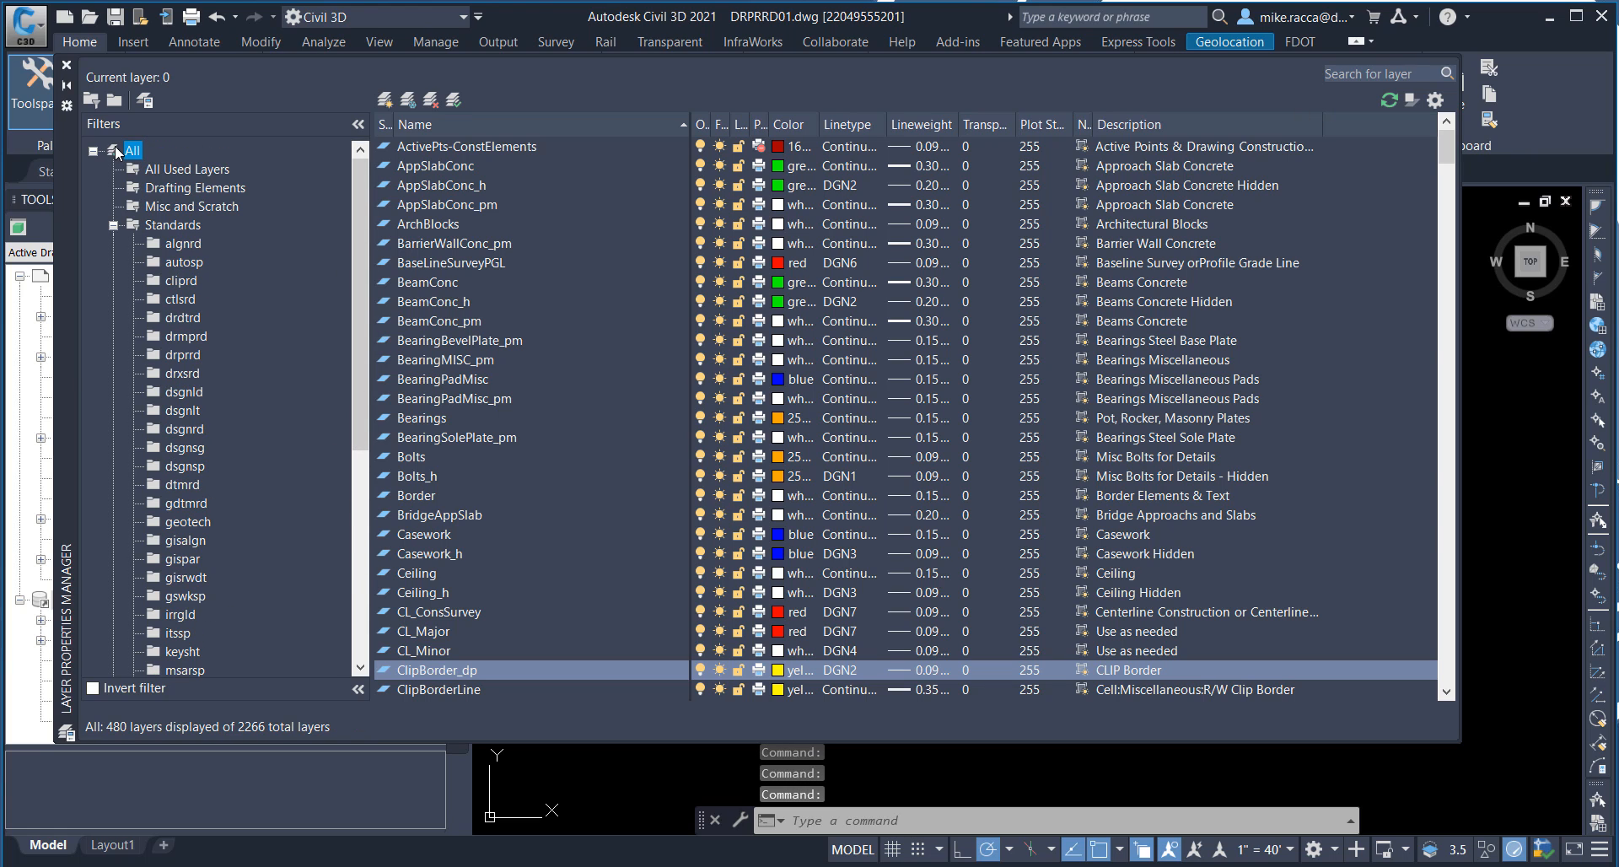
{"action": "left_click", "coordinate": [1333, 73]}
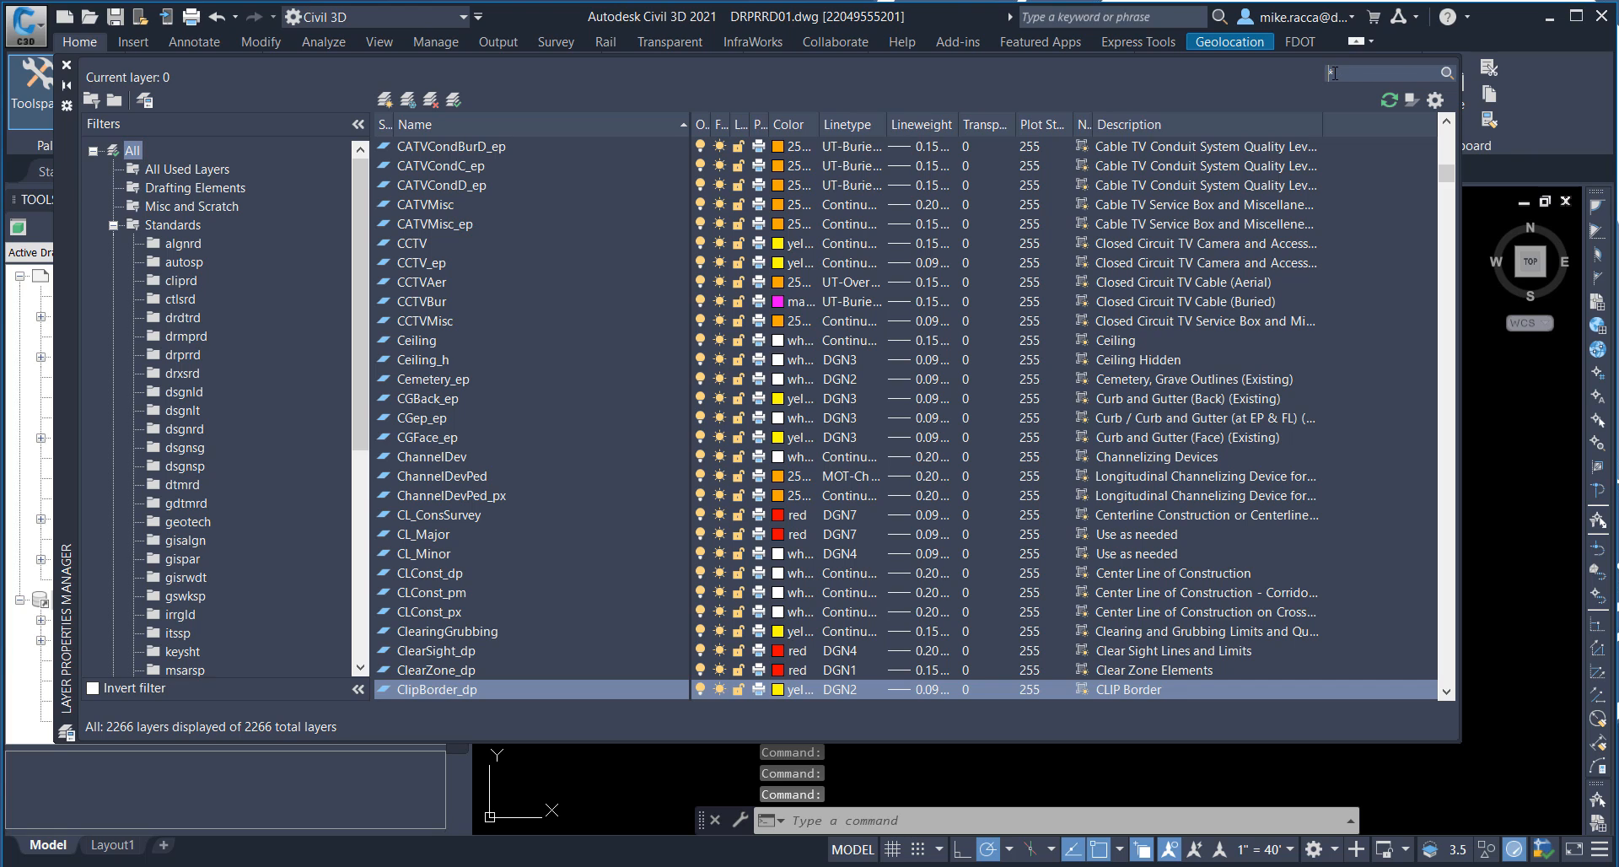
{"action": "type", "text": "x*"}
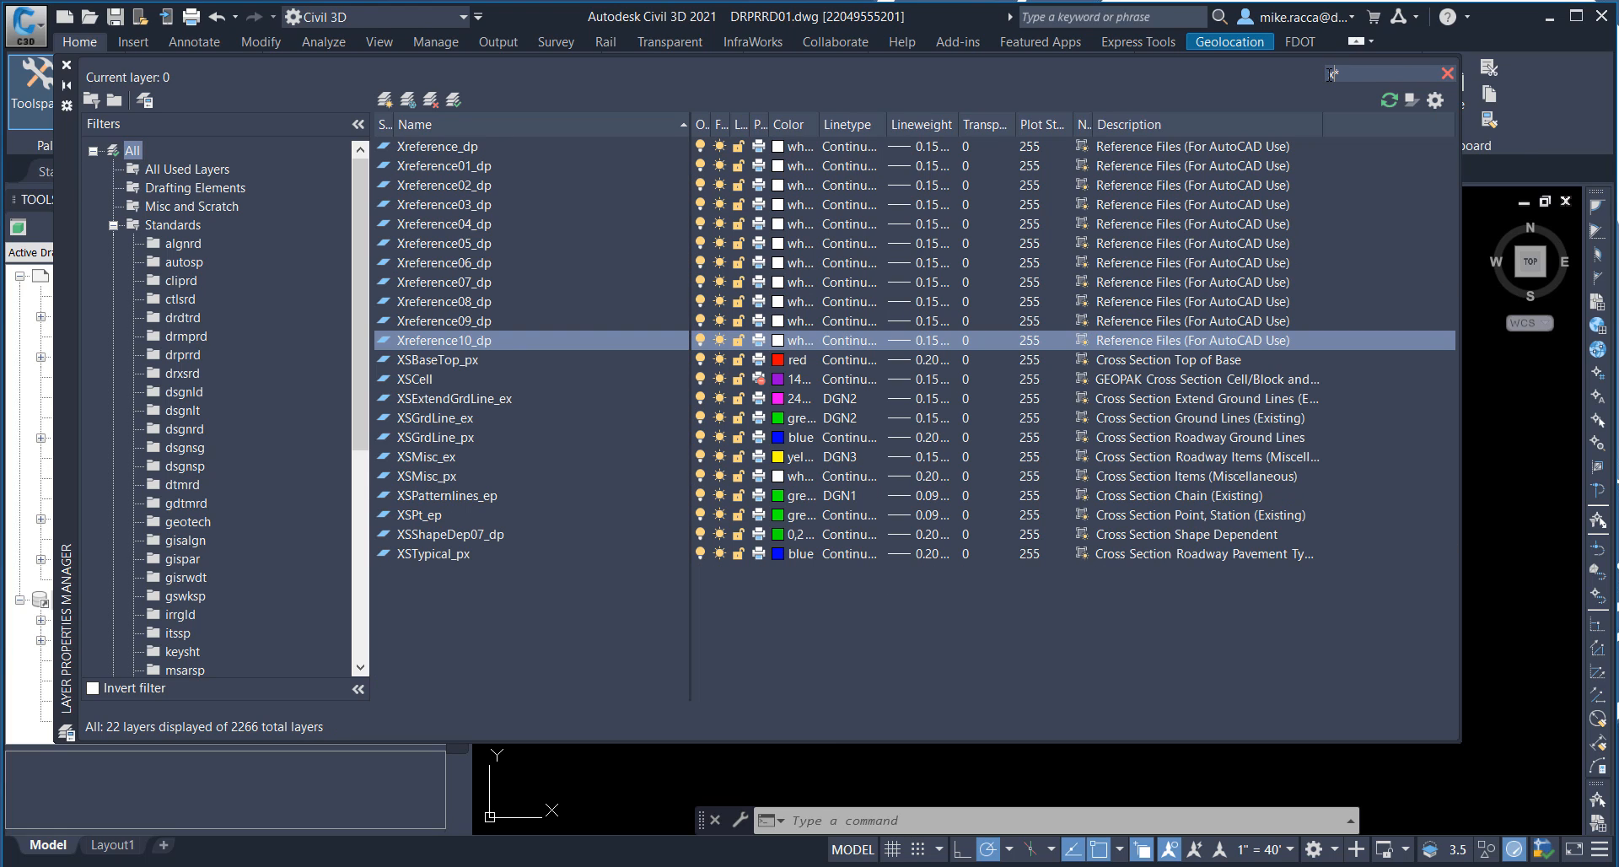
{"action": "double_click", "coordinate": [439, 166]}
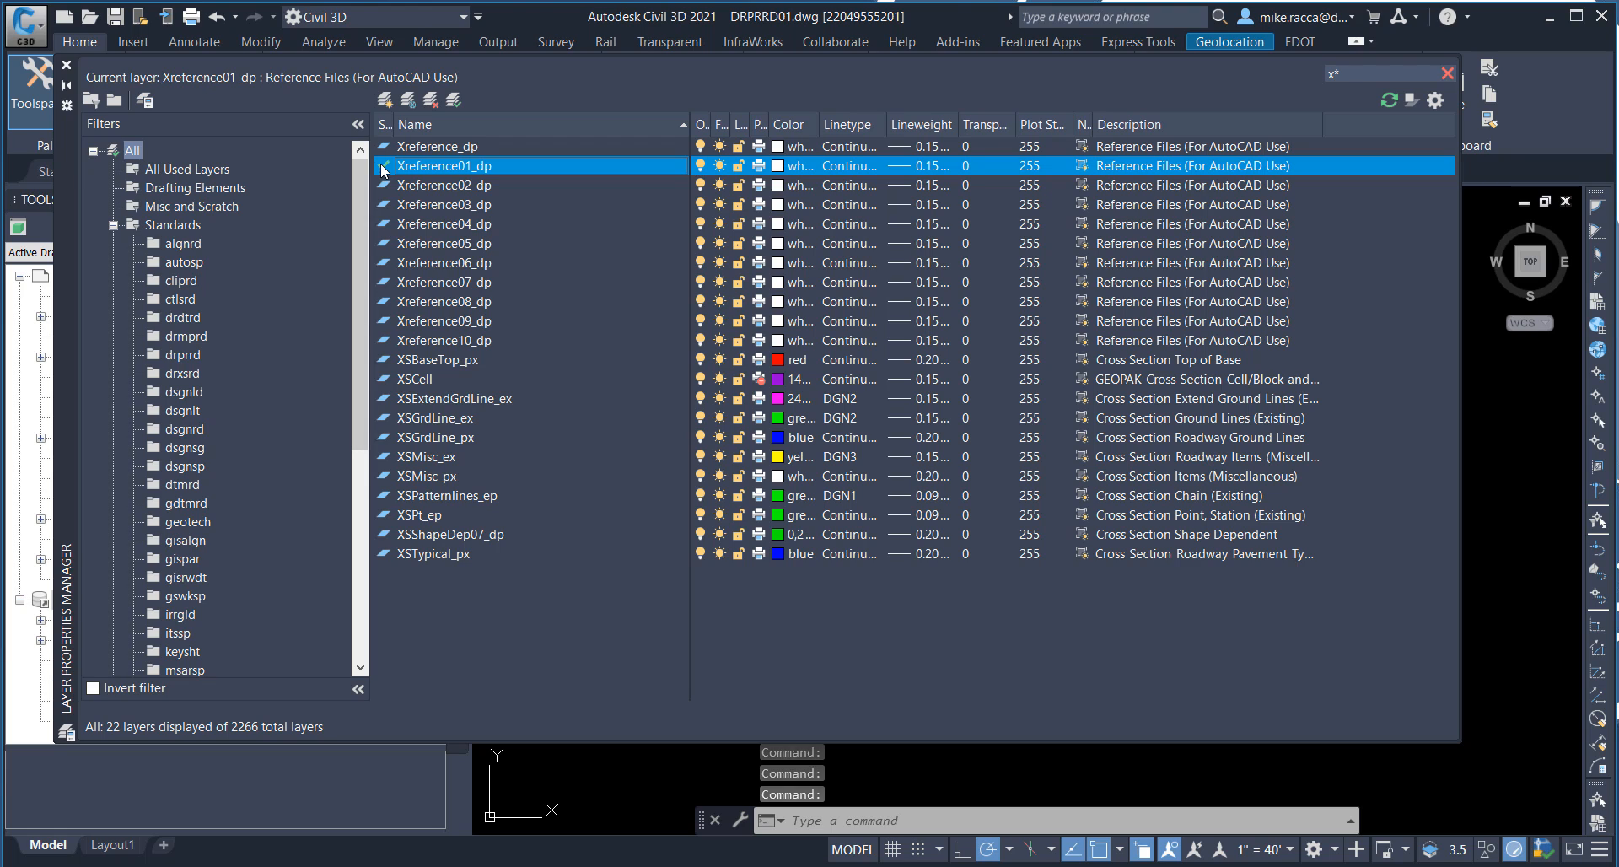
{"action": "left_click", "coordinate": [68, 67]}
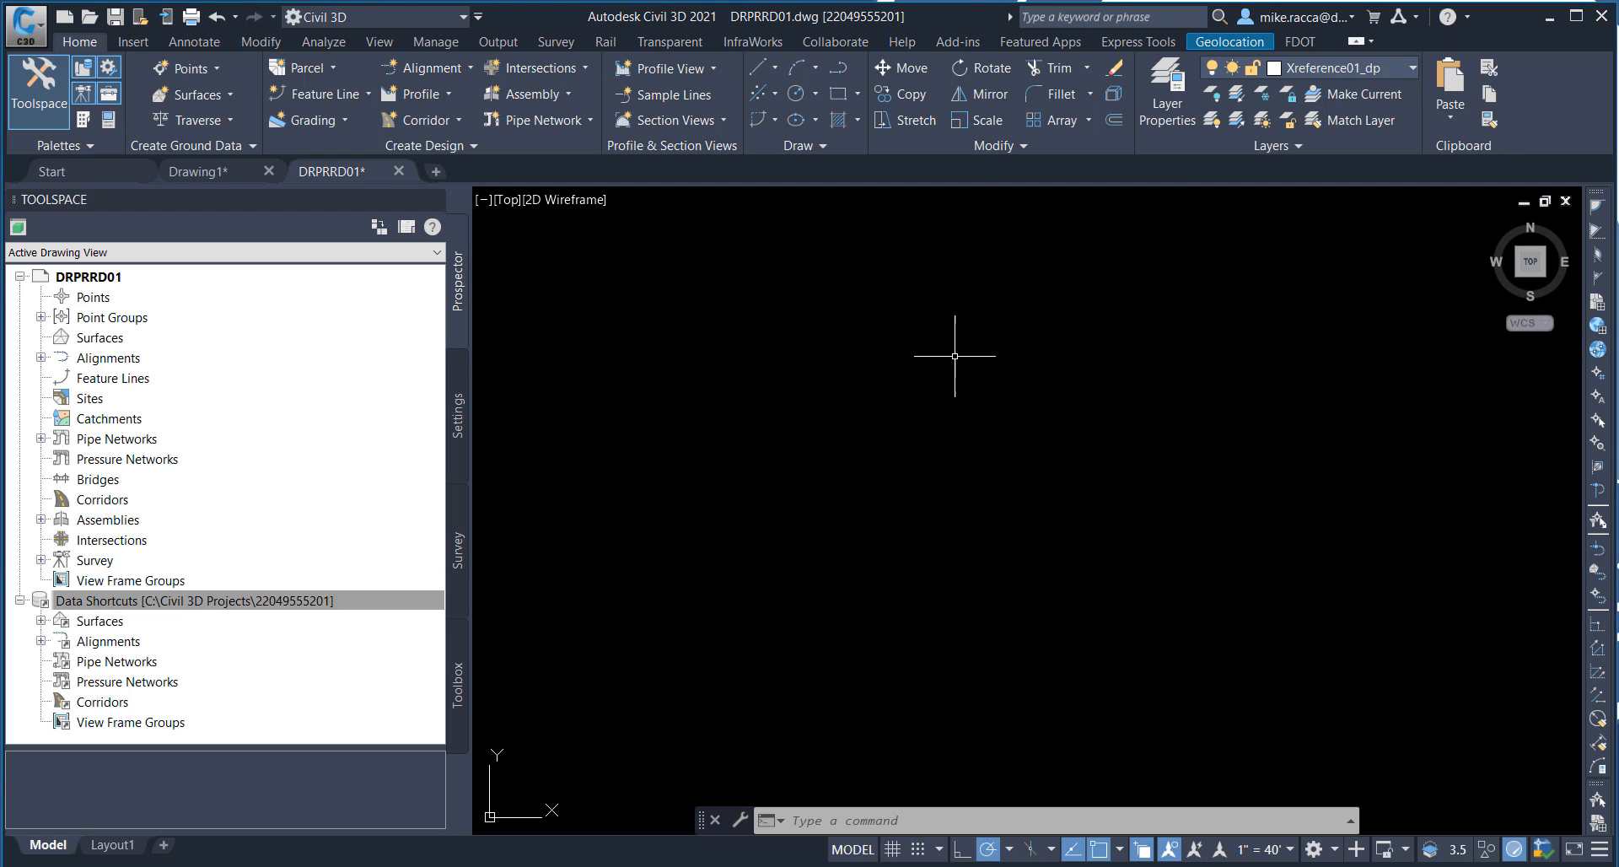
Step: Attach DRMPRD01.dwg from the project's Drainage folder as an overlay external reference with a relative path
{"action": "left_click", "coordinate": [135, 42]}
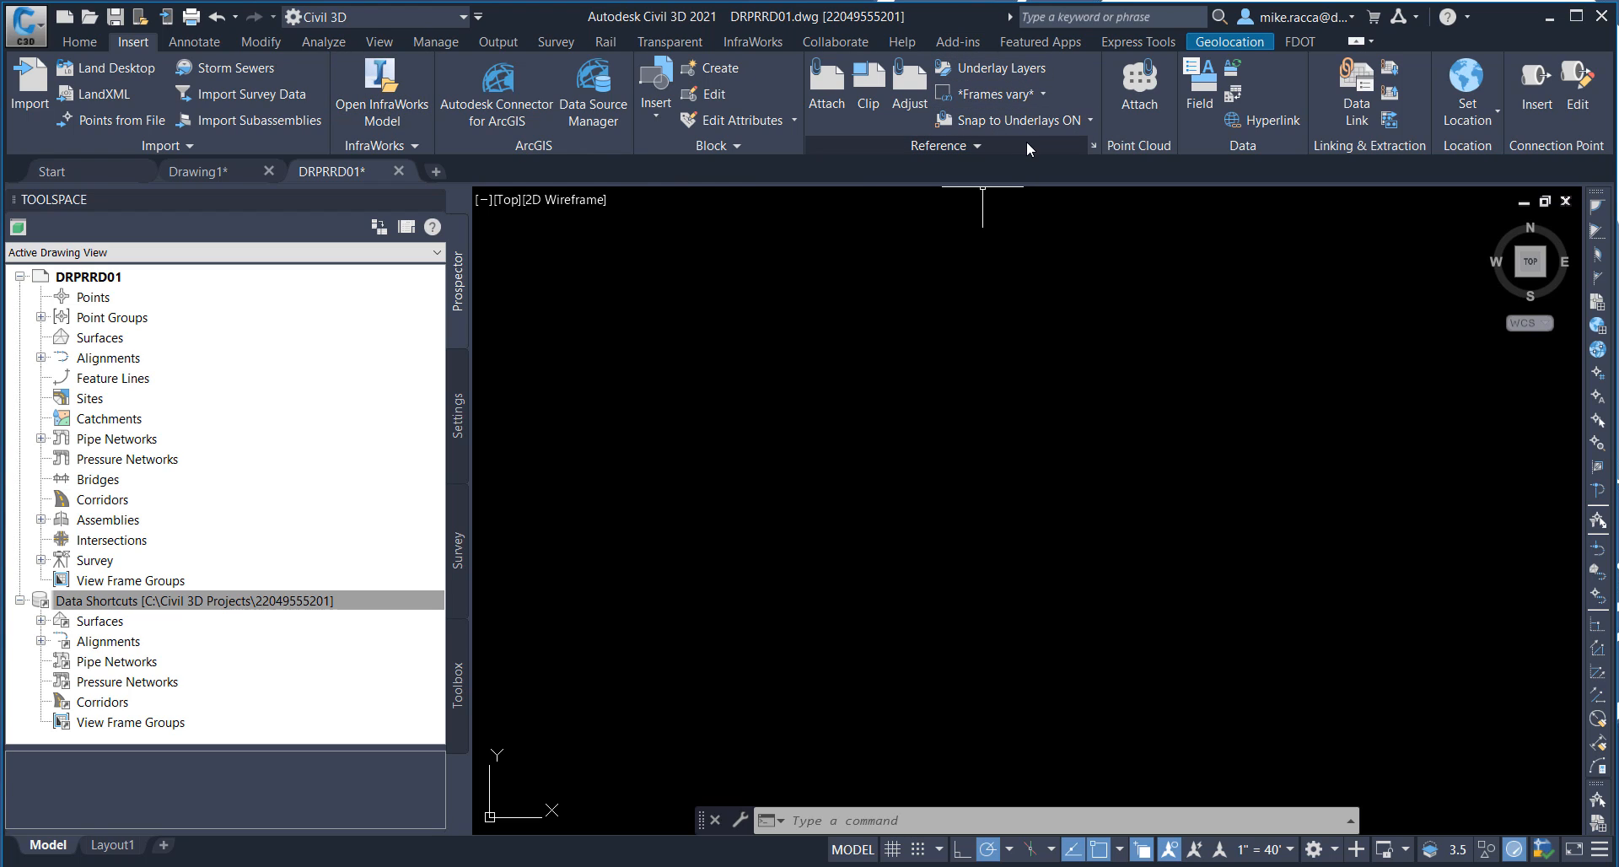
{"action": "left_click", "coordinate": [1095, 145]}
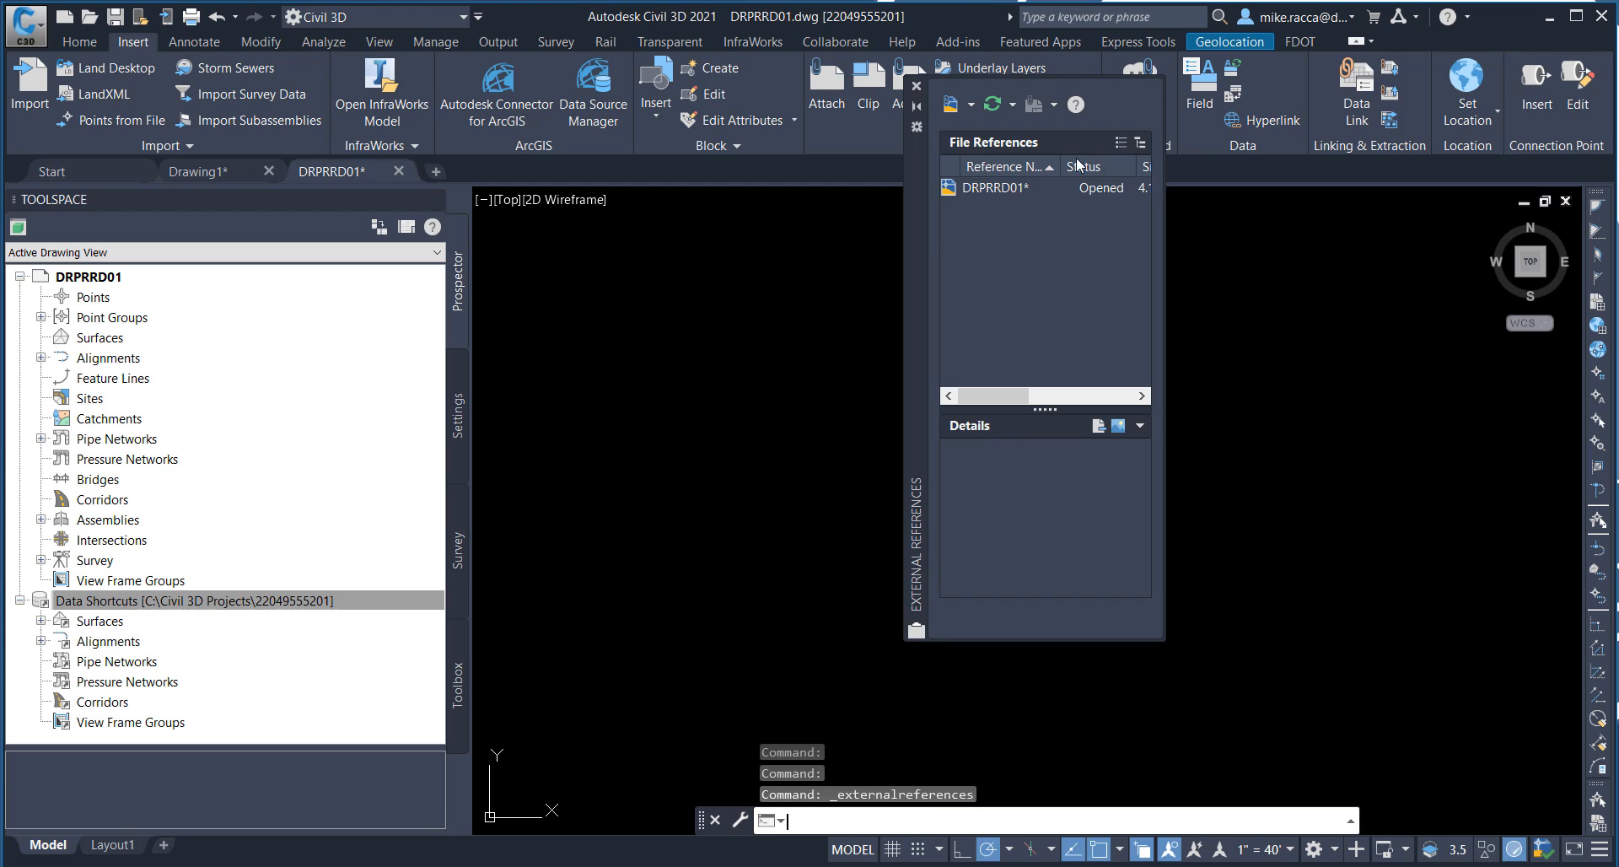
{"action": "left_click", "coordinate": [973, 104]}
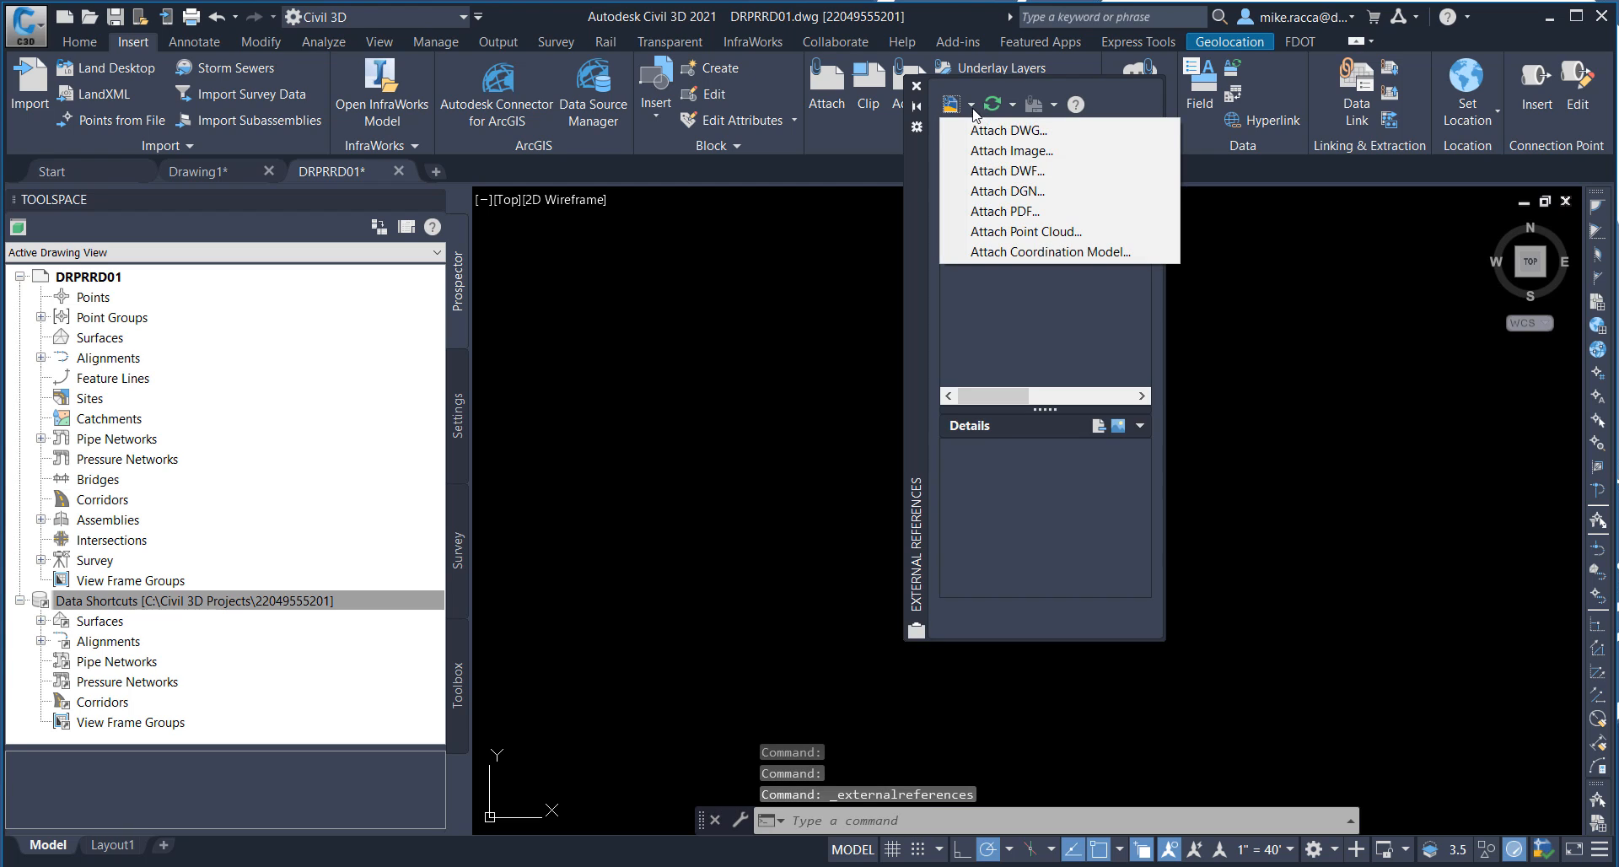
{"action": "left_click", "coordinate": [977, 130]}
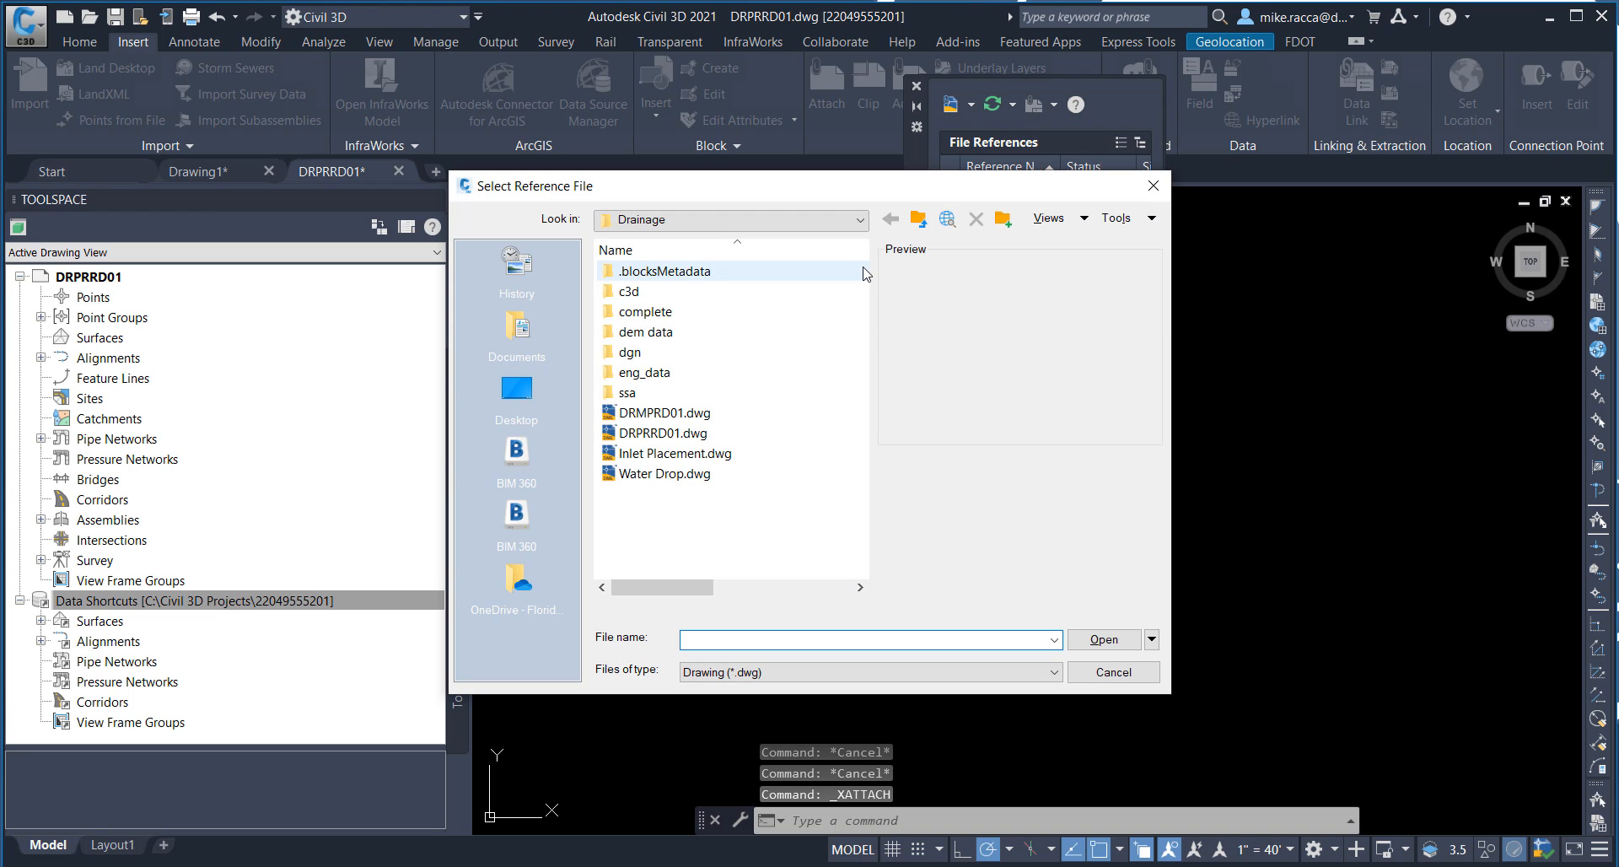
{"action": "left_click", "coordinate": [854, 221]}
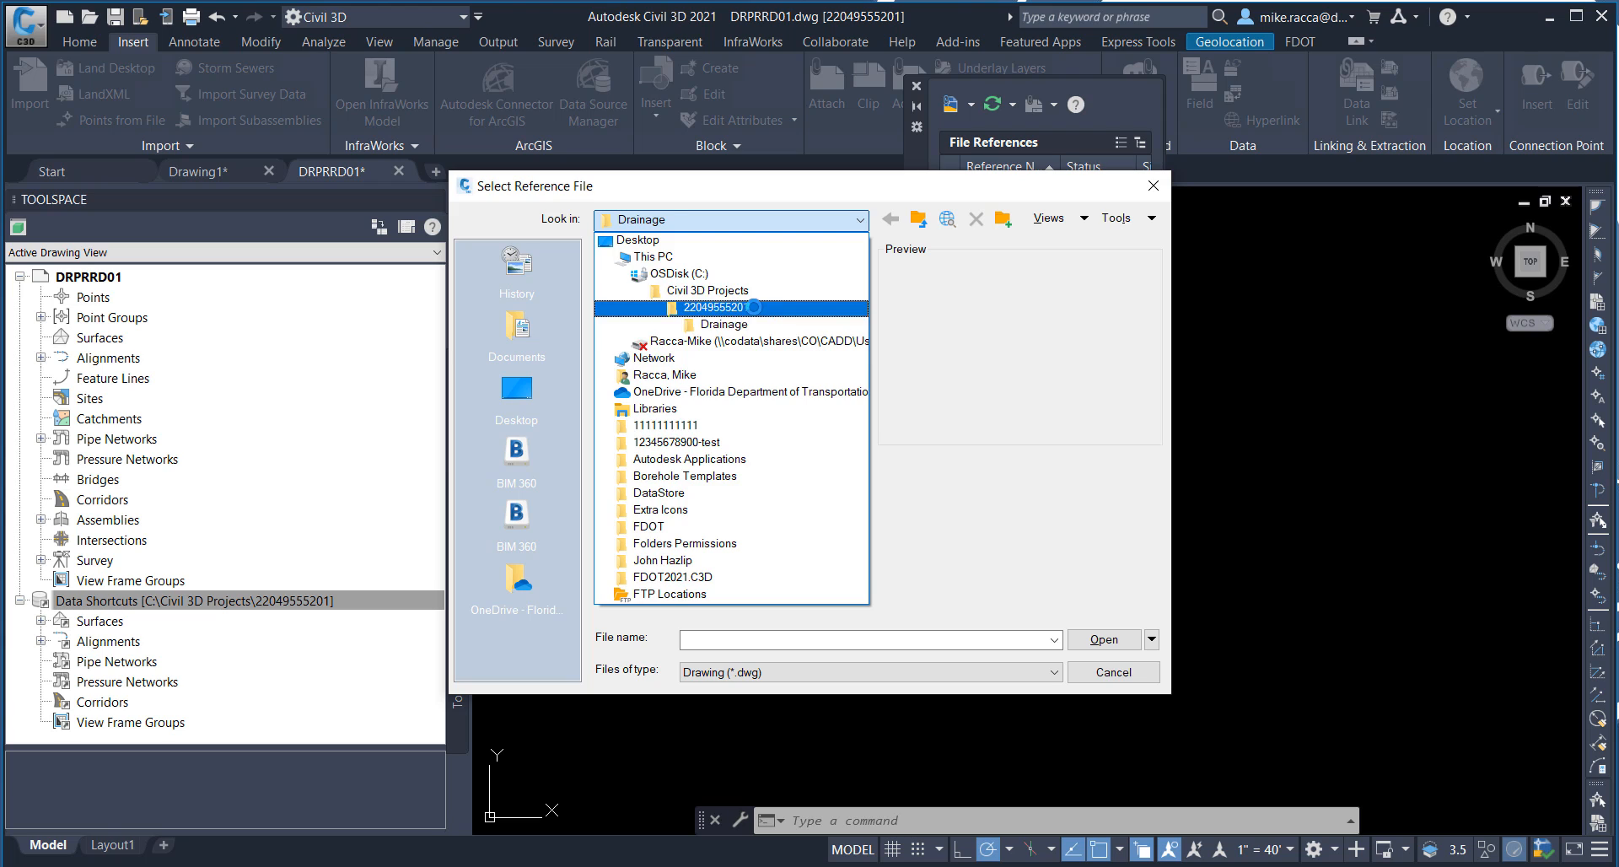
{"action": "left_click", "coordinate": [742, 308]}
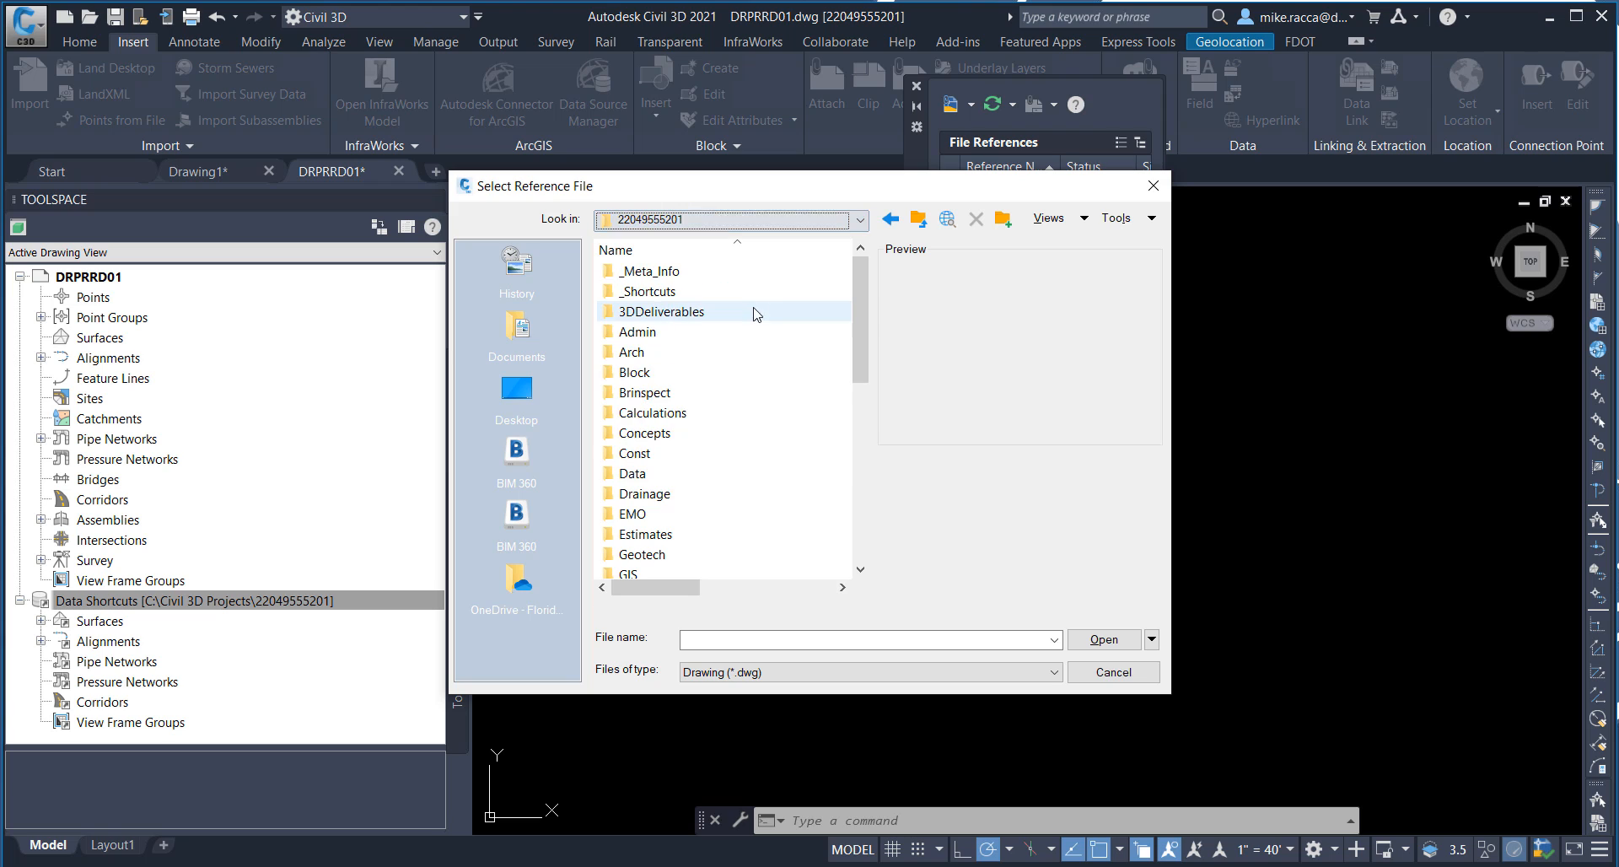
{"action": "double_click", "coordinate": [641, 495]}
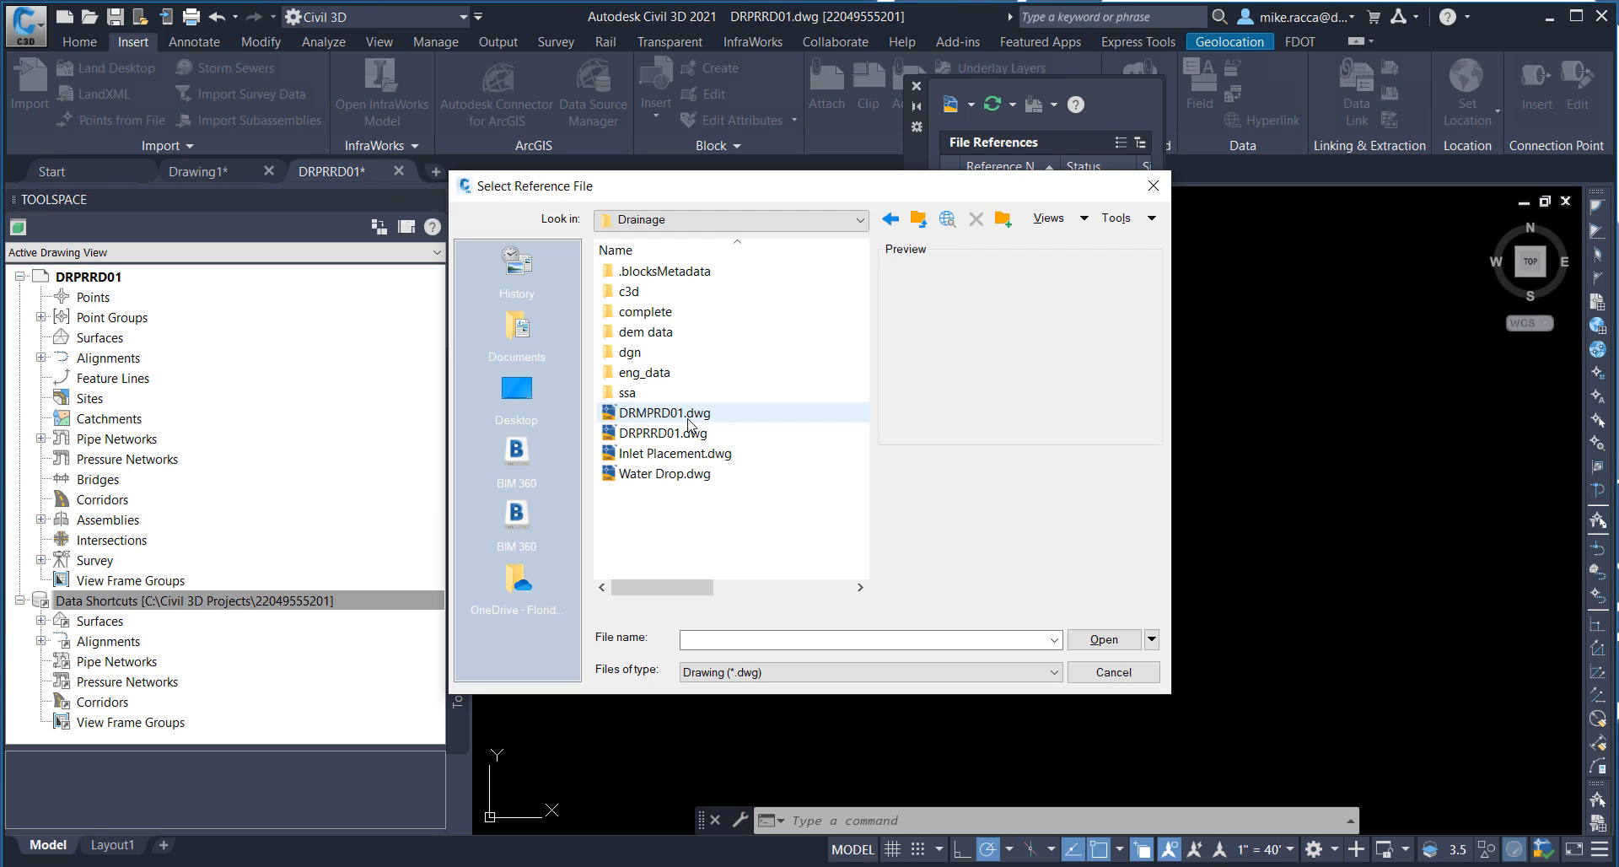
{"action": "left_click", "coordinate": [689, 415]}
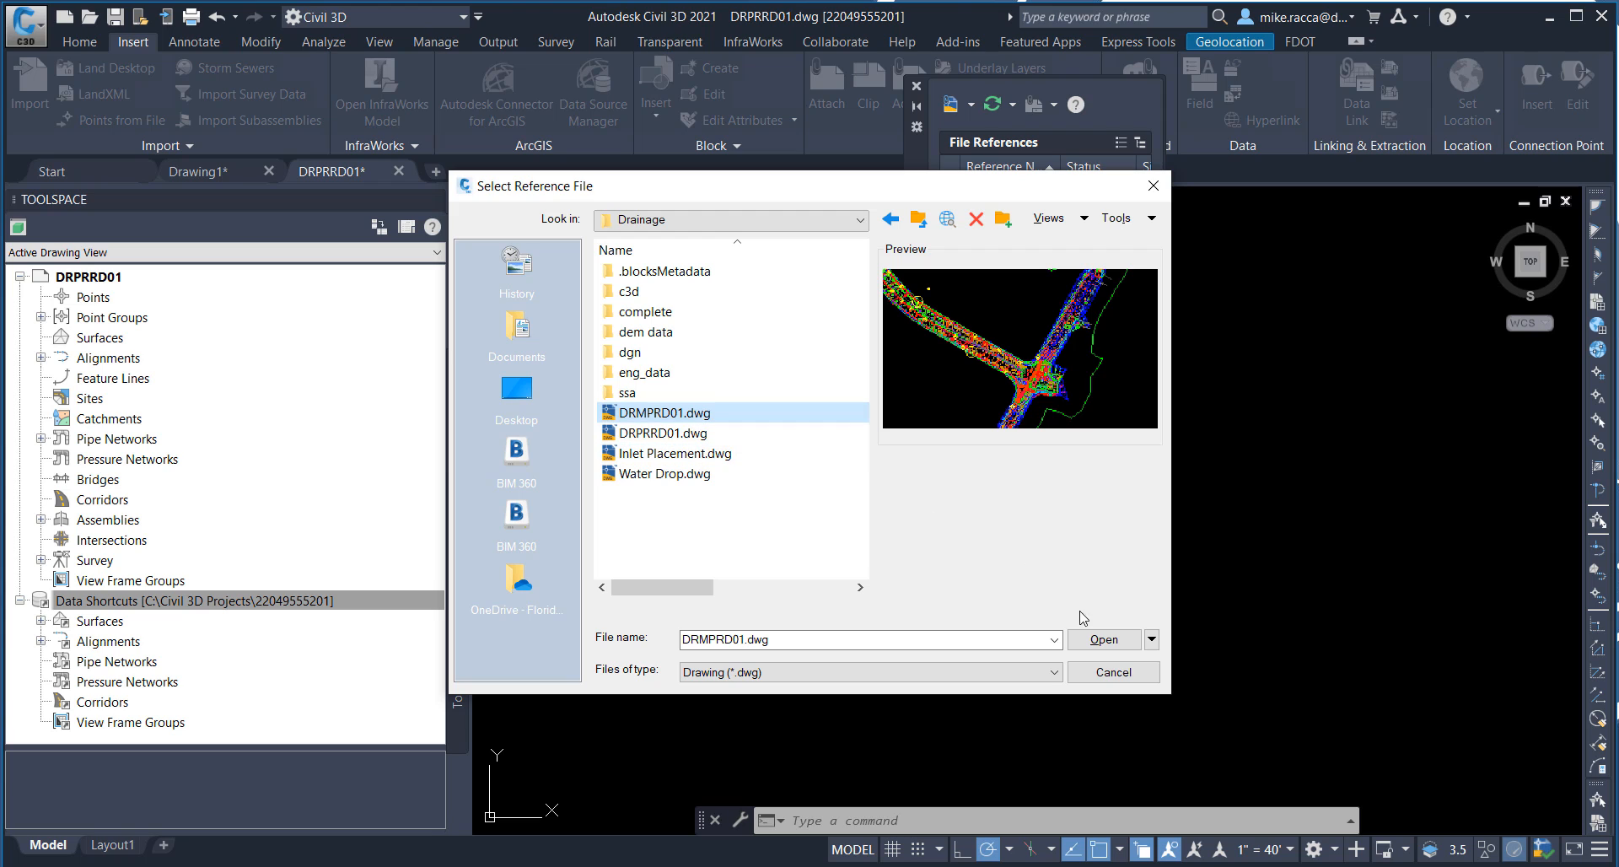
{"action": "left_click", "coordinate": [1118, 642]}
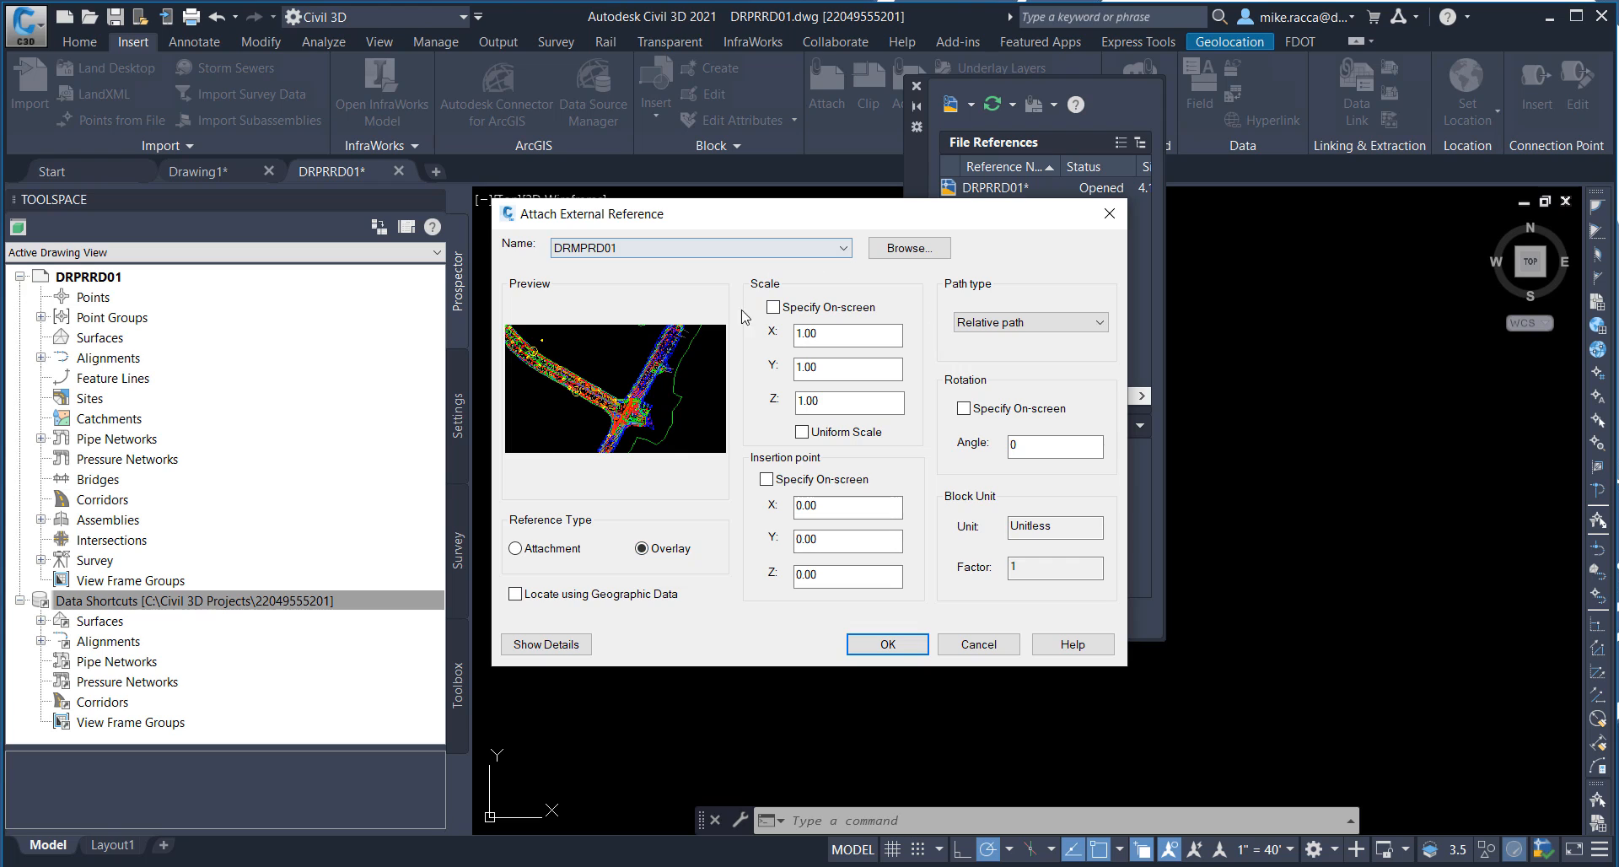
{"action": "left_click", "coordinate": [886, 645]}
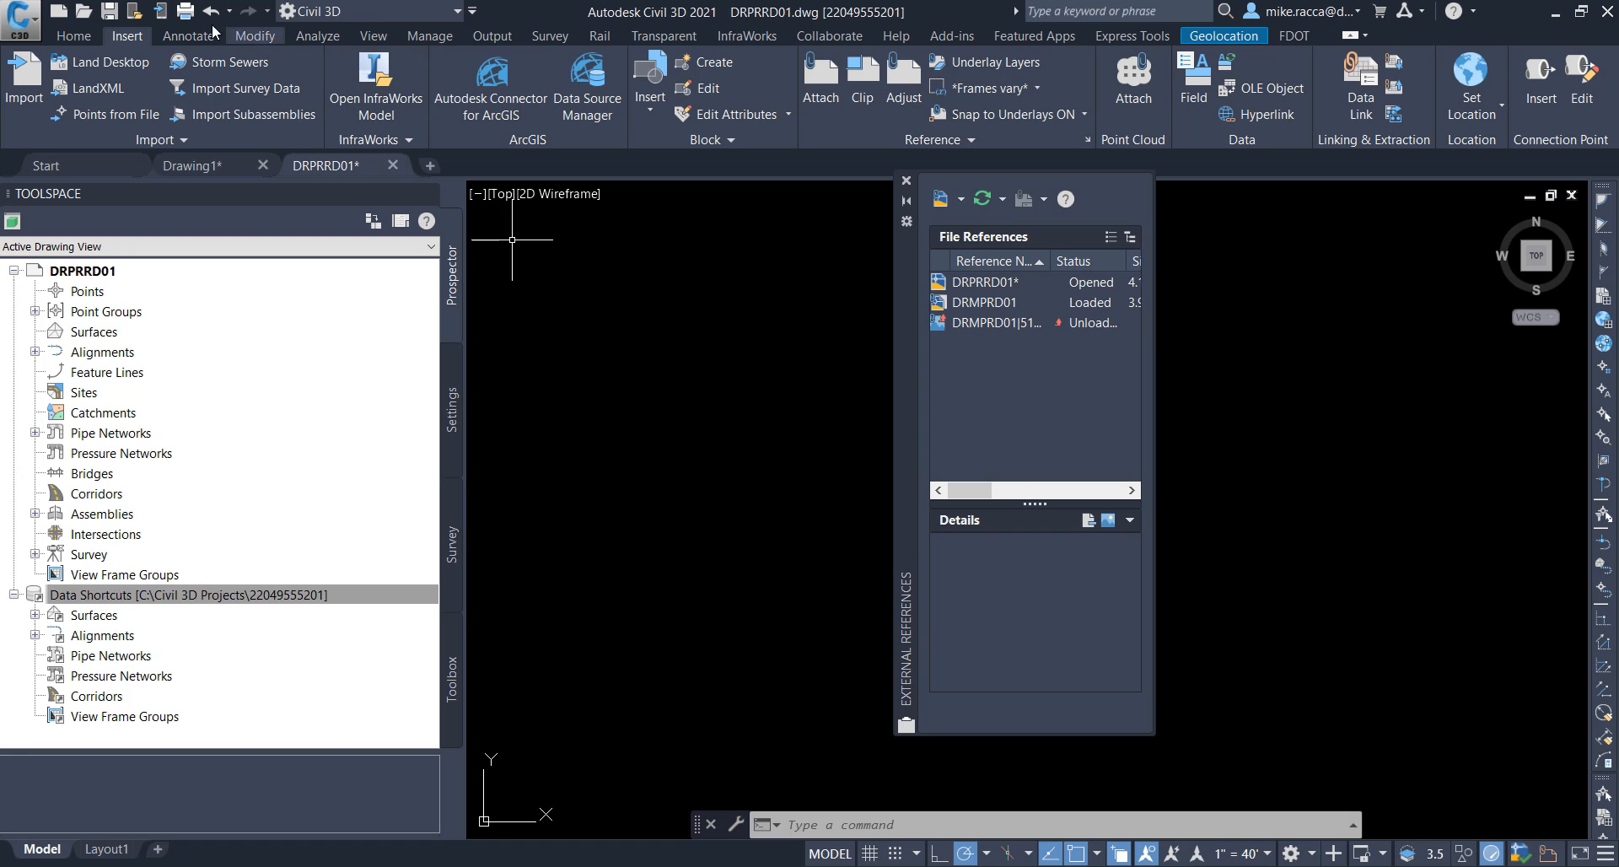
Step: Make Xreference02_dp the current layer
{"action": "left_click", "coordinate": [94, 37]}
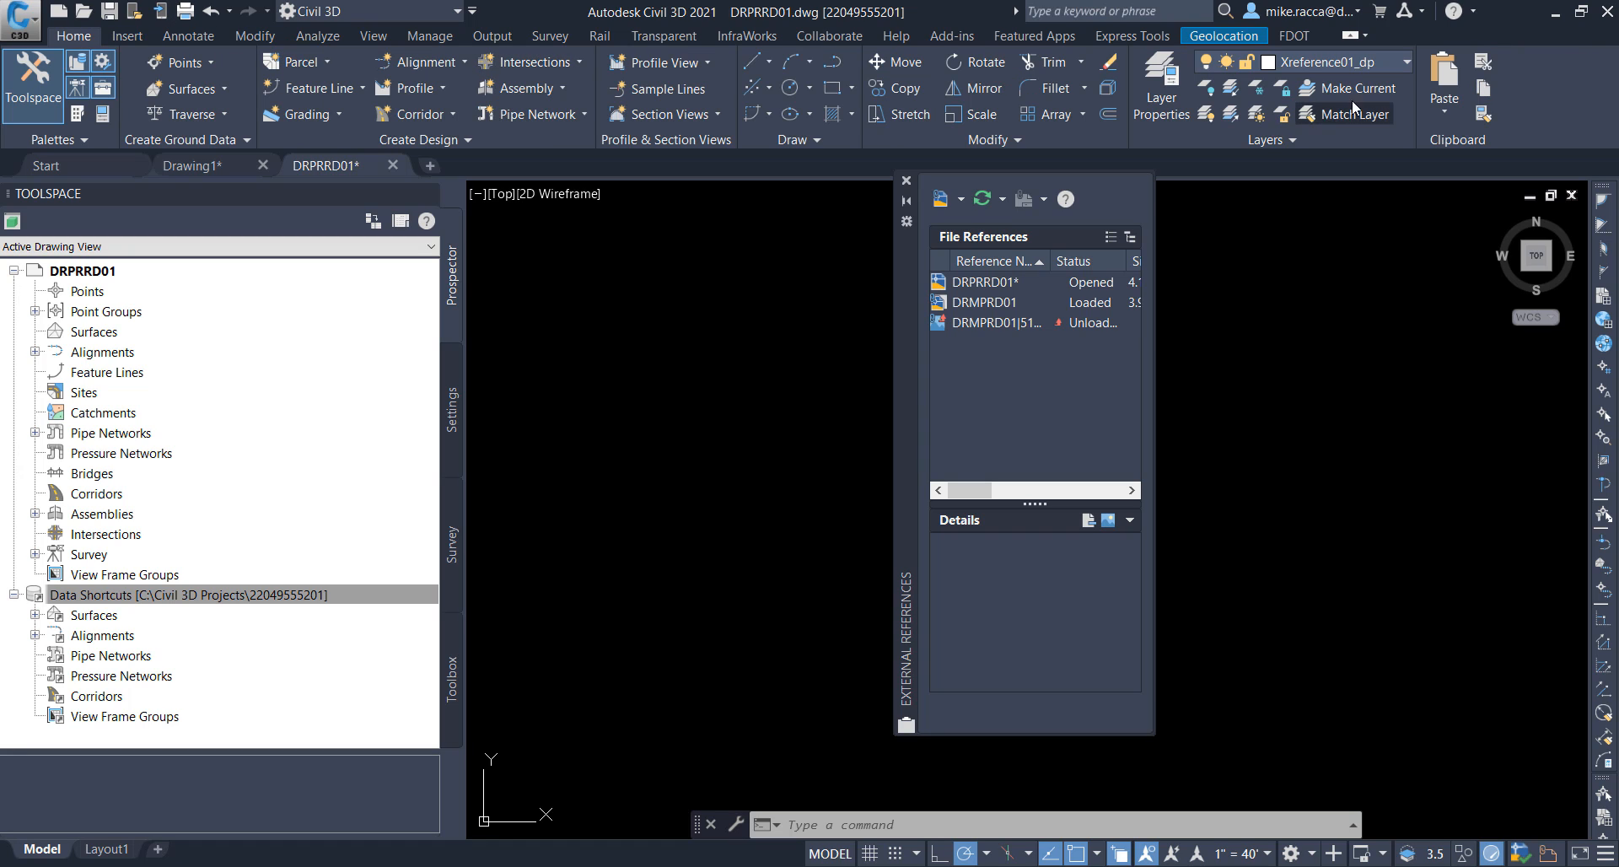
{"action": "left_click", "coordinate": [1401, 63]}
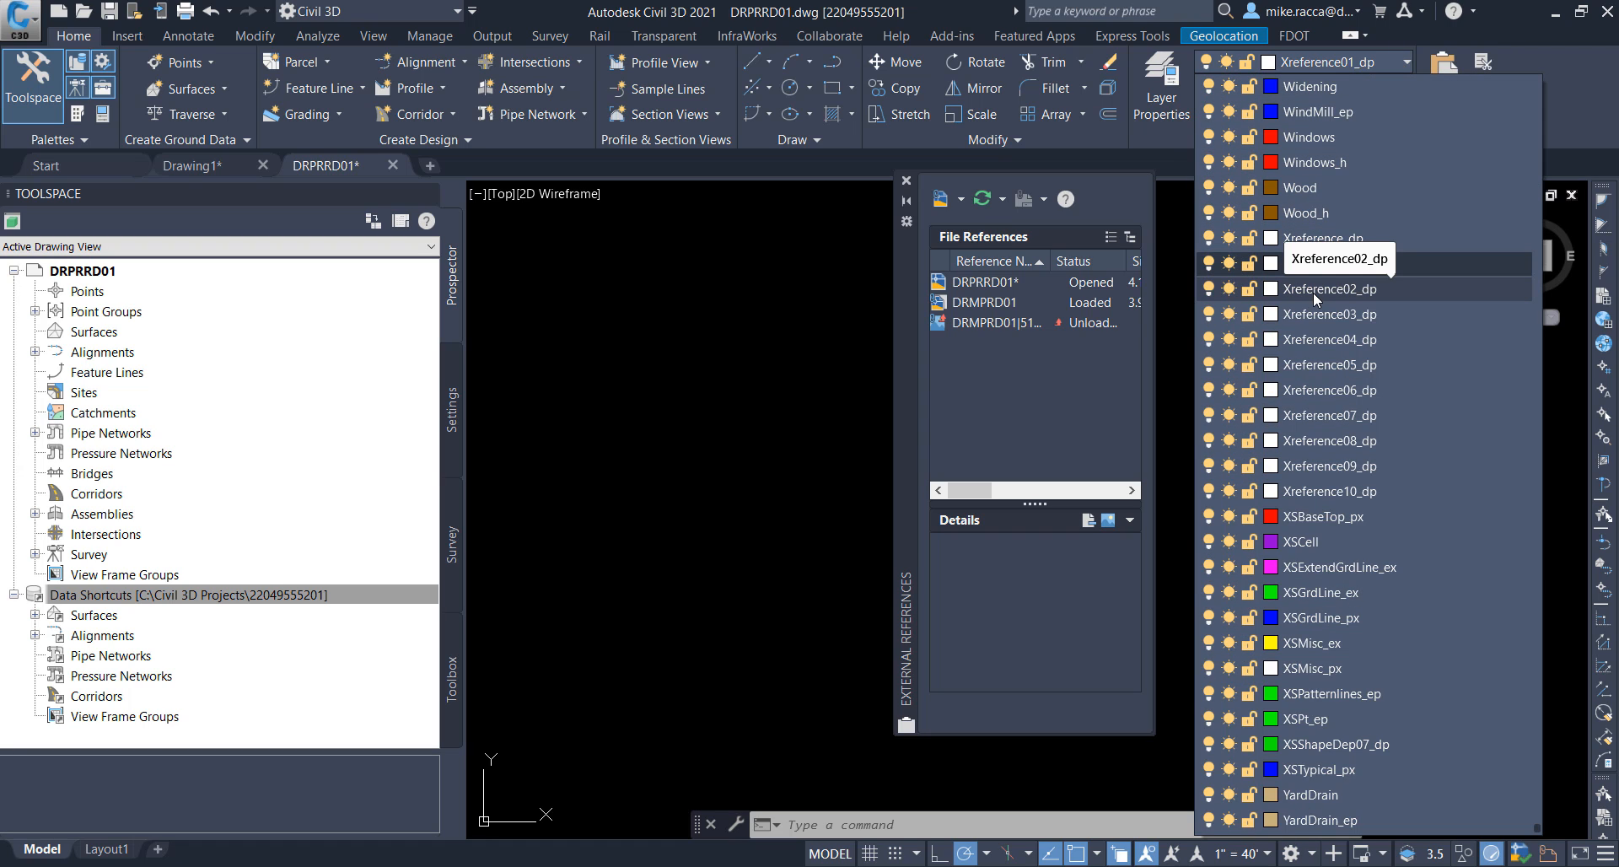
{"action": "left_click", "coordinate": [1313, 289]}
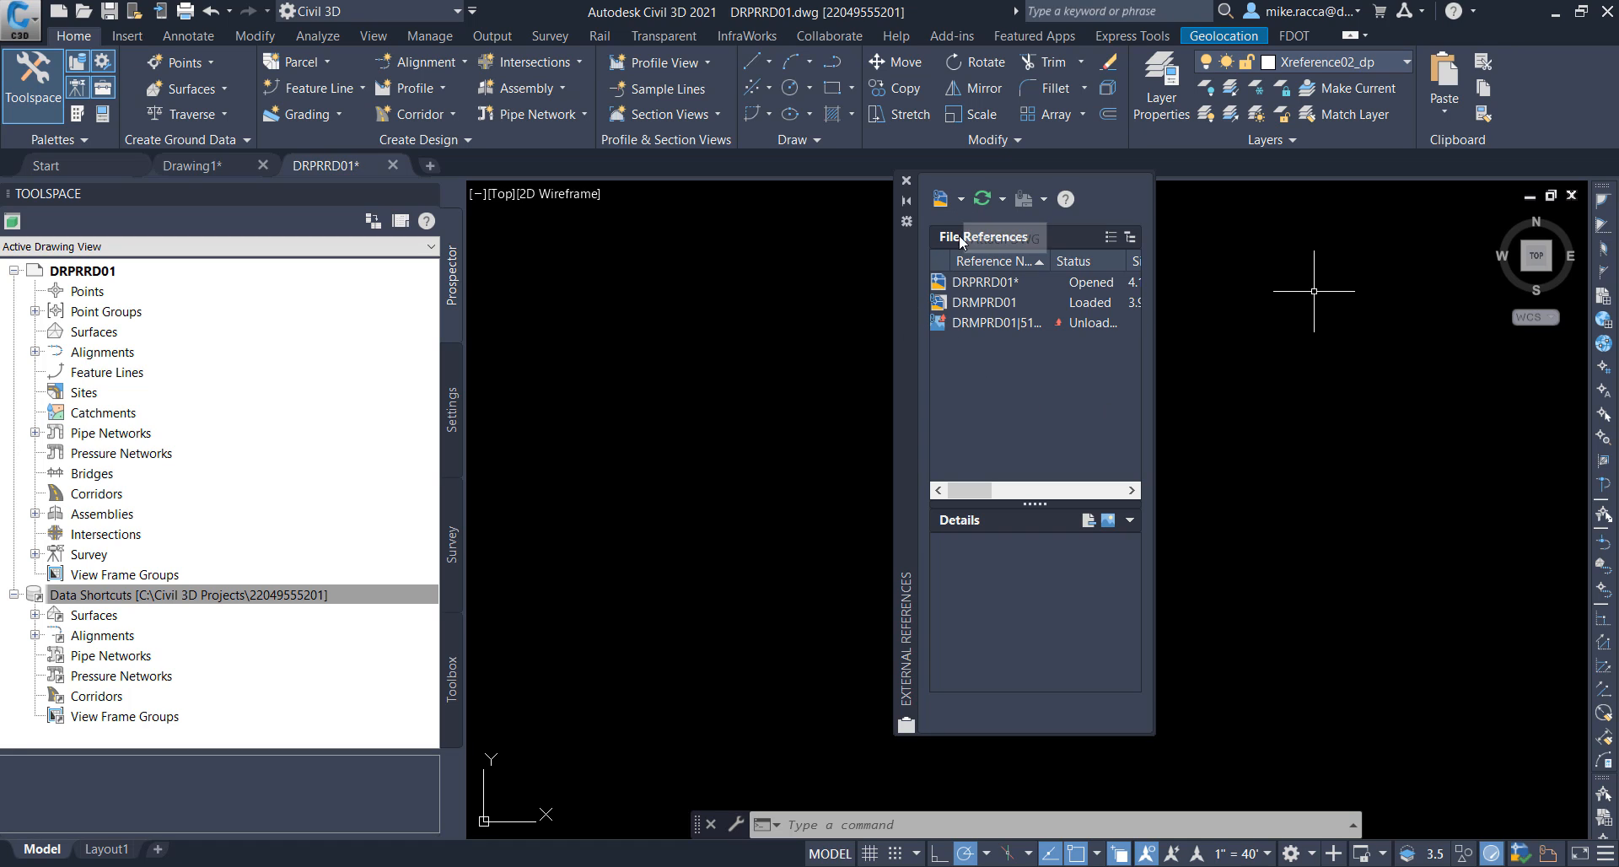
Step: Attach DSGNRD01.dwg from the project's Roadway folder as an overlay external reference with a relative path
{"action": "left_click", "coordinate": [960, 199]}
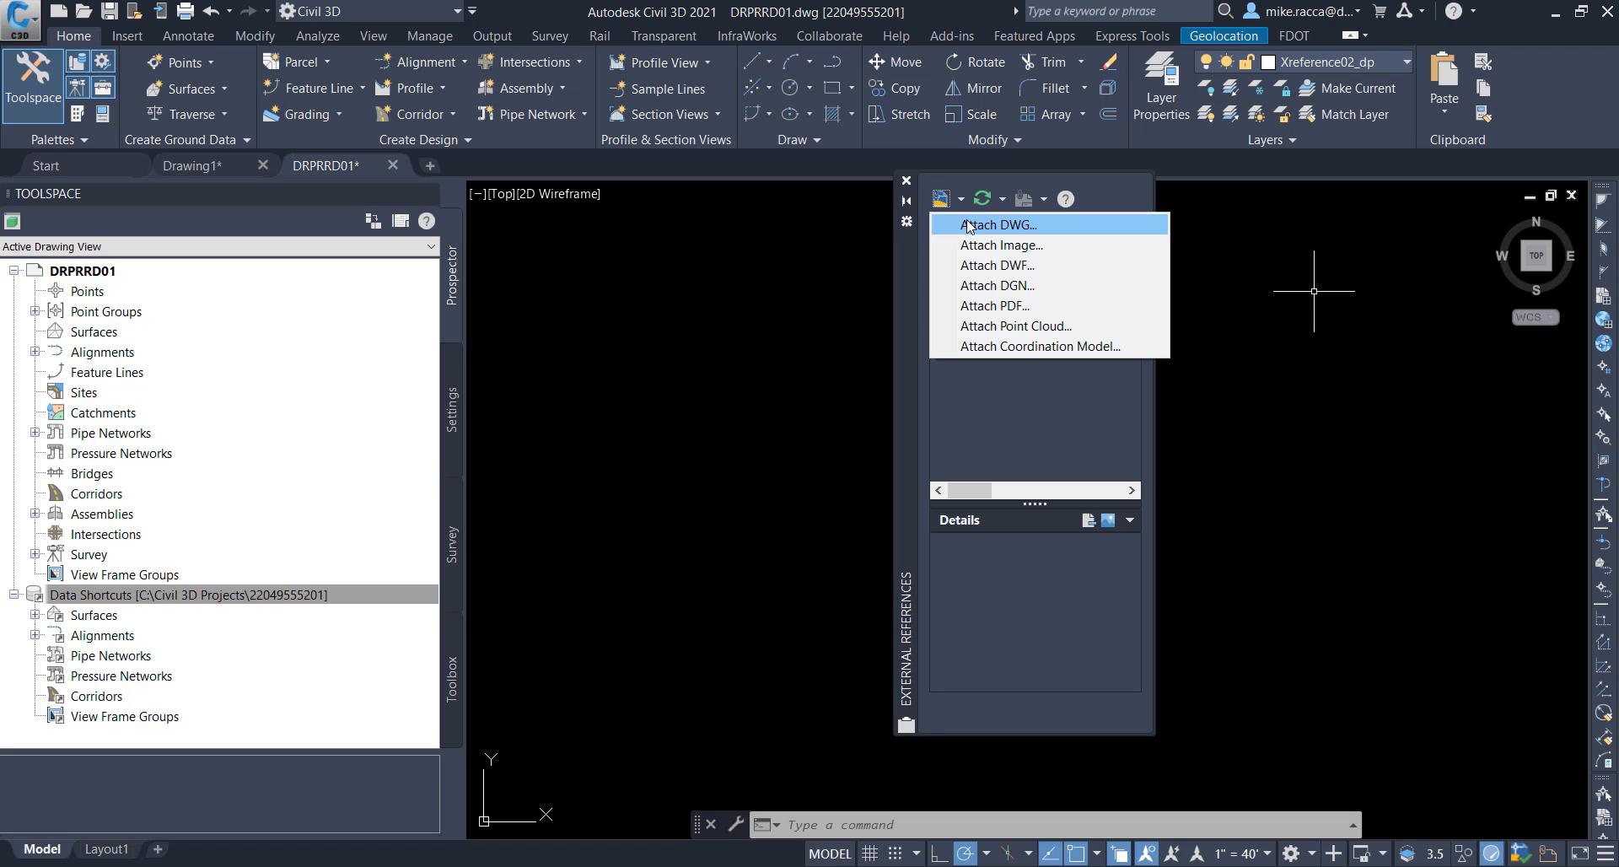
{"action": "left_click", "coordinate": [970, 226]}
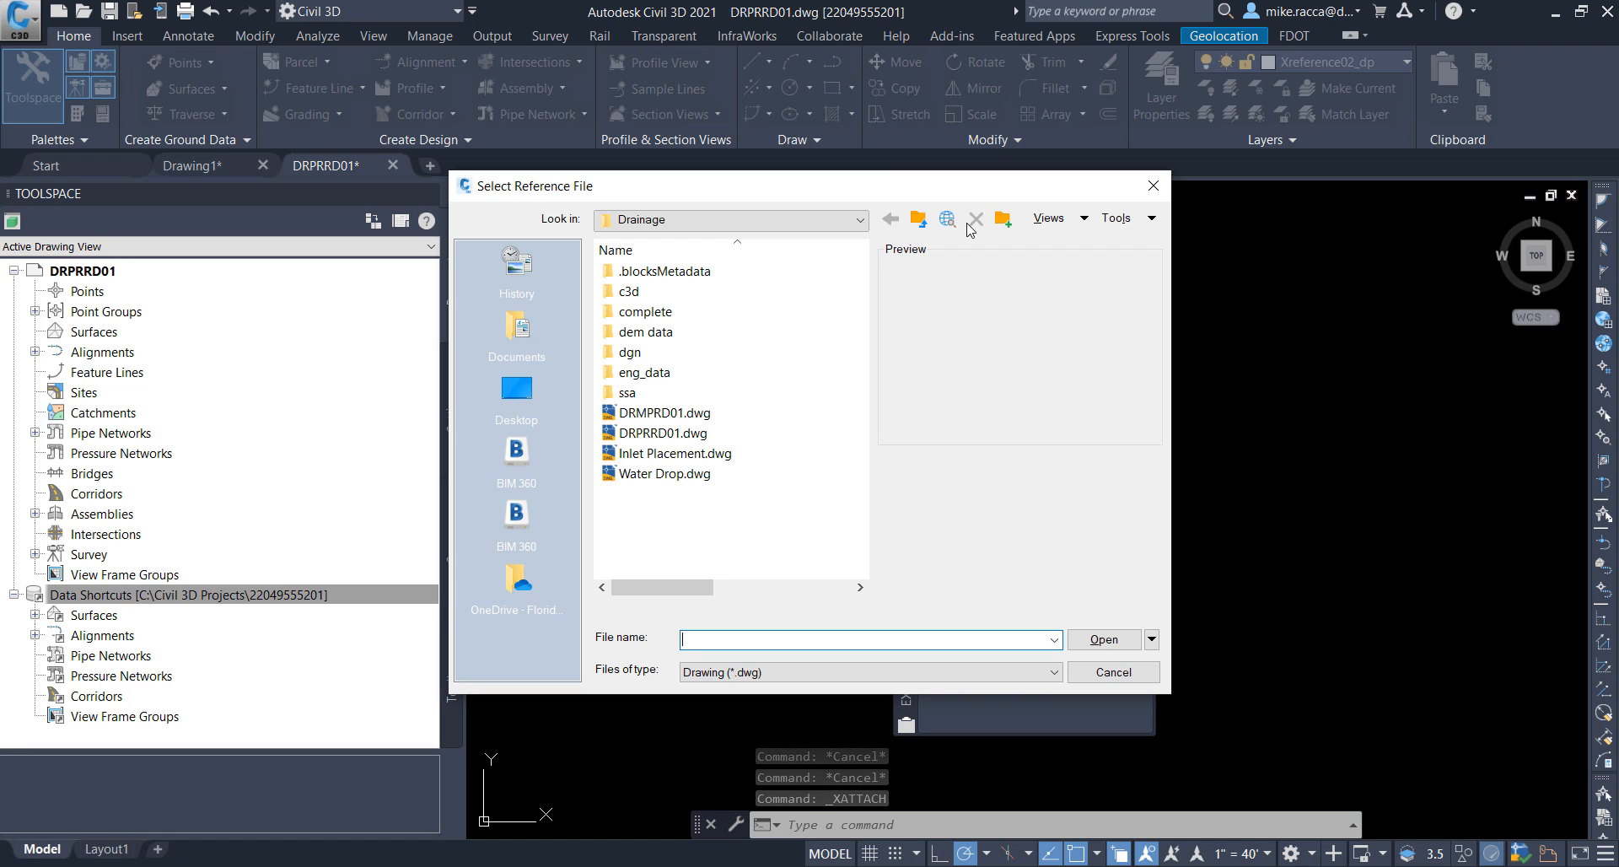
{"action": "left_click", "coordinate": [918, 218]}
{"action": "scroll", "coordinate": [726, 413], "scroll_direction": "down", "scroll_amount": 5}
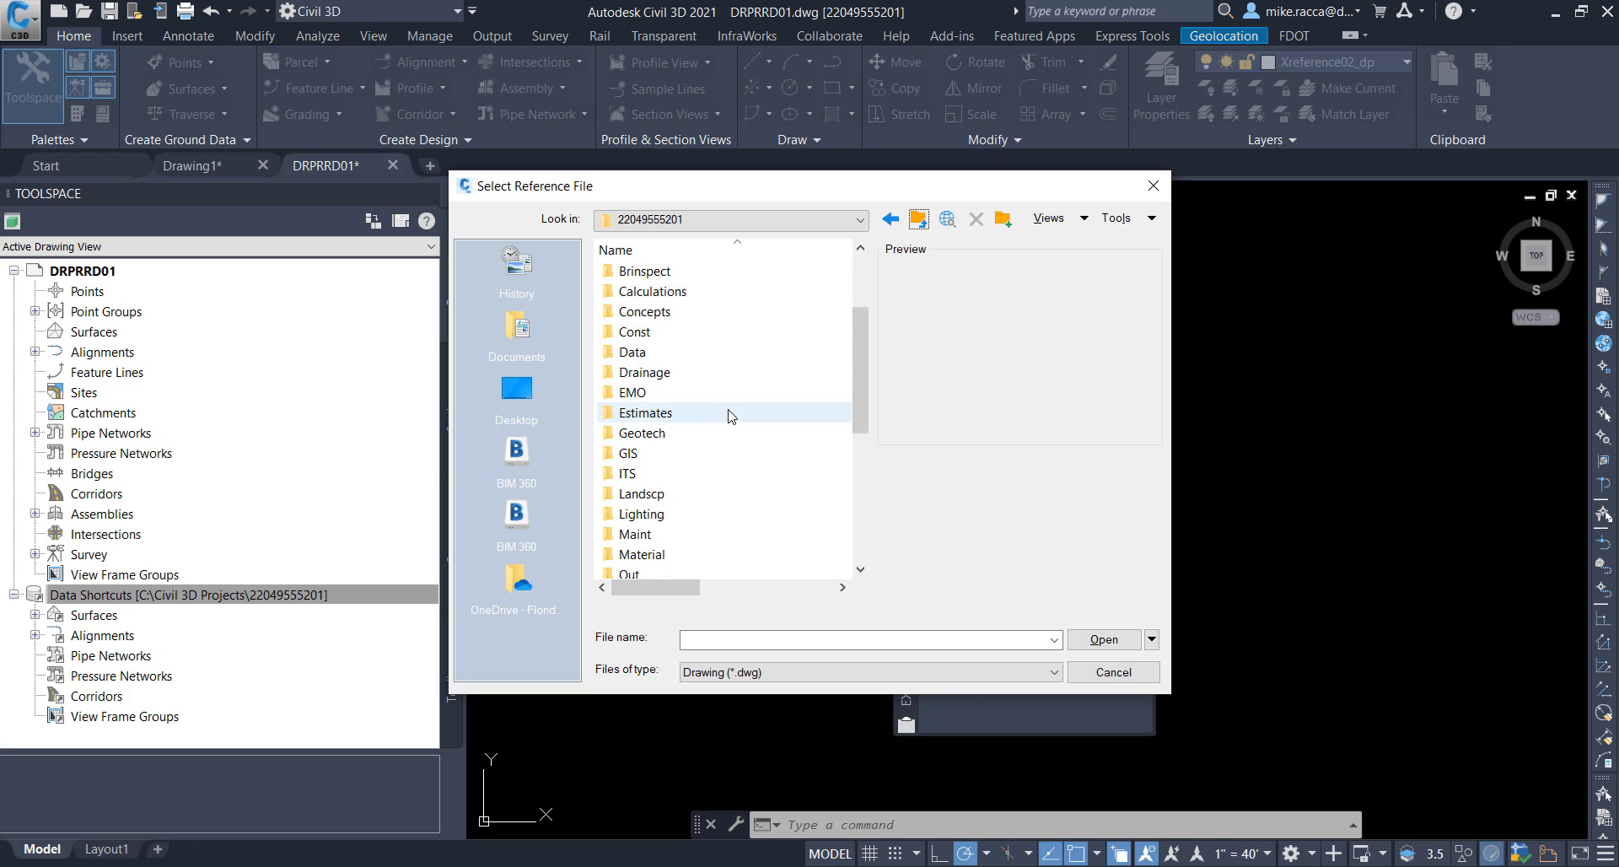
{"action": "double_click", "coordinate": [697, 473]}
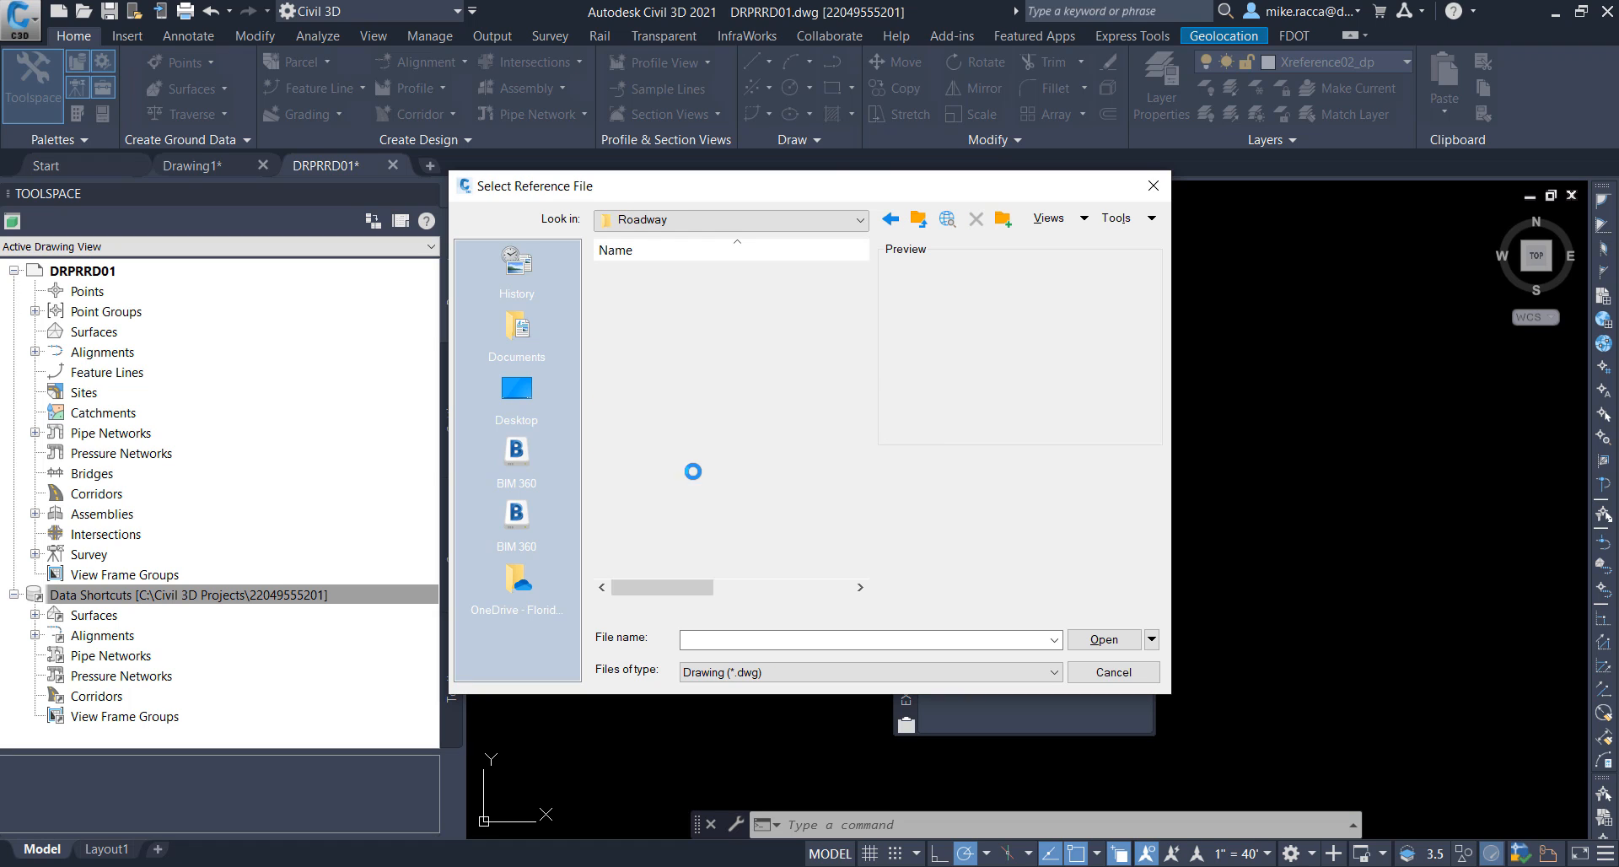
{"action": "left_click", "coordinate": [664, 375]}
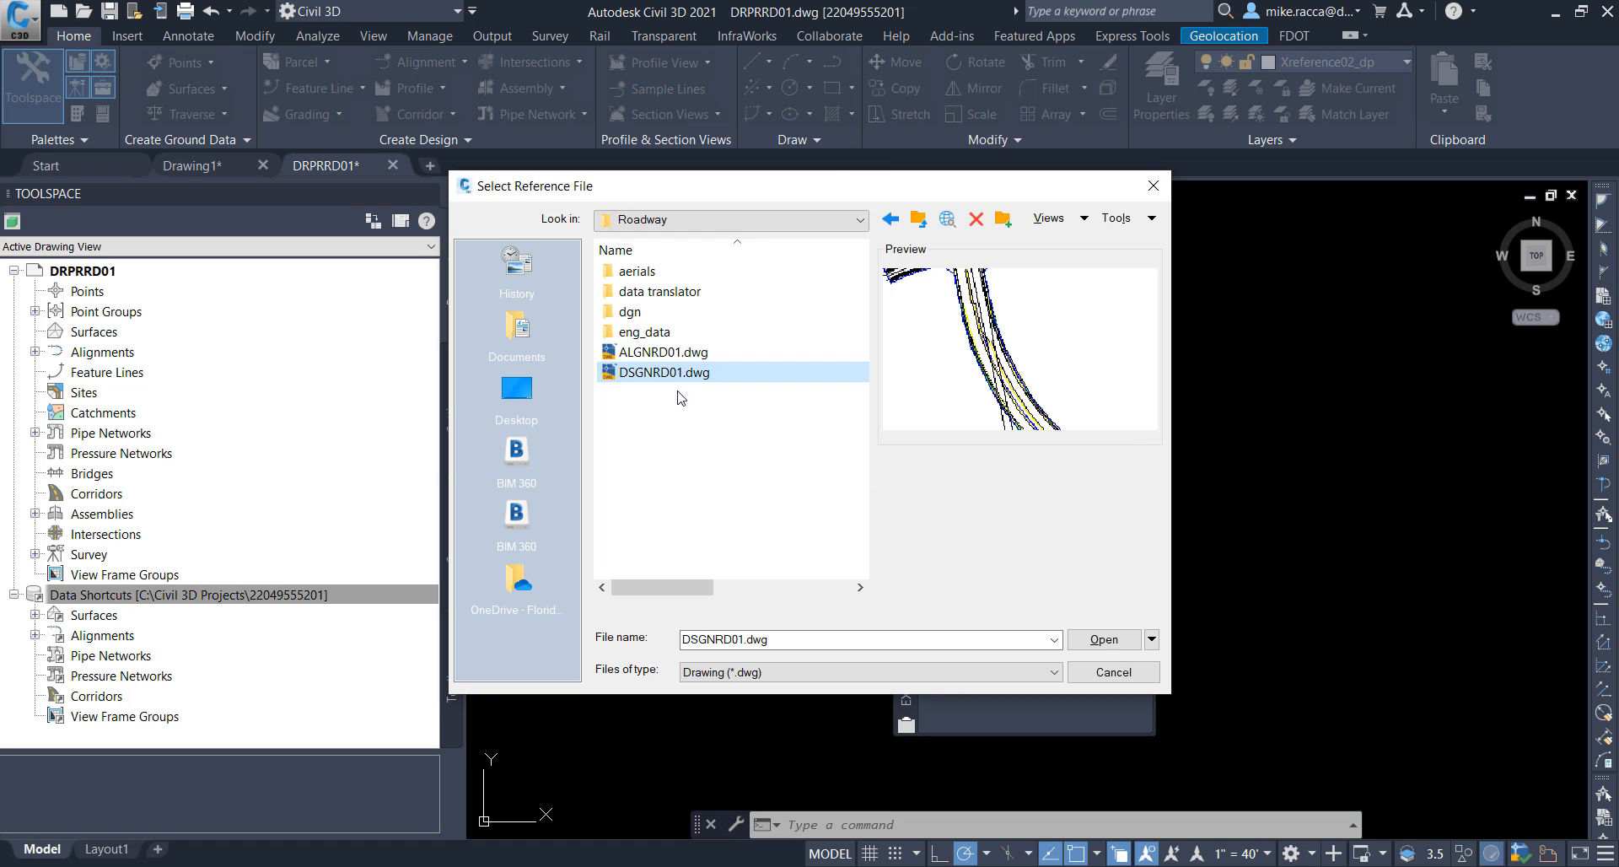
{"action": "left_click", "coordinate": [1102, 640]}
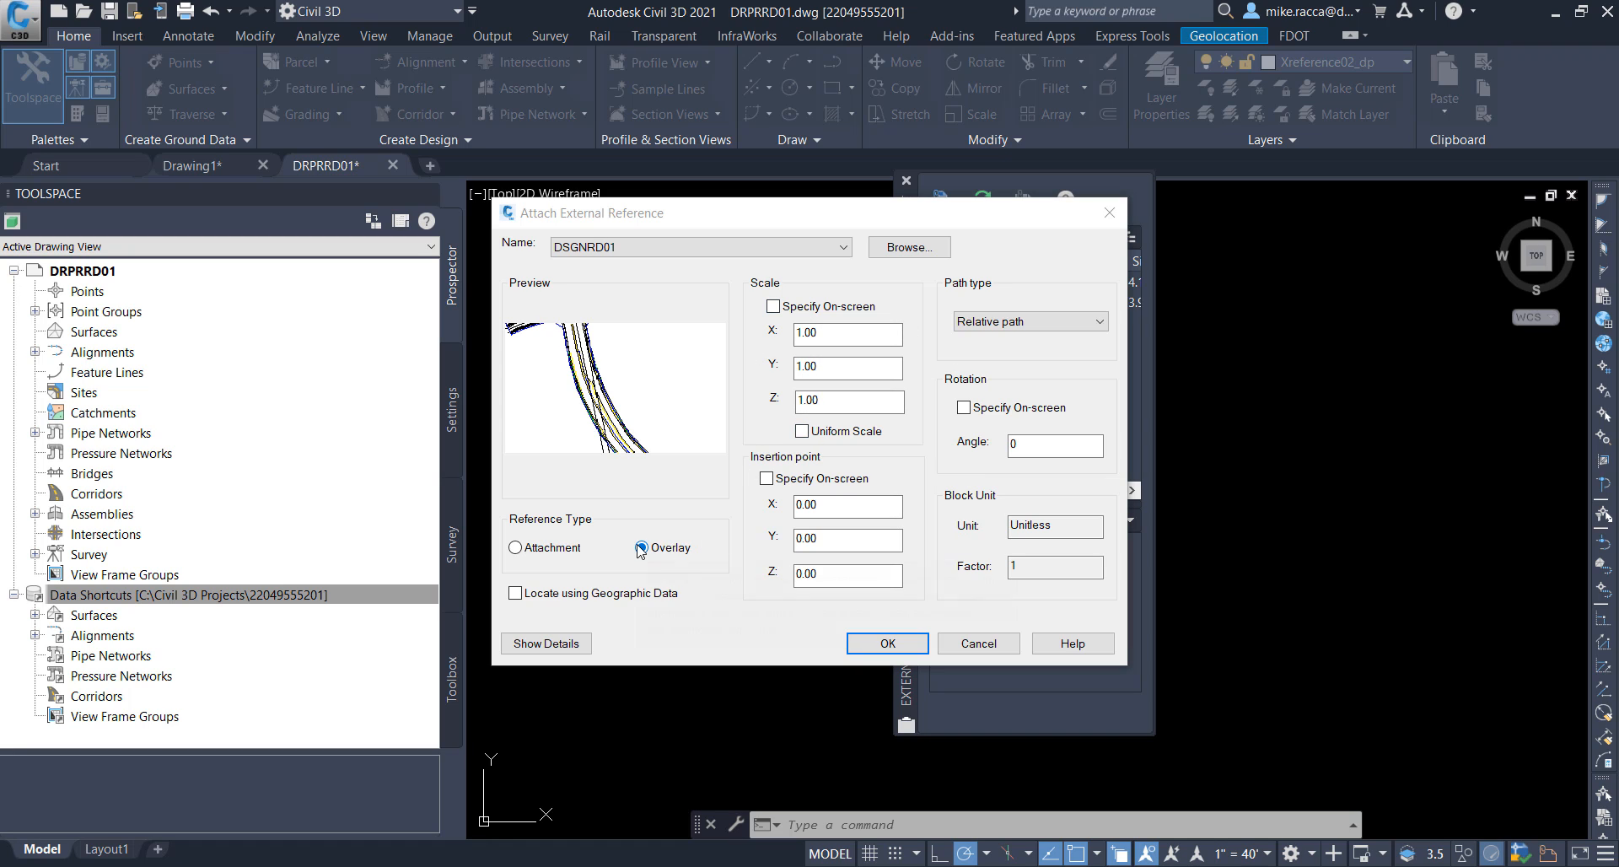
{"action": "left_click", "coordinate": [917, 648]}
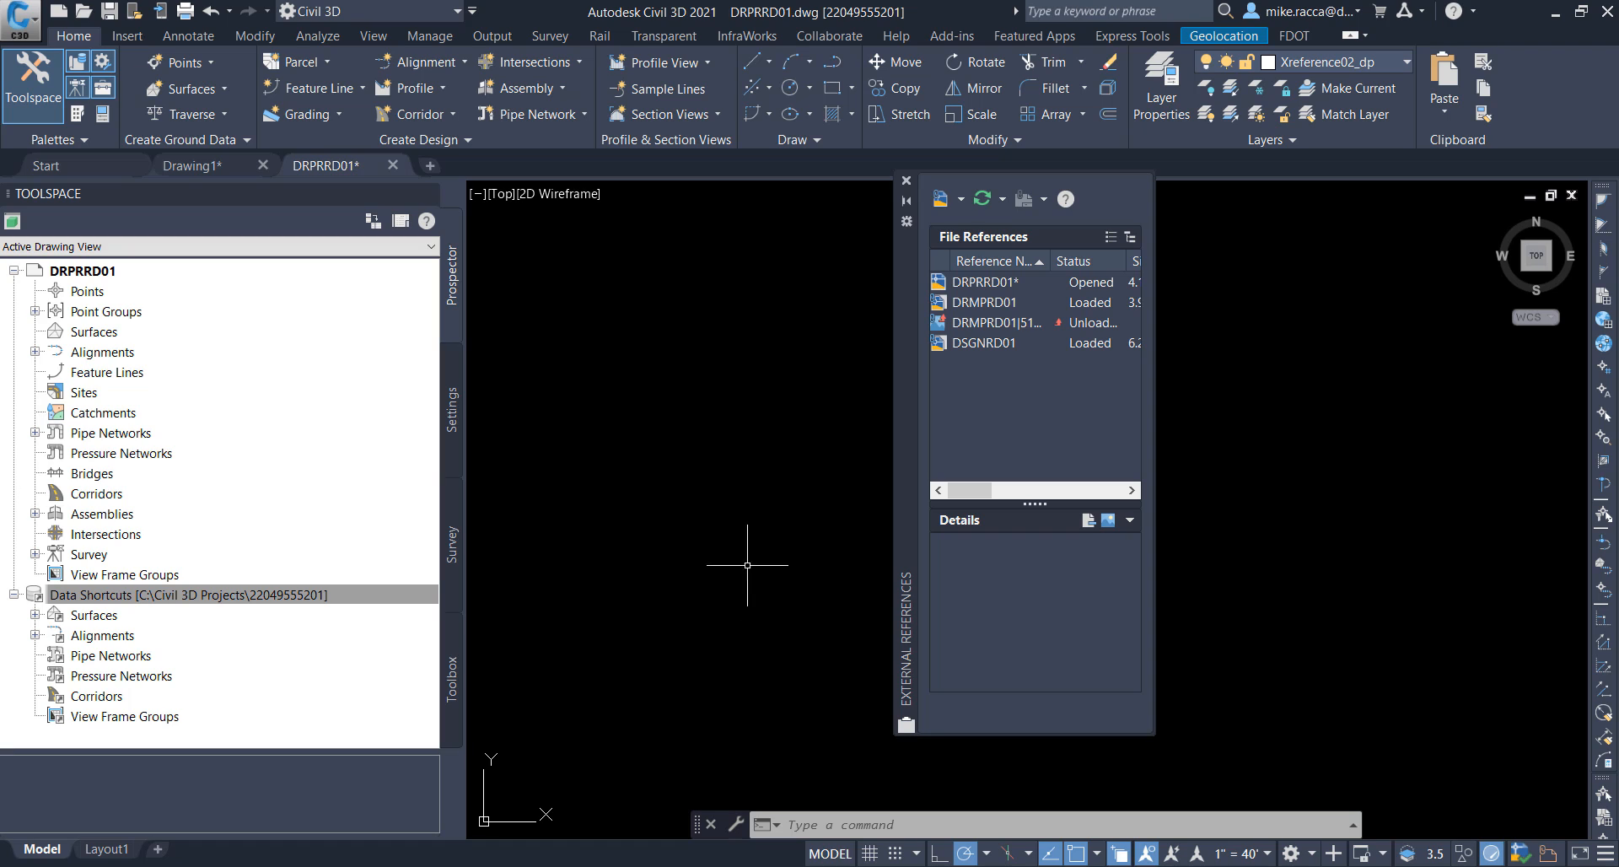
{"action": "left_click", "coordinate": [907, 181]}
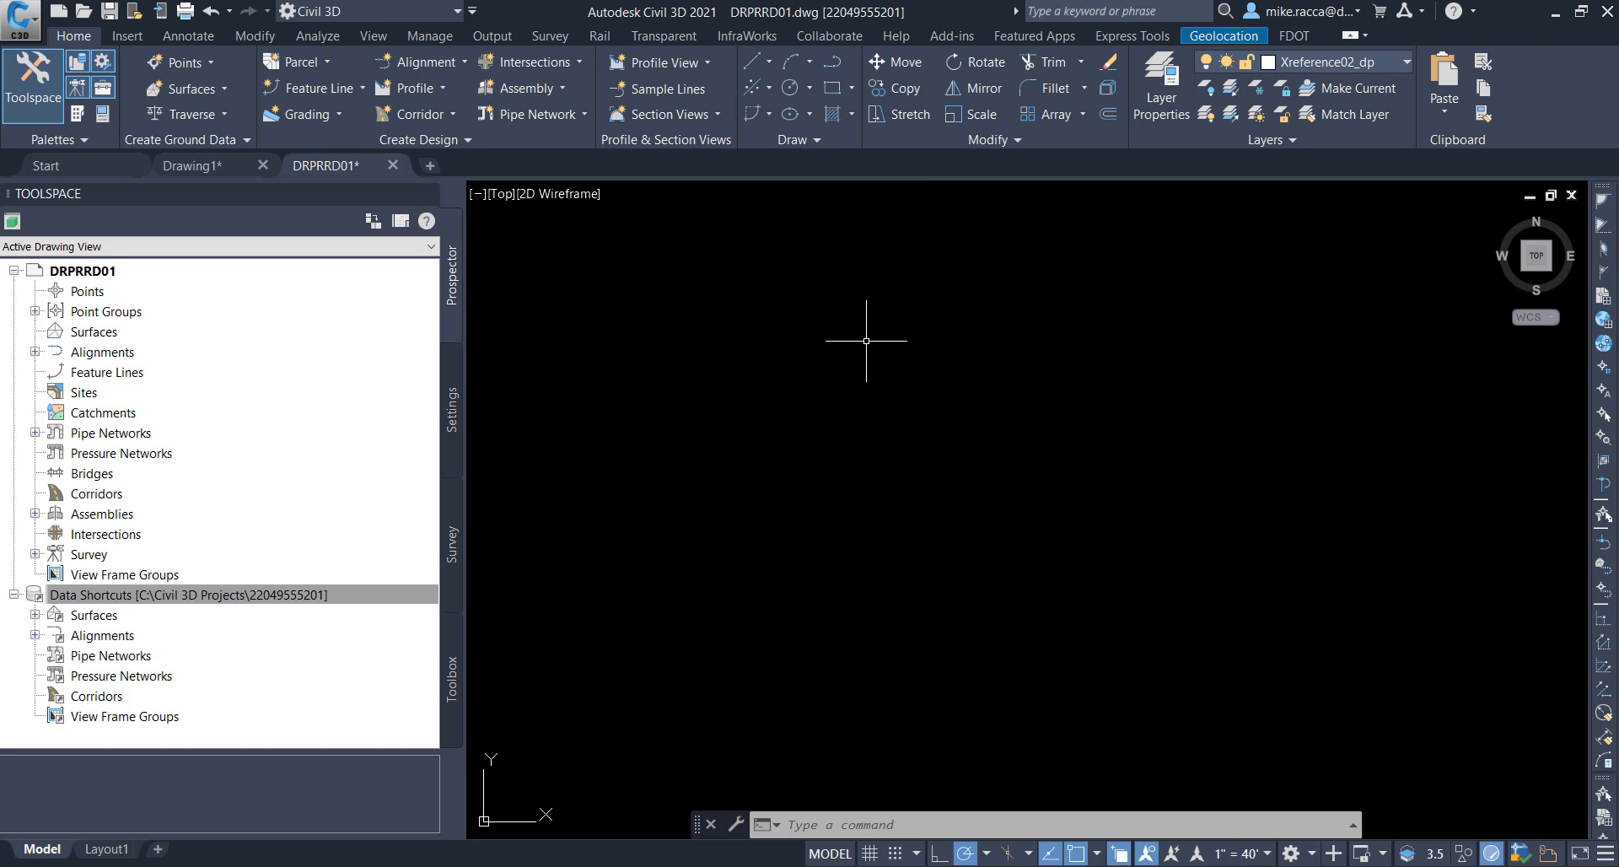
Step: Freeze all layers of the DSGNRD01 external reference through its Xref layer filter
{"action": "middle_click", "coordinate": [856, 410]}
{"action": "middle_click", "coordinate": [857, 410]}
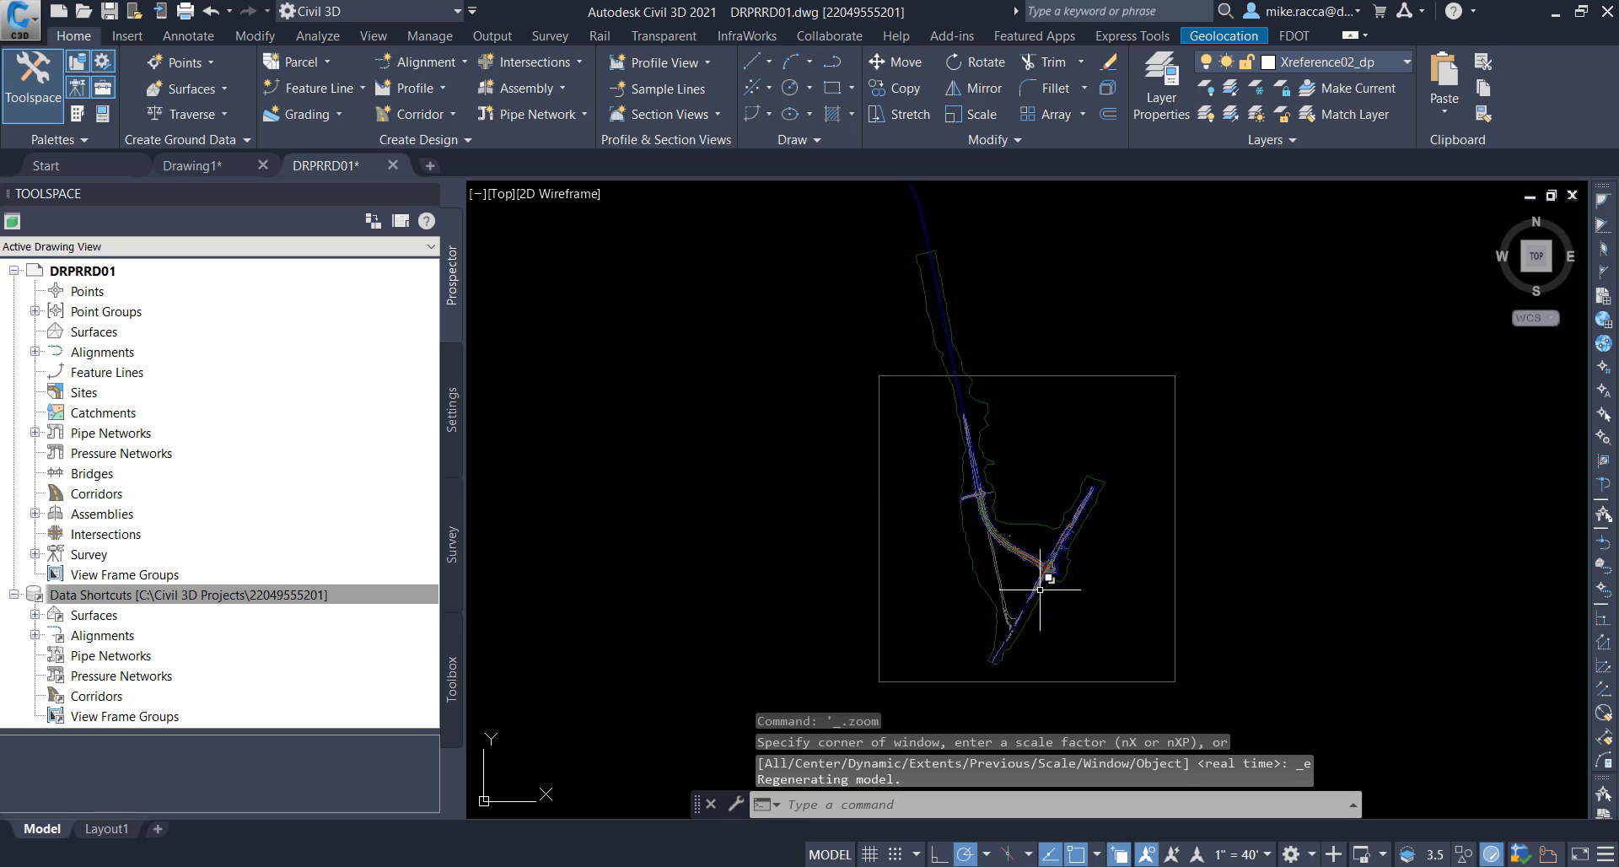
{"action": "scroll", "coordinate": [1040, 588], "scroll_direction": "up", "scroll_amount": 7}
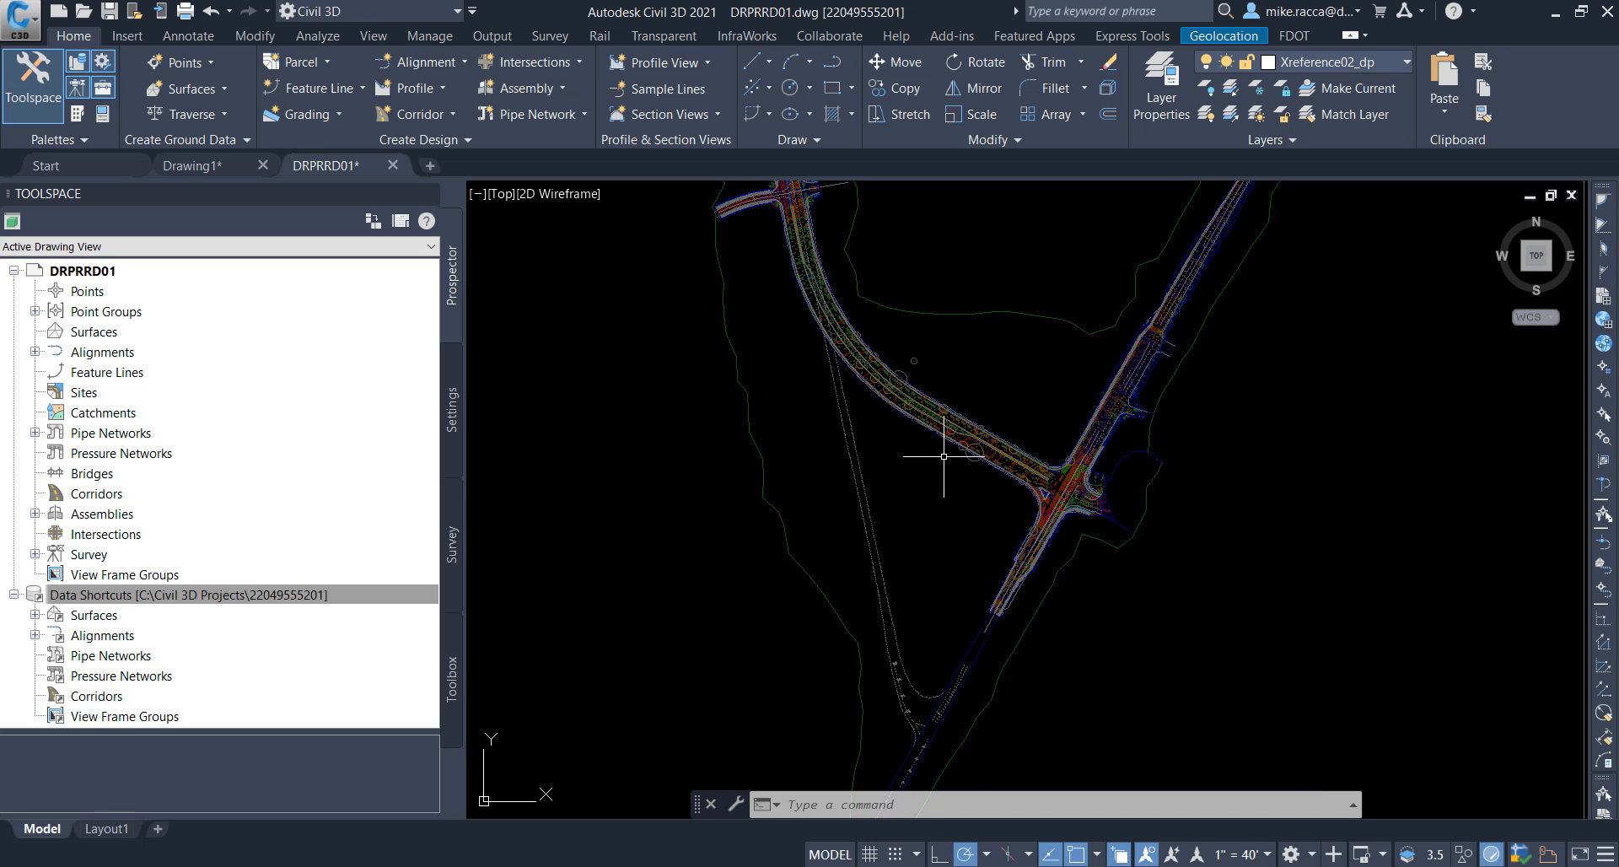
{"action": "scroll", "coordinate": [945, 473], "scroll_direction": "up", "scroll_amount": 4}
{"action": "middle_click_drag", "start_coordinate": [967, 494], "coordinate": [868, 528]}
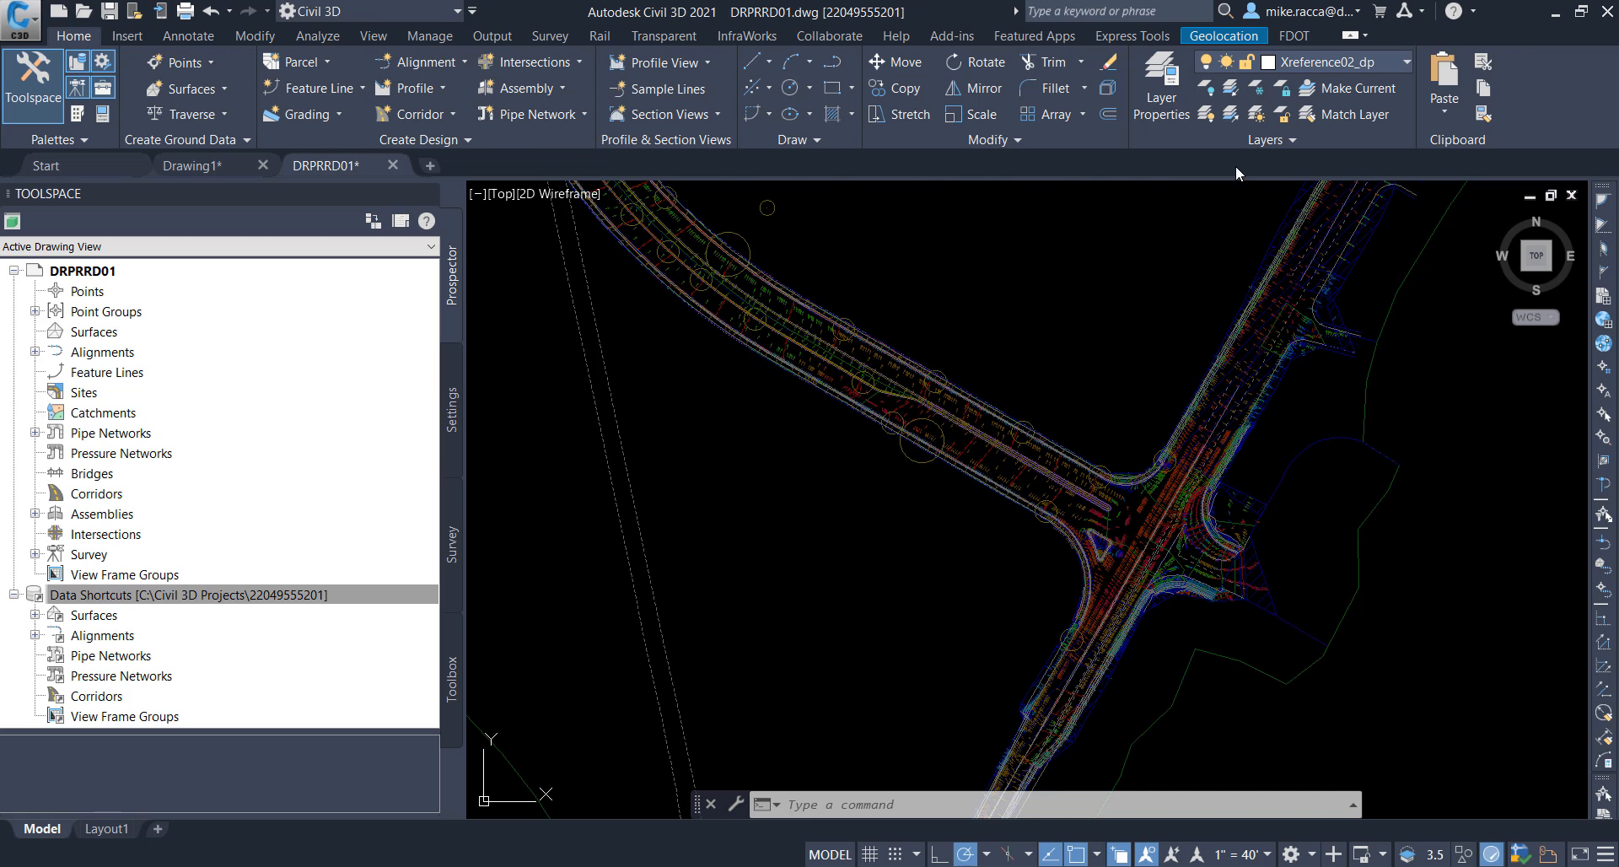
{"action": "left_click", "coordinate": [1153, 98]}
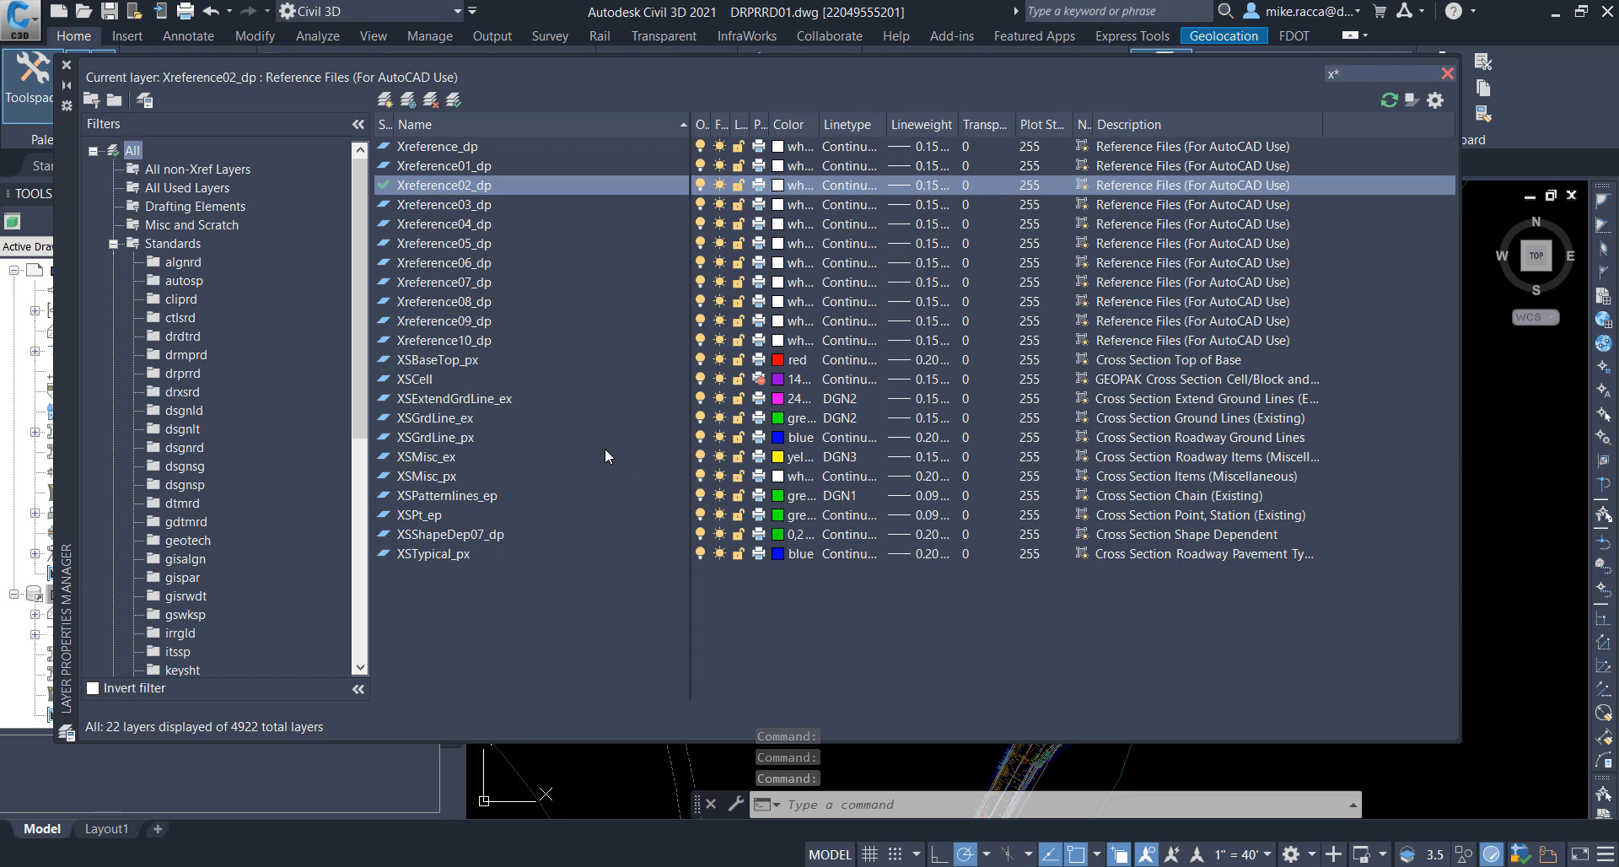
{"action": "left_click", "coordinate": [113, 243]}
{"action": "left_click", "coordinate": [113, 281]}
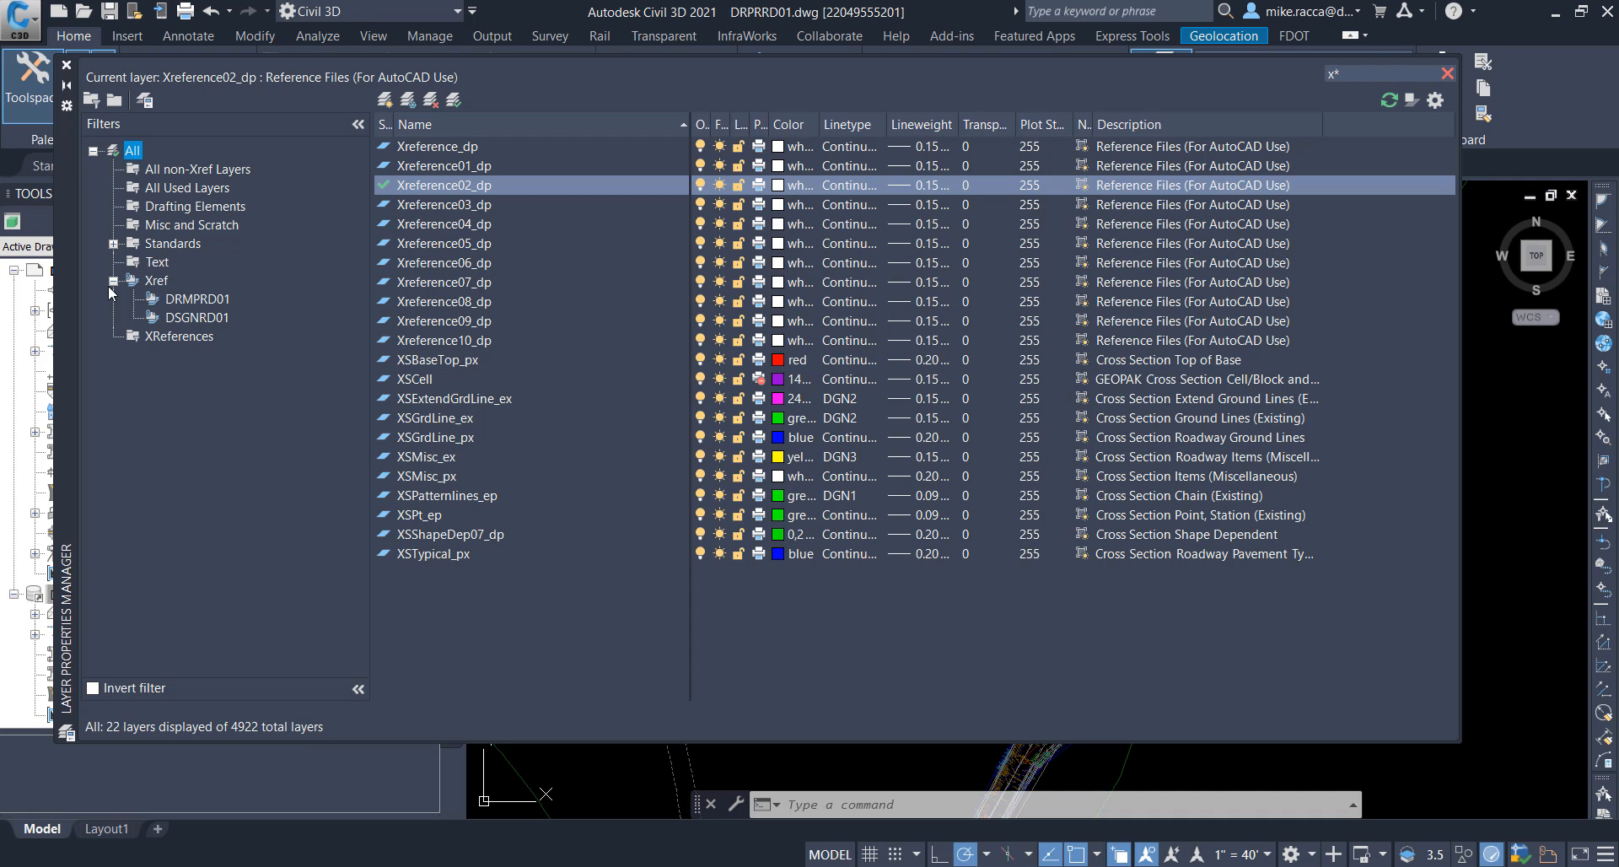
{"action": "left_click", "coordinate": [199, 318]}
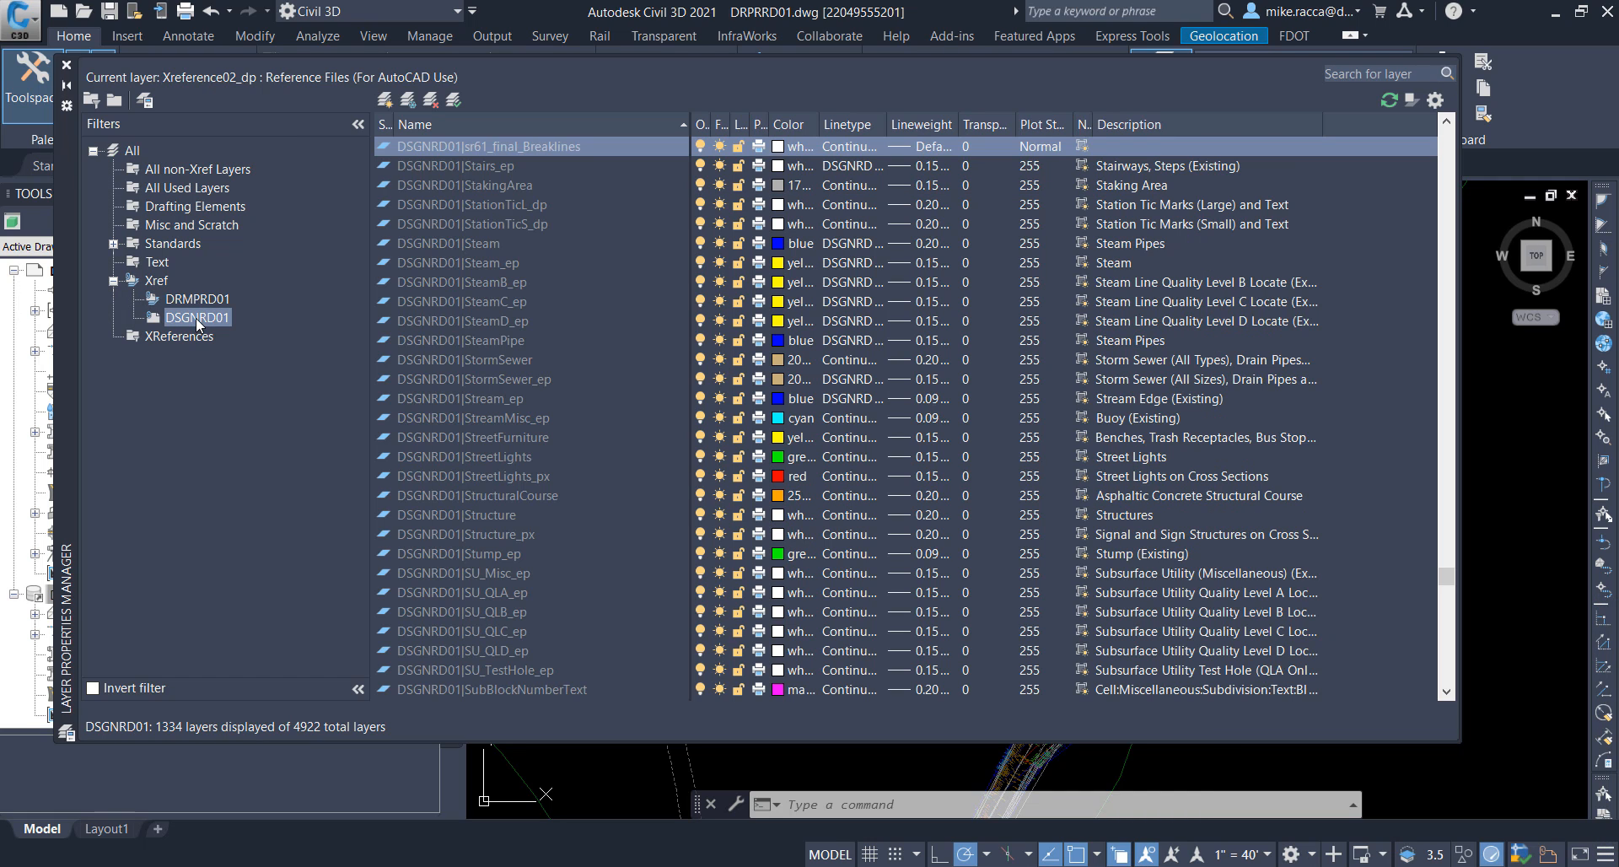
{"action": "right_click", "coordinate": [199, 322]}
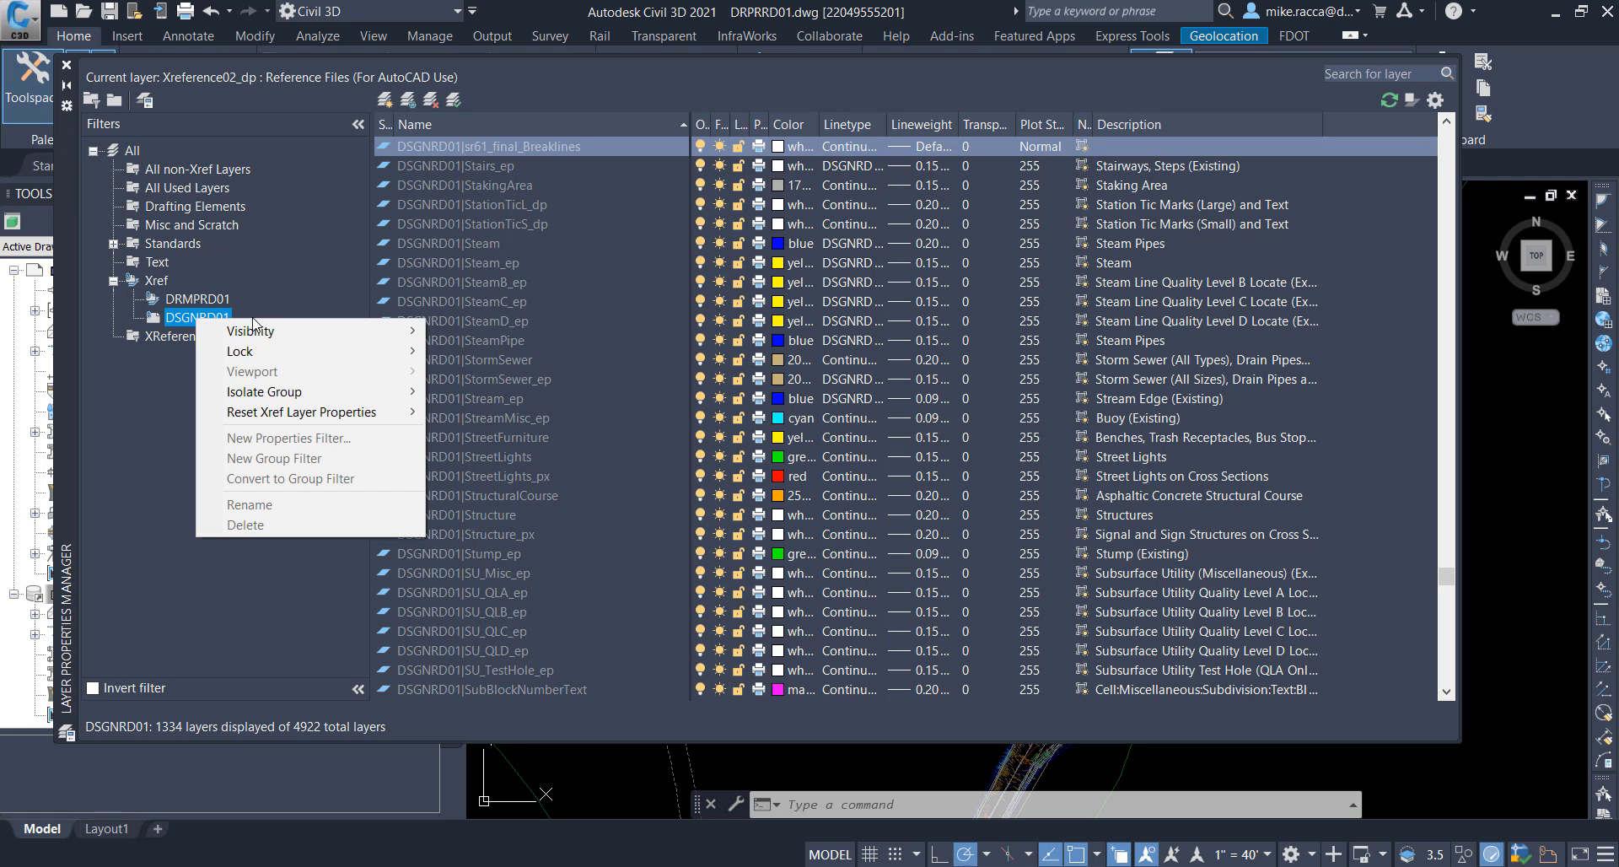
{"action": "mouse_move", "coordinate": [285, 328]}
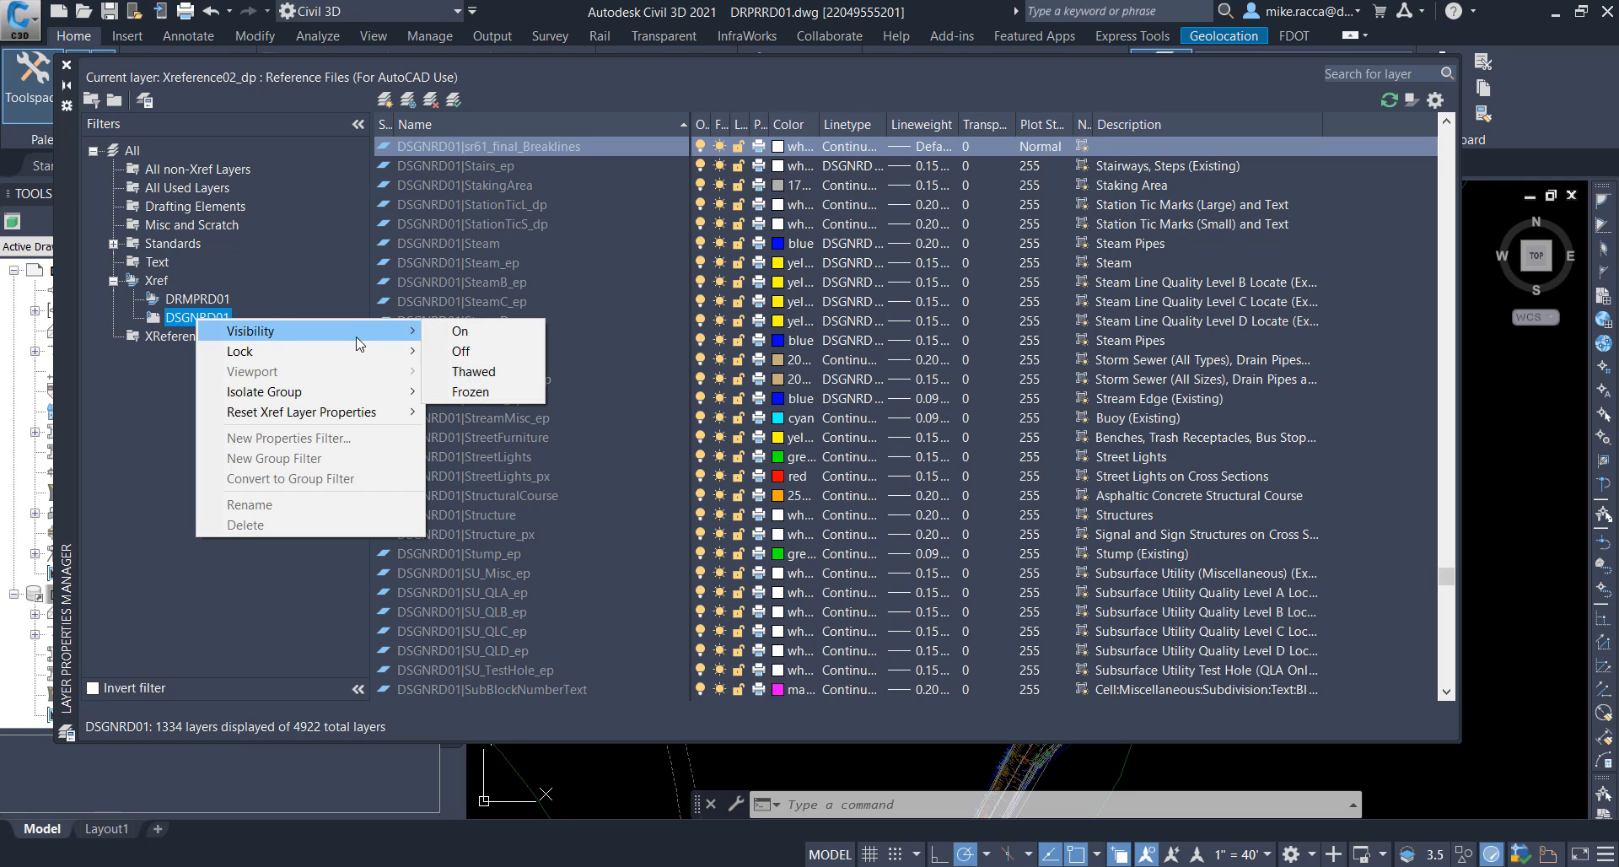
{"action": "left_click", "coordinate": [470, 392]}
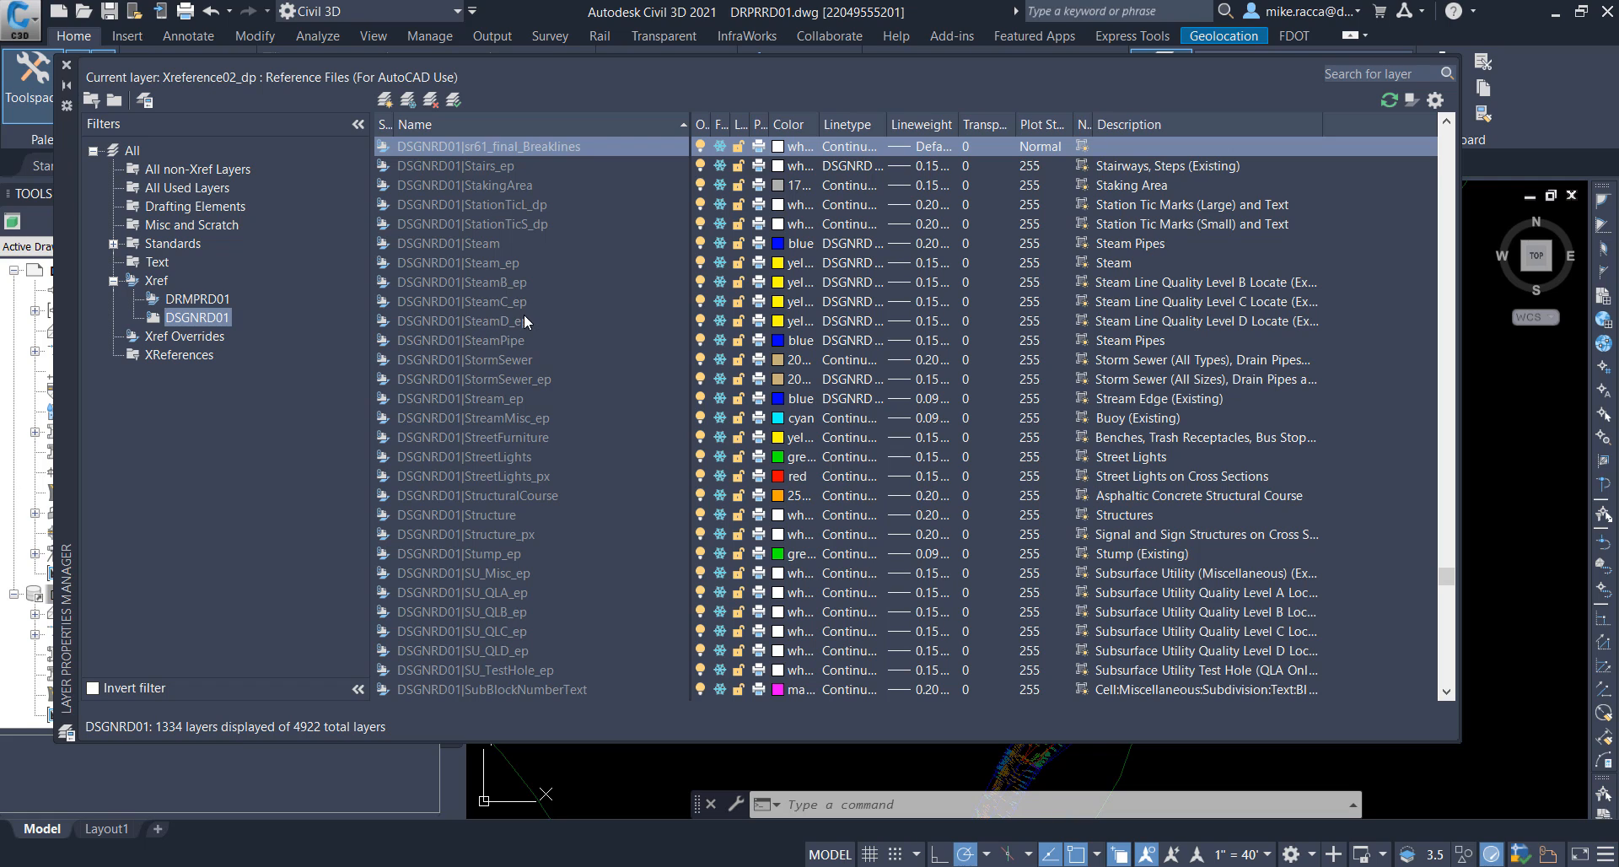
Step: Filter the DSGNRD01 reference layers by *pavt*
{"action": "left_click", "coordinate": [1352, 81]}
{"action": "type", "text": "P"}
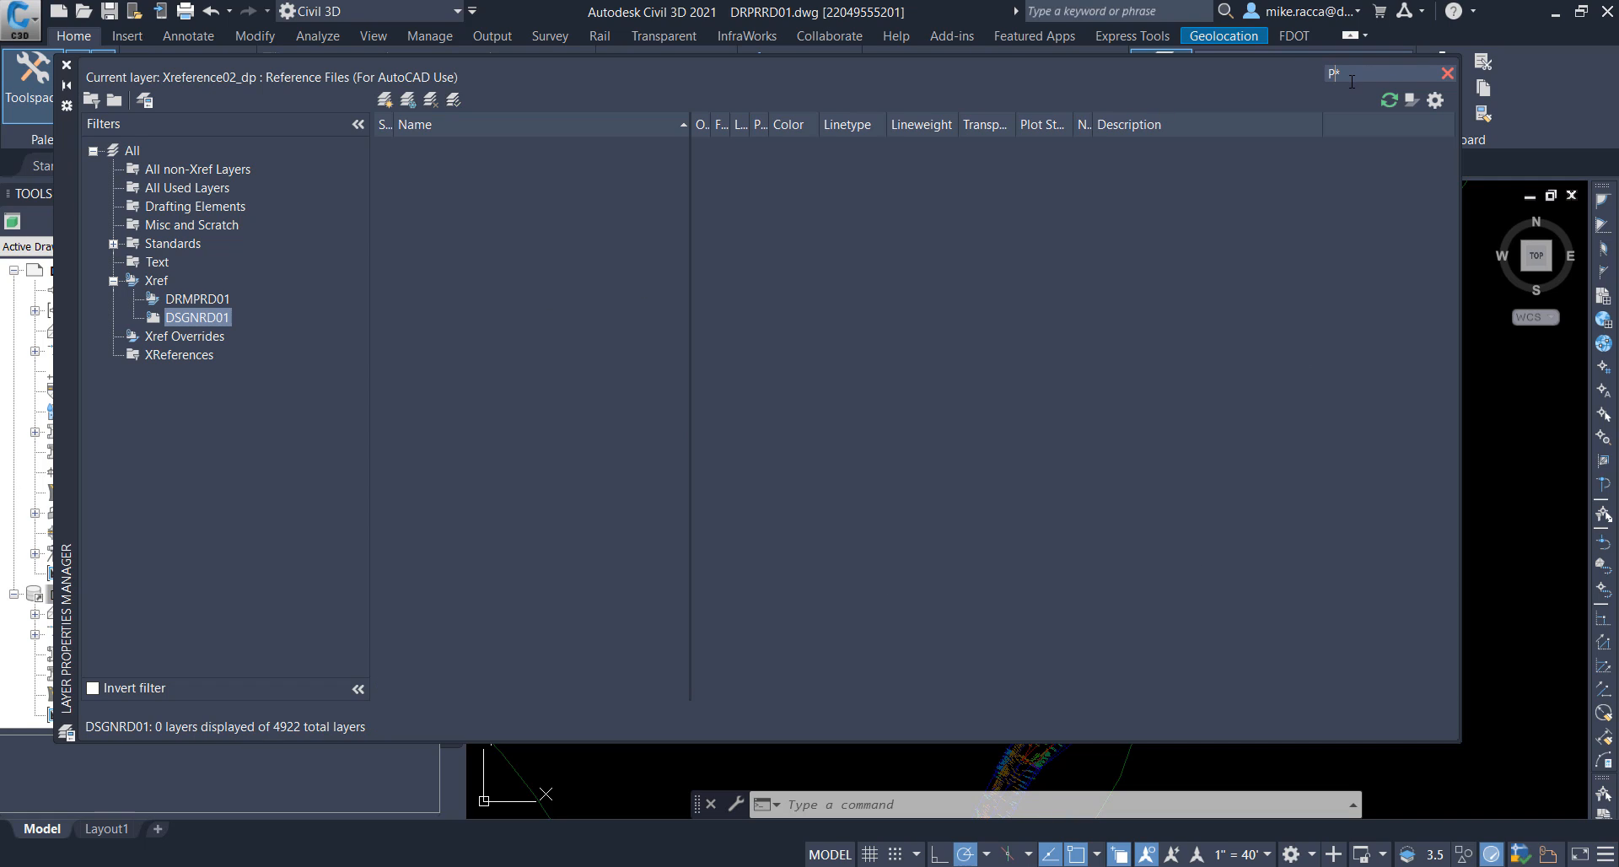
{"action": "type", "text": "AVT"}
{"action": "key", "text": "Home"}
{"action": "type", "text": "*"}
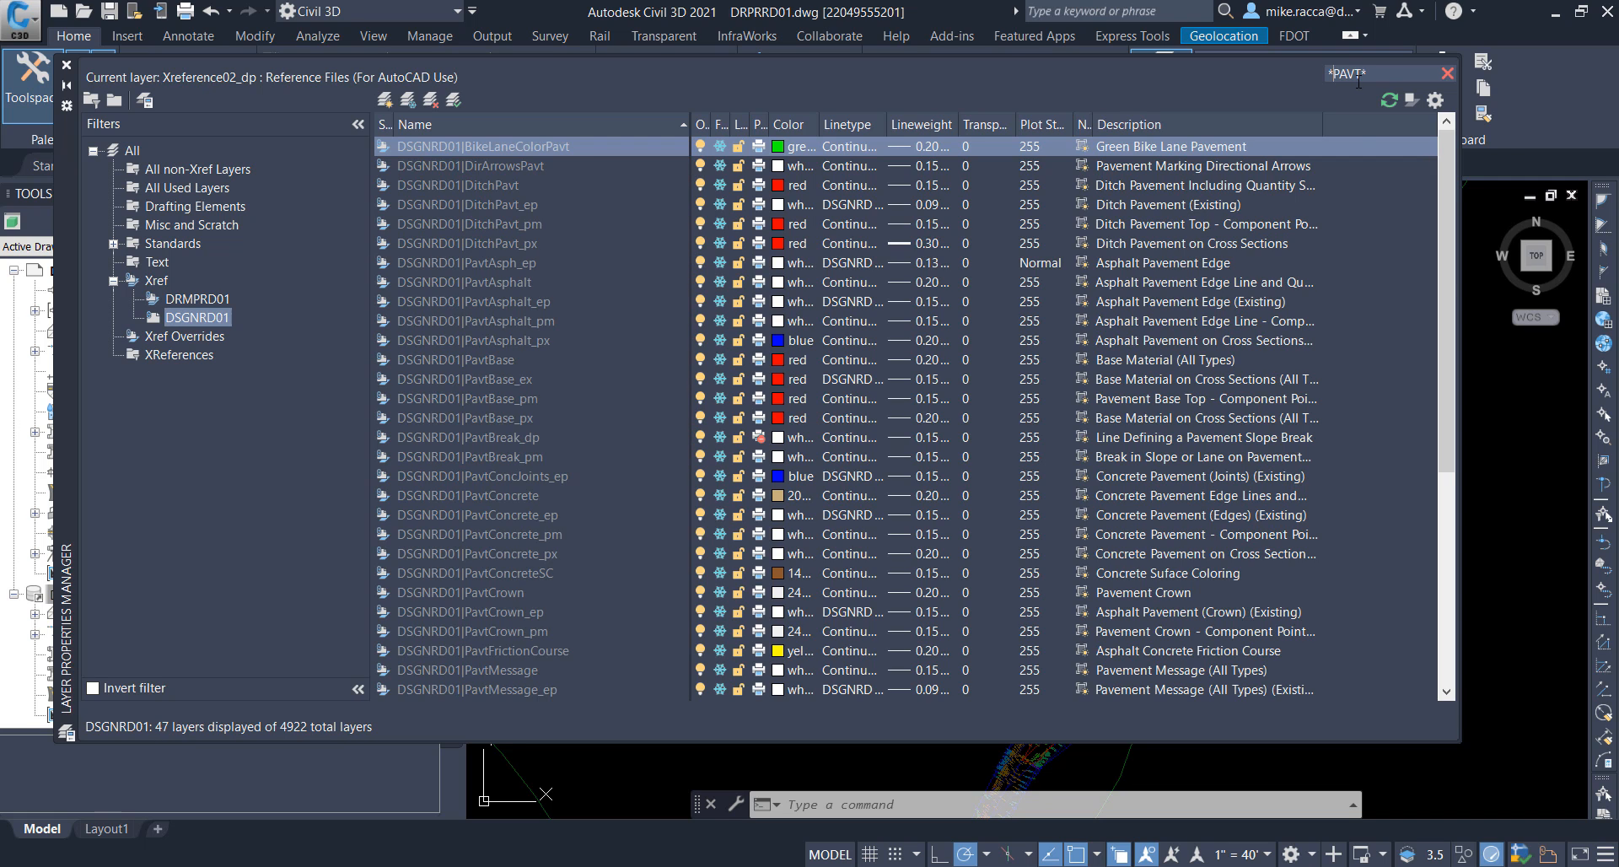
{"action": "key", "text": "BackSpace"}
{"action": "key", "text": "BackSpace"}
{"action": "key", "text": "BackSpace"}
{"action": "key", "text": "BackSpace"}
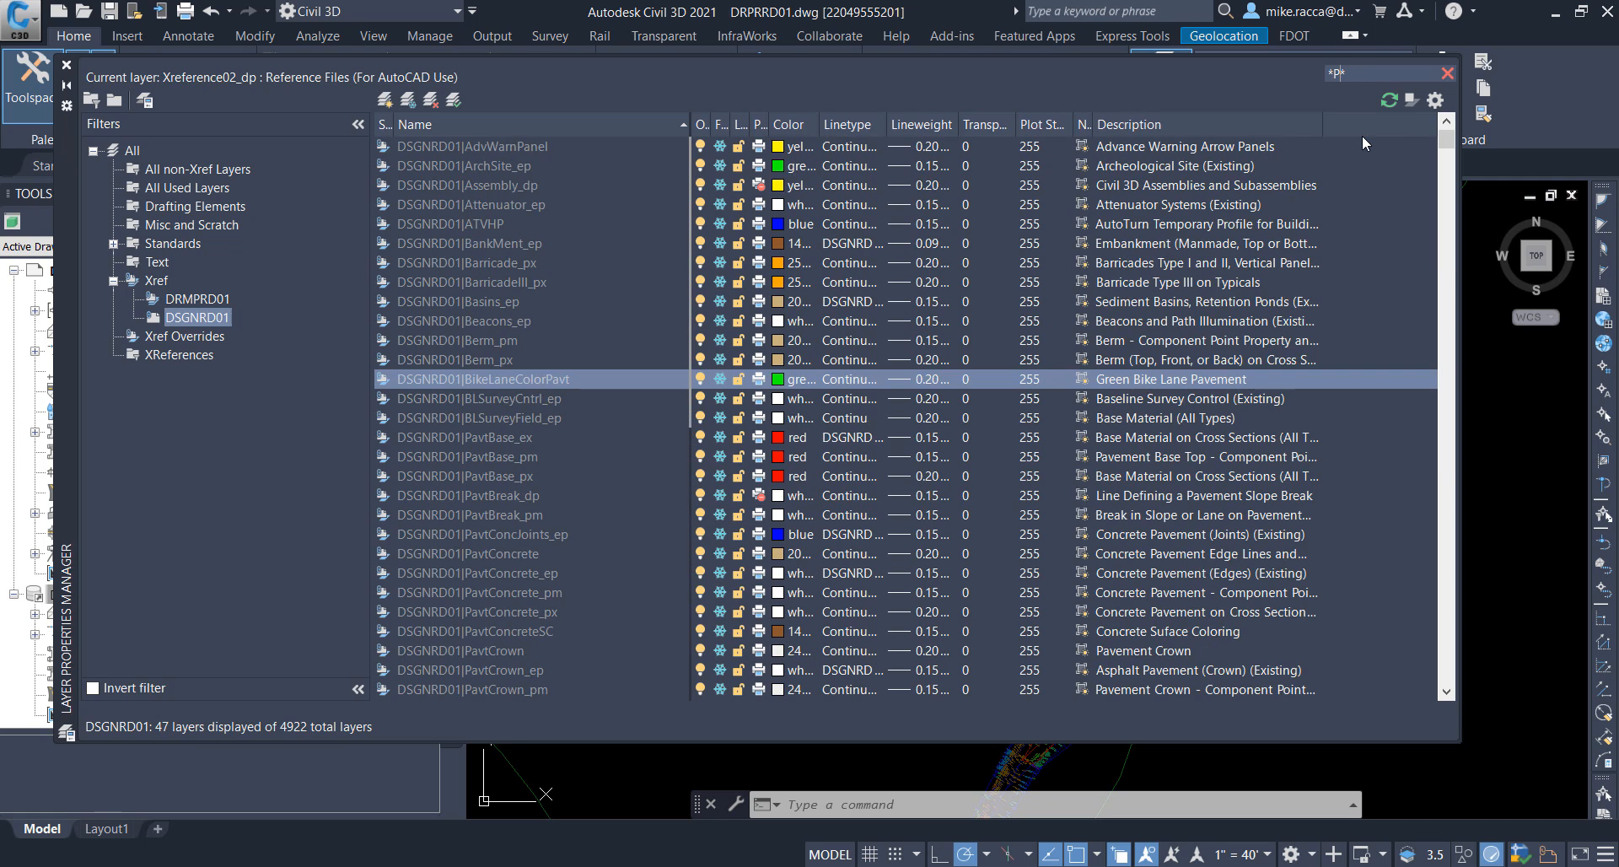
{"action": "type", "text": "pavt"}
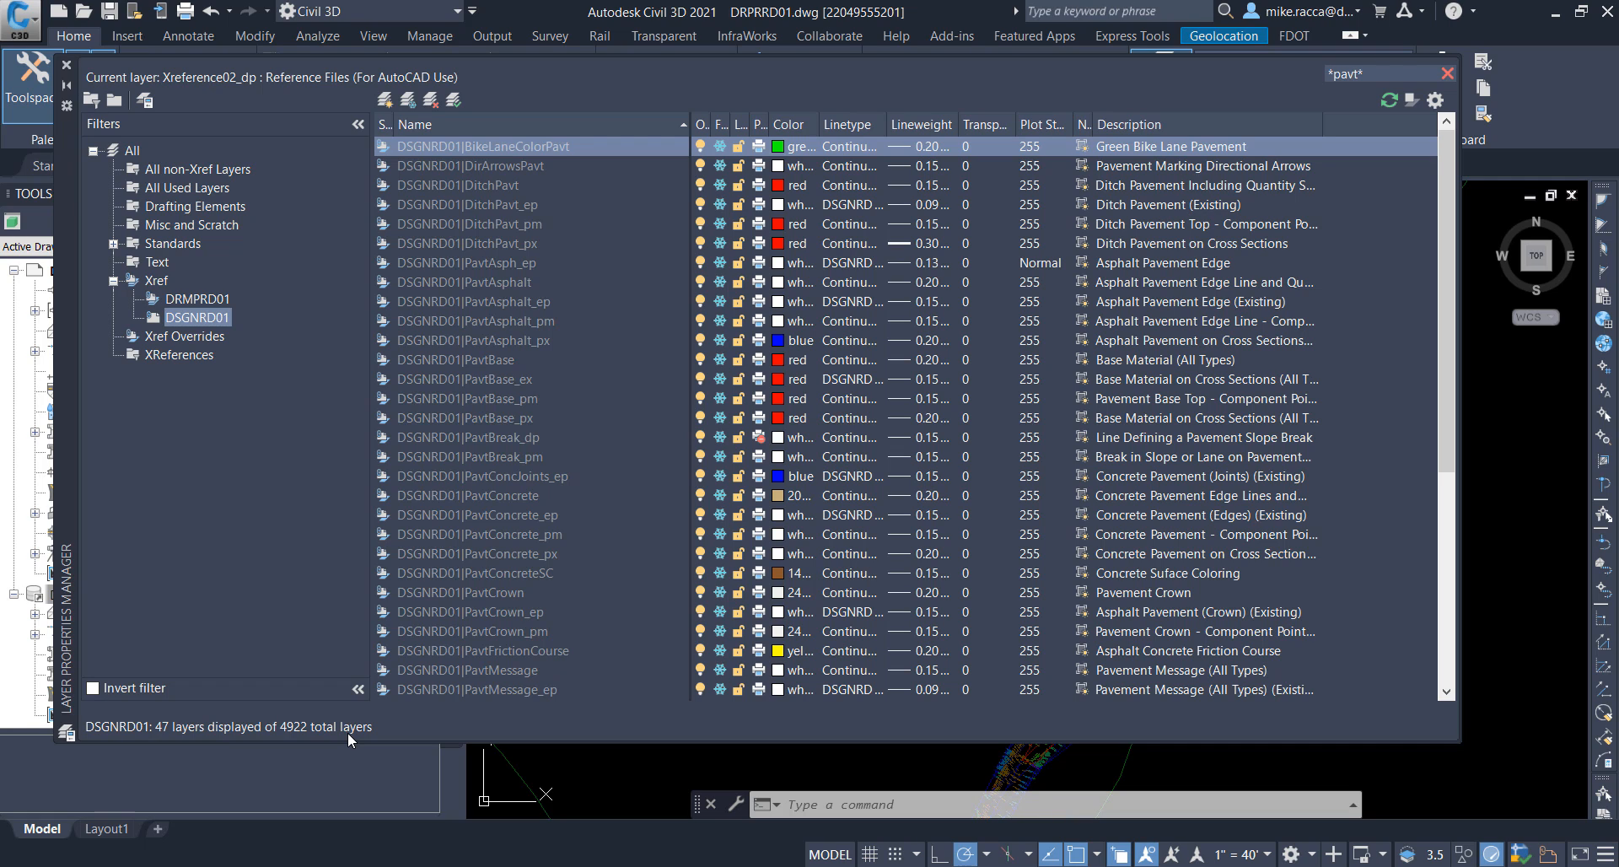
Step: Thaw the PavtAsph_ep and PavtAsphalt layers of the DSGNRD01 reference
{"action": "left_click", "coordinate": [490, 263]}
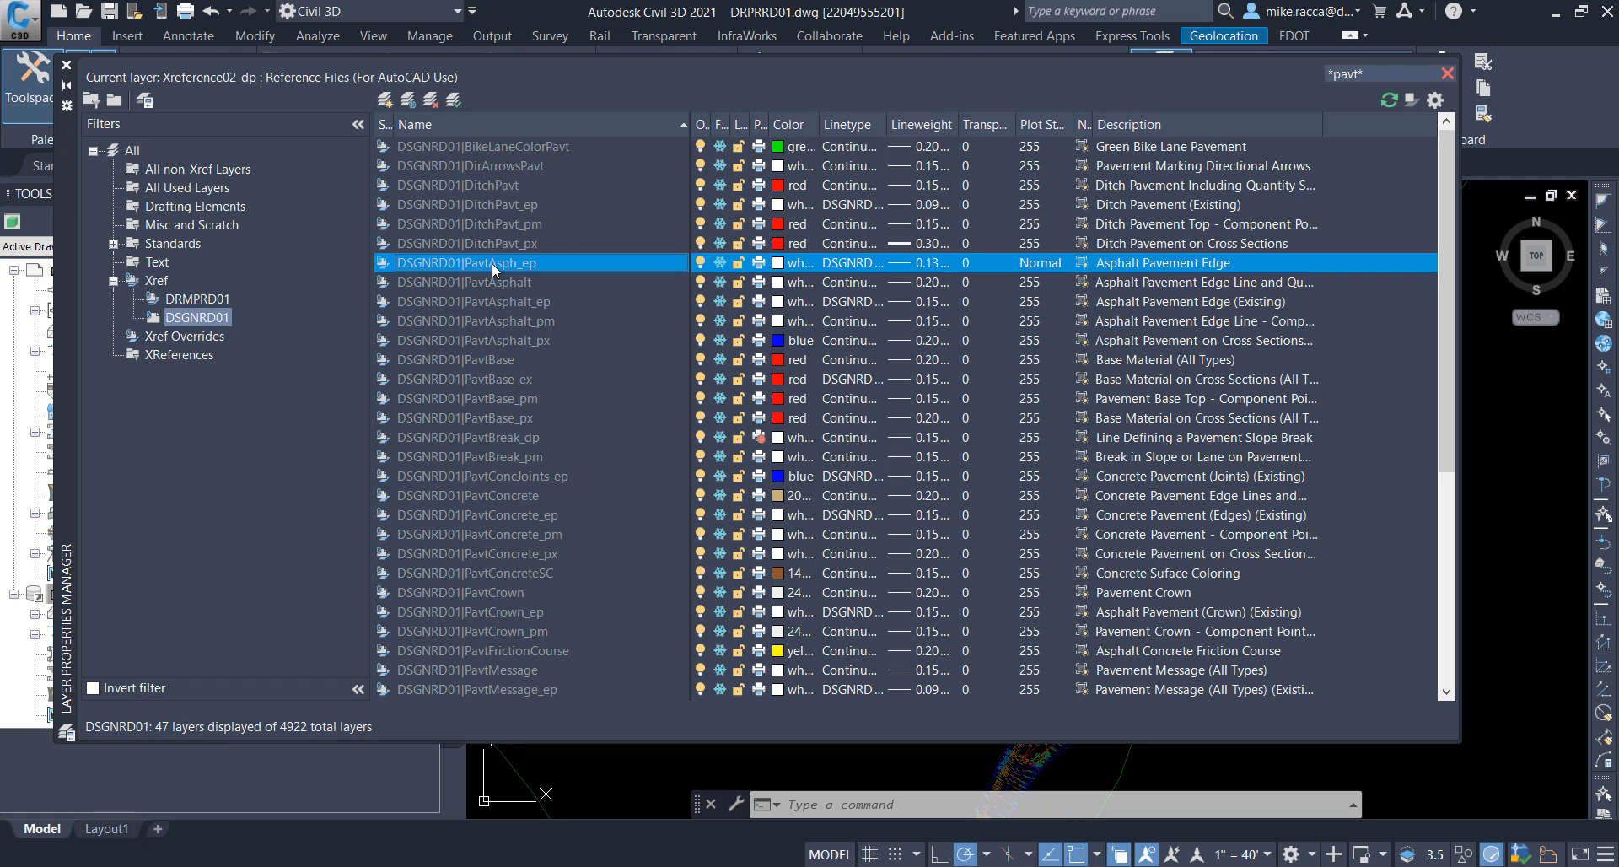
{"action": "left_click", "coordinate": [482, 282], "text": "ctrl"}
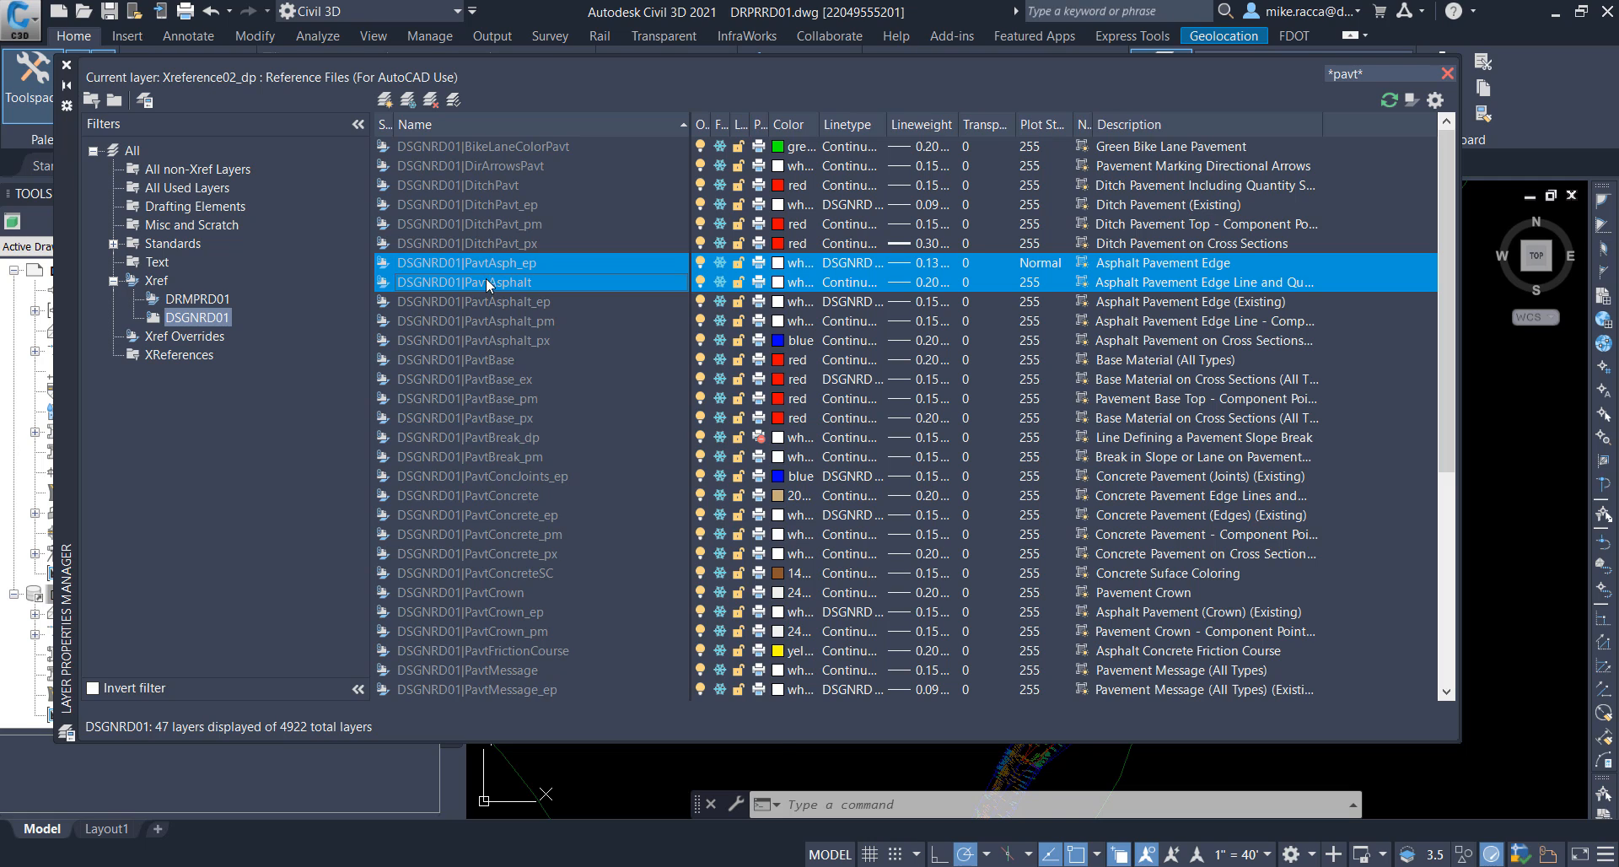
{"action": "right_click", "coordinate": [483, 281]}
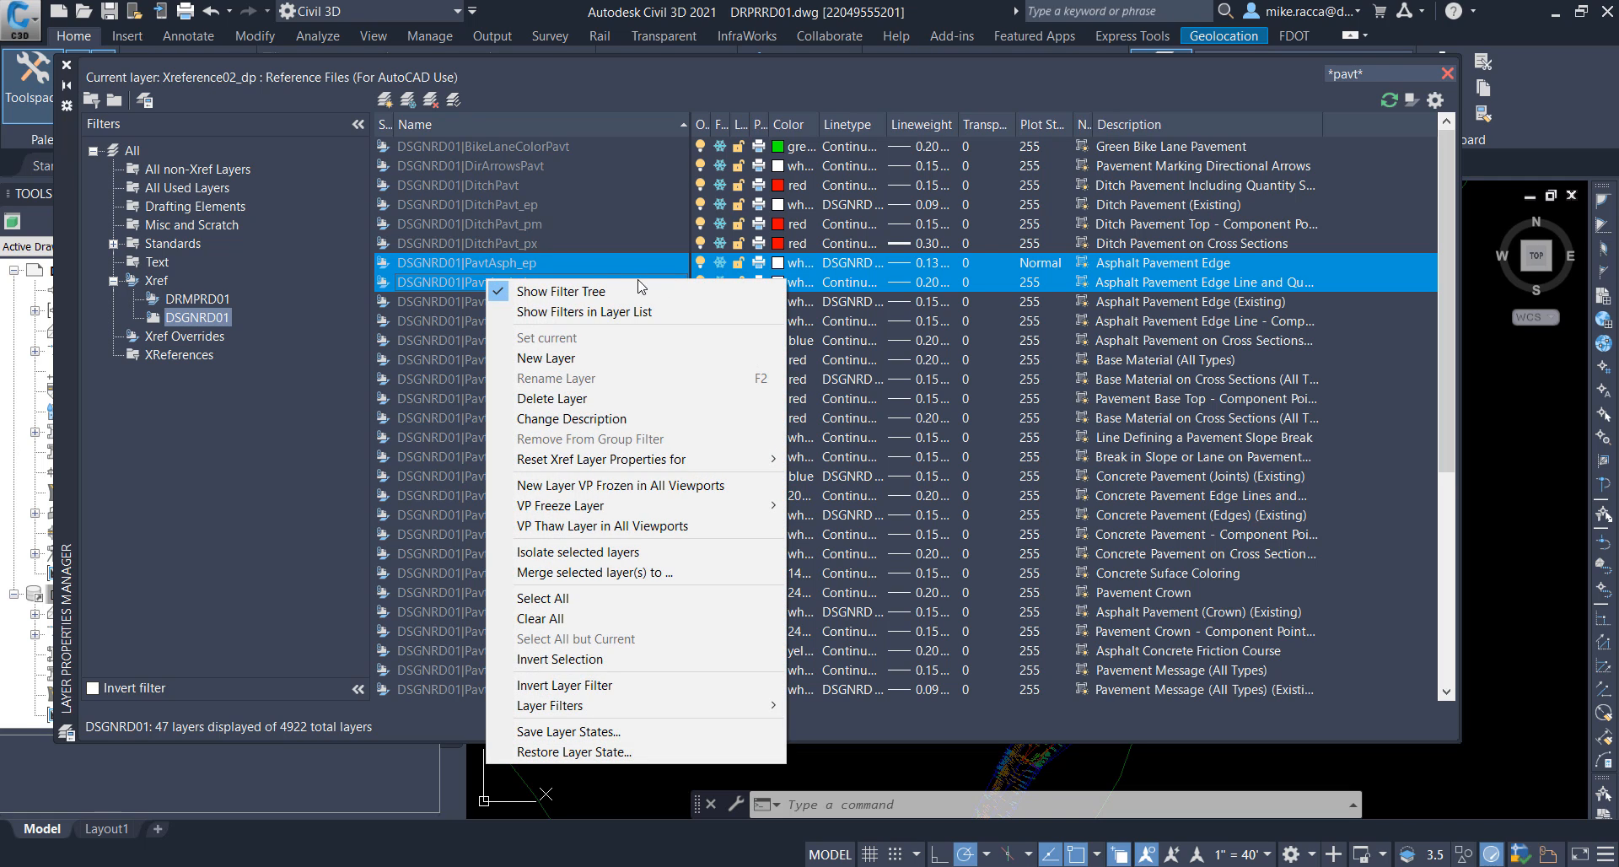
{"action": "left_click", "coordinate": [717, 263]}
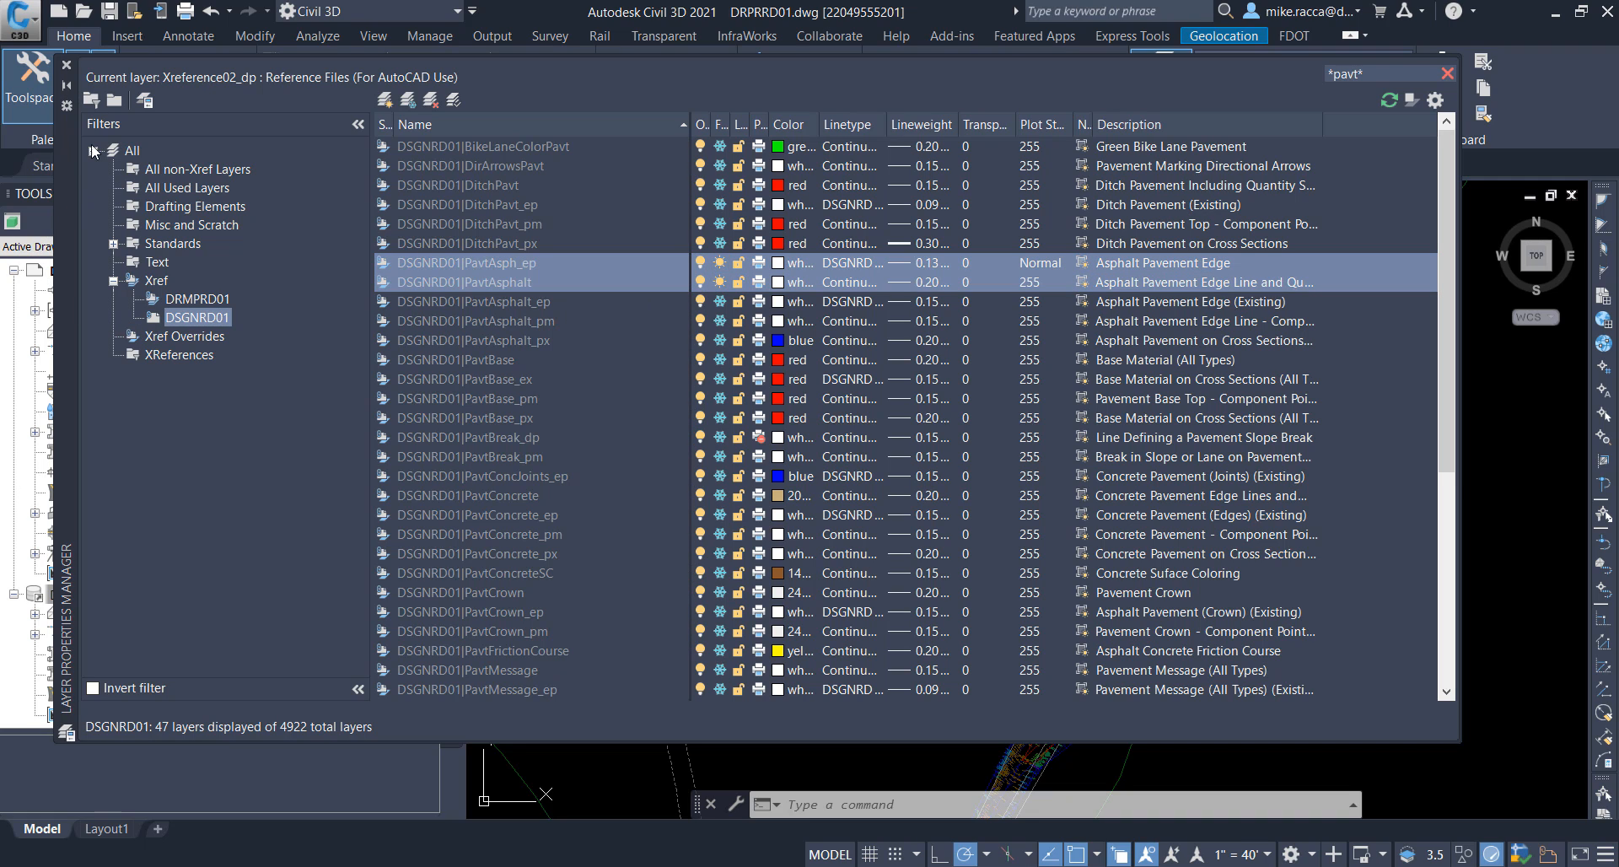
Step: Return the layer filter to All and save the drawing
{"action": "left_click", "coordinate": [132, 152]}
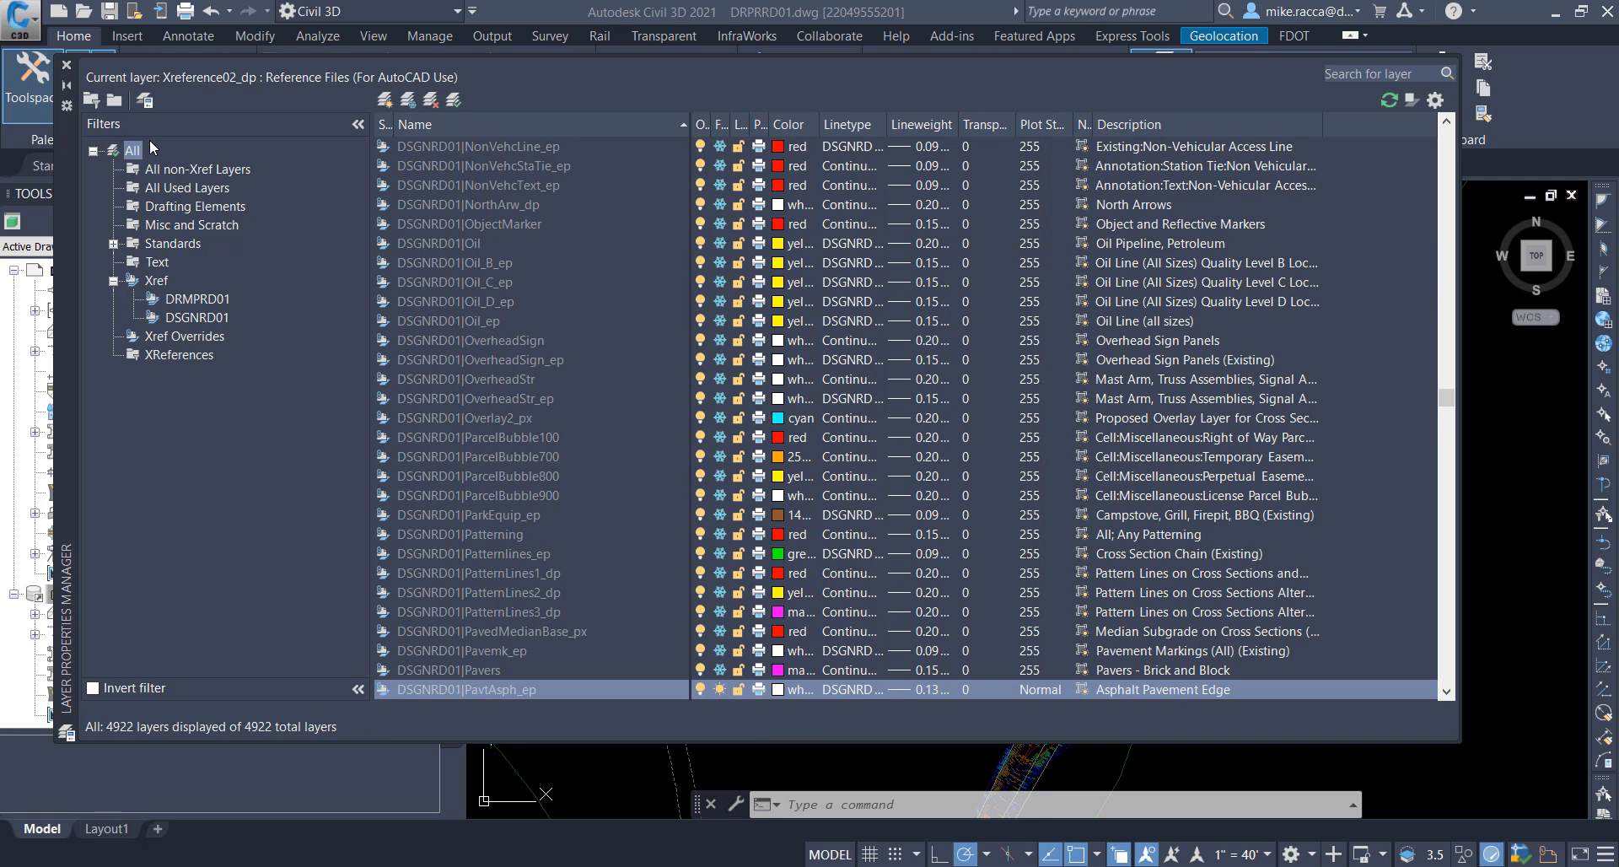
{"action": "left_click", "coordinate": [66, 66]}
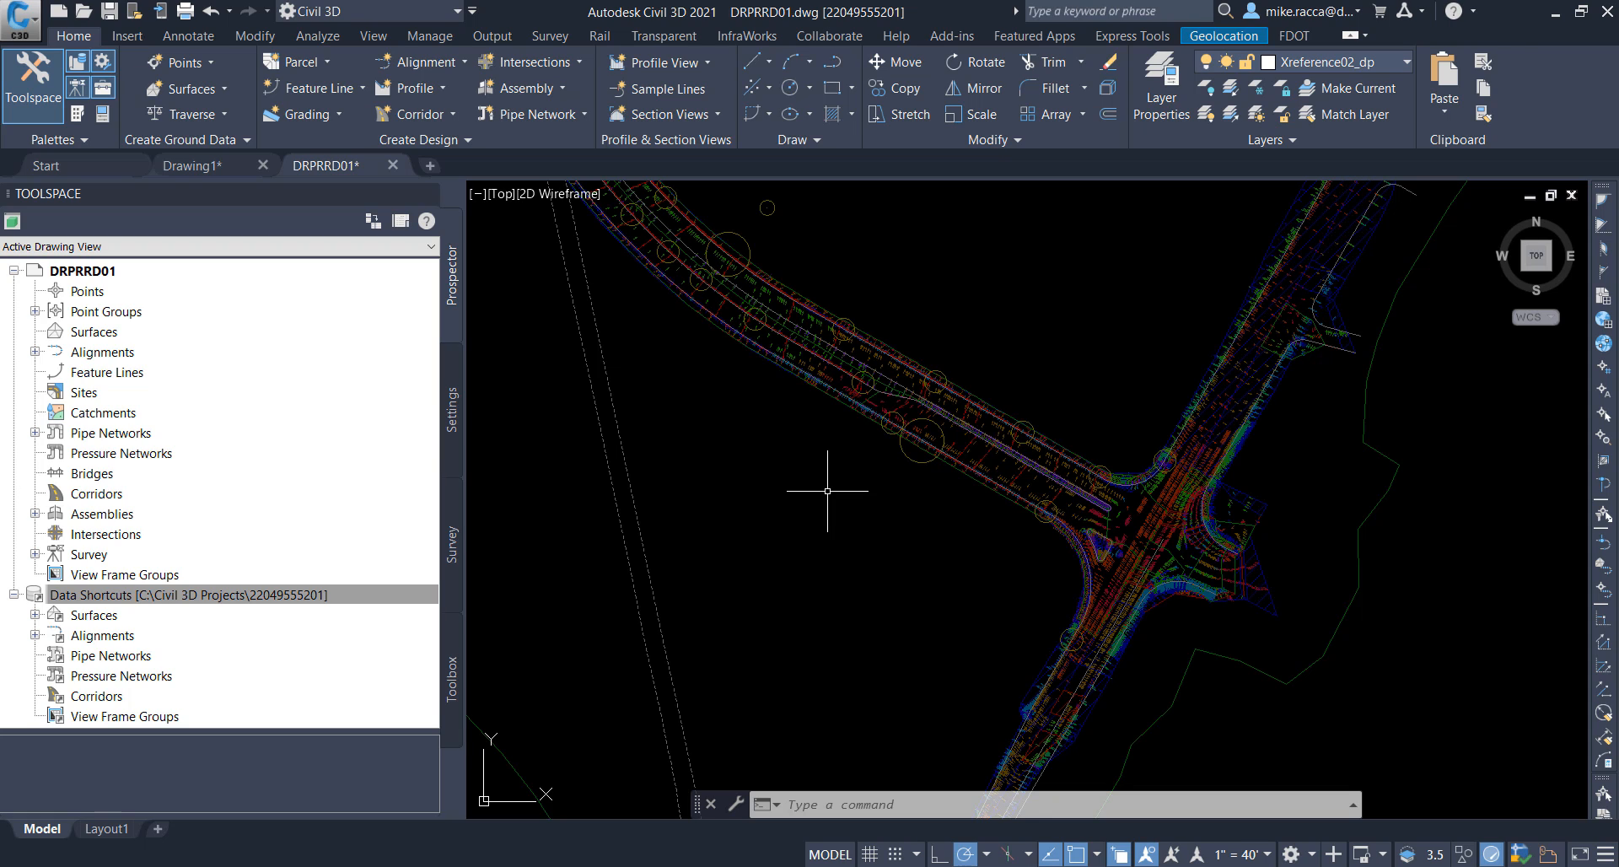
{"action": "left_click", "coordinate": [114, 12]}
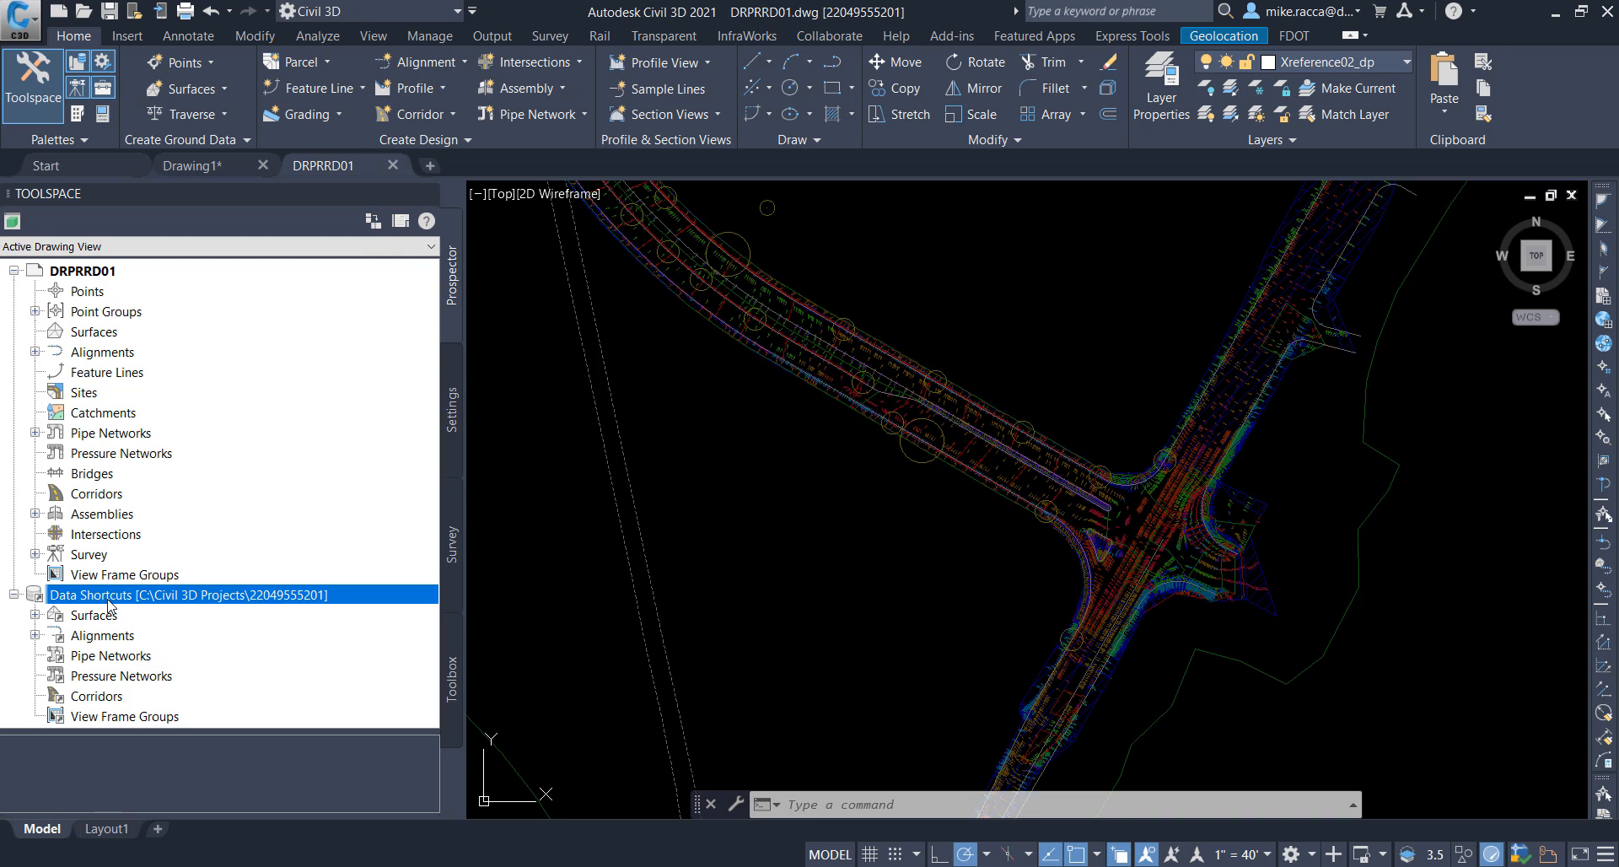
Step: Create a reference to the SR61_Final surface from the data shortcuts, using the _No Display surface style
{"action": "left_click", "coordinate": [34, 615]}
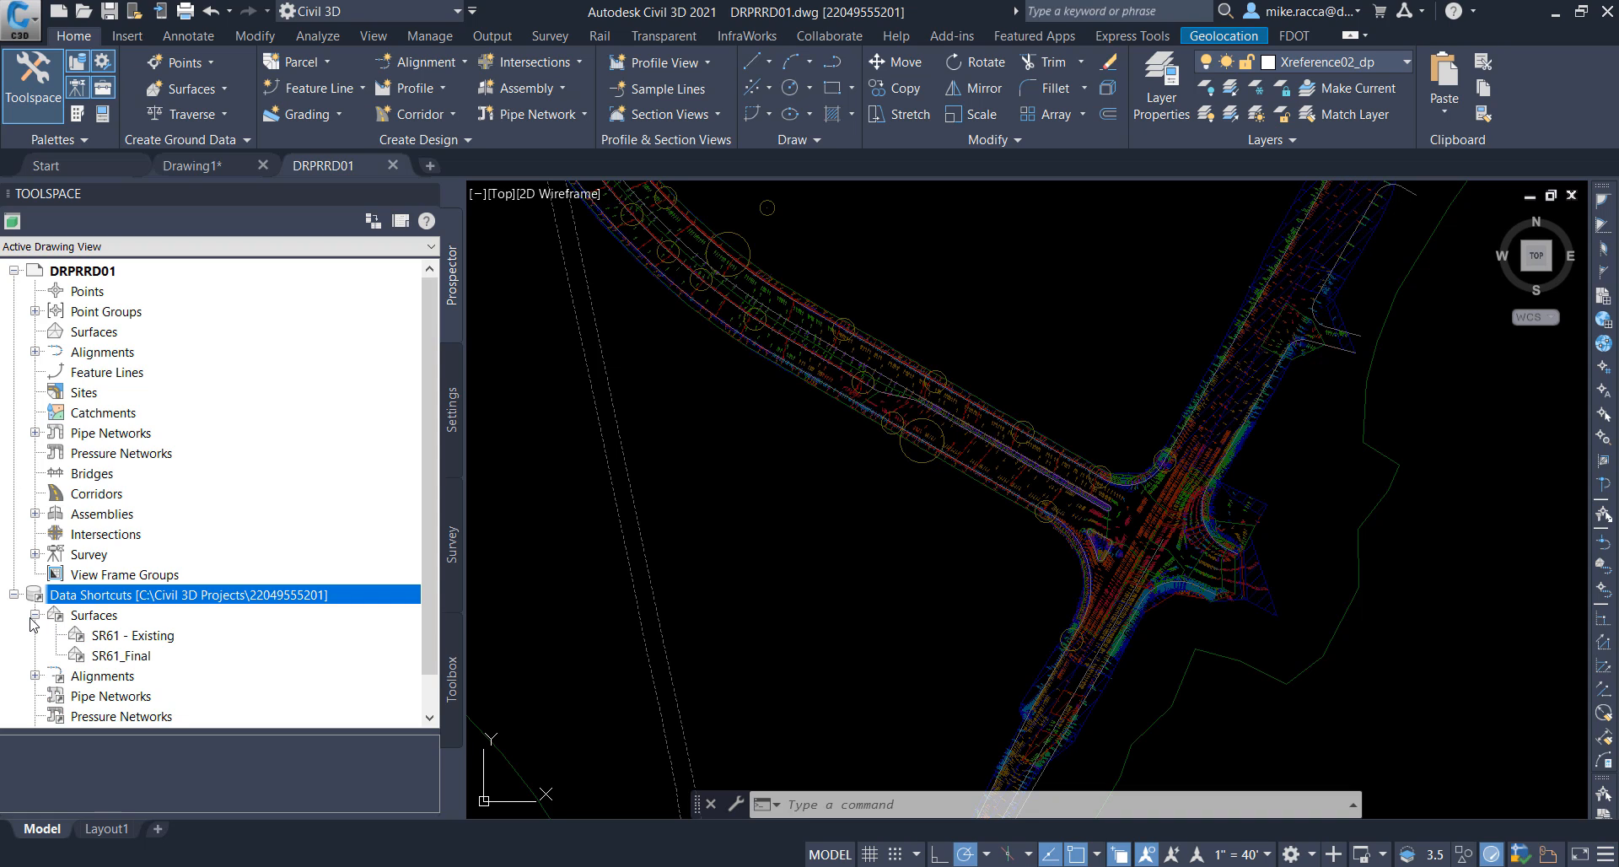
{"action": "left_click", "coordinate": [143, 662]}
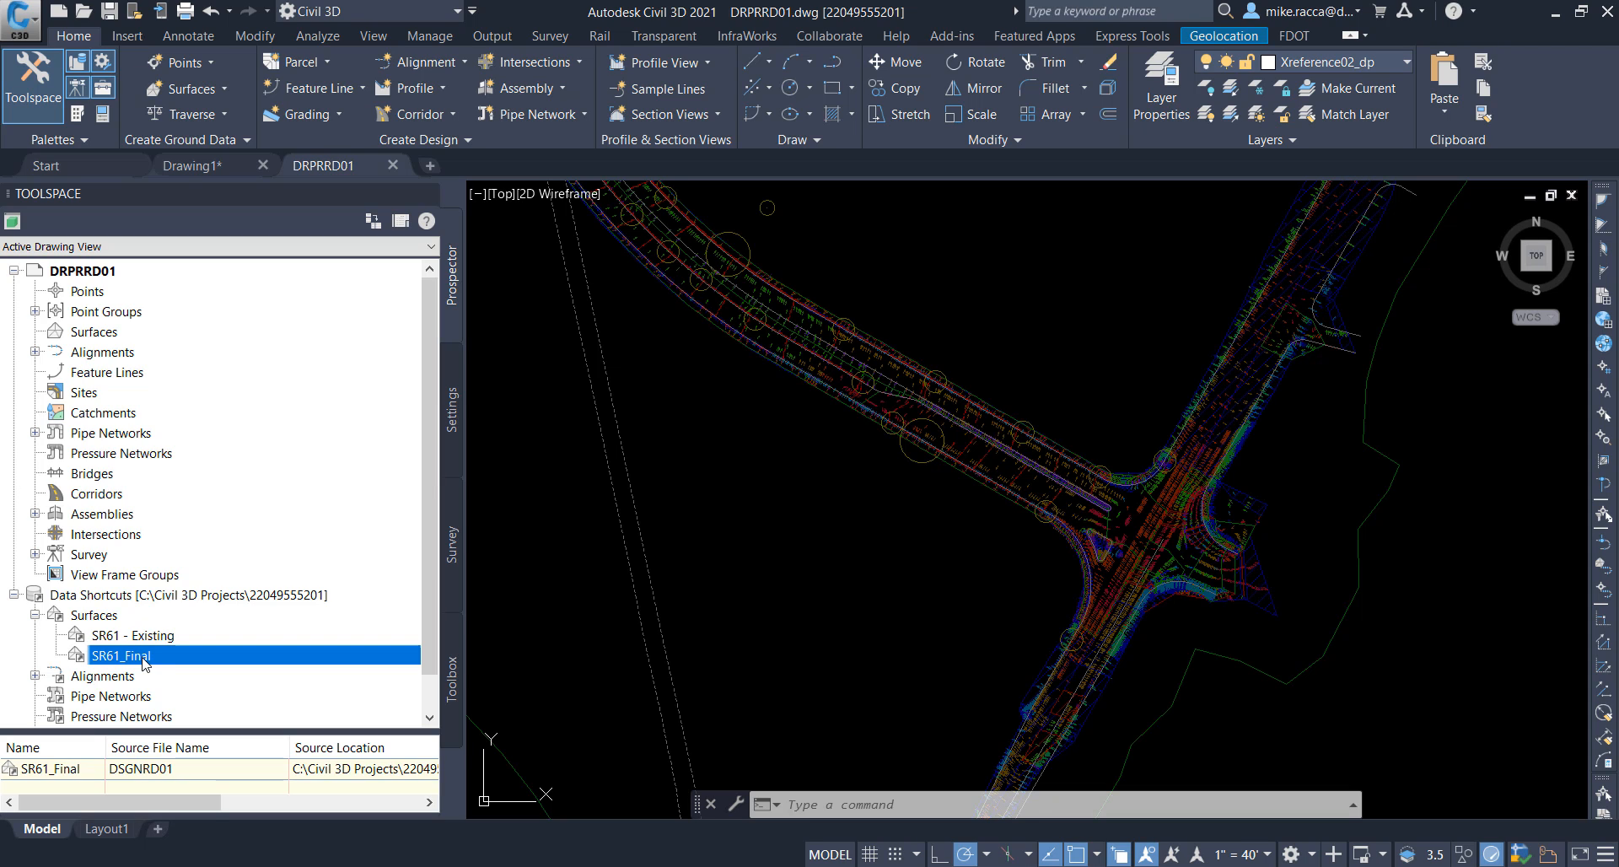
{"action": "right_click", "coordinate": [140, 658]}
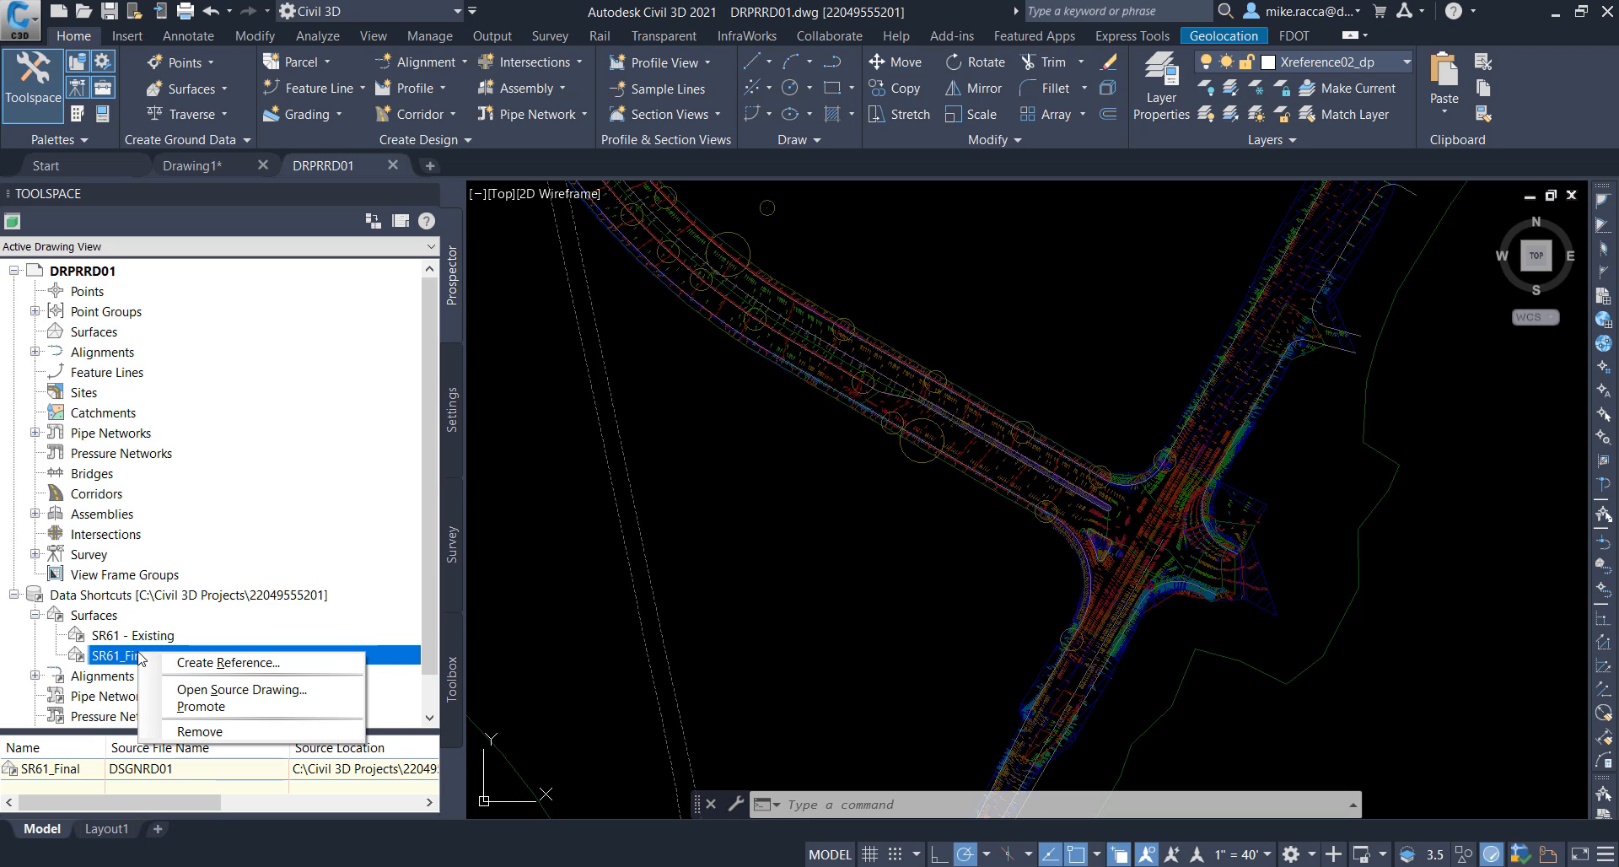
{"action": "left_click", "coordinate": [217, 664]}
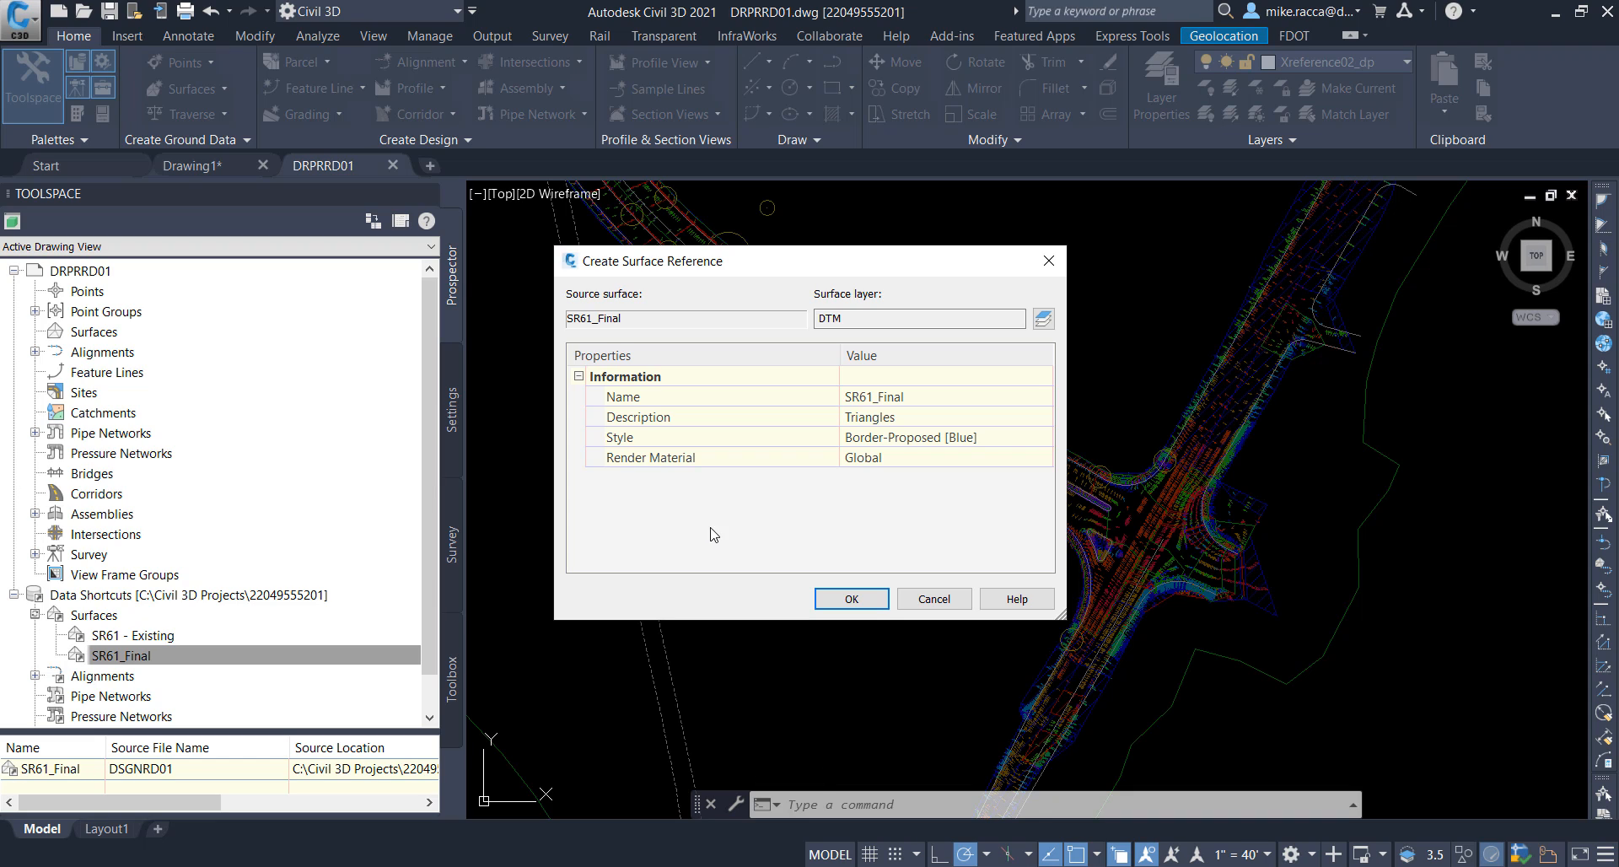
{"action": "left_click", "coordinate": [1025, 440]}
{"action": "left_click", "coordinate": [1045, 438]}
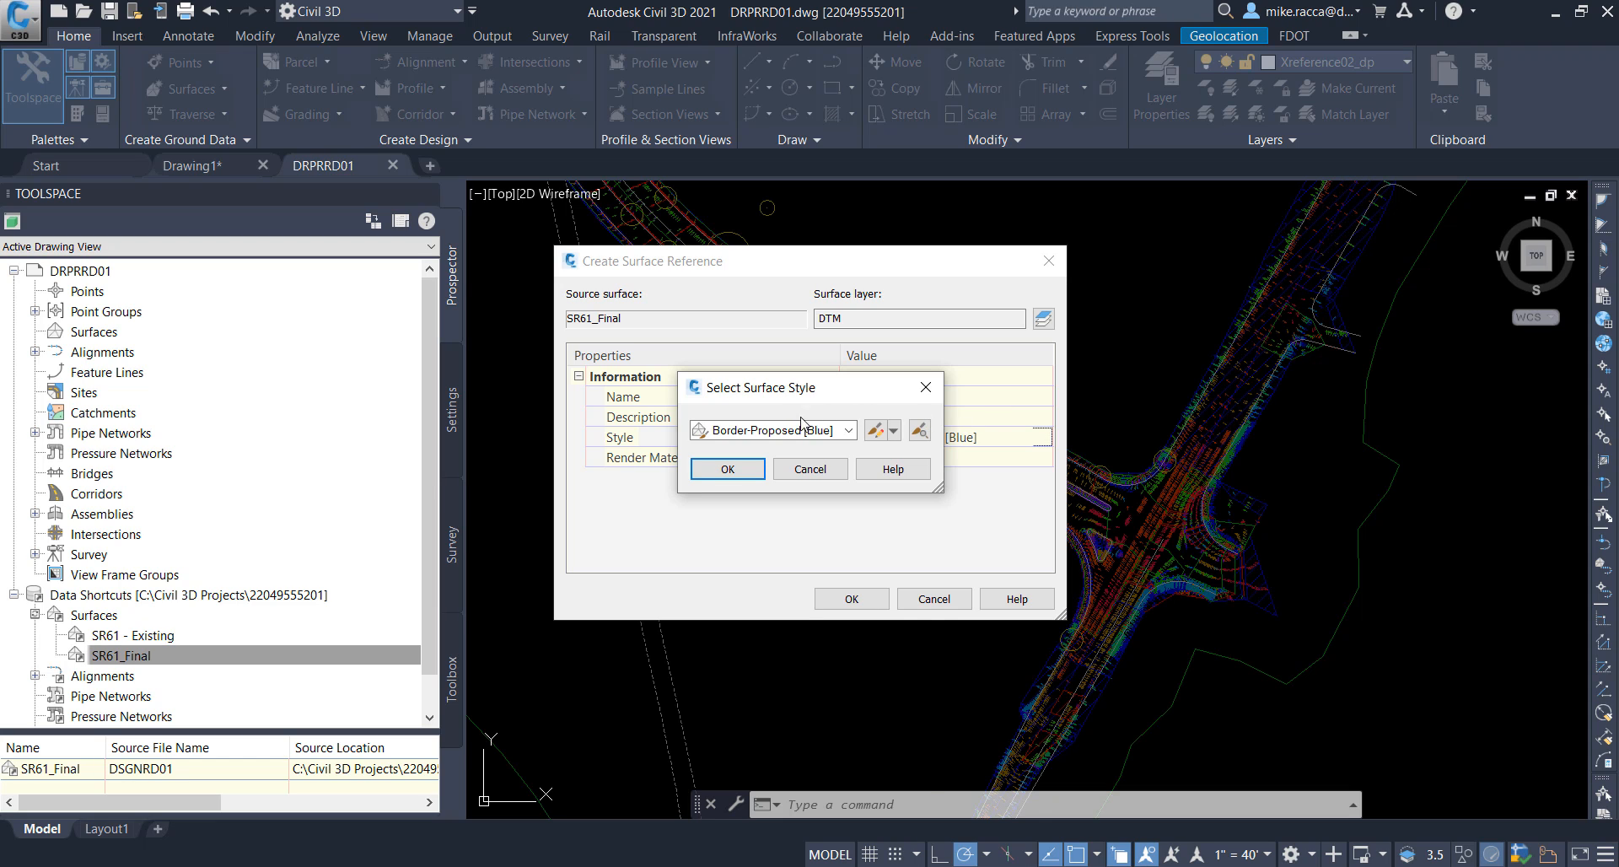
{"action": "left_click", "coordinate": [848, 432]}
{"action": "left_click_drag", "start_coordinate": [925, 573], "coordinate": [856, 439]}
{"action": "left_click", "coordinate": [751, 452]}
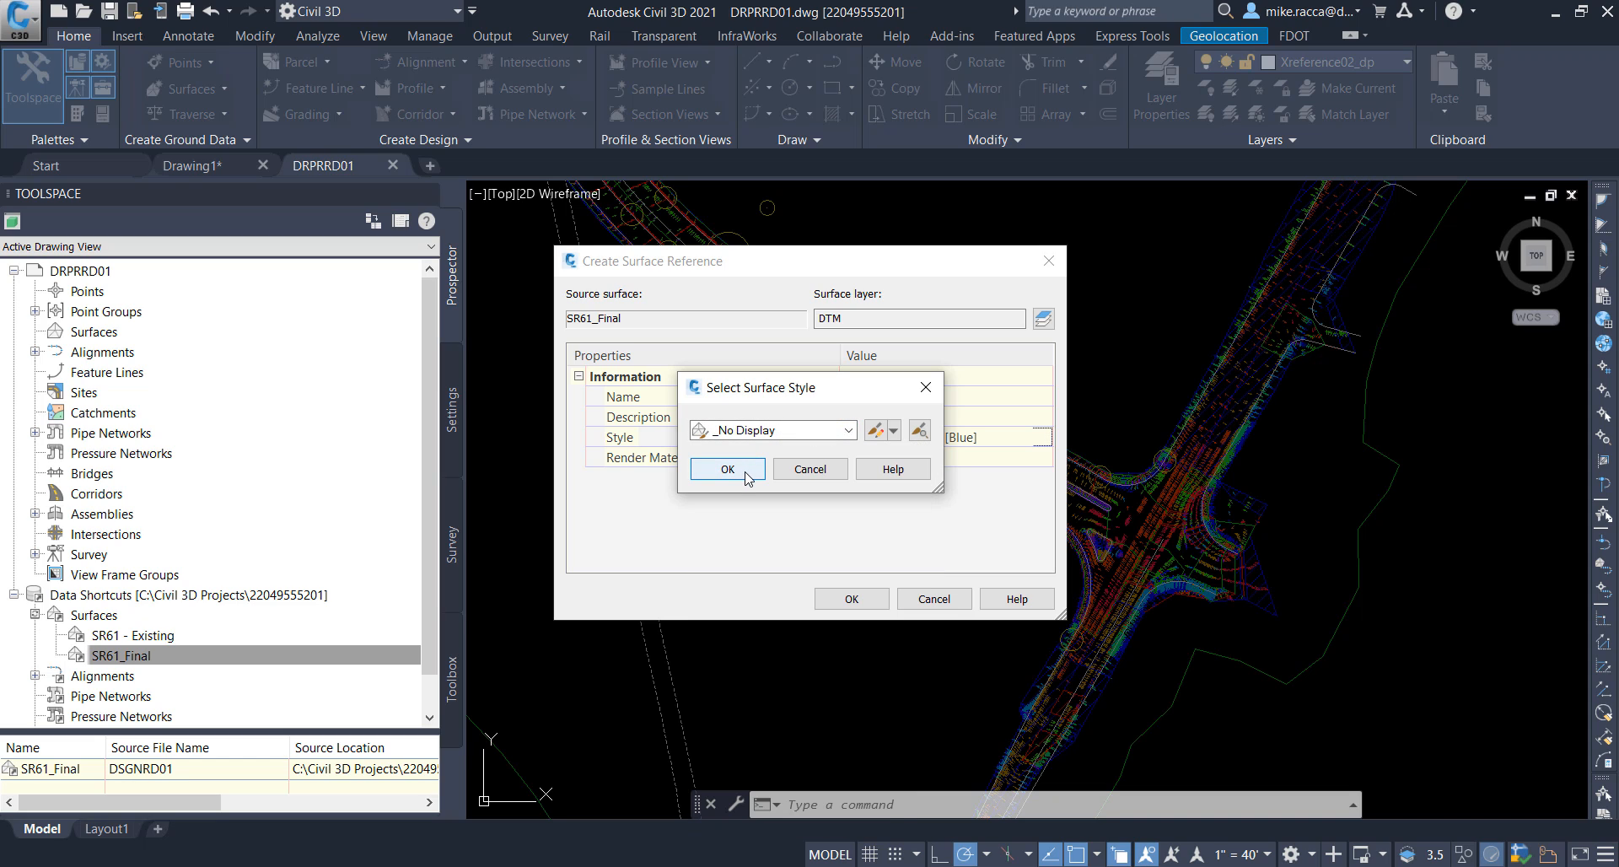
{"action": "left_click", "coordinate": [727, 469]}
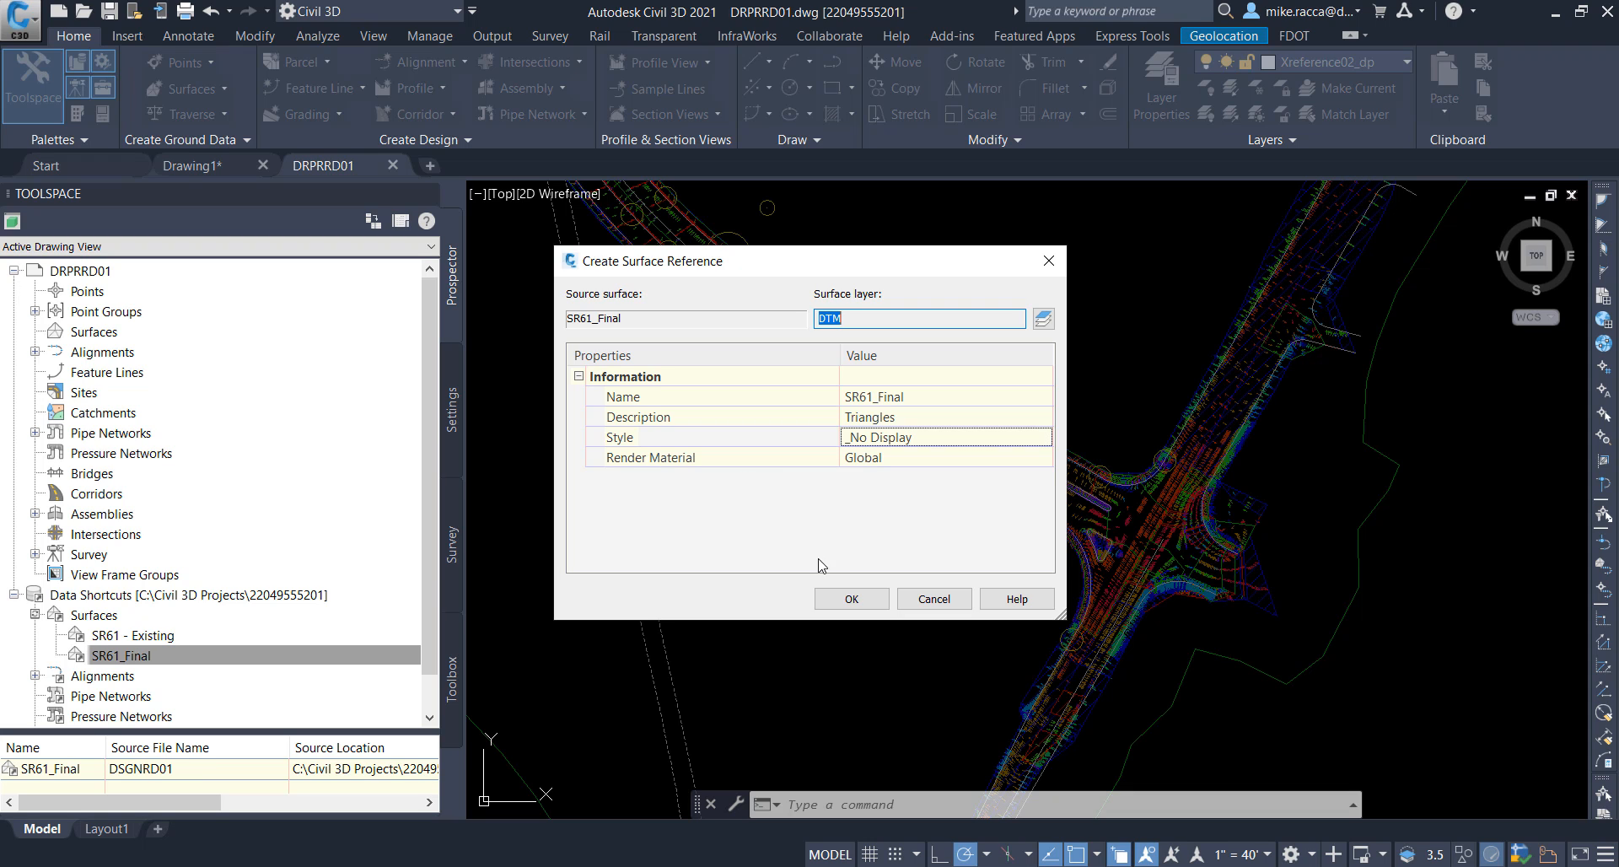
{"action": "left_click", "coordinate": [854, 601]}
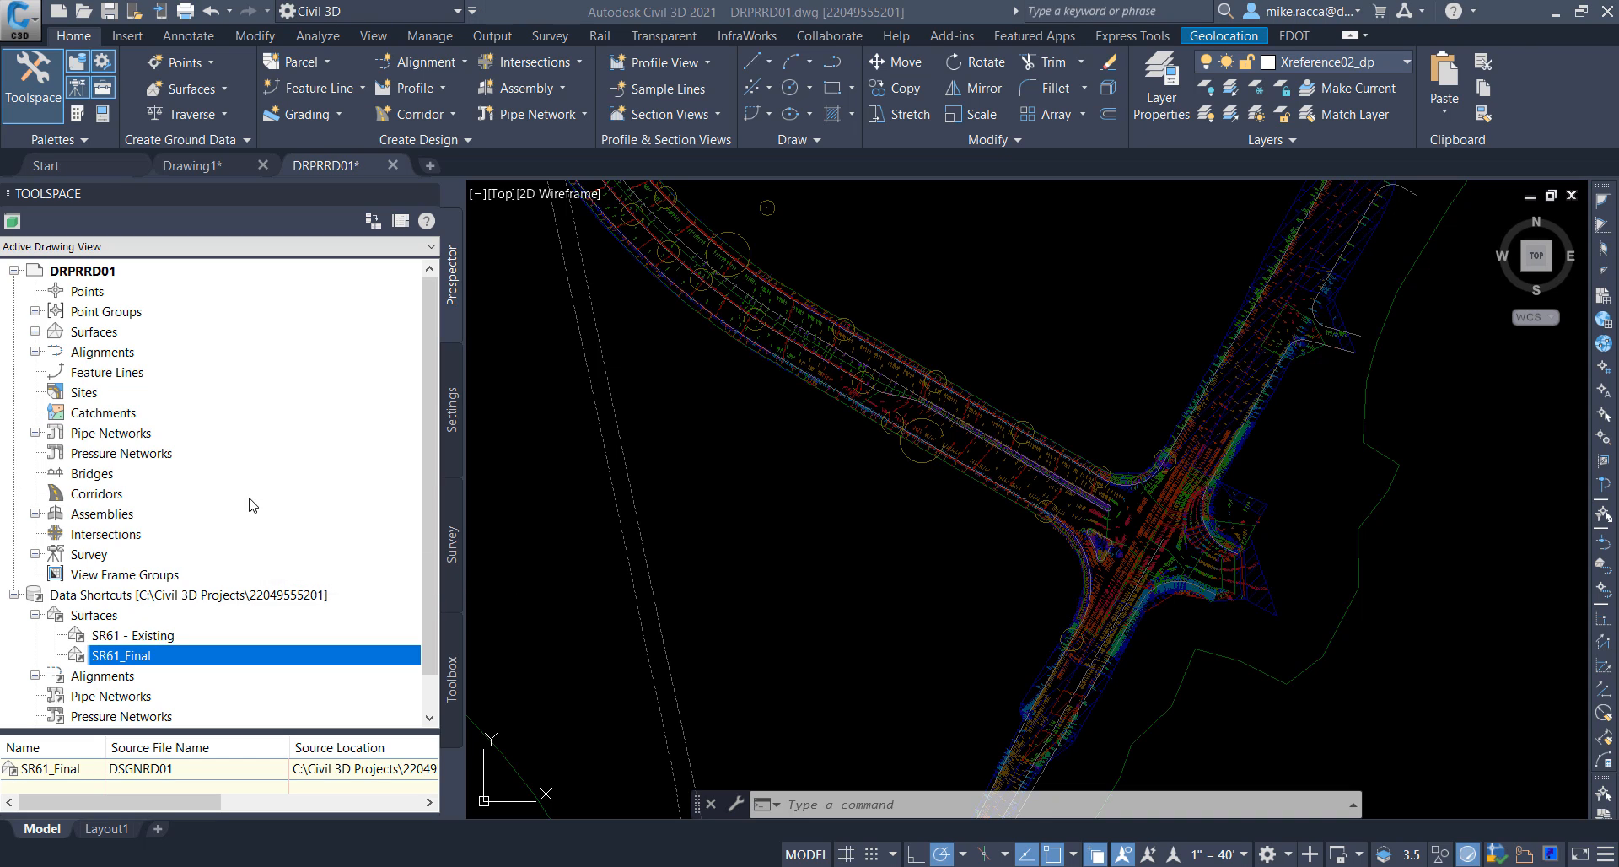
Step: Check the SR61_Final reference in the drawing's surfaces collection and inspect the model around the intersection
{"action": "left_click", "coordinate": [37, 332]}
{"action": "left_click", "coordinate": [145, 354]}
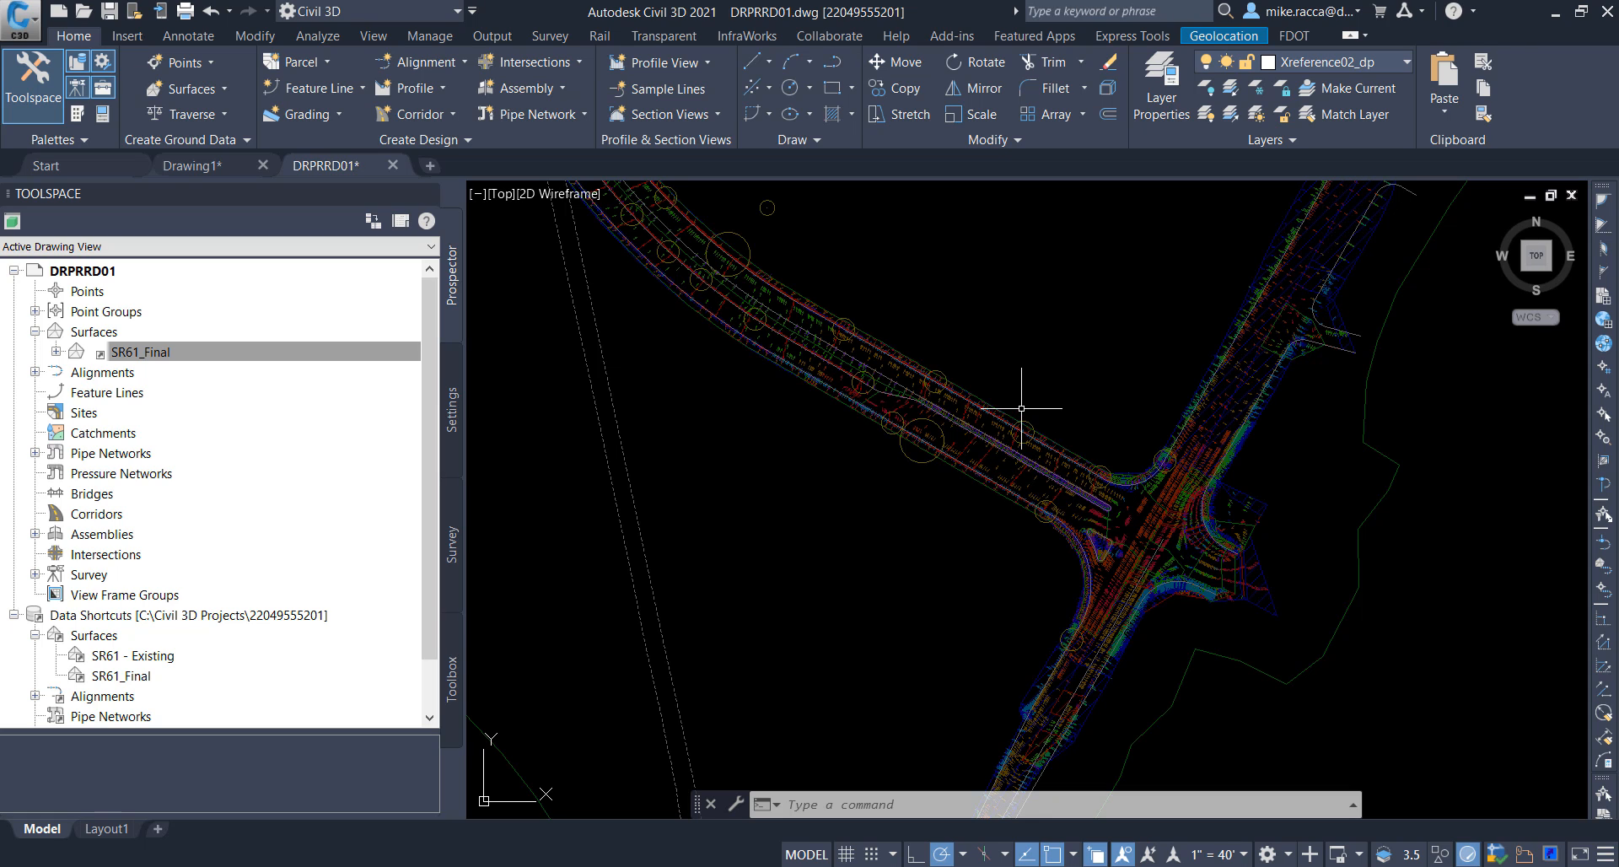
{"action": "scroll", "coordinate": [1096, 506], "scroll_direction": "up", "scroll_amount": 5}
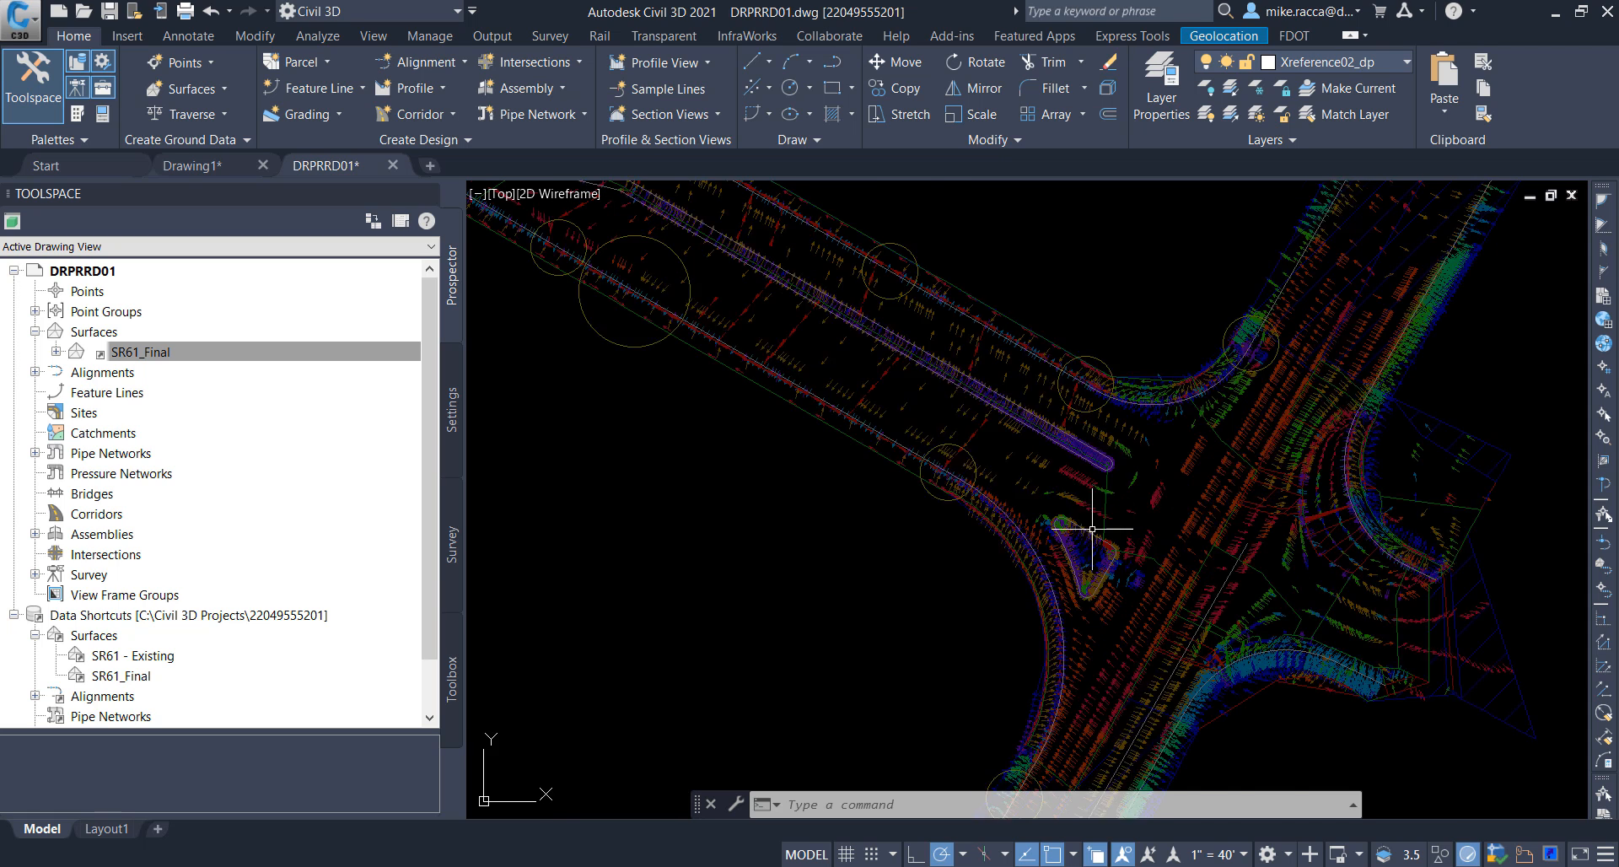
{"action": "mouse_move", "coordinate": [1045, 493]}
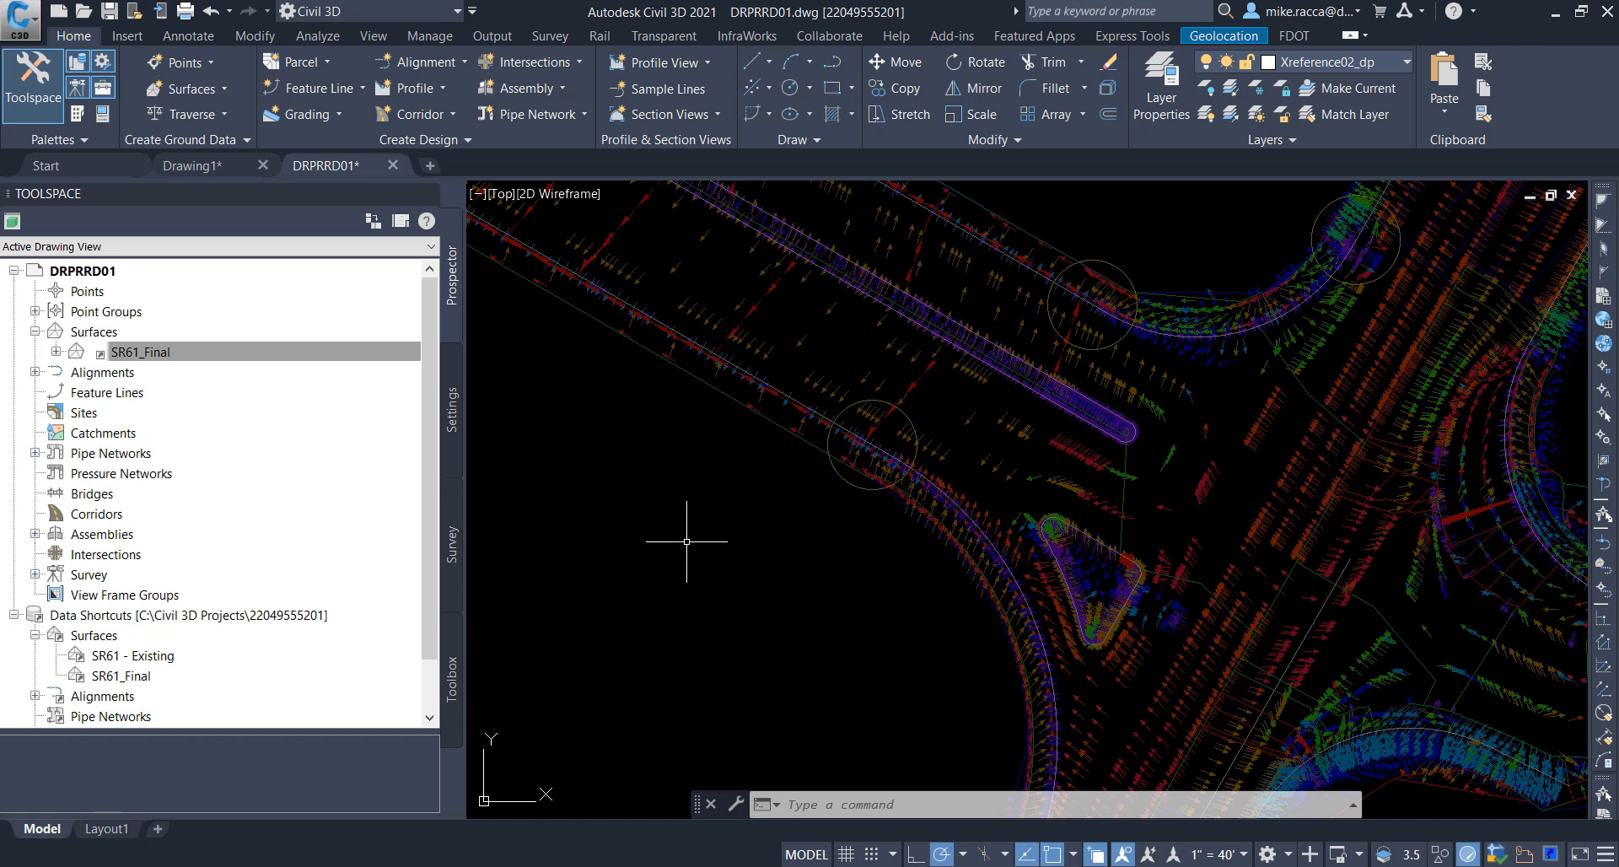
Step: Create a reference to the SR61 centerline alignment data shortcut with the FDOT Proposed style and the Truncated Scale 1-40 label set
{"action": "left_click", "coordinate": [35, 636]}
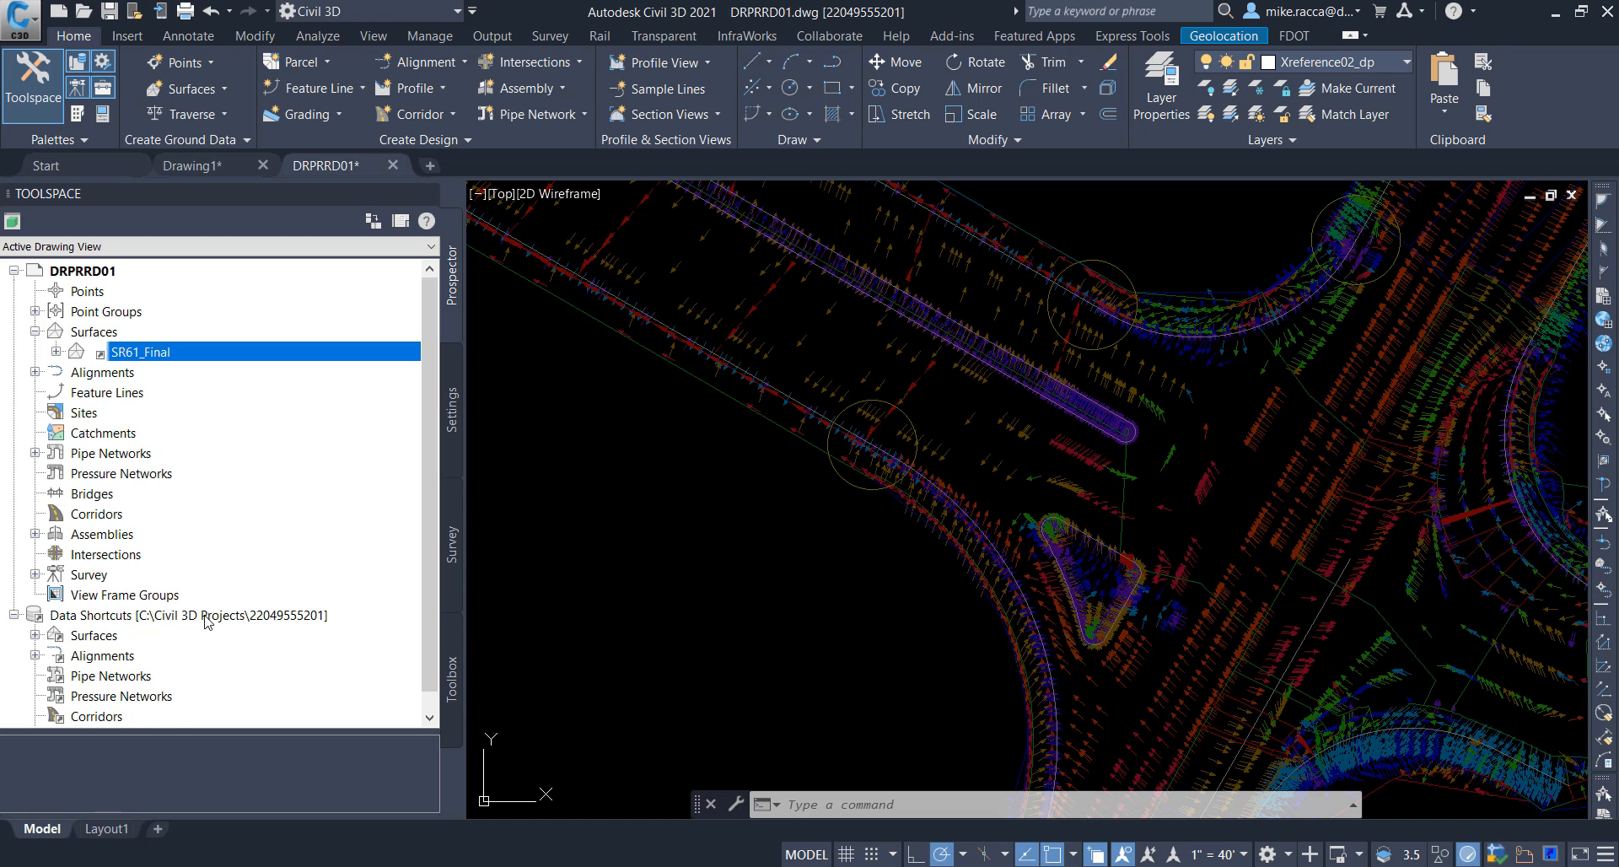
{"action": "scroll", "coordinate": [35, 638], "scroll_direction": "down", "scroll_amount": 1}
{"action": "left_click", "coordinate": [36, 636]}
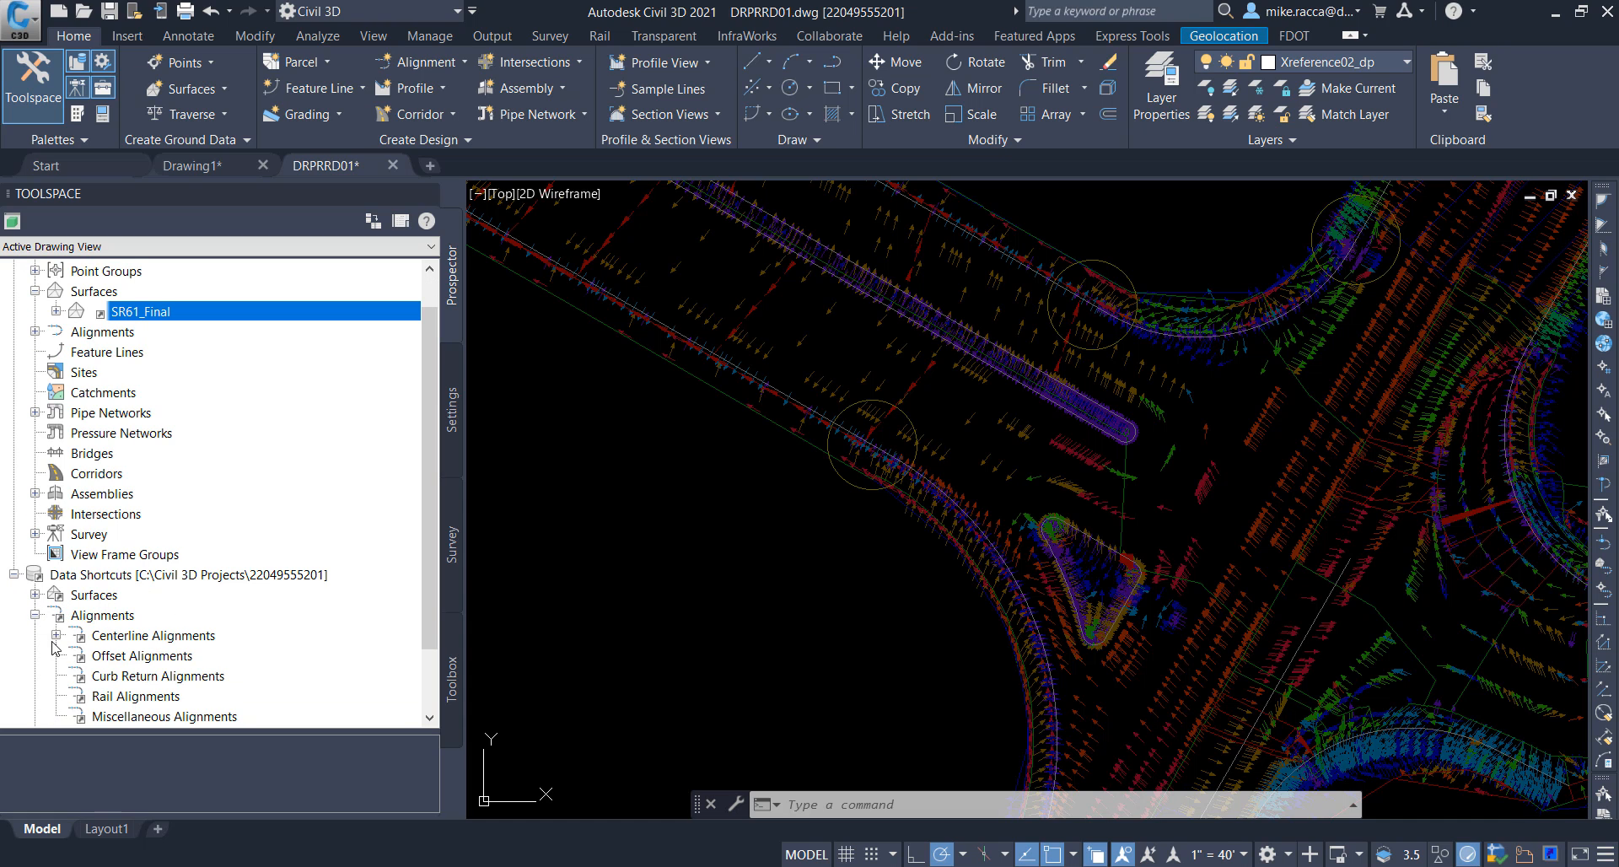
{"action": "left_click", "coordinate": [55, 635]}
{"action": "scroll", "coordinate": [178, 685], "scroll_direction": "down", "scroll_amount": 1}
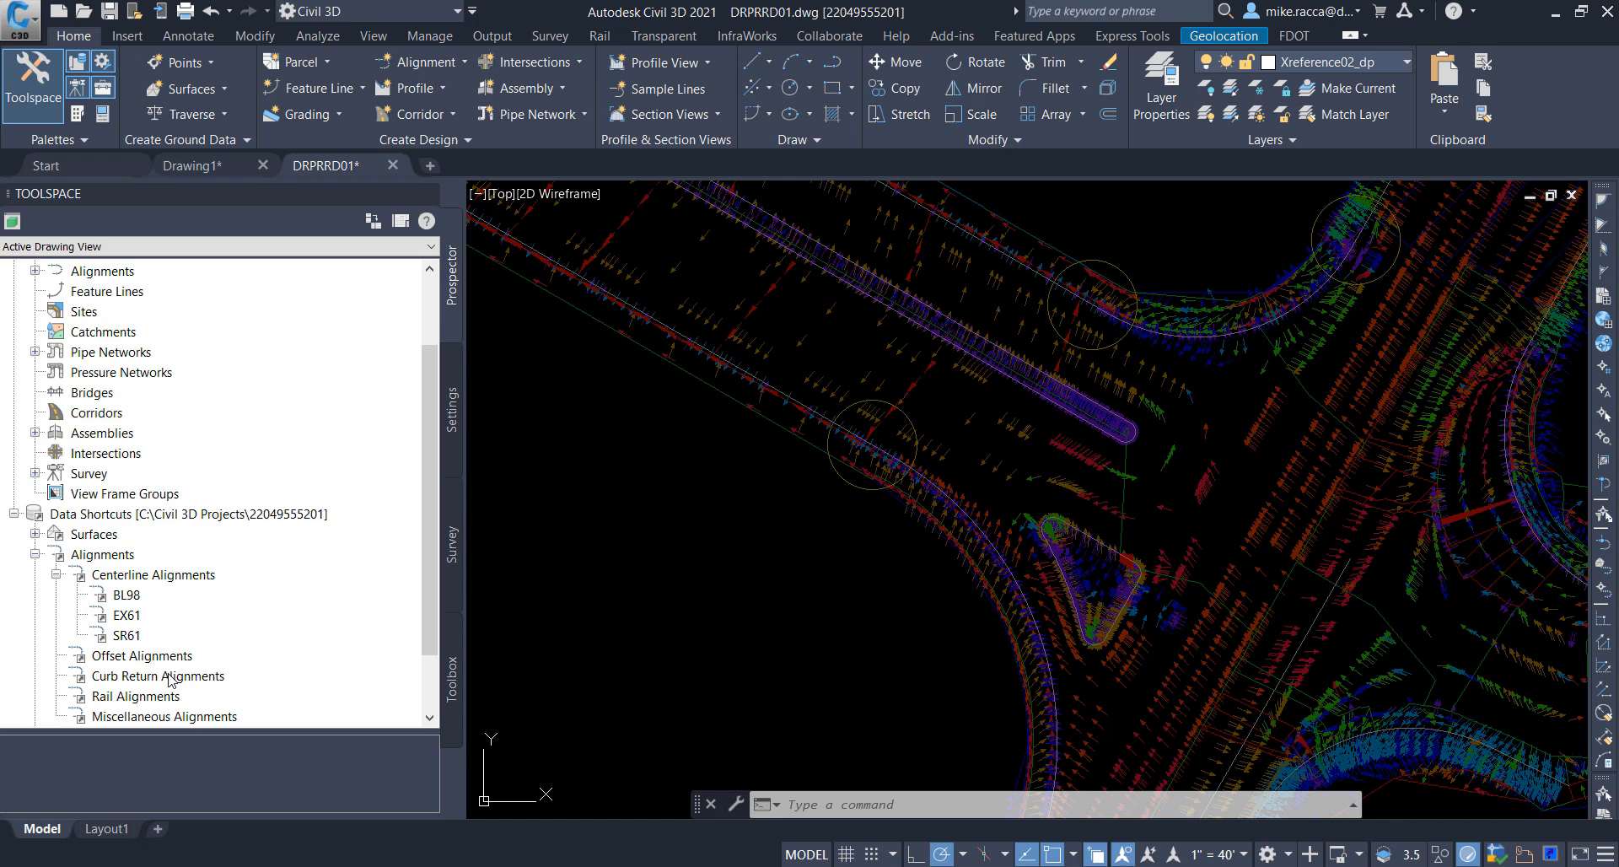
{"action": "left_click", "coordinate": [156, 636]}
{"action": "right_click", "coordinate": [156, 636]}
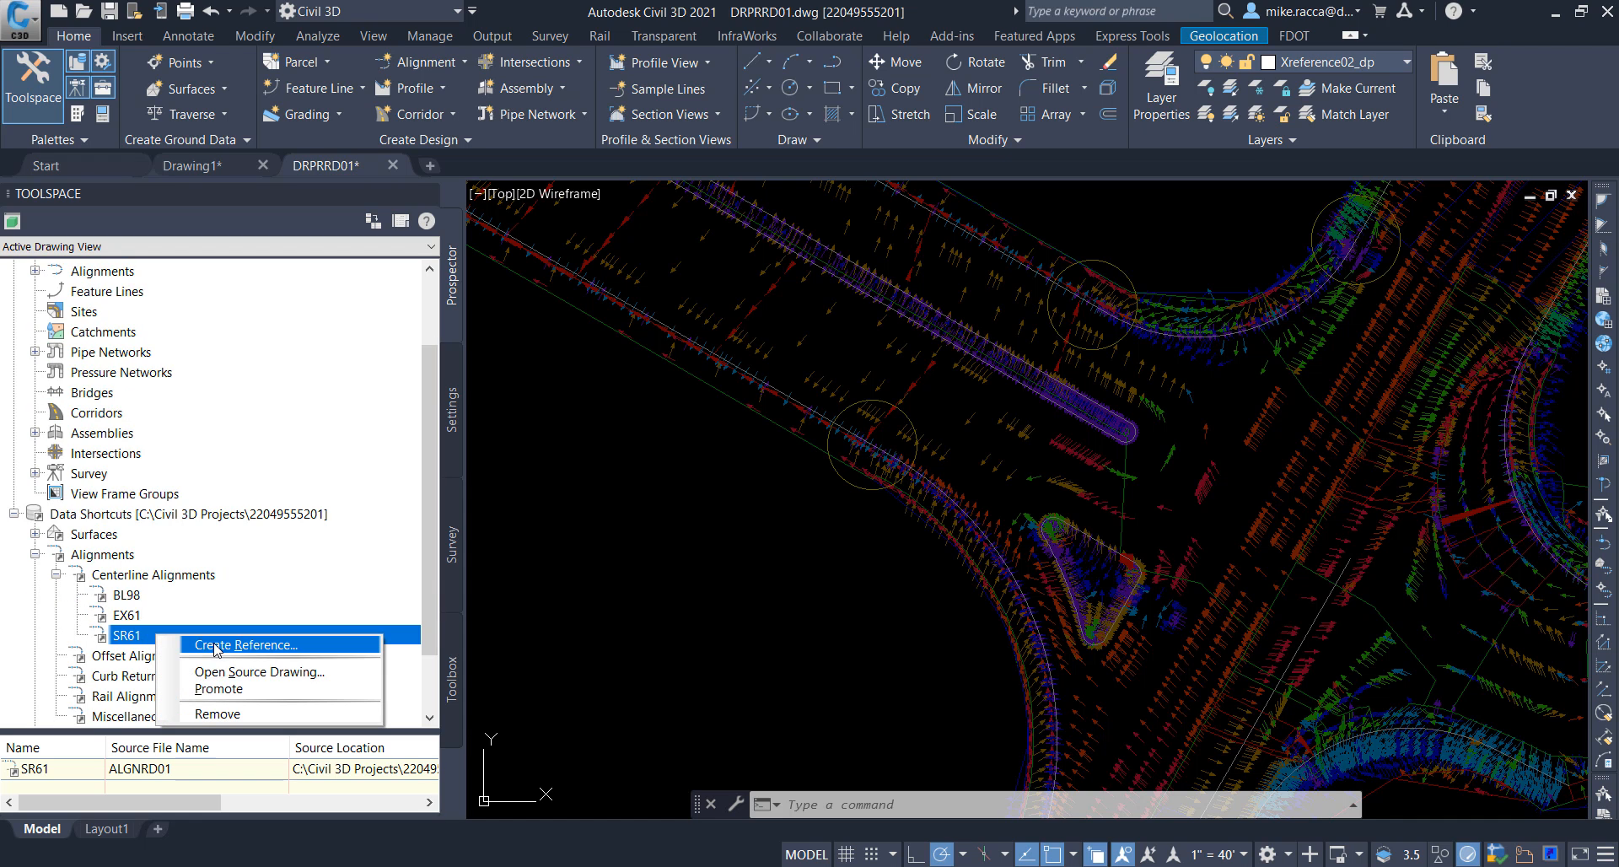
{"action": "left_click", "coordinate": [217, 651]}
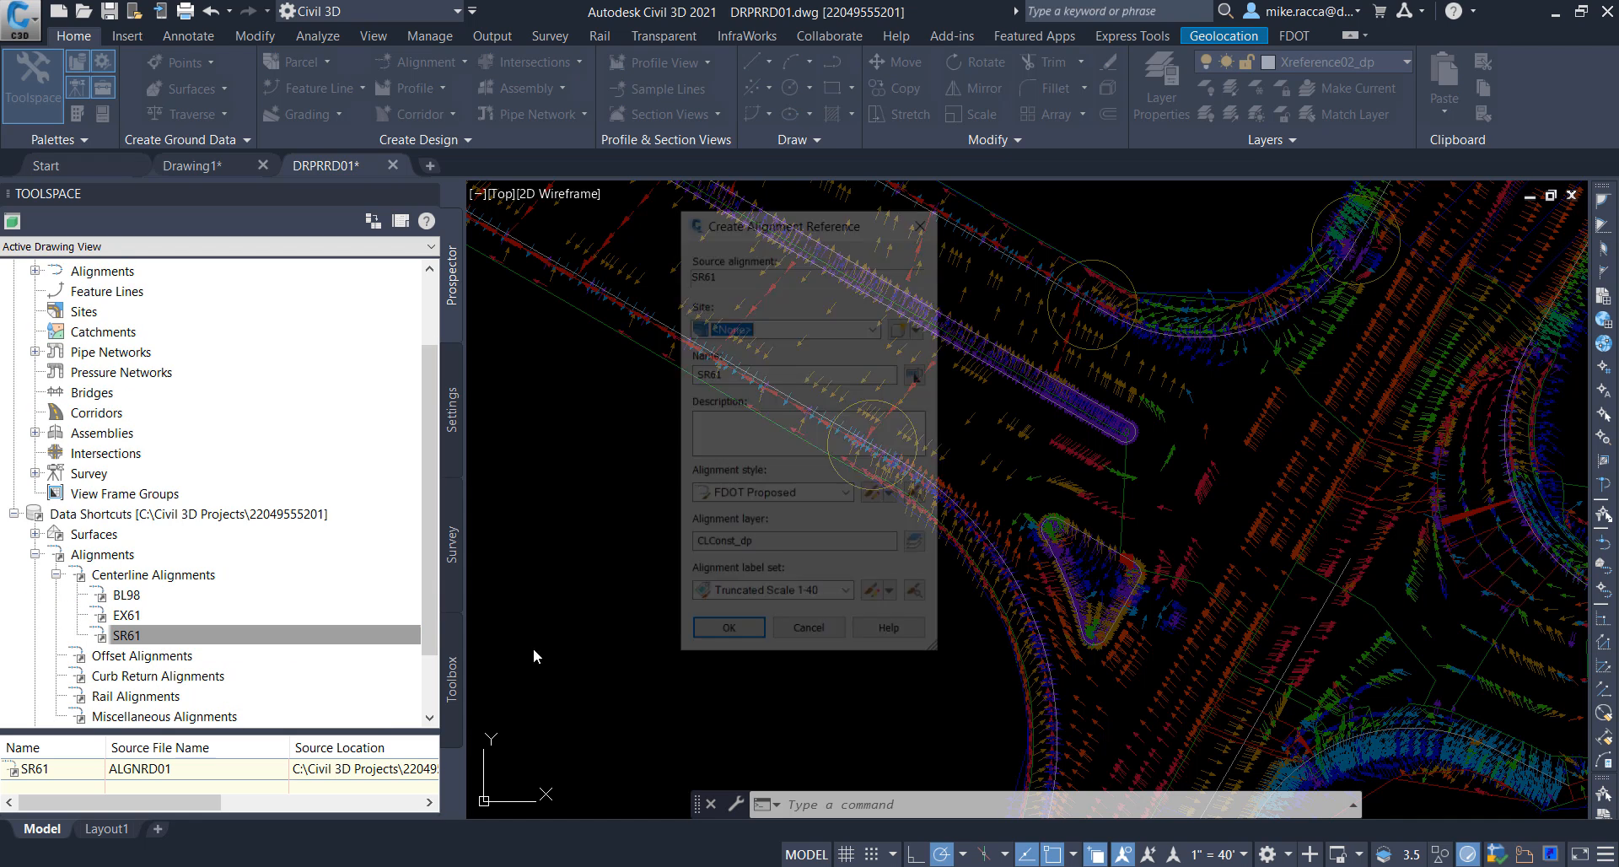
{"action": "left_click", "coordinate": [727, 636]}
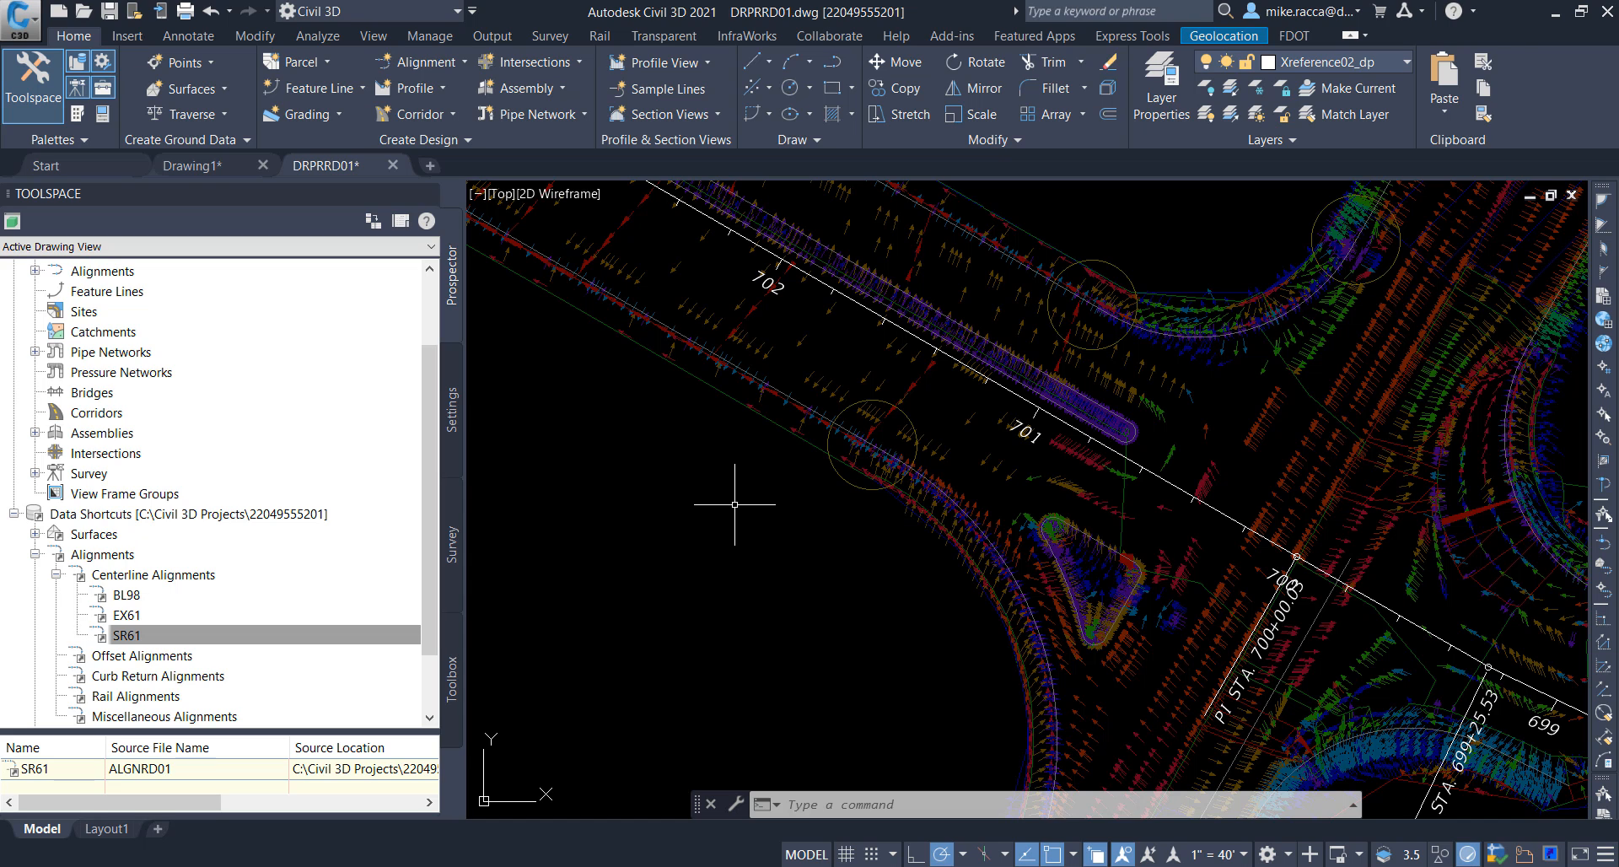
Step: Check the drawing's centerline alignments for the referenced SR61 alignment
{"action": "scroll", "coordinate": [178, 364], "scroll_direction": "up", "scroll_amount": 1}
{"action": "scroll", "coordinate": [160, 363], "scroll_direction": "up", "scroll_amount": 1}
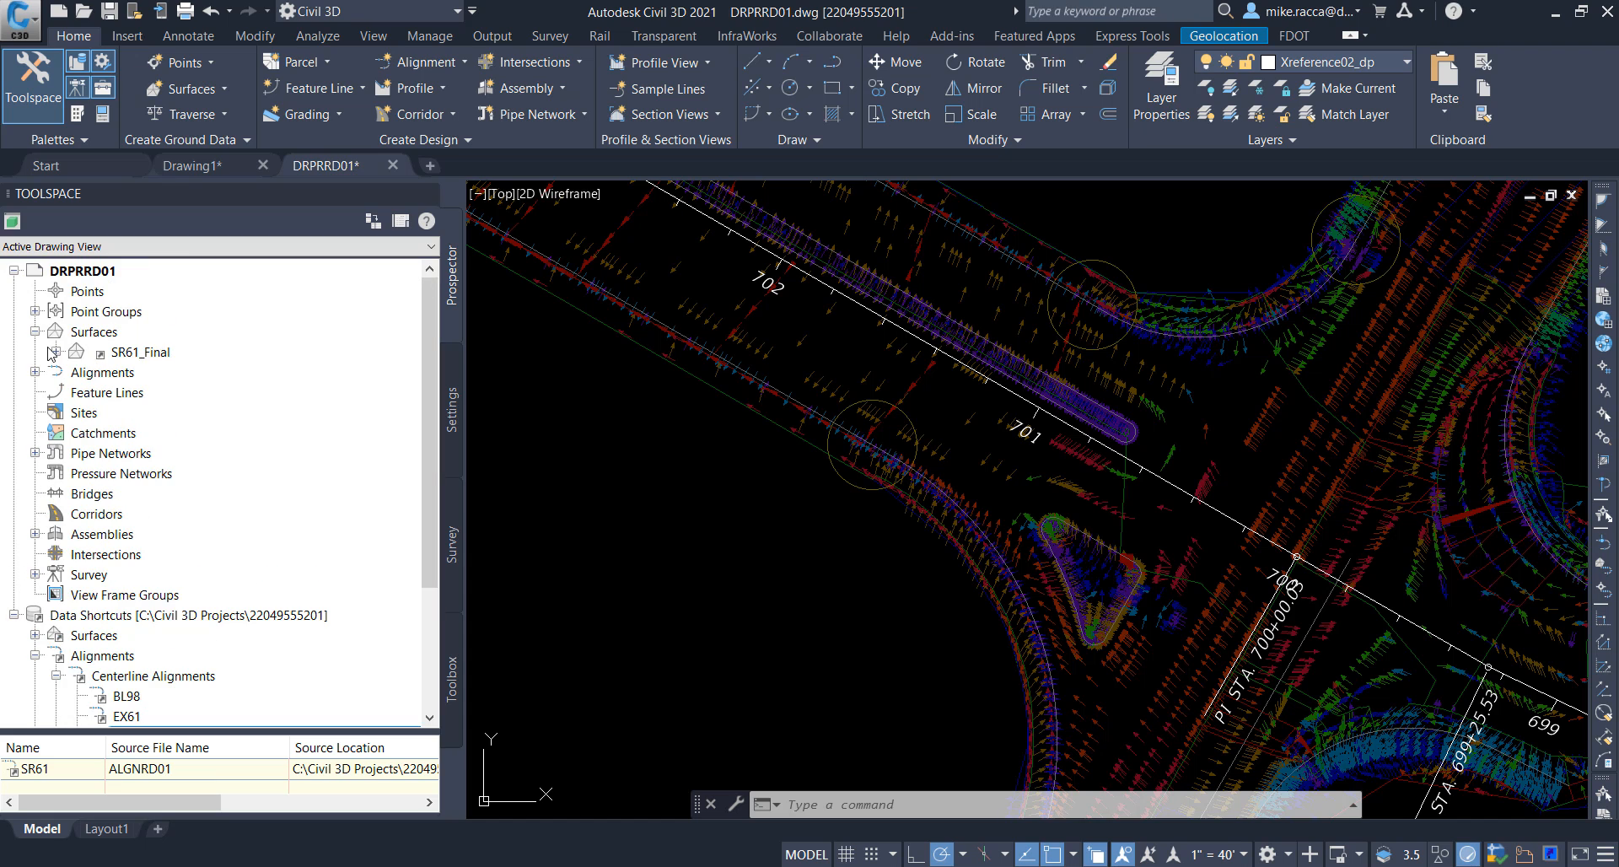
{"action": "left_click", "coordinate": [35, 372]}
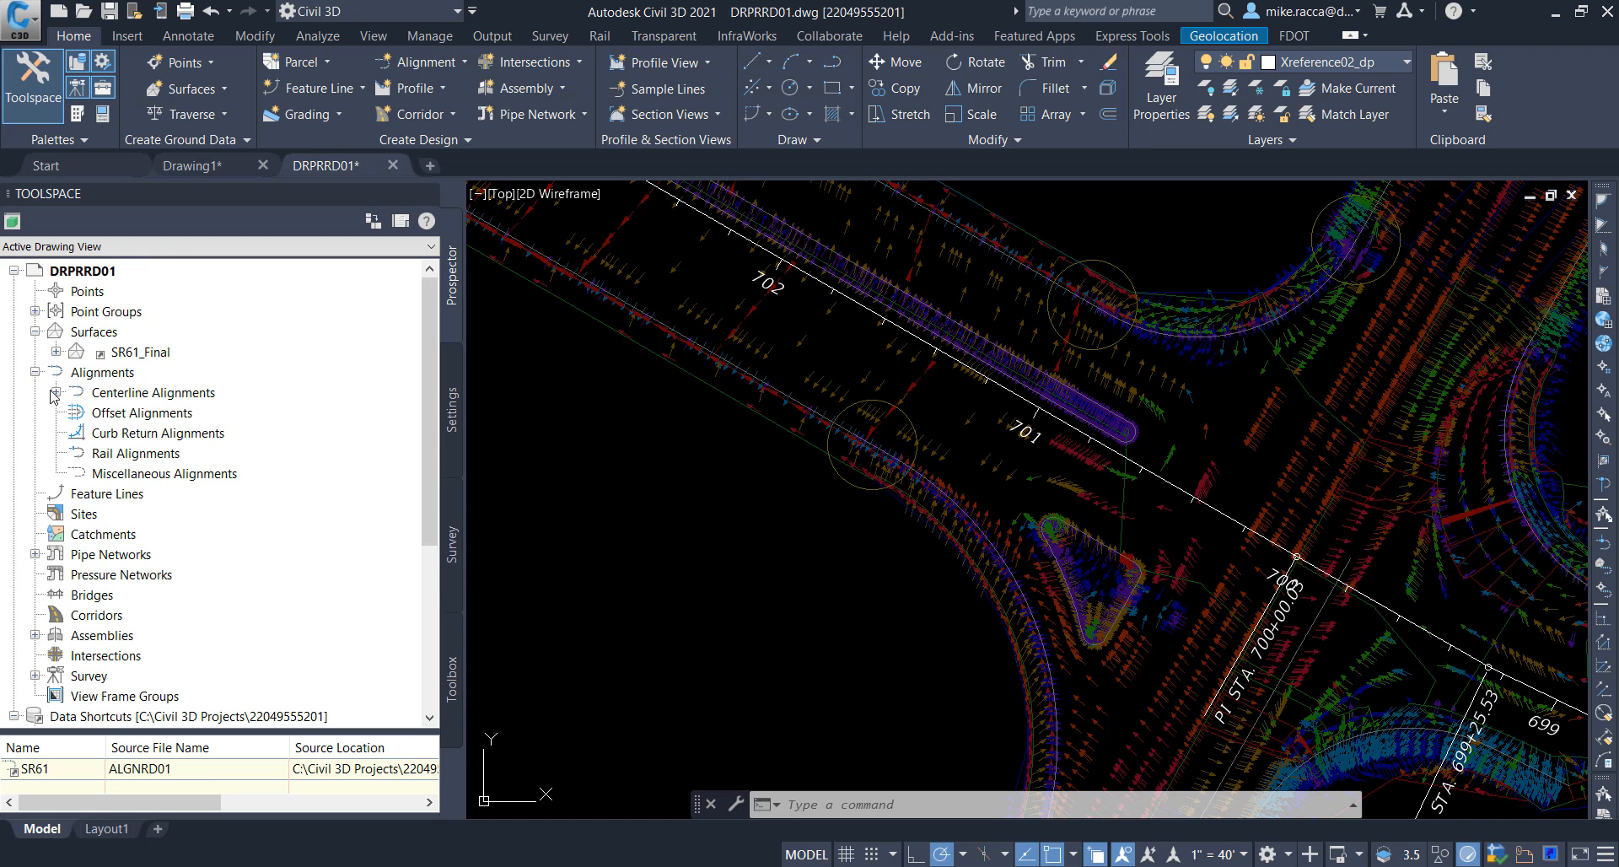
{"action": "left_click", "coordinate": [56, 392]}
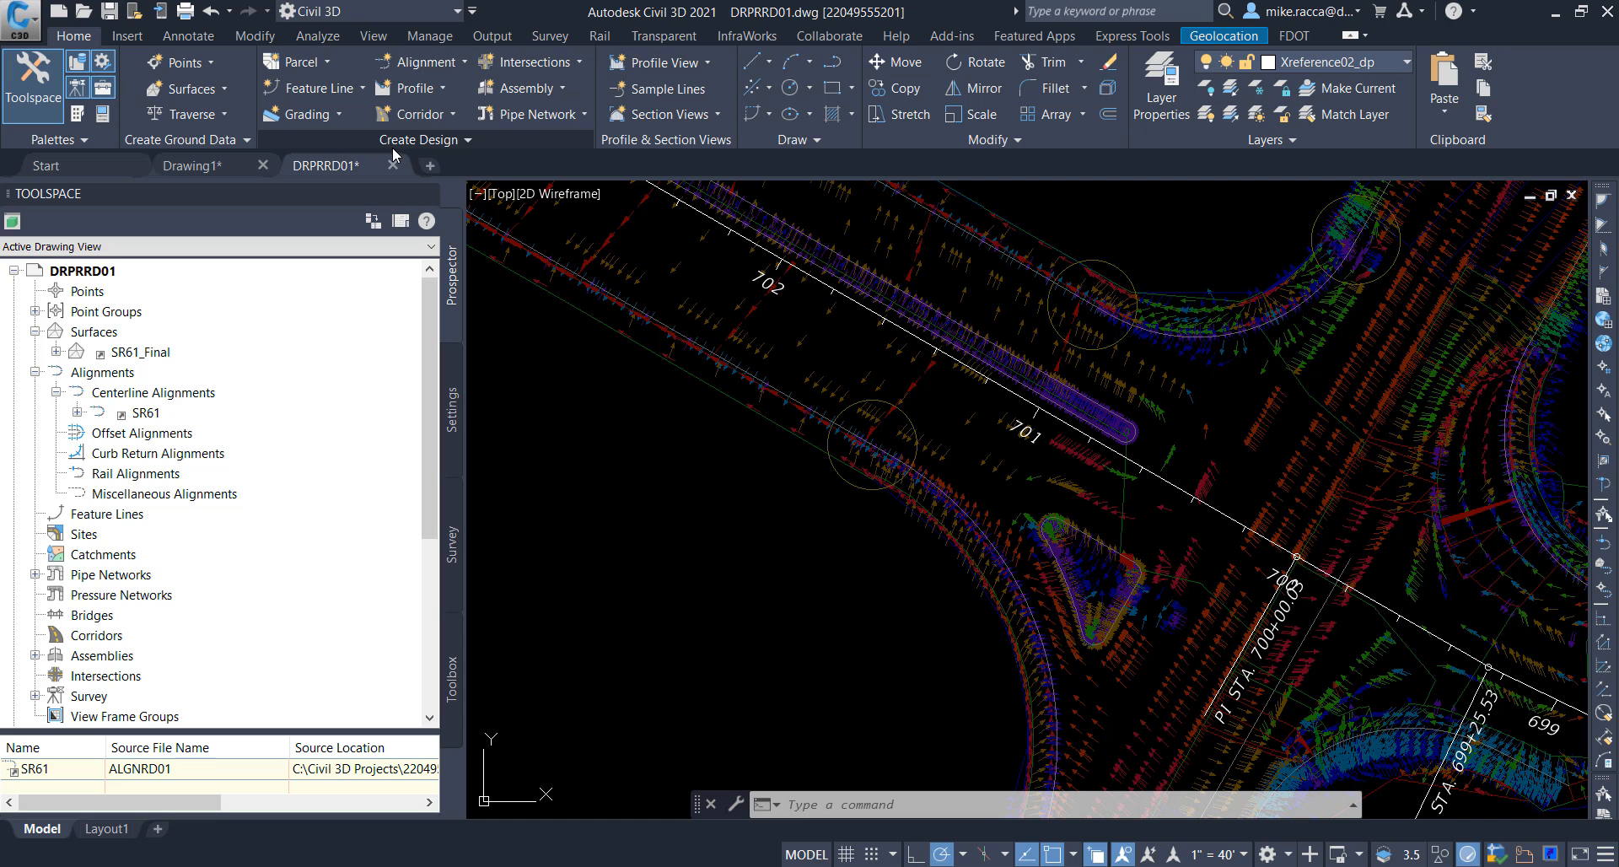
Step: Sample the SR61_Final surface along the full SR61 alignment and add it as a surface profile
{"action": "left_click", "coordinate": [435, 95]}
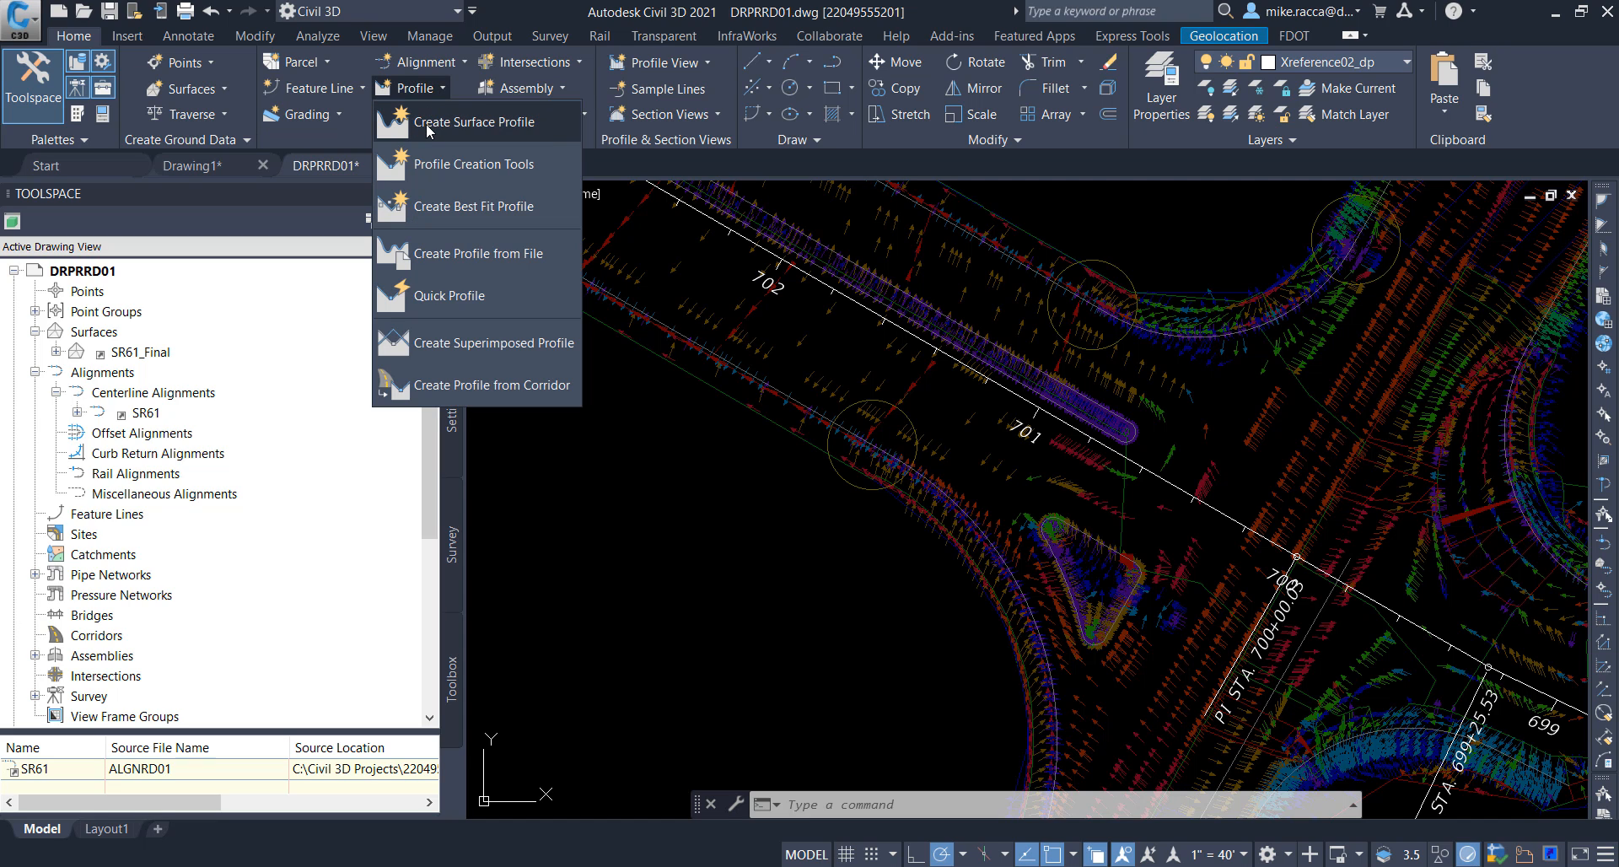
{"action": "left_click", "coordinate": [430, 125]}
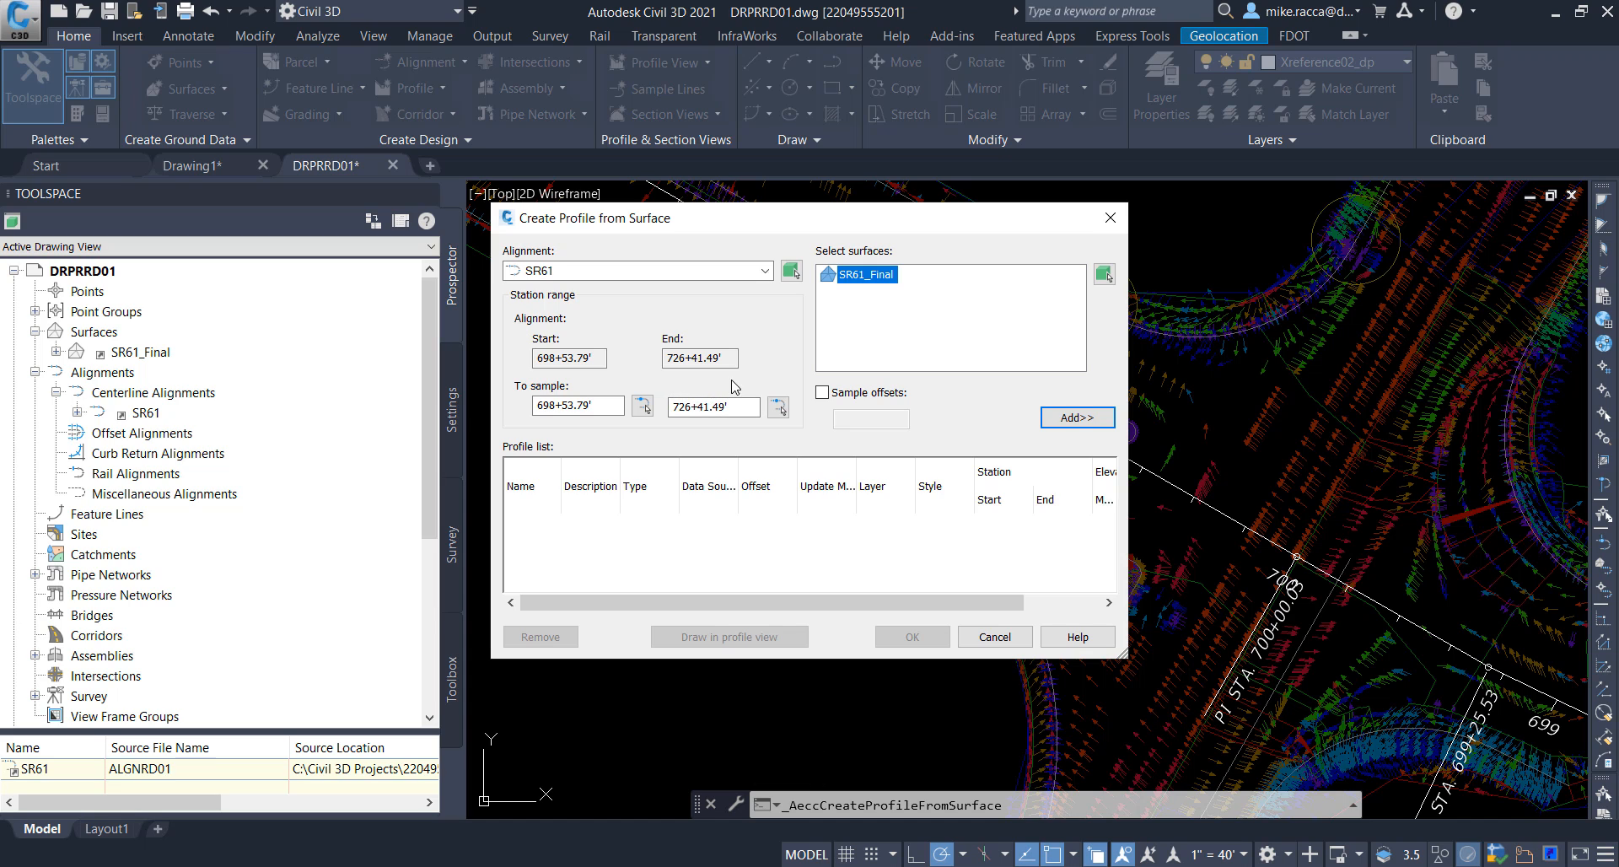
{"action": "left_click", "coordinate": [762, 271]}
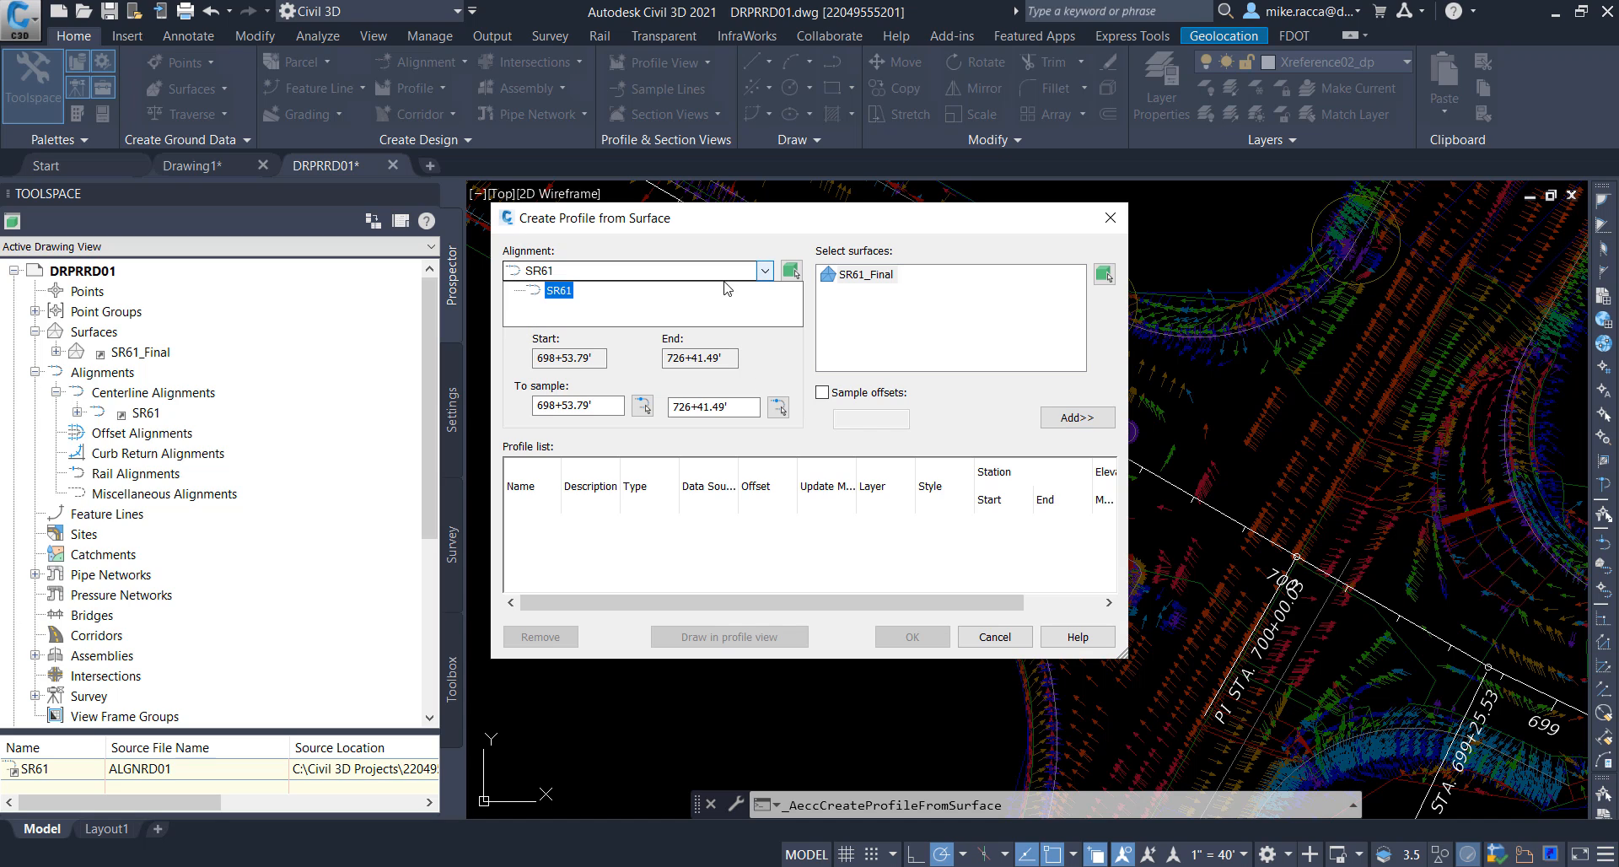
{"action": "left_click", "coordinate": [569, 292]}
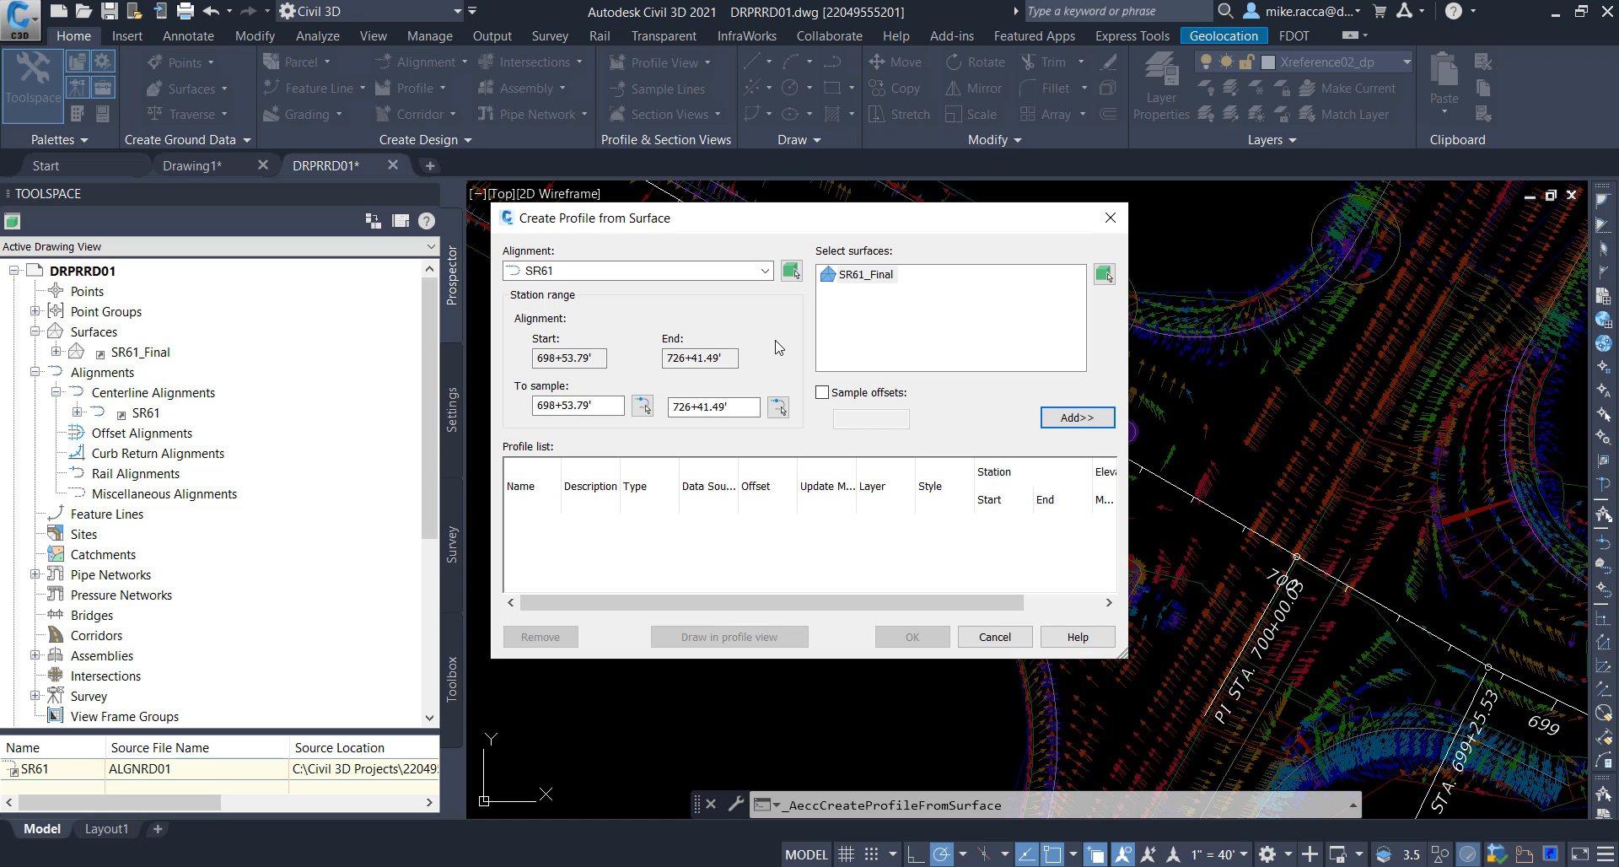
{"action": "left_click", "coordinate": [872, 283]}
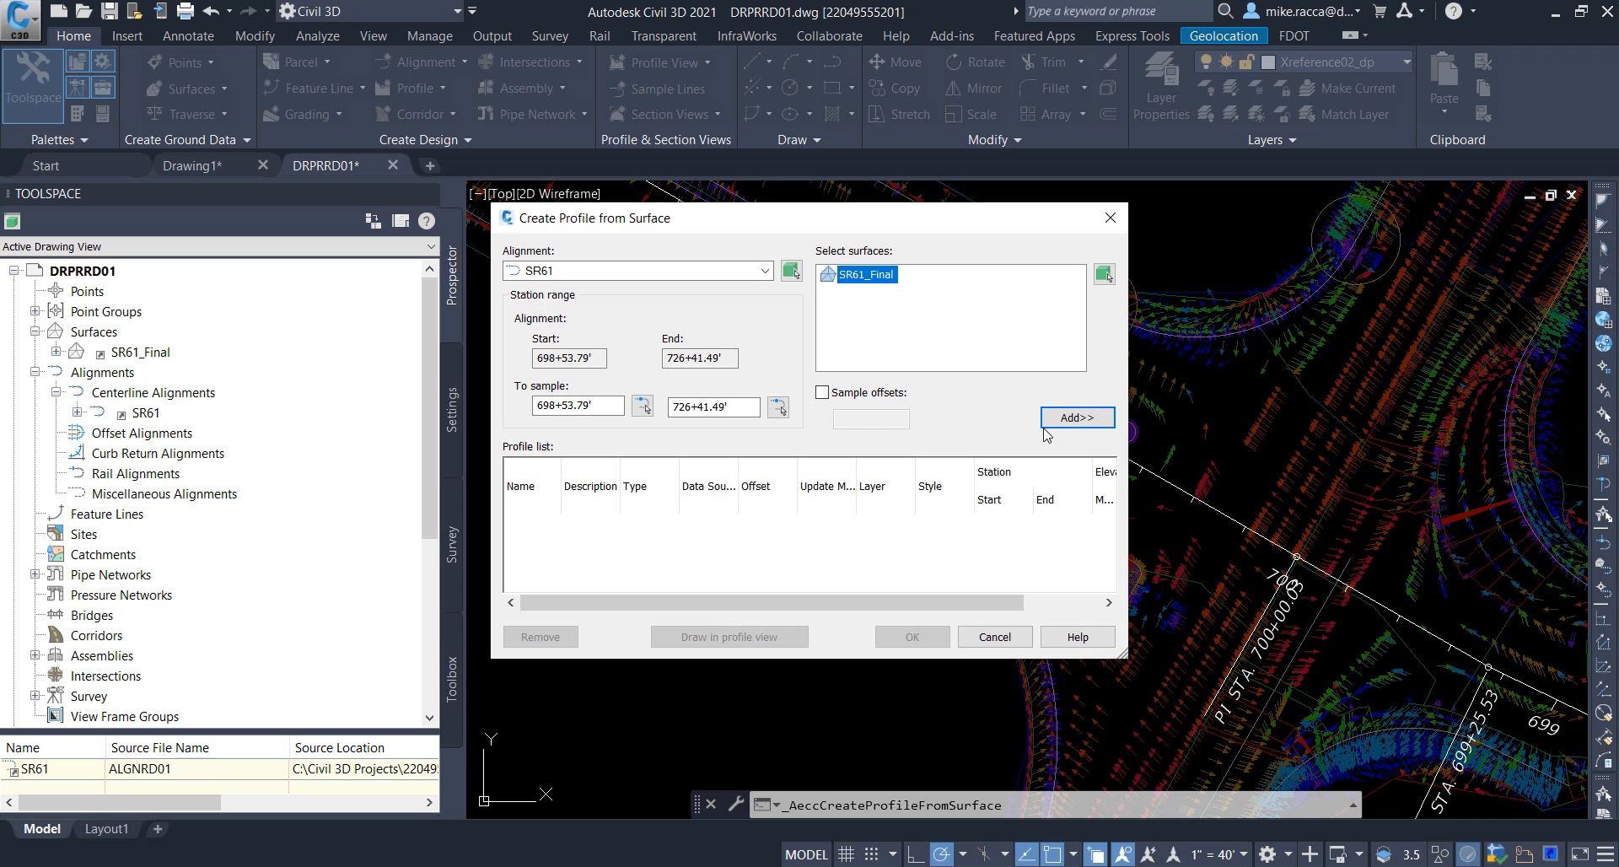
{"action": "left_click", "coordinate": [1079, 422]}
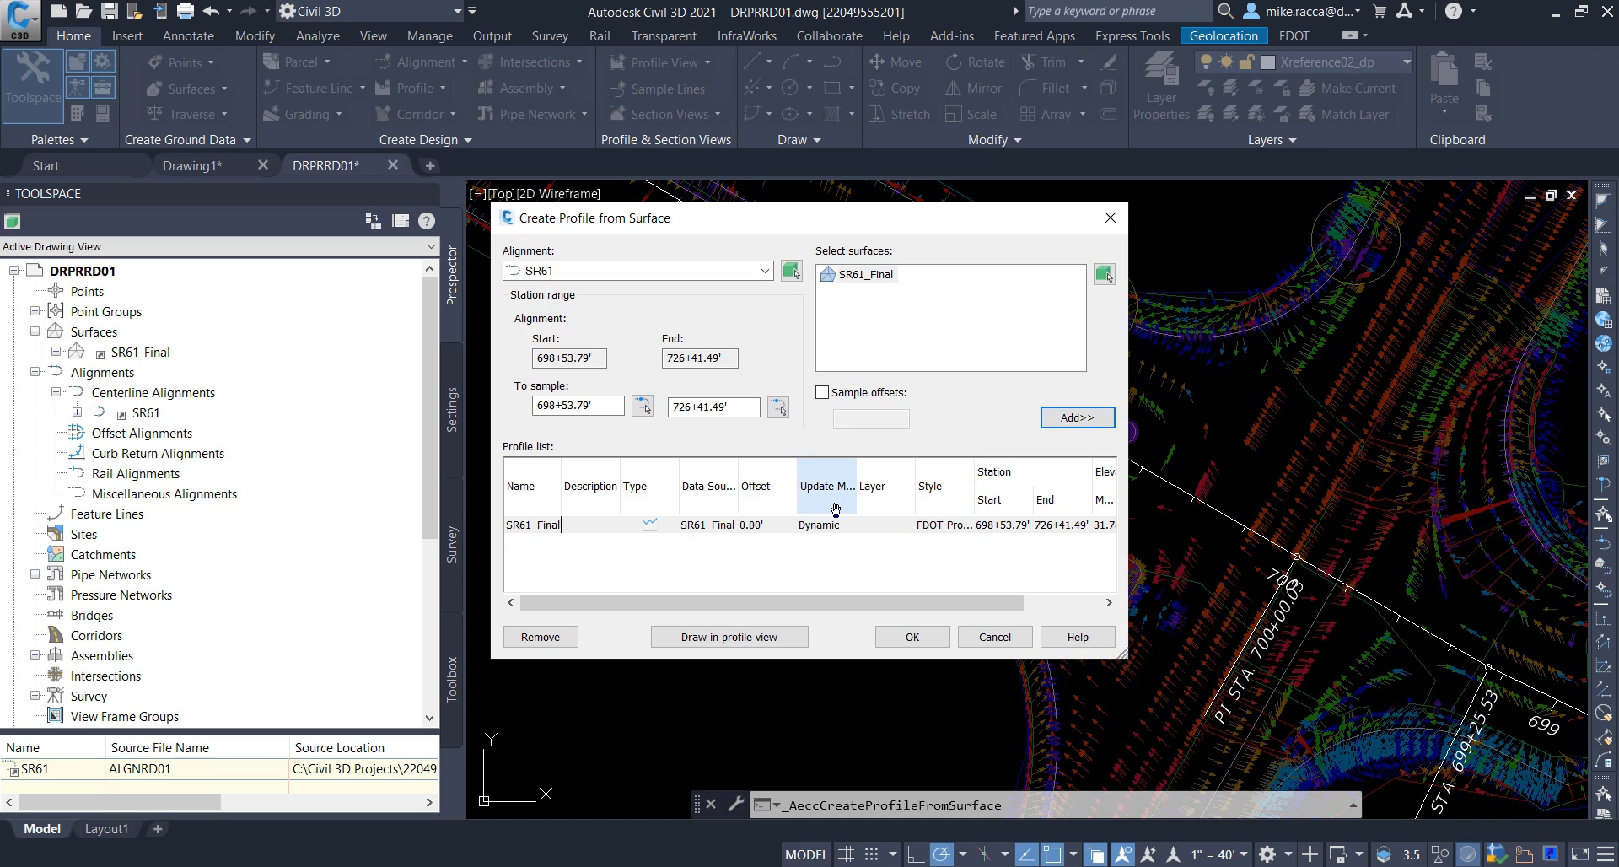
Step: Set up an SR61 profile view with the FDOT 40 Horz x 4 Vert Scale 10x style and automatic station range and height
{"action": "left_click", "coordinate": [744, 637]}
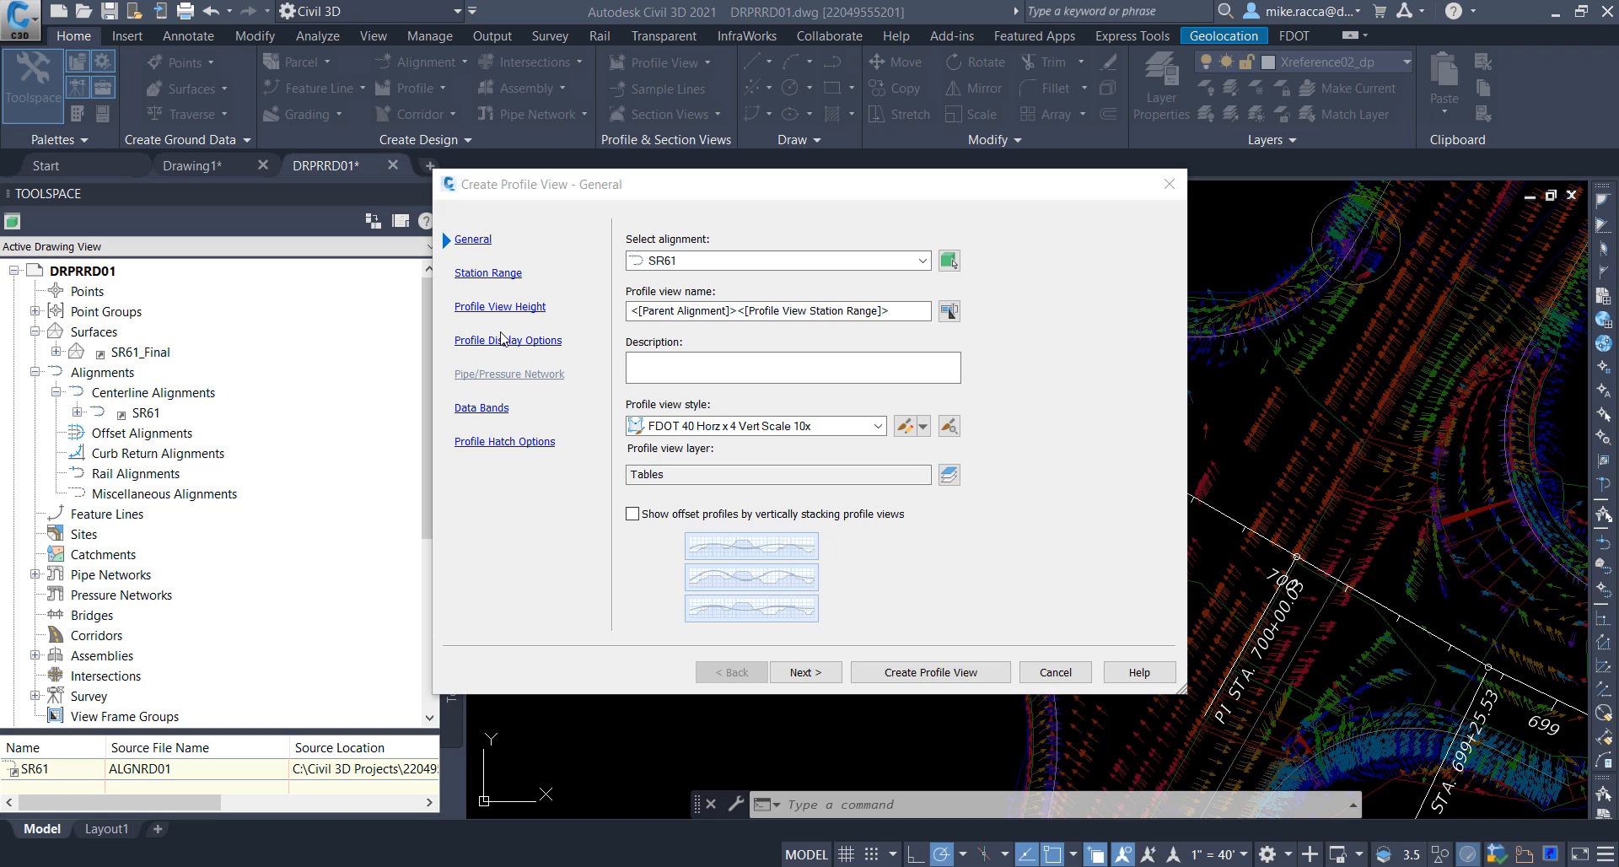
{"action": "left_click", "coordinate": [806, 427]}
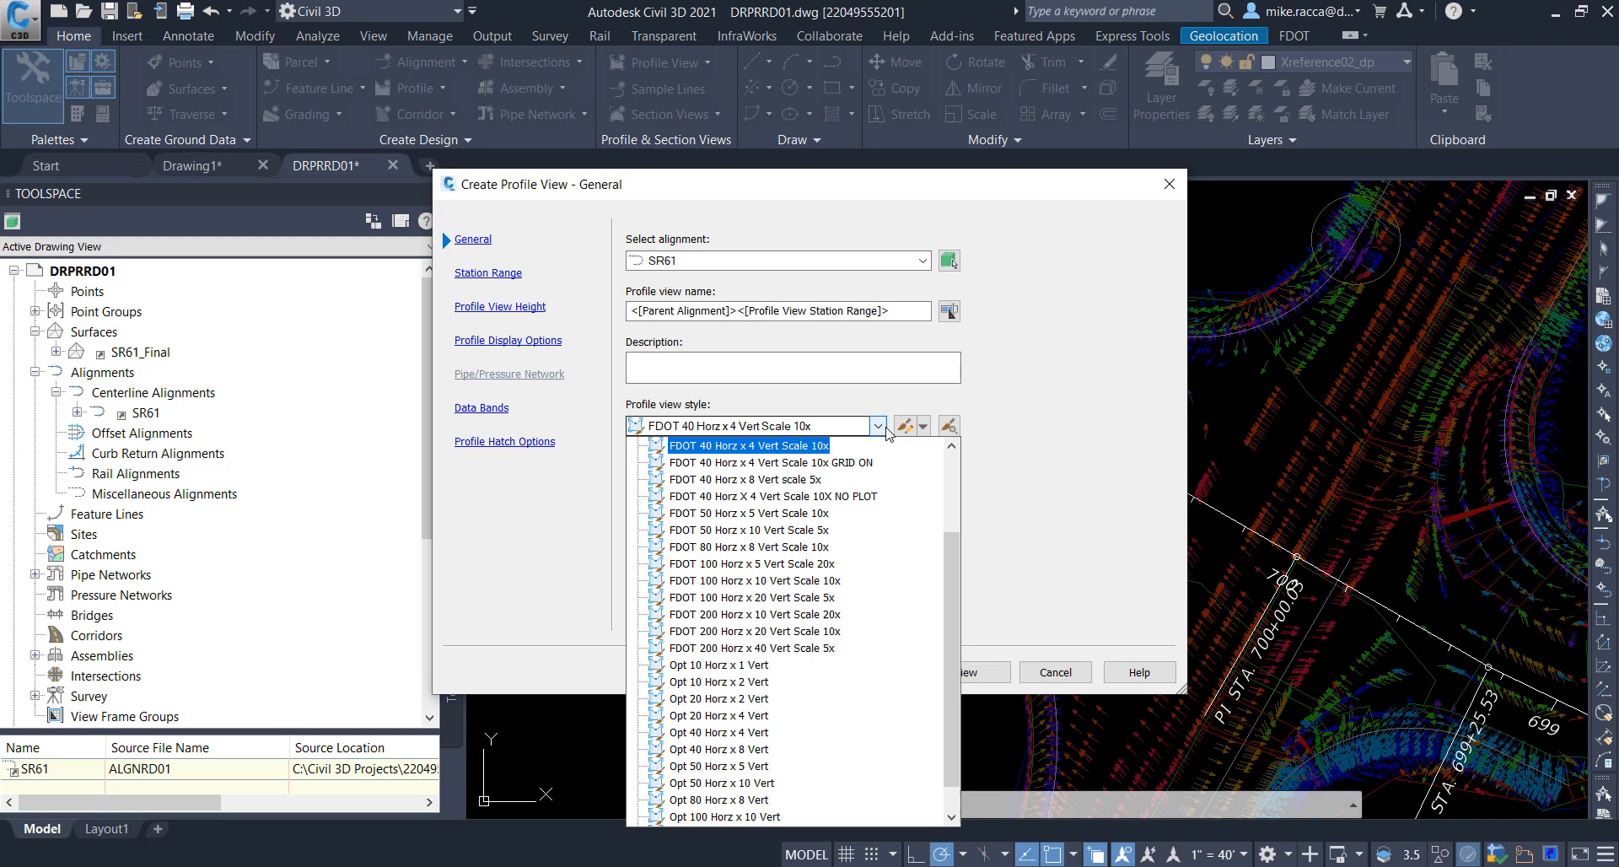
{"action": "left_click", "coordinate": [808, 444]}
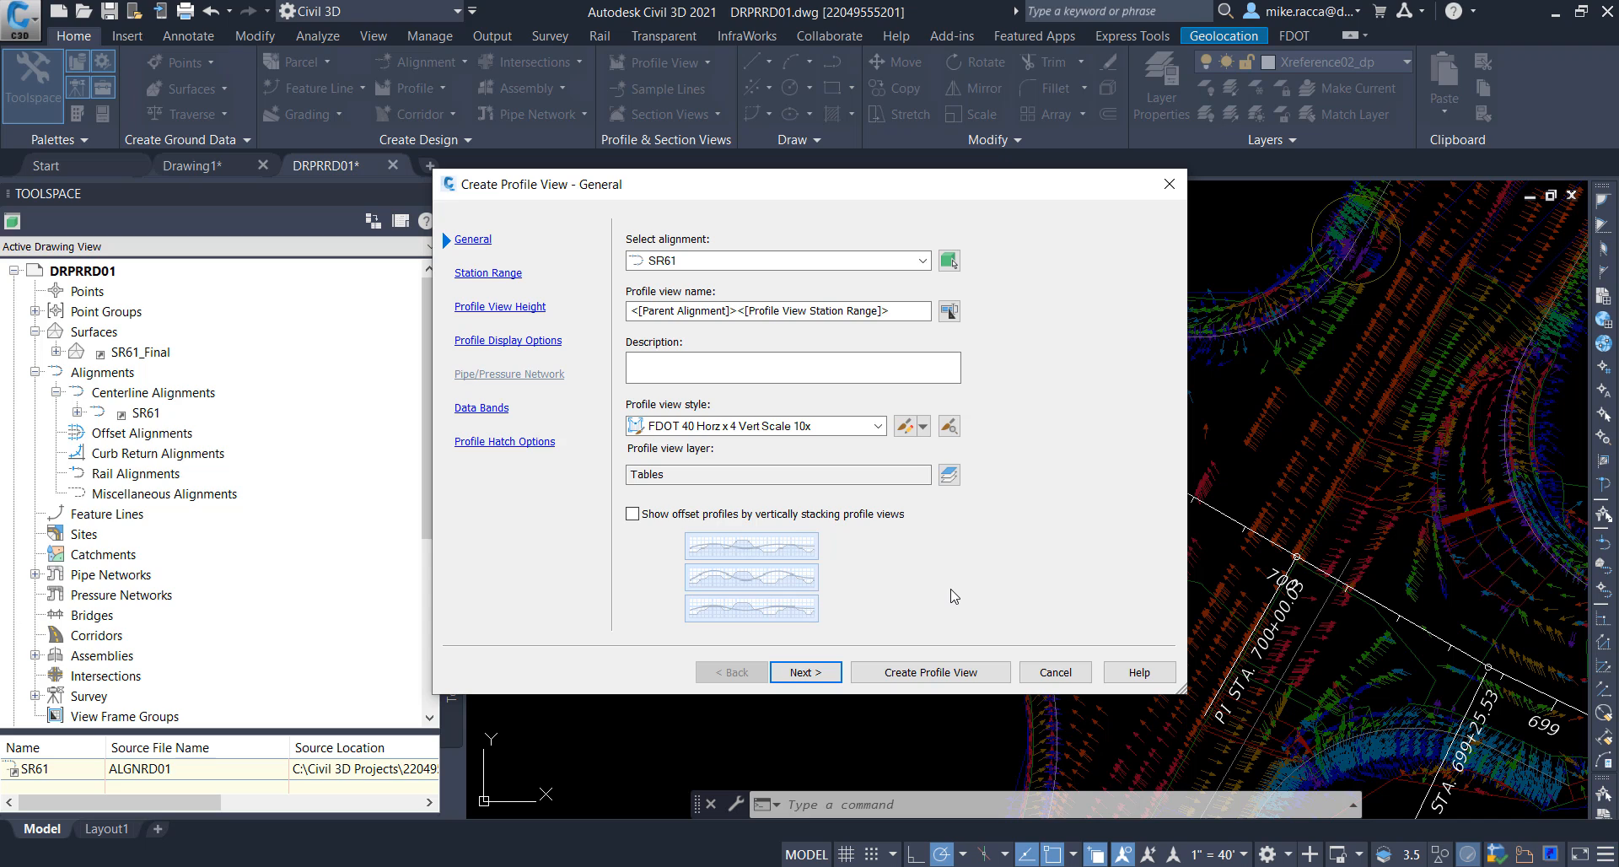
{"action": "left_click", "coordinate": [816, 674]}
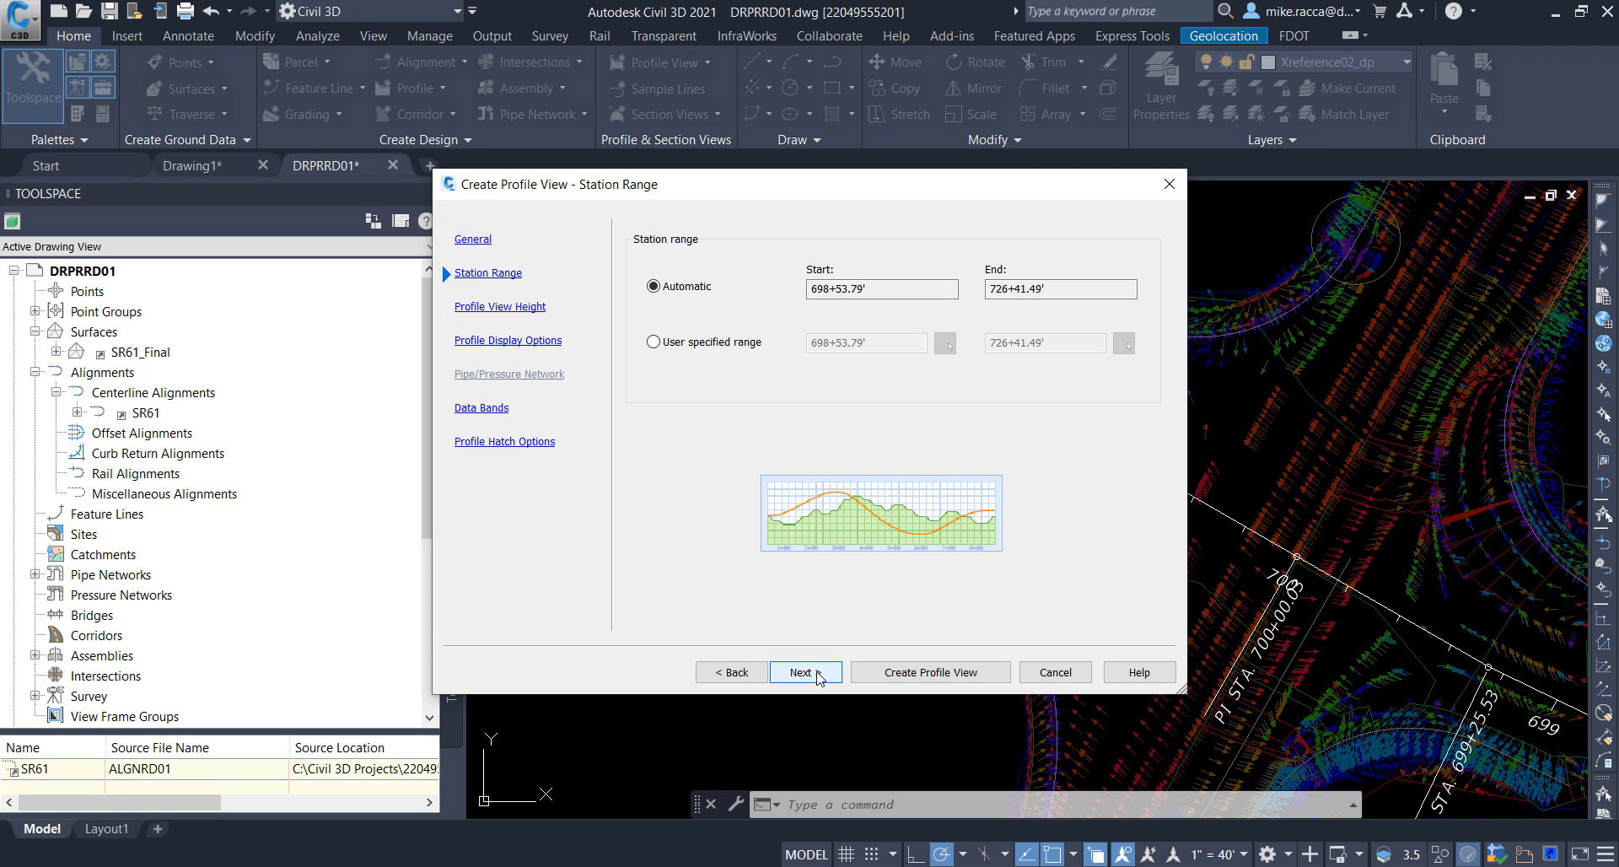
{"action": "left_click", "coordinate": [817, 675]}
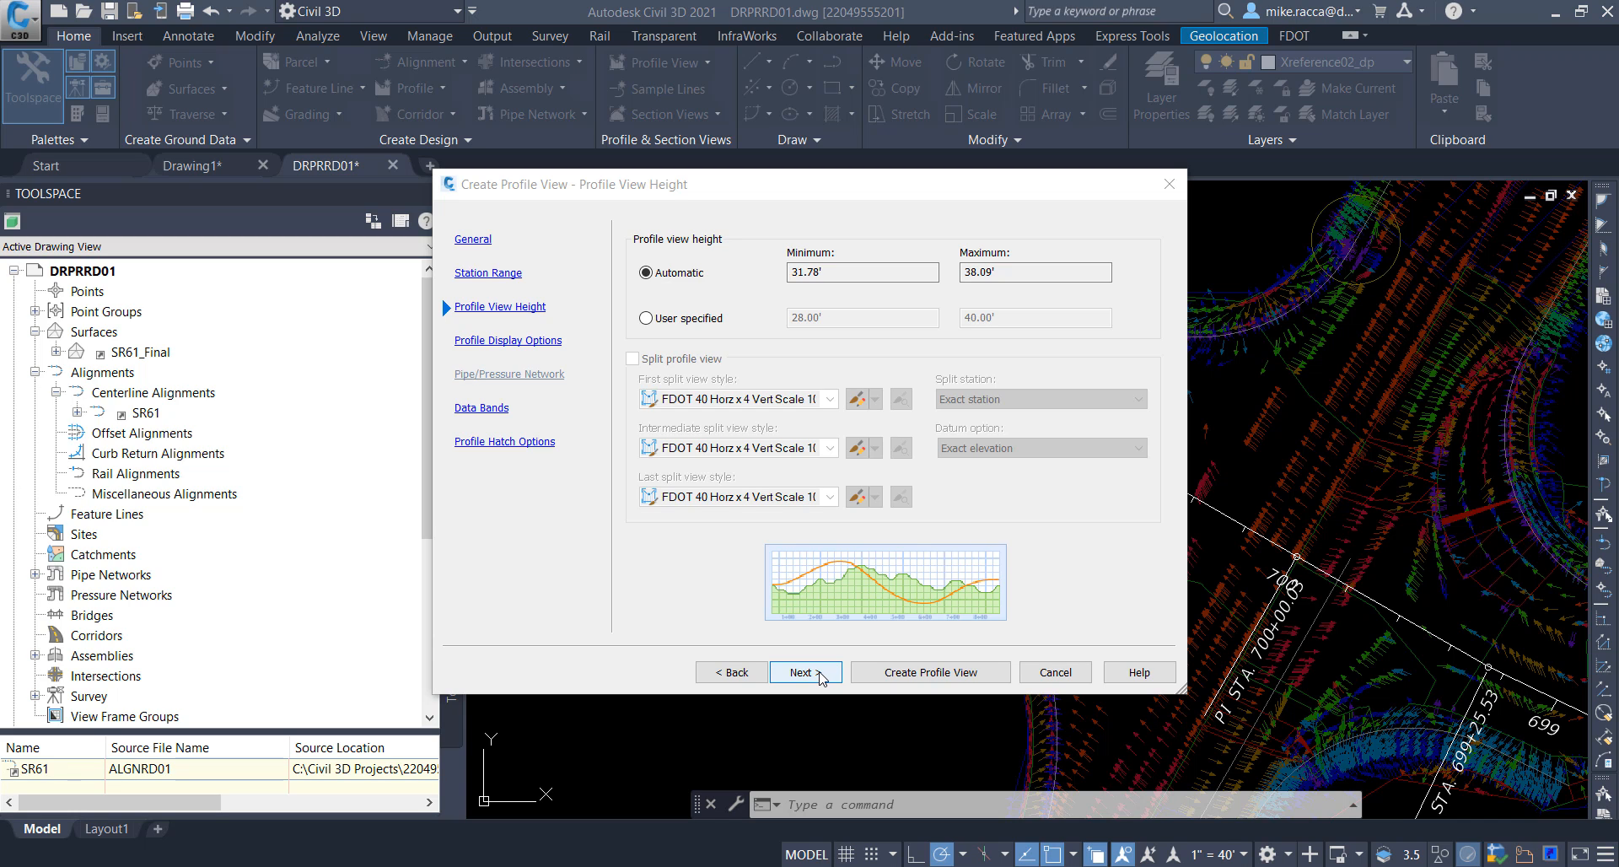
{"action": "left_click", "coordinate": [816, 674]}
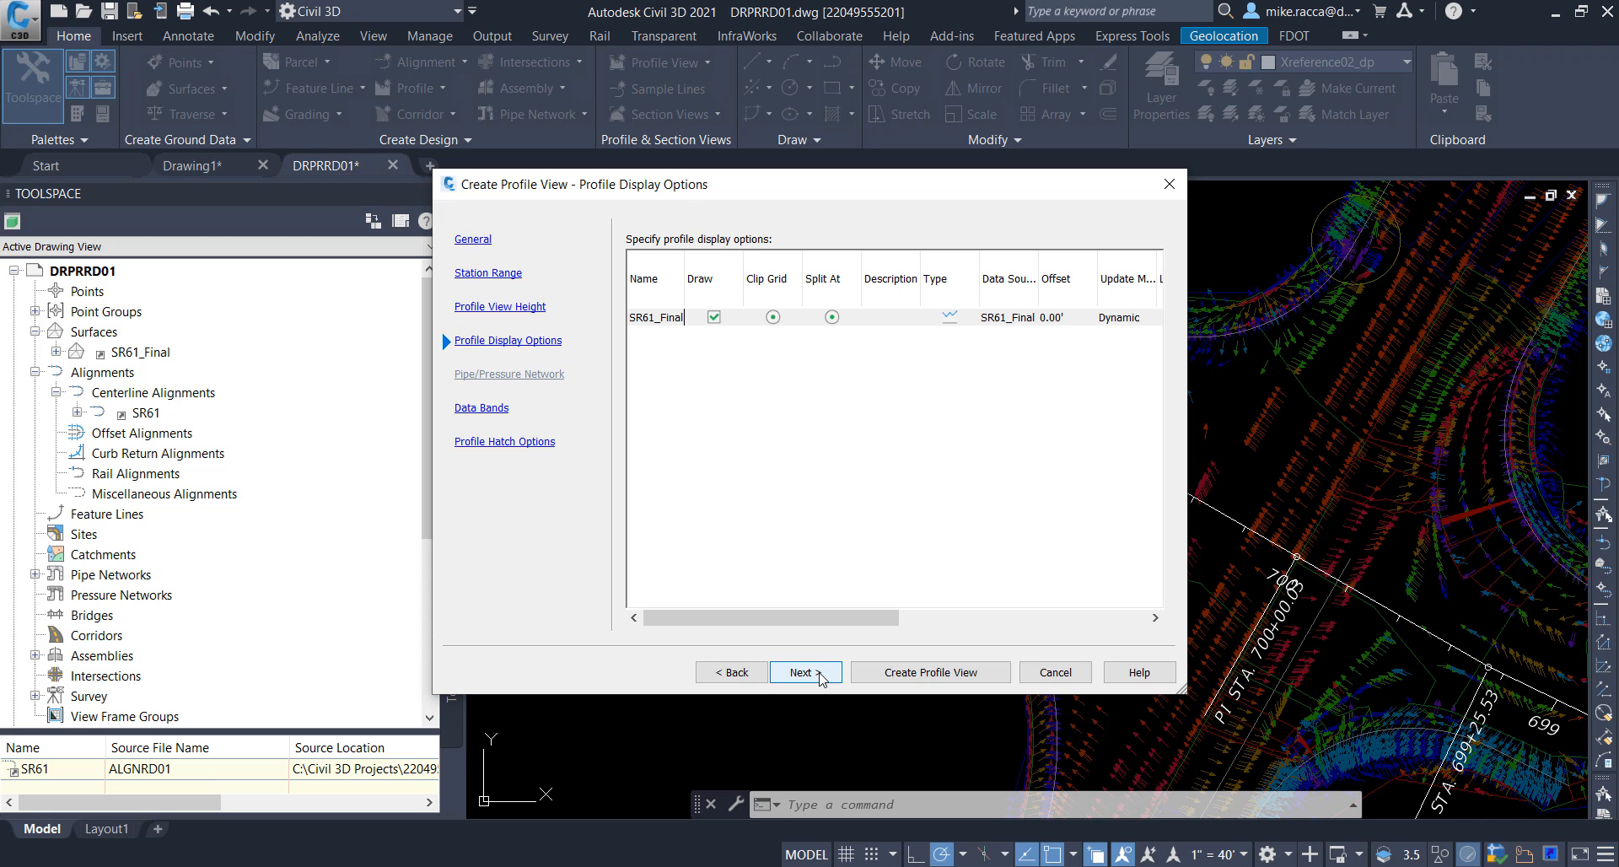
Step: Keep the SR61_Final profile drawn and select the FDOT 10x VExagg Stations band set for the profile view
{"action": "left_click", "coordinate": [816, 674]}
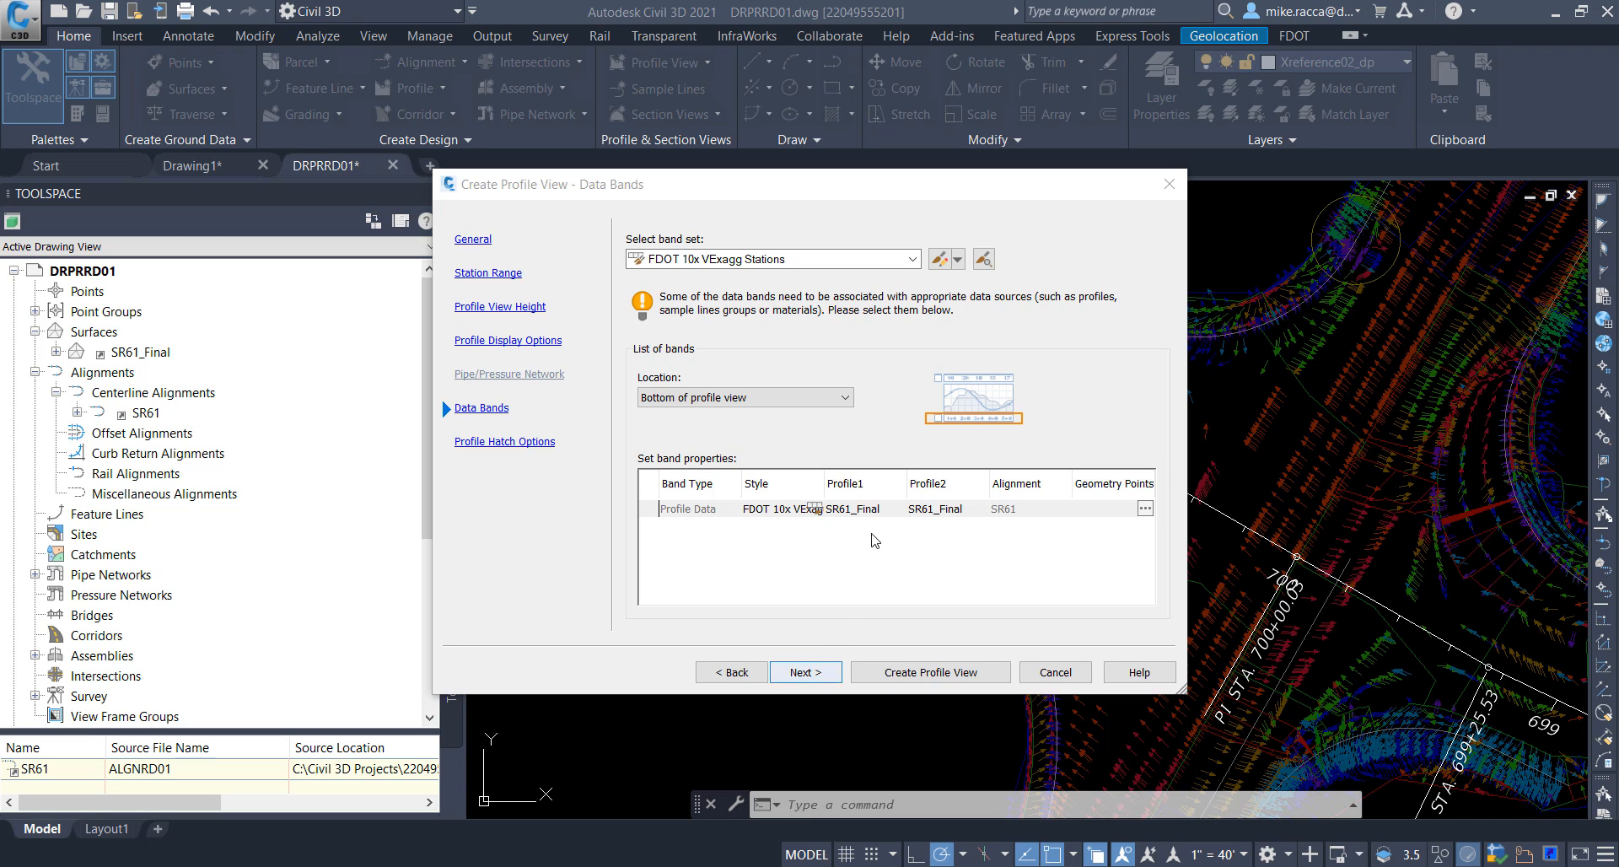
{"action": "left_click", "coordinate": [914, 260]}
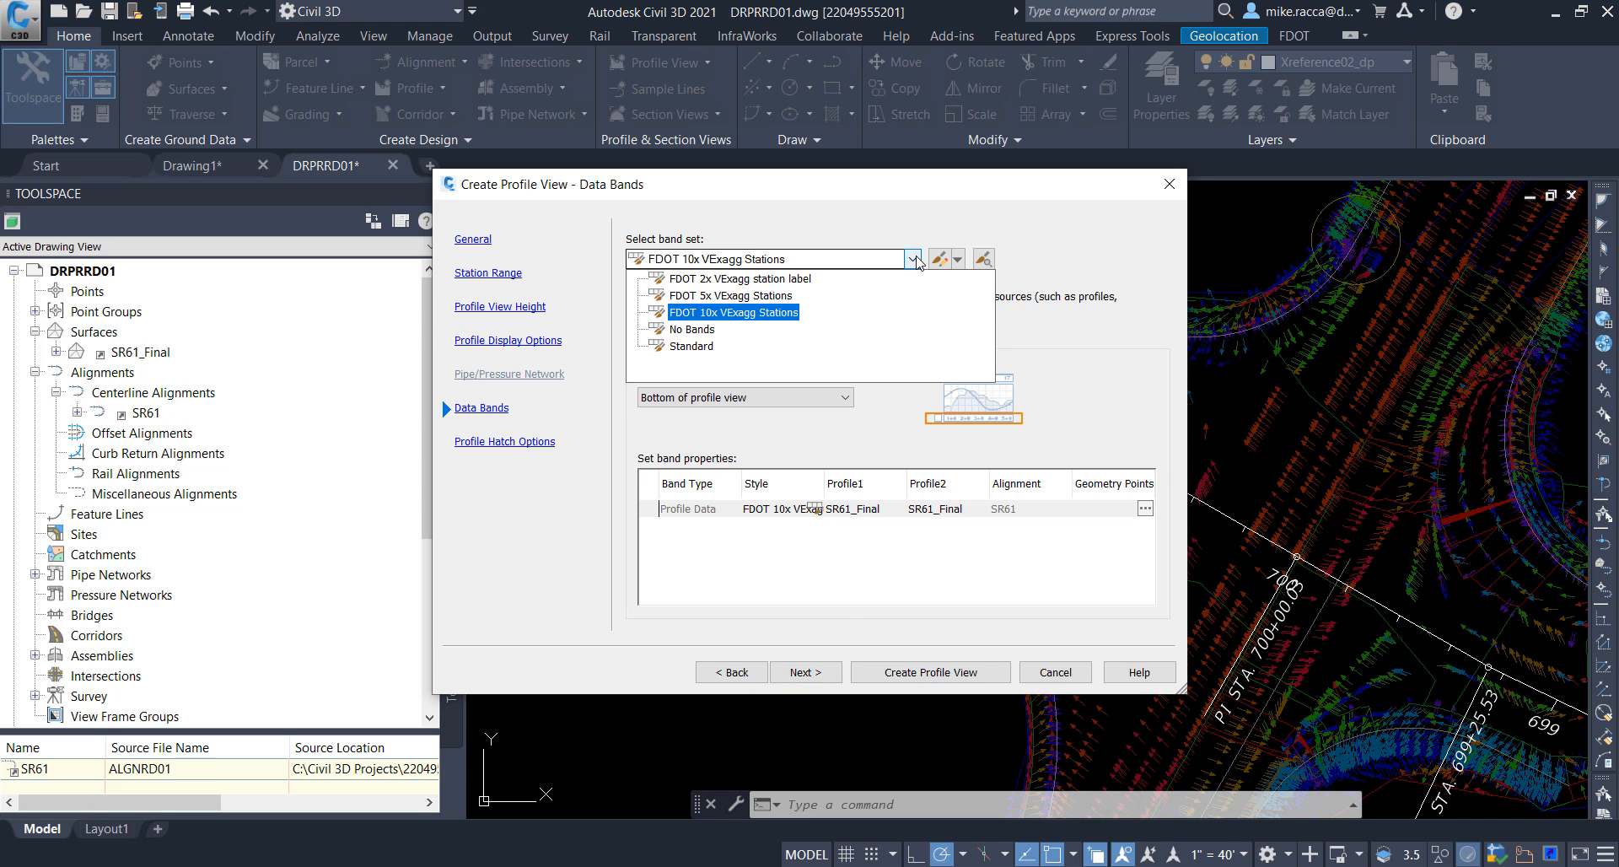
{"action": "left_click", "coordinate": [739, 313]}
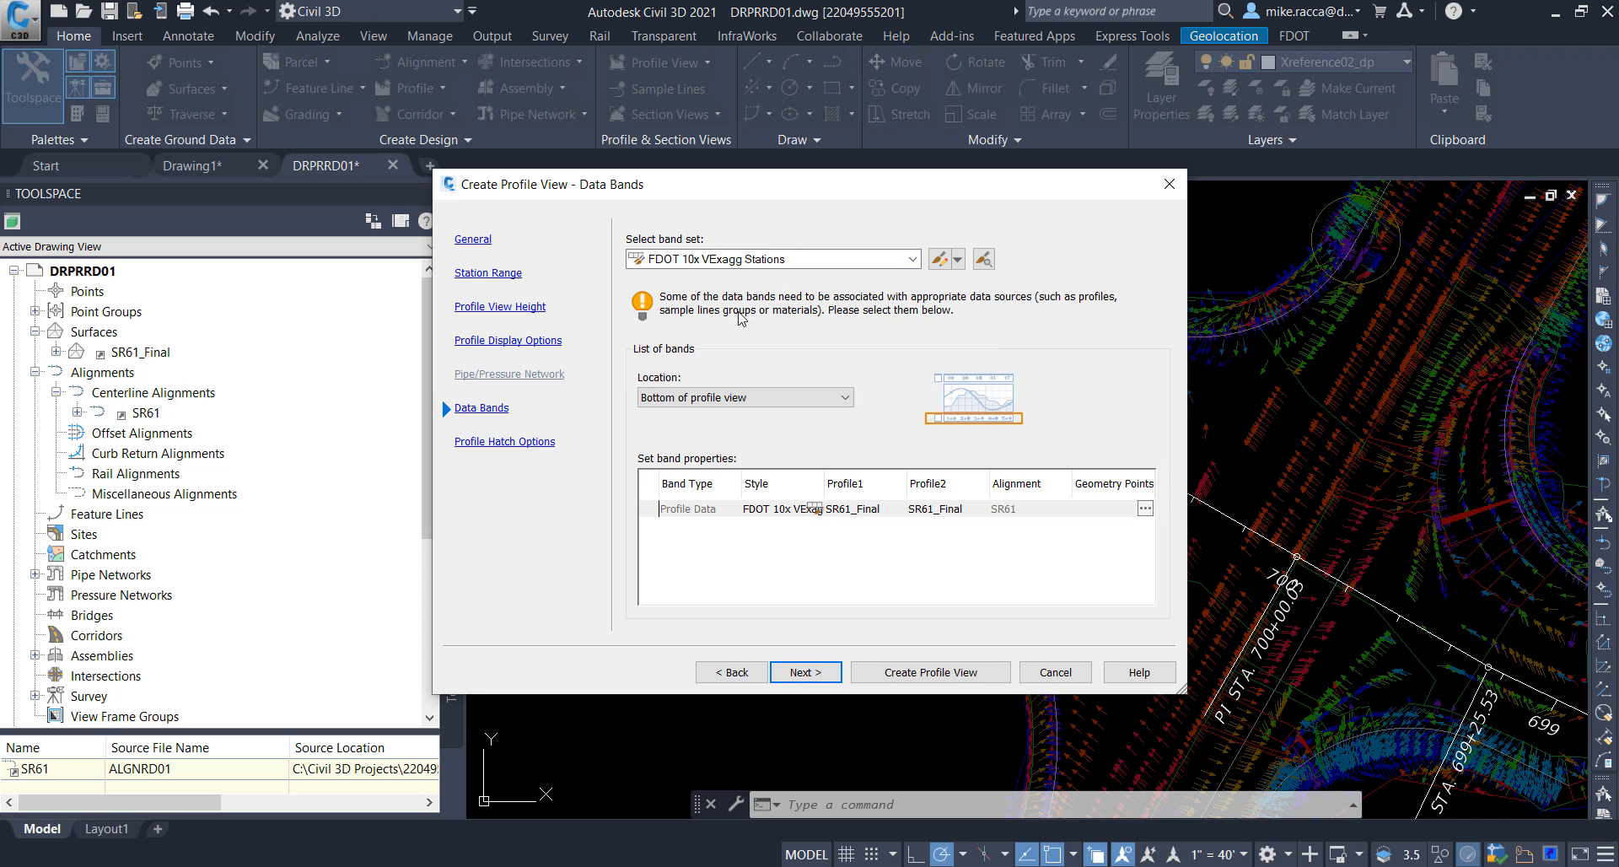
Step: Create the SR61 profile view without hatching and place its origin in the empty area northeast of the SR61 alignment
{"action": "left_click", "coordinate": [815, 675]}
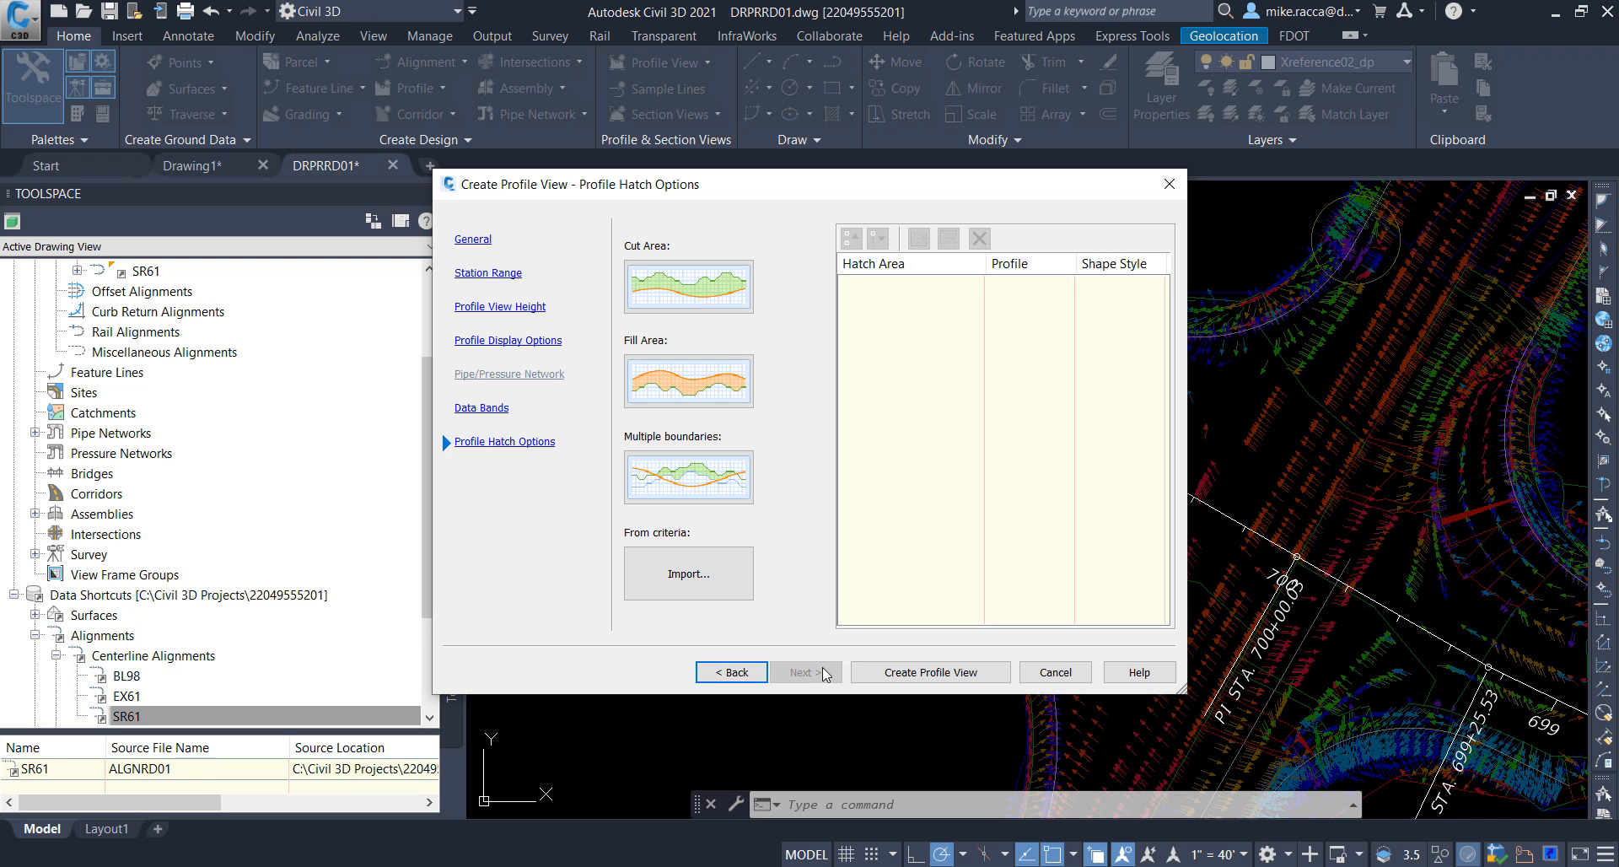
{"action": "left_click", "coordinate": [927, 672]}
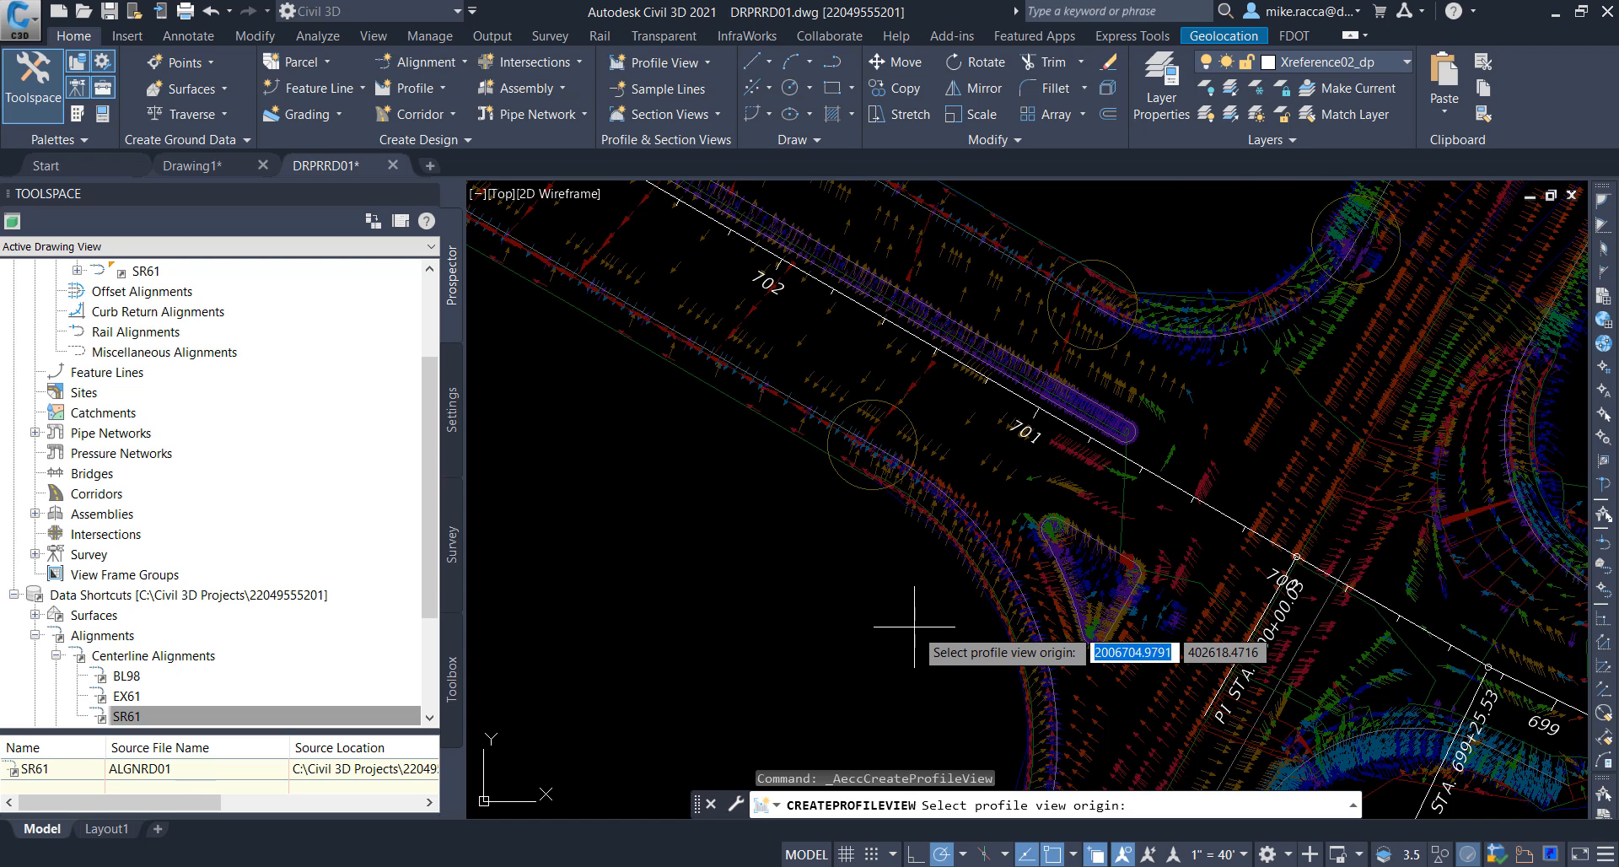
{"action": "scroll", "coordinate": [915, 627], "scroll_direction": "down", "scroll_amount": 4}
{"action": "scroll", "coordinate": [915, 626], "scroll_direction": "down", "scroll_amount": 2}
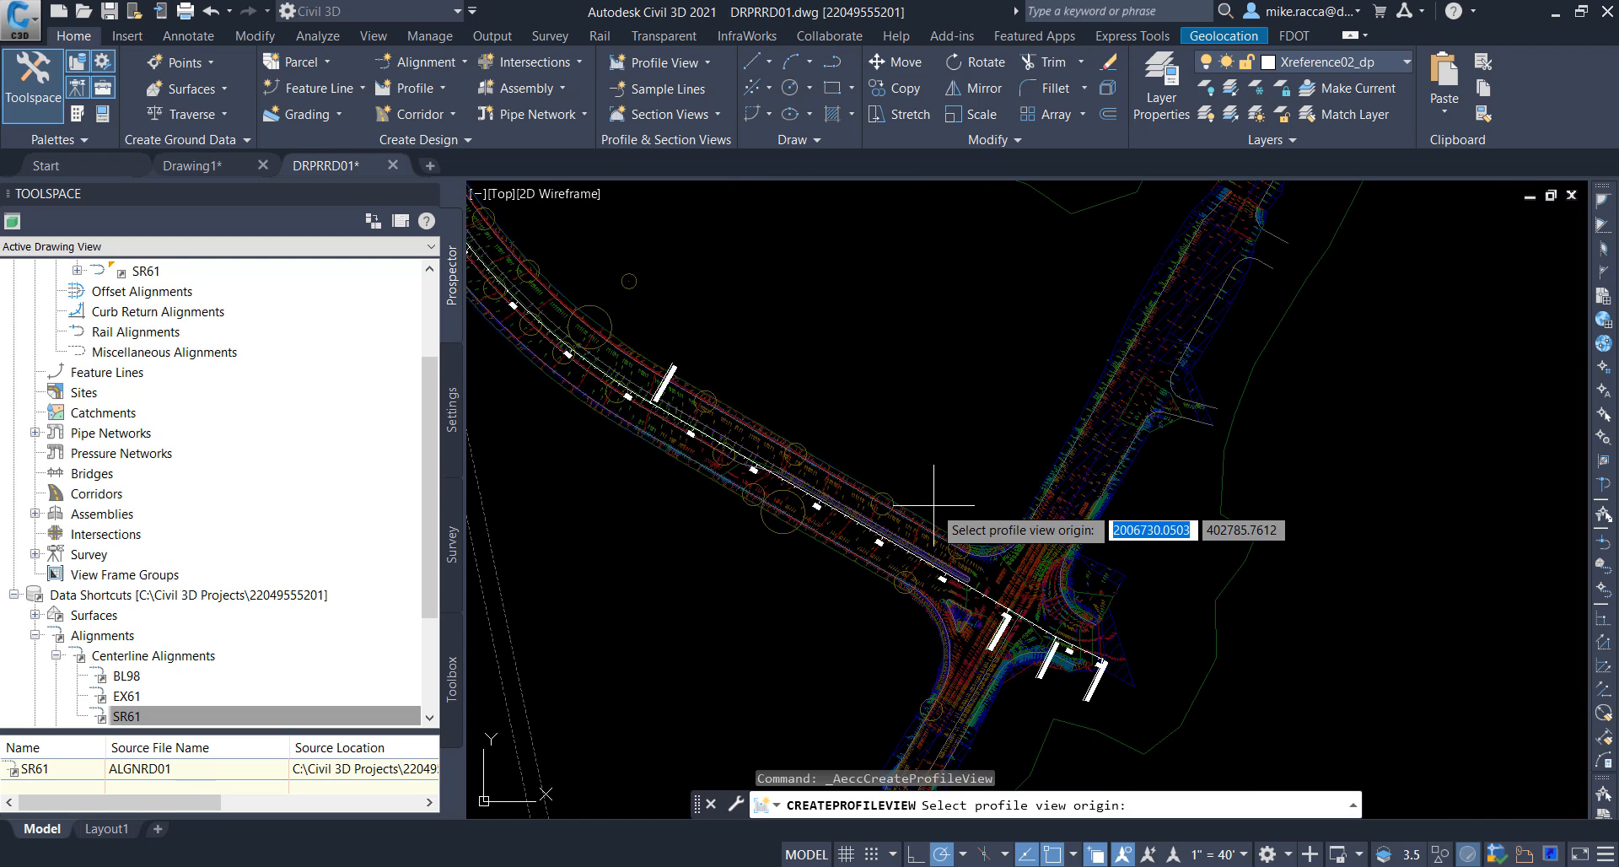
{"action": "scroll", "coordinate": [932, 686], "scroll_direction": "down", "scroll_amount": 4}
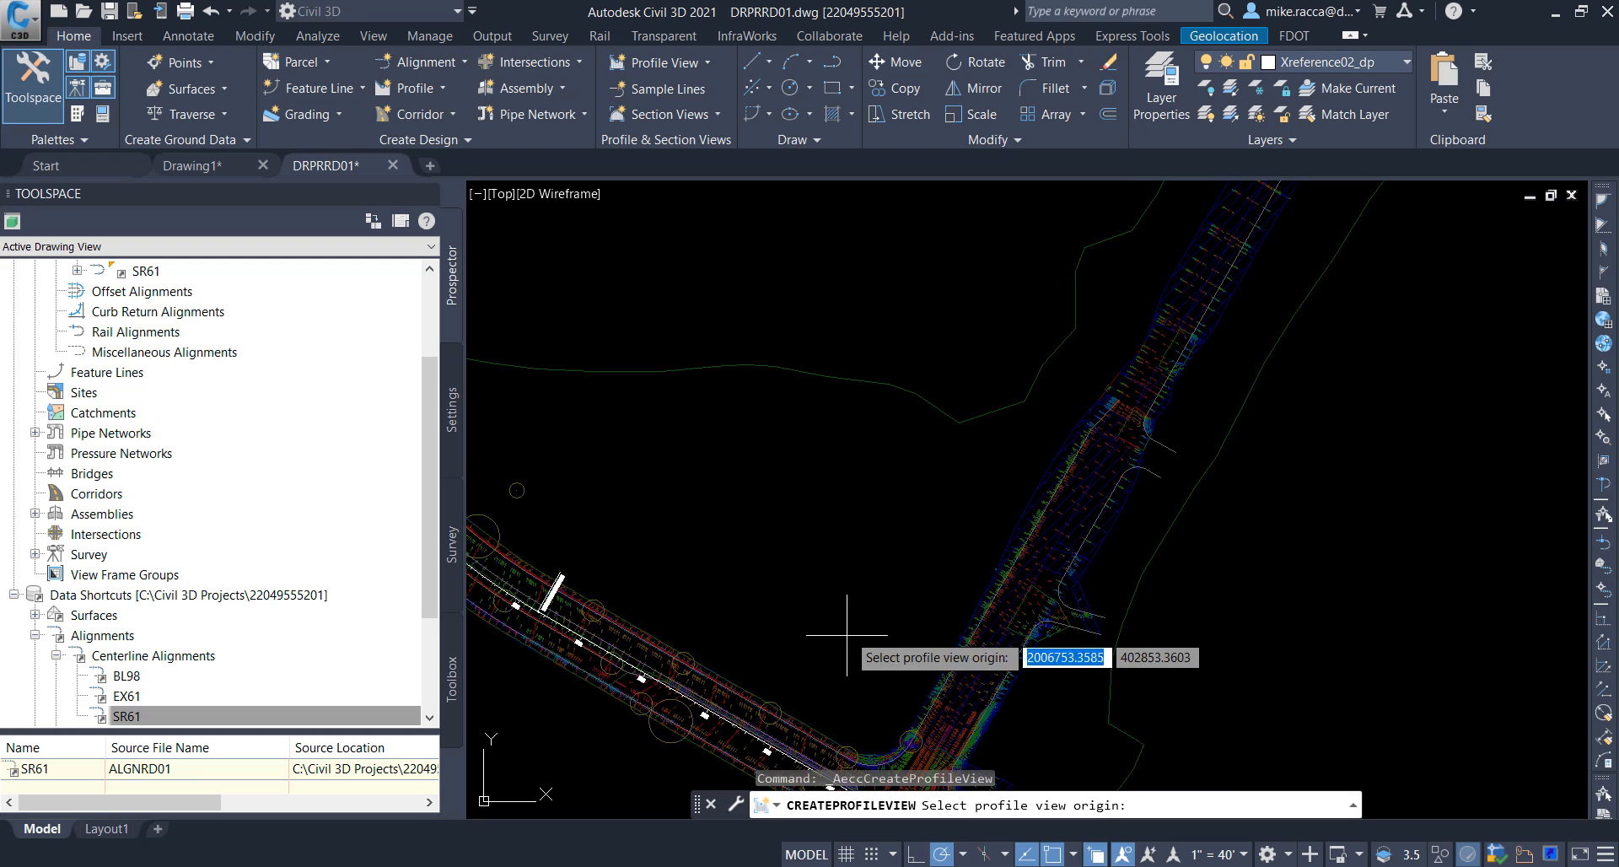
{"action": "scroll", "coordinate": [874, 537], "scroll_direction": "down", "scroll_amount": 2}
{"action": "middle_click_drag", "start_coordinate": [1067, 504], "coordinate": [962, 697]}
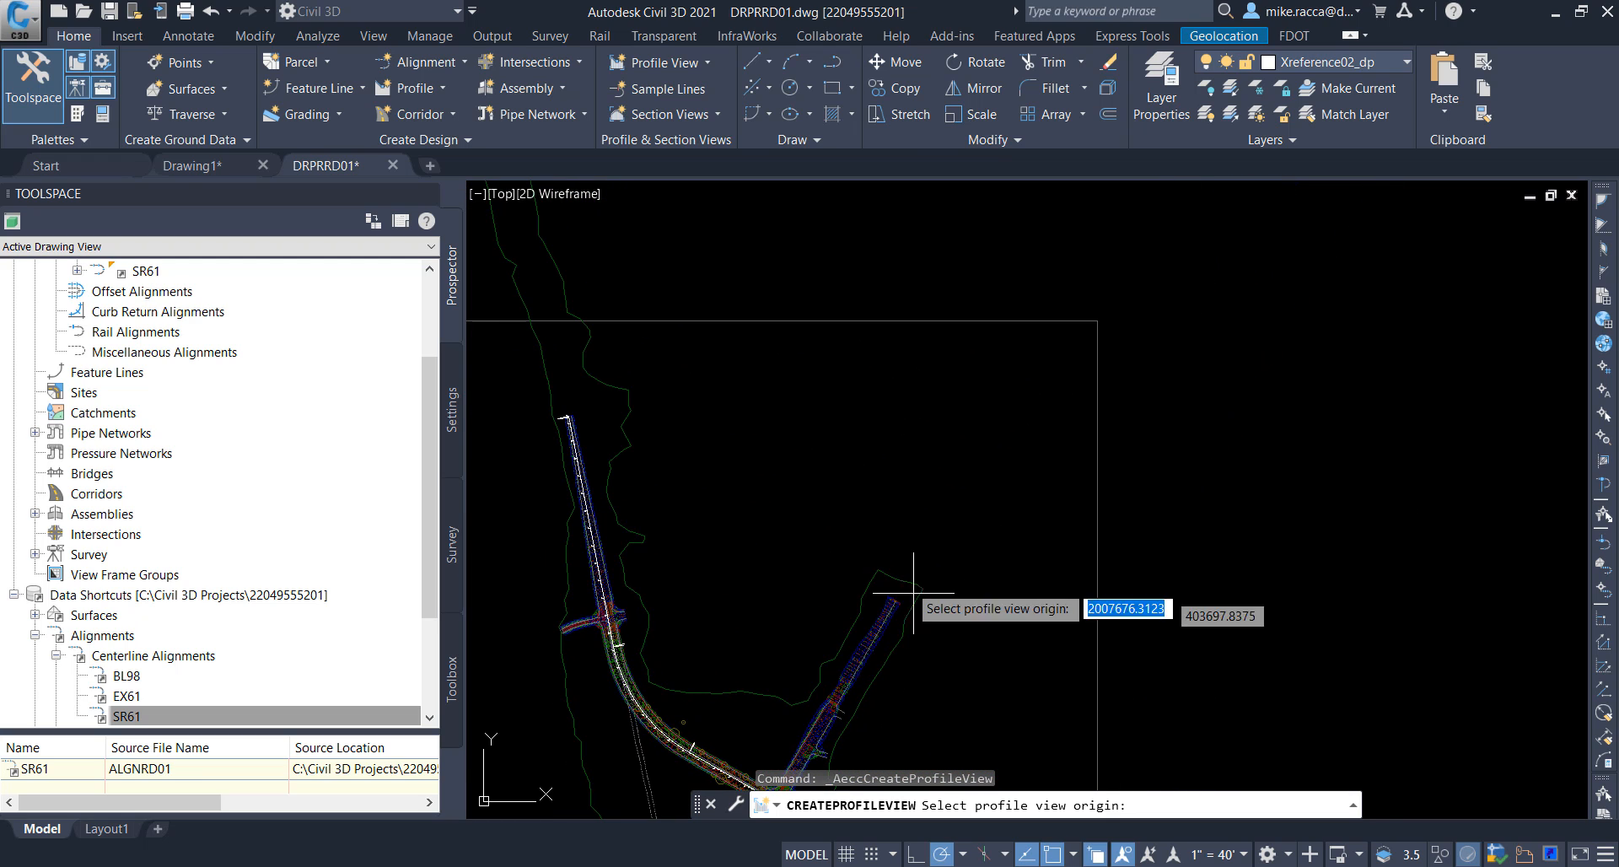
{"action": "left_click", "coordinate": [857, 481]}
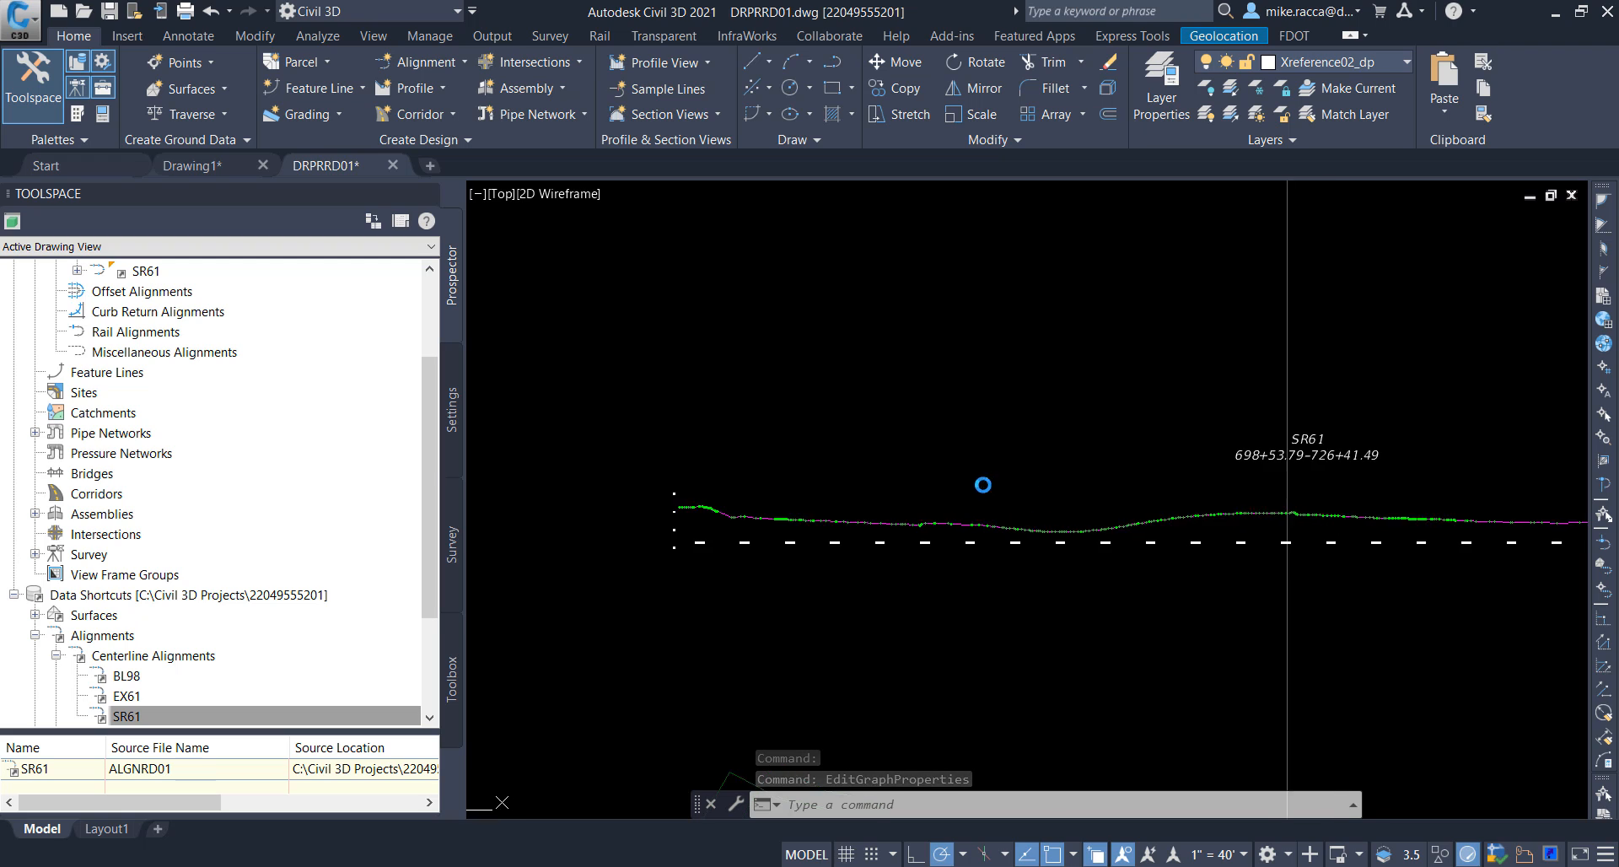
Step: Change the SR61 profile view's object style to FDOT 40 Horz x 4 Vert Scale 10x GRID ON
{"action": "left_click", "coordinate": [1234, 457]}
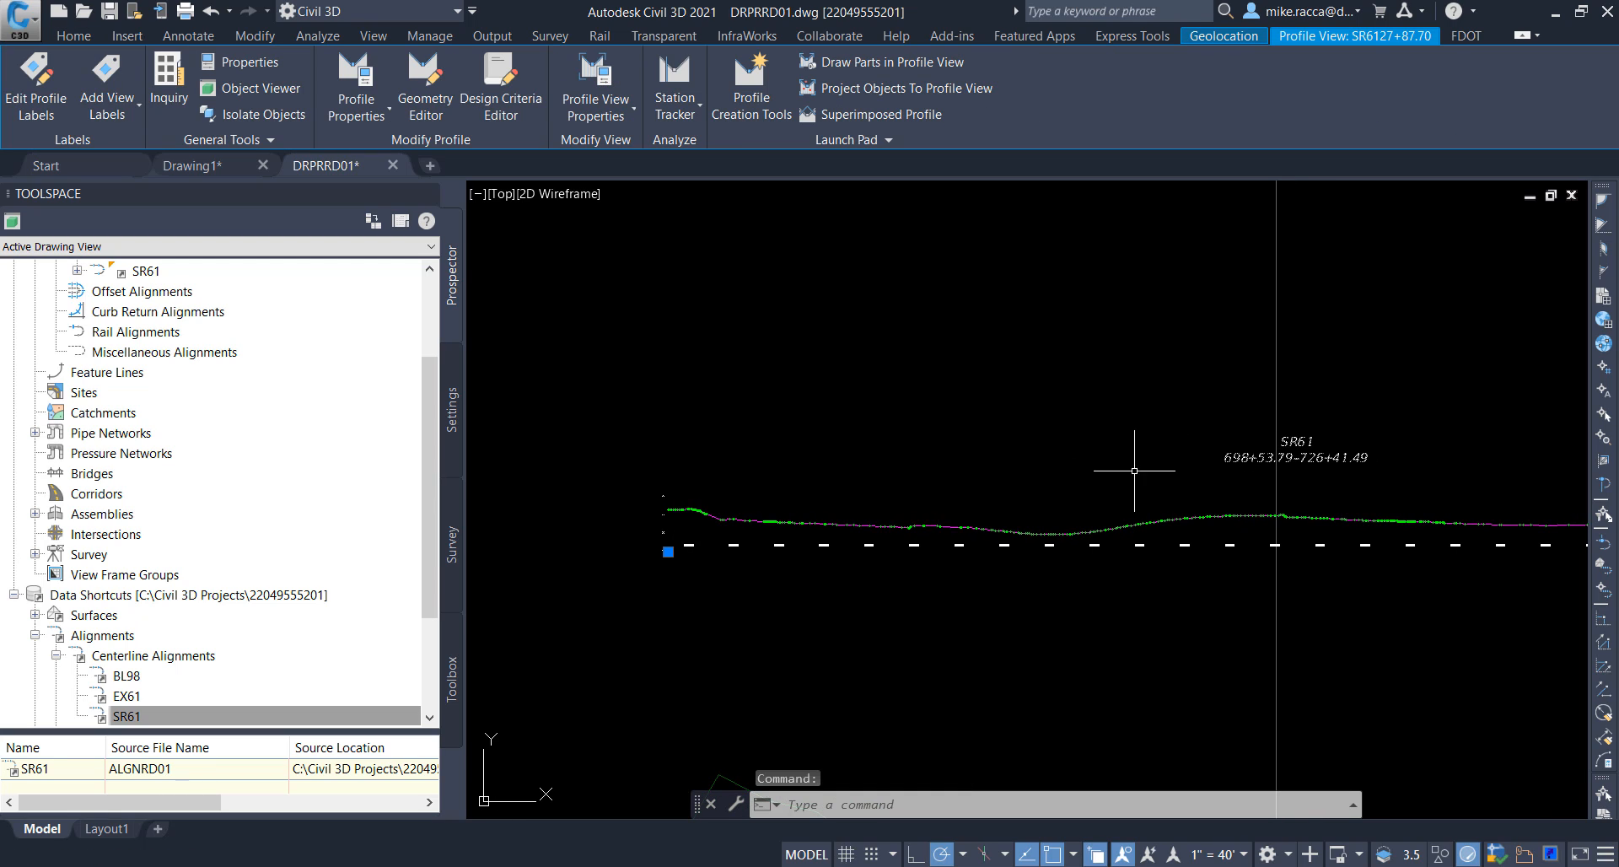
{"action": "right_click", "coordinate": [851, 370]}
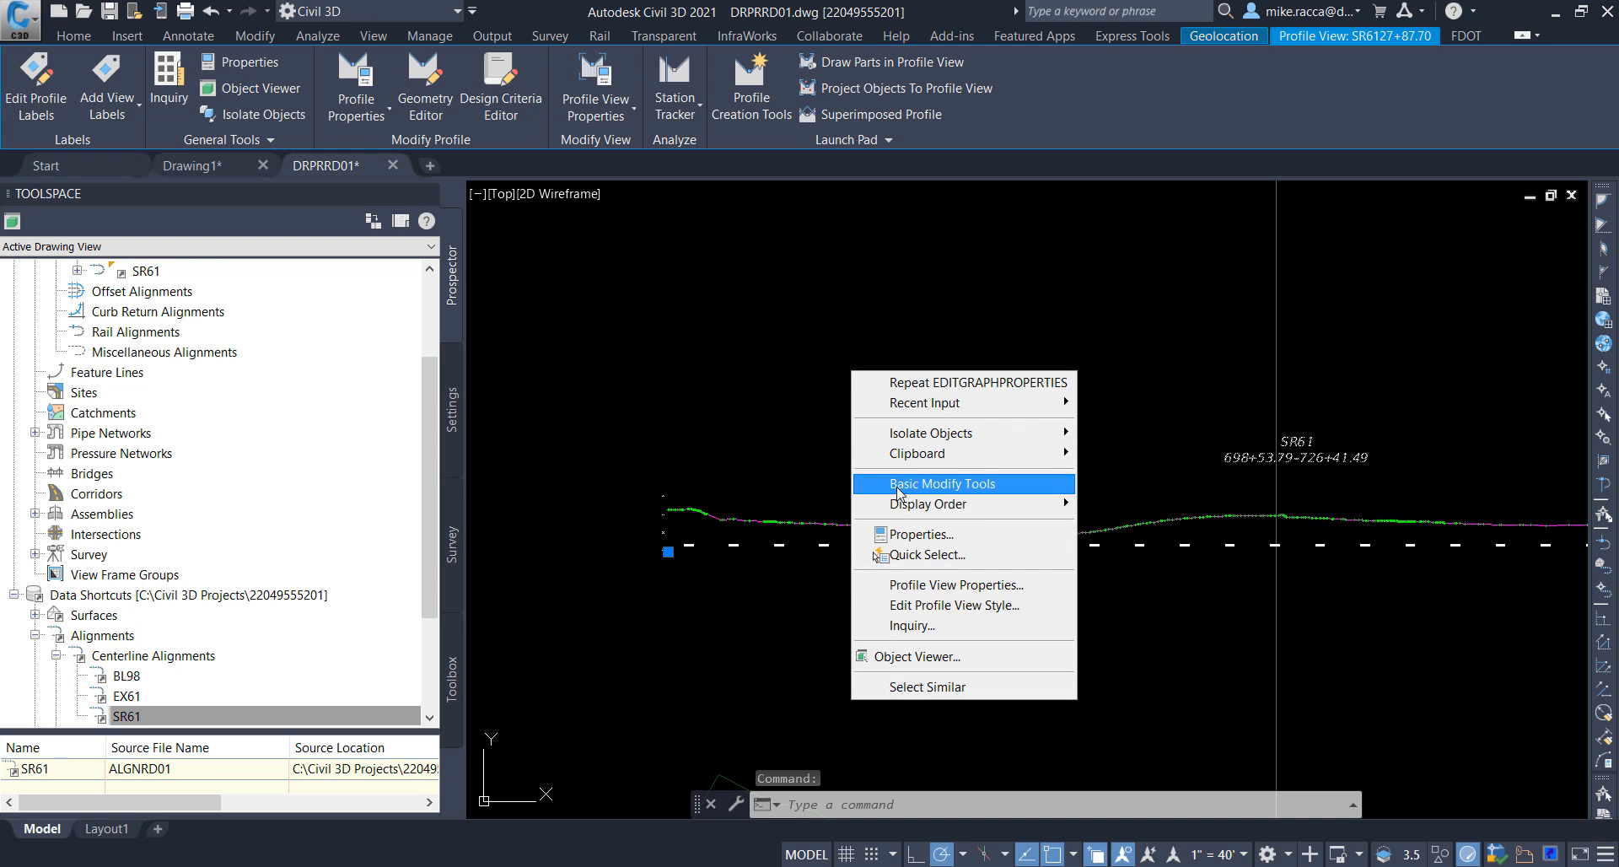
{"action": "left_click", "coordinate": [909, 583]}
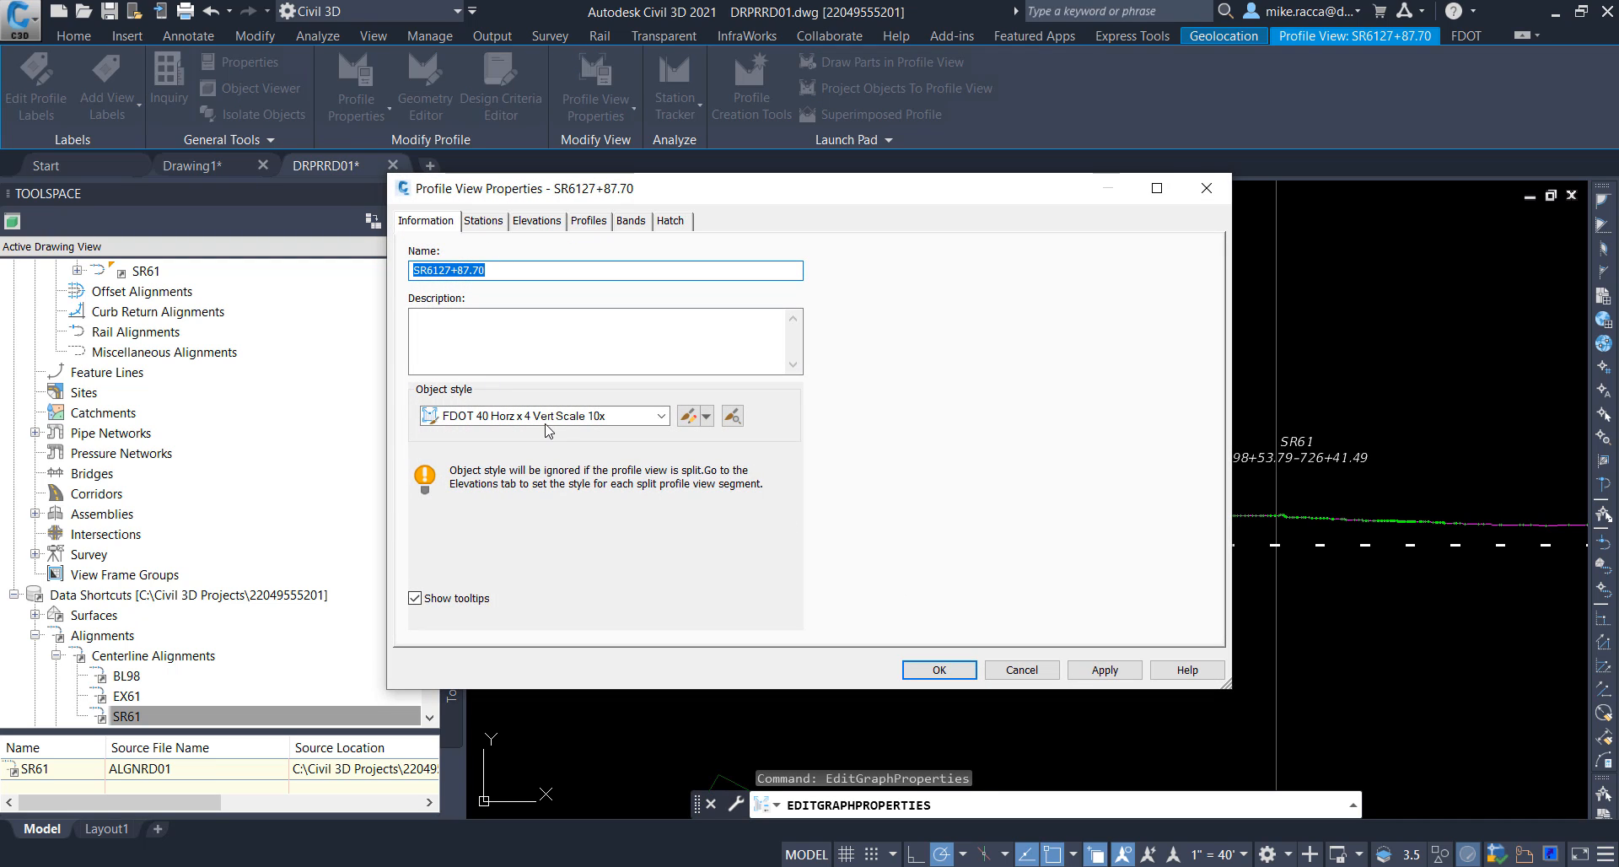
{"action": "left_click", "coordinate": [661, 416]}
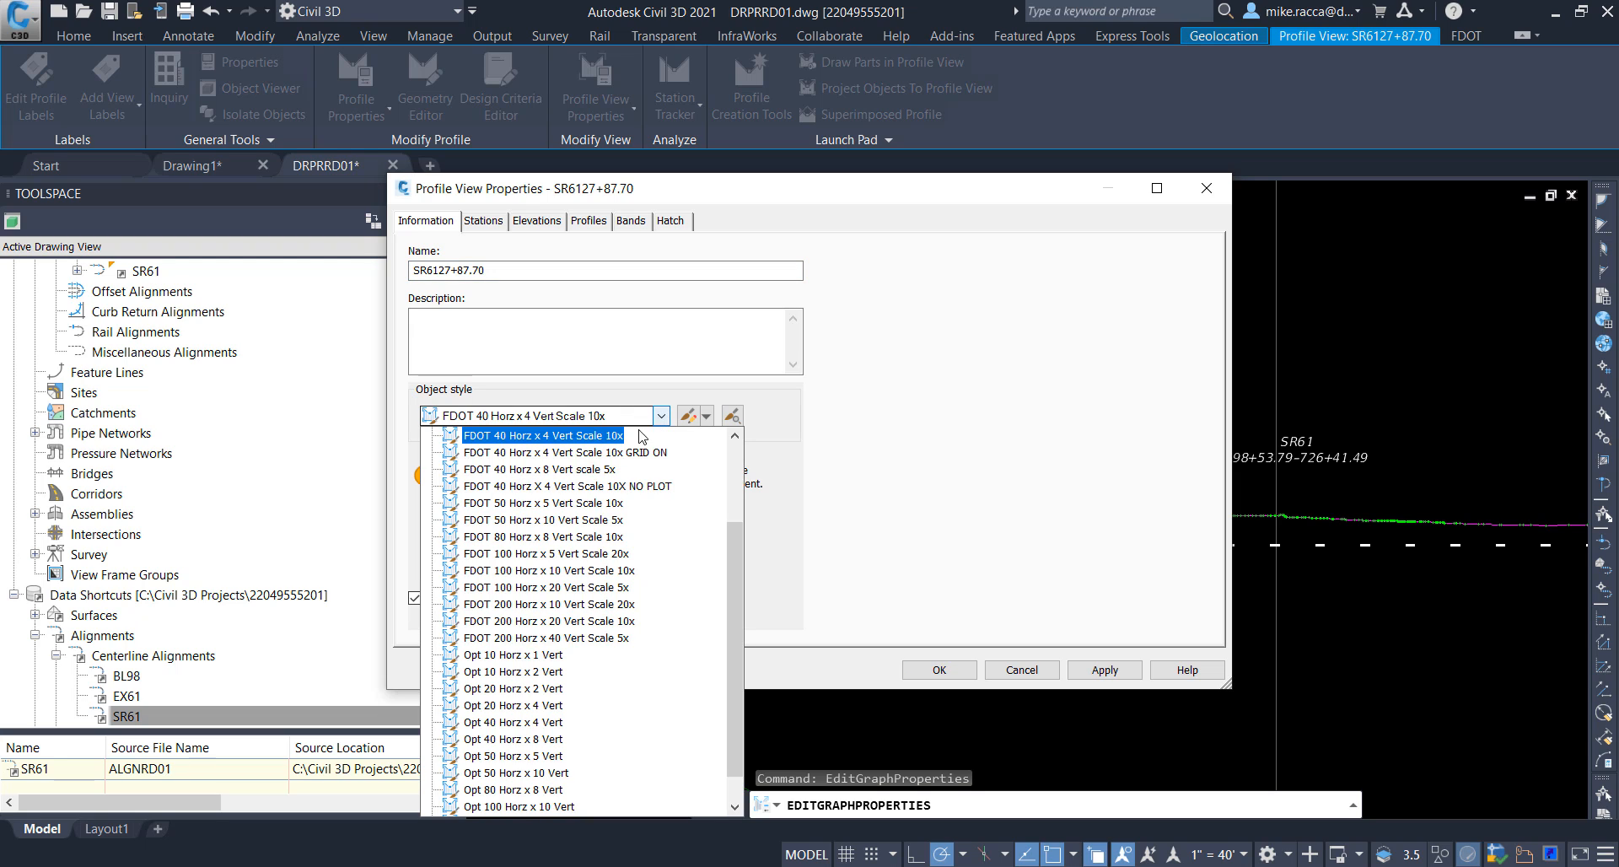
{"action": "left_click", "coordinate": [606, 460]}
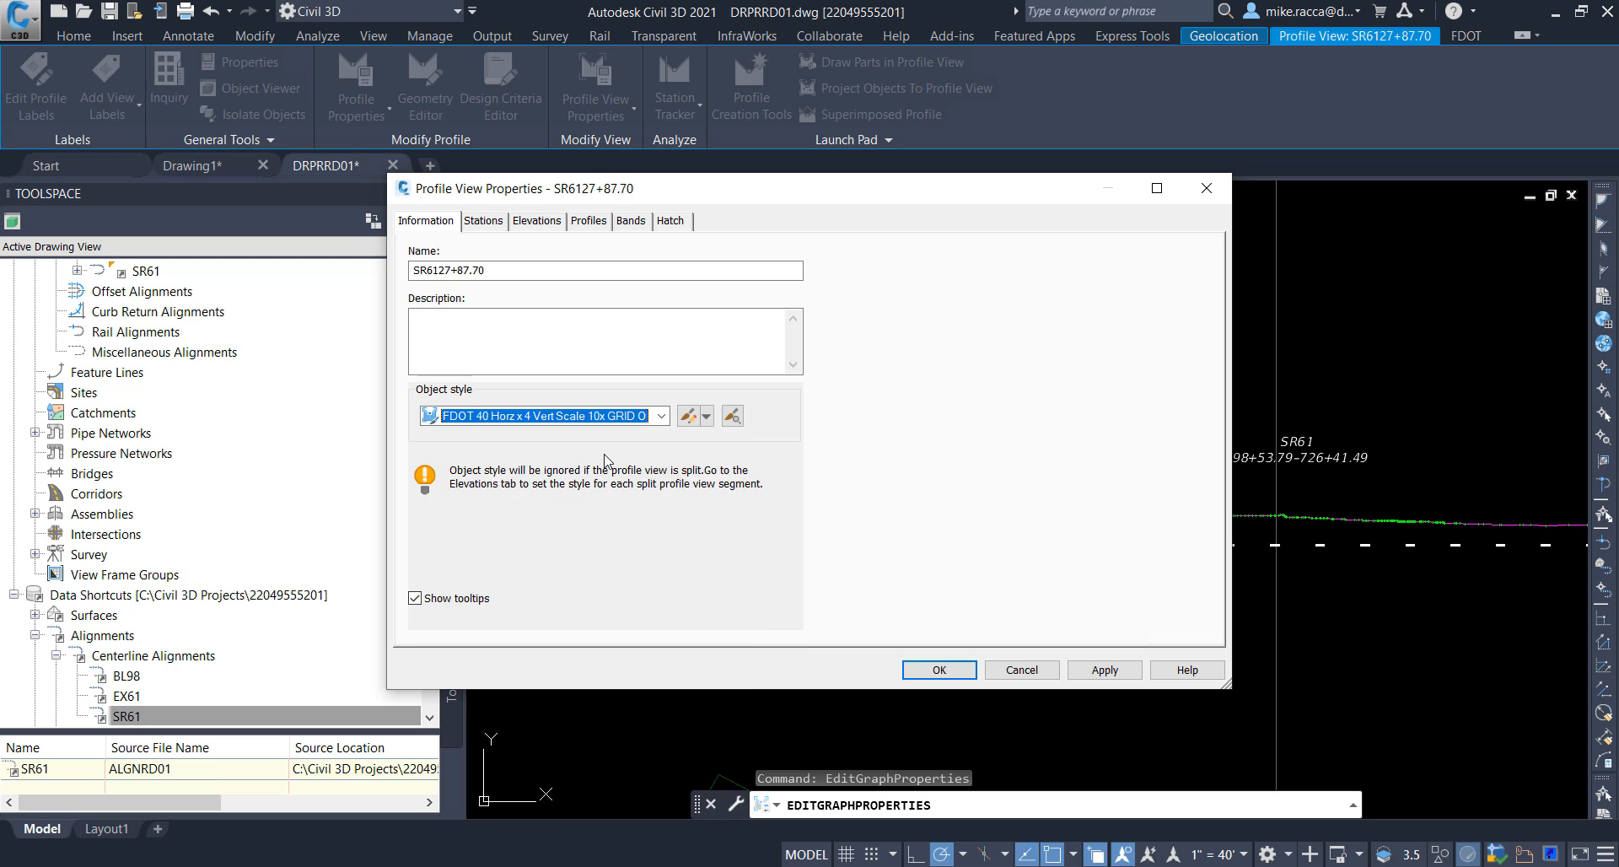
{"action": "left_click", "coordinate": [938, 669]}
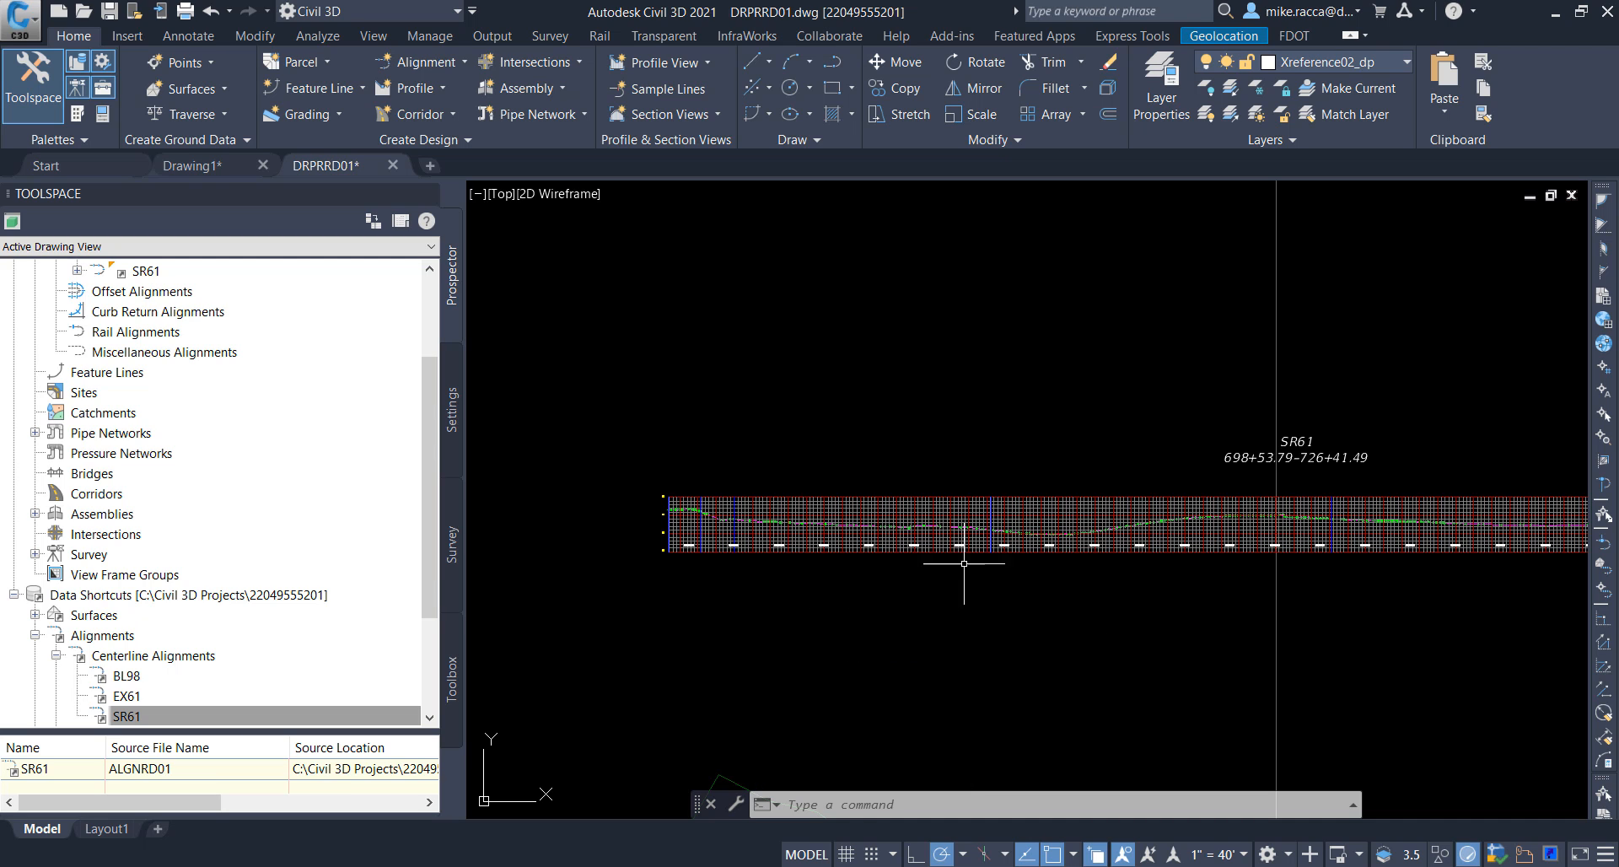
Step: Examine the gridded SR61 profile view for high and low points of the surface profile along the stations
{"action": "scroll", "coordinate": [970, 564], "scroll_direction": "up", "scroll_amount": 4}
{"action": "scroll", "coordinate": [979, 563], "scroll_direction": "up", "scroll_amount": 4}
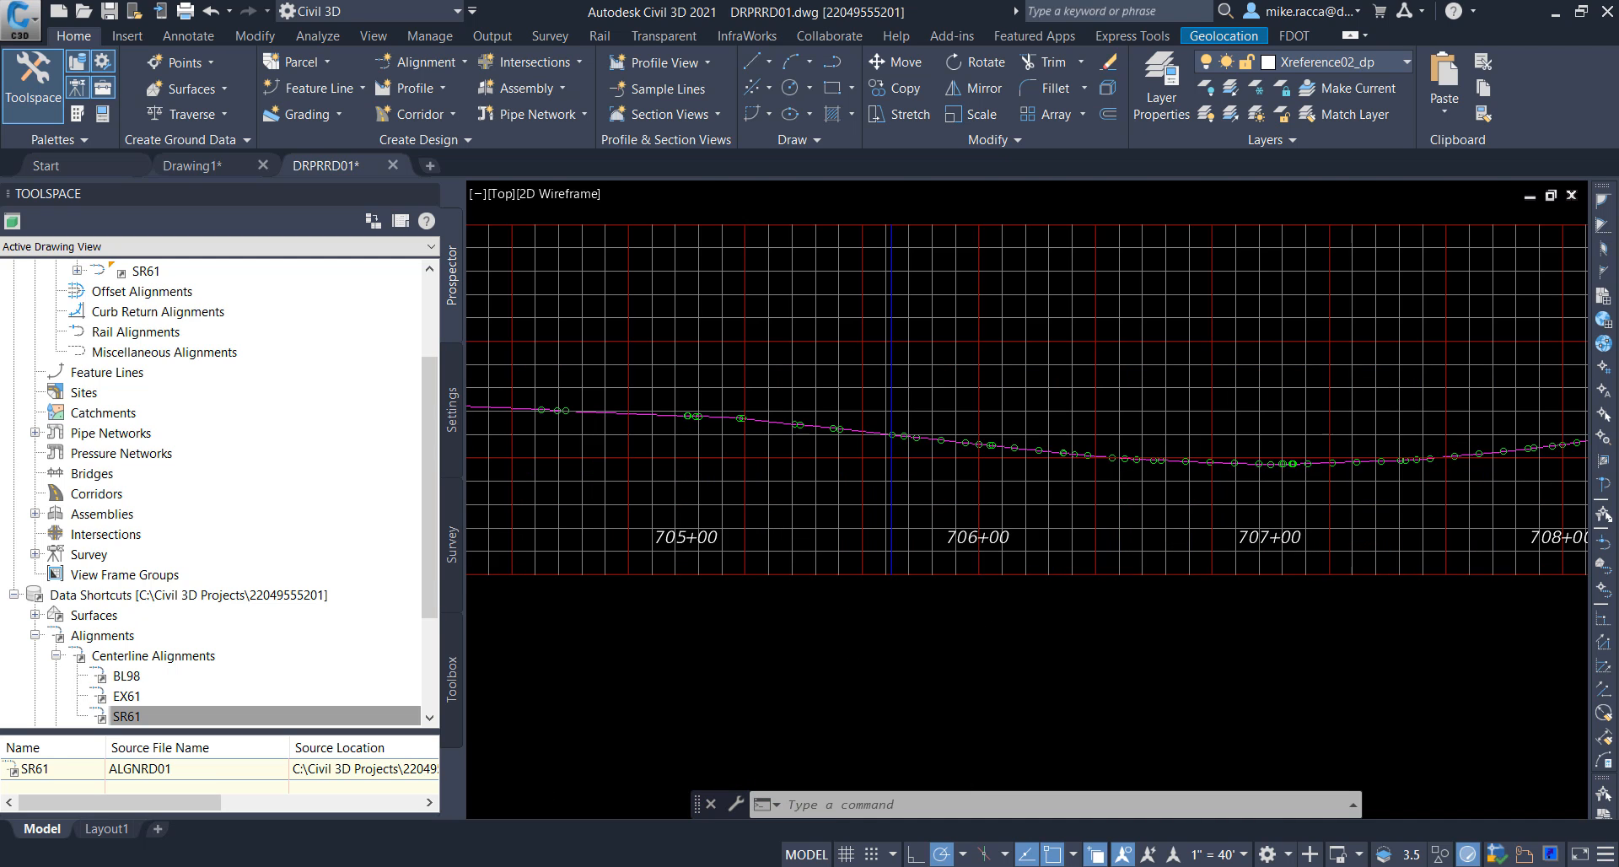
{"action": "scroll", "coordinate": [987, 590], "scroll_direction": "up", "scroll_amount": 4}
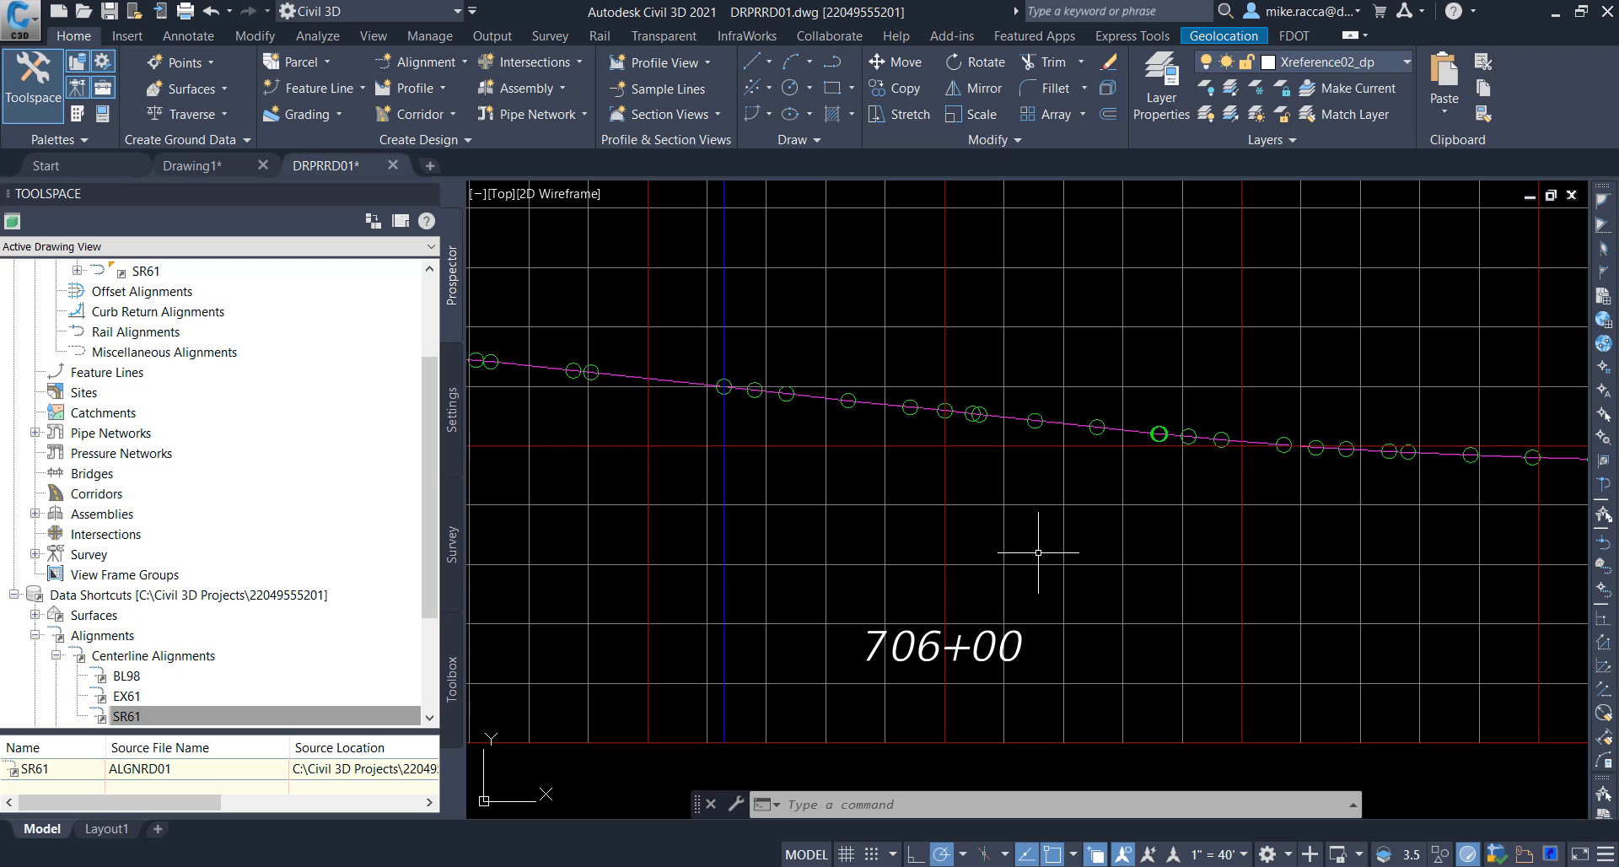
{"action": "middle_click_drag", "start_coordinate": [1104, 558], "coordinate": [882, 590]}
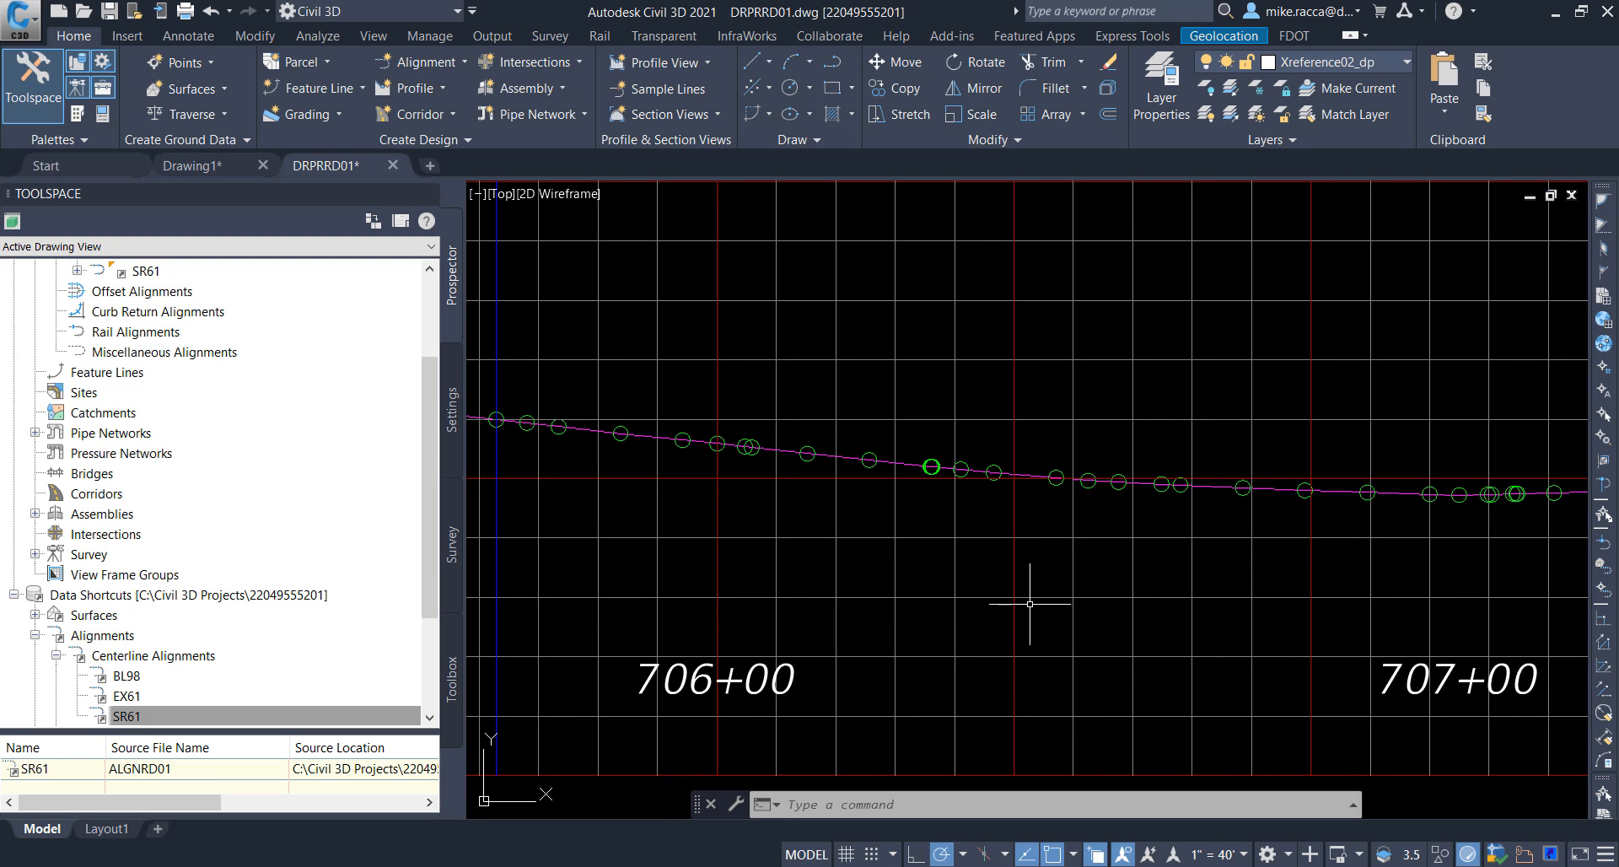
{"action": "scroll", "coordinate": [1030, 604], "scroll_direction": "down", "scroll_amount": 2}
{"action": "middle_click_drag", "start_coordinate": [1114, 531], "coordinate": [749, 507]}
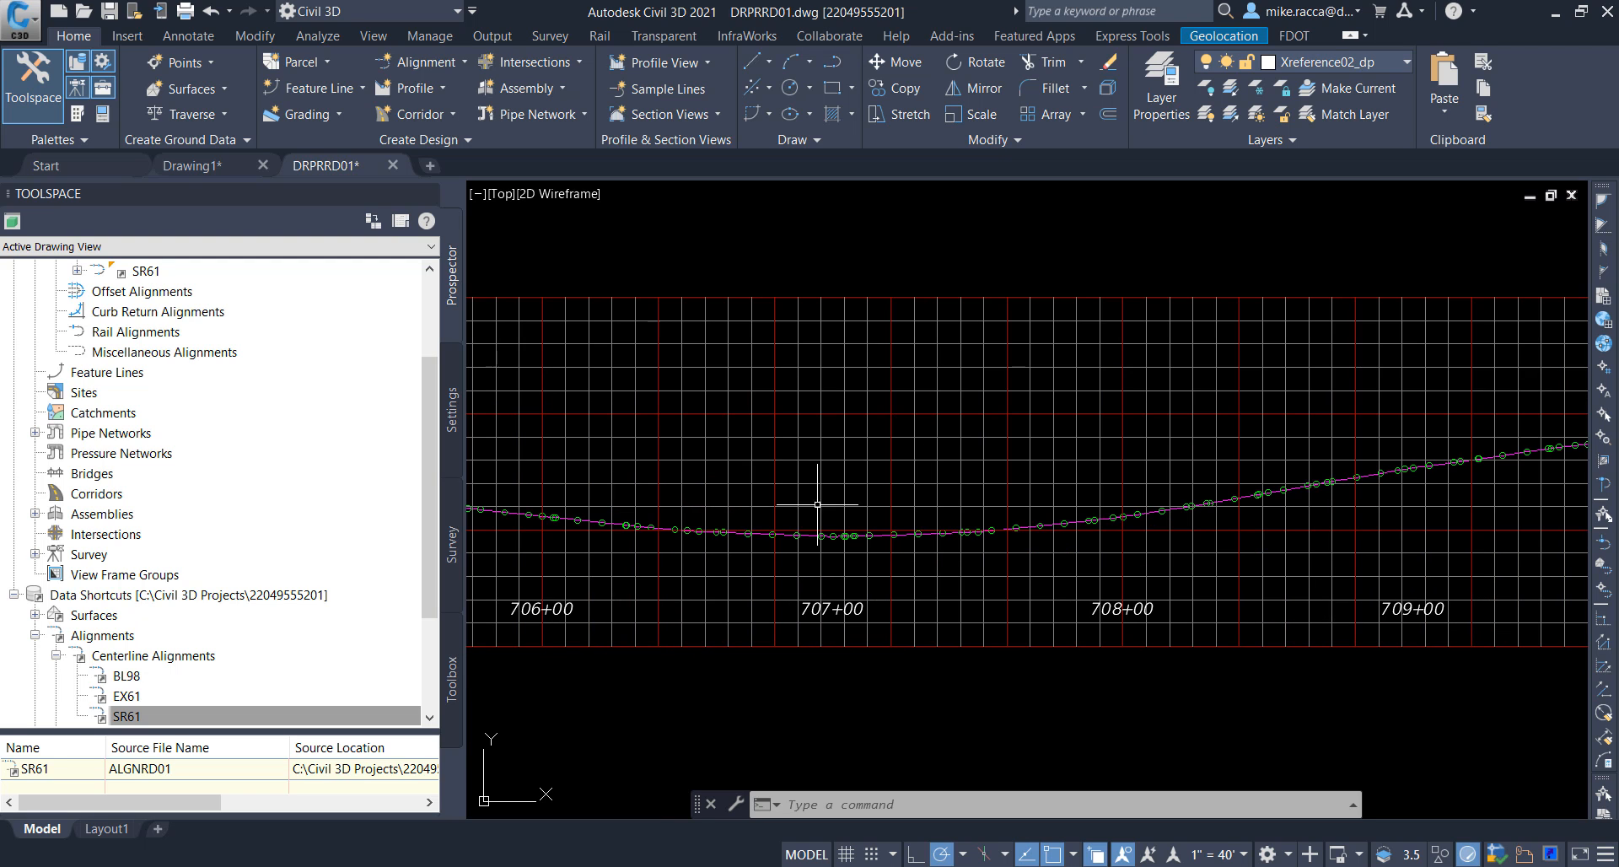
{"action": "scroll", "coordinate": [1122, 469], "scroll_direction": "down", "scroll_amount": 2}
{"action": "middle_click_drag", "start_coordinate": [1201, 462], "coordinate": [702, 489]}
{"action": "middle_click_drag", "start_coordinate": [1156, 472], "coordinate": [742, 524]}
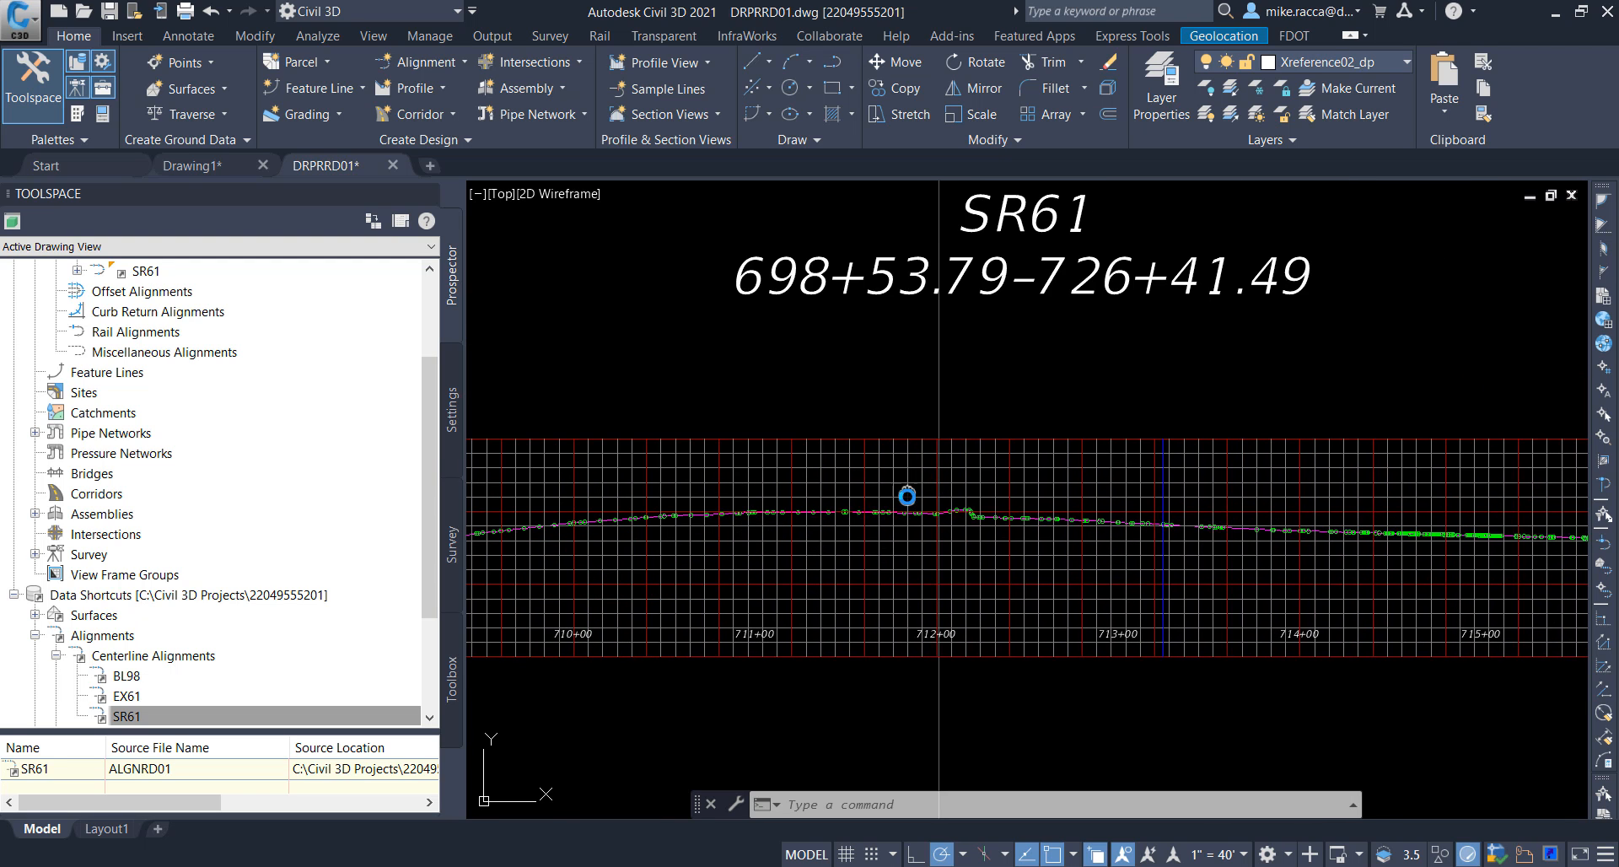
{"action": "scroll", "coordinate": [976, 542], "scroll_direction": "up", "scroll_amount": 3}
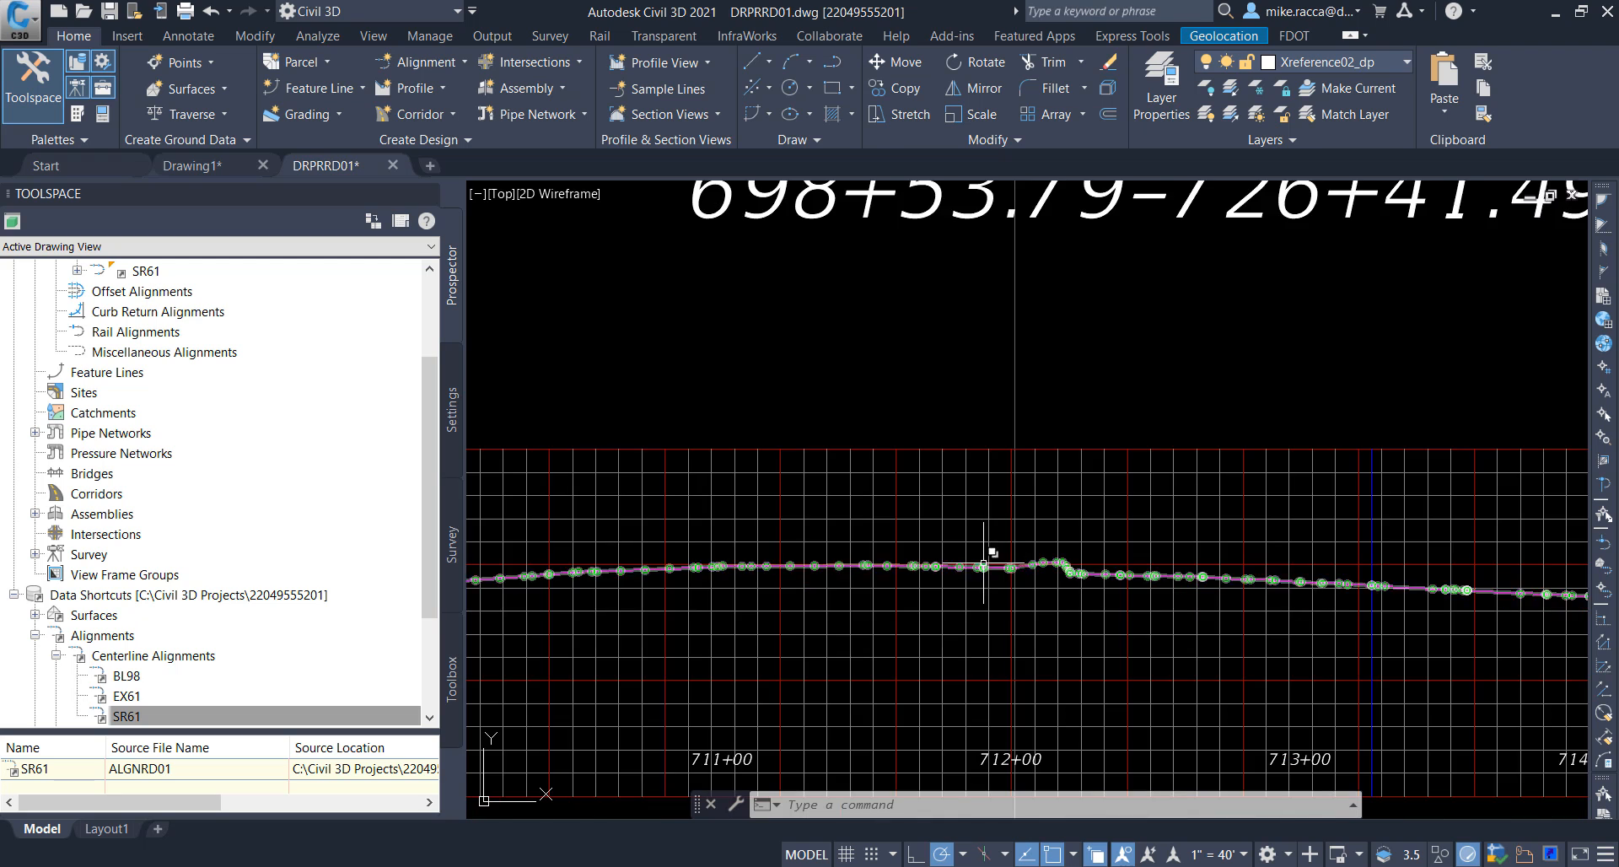
{"action": "mouse_move", "coordinate": [983, 564]}
{"action": "middle_mouse_down"}
{"action": "mouse_move", "coordinate": [1103, 480]}
{"action": "mouse_move", "coordinate": [1001, 517]}
{"action": "middle_mouse_up"}
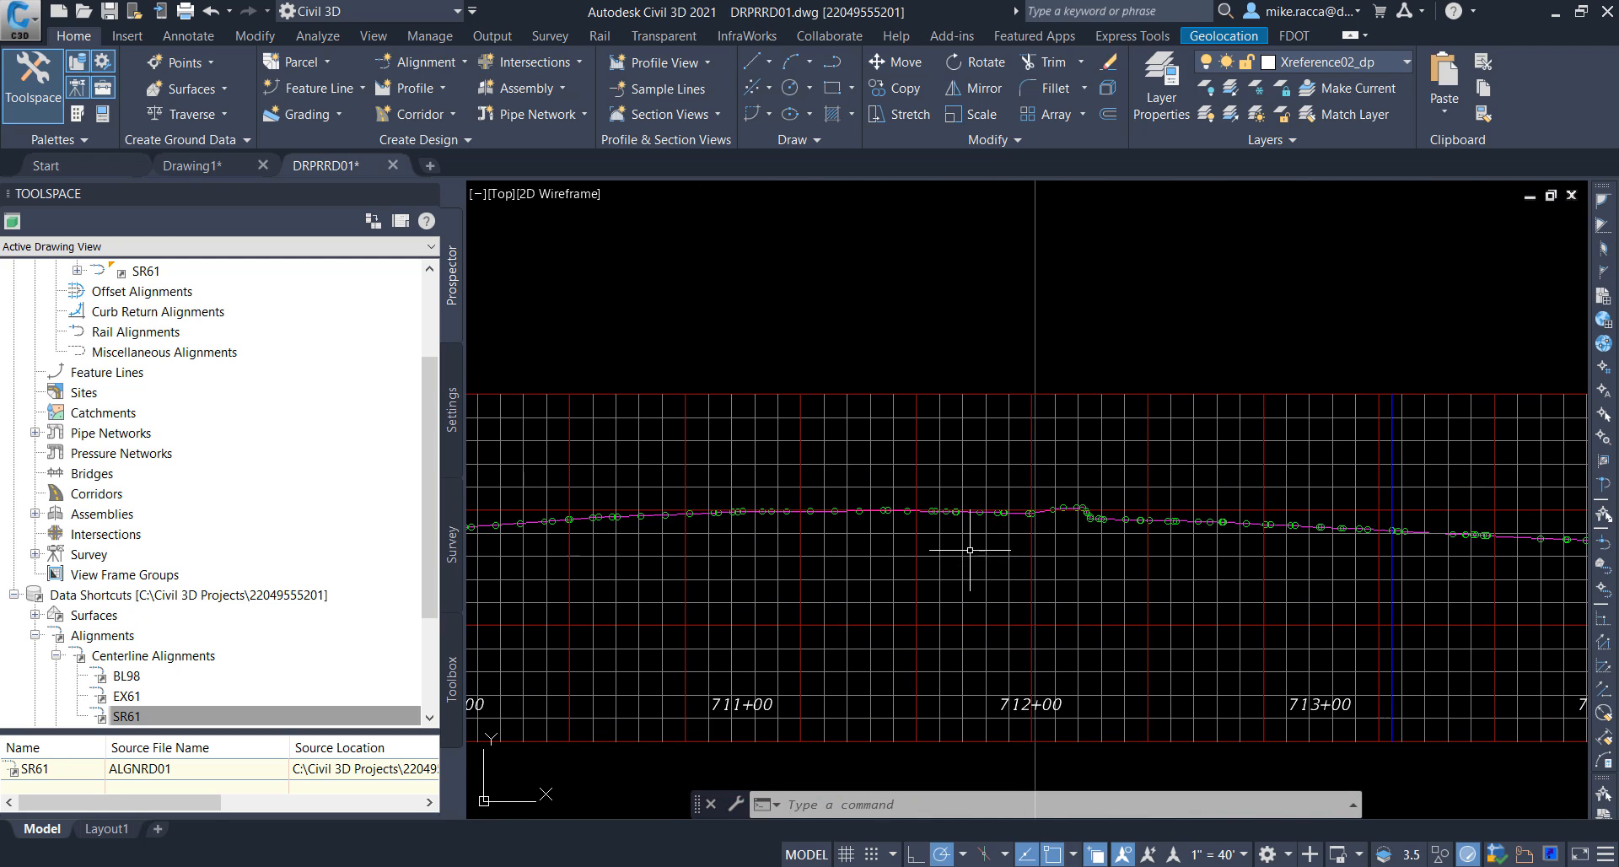
{"action": "mouse_move", "coordinate": [992, 570]}
{"action": "scroll", "coordinate": [959, 545], "scroll_direction": "down", "scroll_amount": 2}
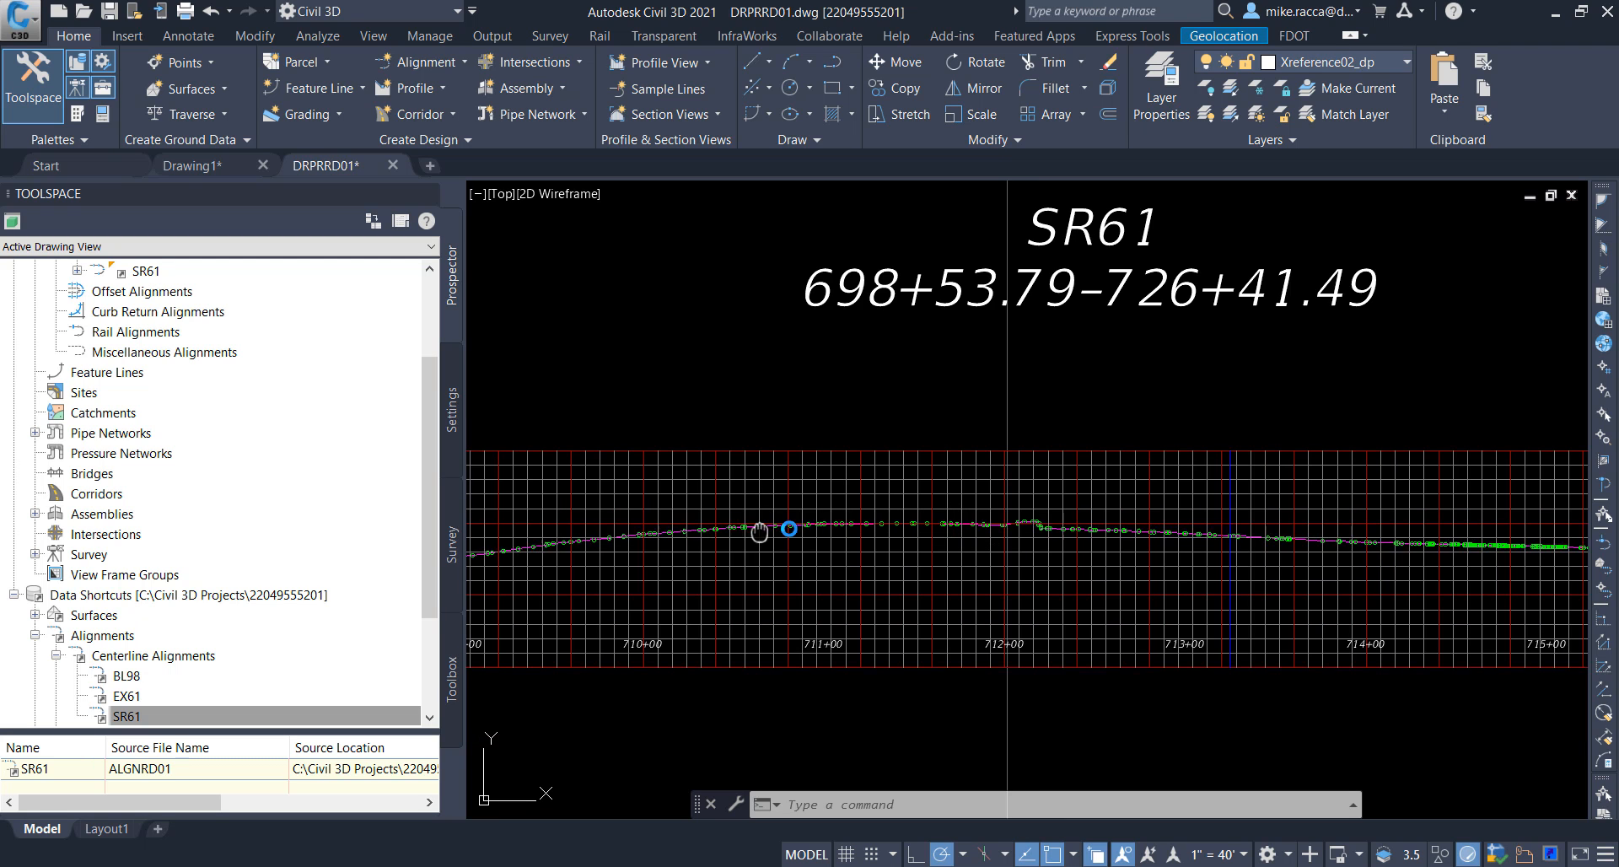
{"action": "middle_click_drag", "start_coordinate": [760, 532], "coordinate": [1276, 506]}
{"action": "middle_click_drag", "start_coordinate": [805, 518], "coordinate": [1164, 517]}
{"action": "middle_click_drag", "start_coordinate": [946, 556], "coordinate": [1000, 554]}
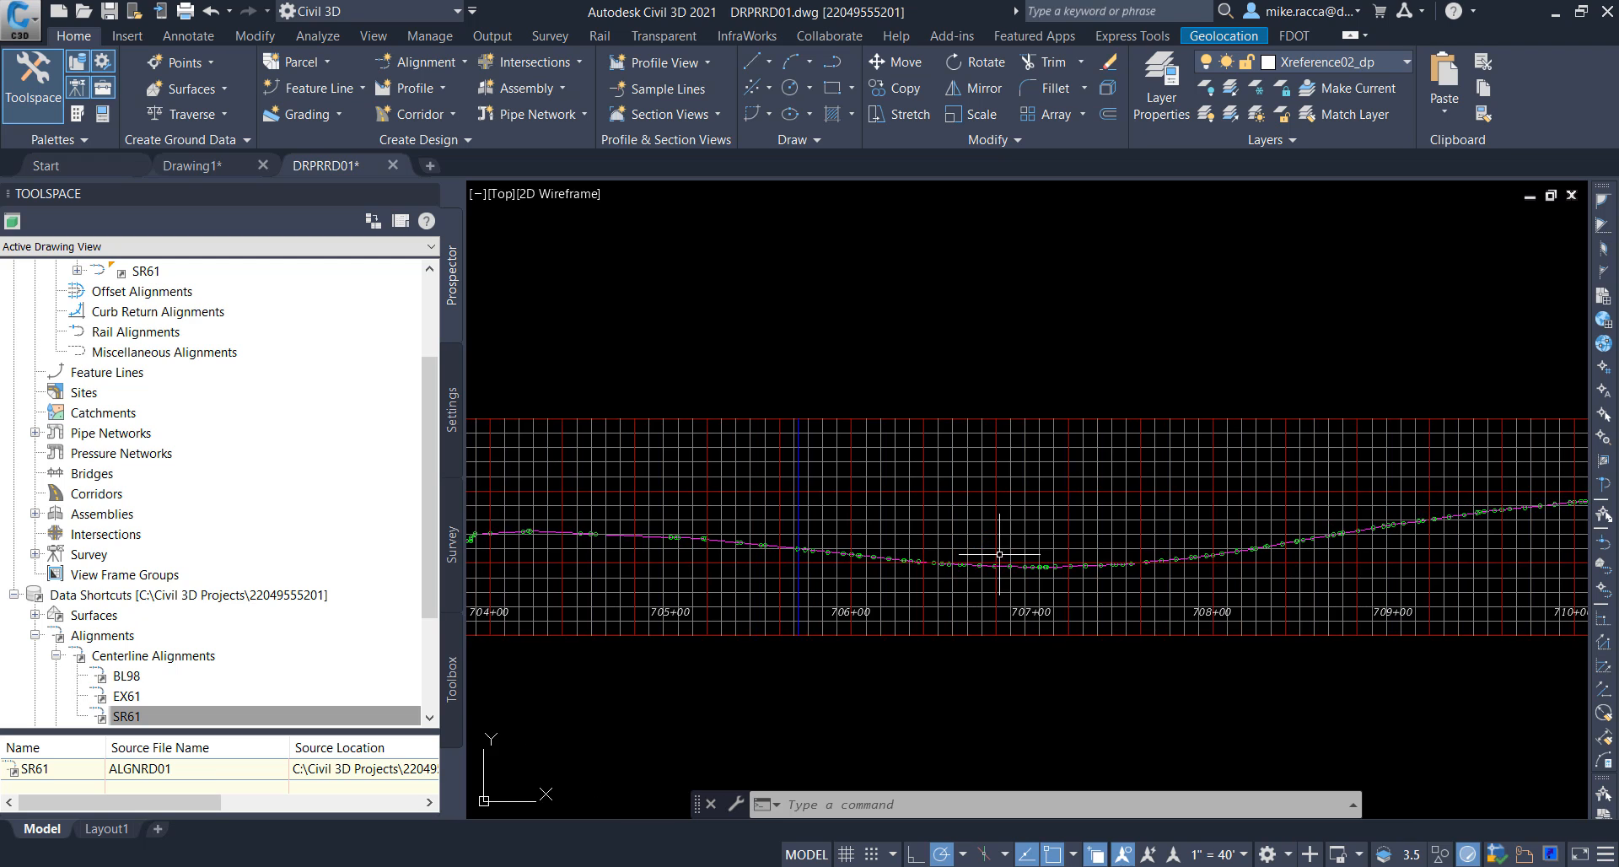
{"action": "scroll", "coordinate": [999, 554], "scroll_direction": "up", "scroll_amount": 5}
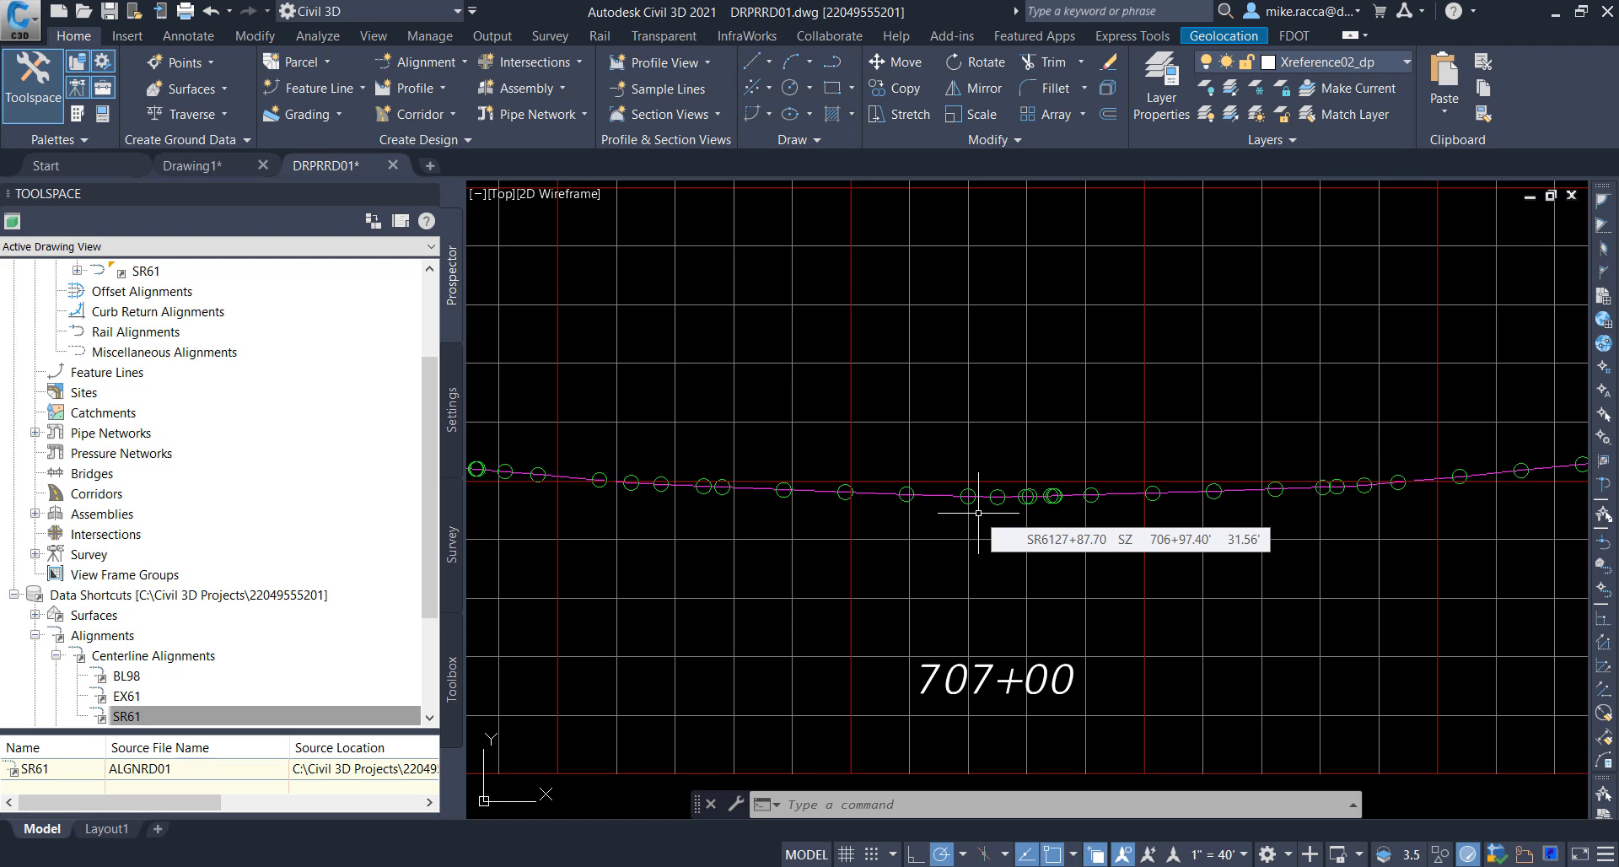
Step: Inspect the SR61 plan and its surface slope arrows around station 707
{"action": "scroll", "coordinate": [978, 512], "scroll_direction": "down", "scroll_amount": 8}
{"action": "middle_click_drag", "start_coordinate": [919, 523], "coordinate": [1113, 334]}
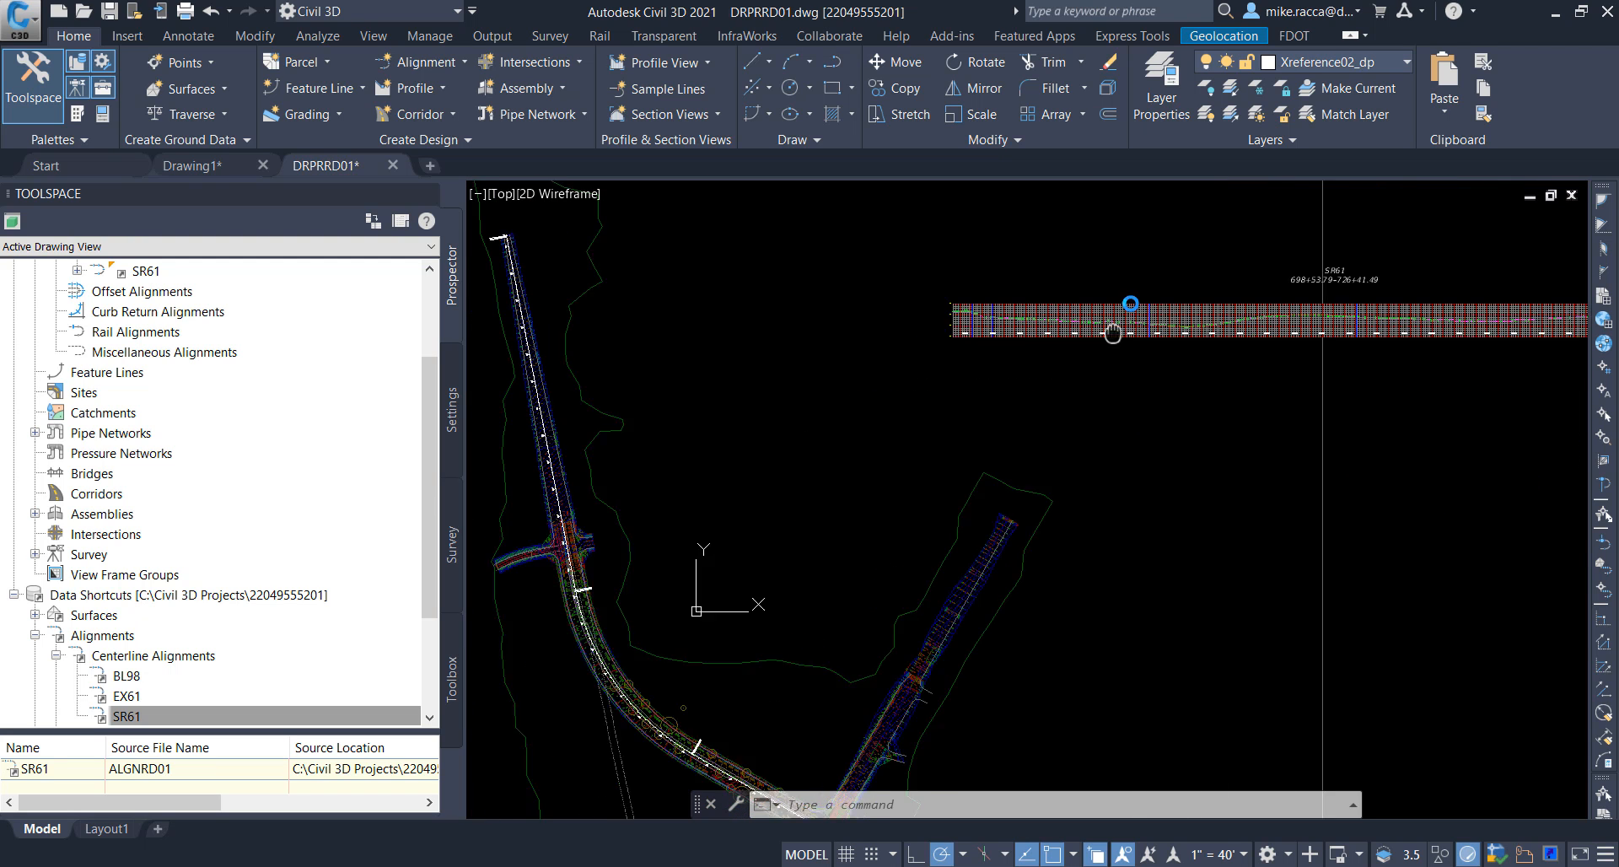
{"action": "scroll", "coordinate": [940, 515], "scroll_direction": "up", "scroll_amount": 8}
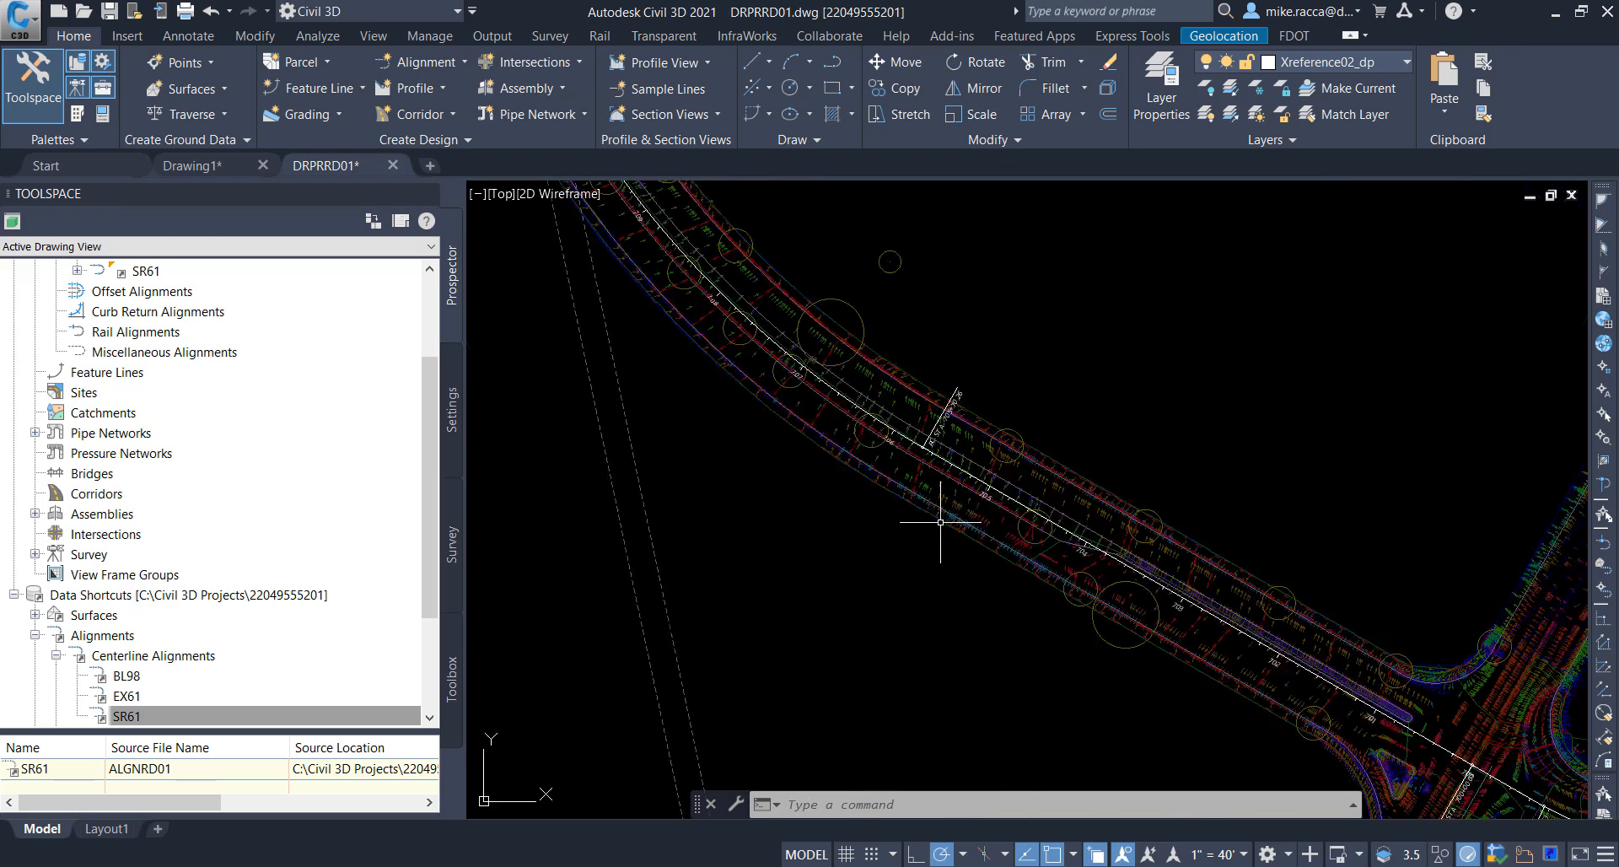
{"action": "scroll", "coordinate": [941, 522], "scroll_direction": "up", "scroll_amount": 2}
{"action": "scroll", "coordinate": [958, 445], "scroll_direction": "up", "scroll_amount": 2}
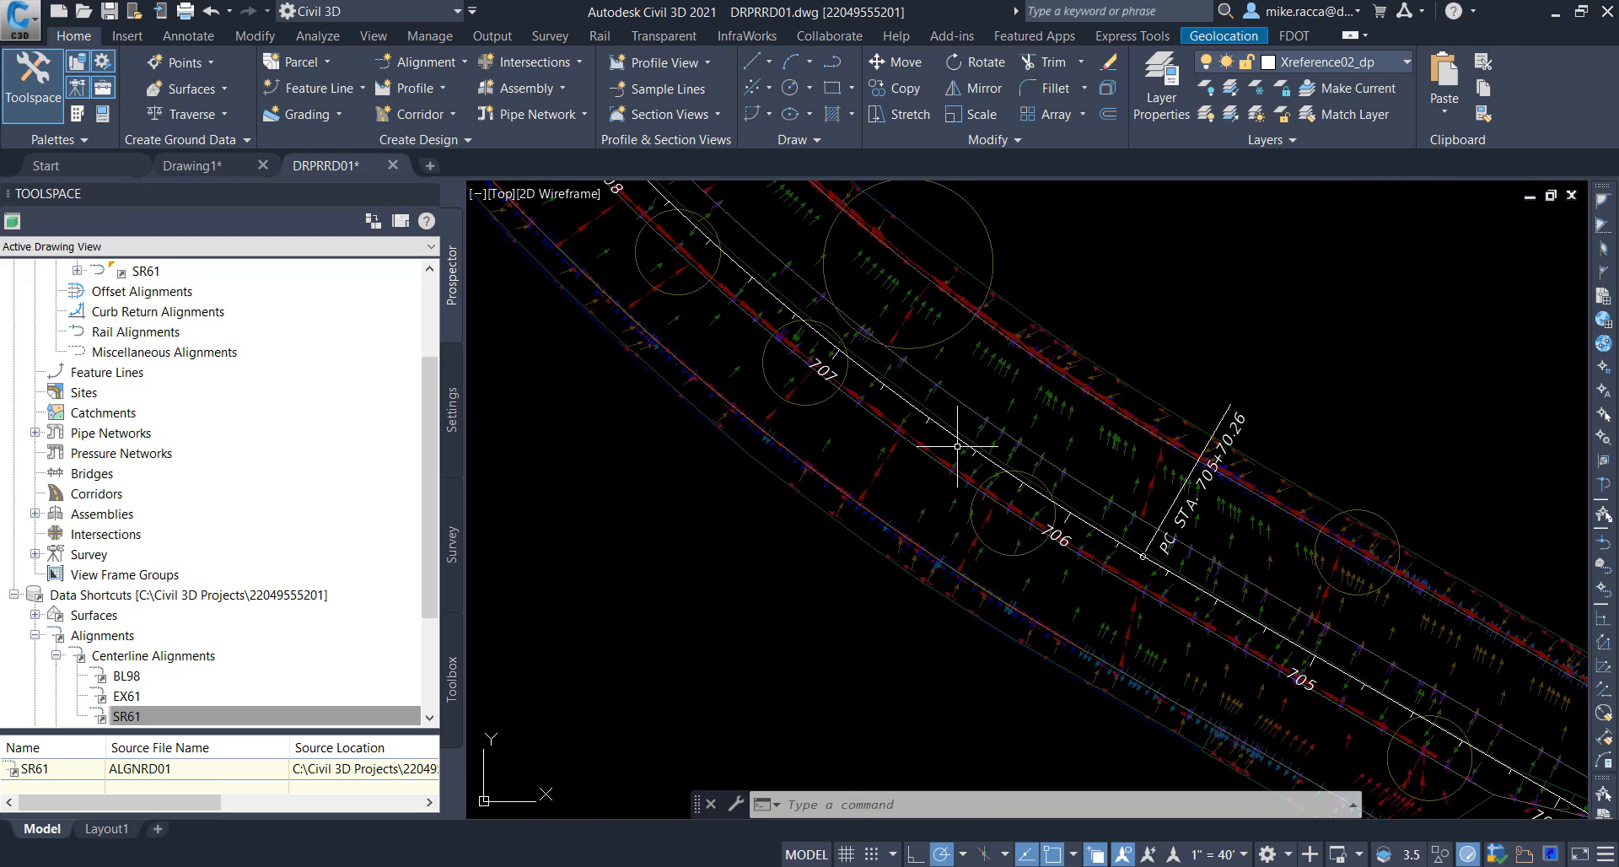
{"action": "scroll", "coordinate": [957, 445], "scroll_direction": "up", "scroll_amount": 3}
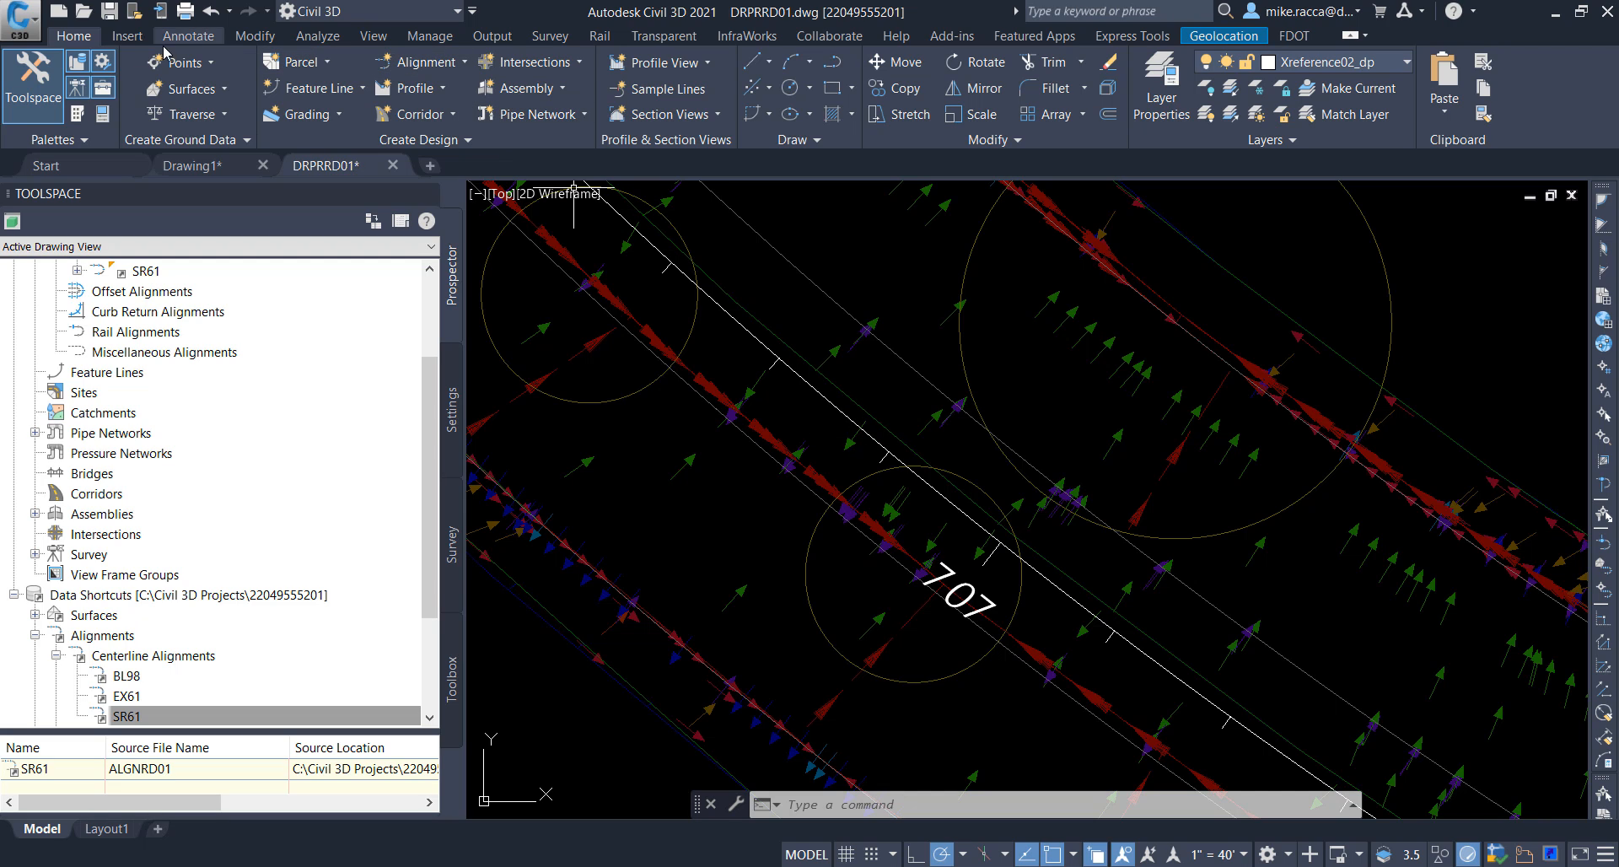
Step: Set the external reference fading to 60
{"action": "left_click", "coordinate": [127, 36]}
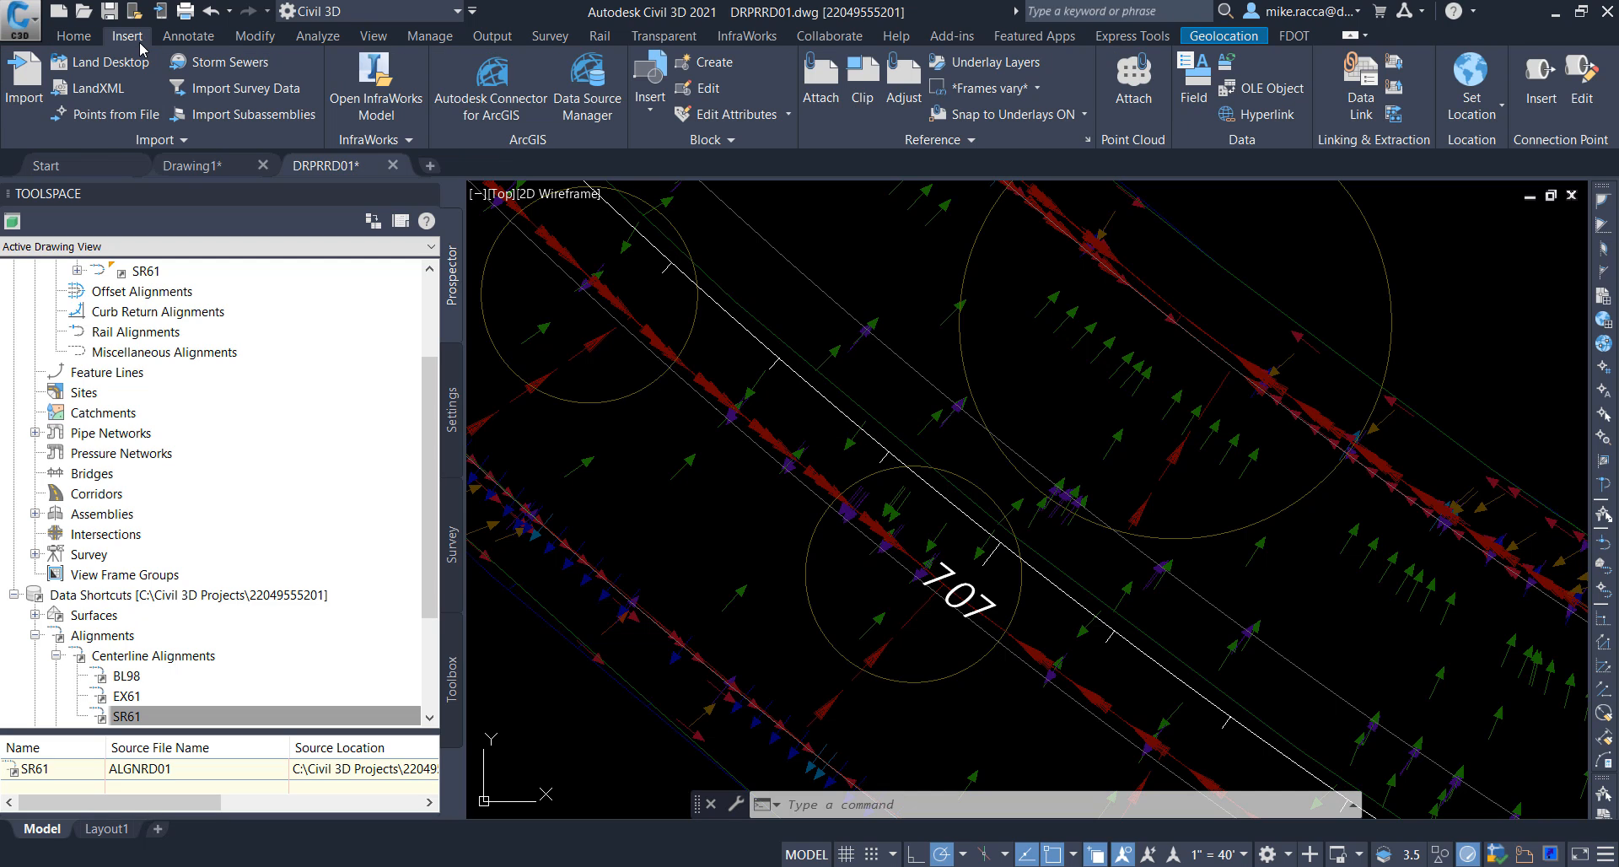
{"action": "left_click", "coordinate": [933, 147]}
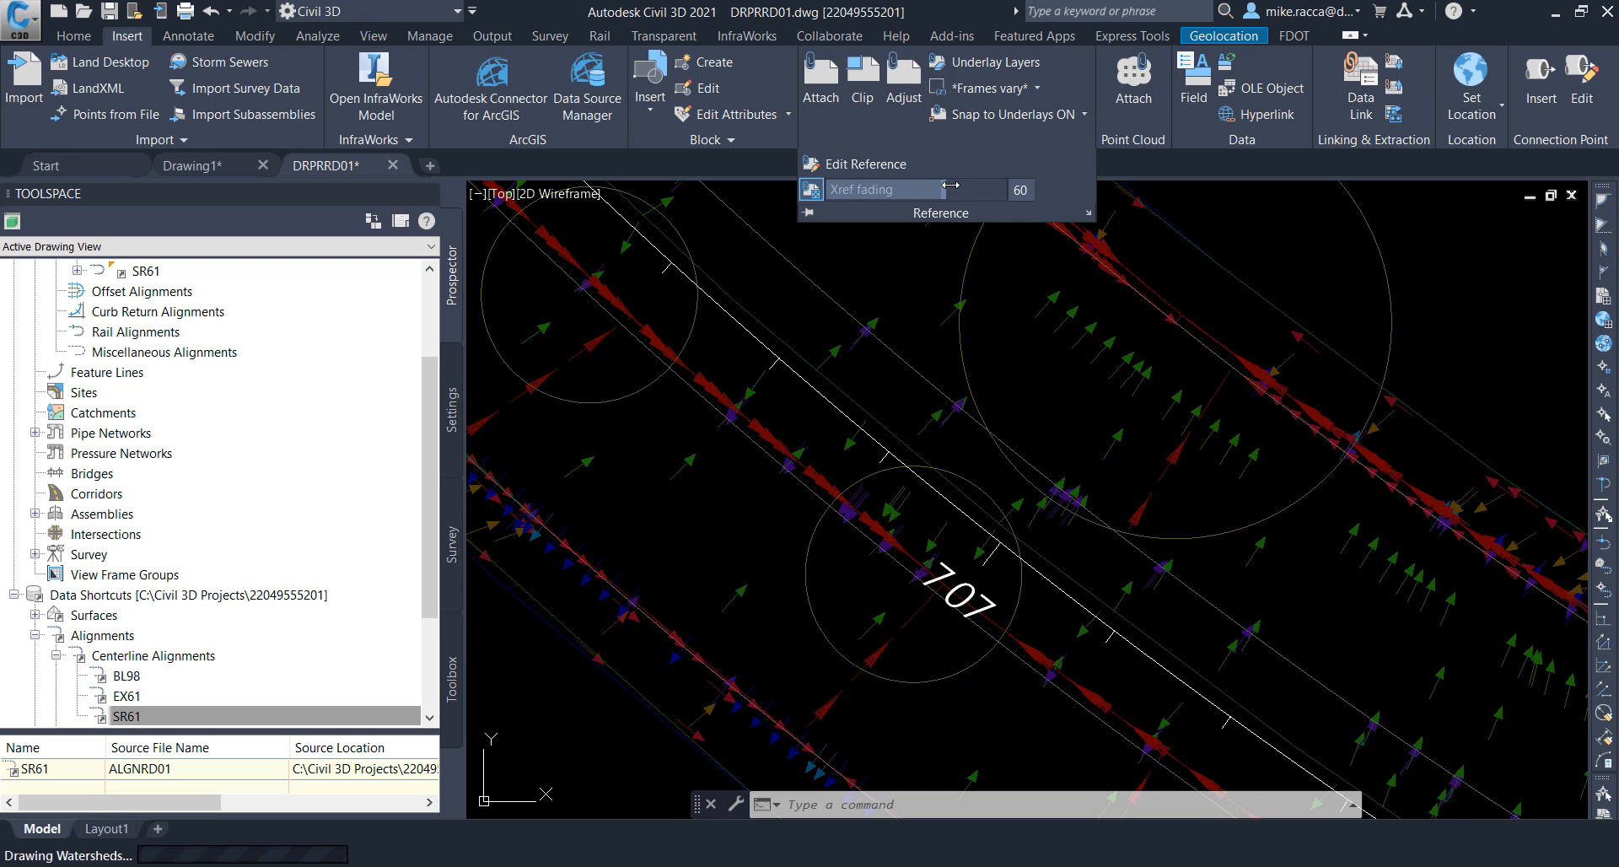
{"action": "left_click", "coordinate": [951, 185]}
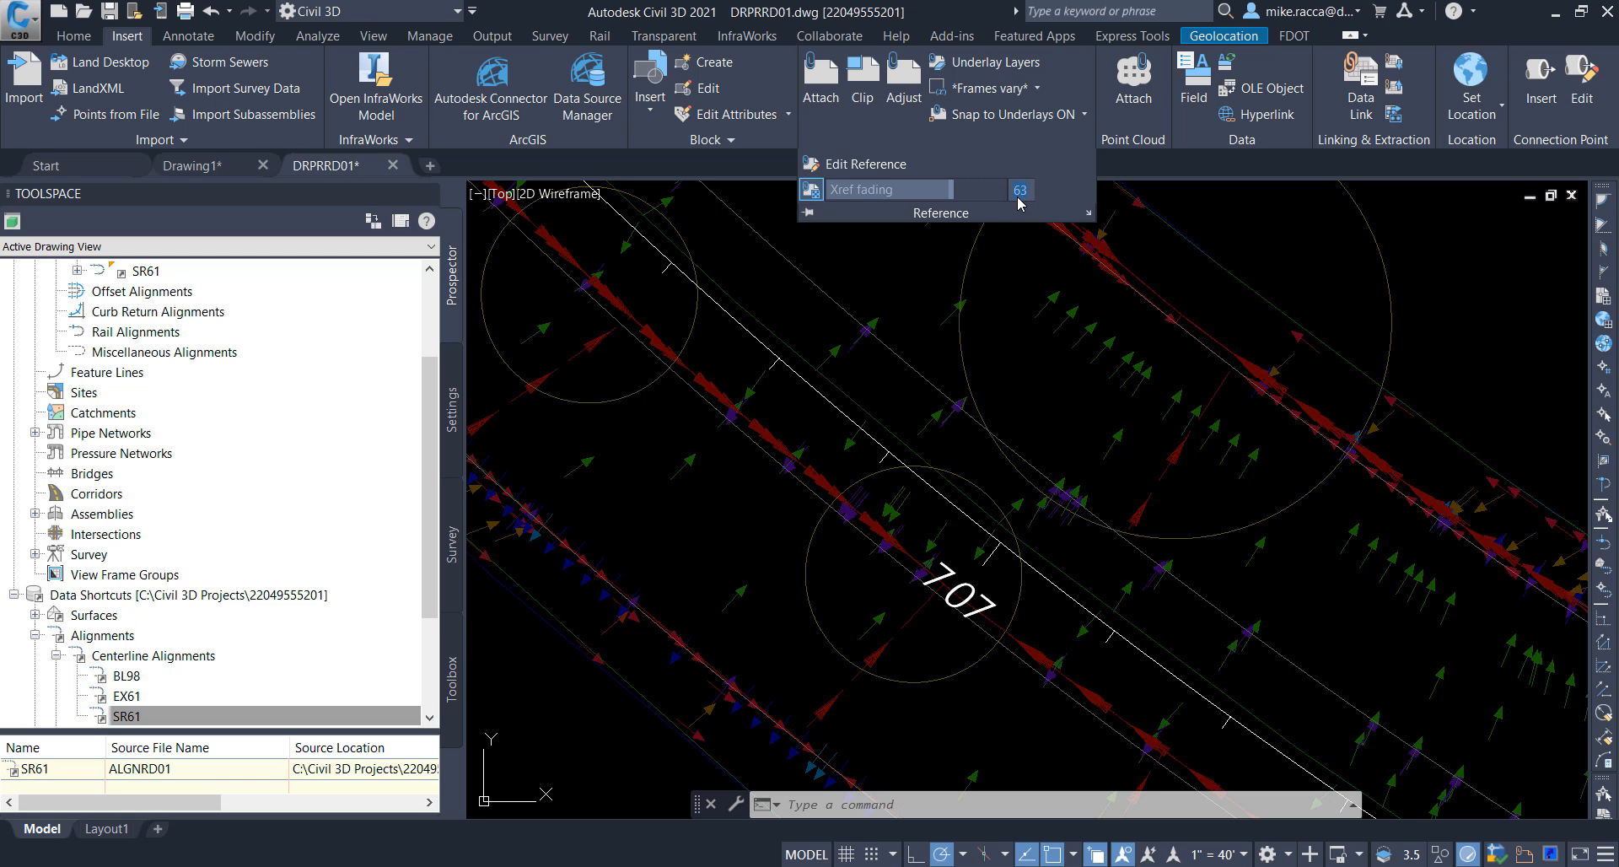
{"action": "type", "text": "60"}
{"action": "key", "text": "Return"}
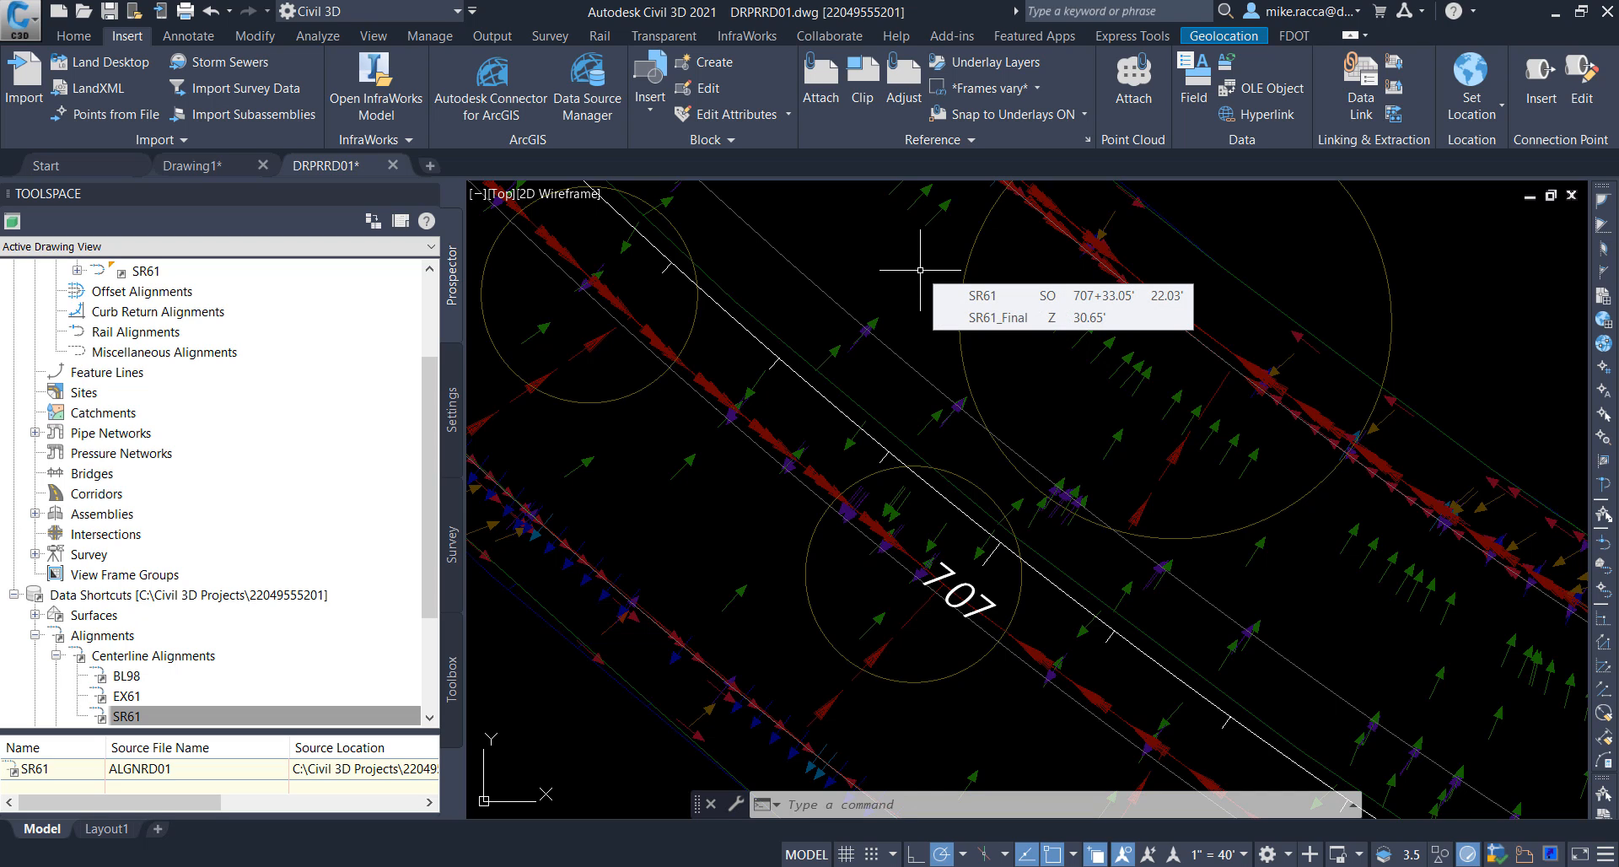
{"action": "mouse_move", "coordinate": [934, 325]}
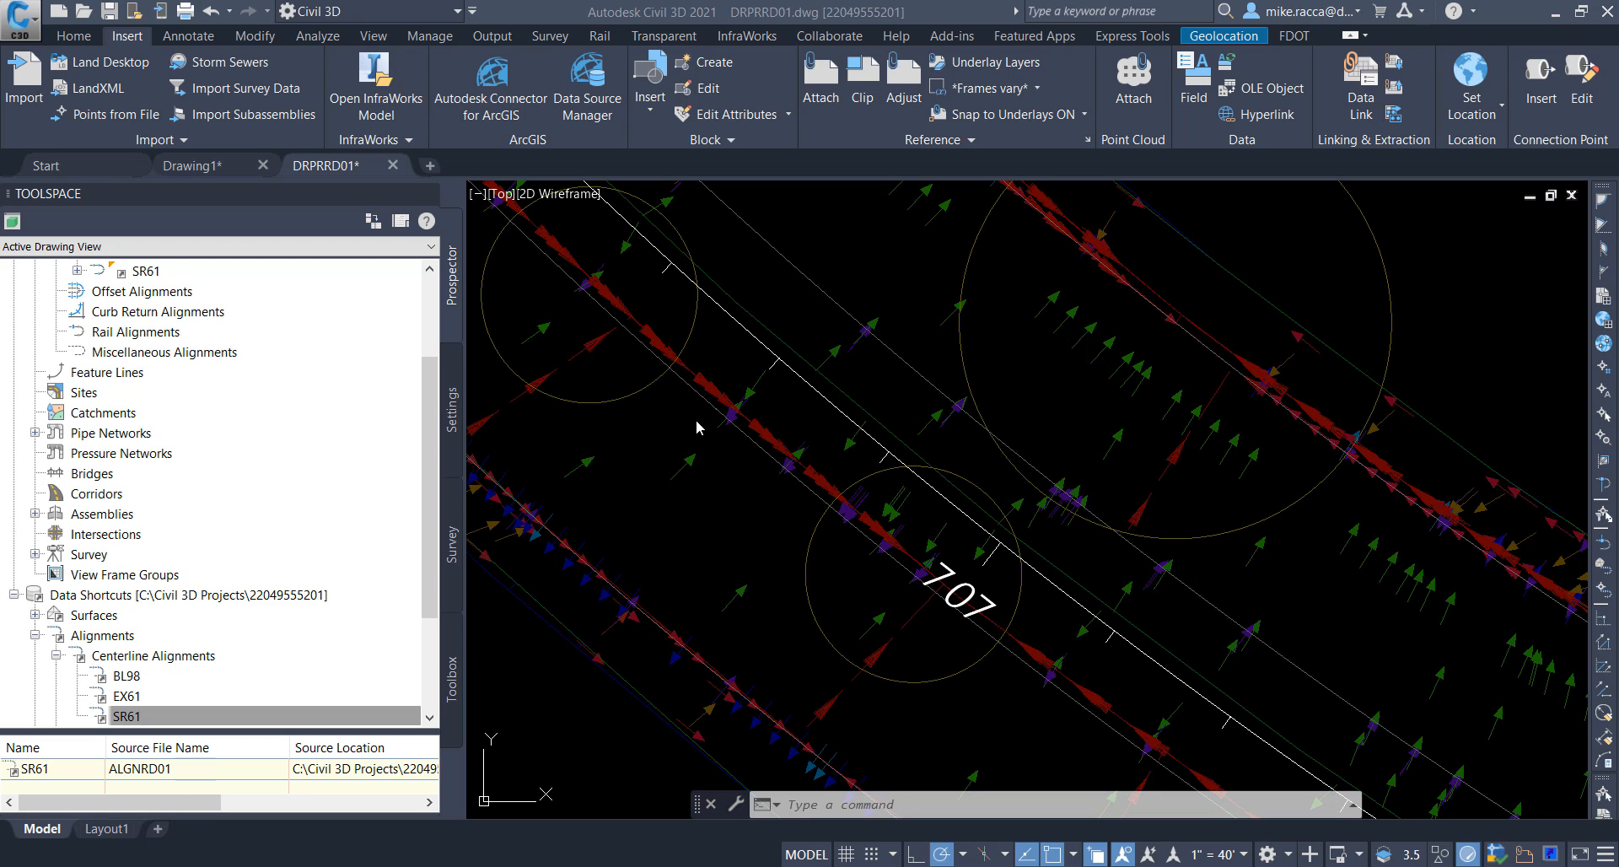
Step: Open the FDOT Structures rule set for editing from the drawing's structure settings
{"action": "left_click", "coordinate": [455, 400]}
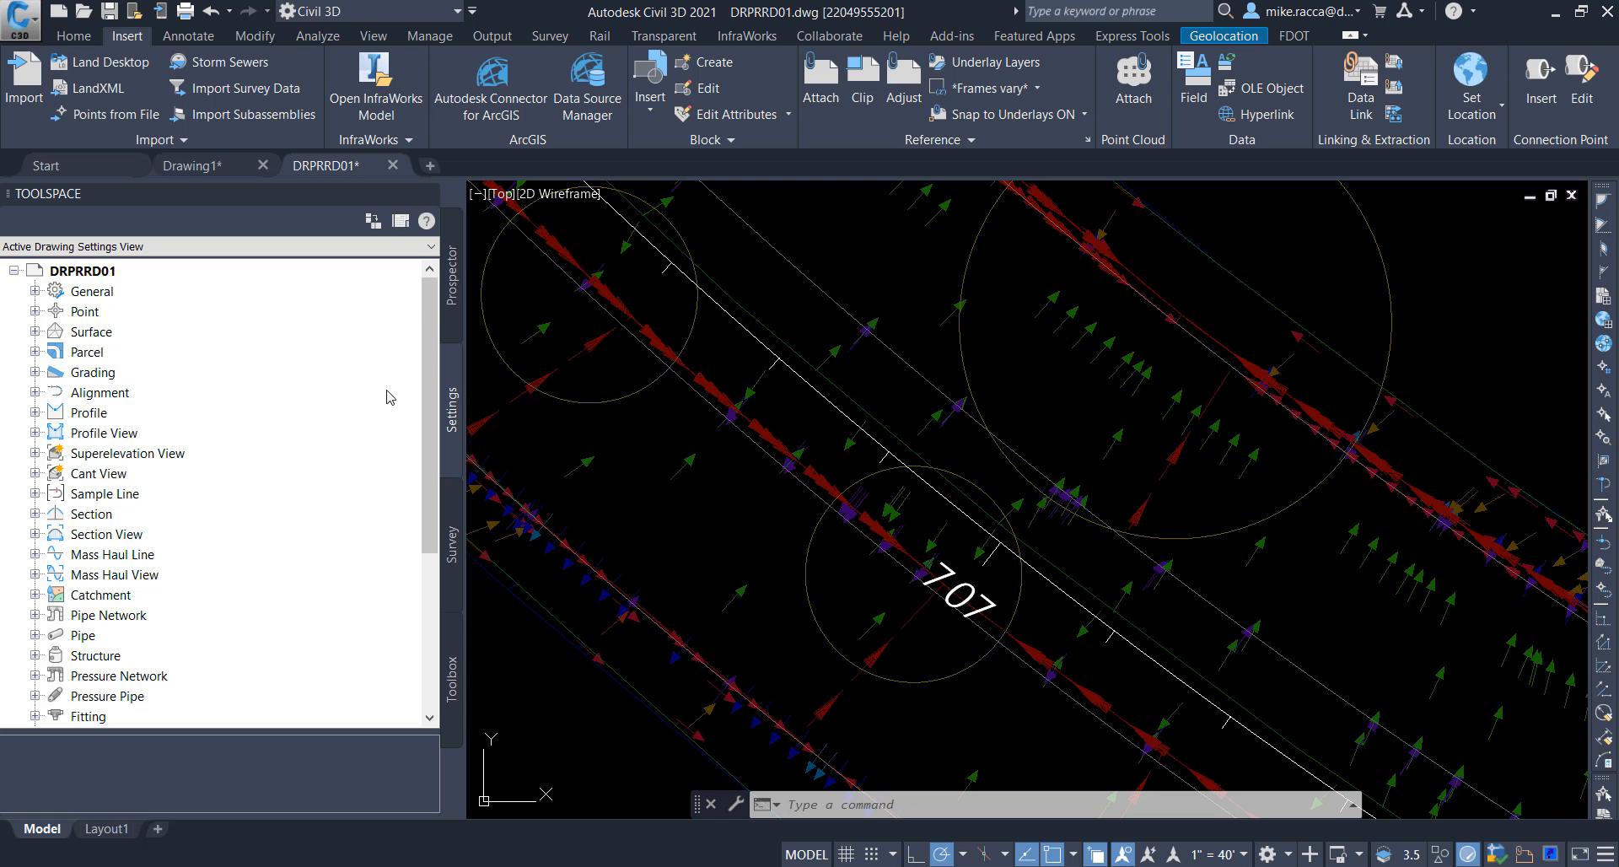
{"action": "scroll", "coordinate": [133, 482], "scroll_direction": "down", "scroll_amount": 3}
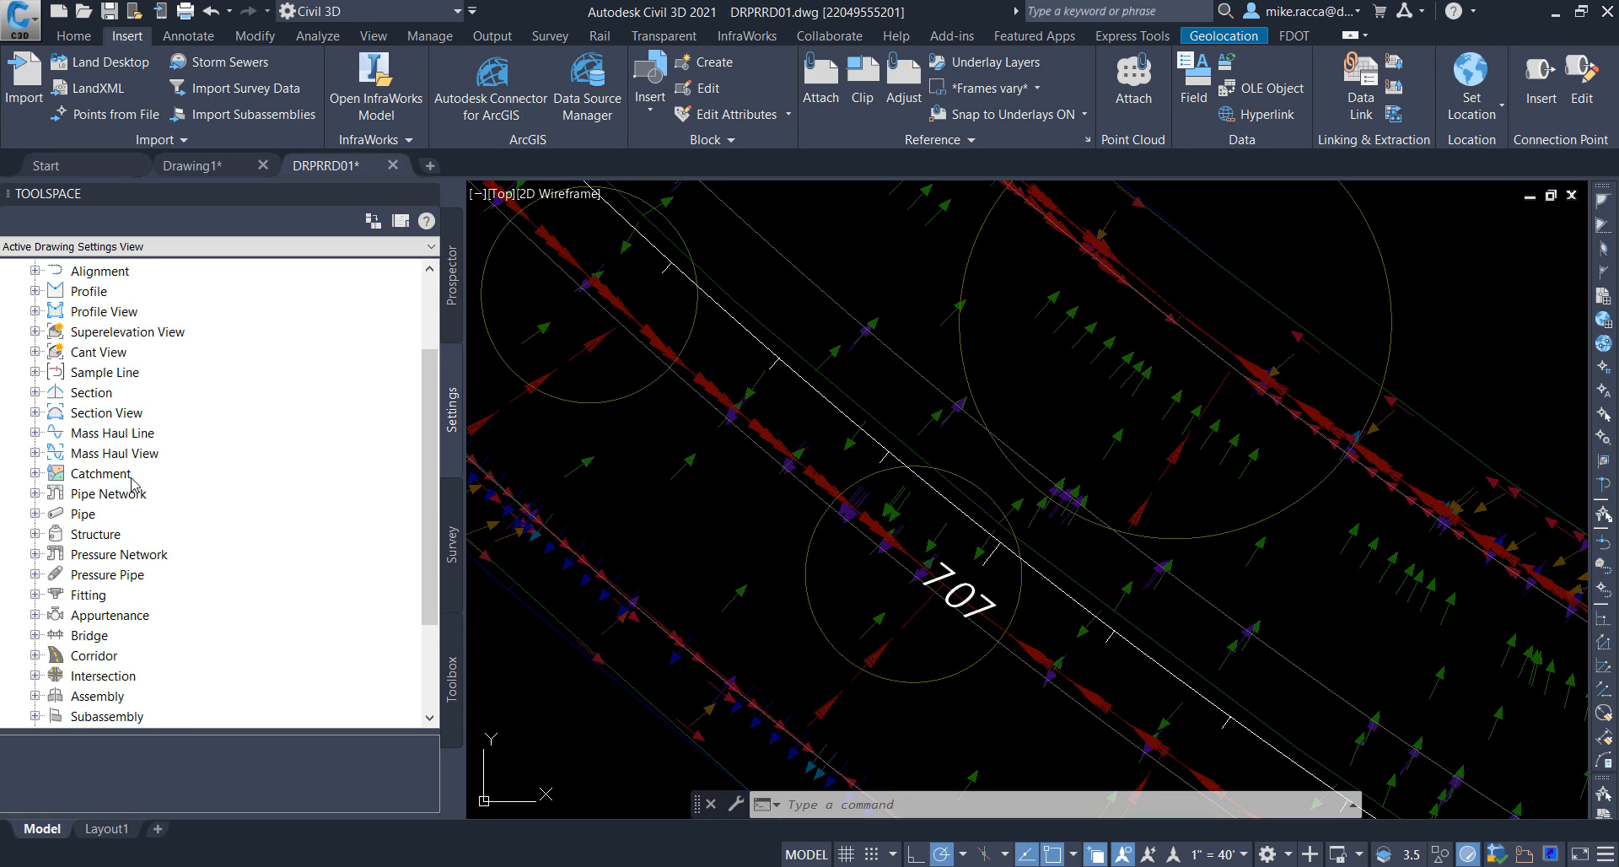
{"action": "left_click", "coordinate": [37, 476]}
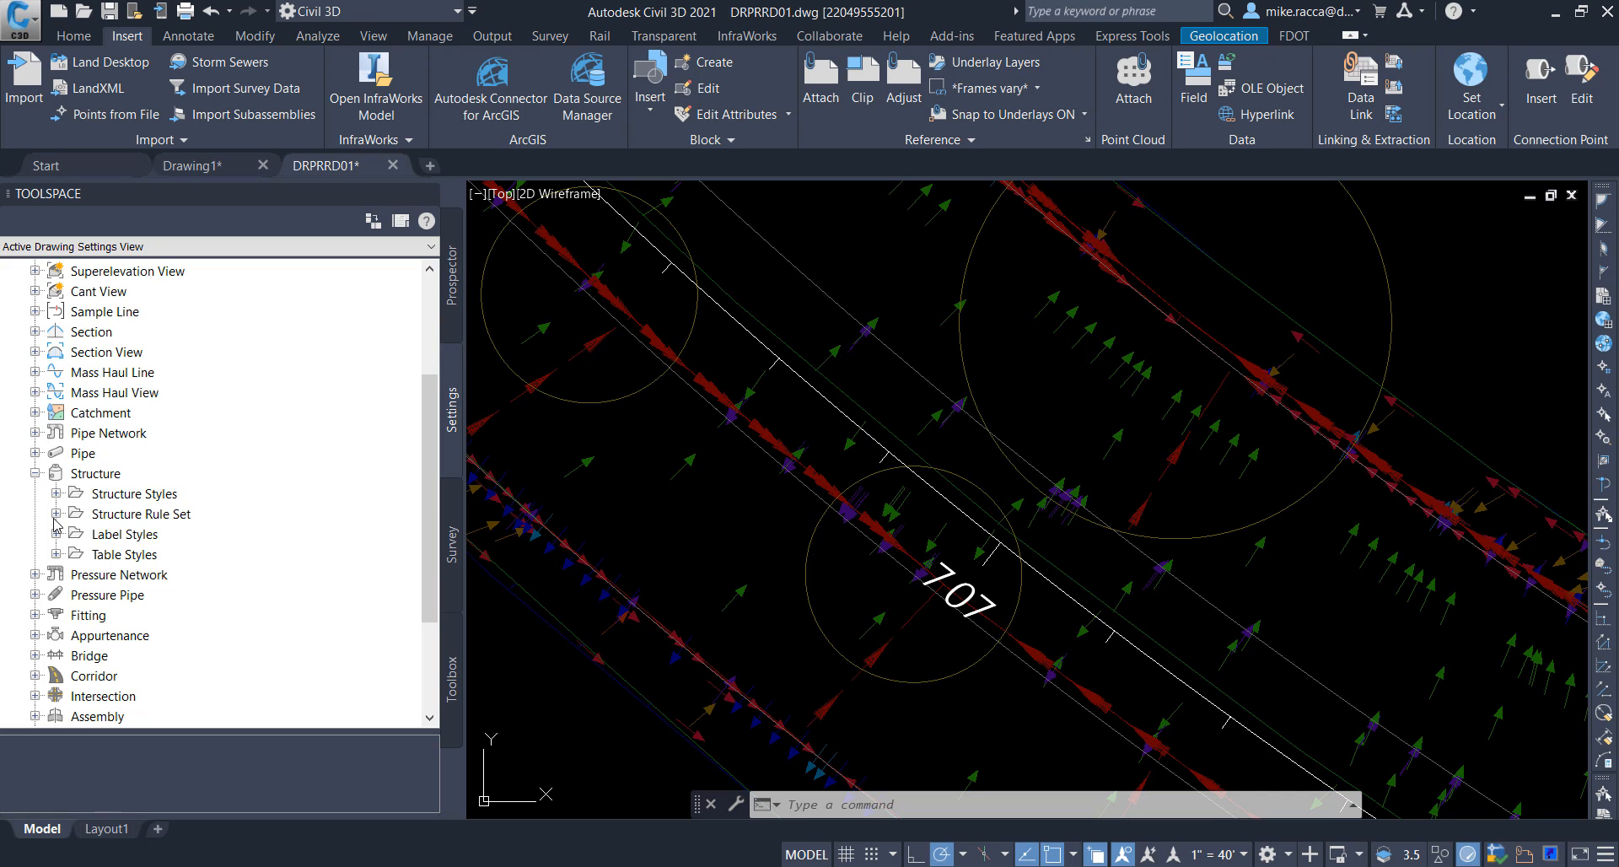
{"action": "left_click", "coordinate": [56, 513]}
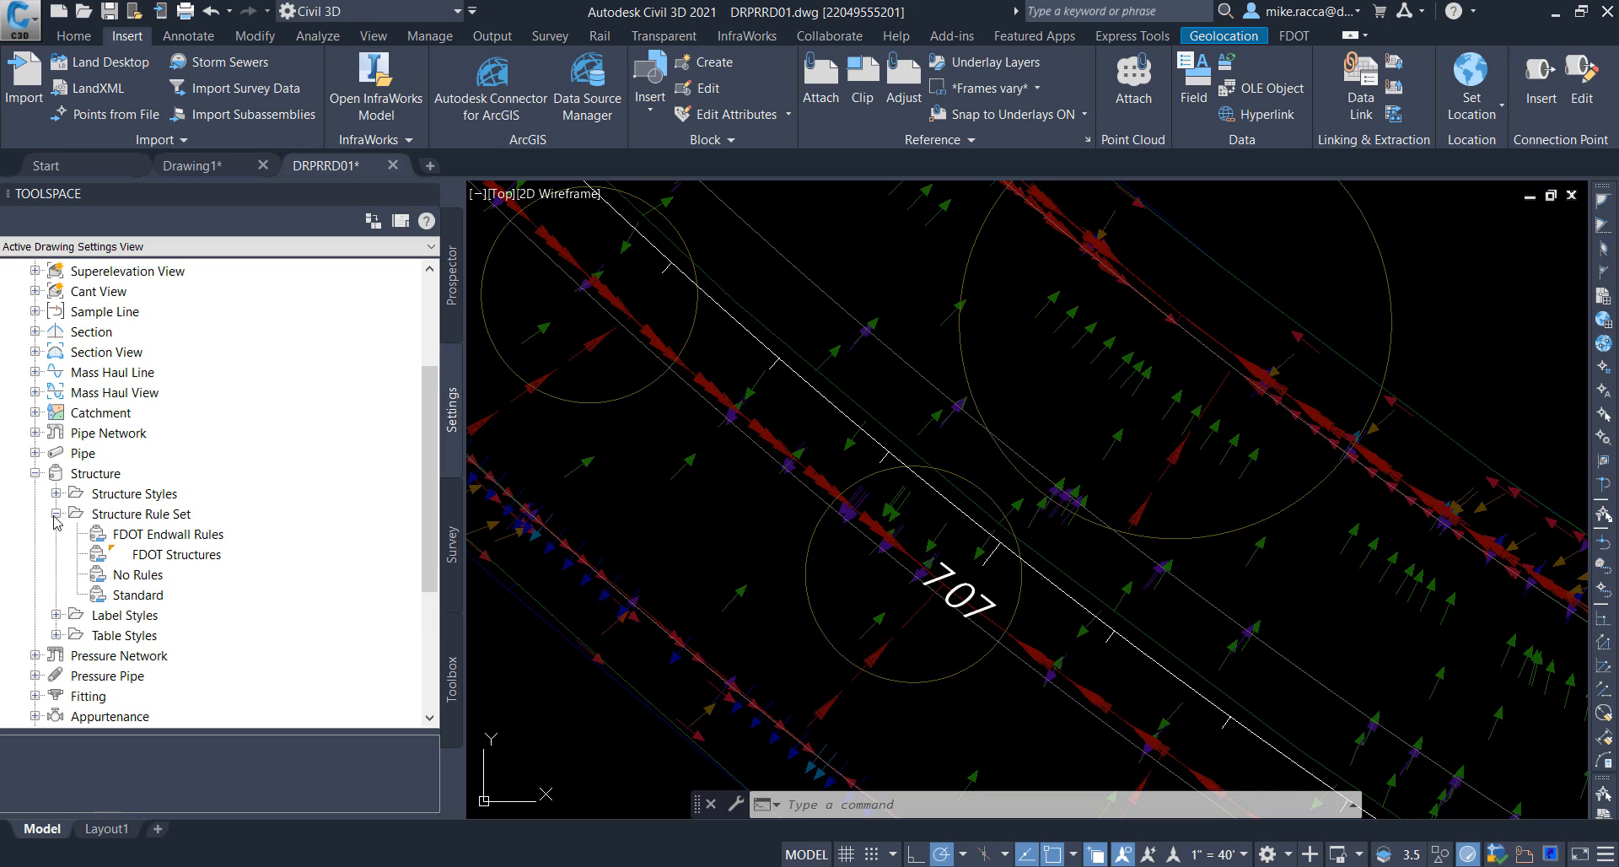
{"action": "left_click", "coordinate": [175, 556]}
{"action": "right_click", "coordinate": [197, 557]}
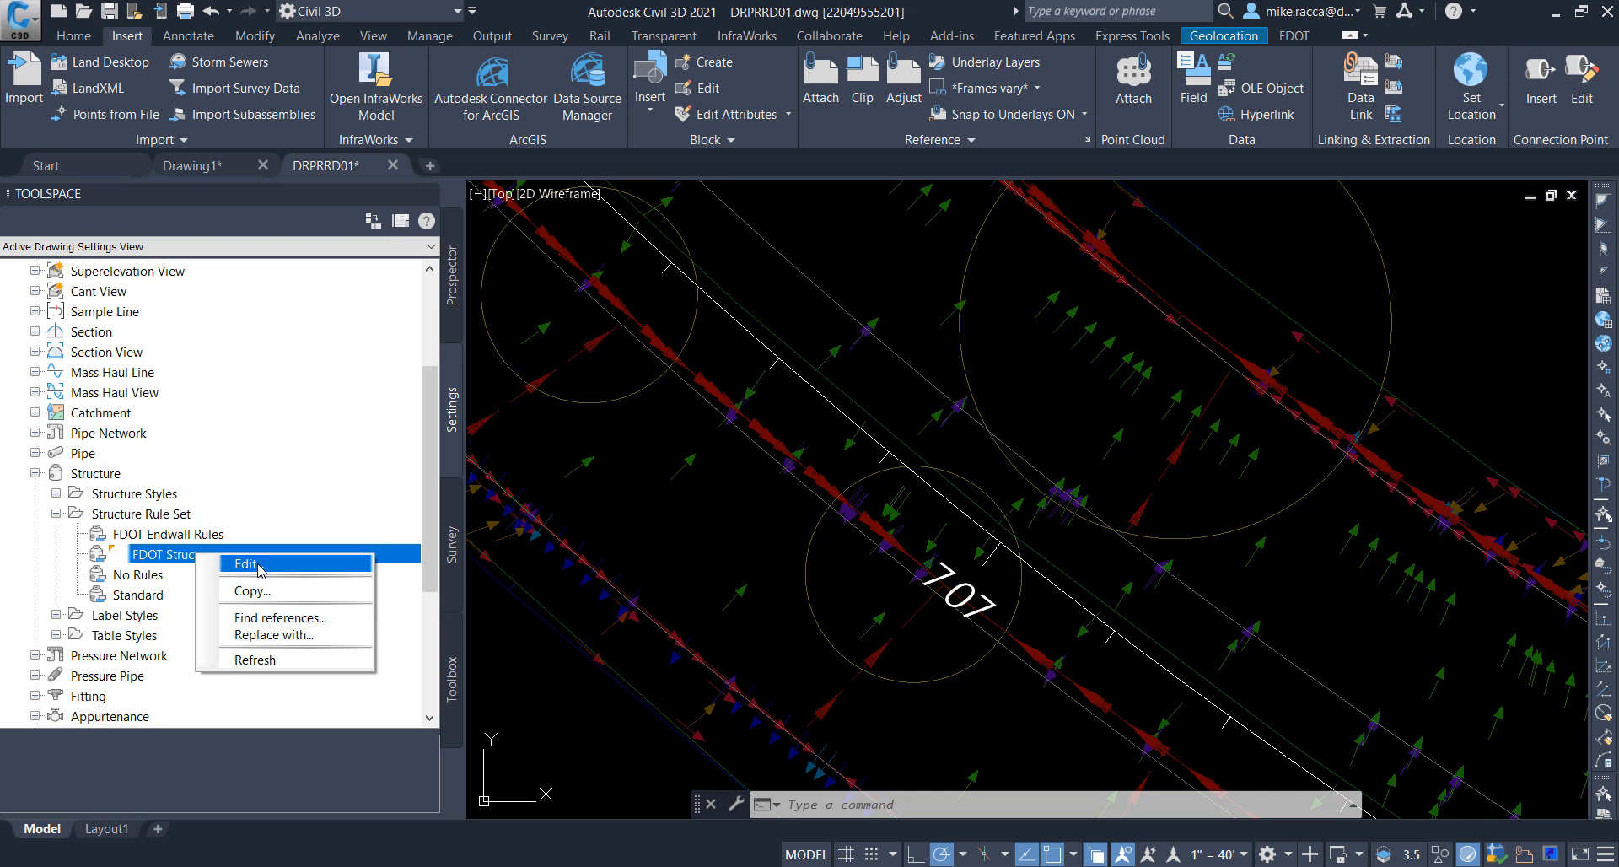
{"action": "left_click", "coordinate": [258, 566]}
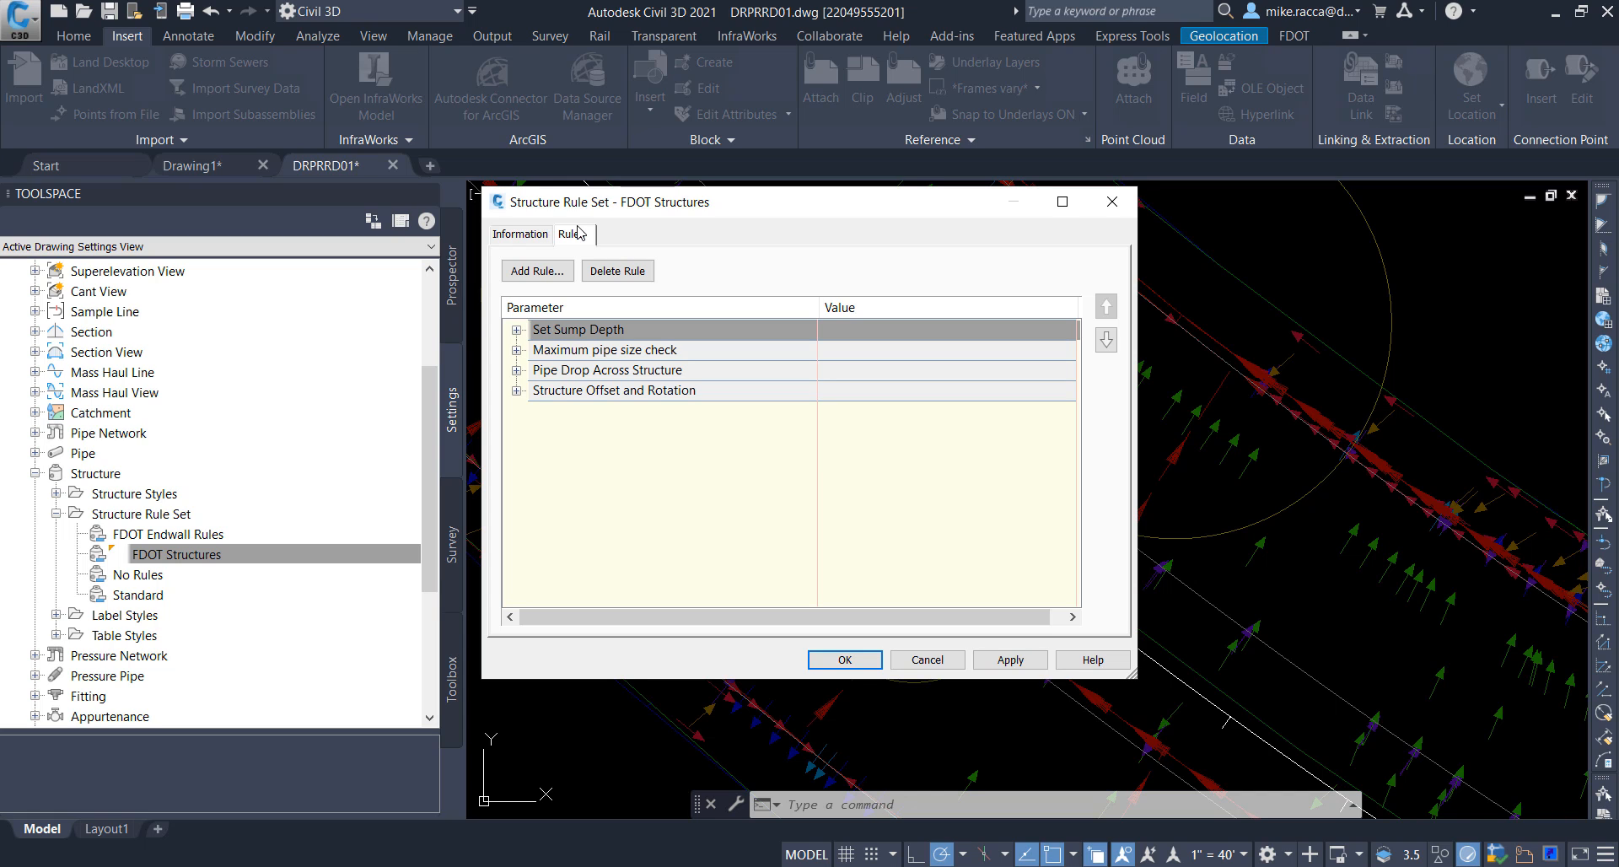
Step: Add the Storm Sewer rule Structure Offset and Rotation to the FDOT Structures rule set
{"action": "left_click", "coordinate": [538, 271]}
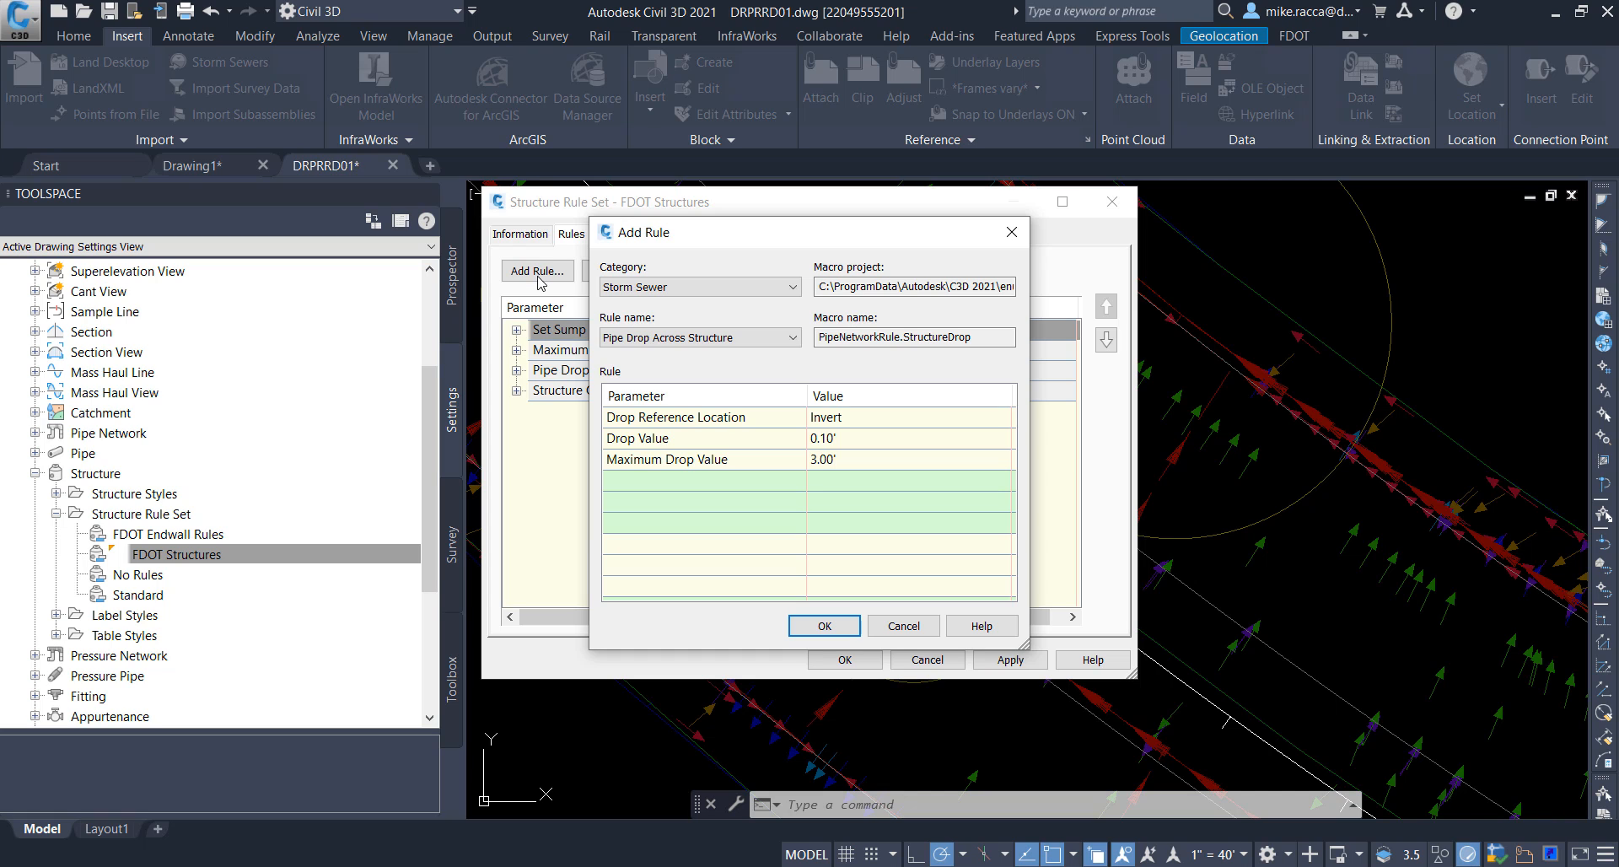
{"action": "left_click", "coordinate": [756, 344]}
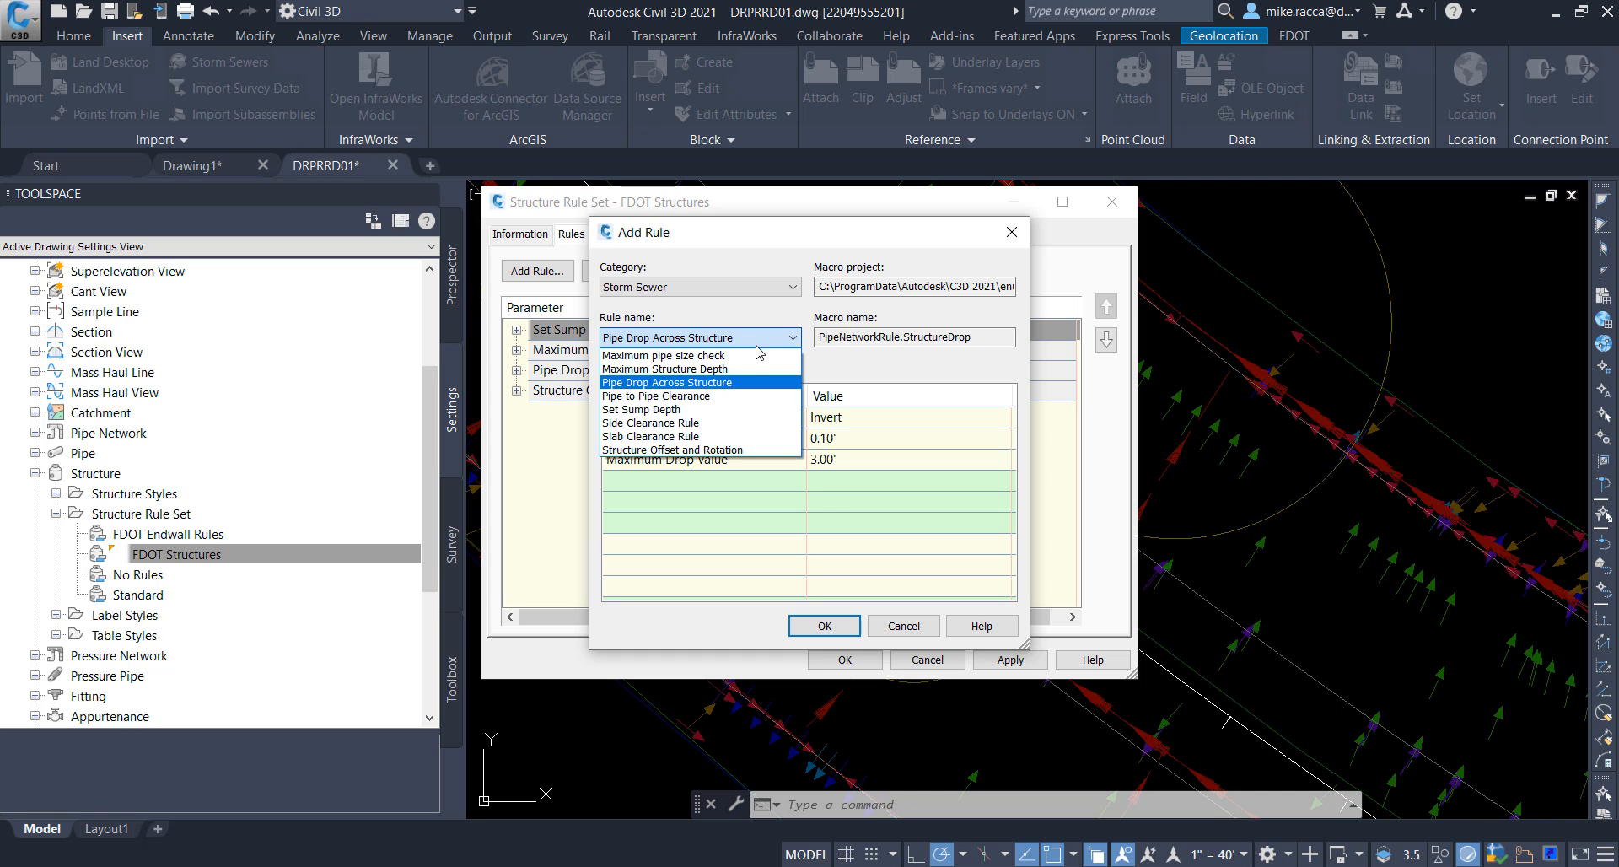
{"action": "left_click", "coordinate": [697, 450]}
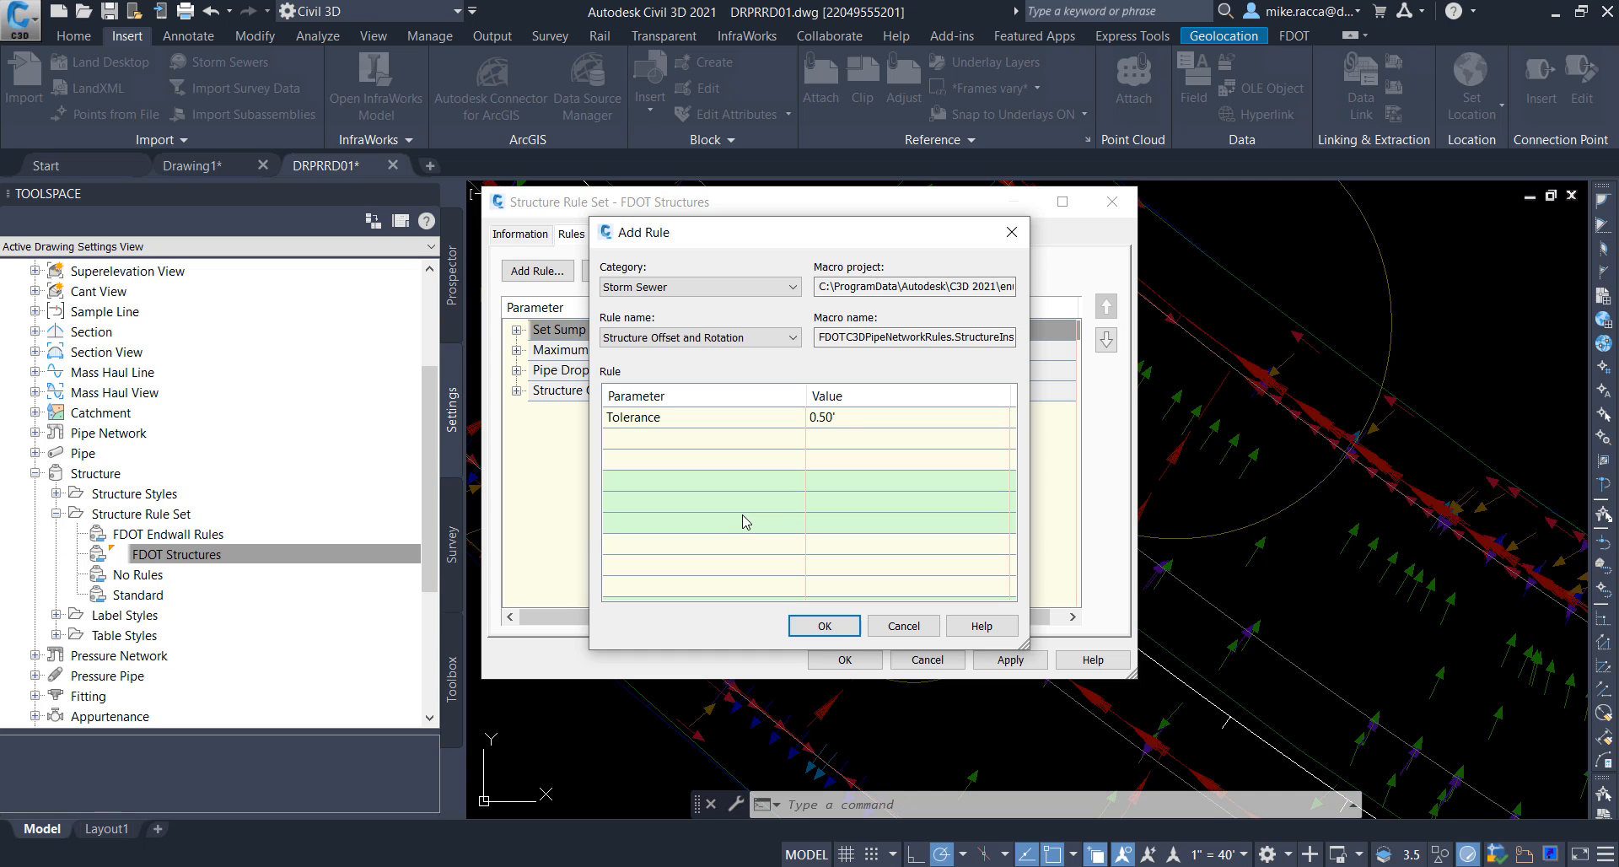
{"action": "left_click", "coordinate": [824, 626]}
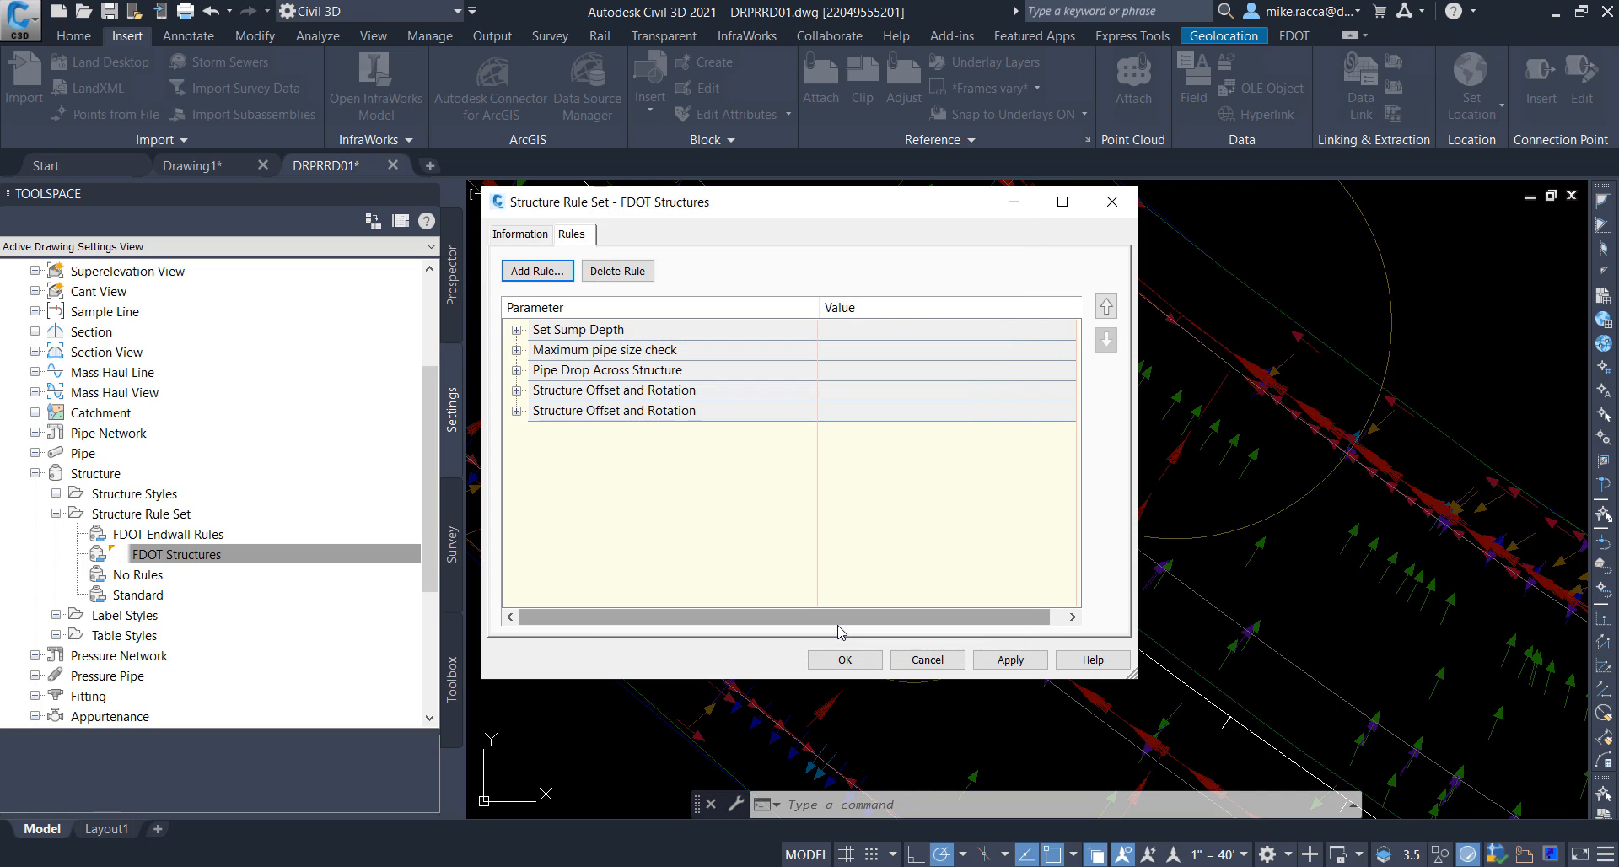
Step: Delete the duplicate Structure Offset and Rotation rule at the end of the list and accept the rule set
{"action": "double_click", "coordinate": [602, 411]}
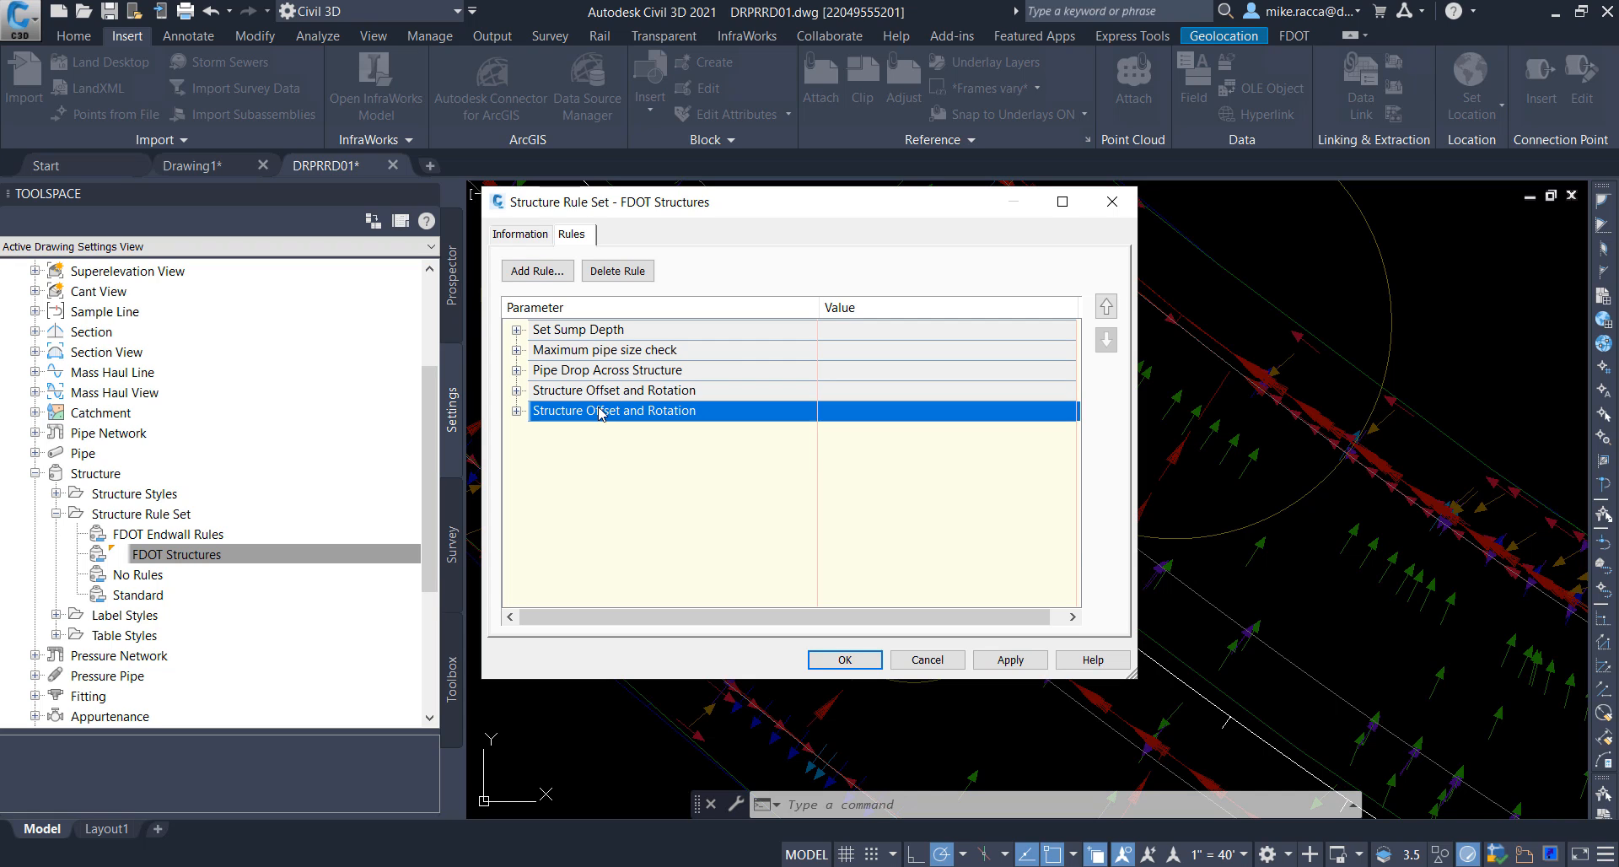
{"action": "left_click", "coordinate": [620, 273]}
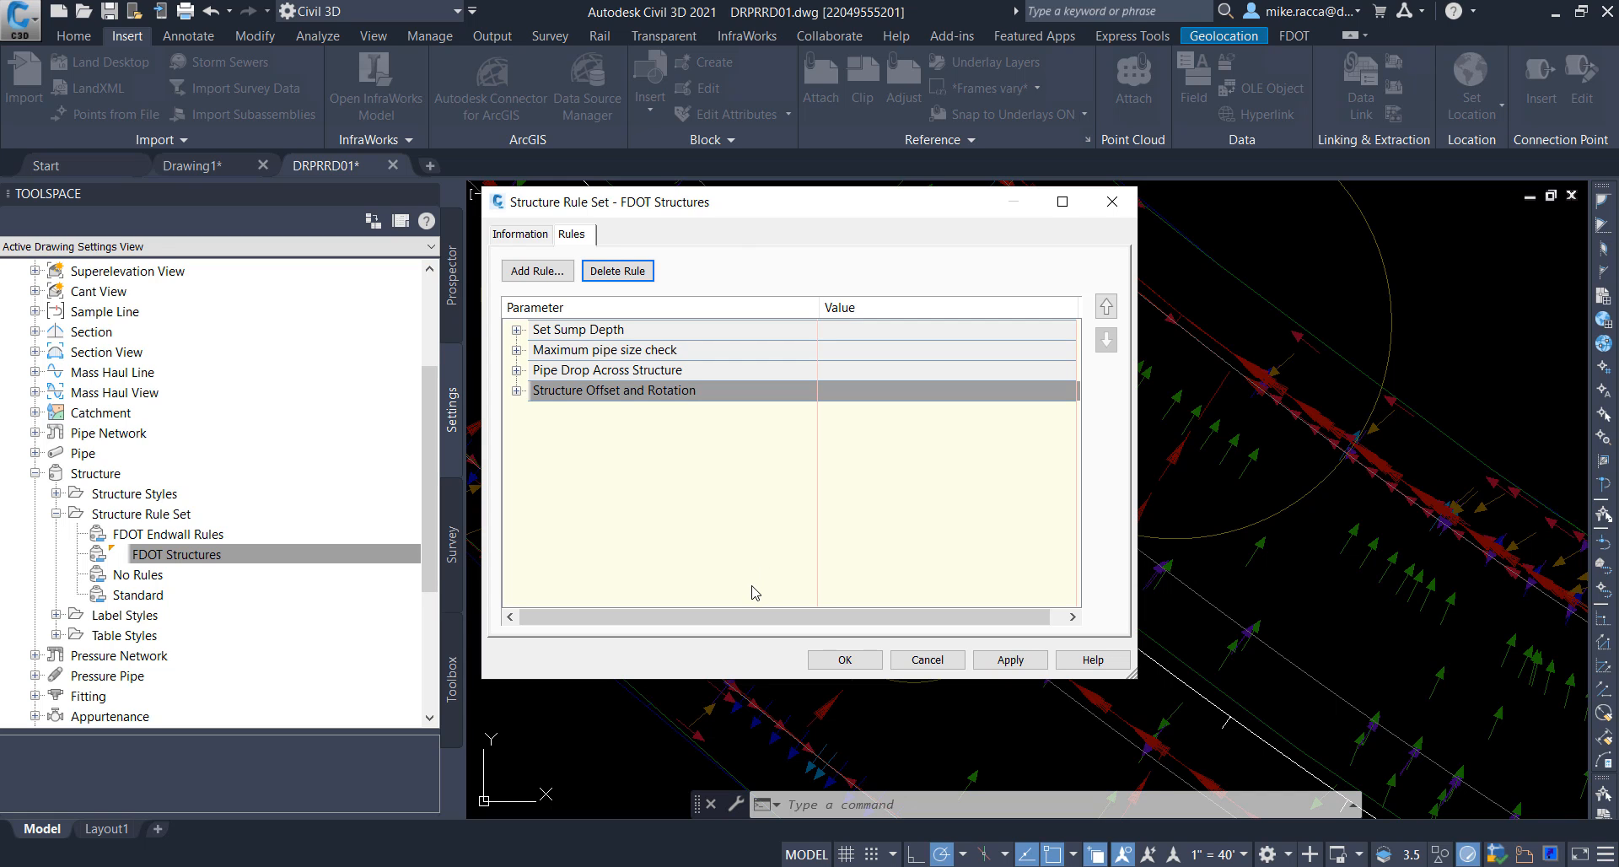
{"action": "left_click", "coordinate": [844, 660]}
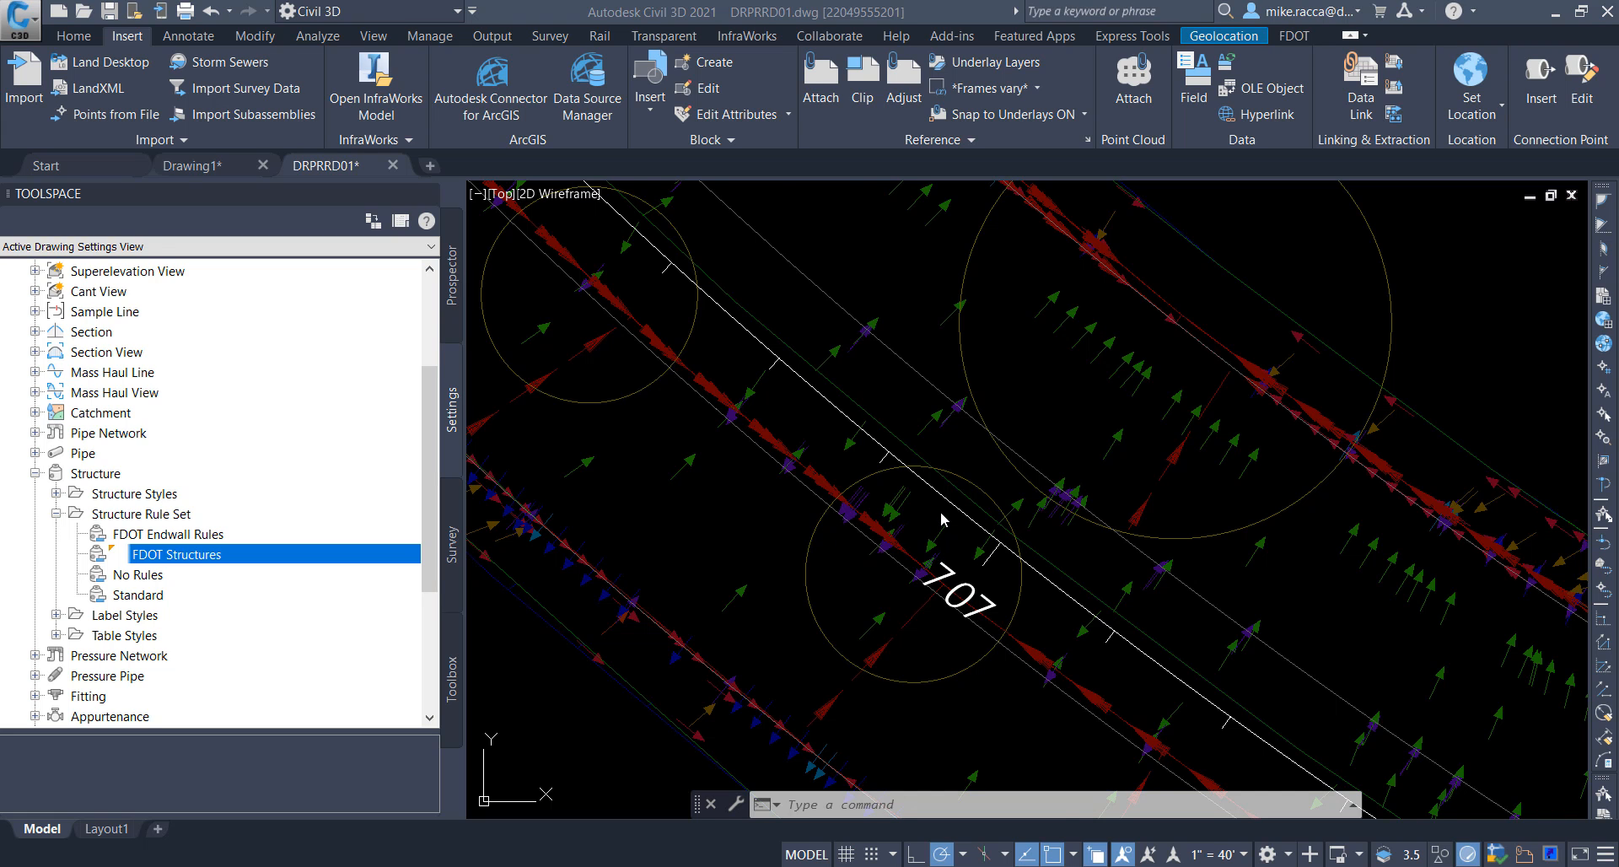
Step: Turn off the DRMPRD01|DTM layer with LAYOFF by picking a surface slope arrow near station 704
{"action": "scroll", "coordinate": [940, 510], "scroll_direction": "down", "scroll_amount": 5}
{"action": "left_click", "coordinate": [815, 393]}
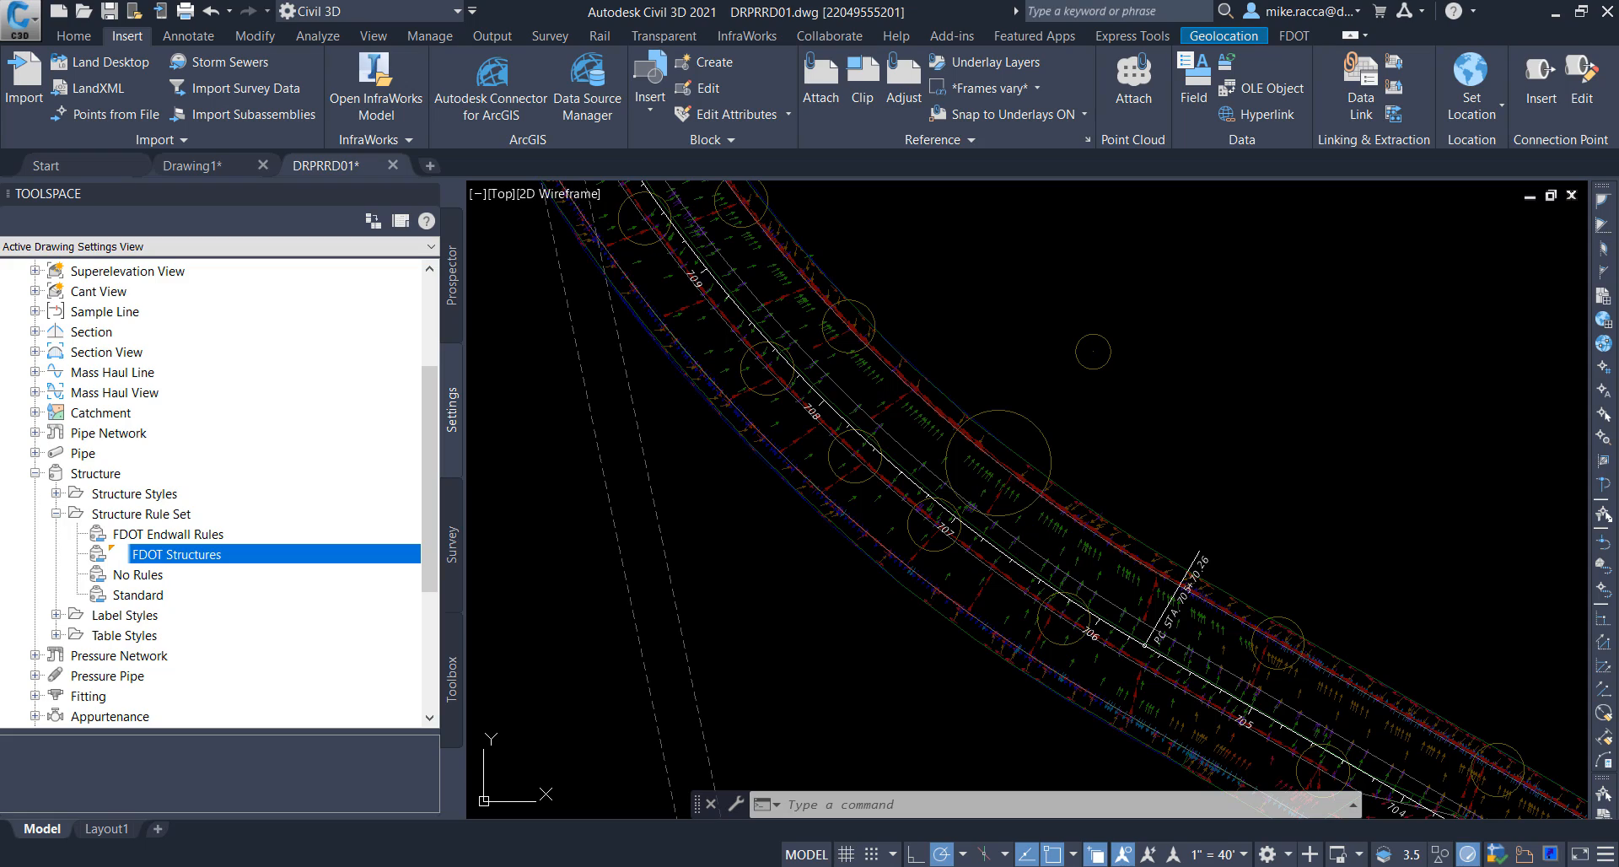
{"action": "middle_click_drag", "start_coordinate": [1085, 470], "coordinate": [867, 376]}
{"action": "middle_click_drag", "start_coordinate": [998, 534], "coordinate": [871, 441]}
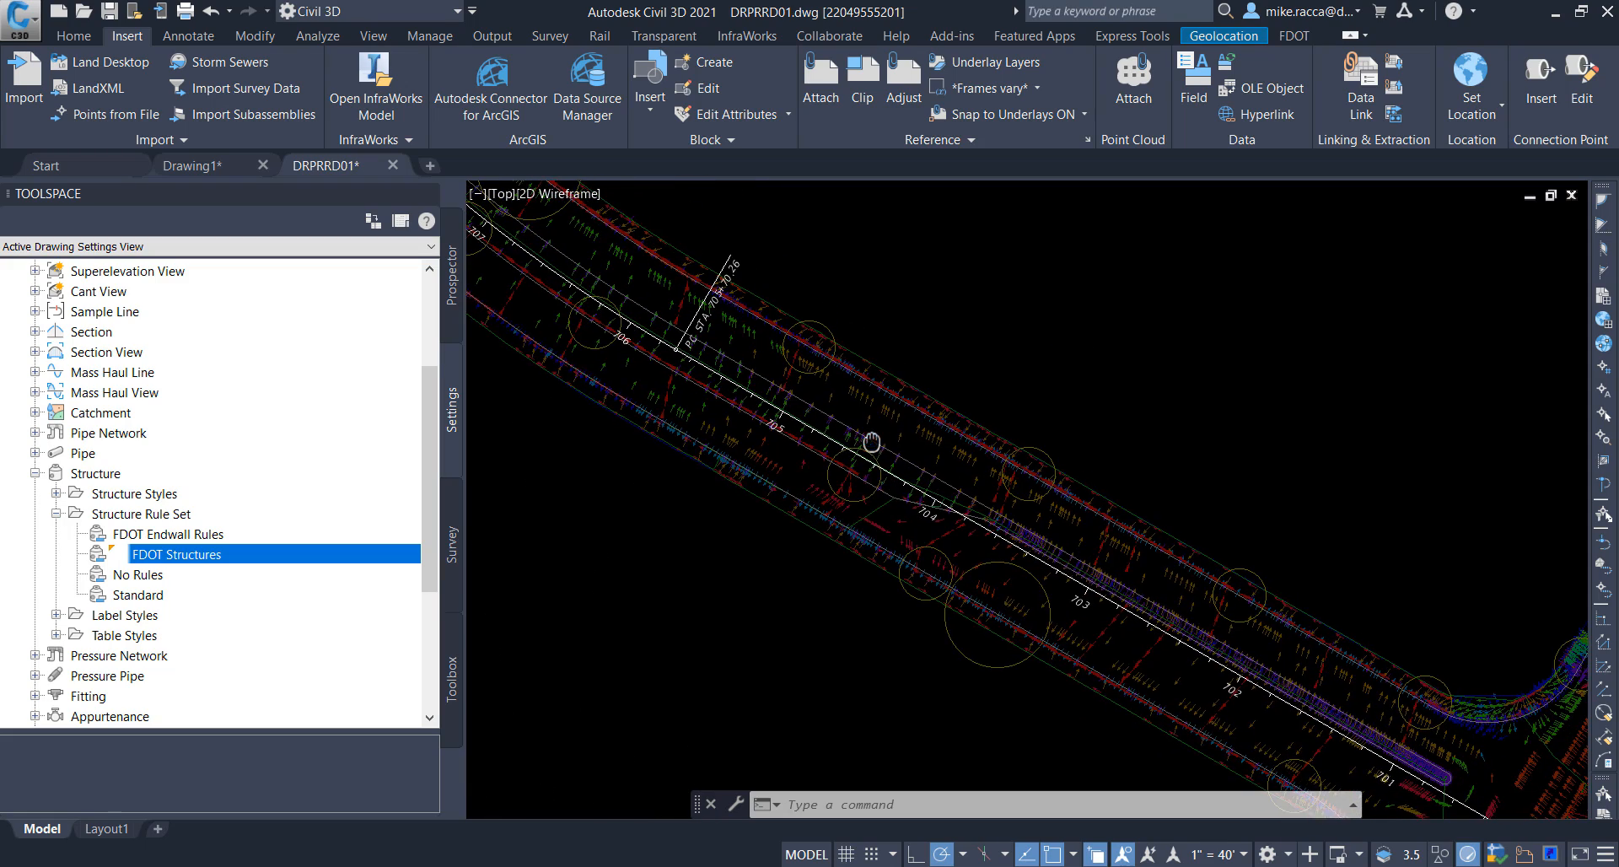
{"action": "scroll", "coordinate": [930, 500], "scroll_direction": "up", "scroll_amount": 4}
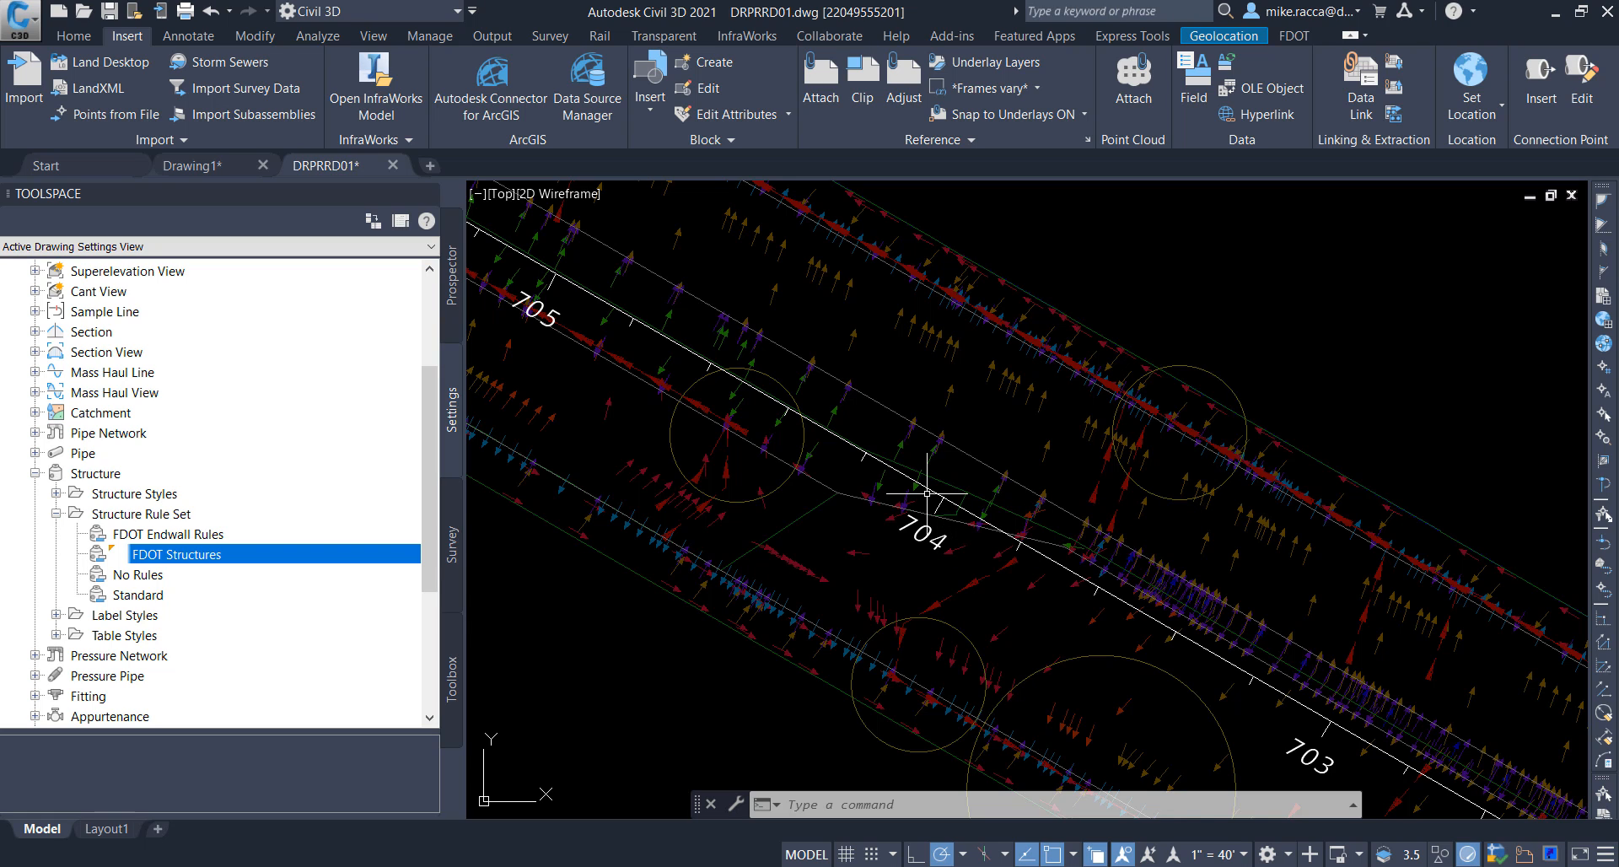
{"action": "mouse_move", "coordinate": [927, 492]}
{"action": "type", "text": "LAYo"}
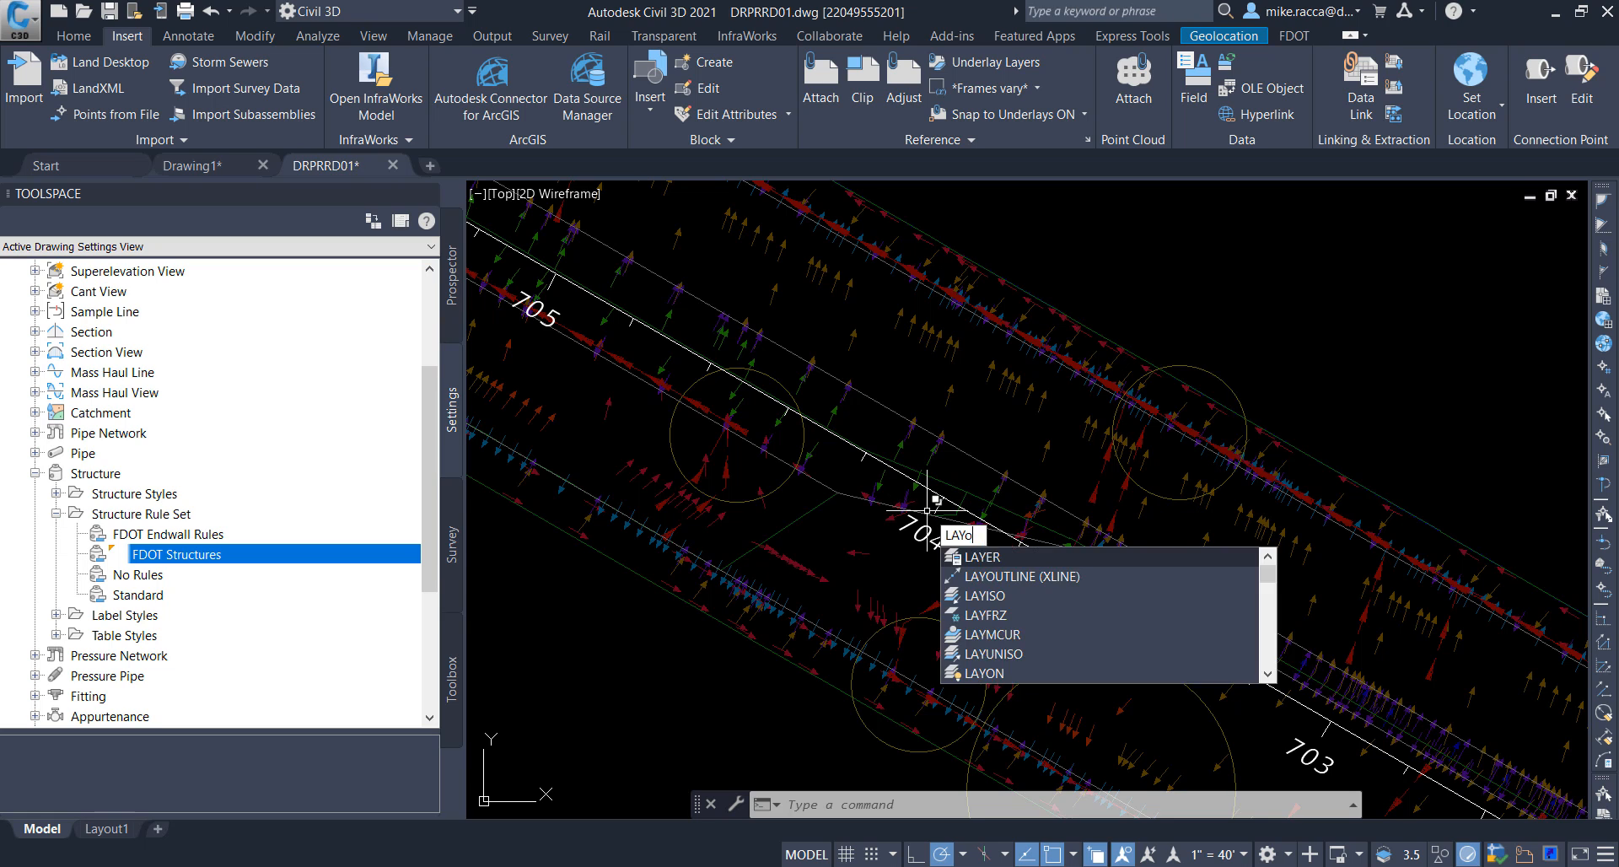
{"action": "type", "text": "FF"}
{"action": "key", "text": "Return"}
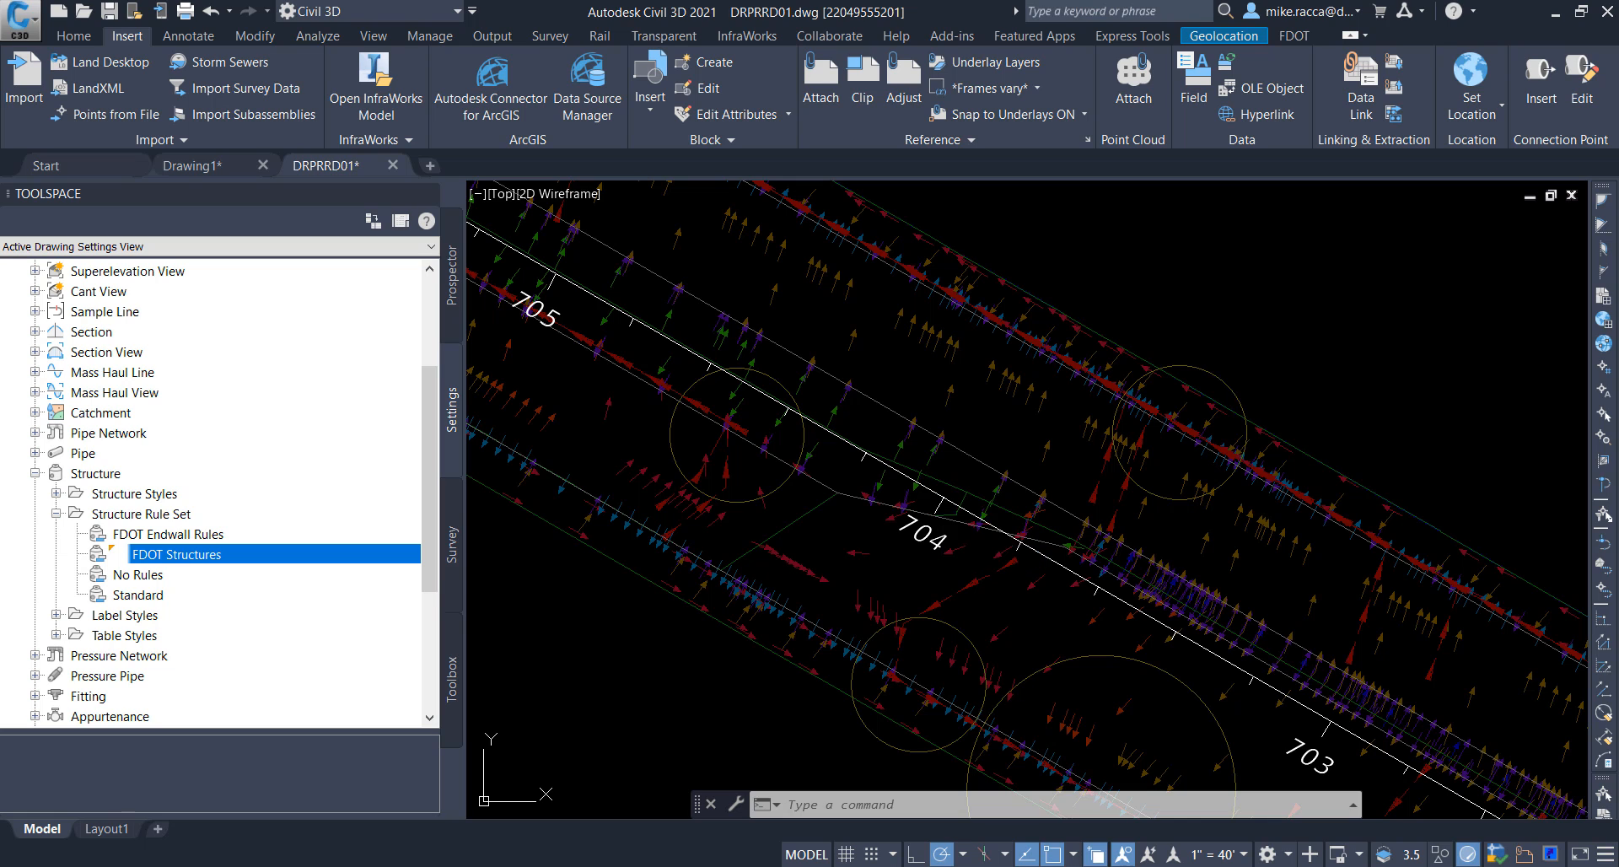
{"action": "left_click", "coordinate": [902, 443]}
{"action": "right_click", "coordinate": [902, 444]}
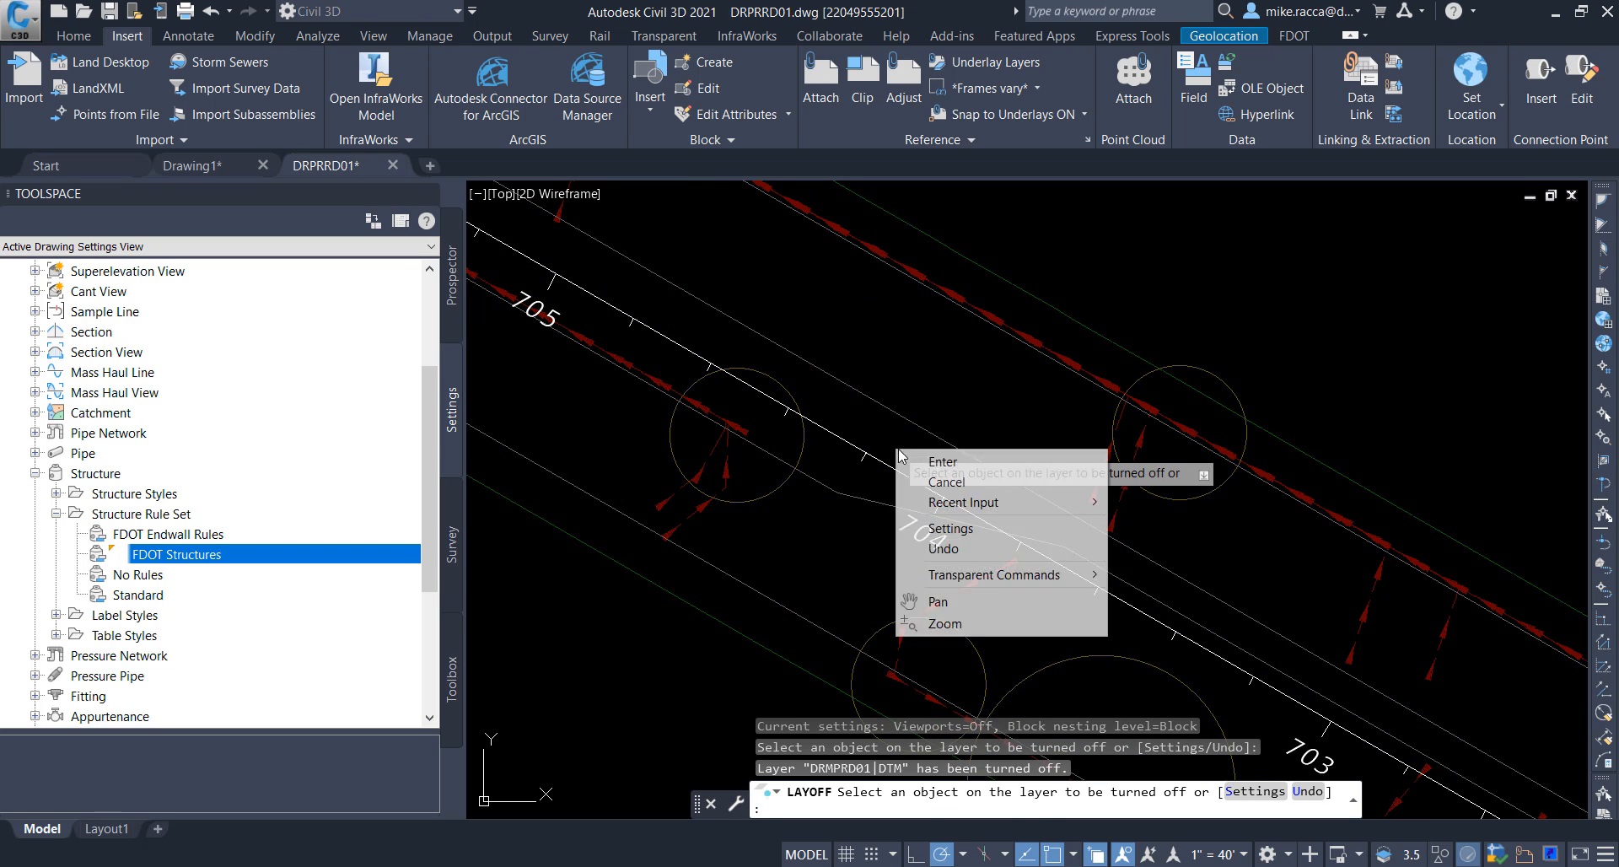
{"action": "left_click", "coordinate": [928, 462]}
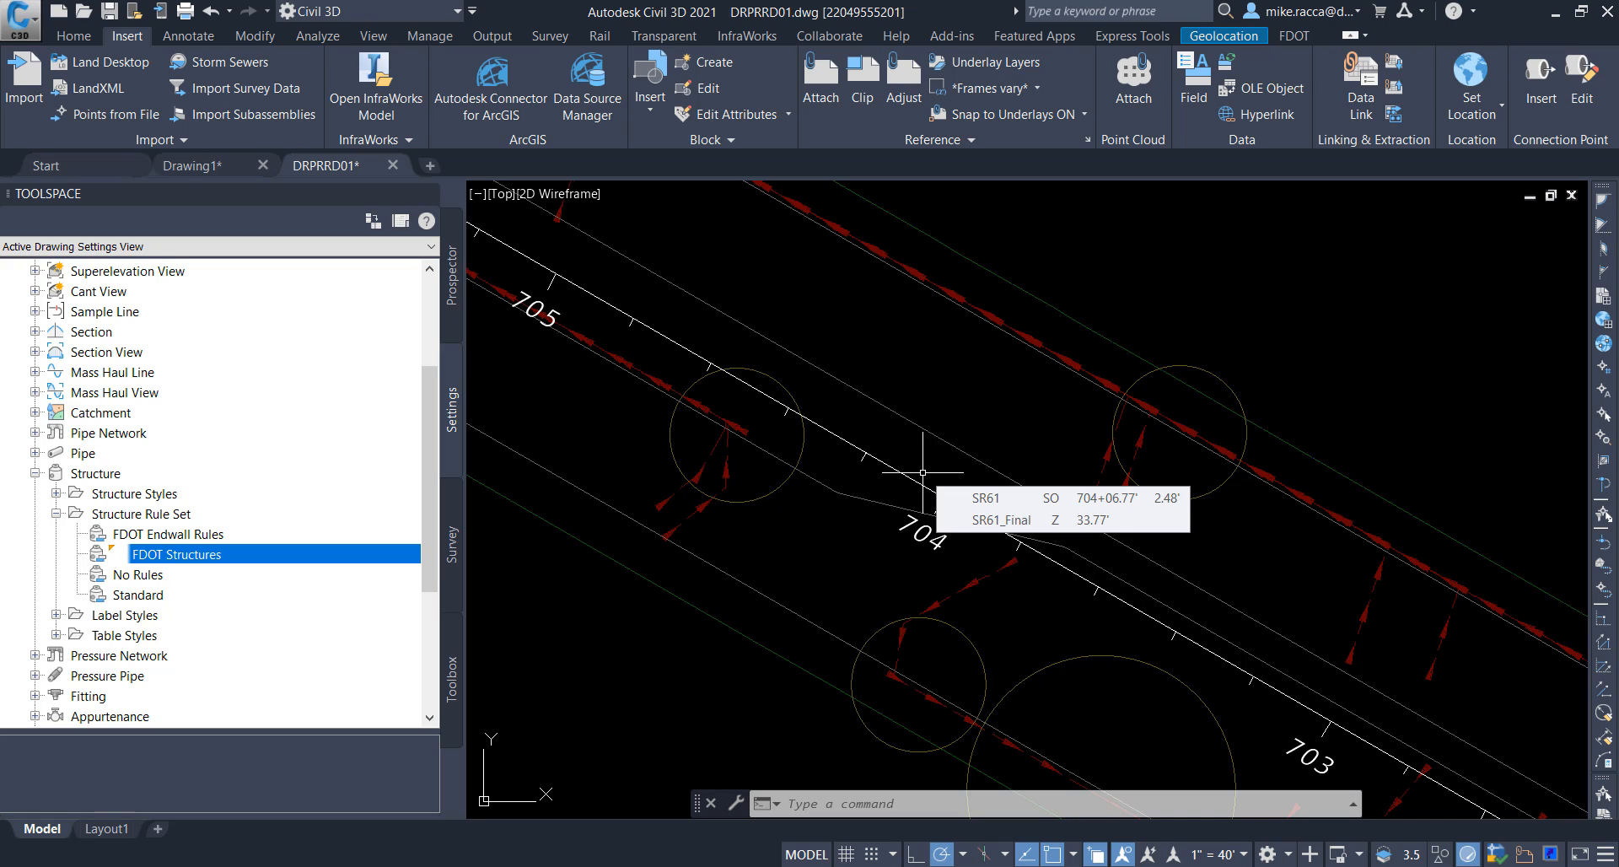
Step: Copy the four referenced lines running along SR61 near station 704 into the drawing with NCOPY, using zero displacement
{"action": "type", "text": "NCOPY"}
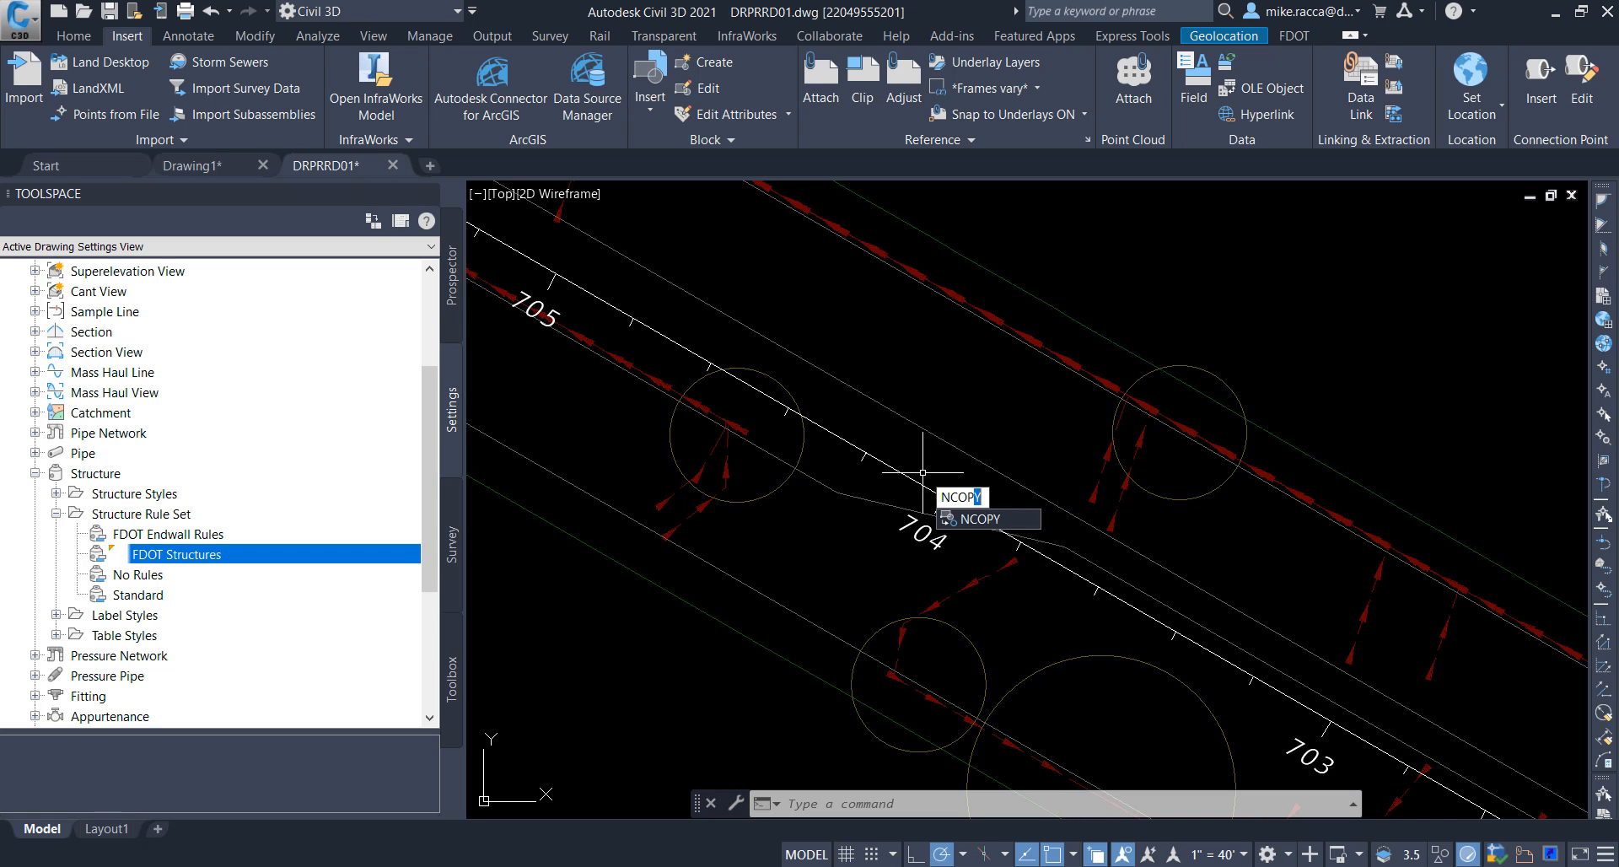
{"action": "key", "text": "Return"}
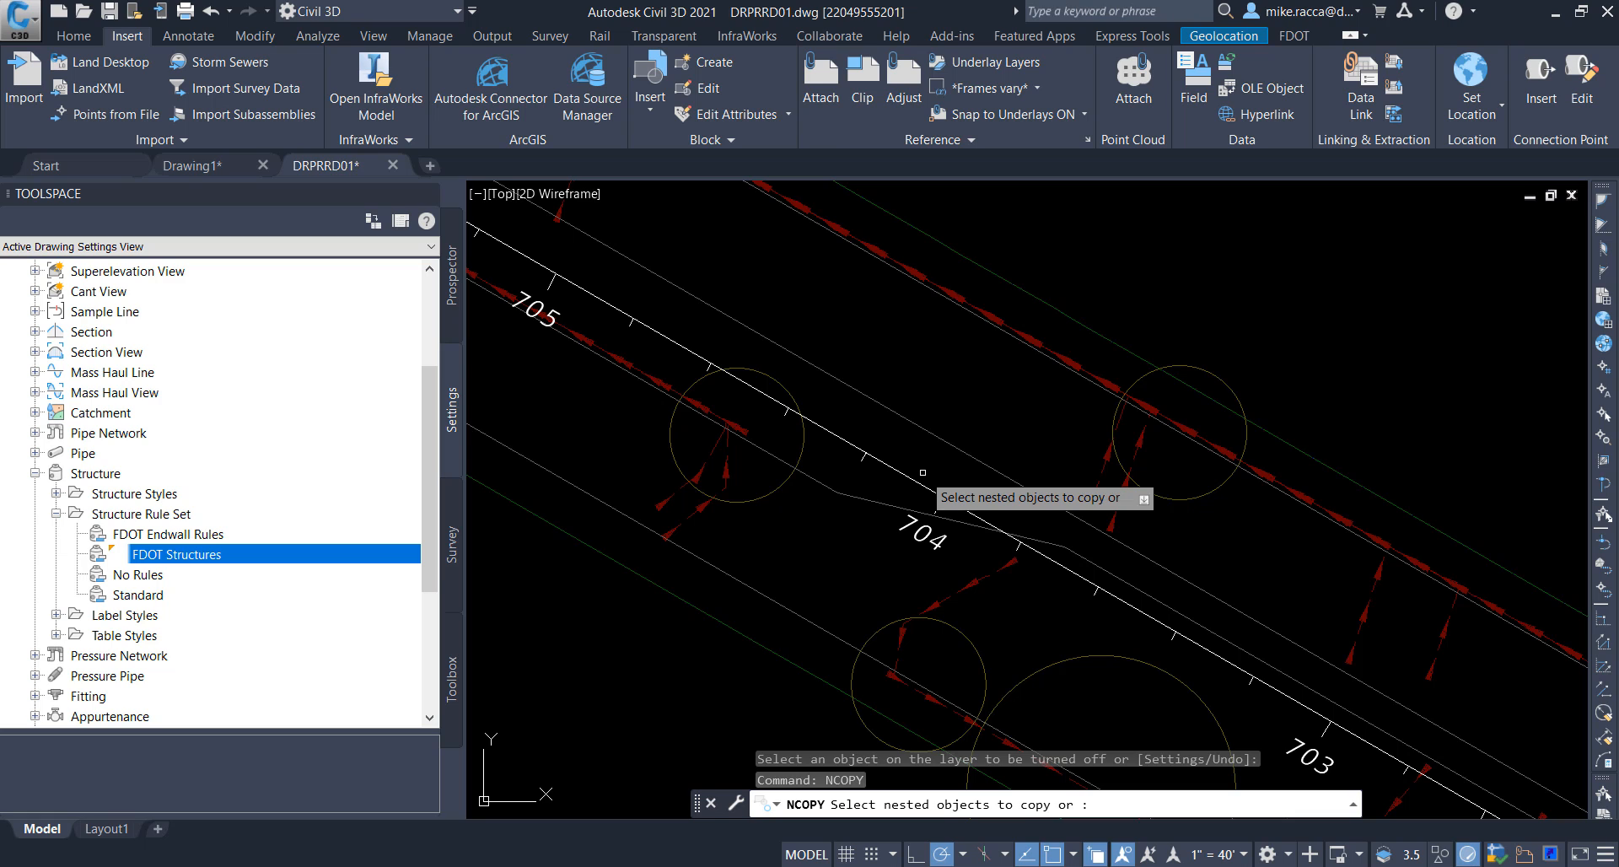
{"action": "left_click", "coordinate": [1029, 348]}
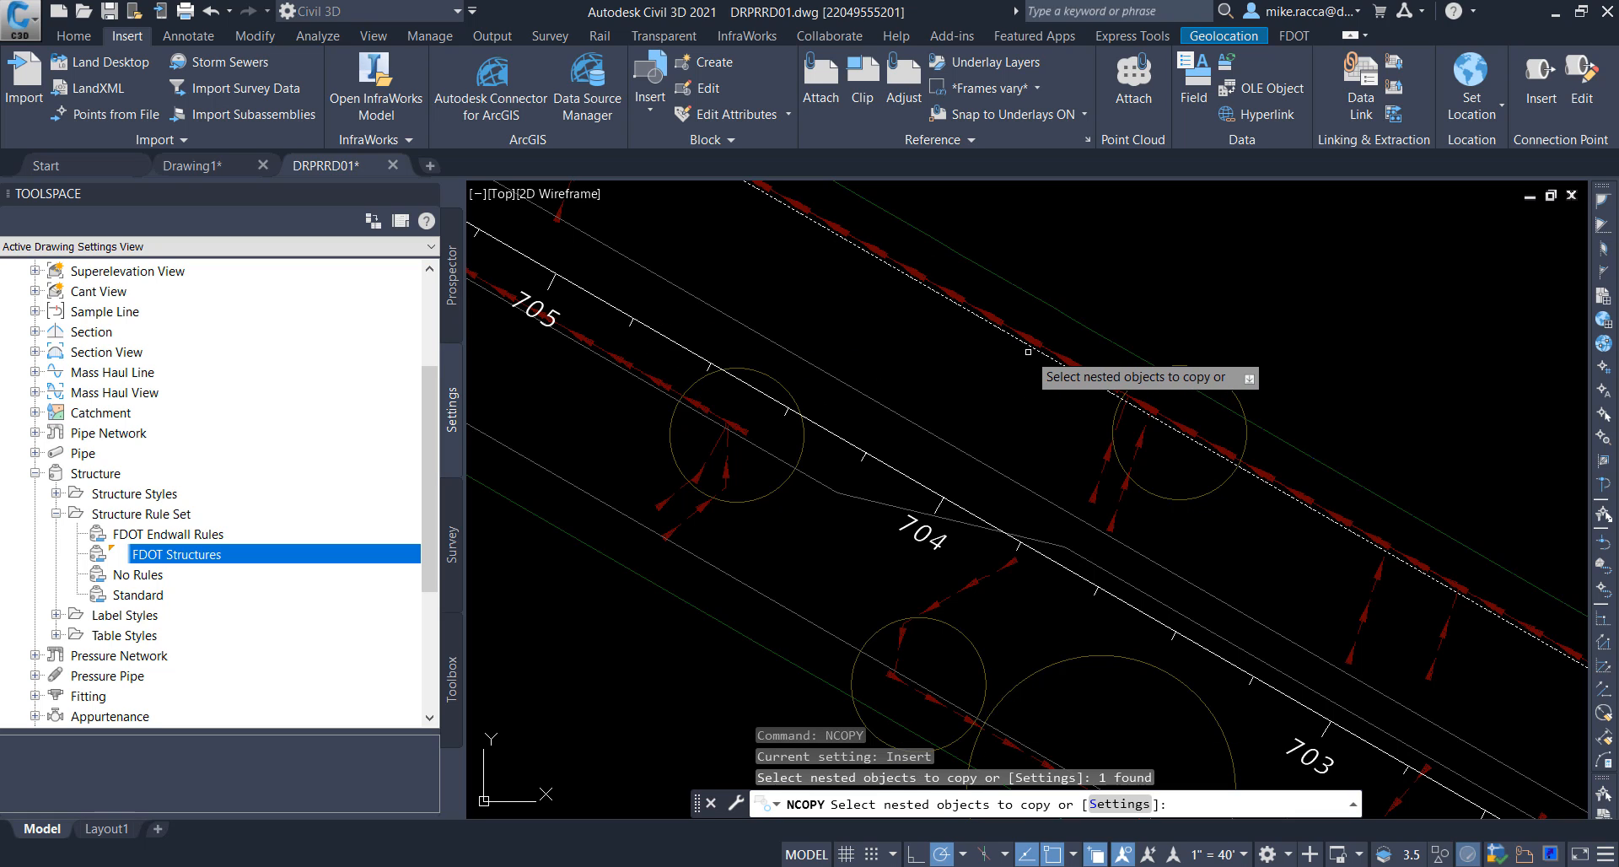
{"action": "left_click", "coordinate": [904, 420]}
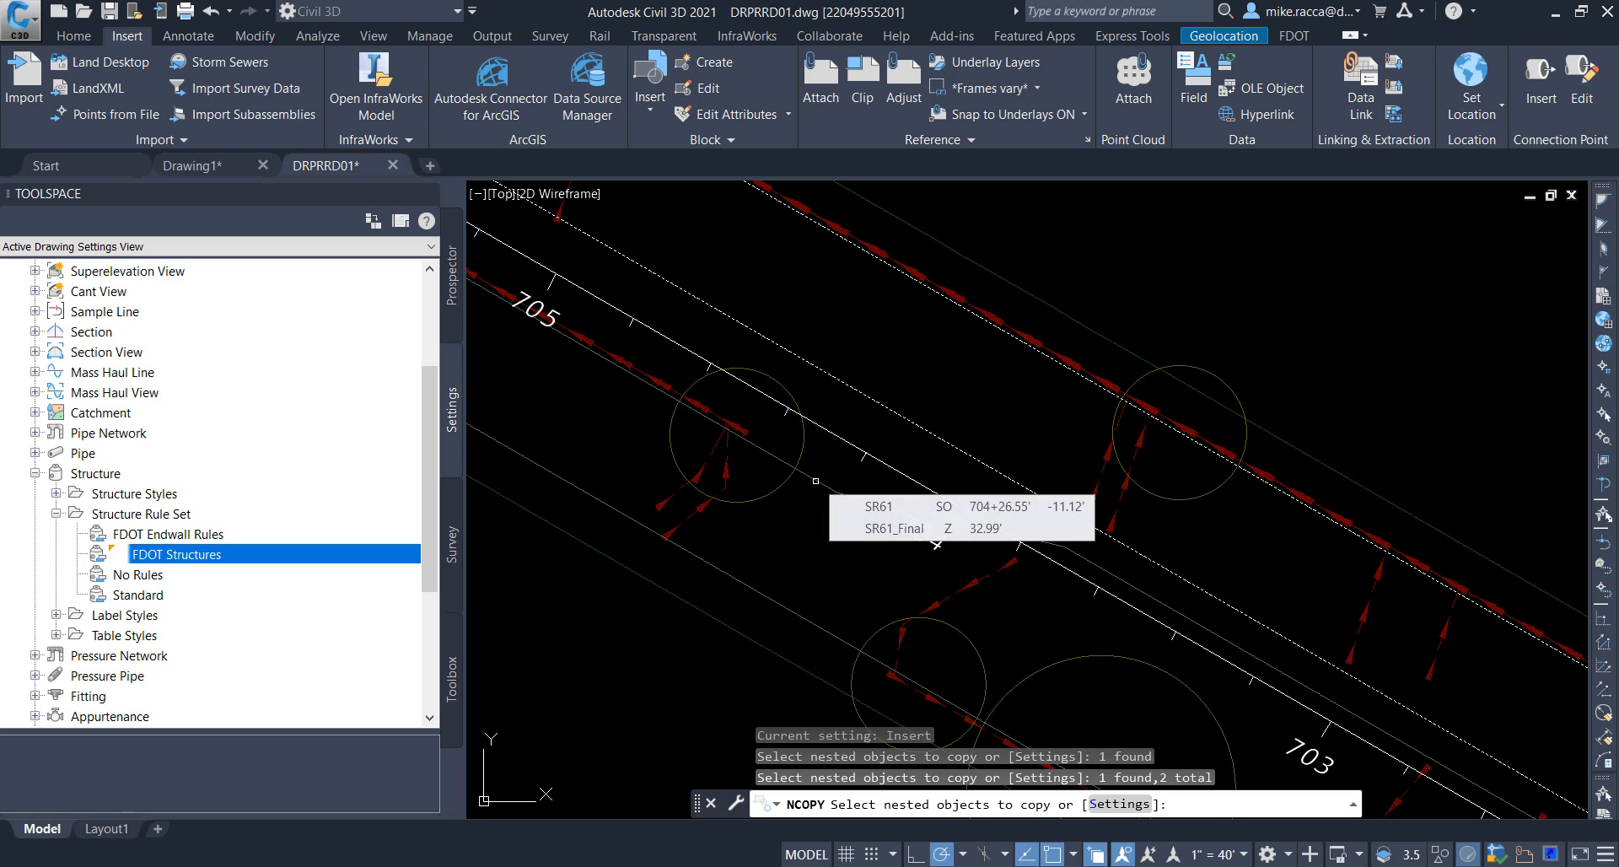
{"action": "left_click", "coordinate": [814, 485]}
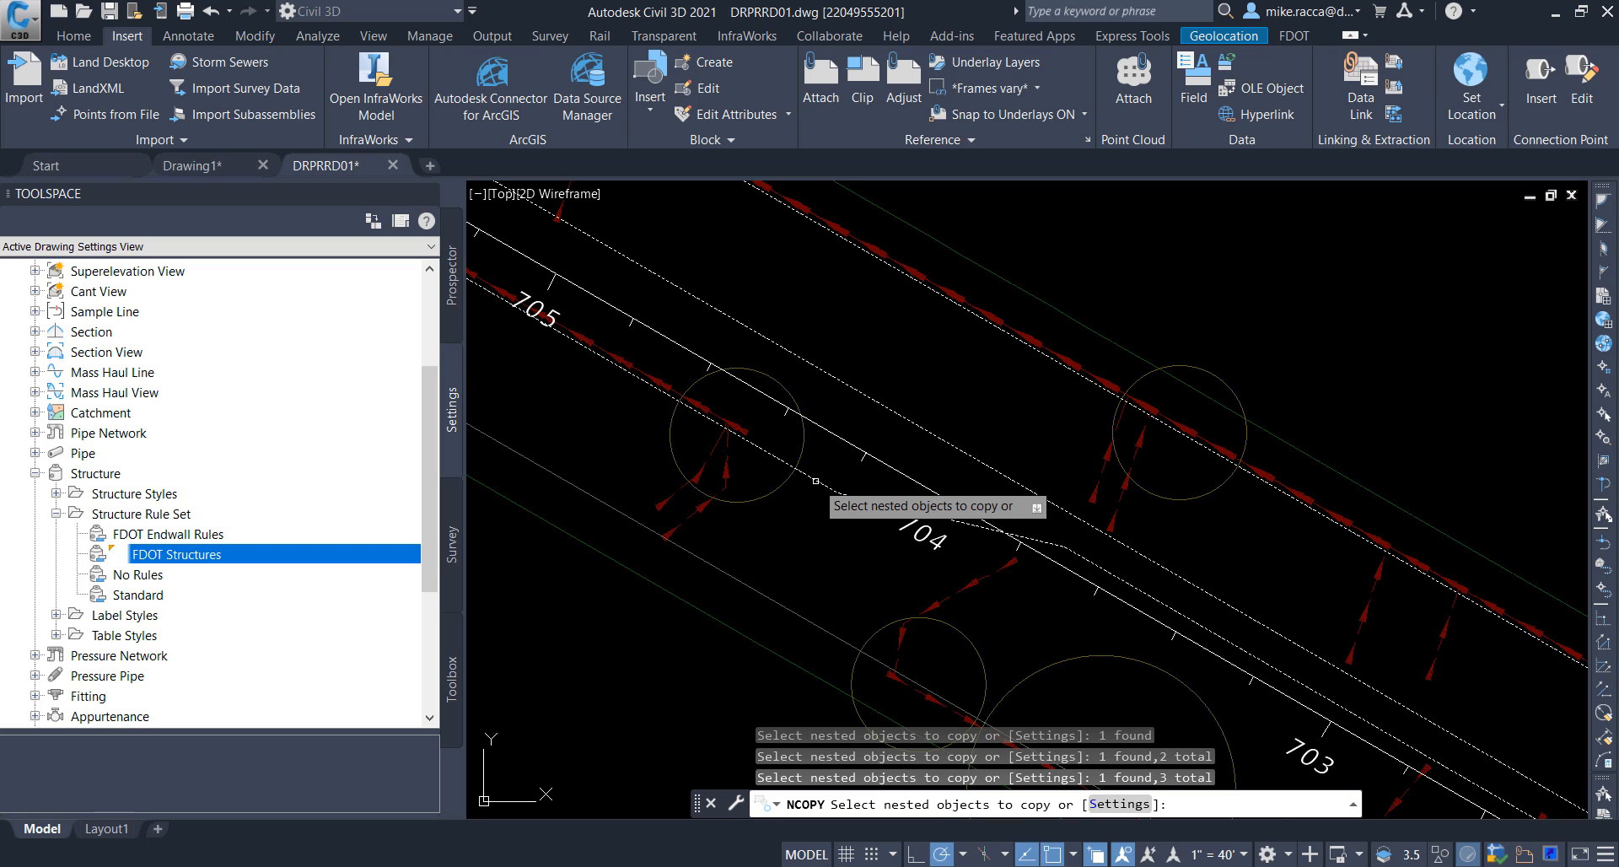
{"action": "left_click", "coordinate": [774, 572]}
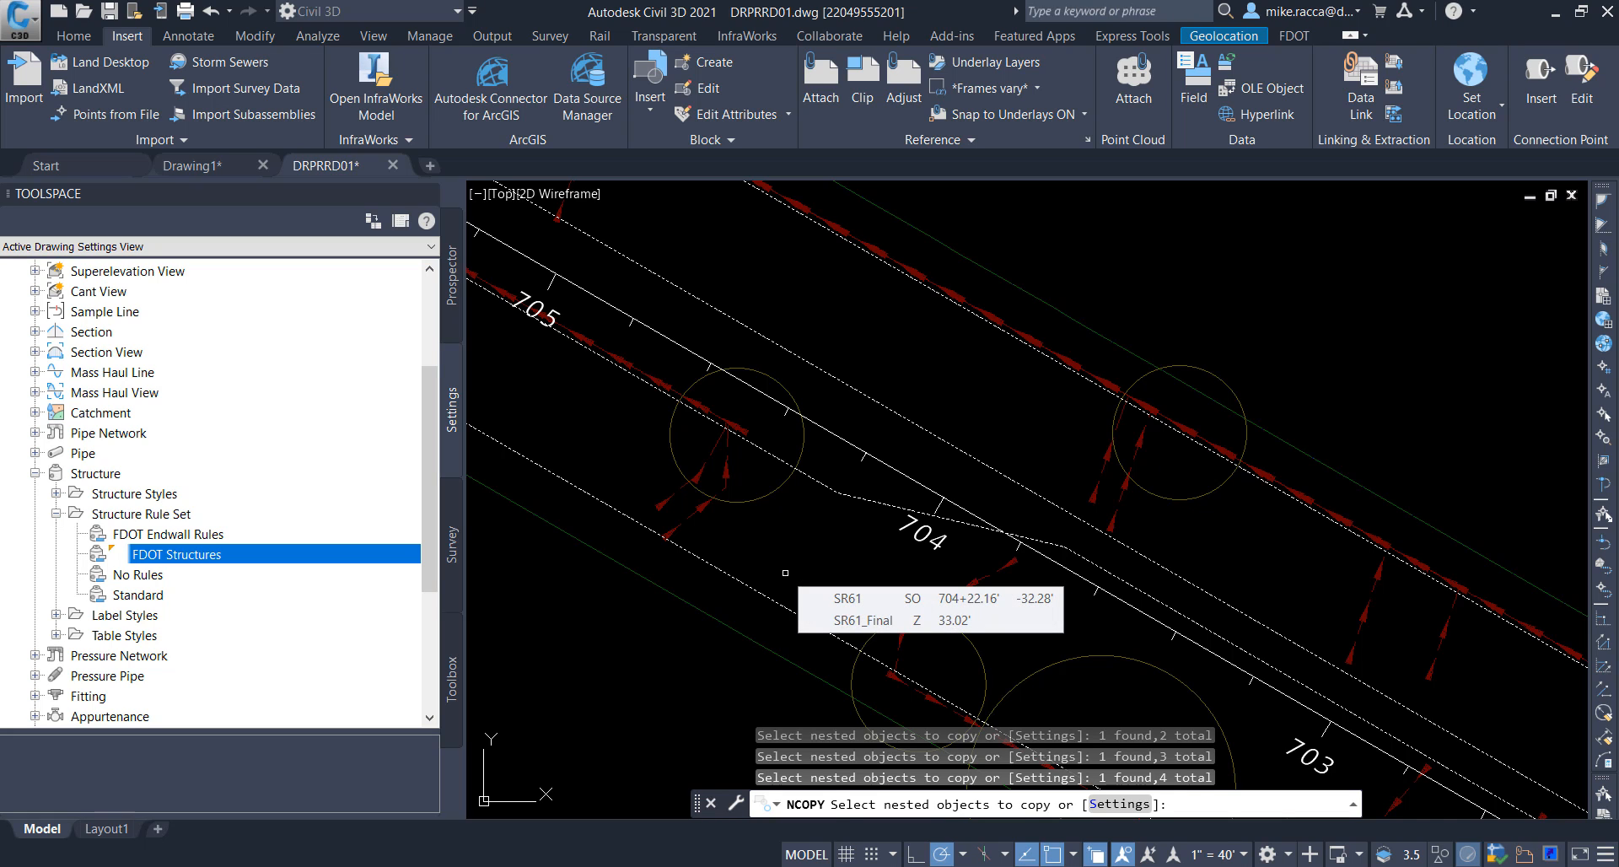
{"action": "key", "text": "Return"}
{"action": "key", "text": "Return"}
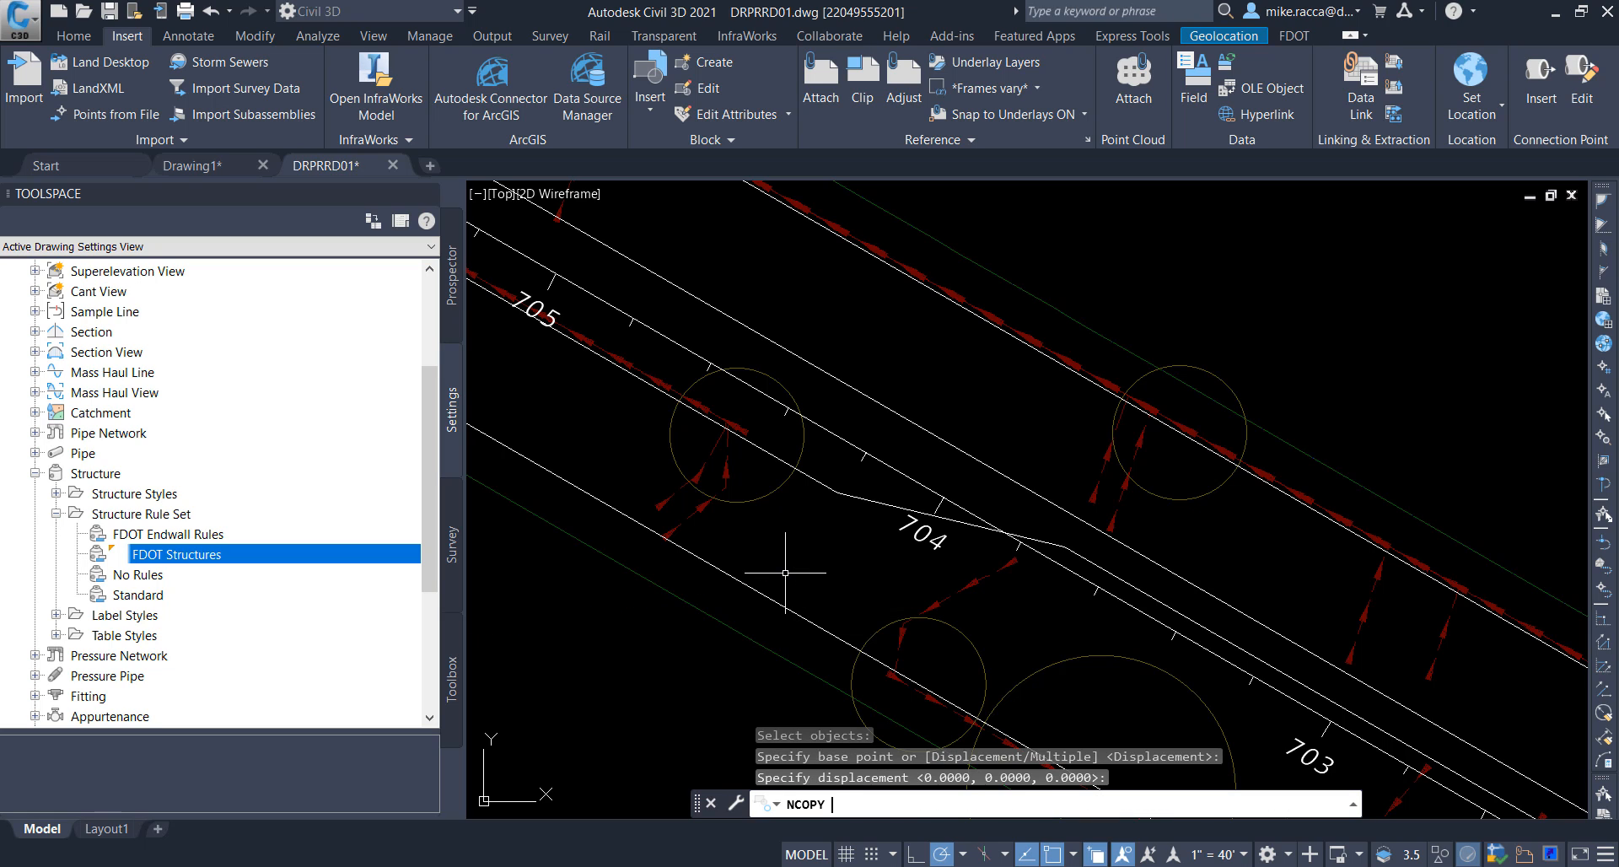
{"action": "key", "text": "Return"}
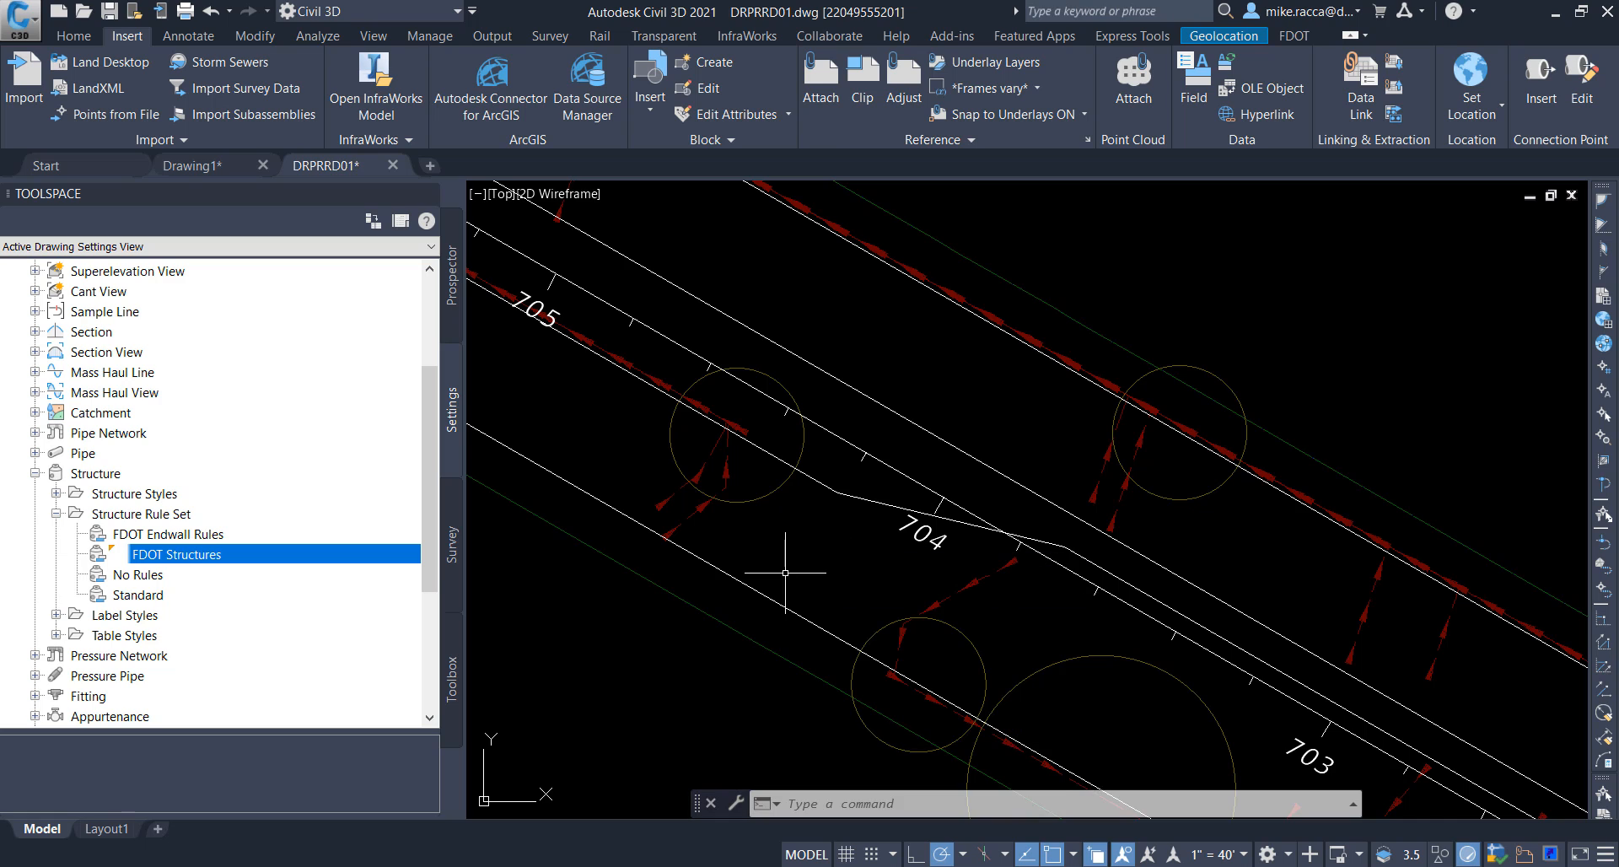
Step: Start creating feature lines from objects and select the four copied polylines along SR61 near station 704, not the external reference
{"action": "mouse_move", "coordinate": [785, 573]}
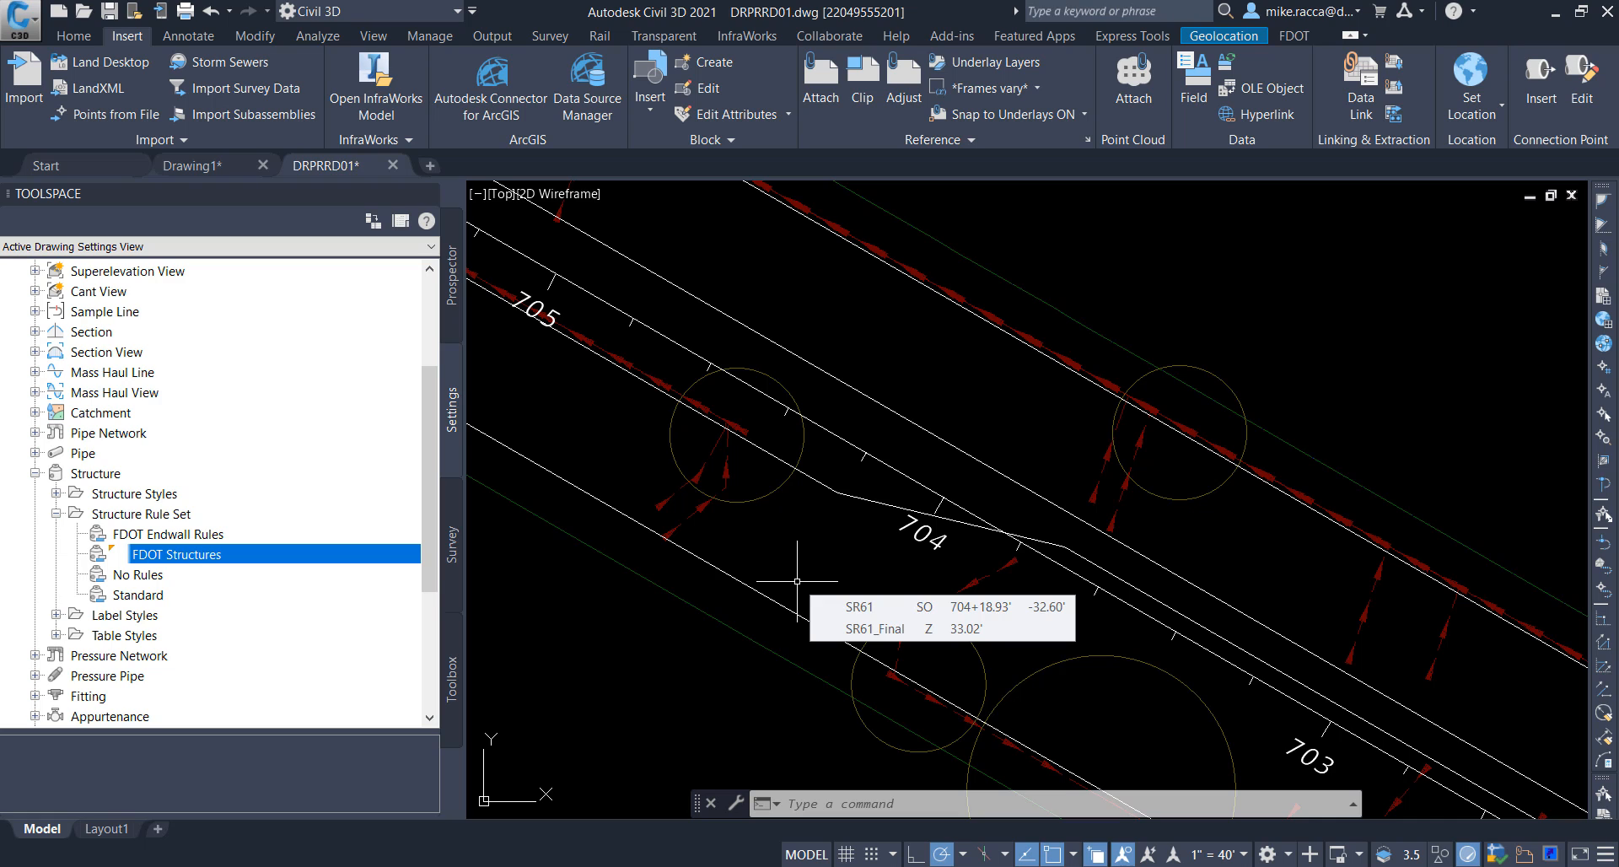
{"action": "left_click", "coordinate": [67, 37]}
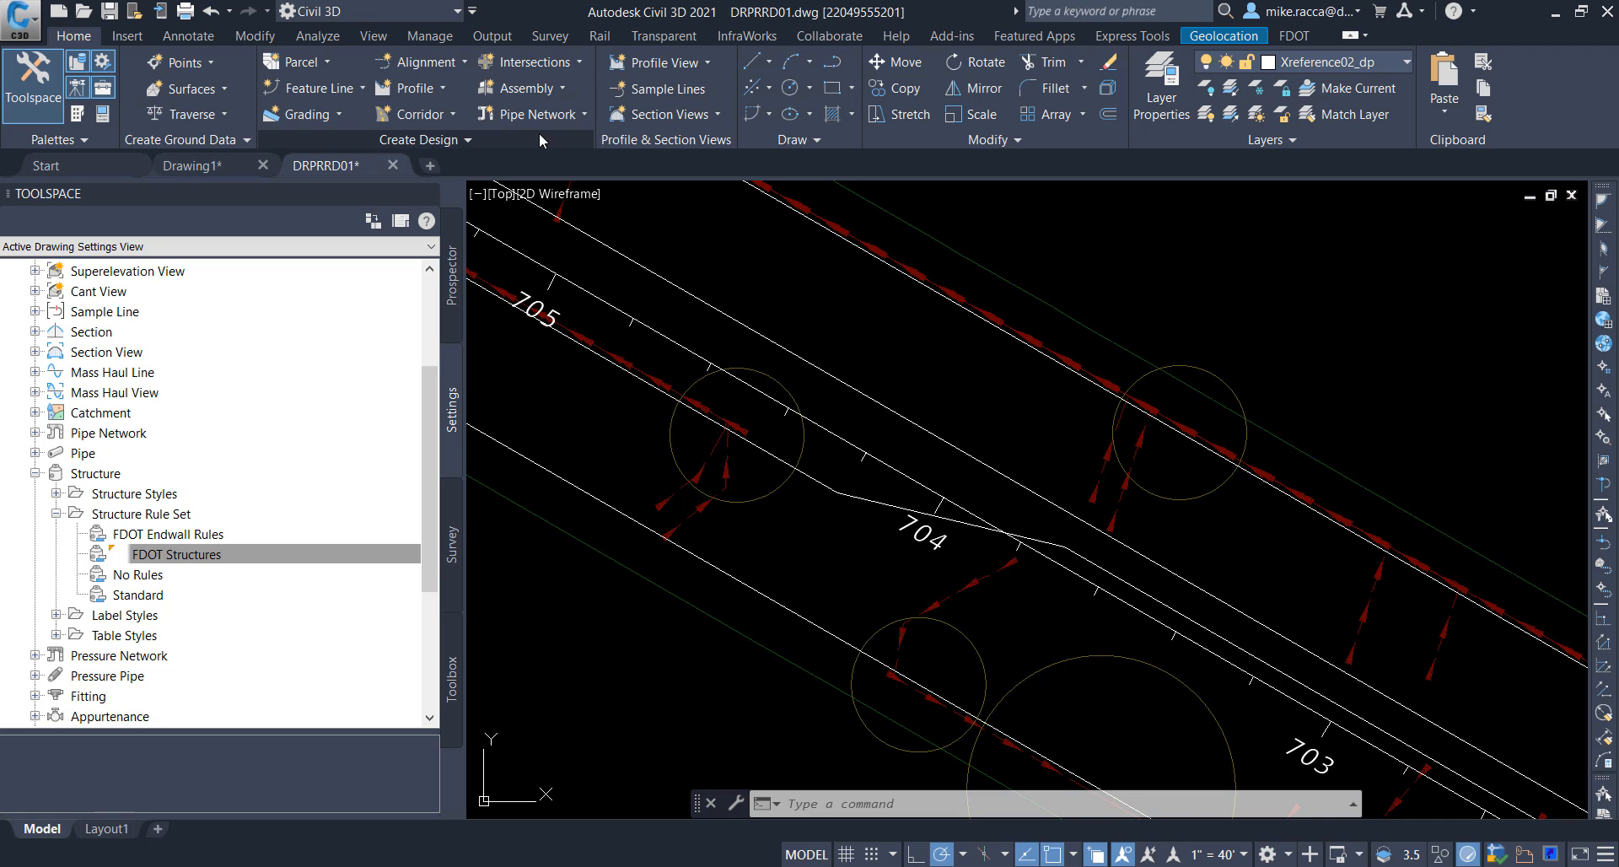
{"action": "left_click", "coordinate": [362, 88]}
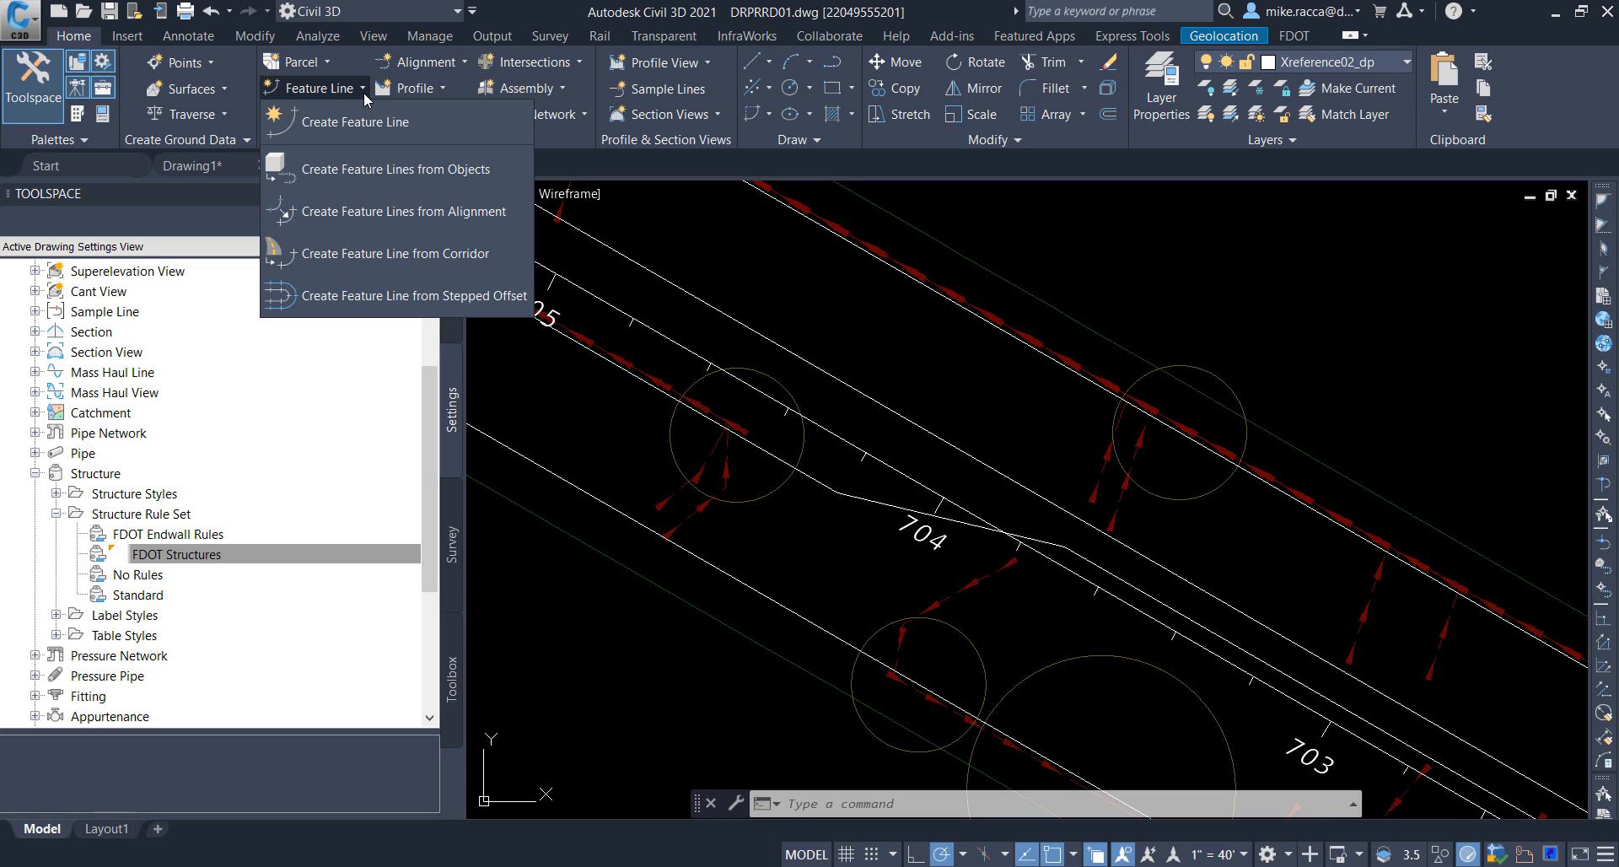
{"action": "left_click", "coordinate": [399, 172]}
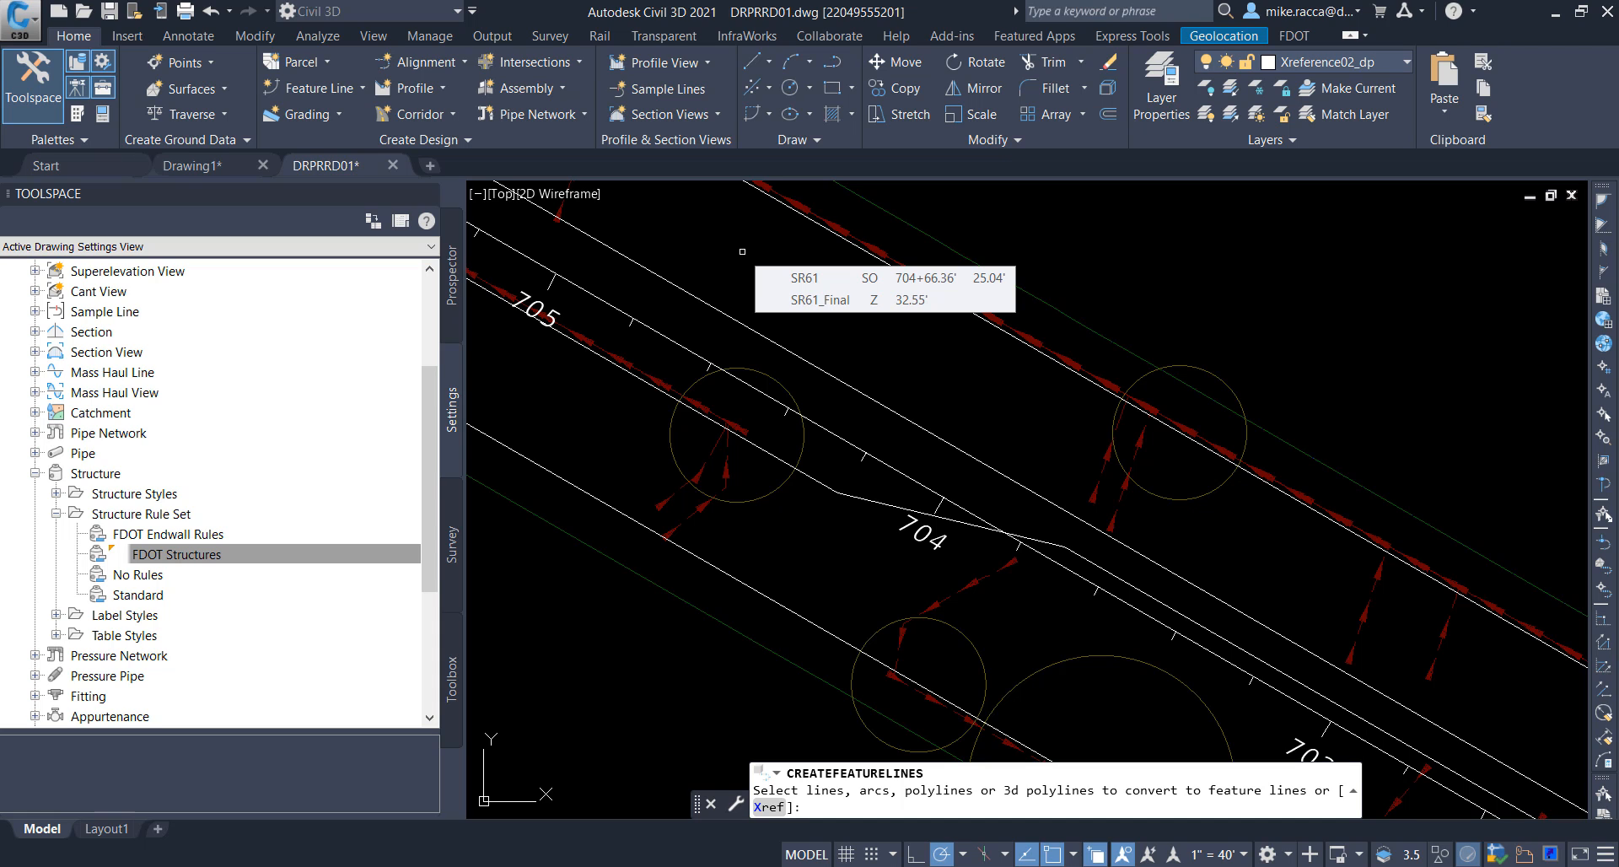
{"action": "left_click", "coordinate": [878, 262]}
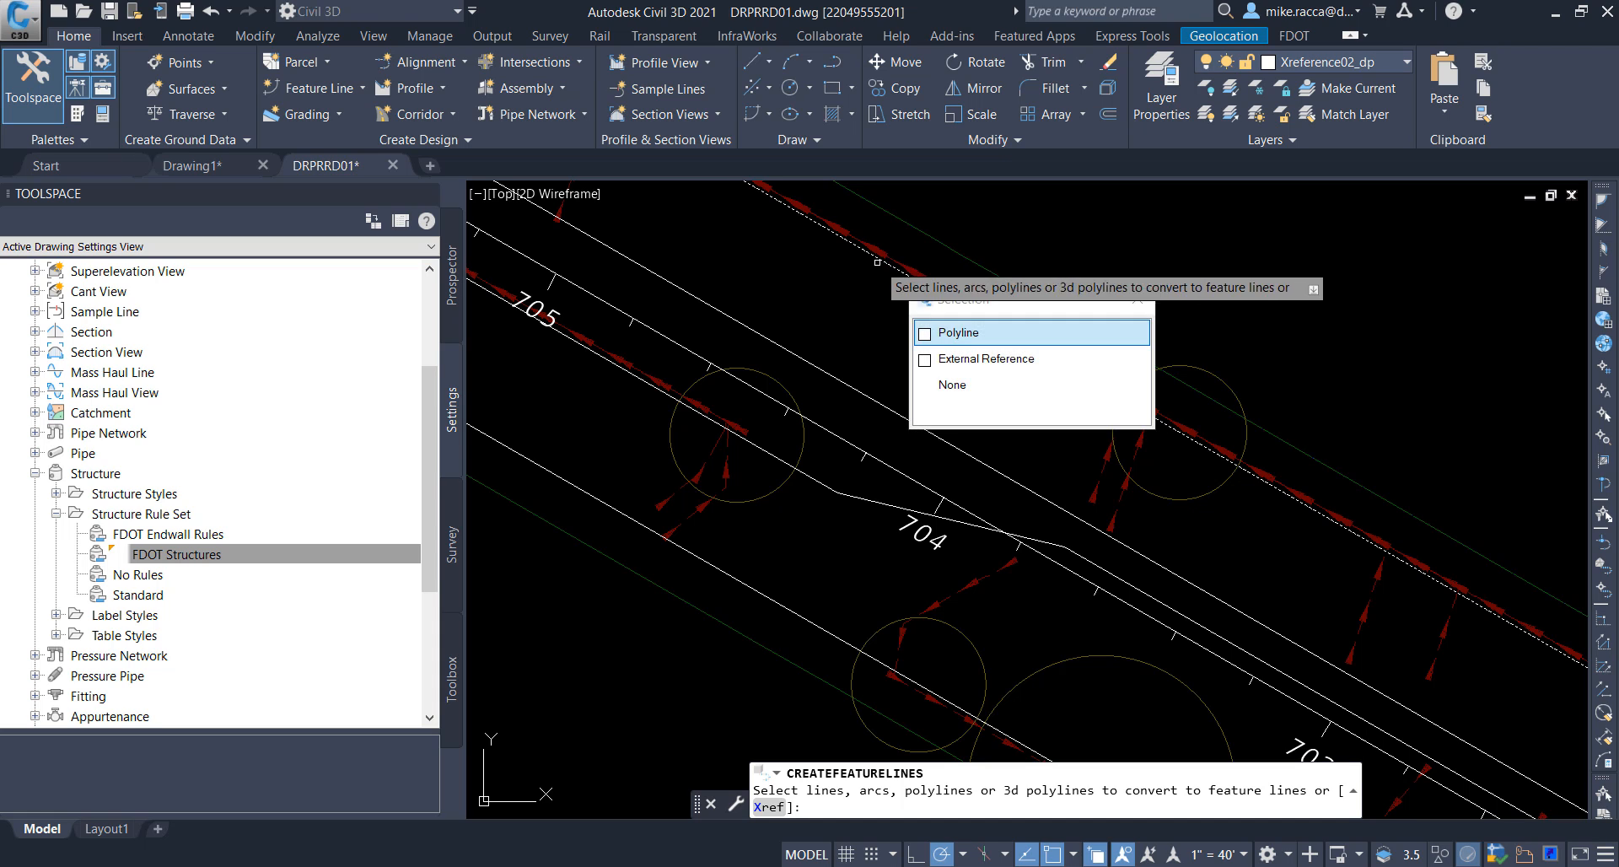
{"action": "left_click", "coordinate": [947, 334]}
{"action": "left_click", "coordinate": [881, 390]}
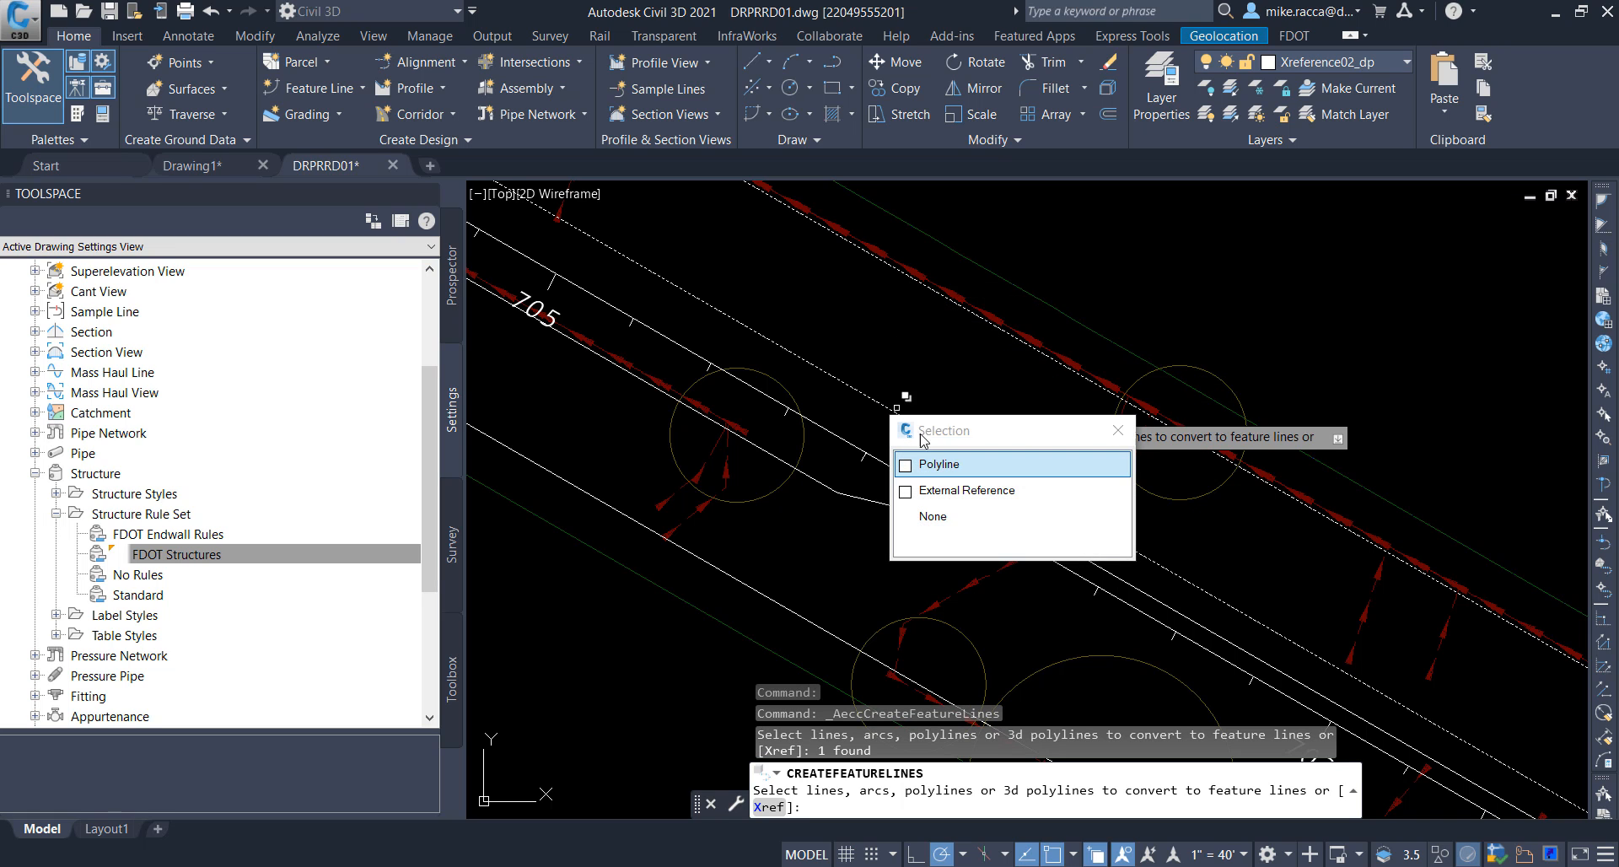
{"action": "left_click", "coordinate": [935, 465]}
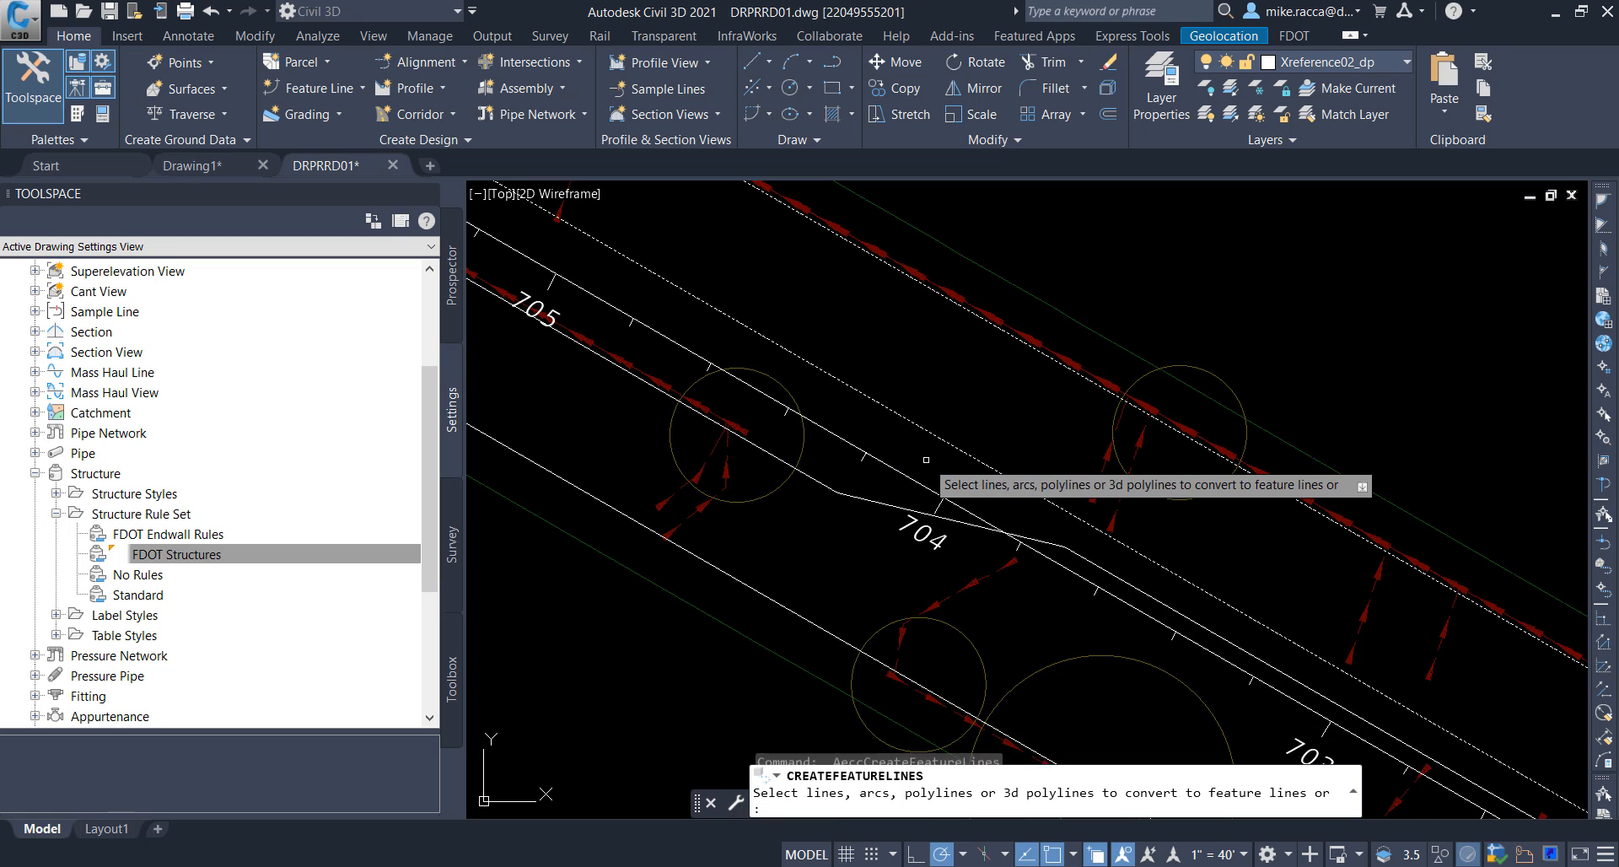
{"action": "left_click", "coordinate": [850, 481]}
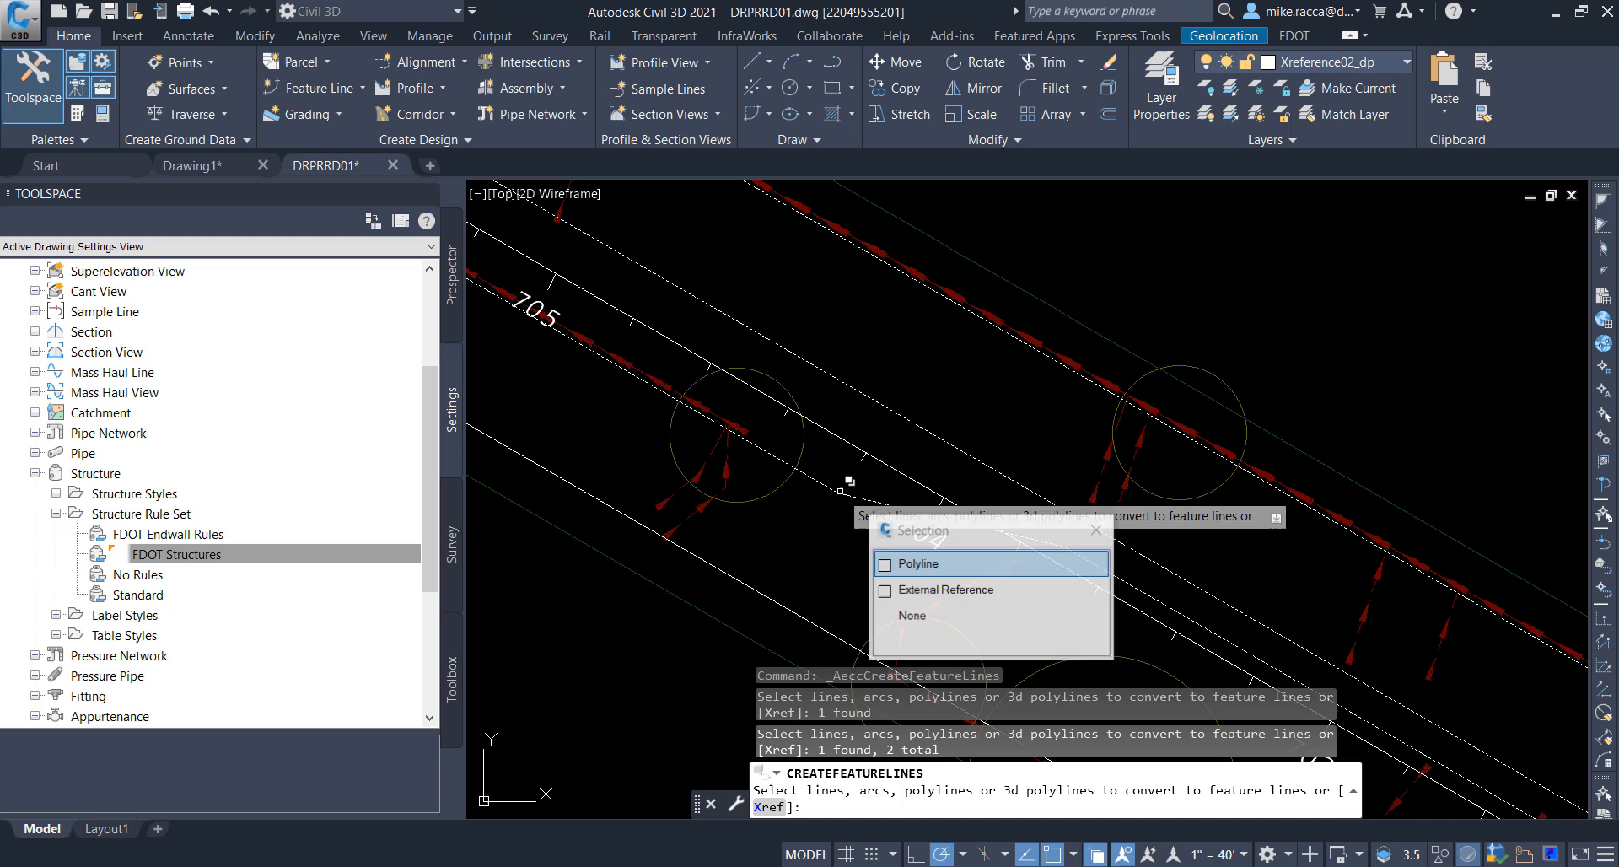
{"action": "left_click", "coordinate": [920, 564]}
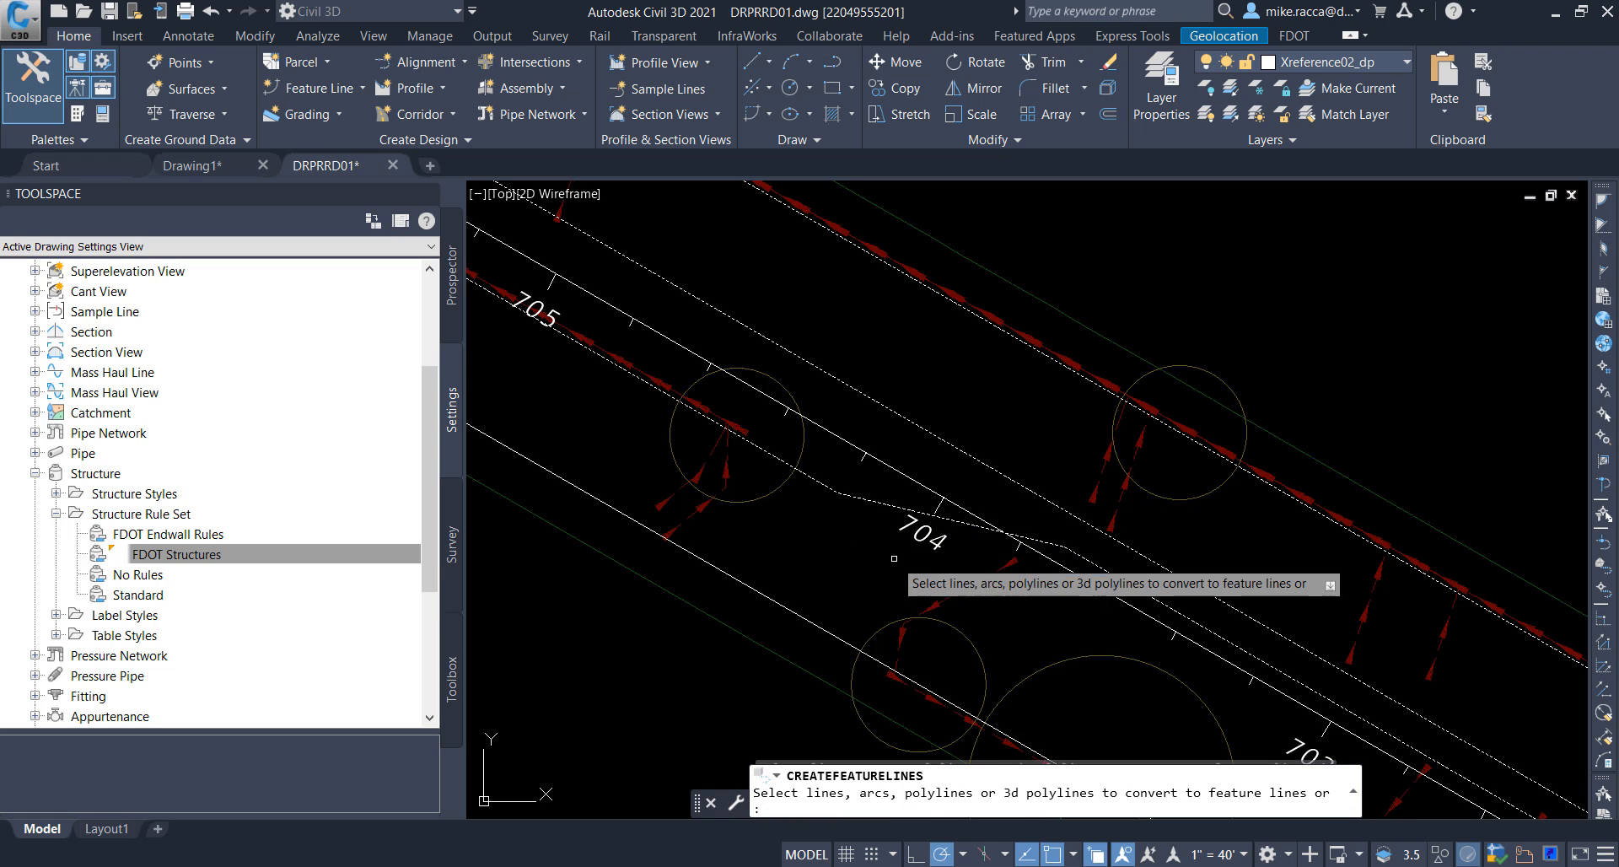
{"action": "left_click", "coordinate": [772, 597]}
{"action": "left_click", "coordinate": [837, 666]}
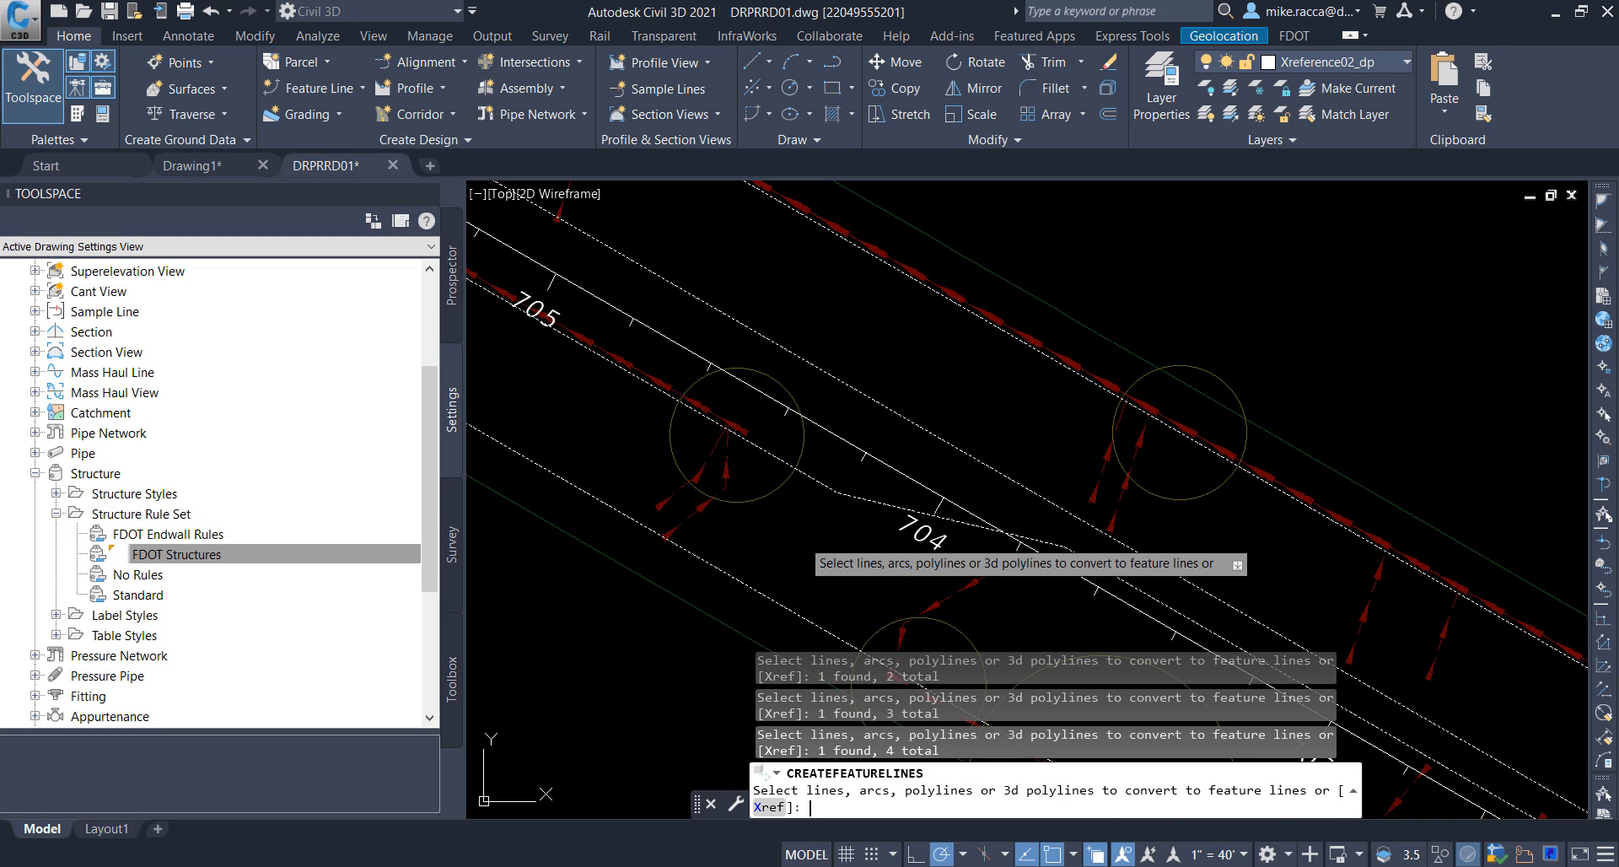
{"action": "key", "text": "Return"}
Step: Create the feature lines with site <None>, style FDOT PavtAsphalt, the selected entity layer, and the existing entities erased
{"action": "left_click", "coordinate": [673, 489]}
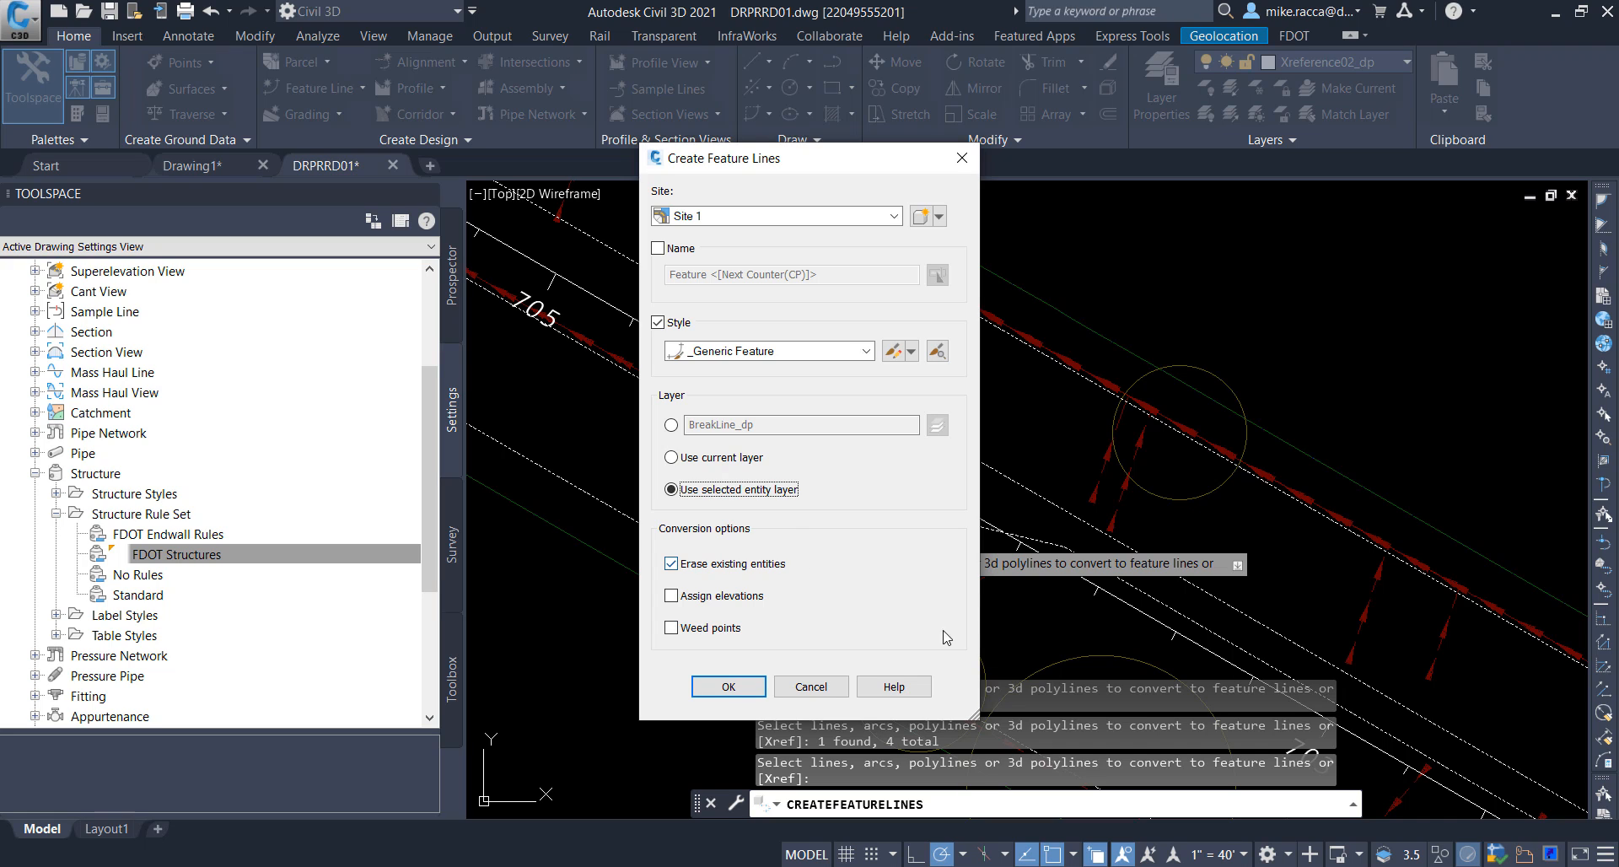
{"action": "left_click", "coordinate": [894, 215]}
{"action": "left_click", "coordinate": [714, 235]}
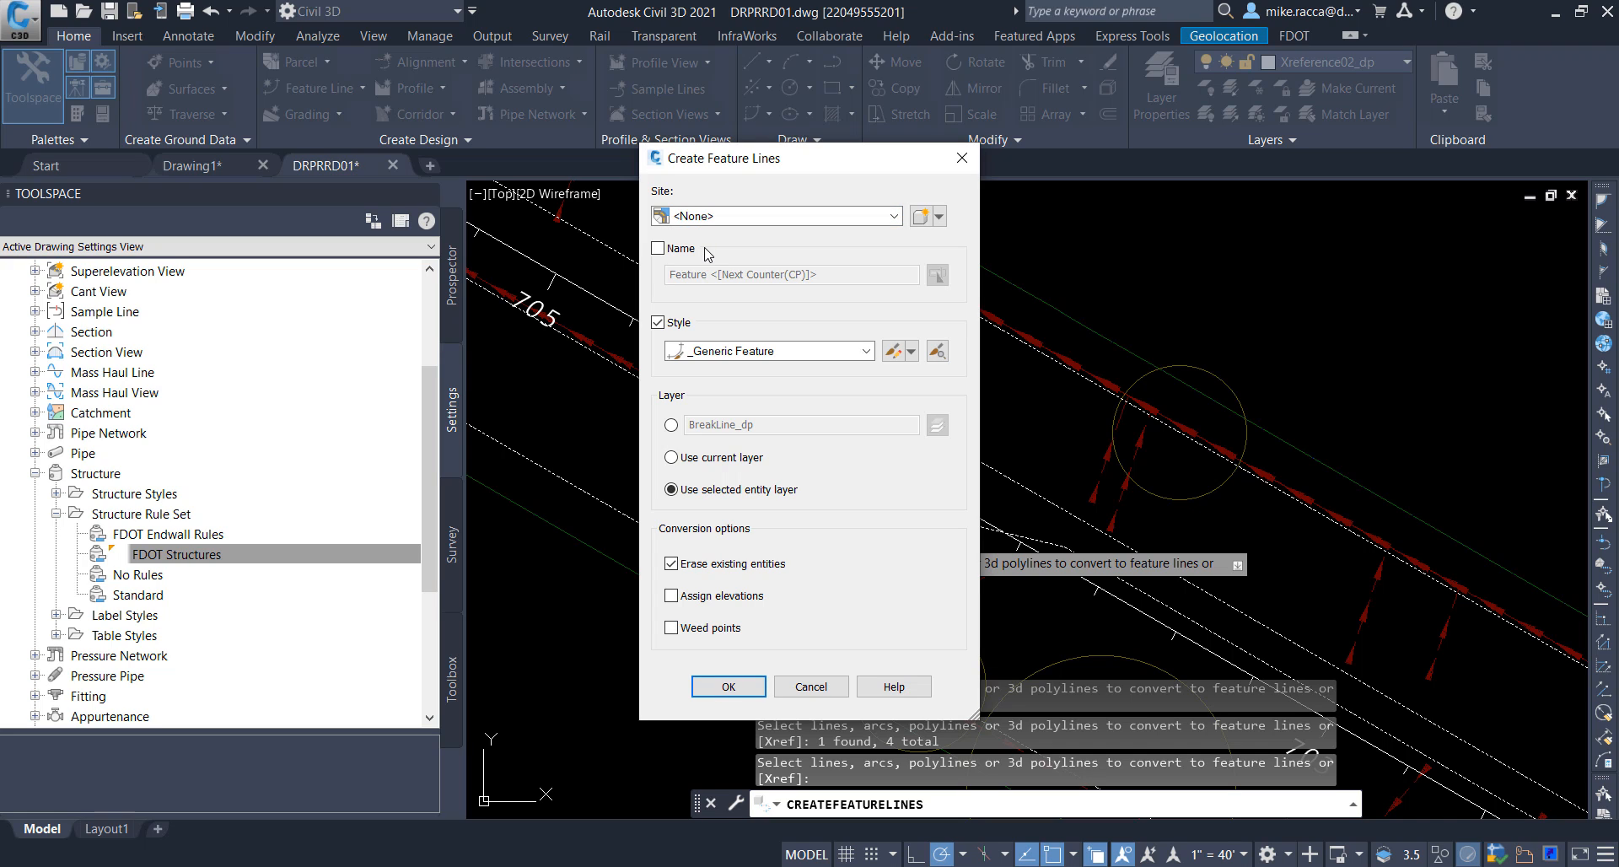
{"action": "left_click", "coordinate": [867, 351]}
{"action": "scroll", "coordinate": [771, 489], "scroll_direction": "down", "scroll_amount": 2}
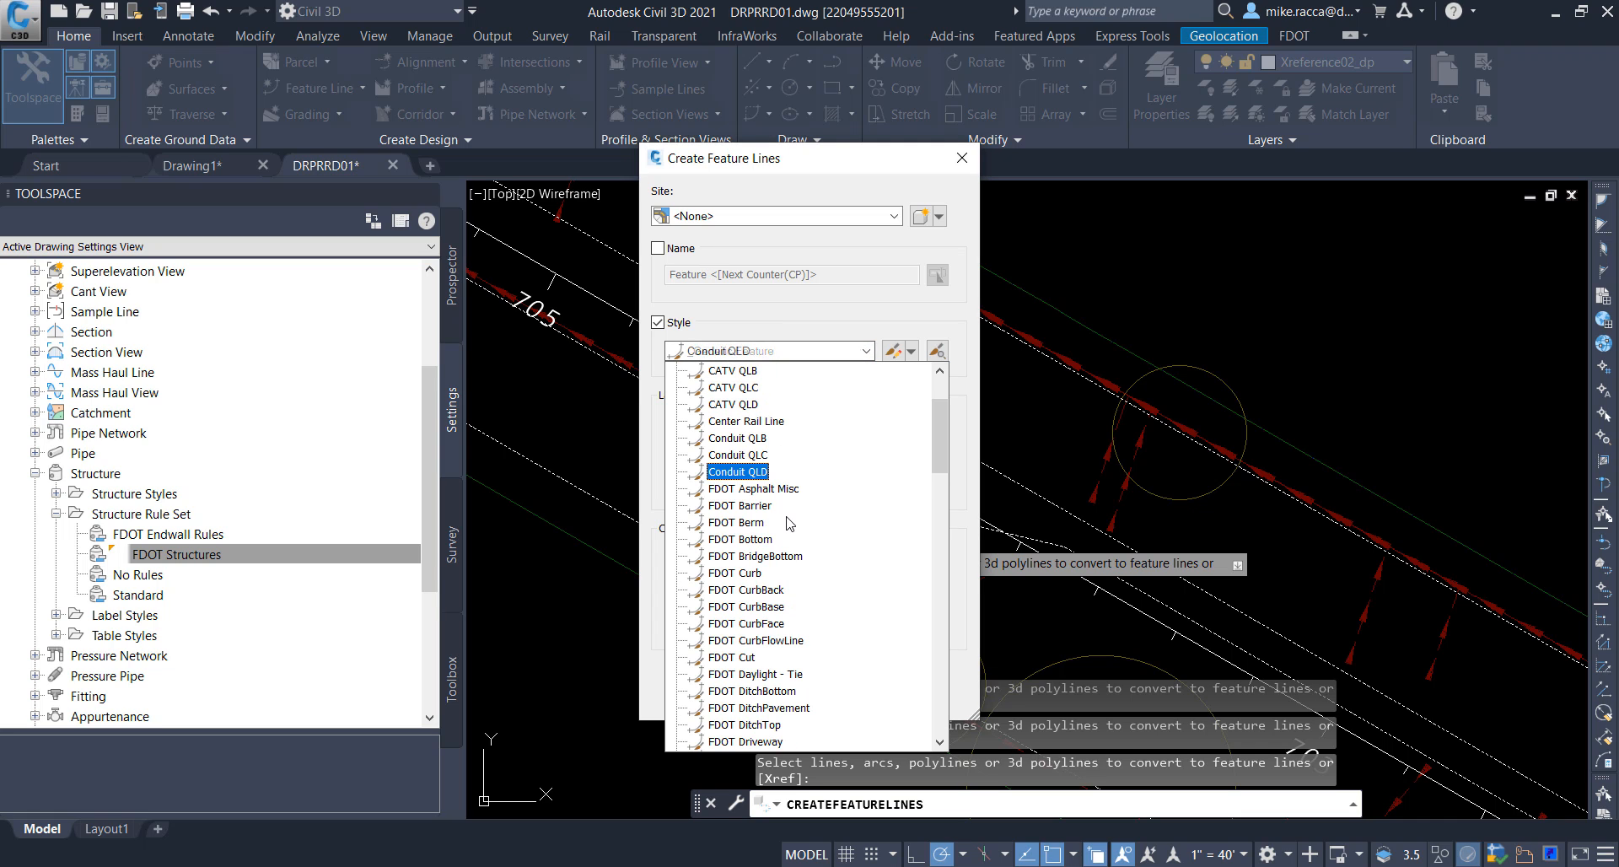
{"action": "scroll", "coordinate": [788, 540], "scroll_direction": "down", "scroll_amount": 5}
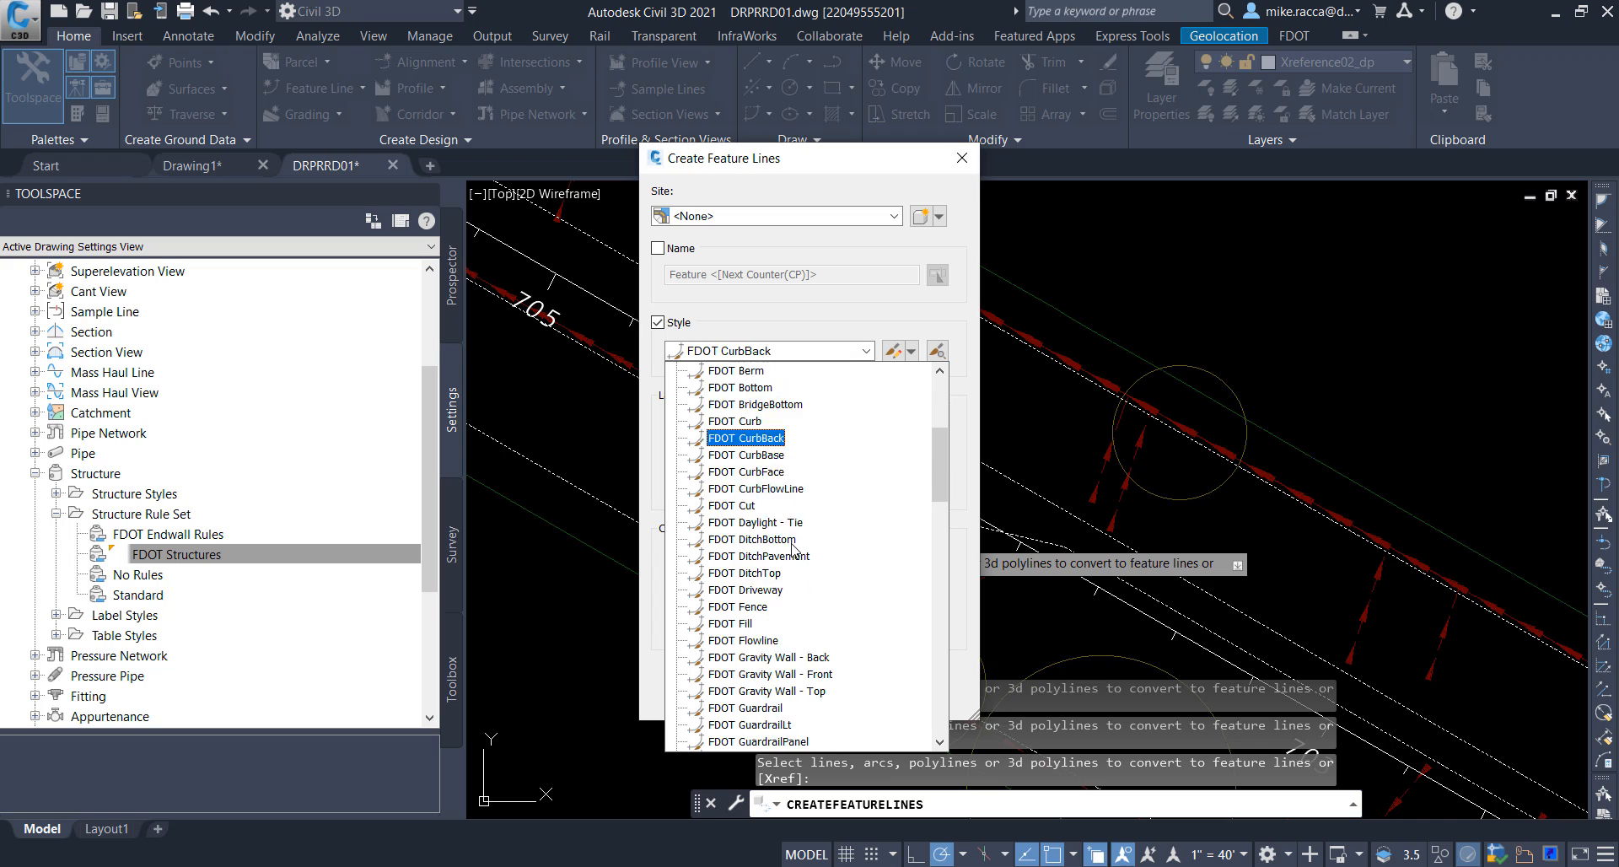
{"action": "scroll", "coordinate": [793, 553], "scroll_direction": "down", "scroll_amount": 5}
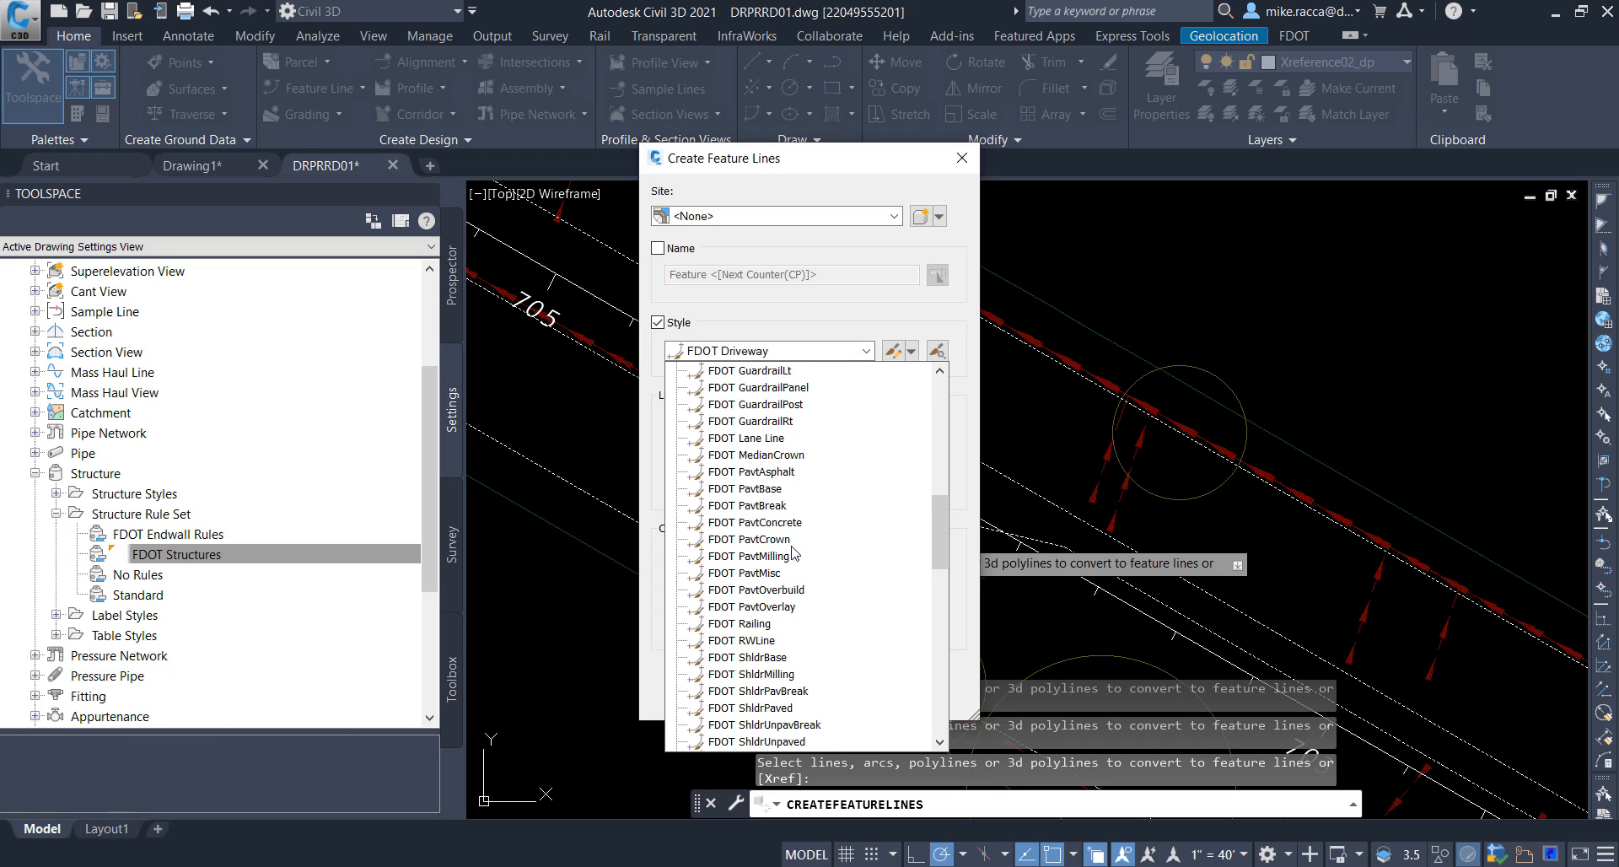
{"action": "left_click", "coordinate": [766, 472]}
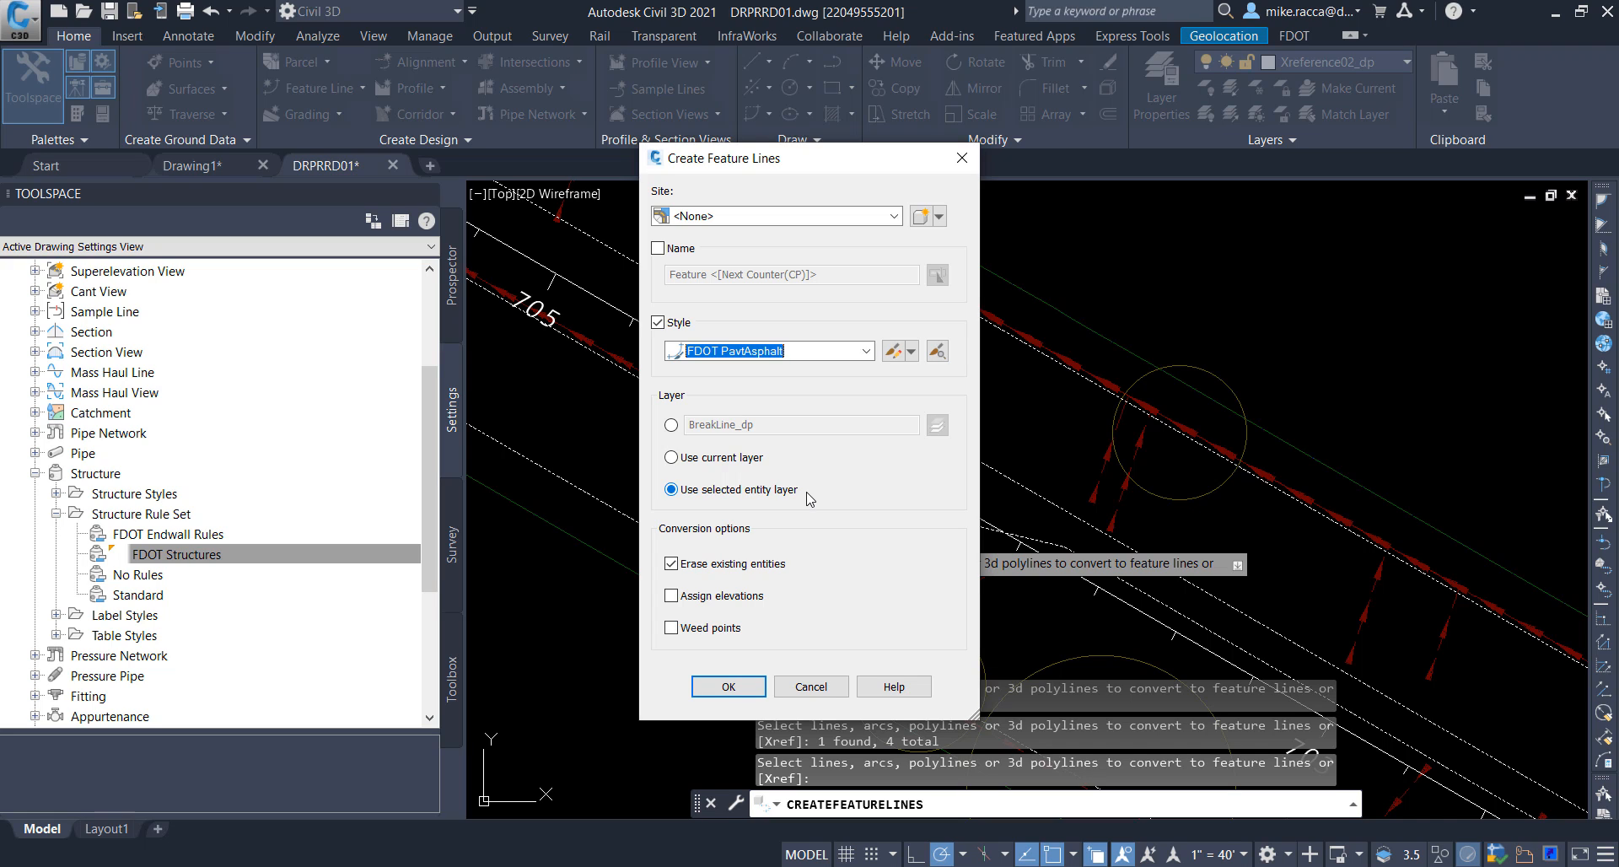
{"action": "left_click", "coordinate": [706, 492]}
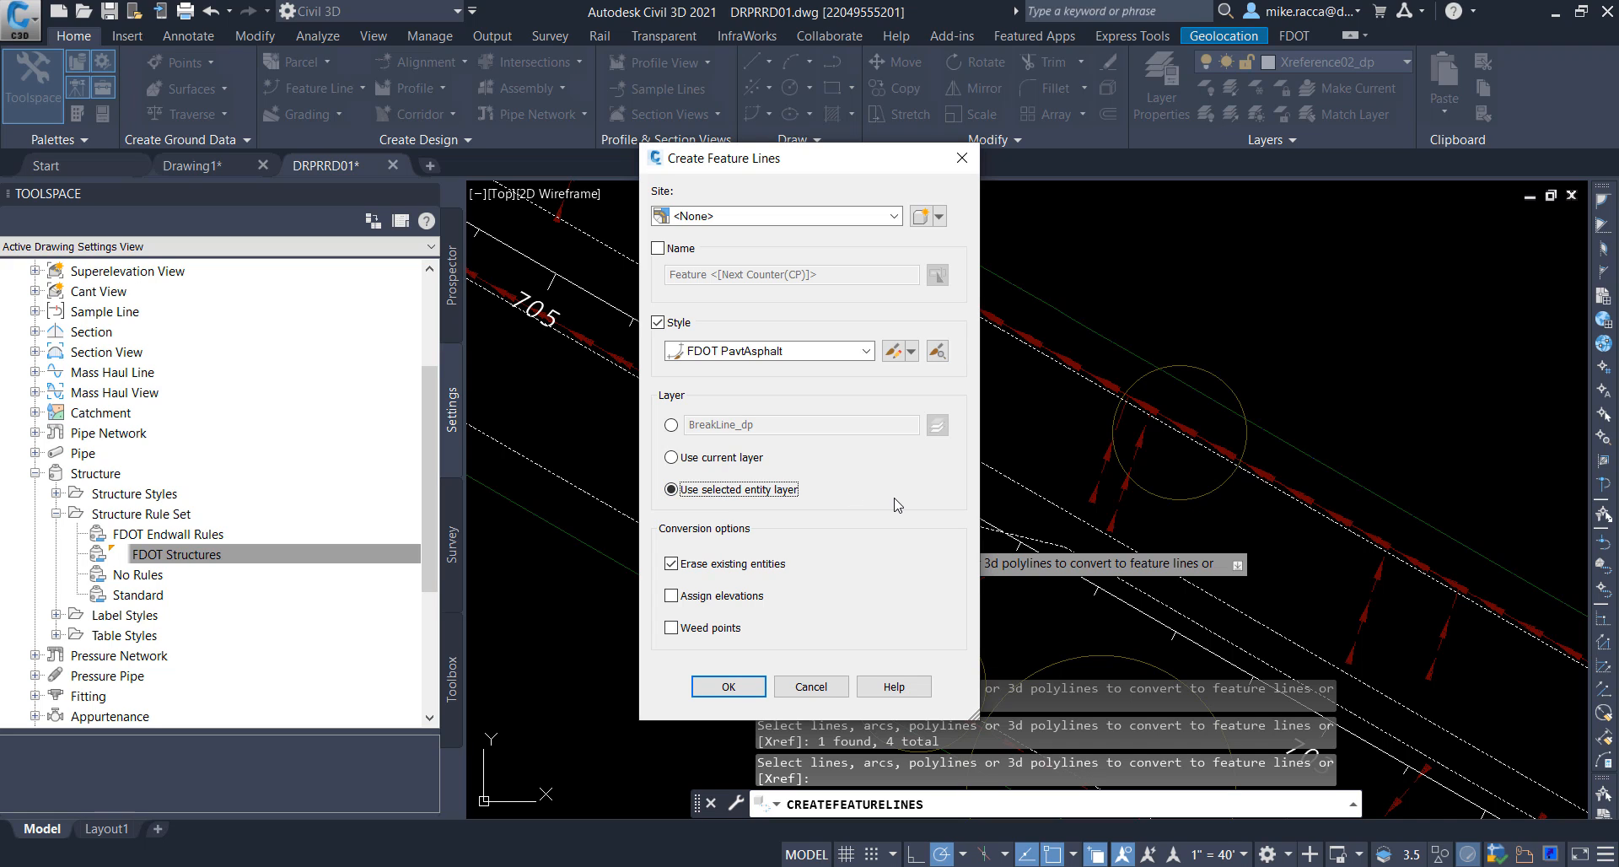
{"action": "left_click", "coordinate": [738, 568]}
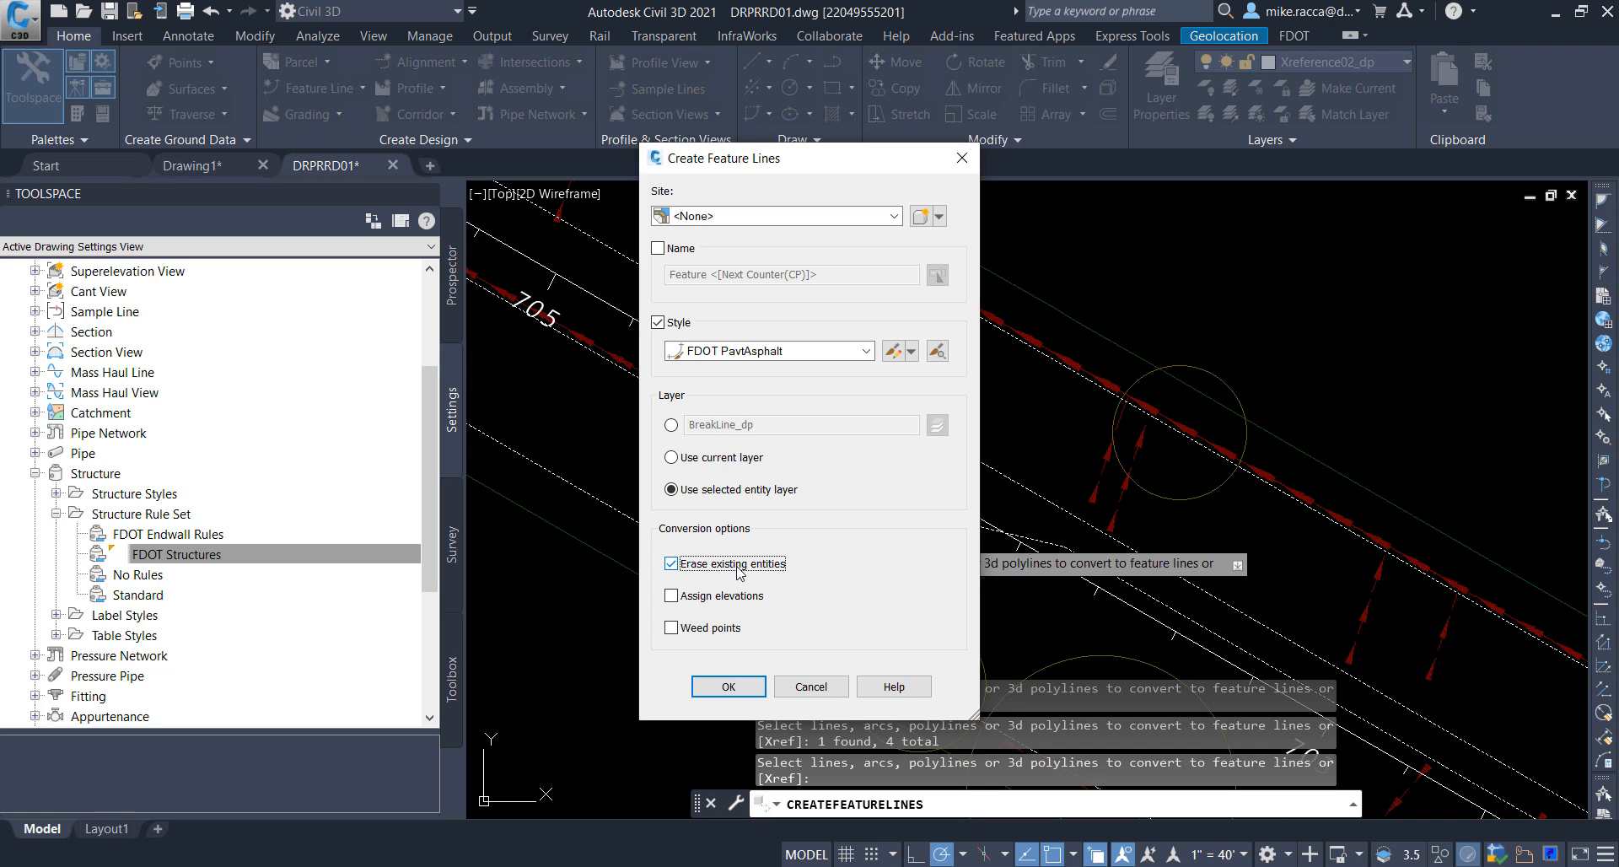
{"action": "left_click", "coordinate": [729, 687]}
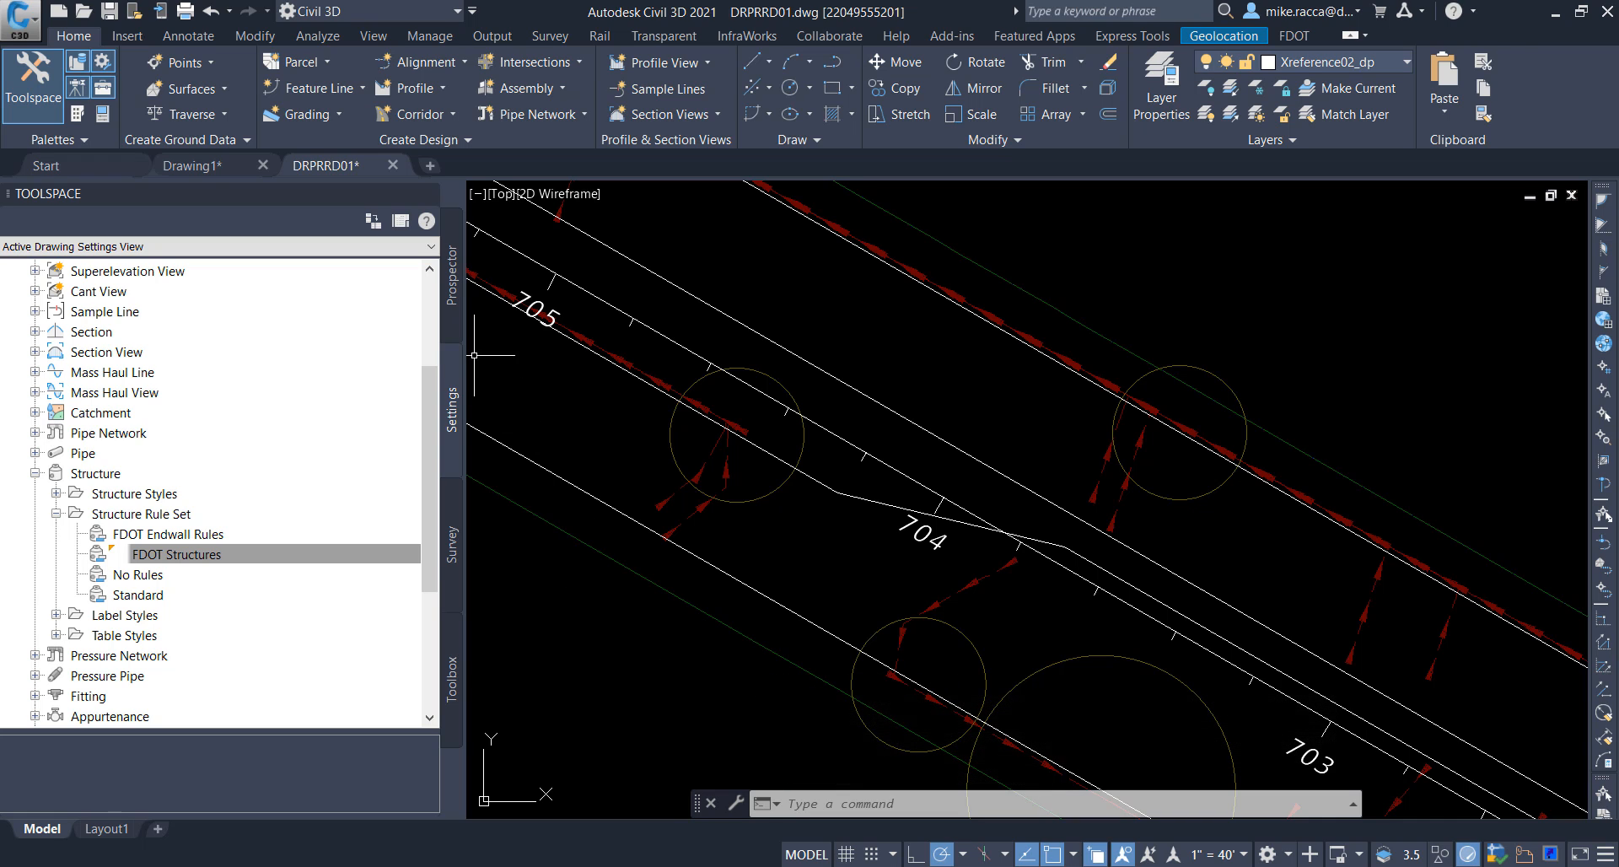
Step: Examine the drawing's Feature Lines collection, enlarging its item list and going through each entry
{"action": "left_click", "coordinate": [455, 319]}
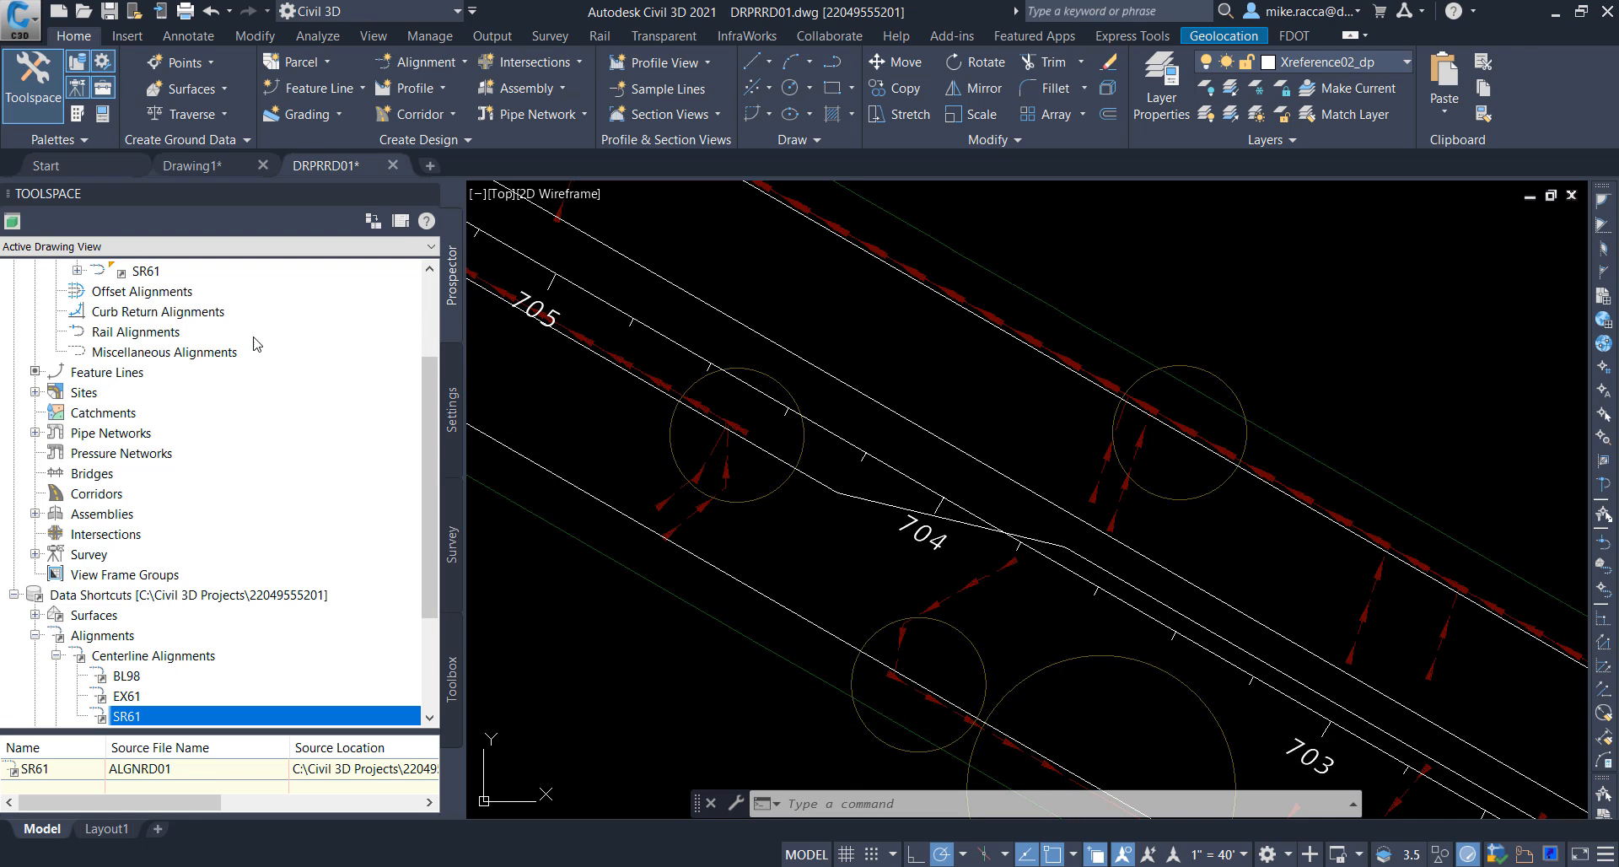
{"action": "left_click", "coordinate": [77, 377]}
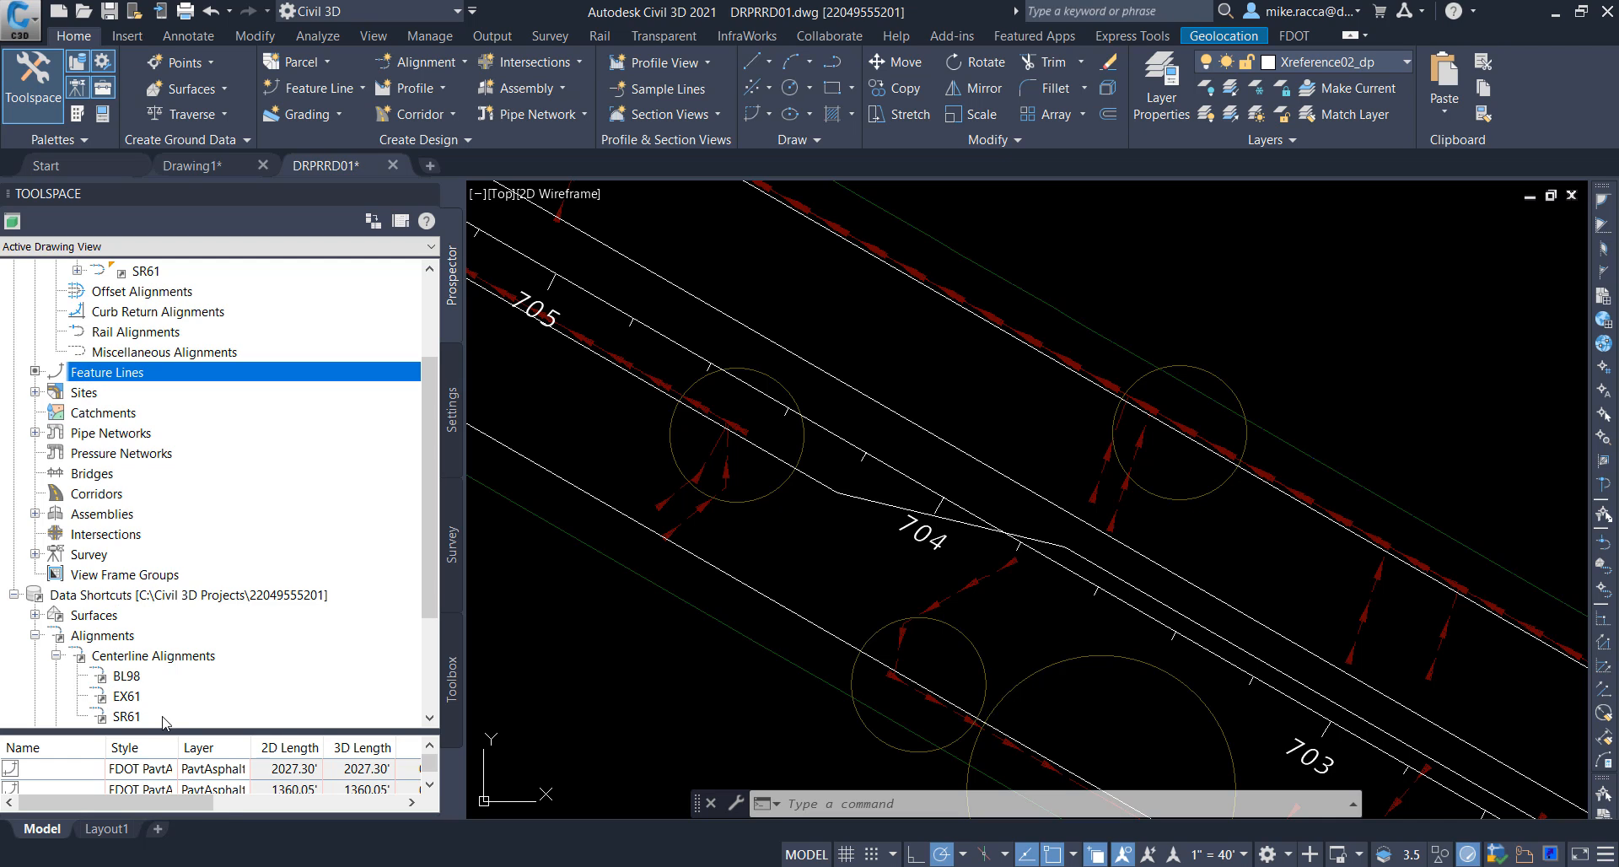
{"action": "left_click_drag", "start_coordinate": [179, 732], "coordinate": [179, 635]}
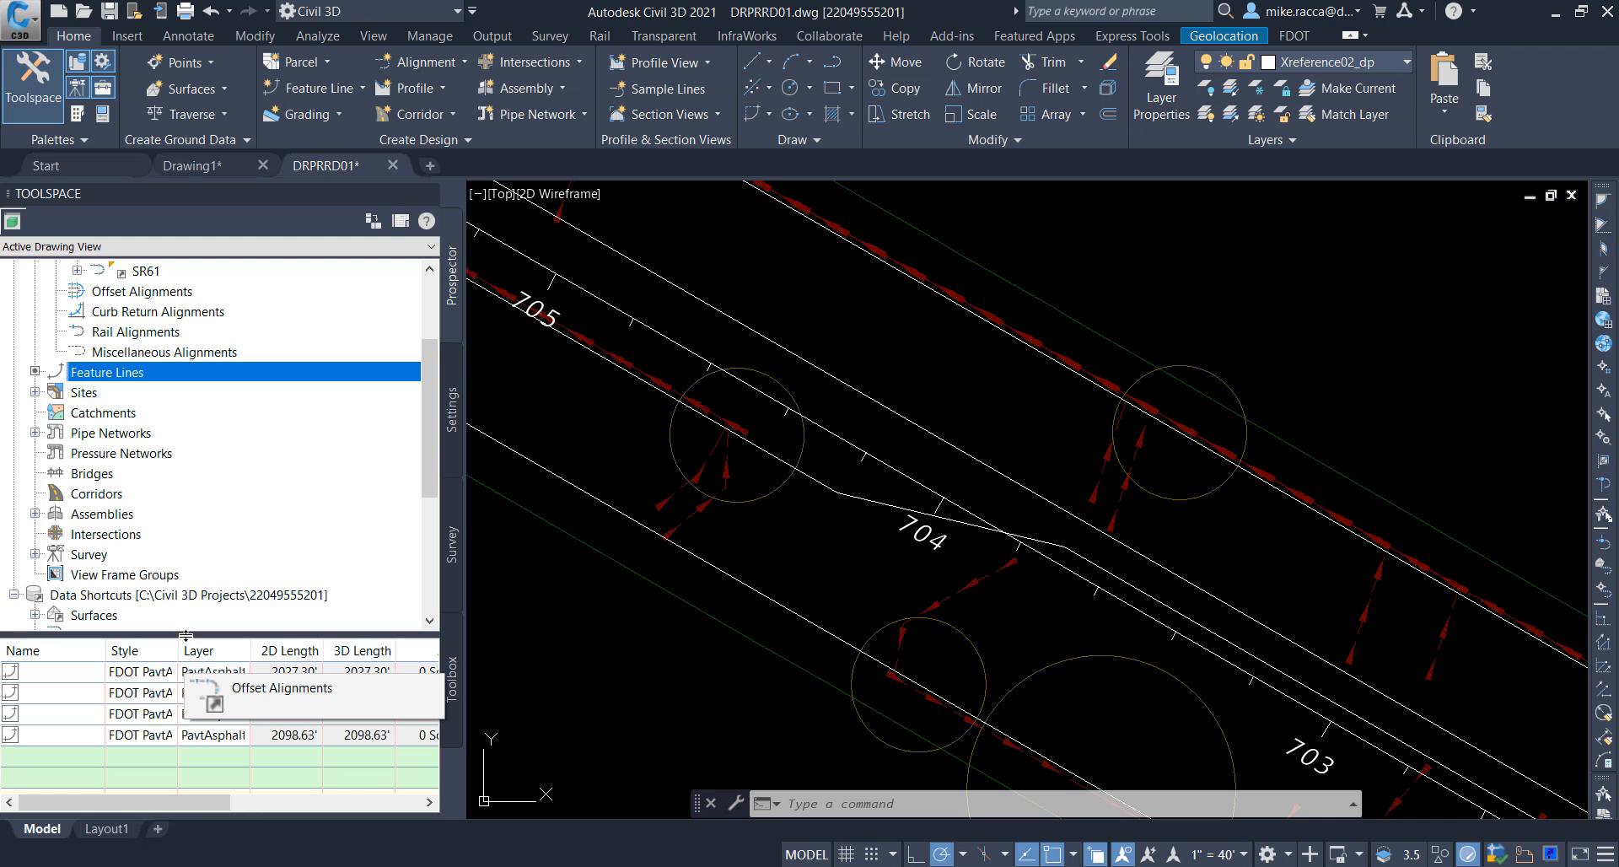
{"action": "left_click", "coordinate": [82, 670]}
{"action": "left_click", "coordinate": [61, 693]}
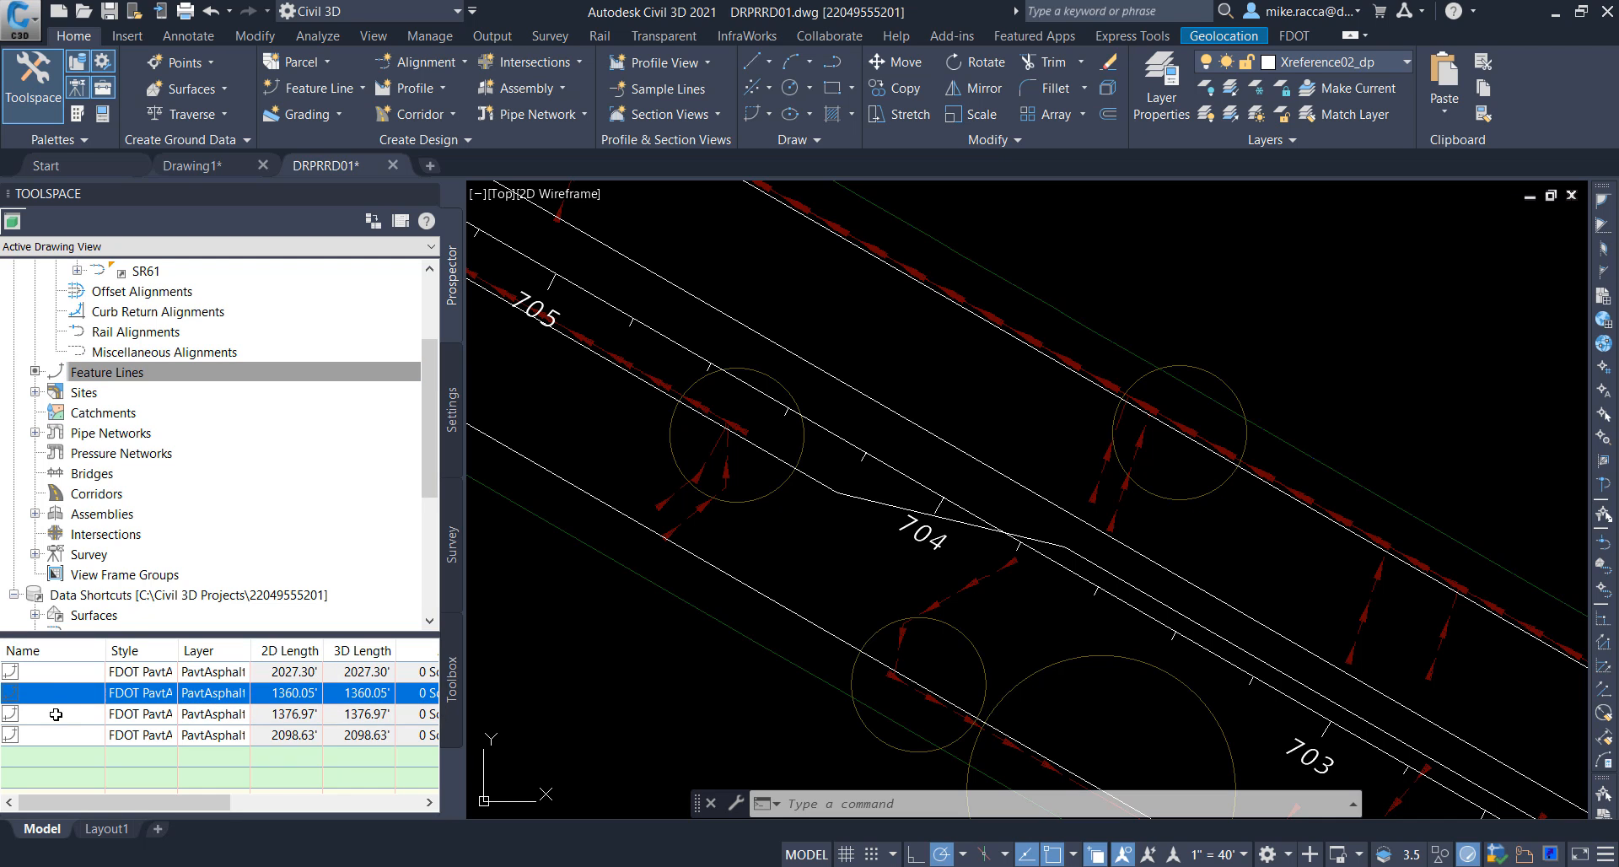
{"action": "left_click", "coordinate": [52, 713]}
{"action": "left_click", "coordinate": [51, 735]}
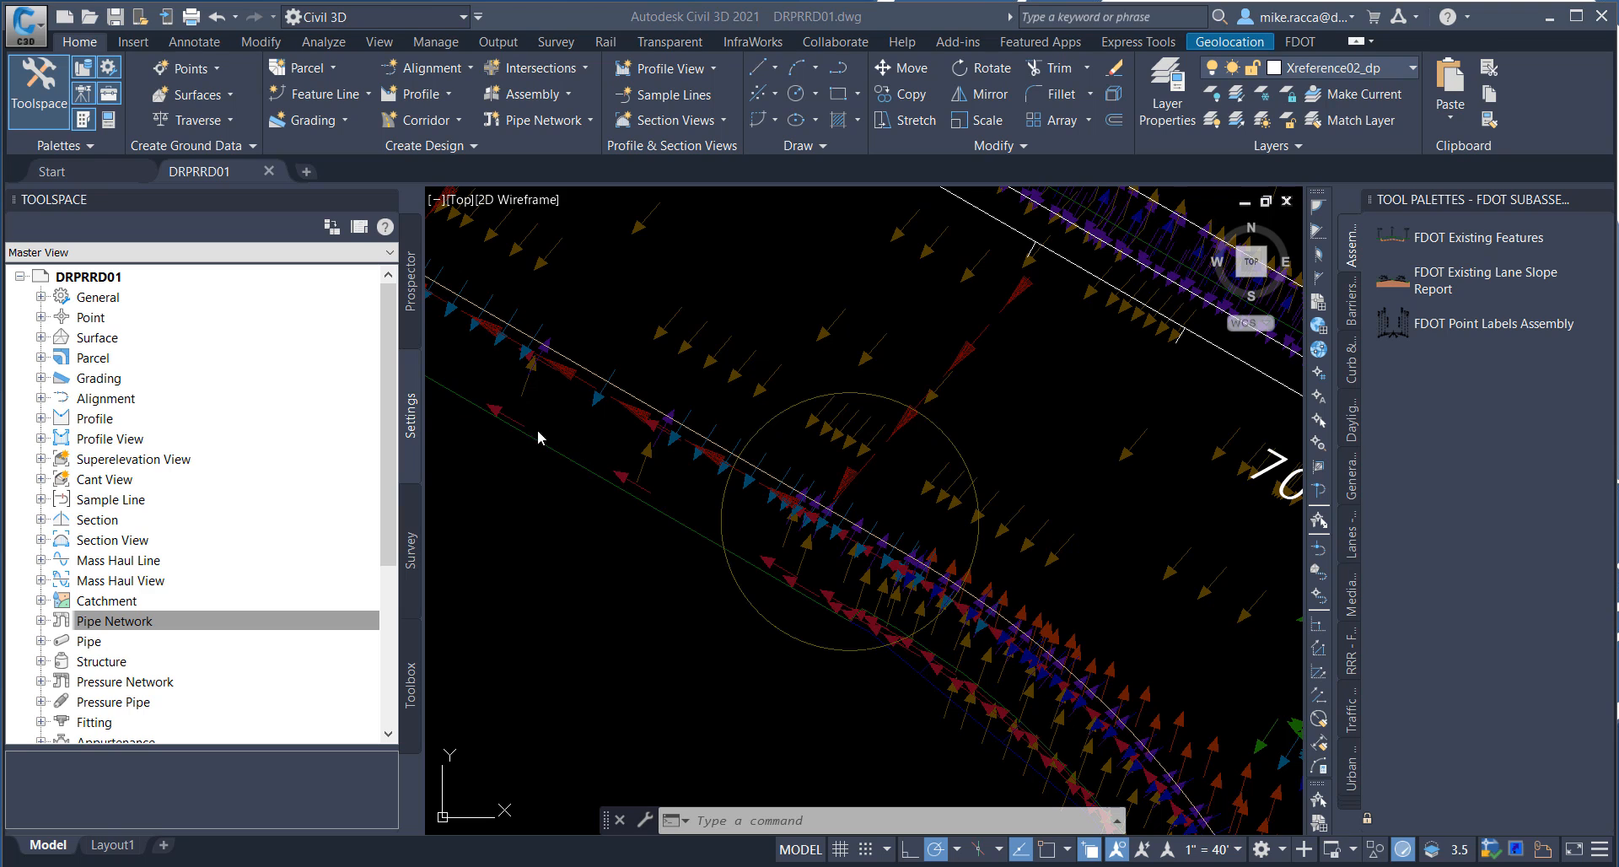
Step: Open the FDOT Drainage parts list from the pipe network settings for editing
{"action": "left_click", "coordinate": [407, 424]}
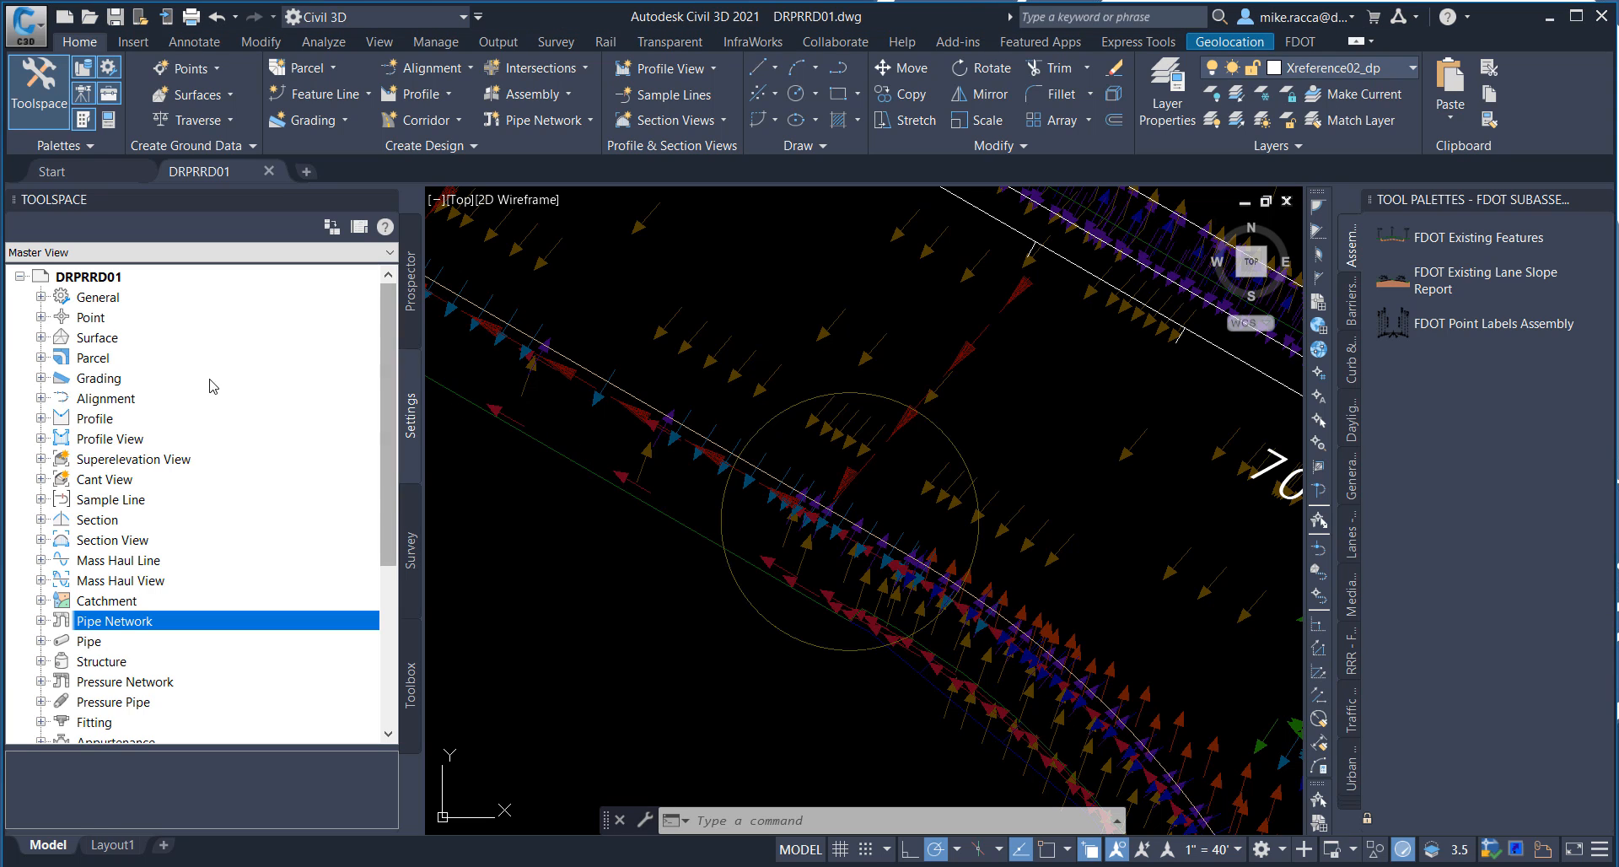
{"action": "left_click", "coordinate": [39, 621]}
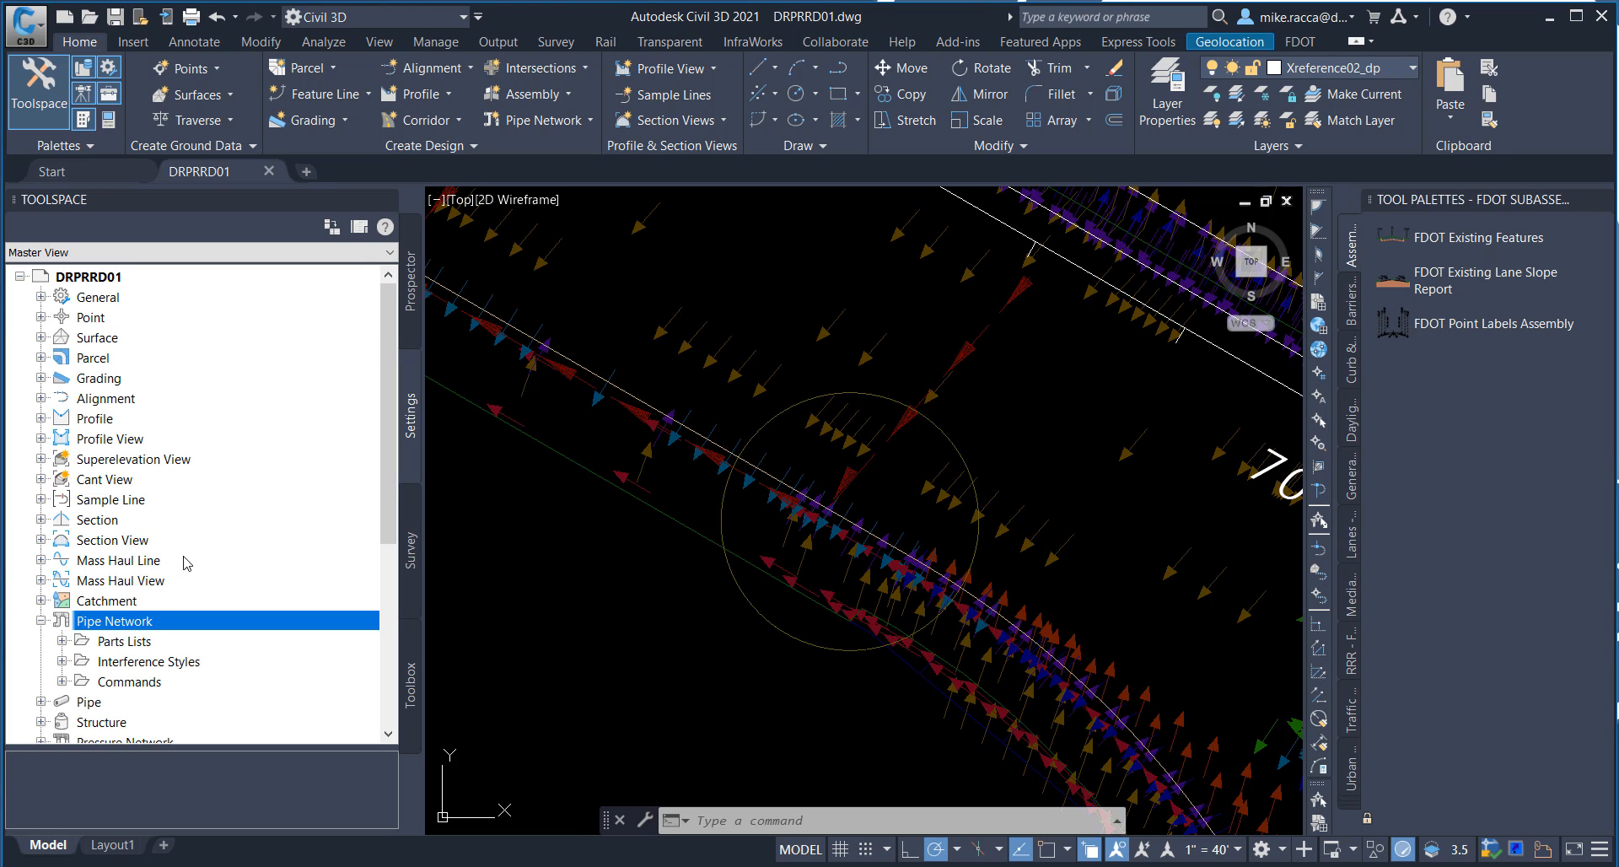
{"action": "scroll", "coordinate": [184, 561], "scroll_direction": "down", "scroll_amount": 2}
{"action": "left_click", "coordinate": [62, 515]}
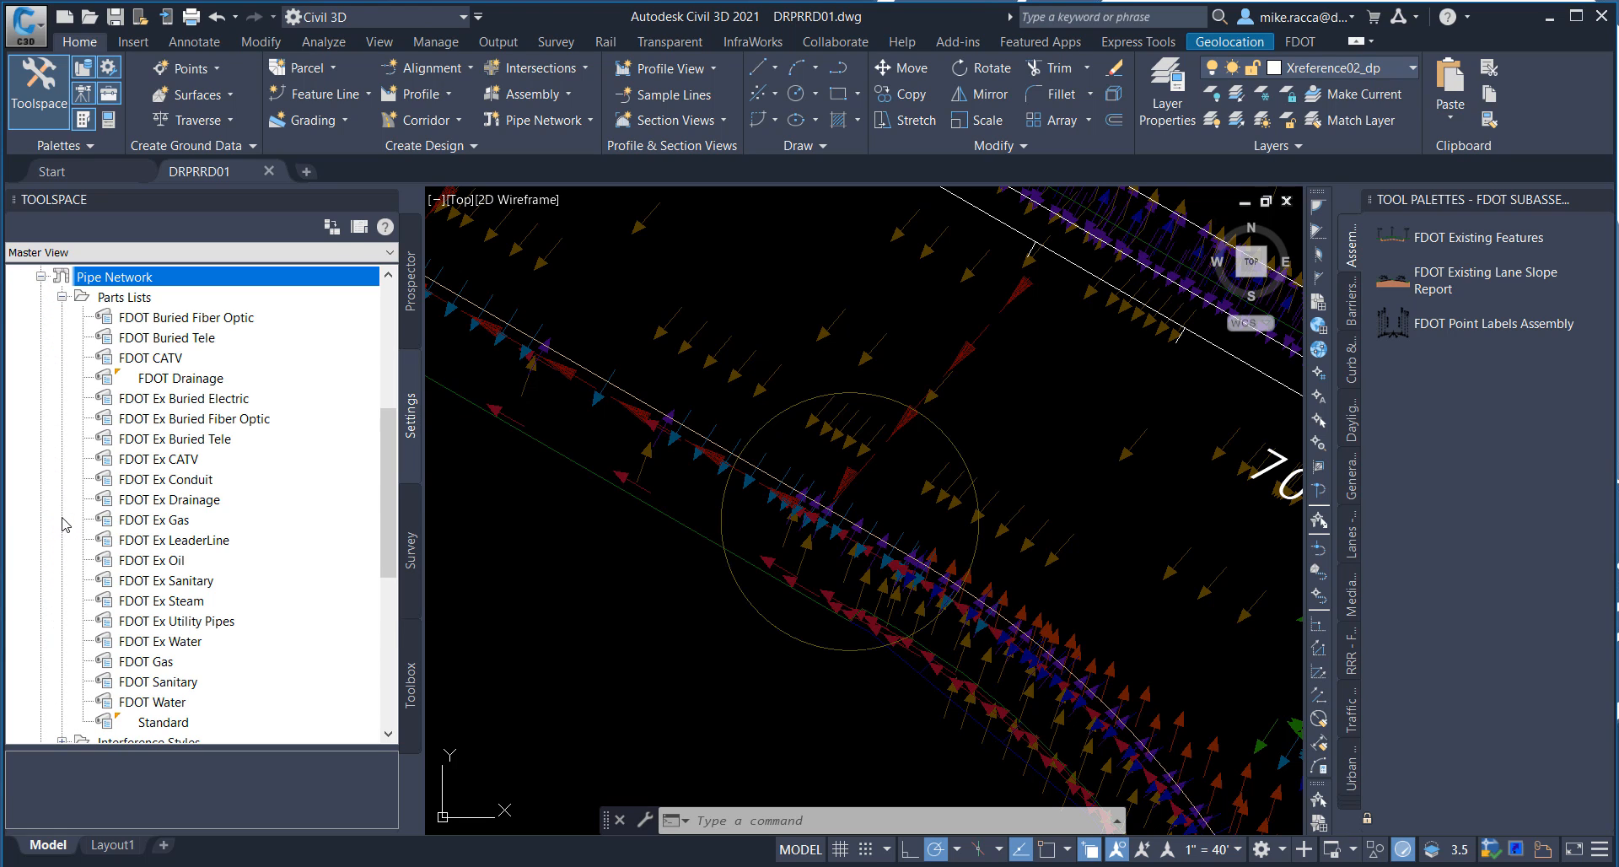
{"action": "right_click", "coordinate": [195, 381]}
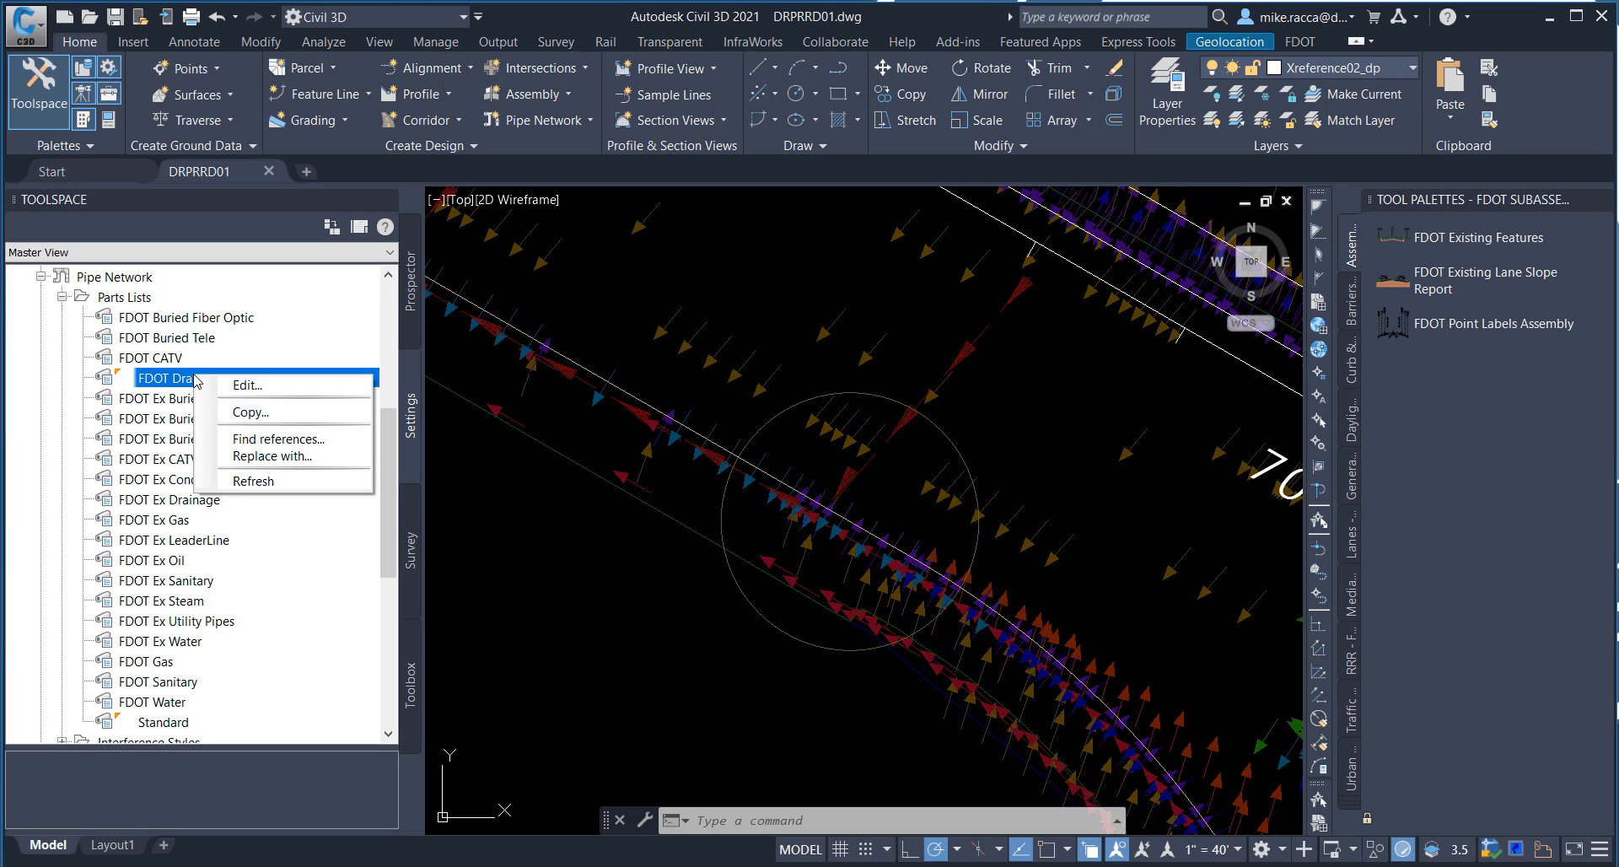
{"action": "left_click", "coordinate": [265, 389]}
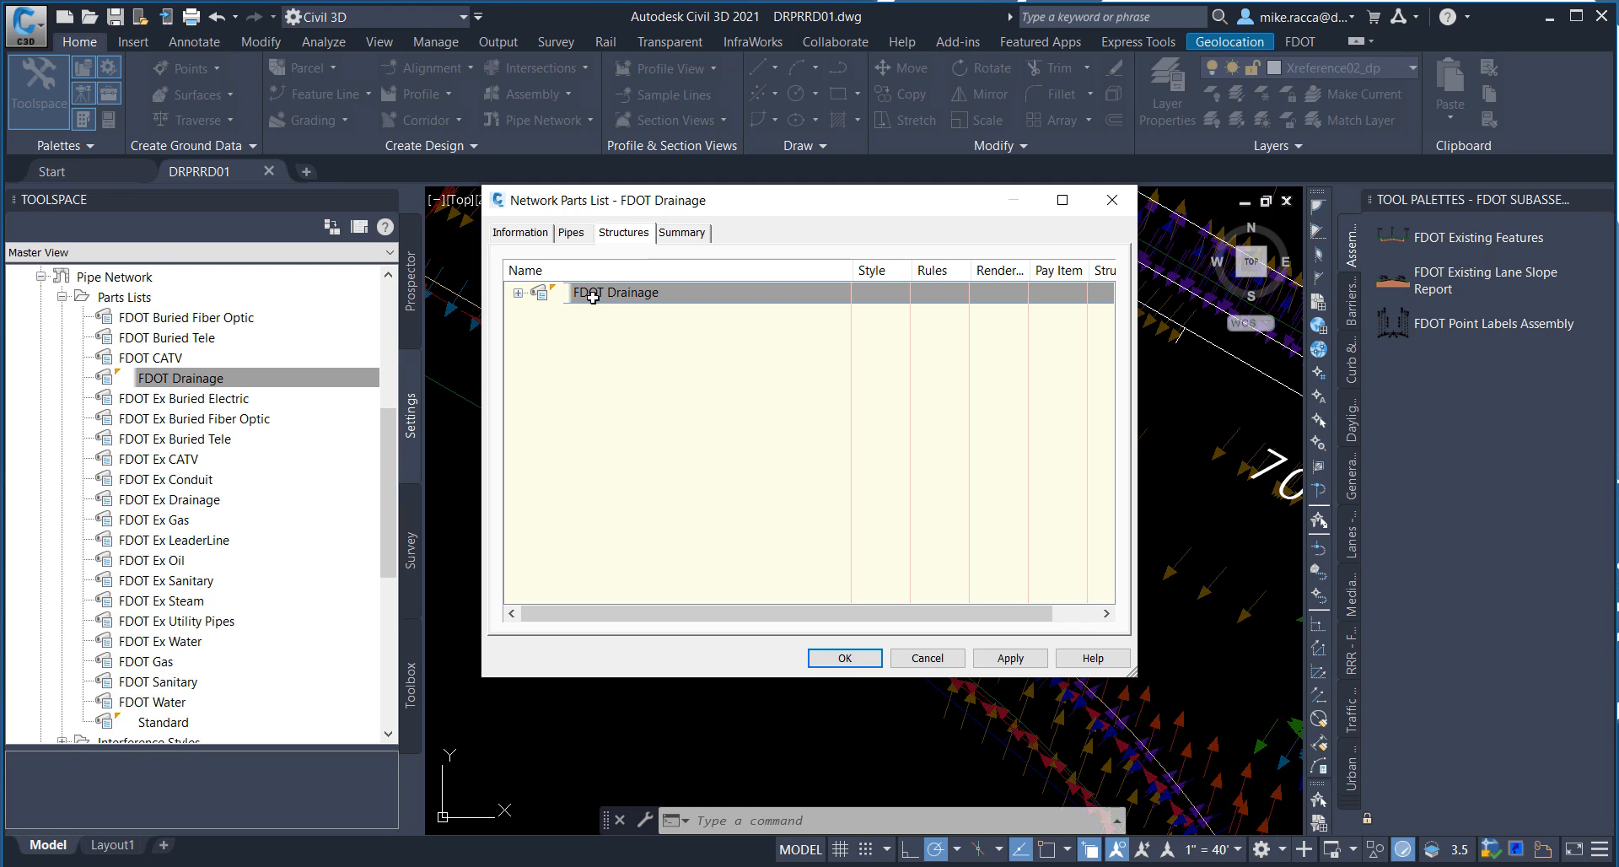
Step: Examine the FDOT Drainage parts list's general information, pipe families and structure families, and close it
{"action": "left_click", "coordinate": [510, 235]}
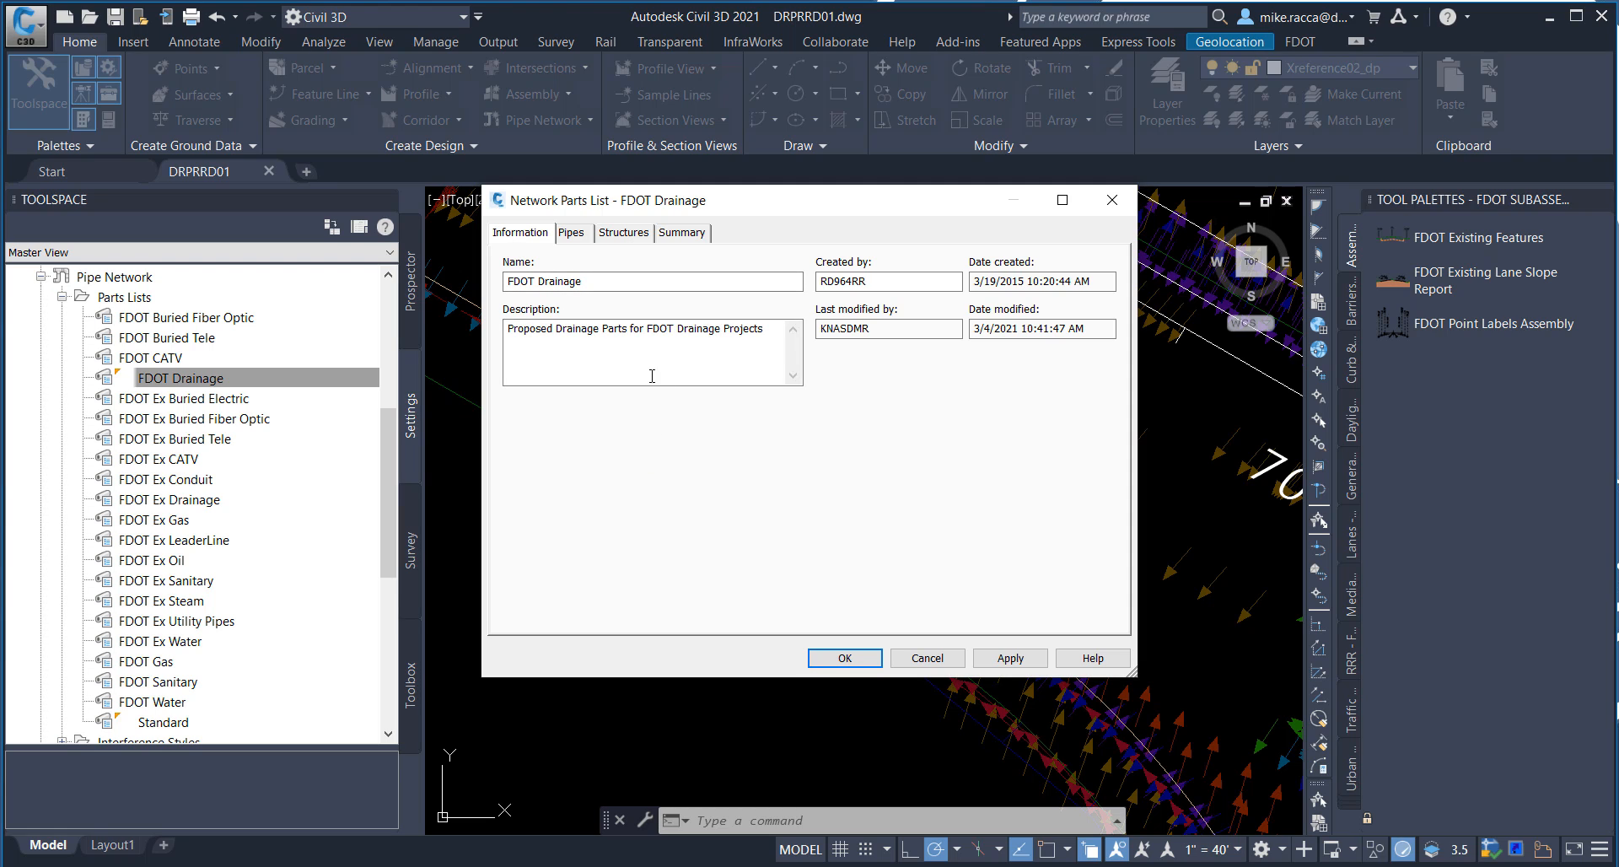
{"action": "left_click", "coordinate": [571, 234]}
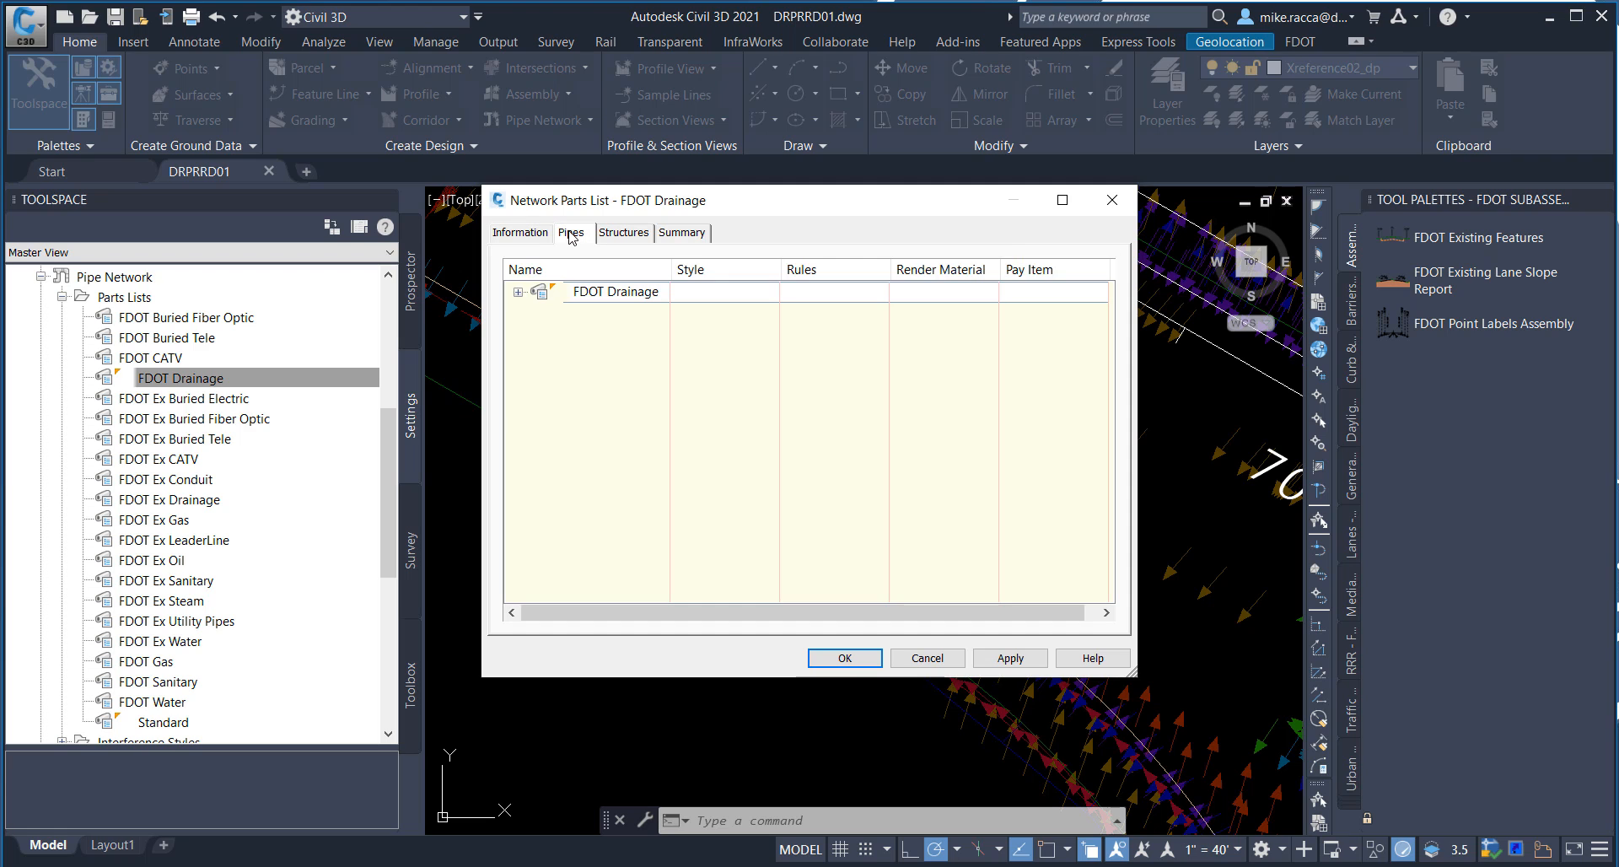
{"action": "left_click", "coordinate": [518, 292]}
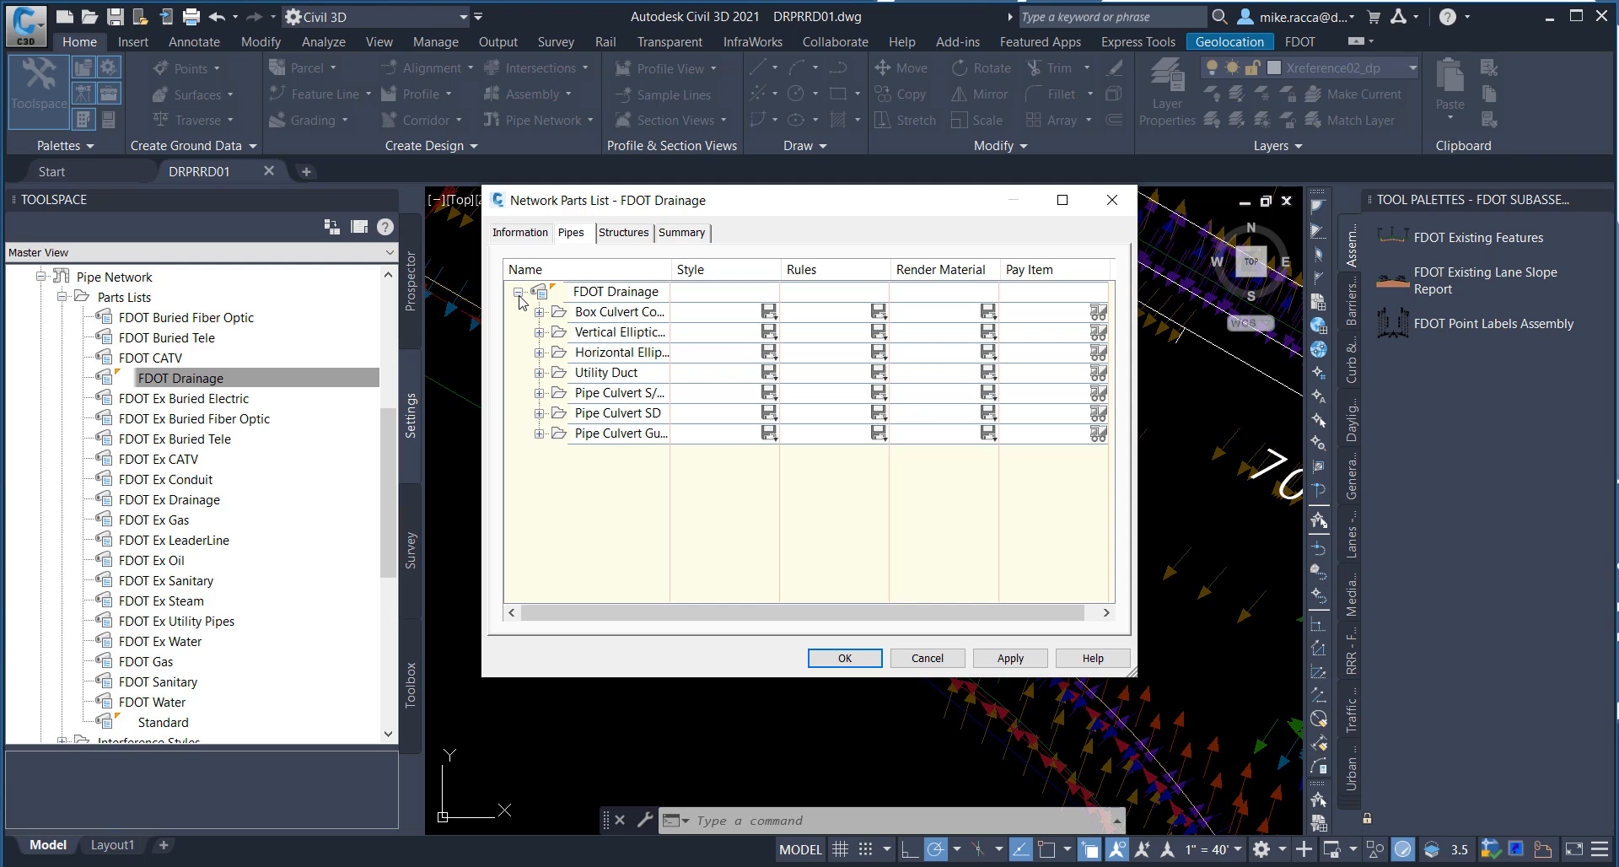
{"action": "left_click", "coordinate": [627, 235]}
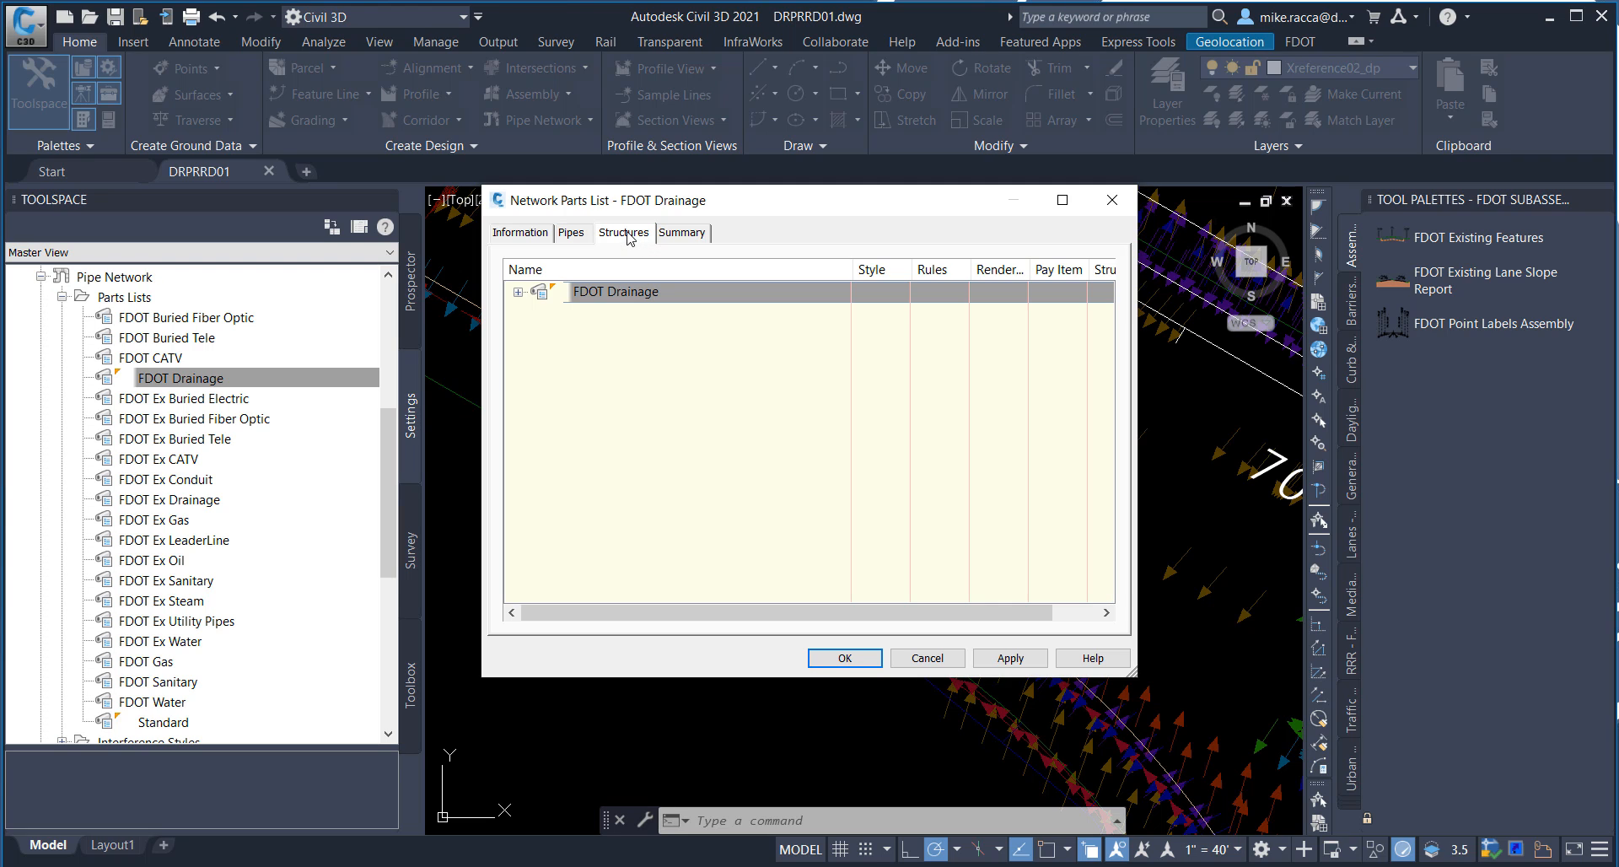
{"action": "left_click", "coordinate": [518, 292]}
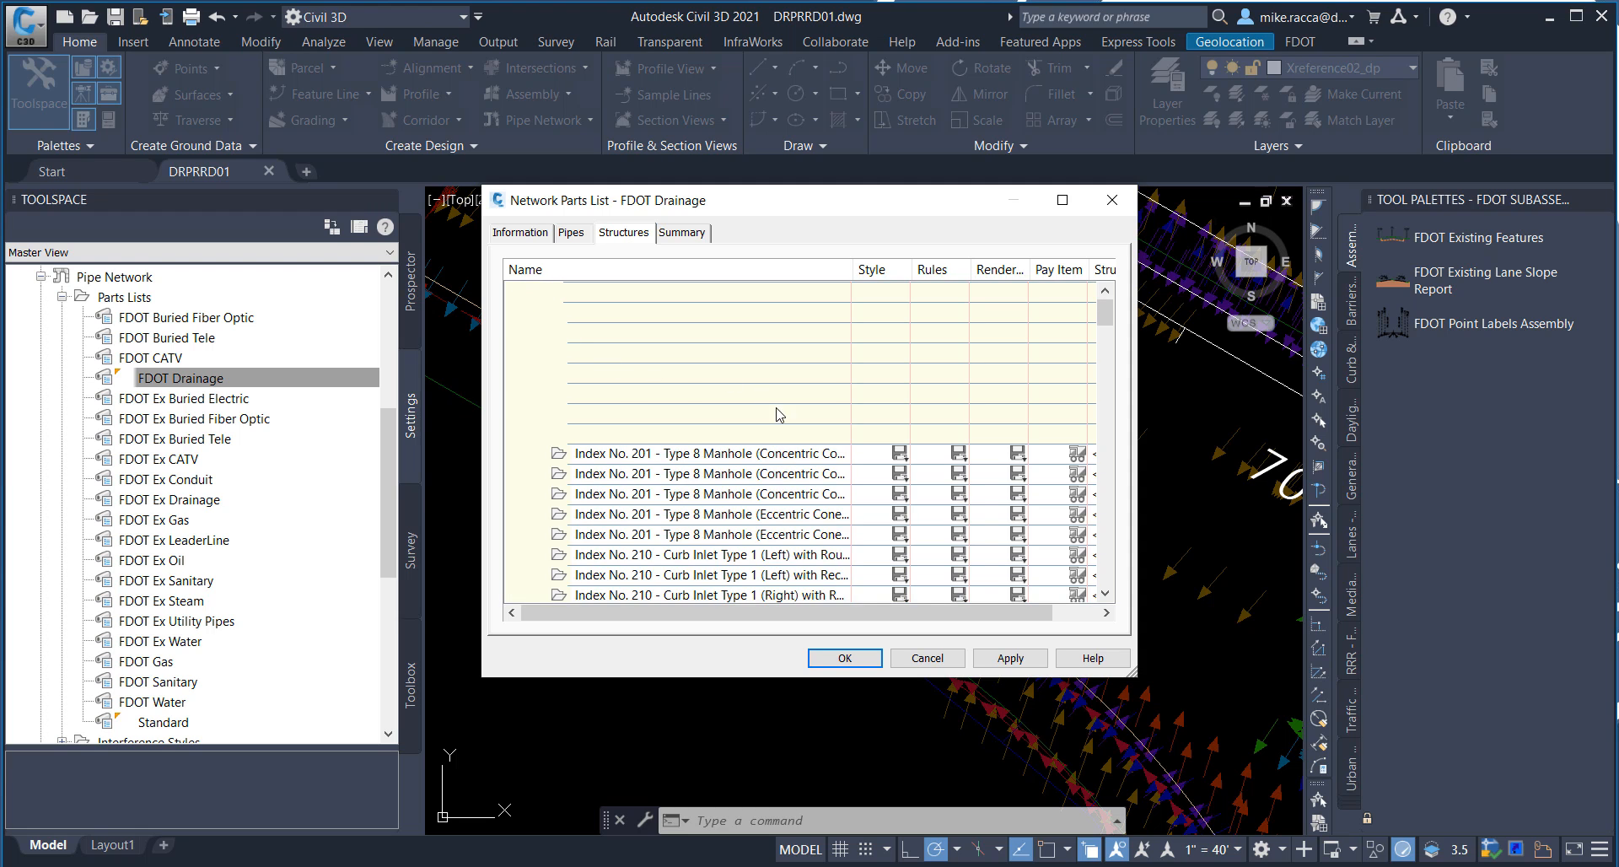
{"action": "scroll", "coordinate": [778, 432], "scroll_direction": "down", "scroll_amount": 1}
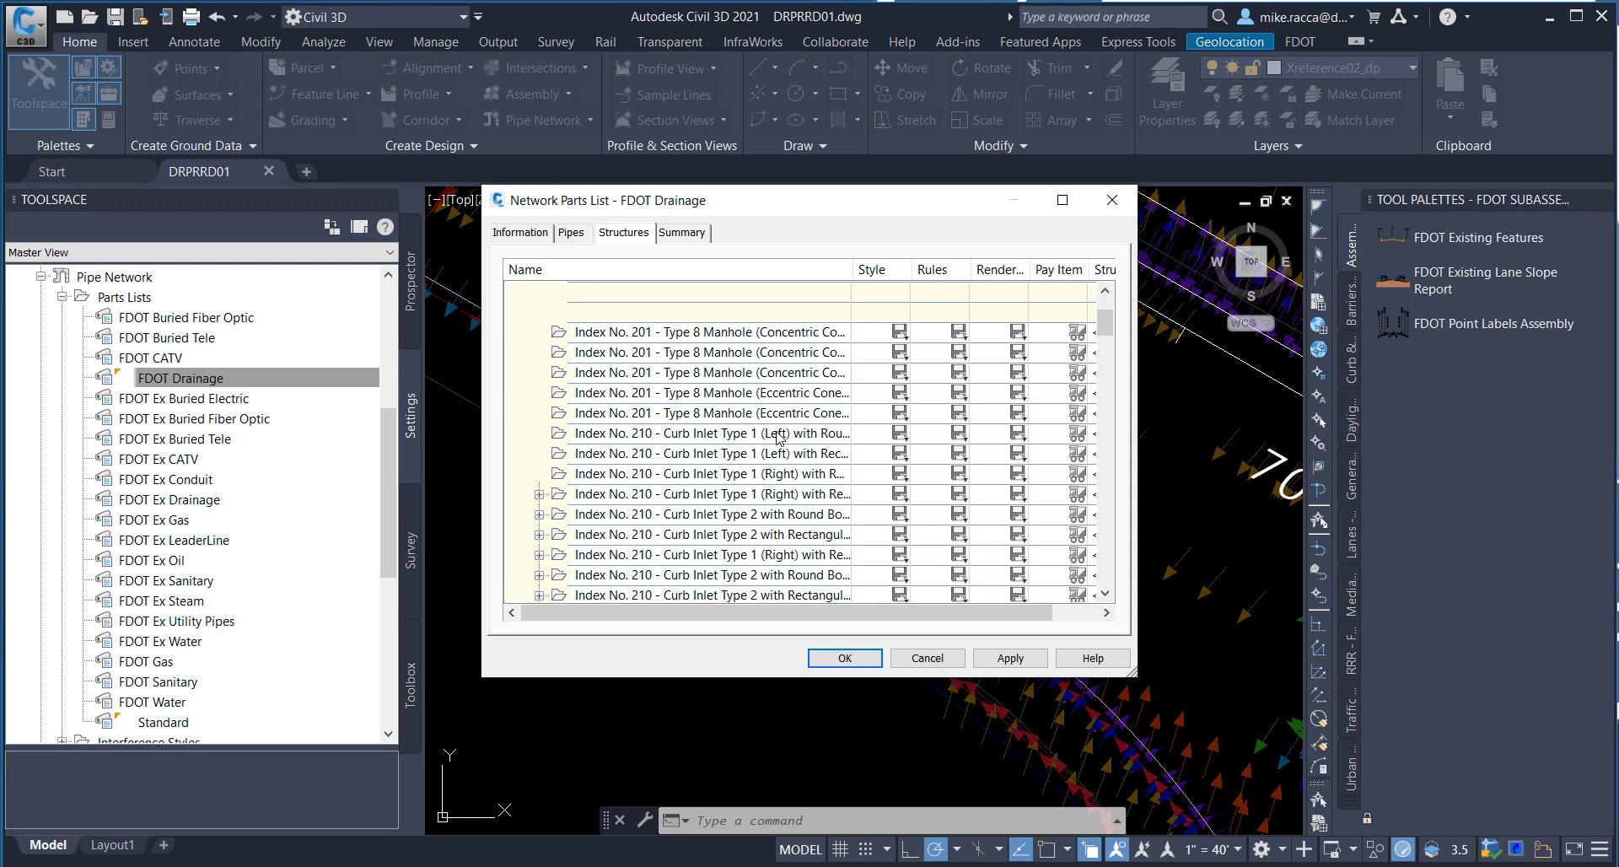
{"action": "scroll", "coordinate": [774, 493], "scroll_direction": "down", "scroll_amount": 1}
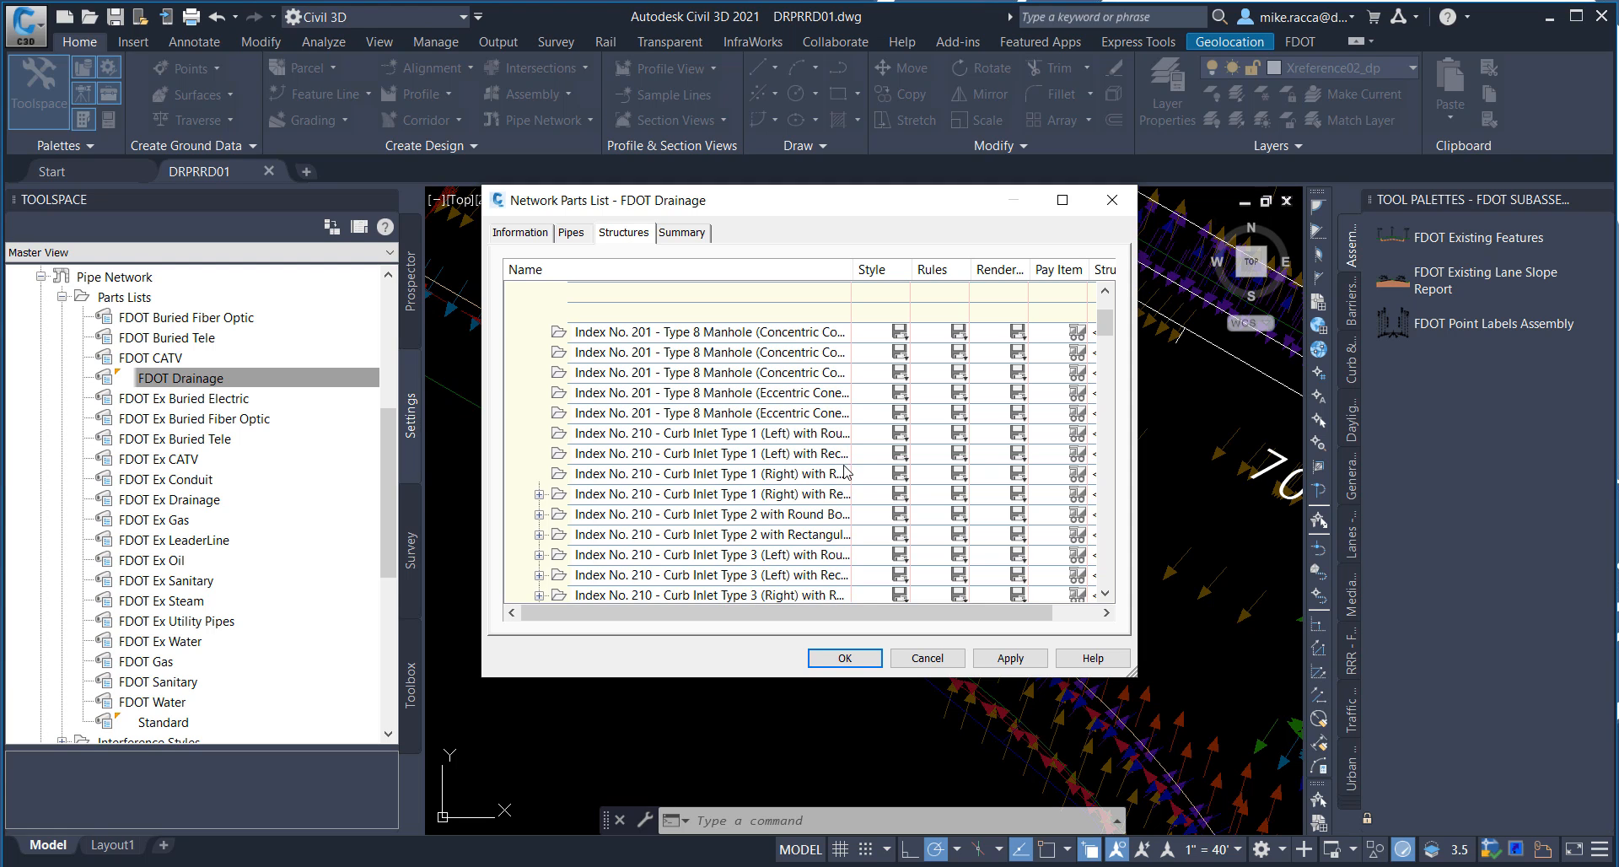
{"action": "left_click", "coordinate": [844, 658]}
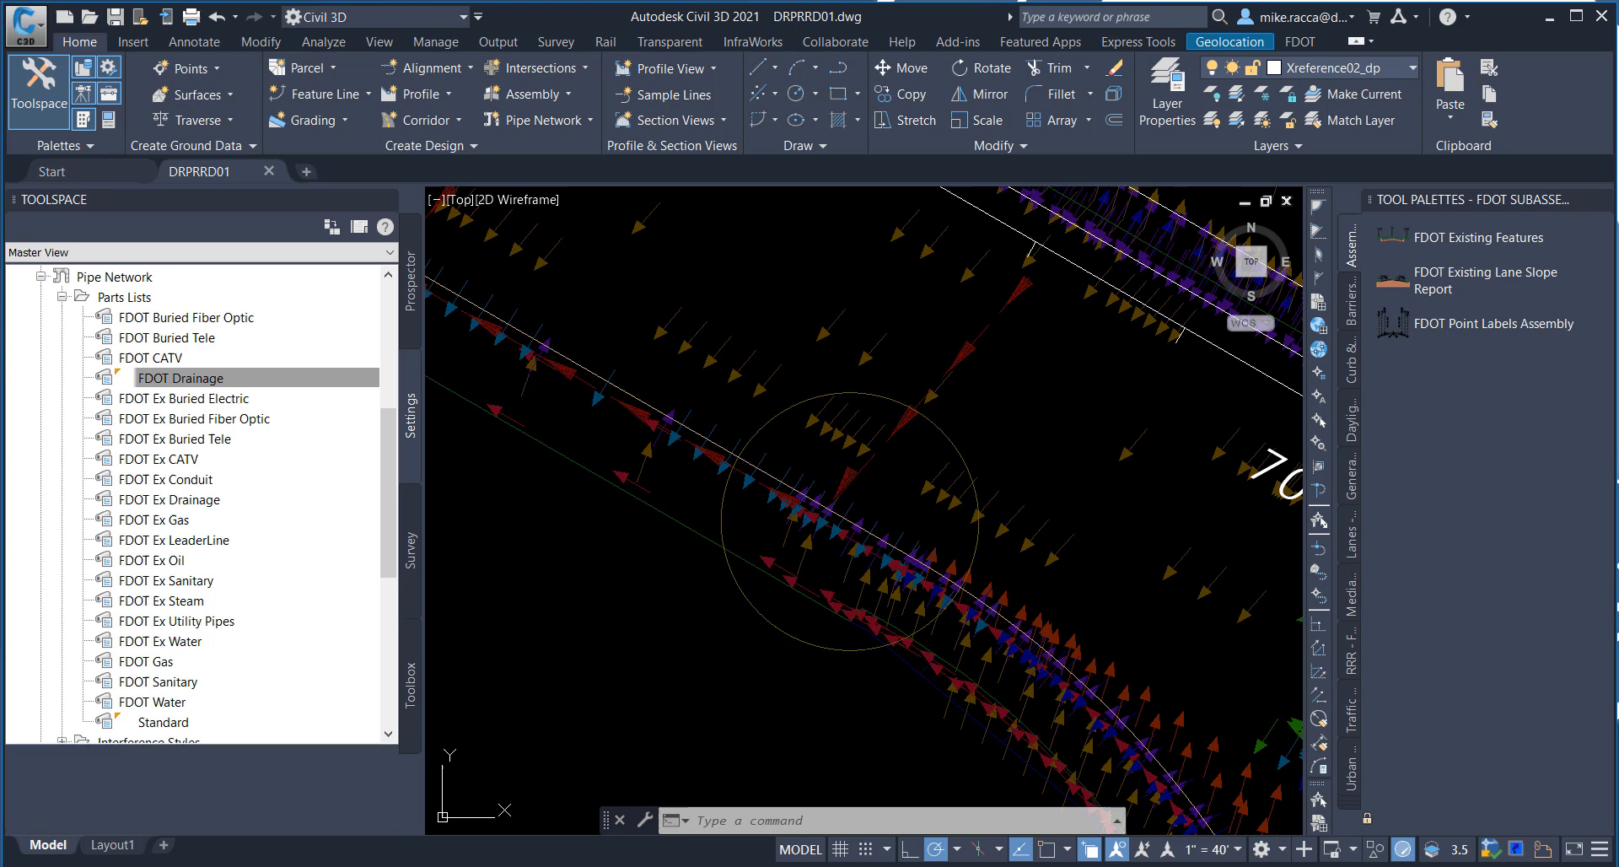
Step: Save the drawing and start creating a pipe network named "Proposed Drainage - SR61"
{"action": "left_click", "coordinate": [116, 19]}
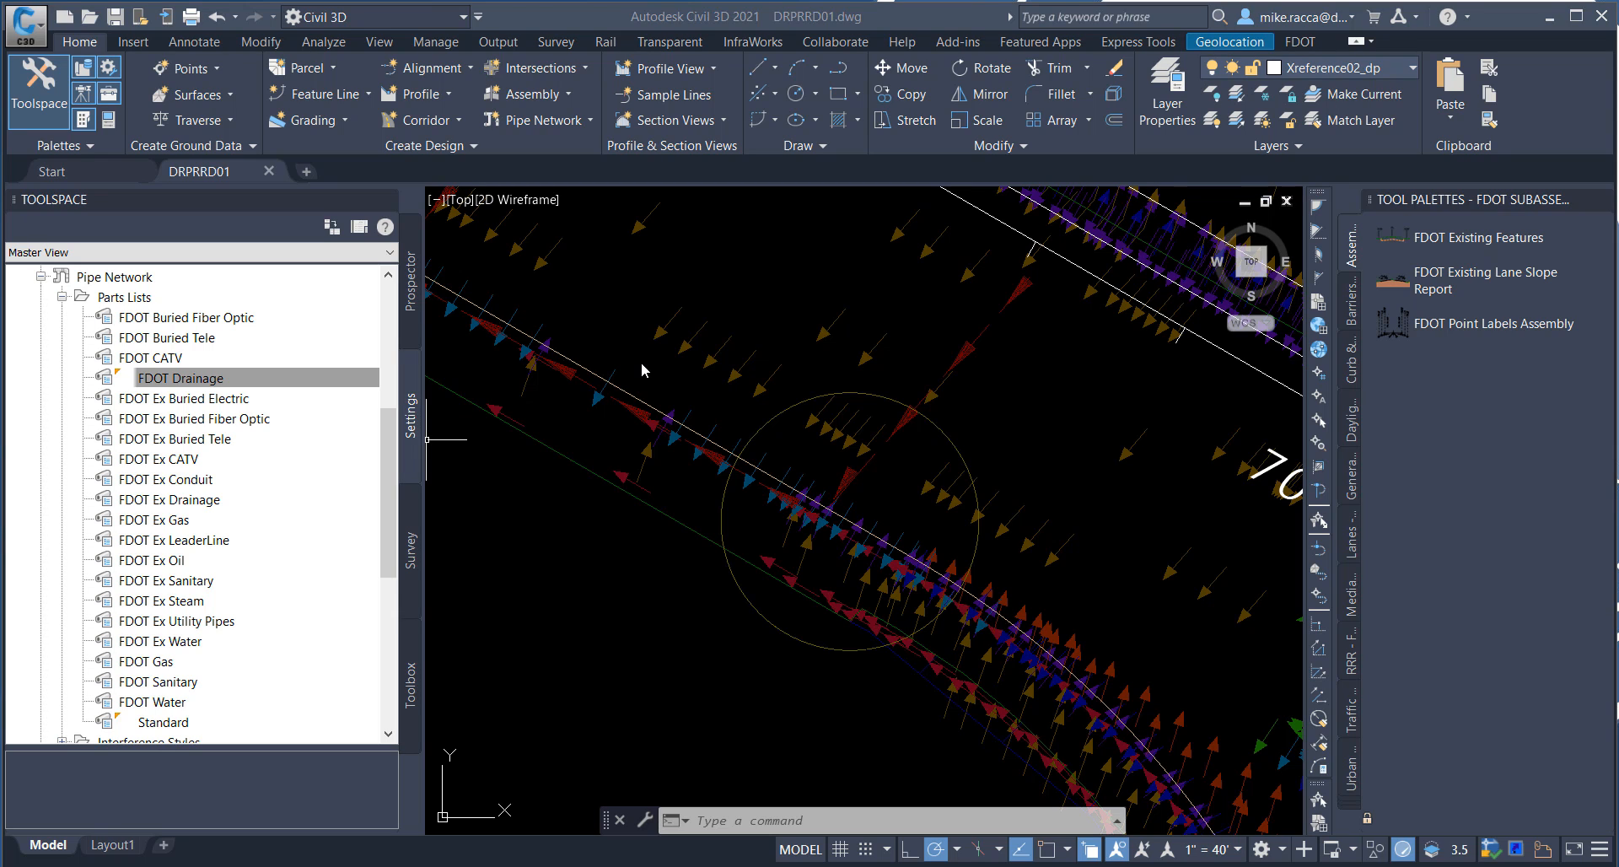
{"action": "left_click", "coordinate": [91, 46]}
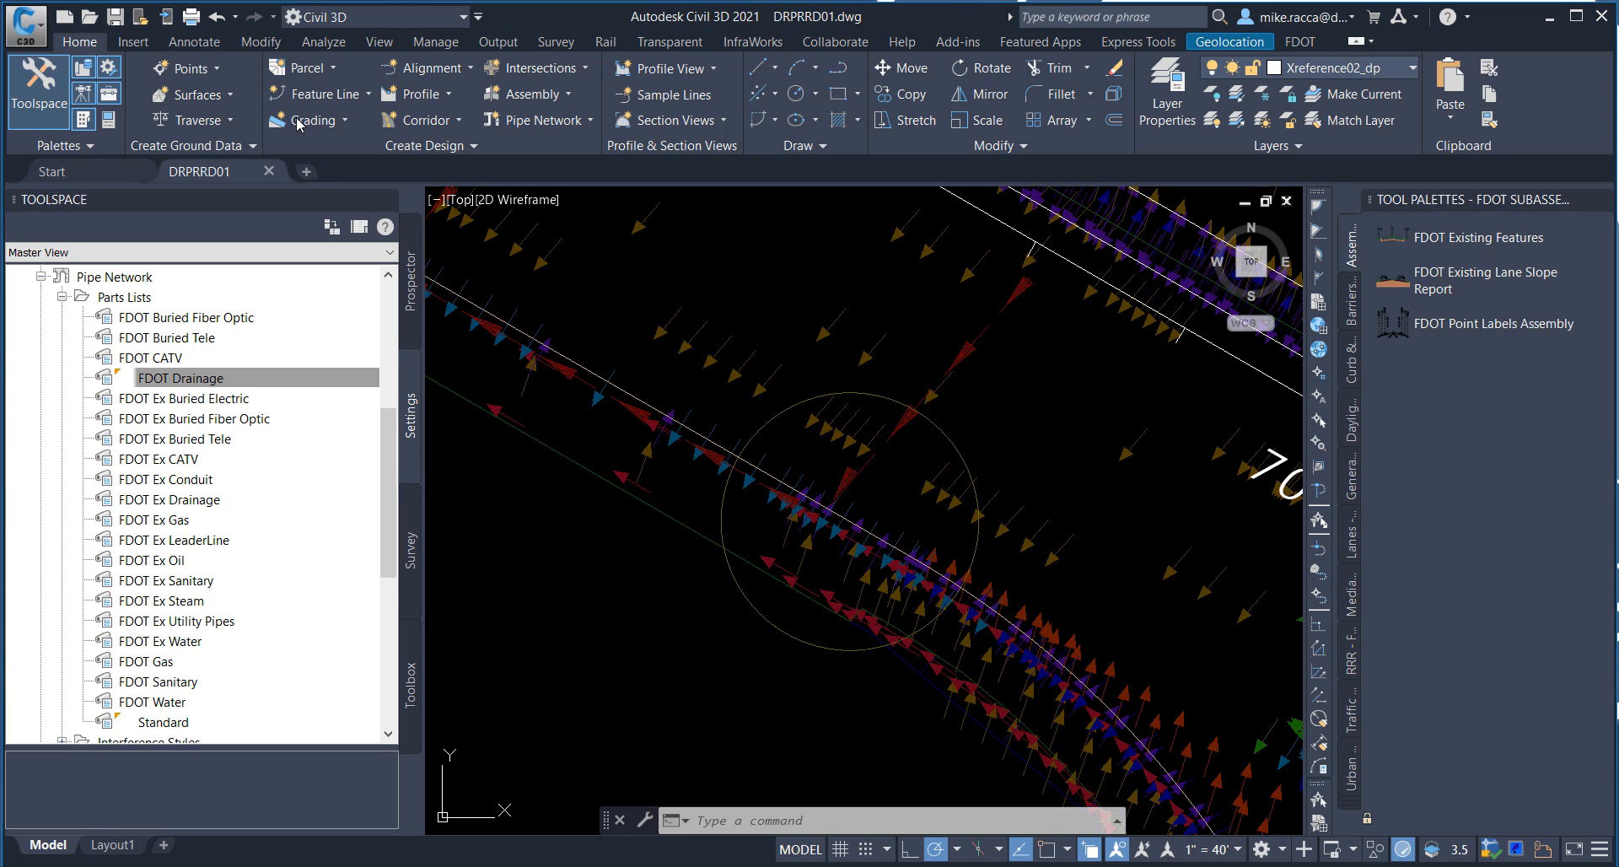
{"action": "left_click", "coordinate": [588, 124]}
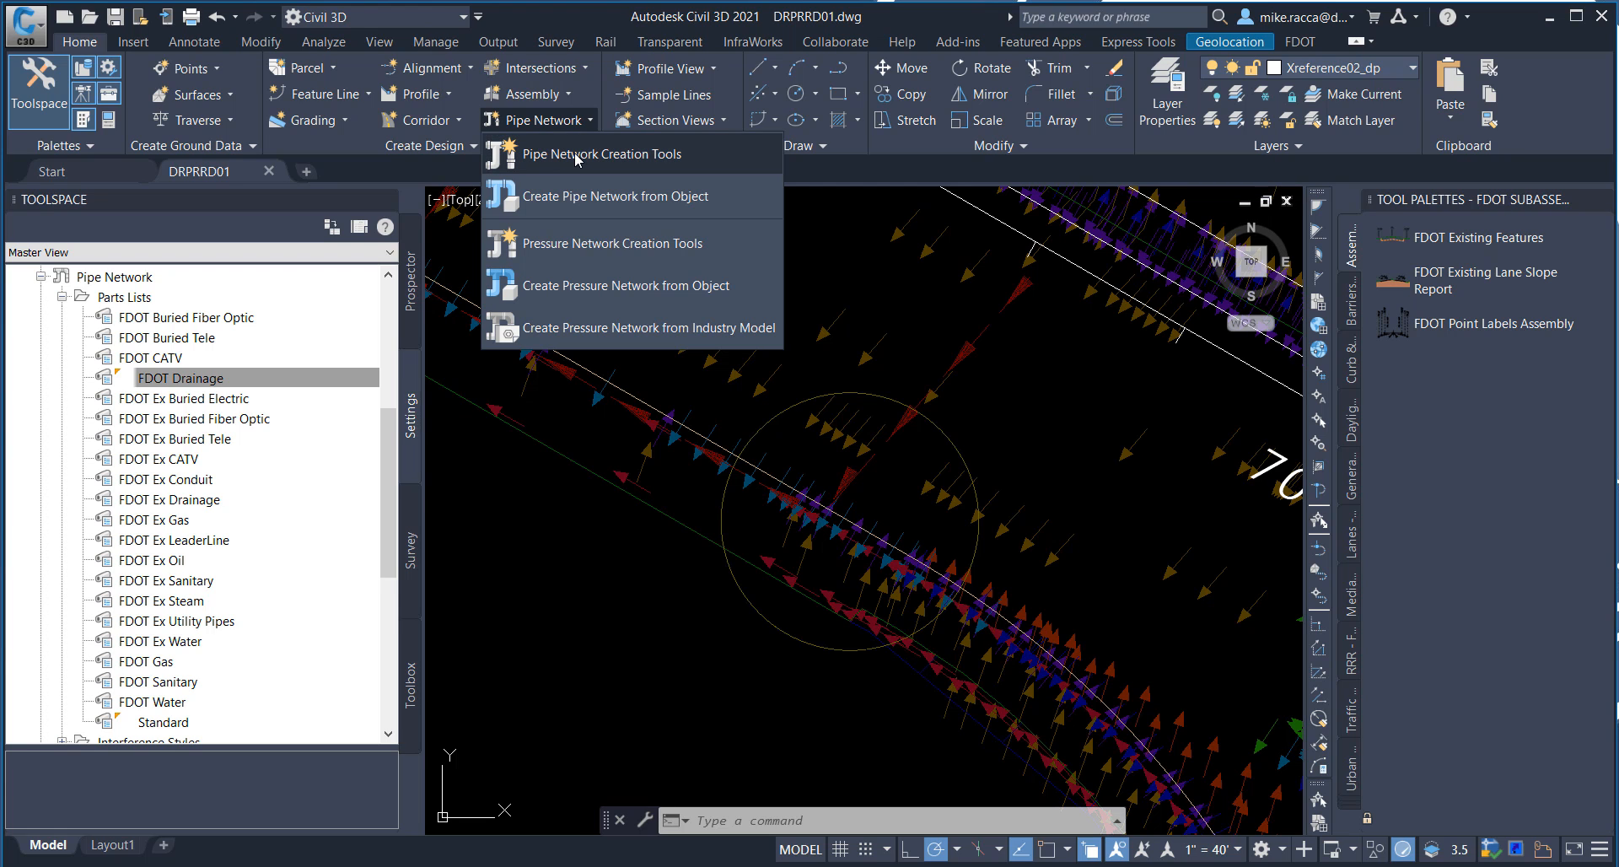
{"action": "left_click", "coordinate": [578, 160]}
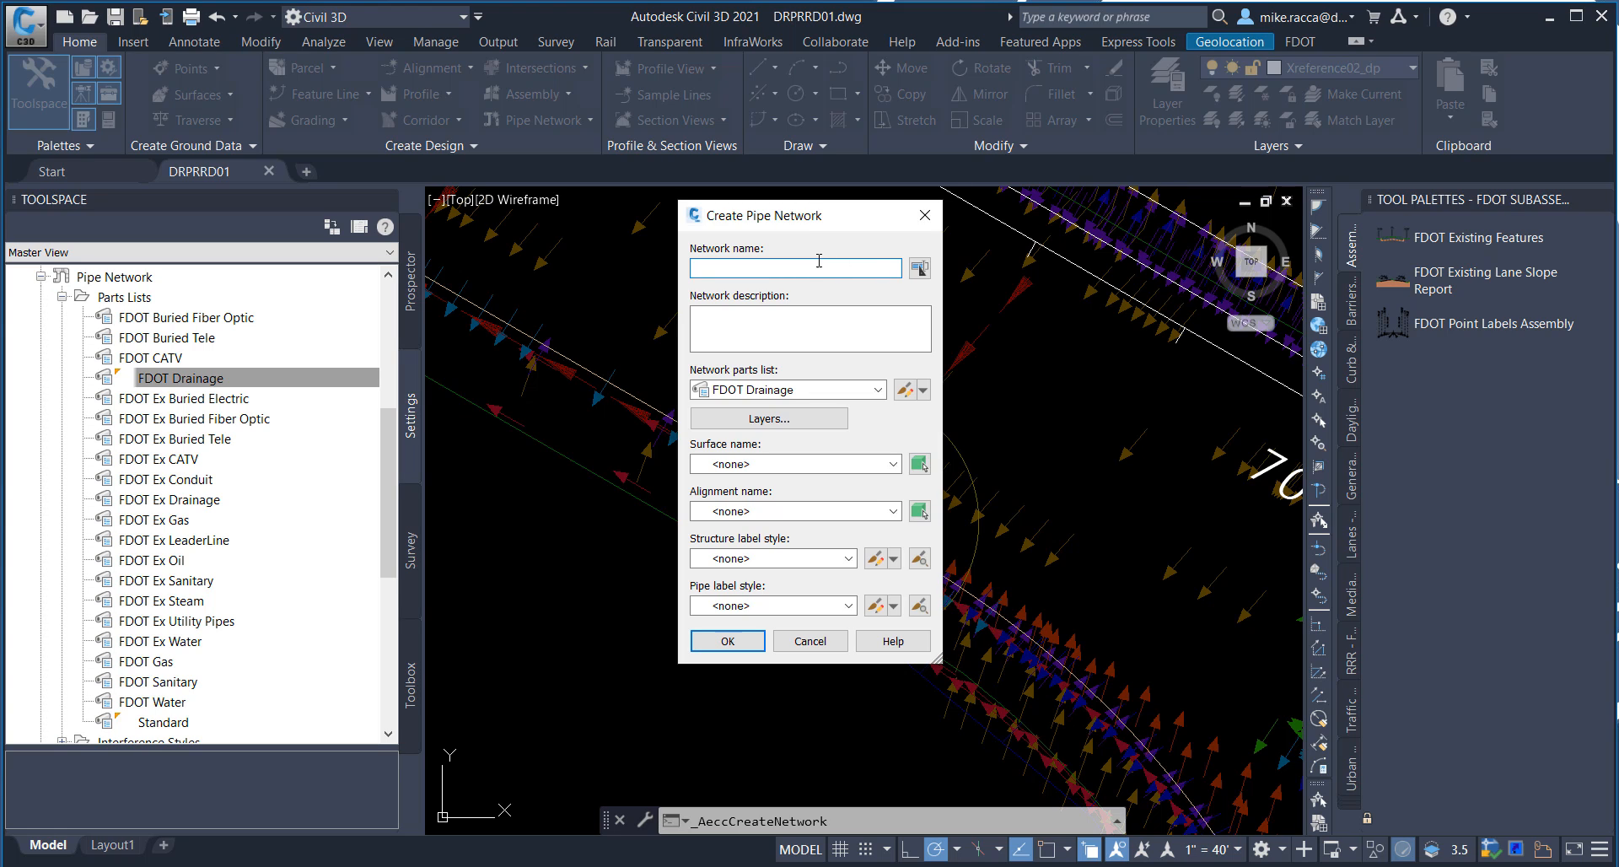
{"action": "type", "text": "Proposed Drainage - SR61"}
Step: Assign the FDOT Drainage parts list, the SR61_Final surface and the SR61 alignment to the new network
{"action": "left_click", "coordinate": [878, 389]}
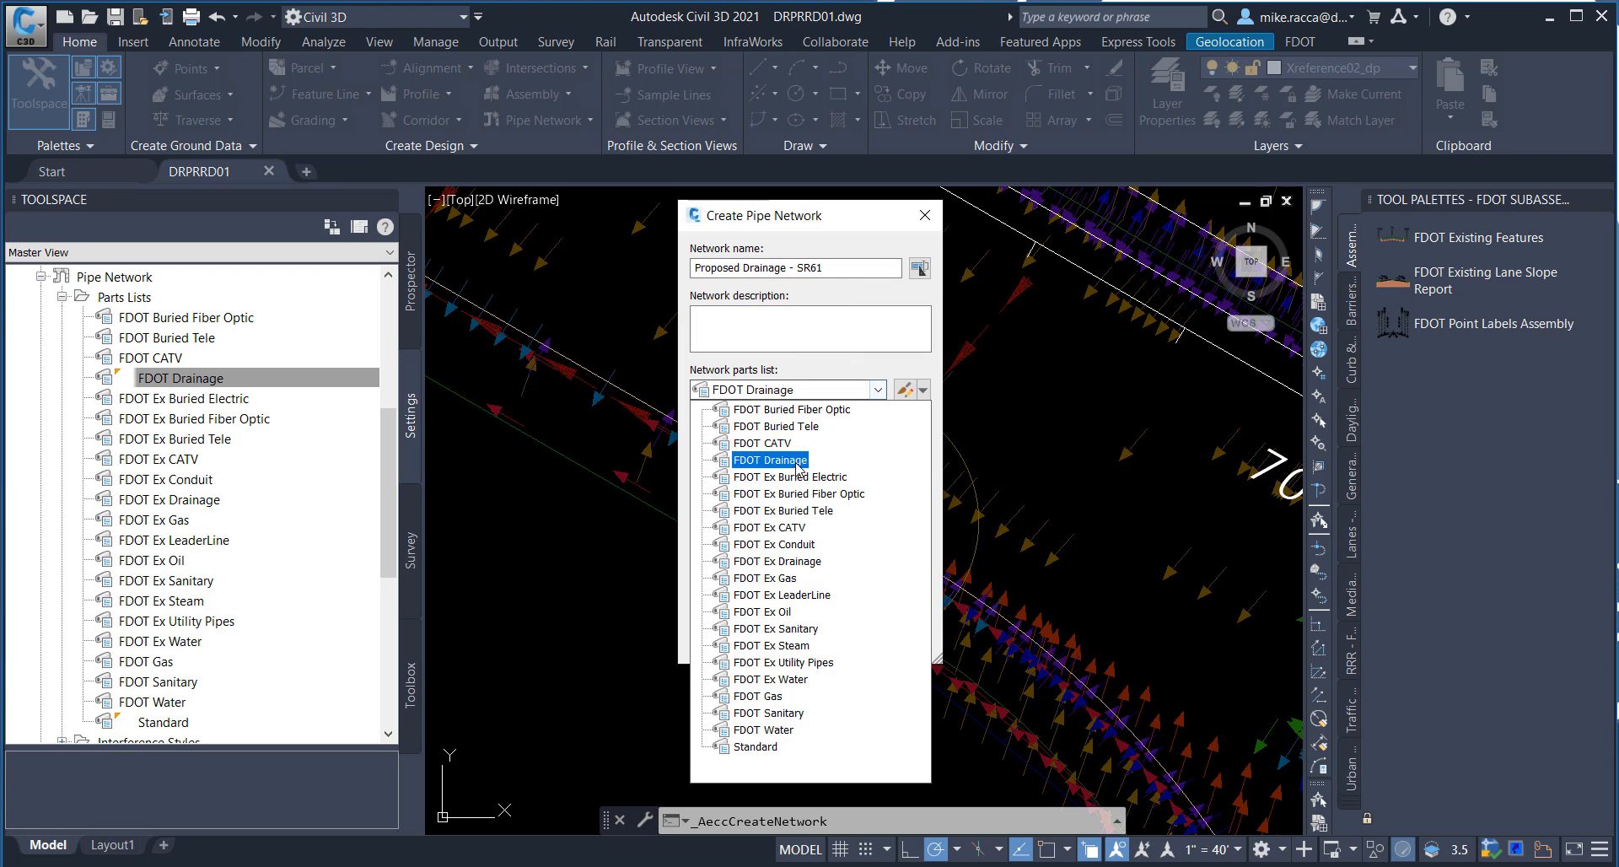
{"action": "left_click", "coordinate": [801, 459]}
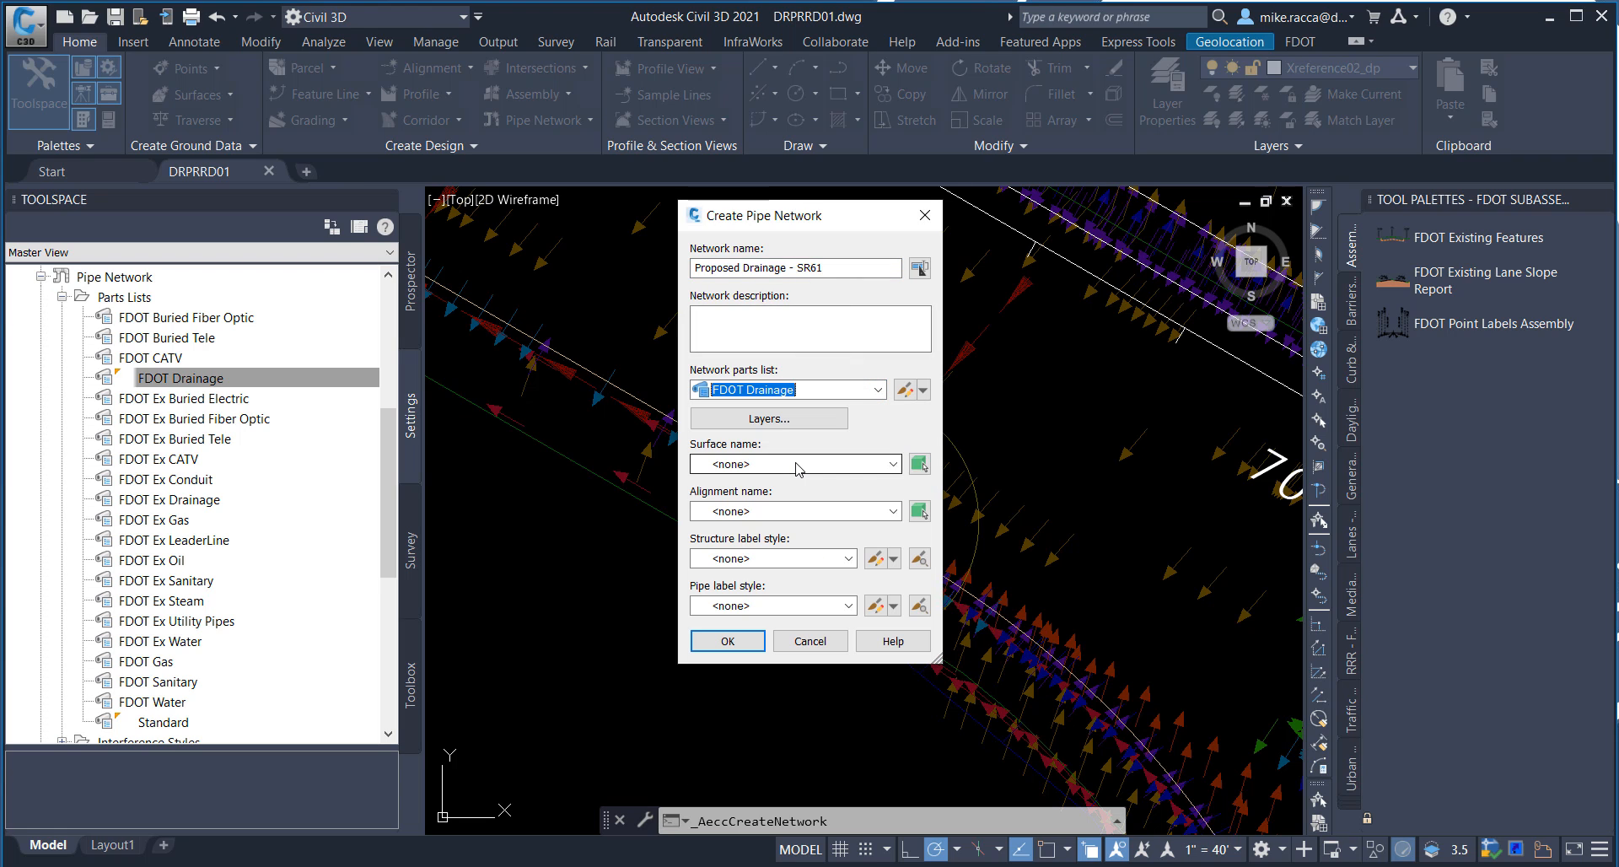
{"action": "left_click", "coordinate": [797, 465]}
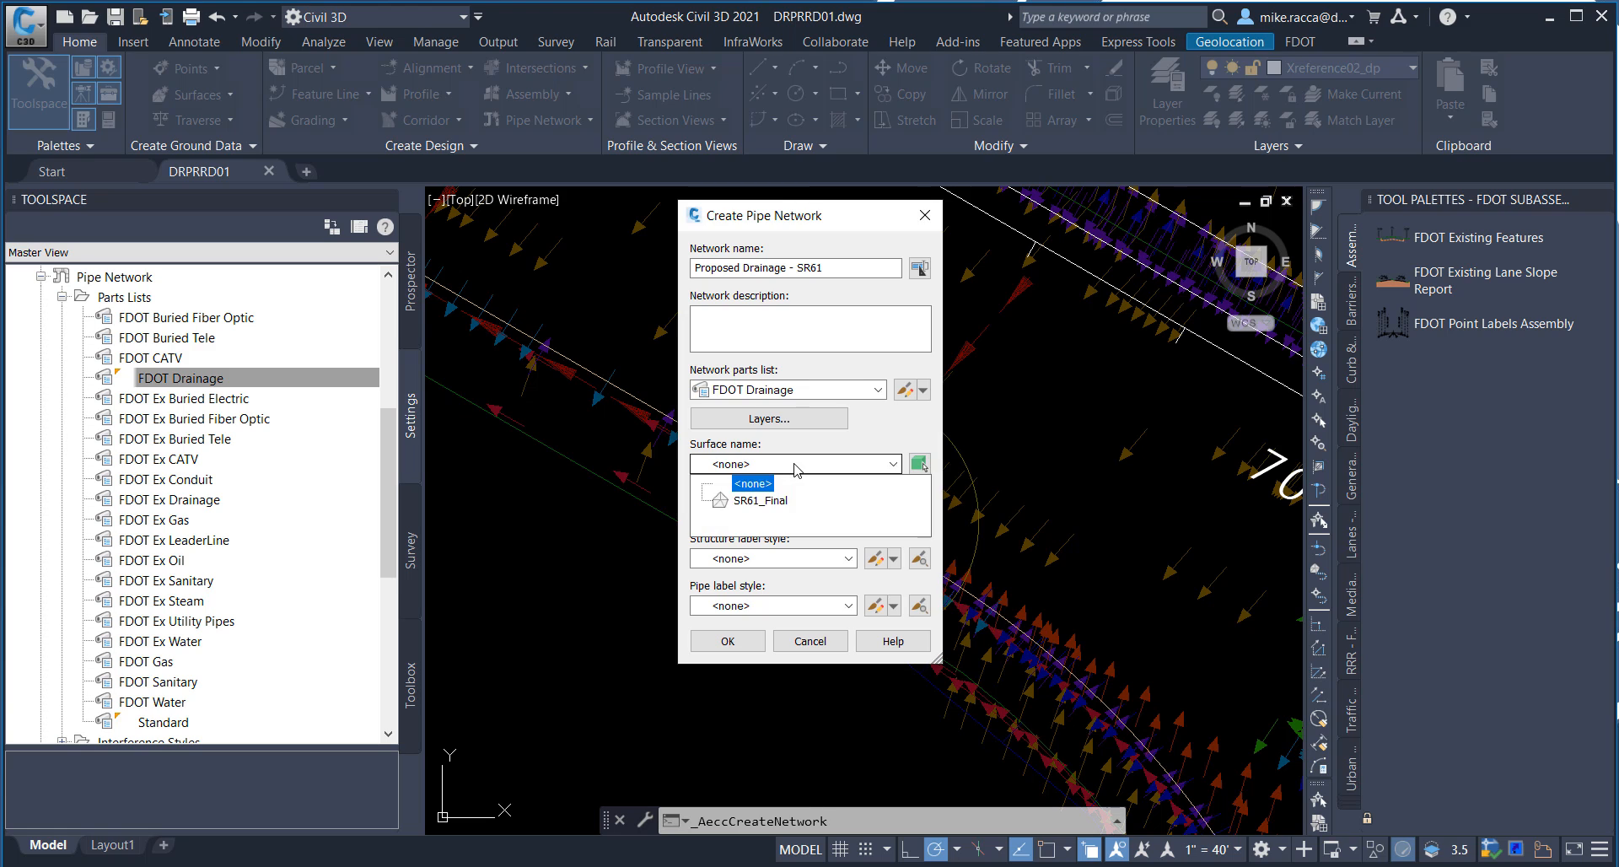
{"action": "left_click", "coordinate": [759, 501]}
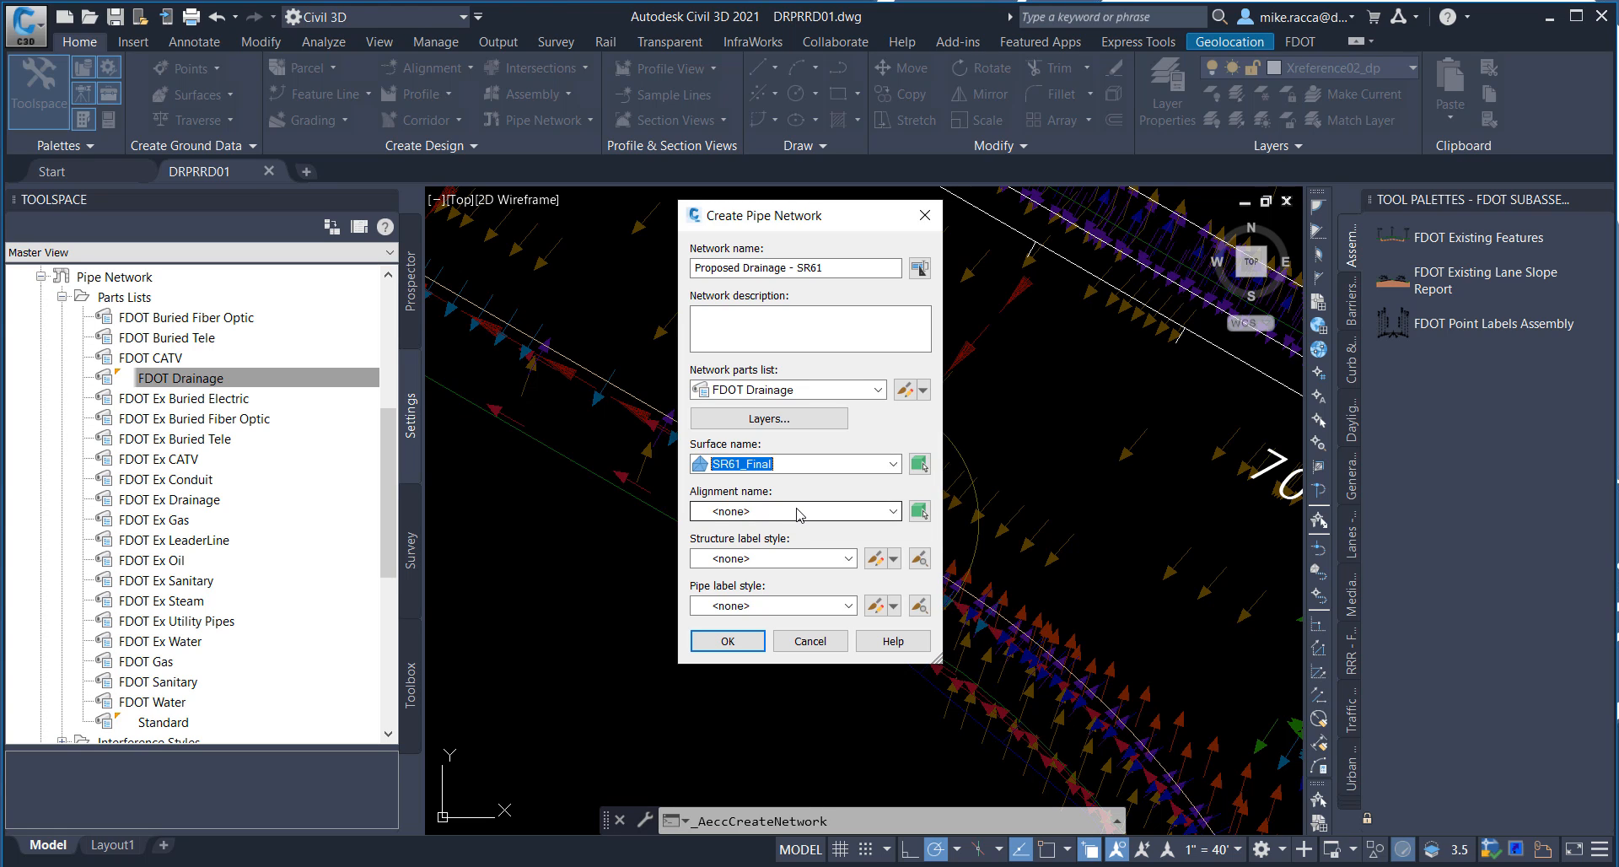
{"action": "left_click", "coordinate": [800, 511]}
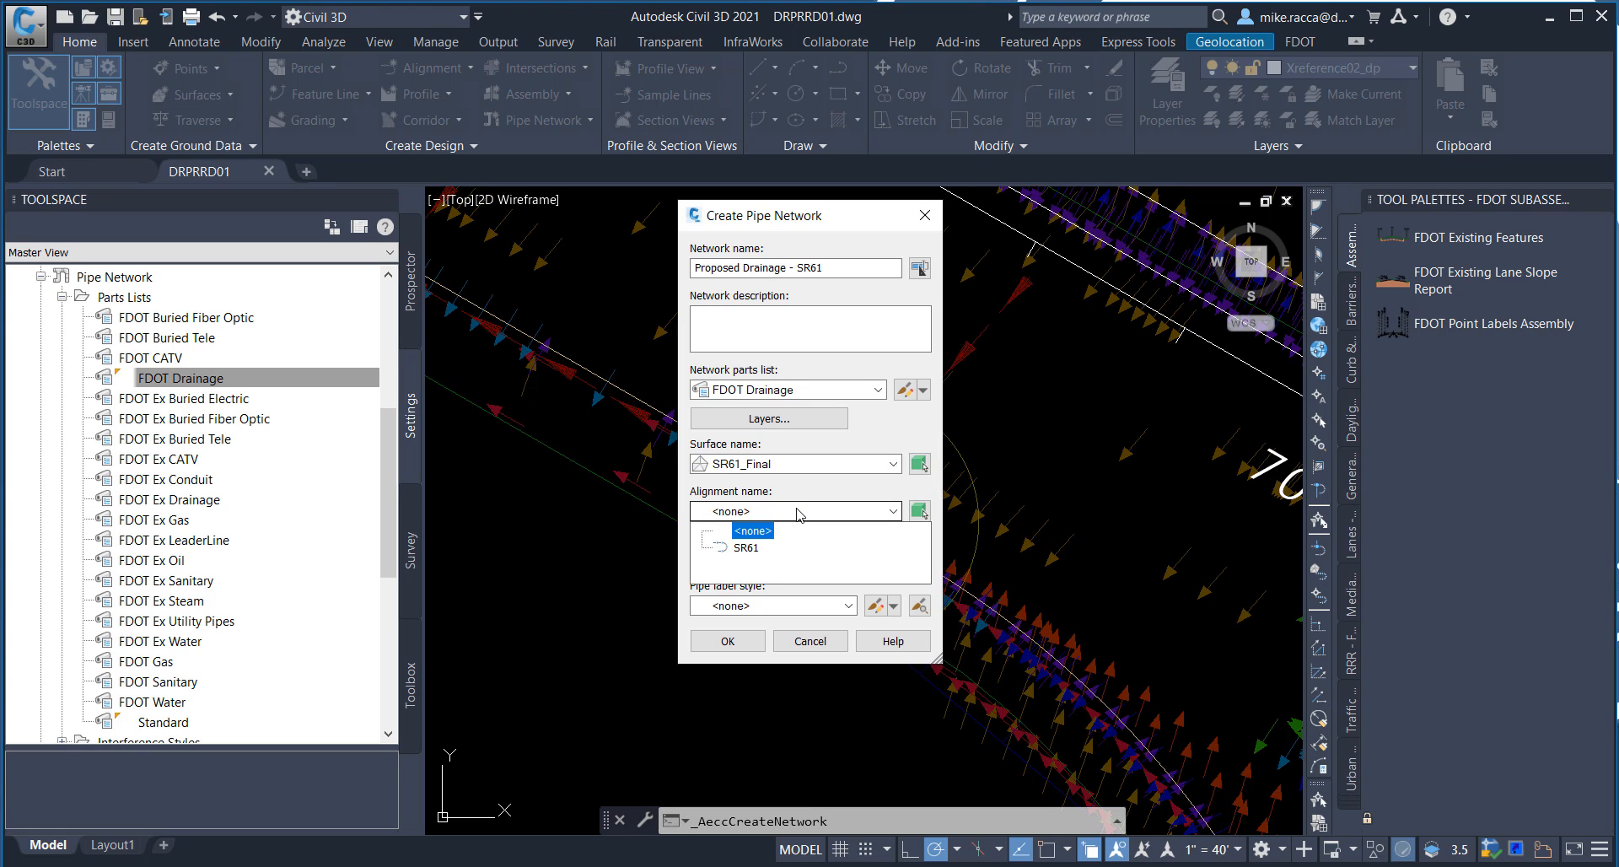
{"action": "left_click", "coordinate": [741, 549]}
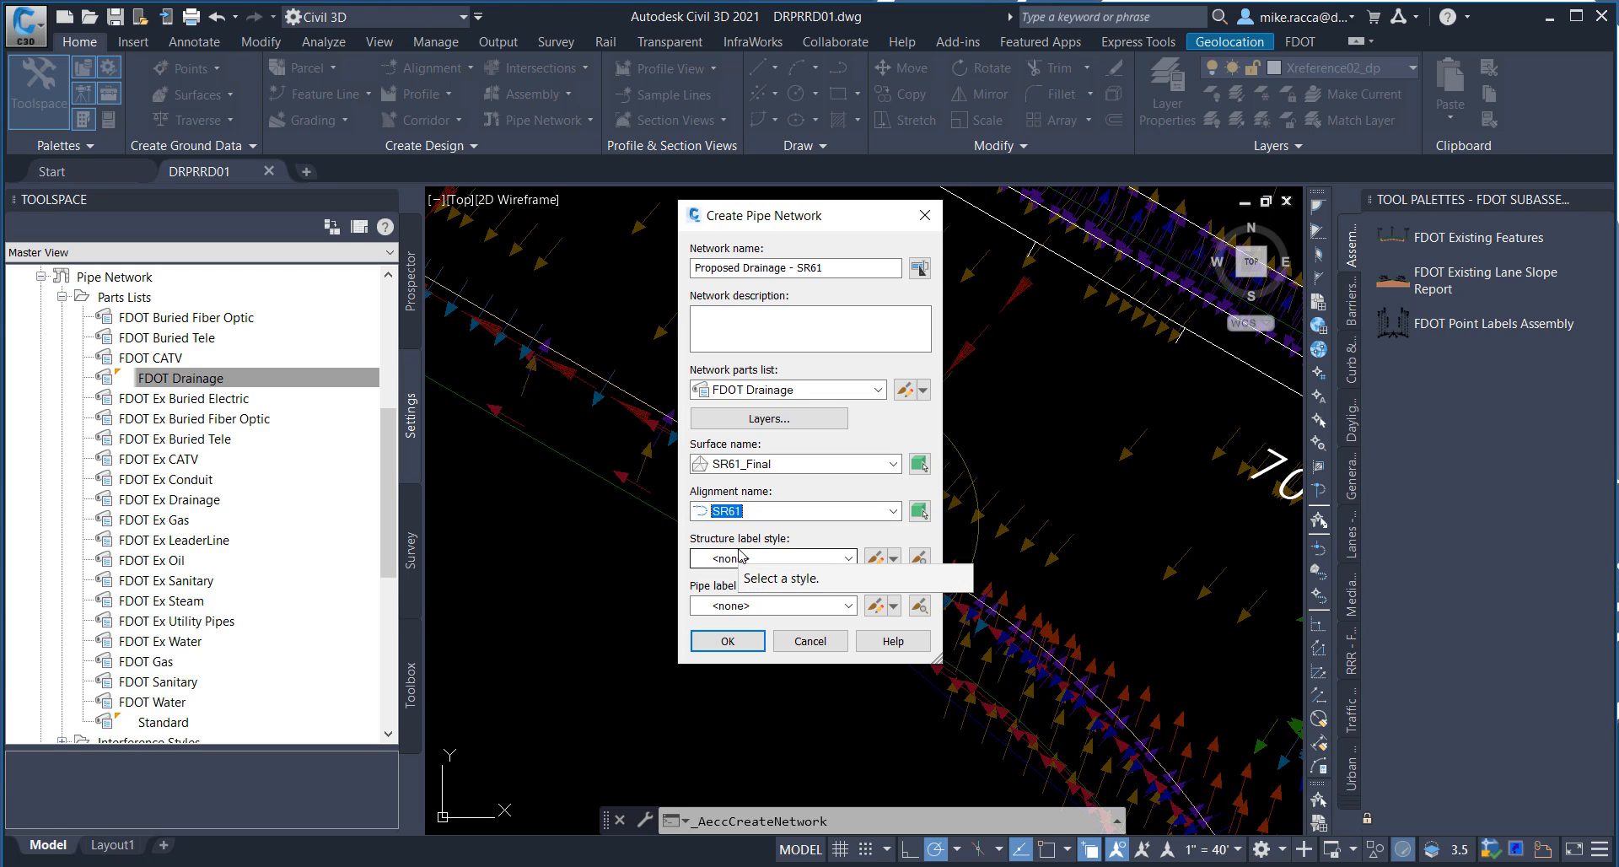
Step: Use the FDOT Structure-Plan structure label style and FDOT Drainage pipe label style, and create the network
{"action": "left_click", "coordinate": [820, 558]}
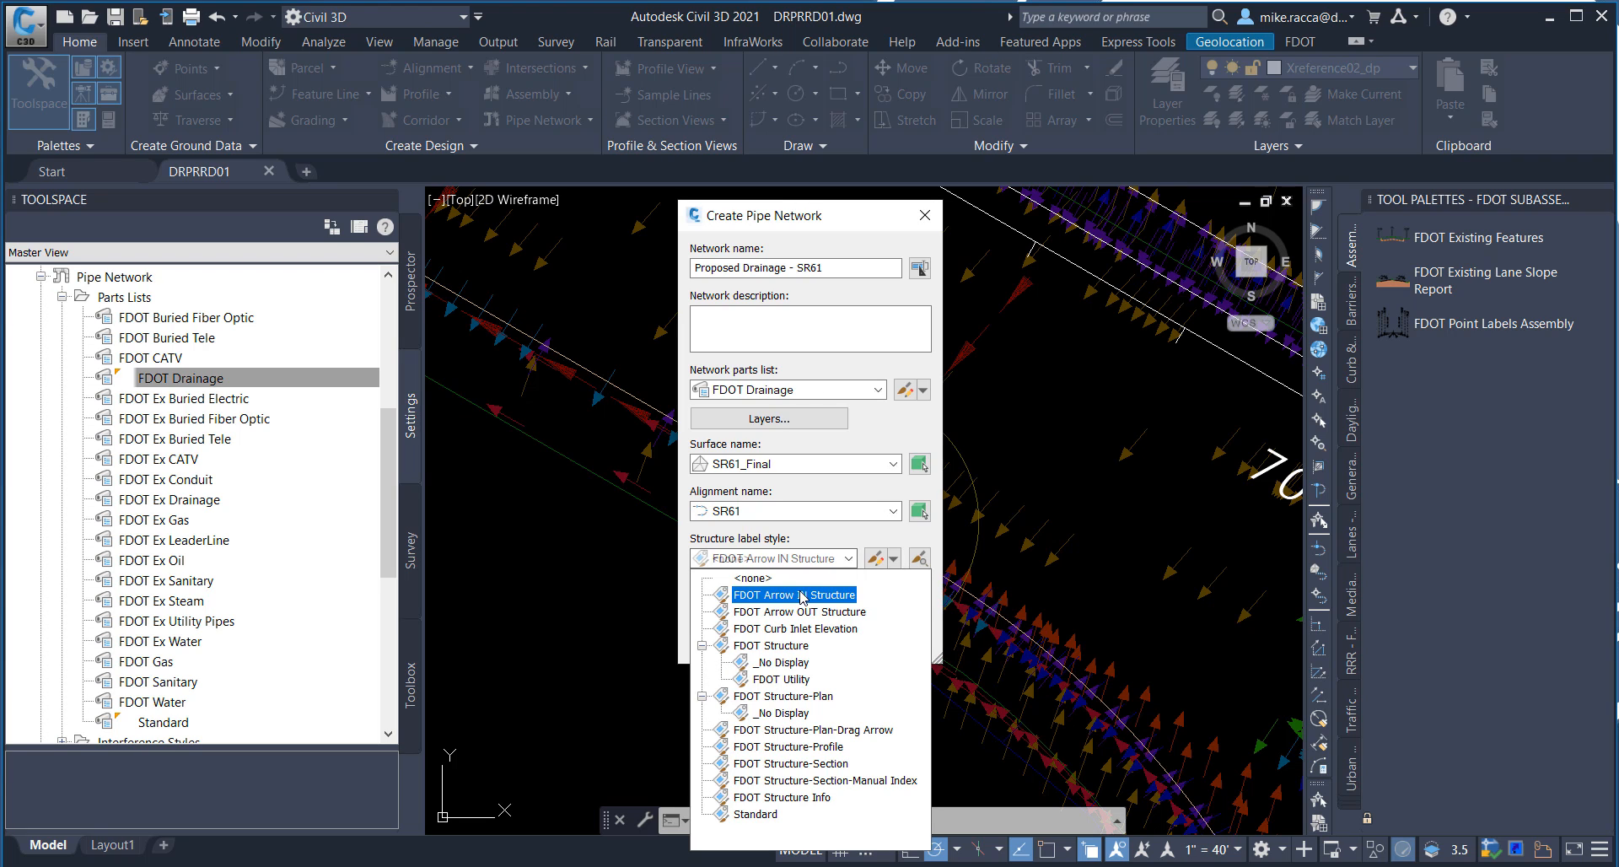
{"action": "left_click", "coordinate": [776, 699]}
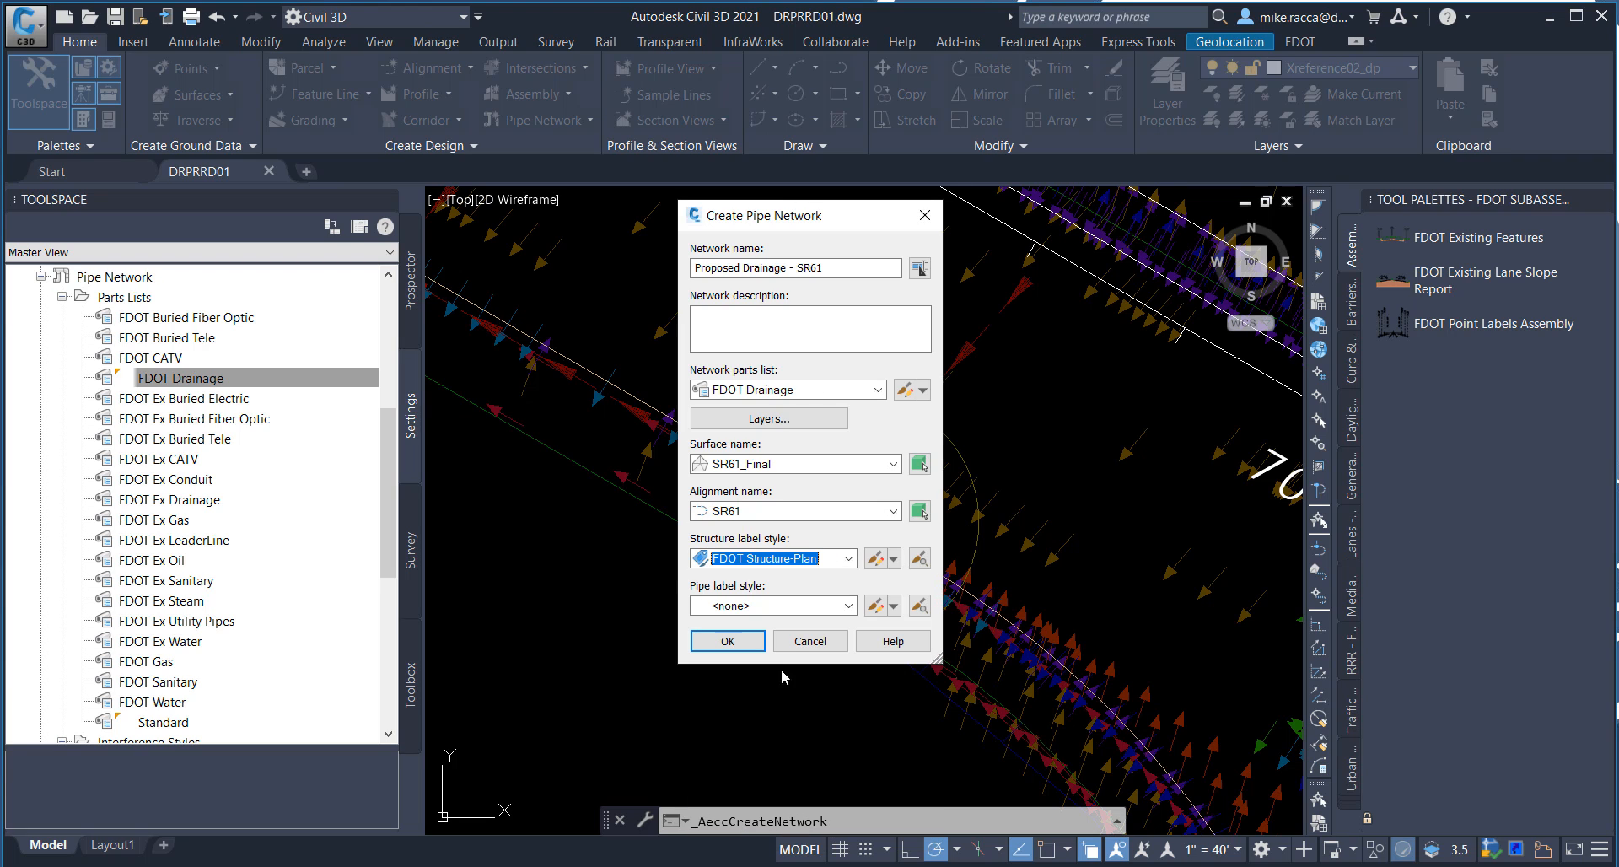
{"action": "left_click", "coordinate": [807, 608]}
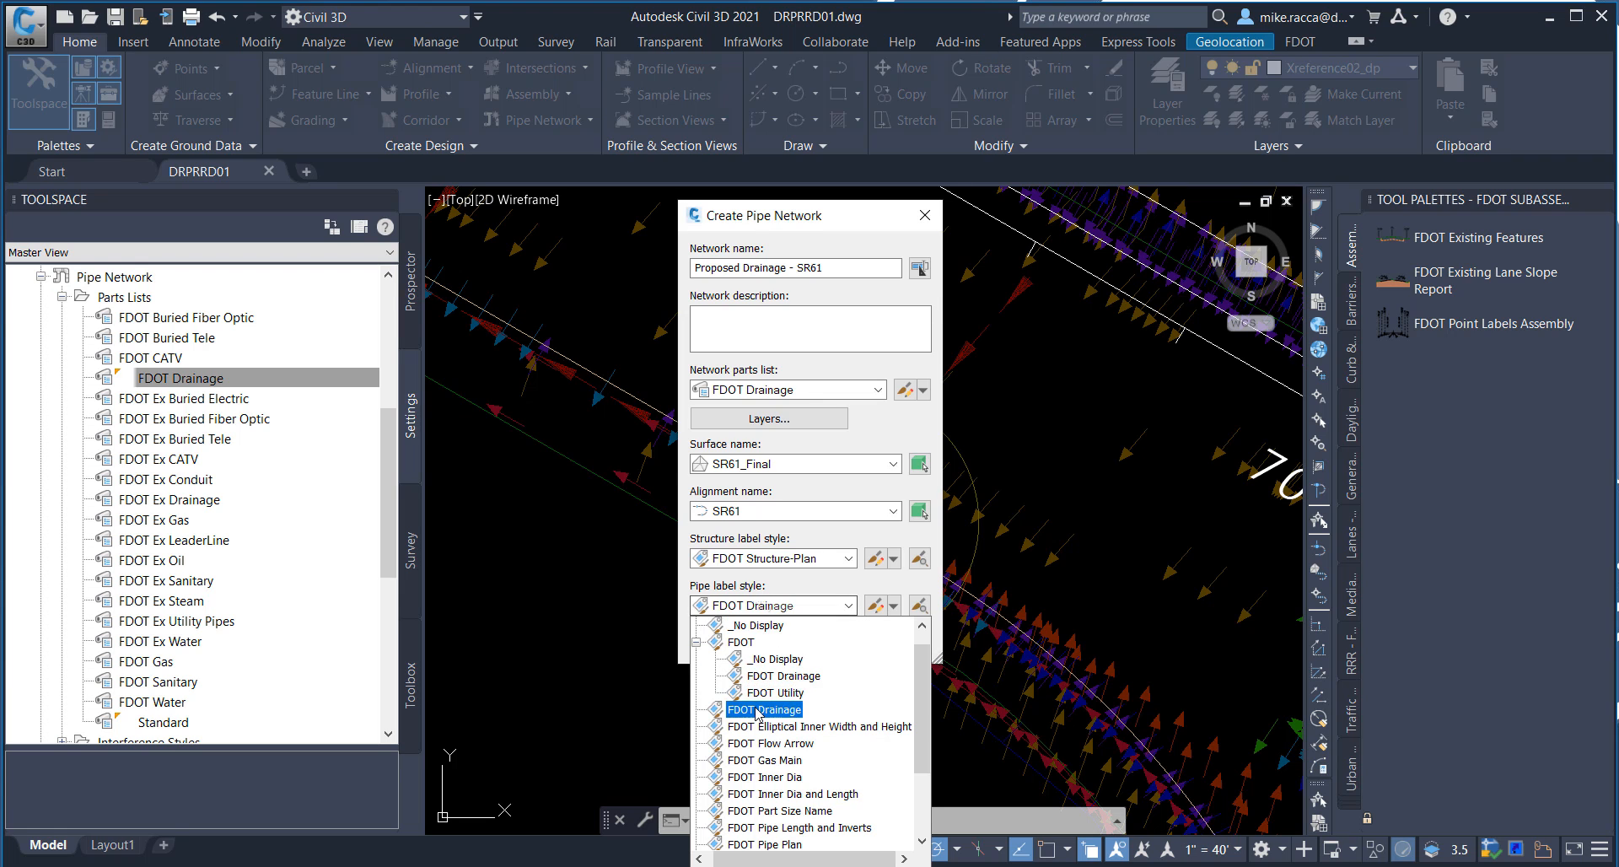
{"action": "left_click", "coordinate": [757, 710]}
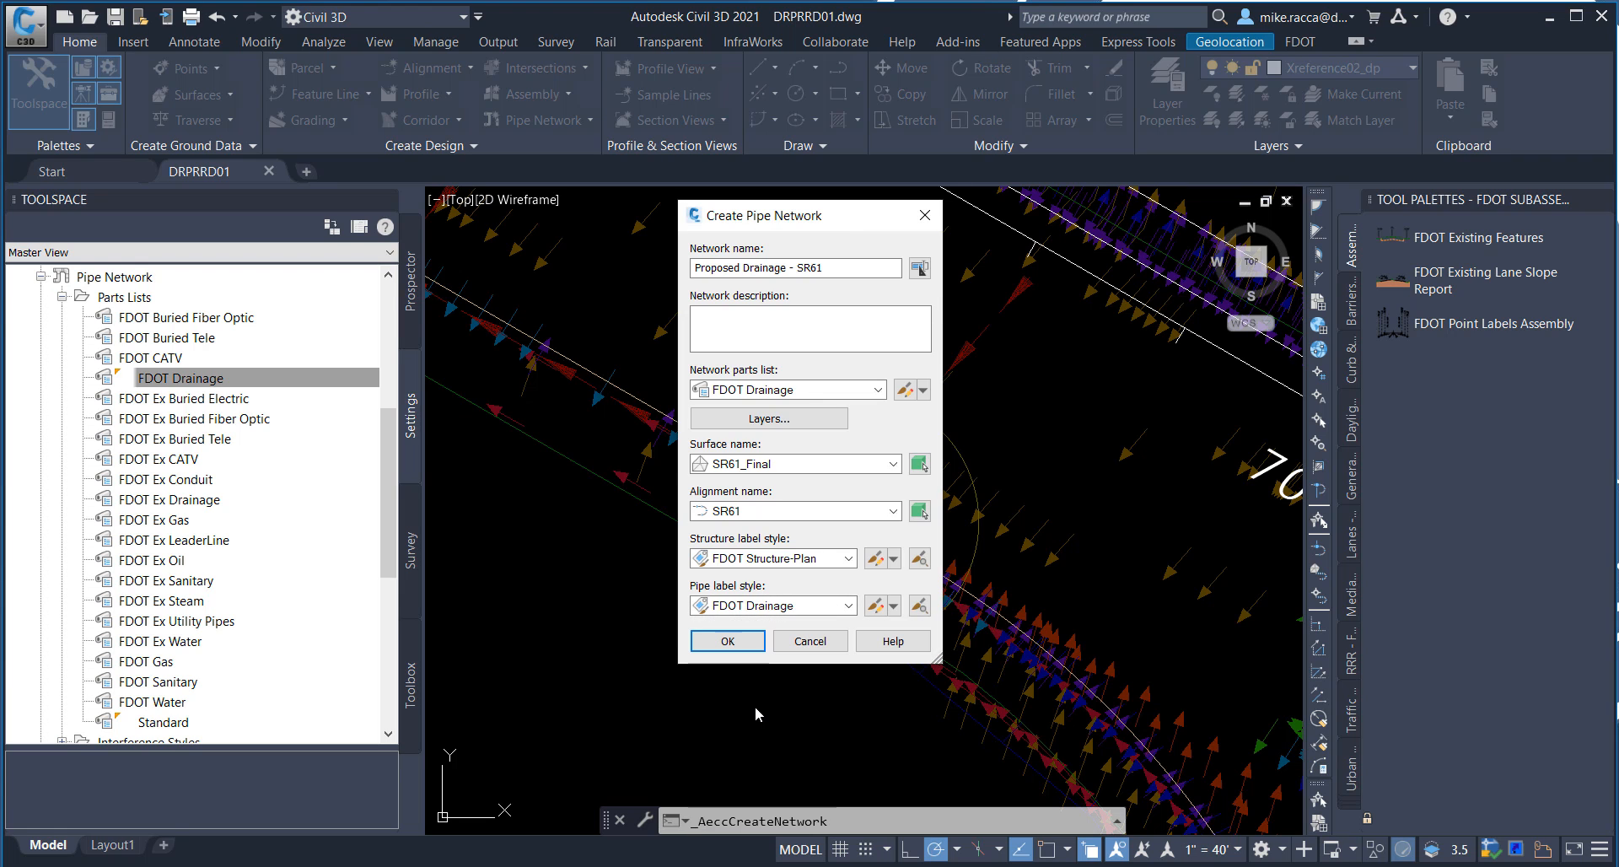
{"action": "left_click", "coordinate": [723, 643]}
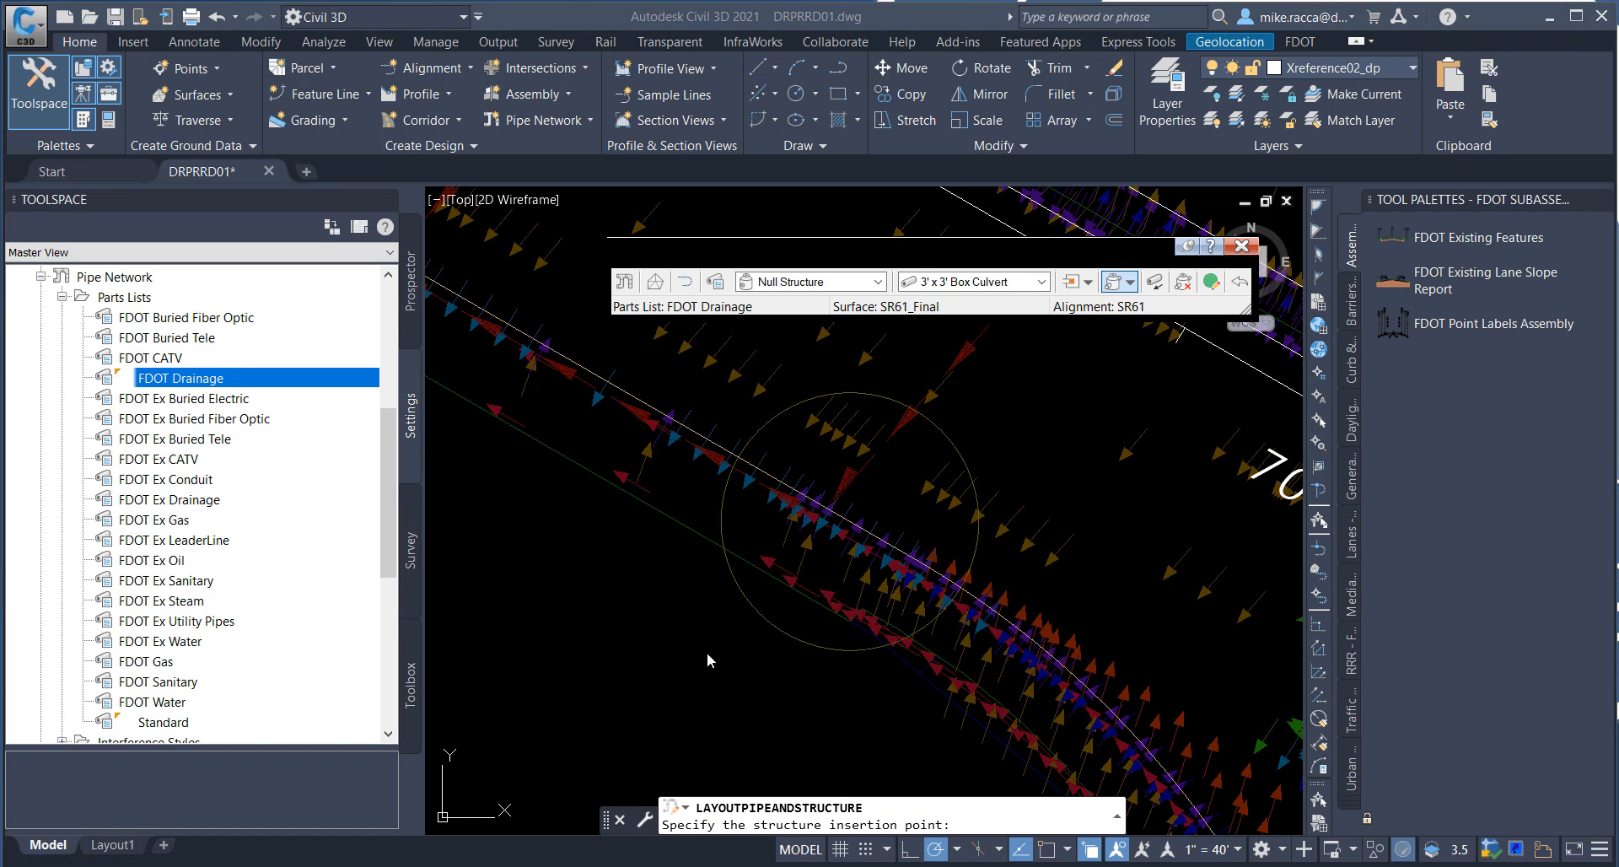
Step: Choose the Index No. 210 Precast Curb Inlet - Type 2 (Edge) with 48 in. Dia. Riser and 48 in. Dia. P Bottom 10 ft. or Less
{"action": "left_click_drag", "start_coordinate": [909, 260], "coordinate": [808, 304]}
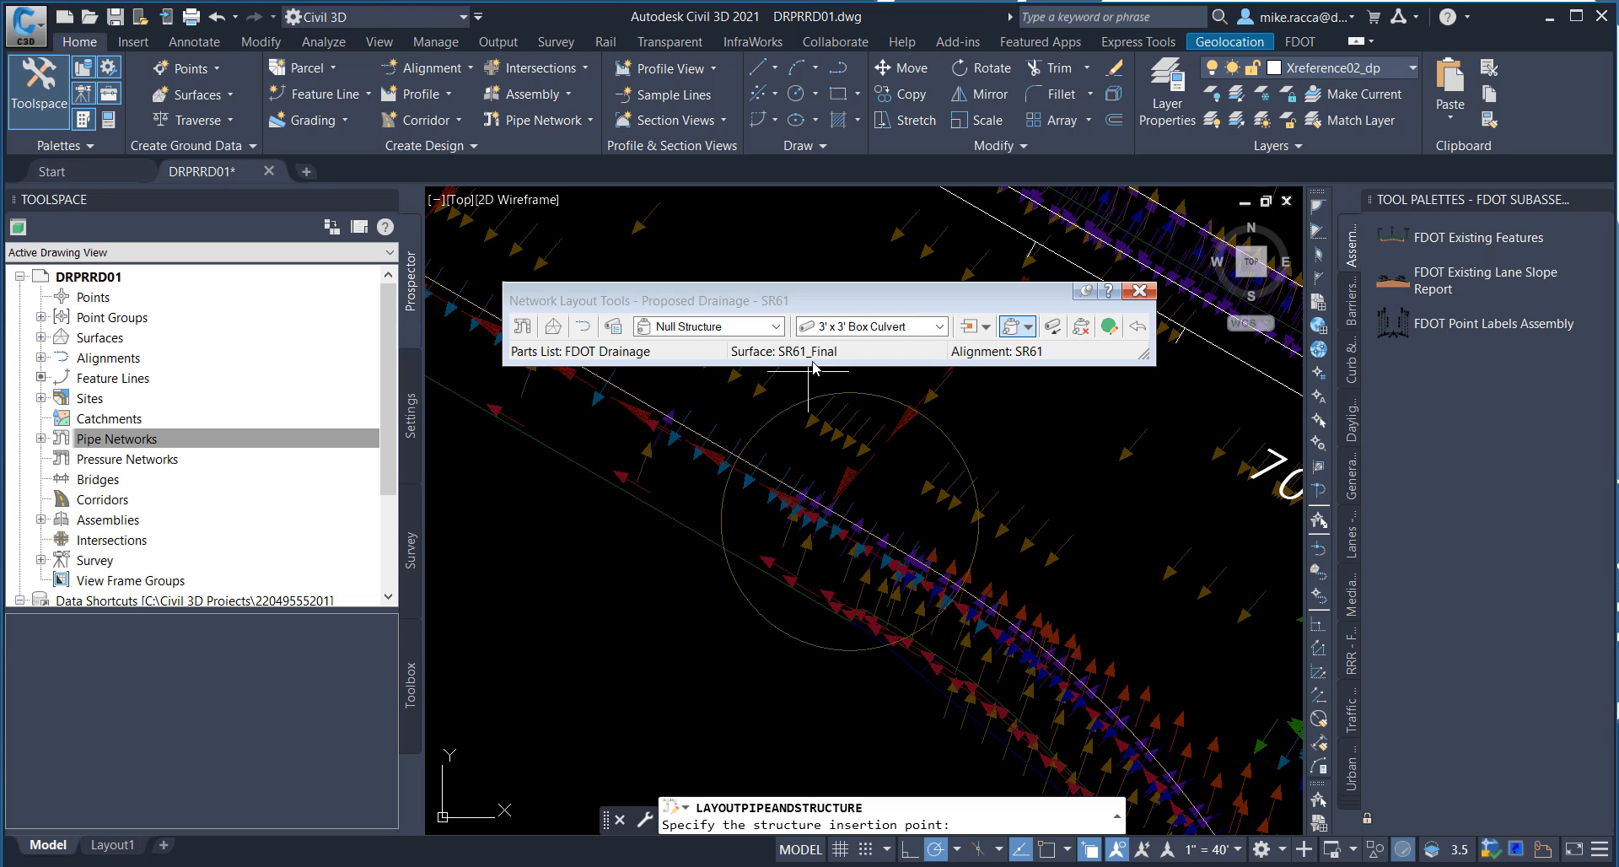
{"action": "left_click_drag", "start_coordinate": [852, 308], "coordinate": [847, 326]}
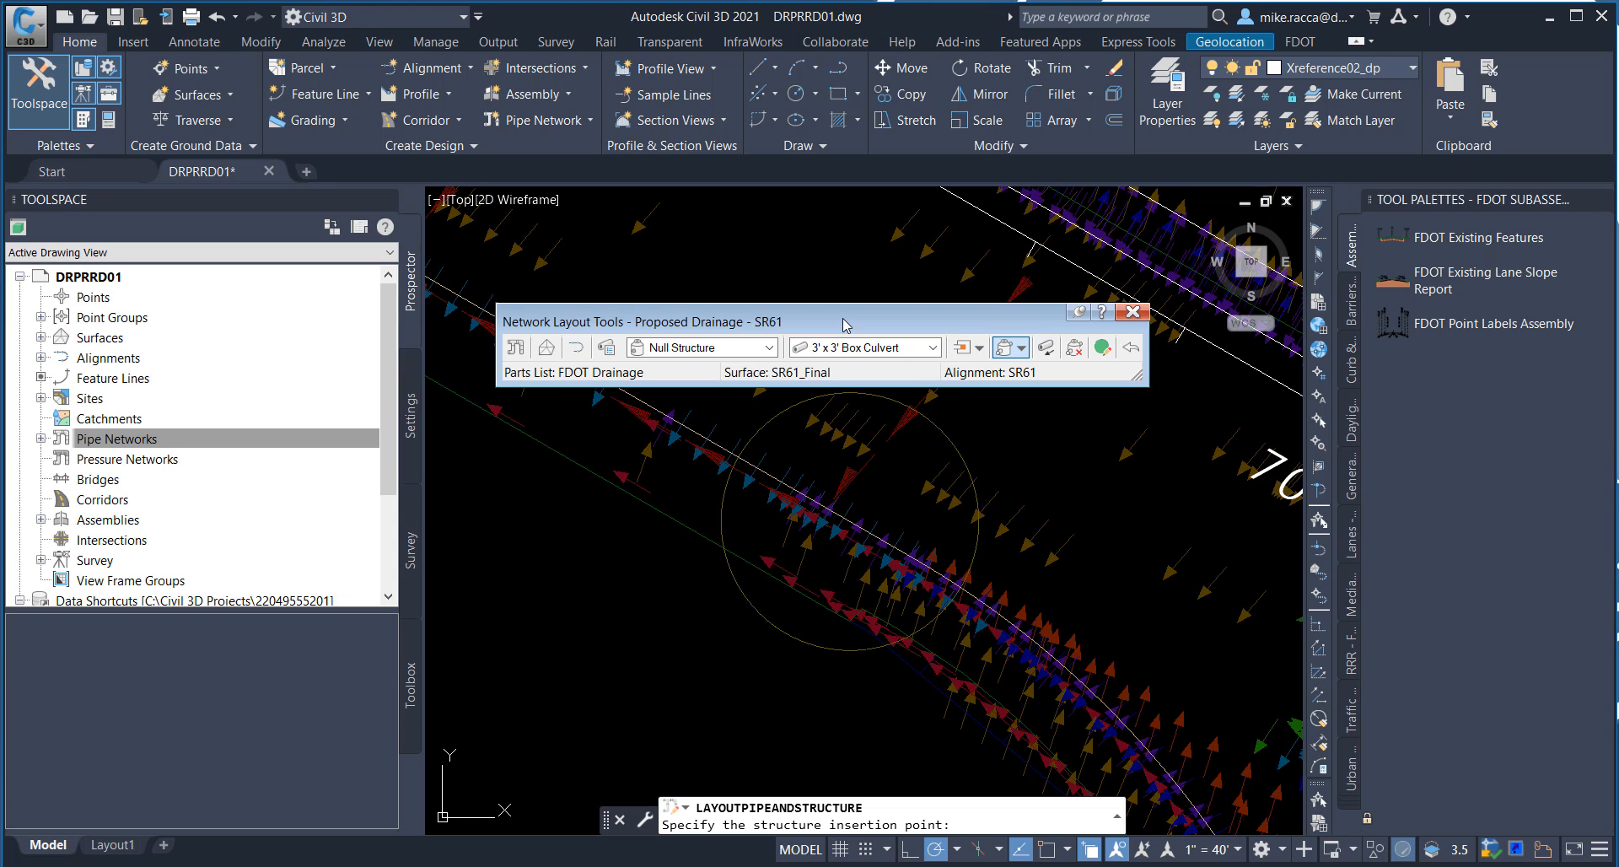
{"action": "mouse_move", "coordinate": [846, 323]}
{"action": "left_mouse_down"}
{"action": "mouse_move", "coordinate": [965, 346]}
{"action": "mouse_move", "coordinate": [971, 331]}
{"action": "mouse_move", "coordinate": [844, 302]}
{"action": "left_mouse_up"}
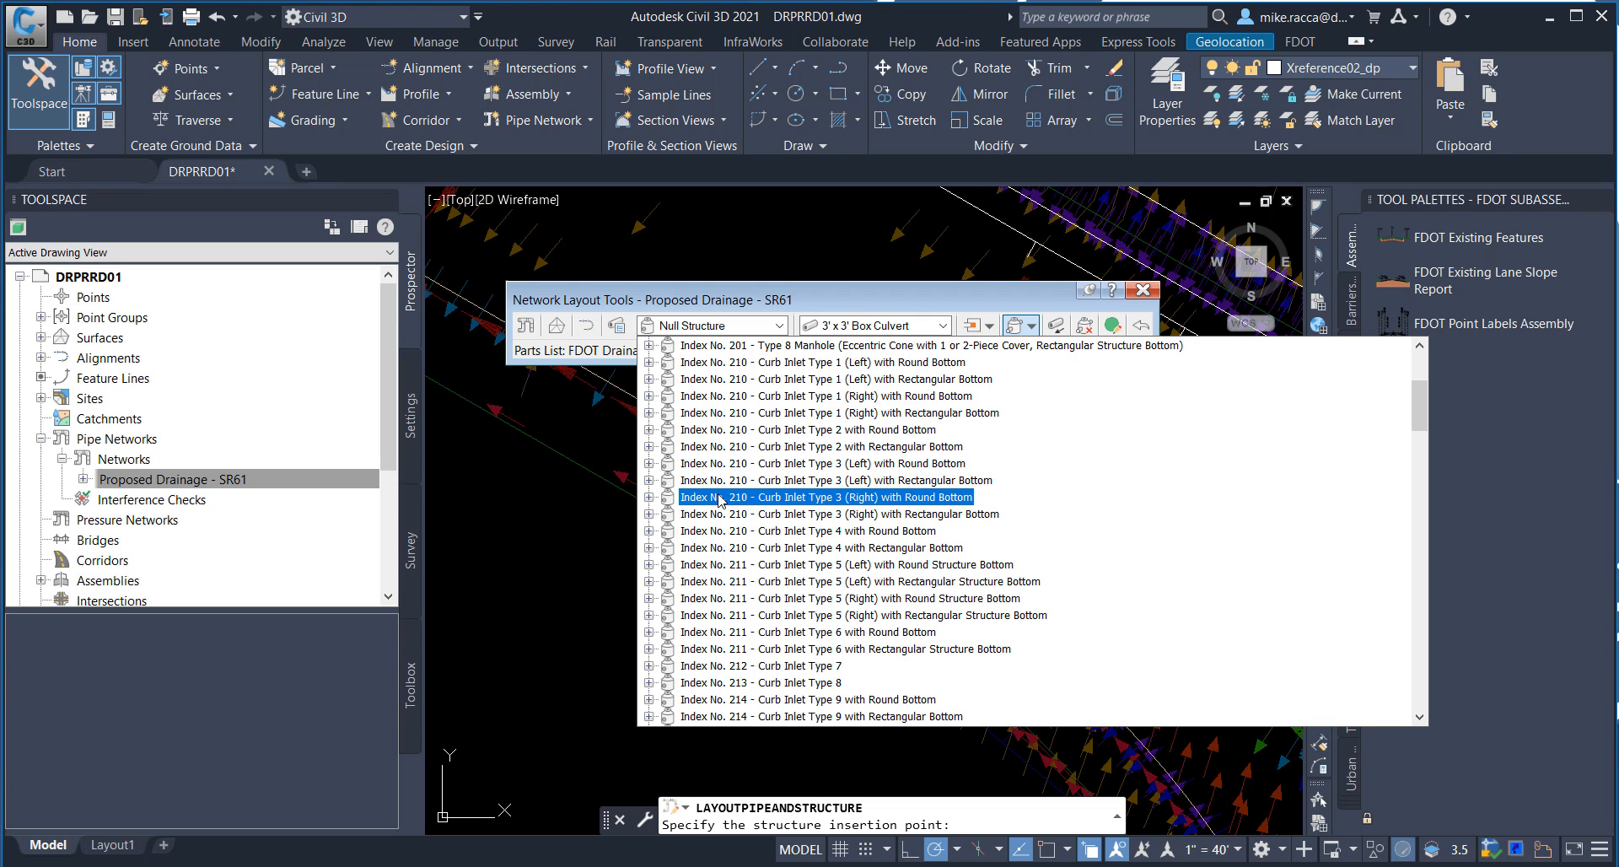
{"action": "left_click", "coordinate": [716, 449]}
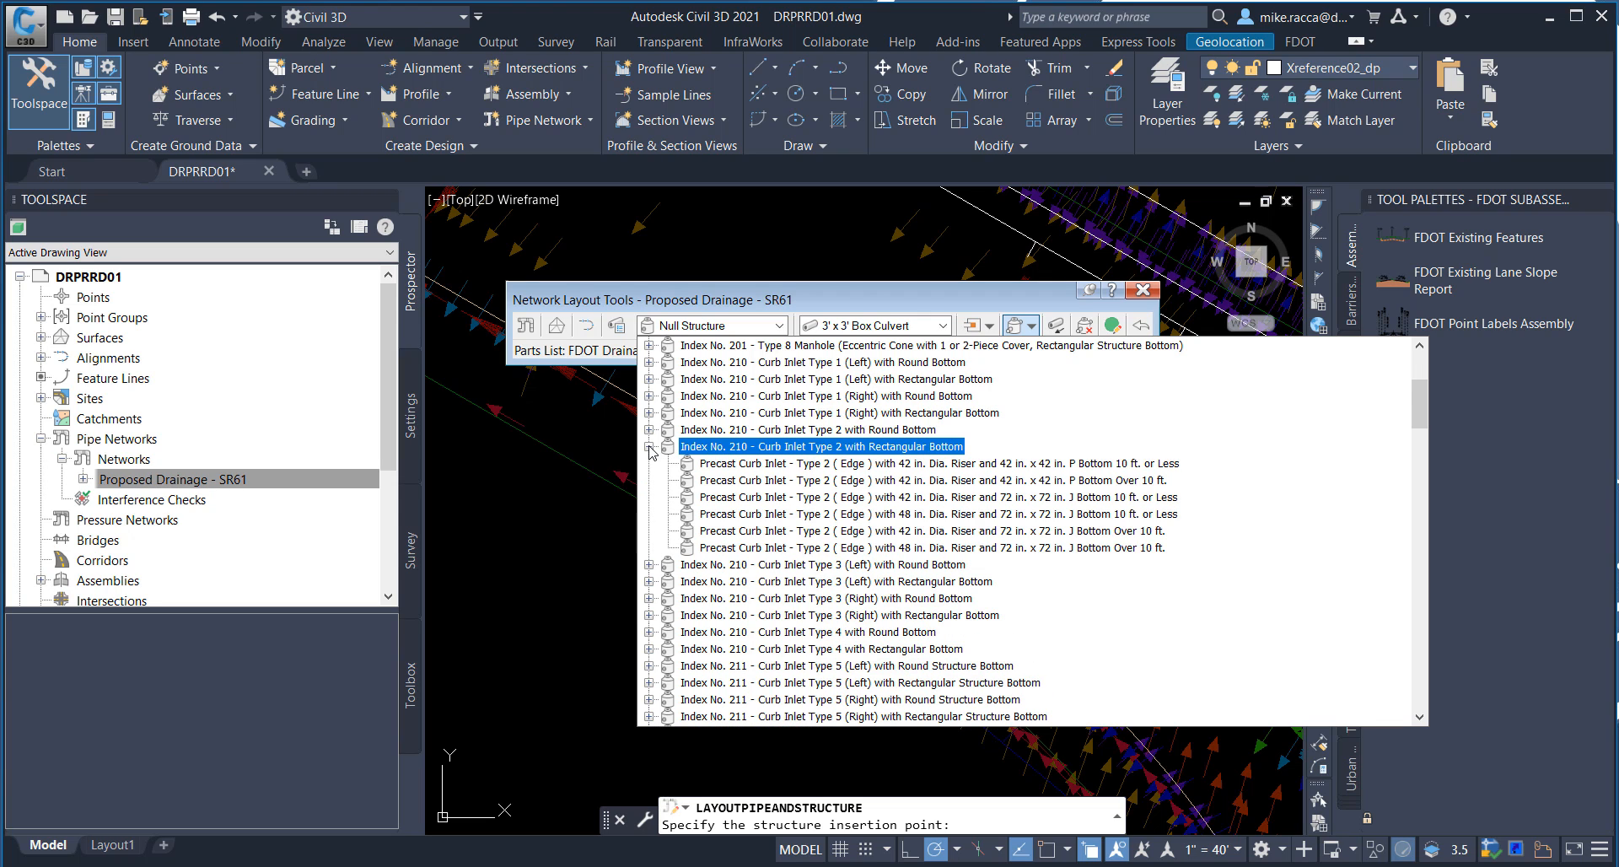
{"action": "left_click", "coordinate": [733, 447]}
{"action": "left_click", "coordinate": [728, 435]}
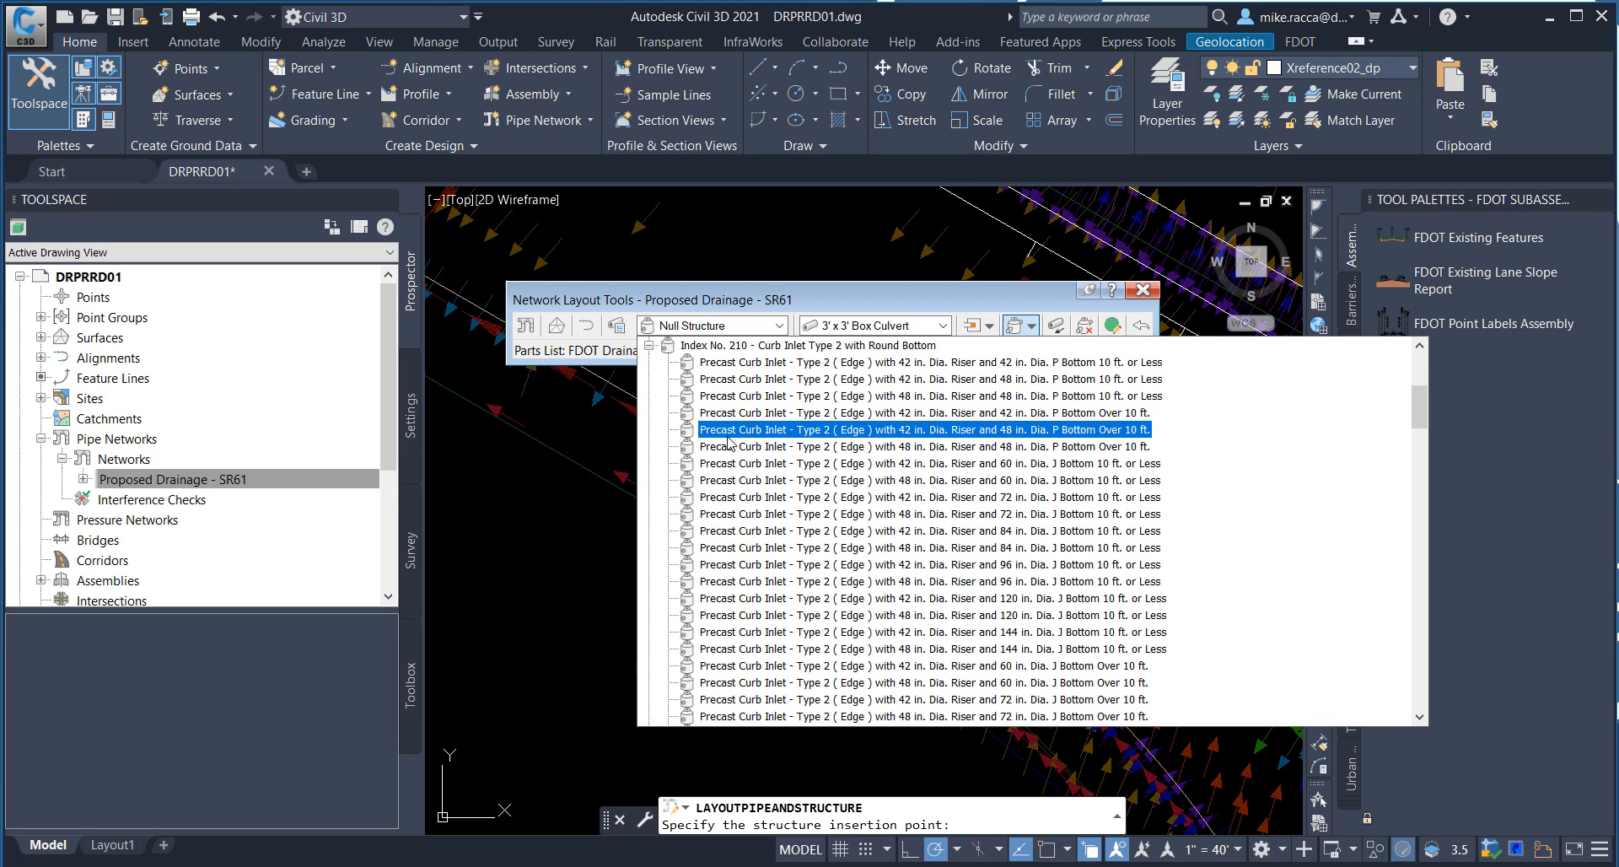
{"action": "scroll", "coordinate": [700, 403], "scroll_direction": "up", "scroll_amount": 1}
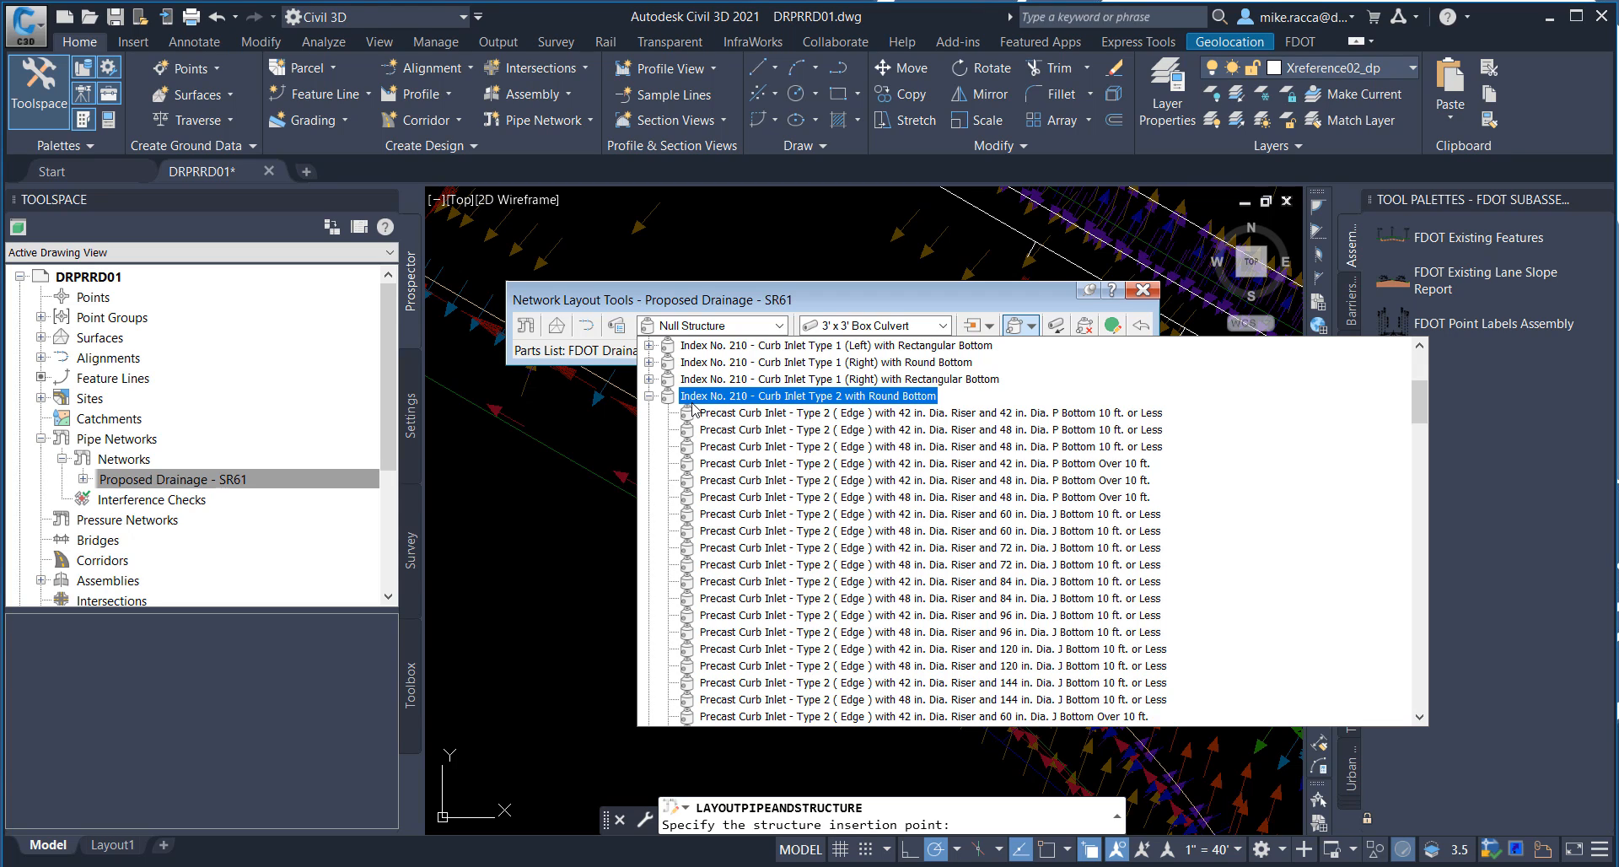
{"action": "left_click", "coordinate": [707, 448]}
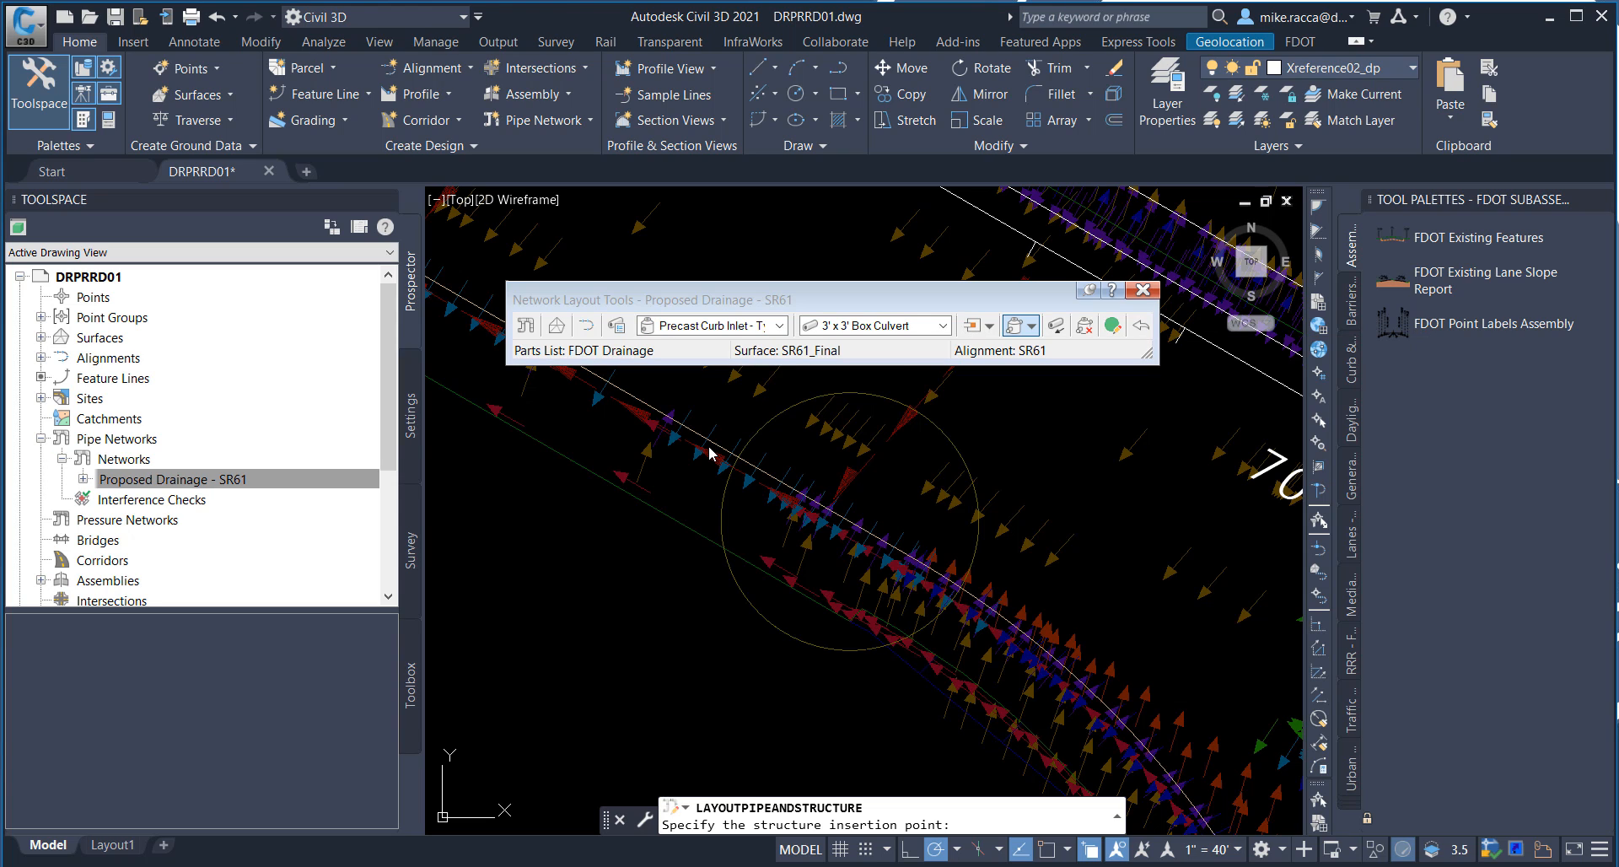
Step: Choose the 18" SD PIPE CULVERT, OPT MATERIAL, ROUND pipe and switch the network layout to Structures Only
{"action": "mouse_move", "coordinate": [913, 394]}
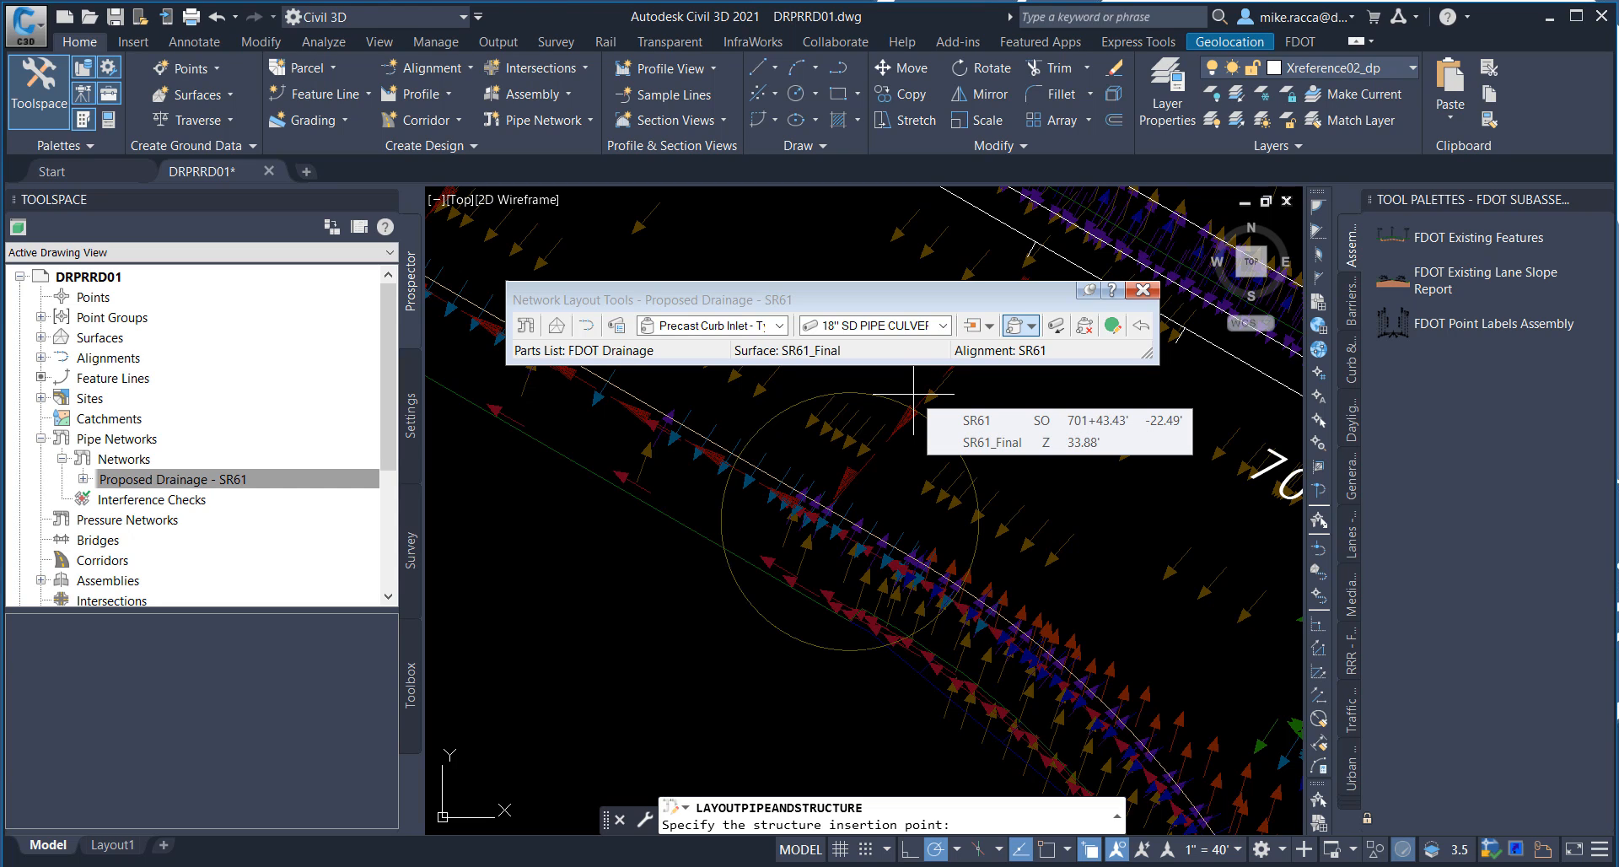
{"action": "left_click", "coordinate": [943, 325]}
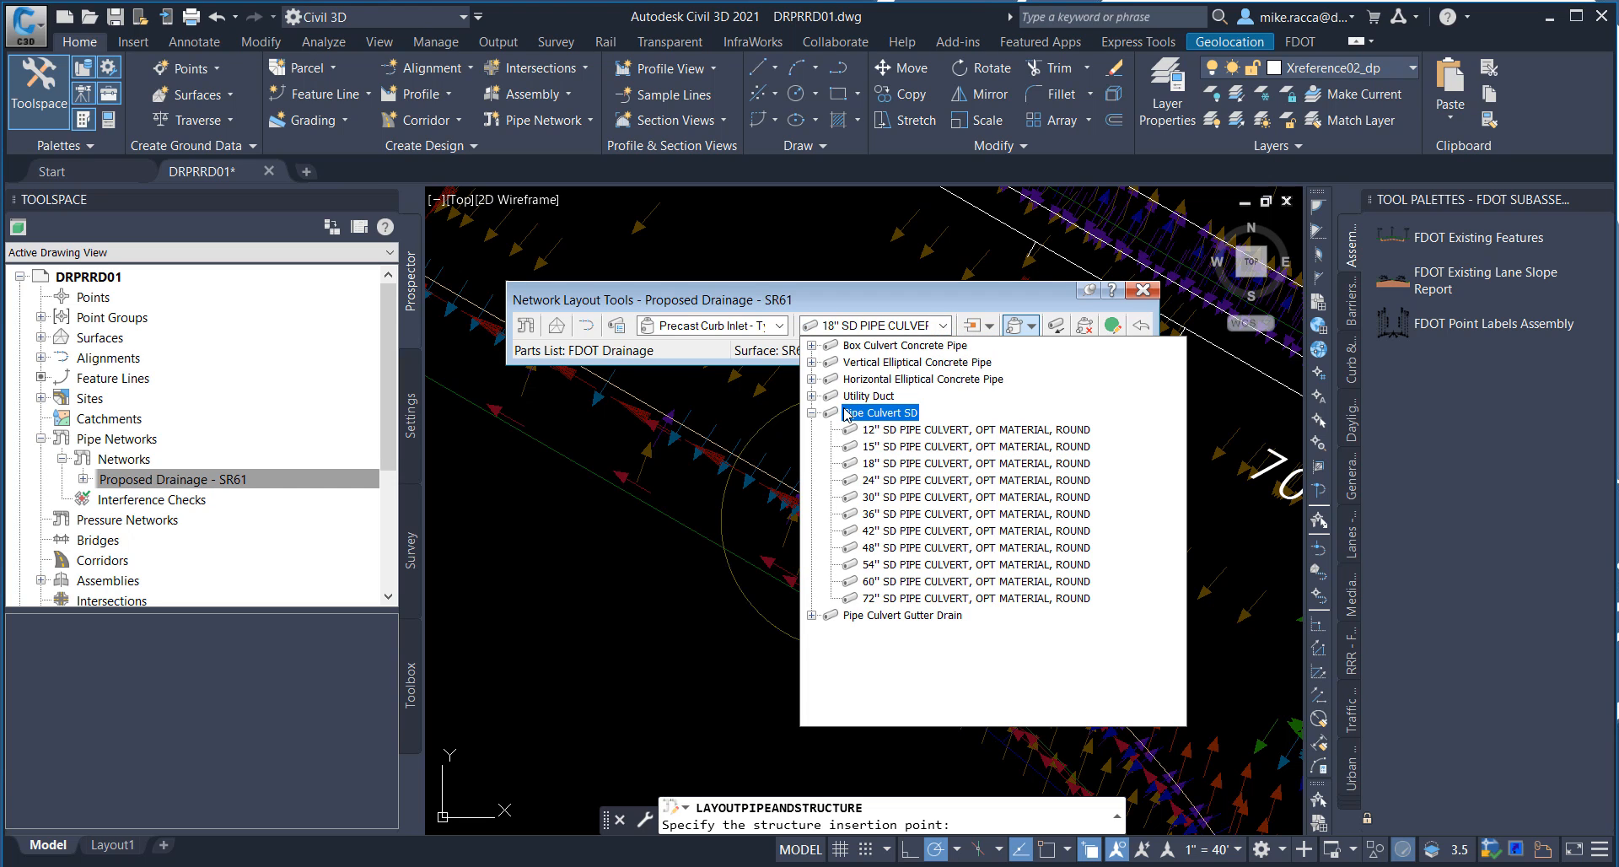
{"action": "left_click", "coordinate": [869, 463]}
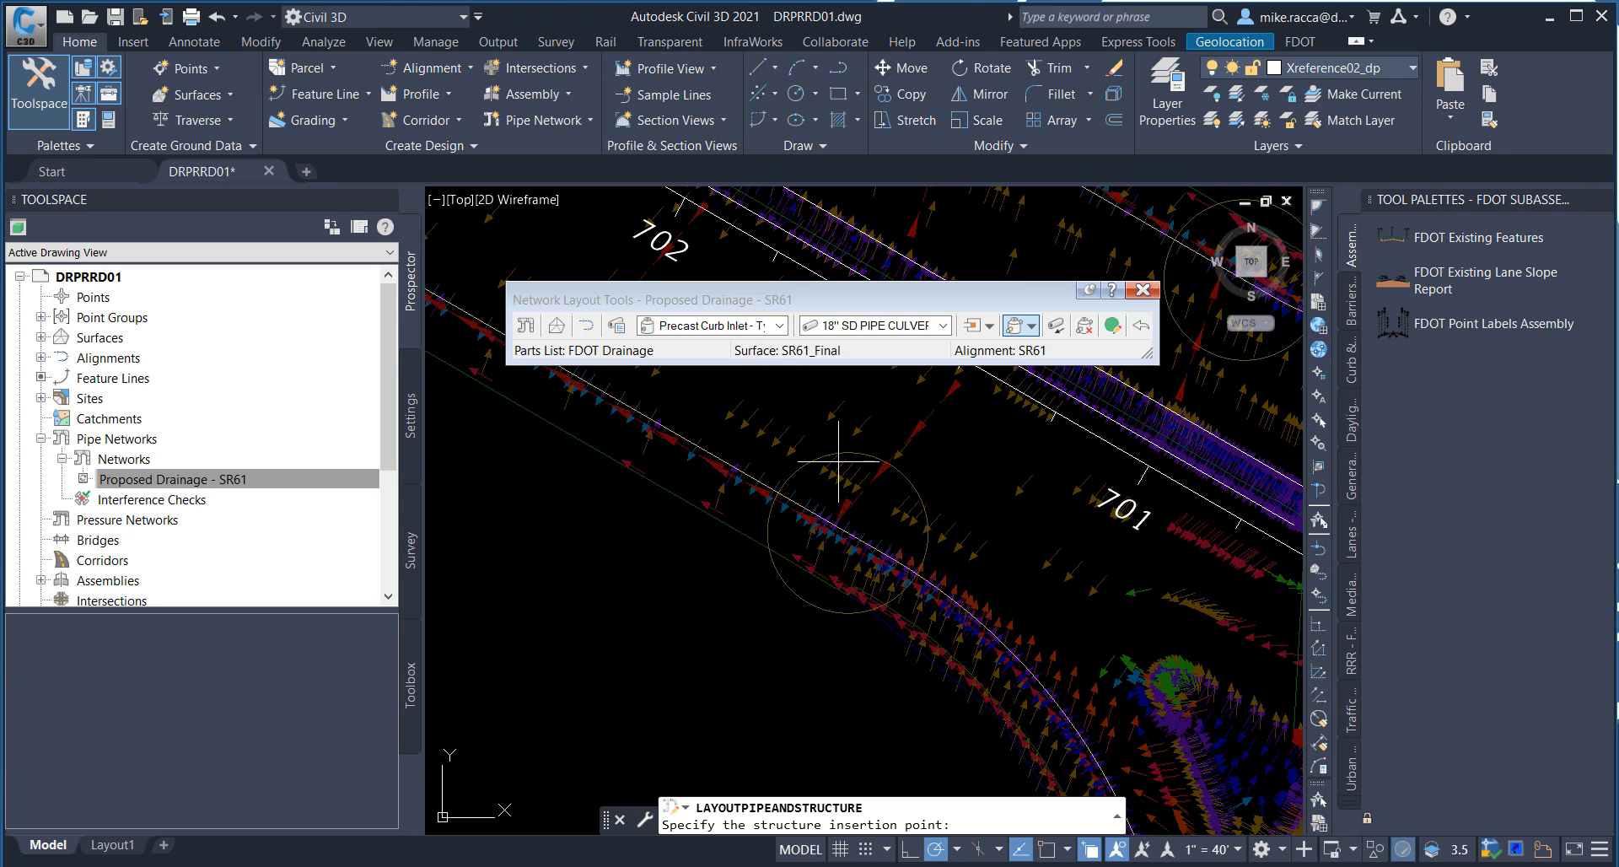
{"action": "left_click", "coordinate": [1032, 326]}
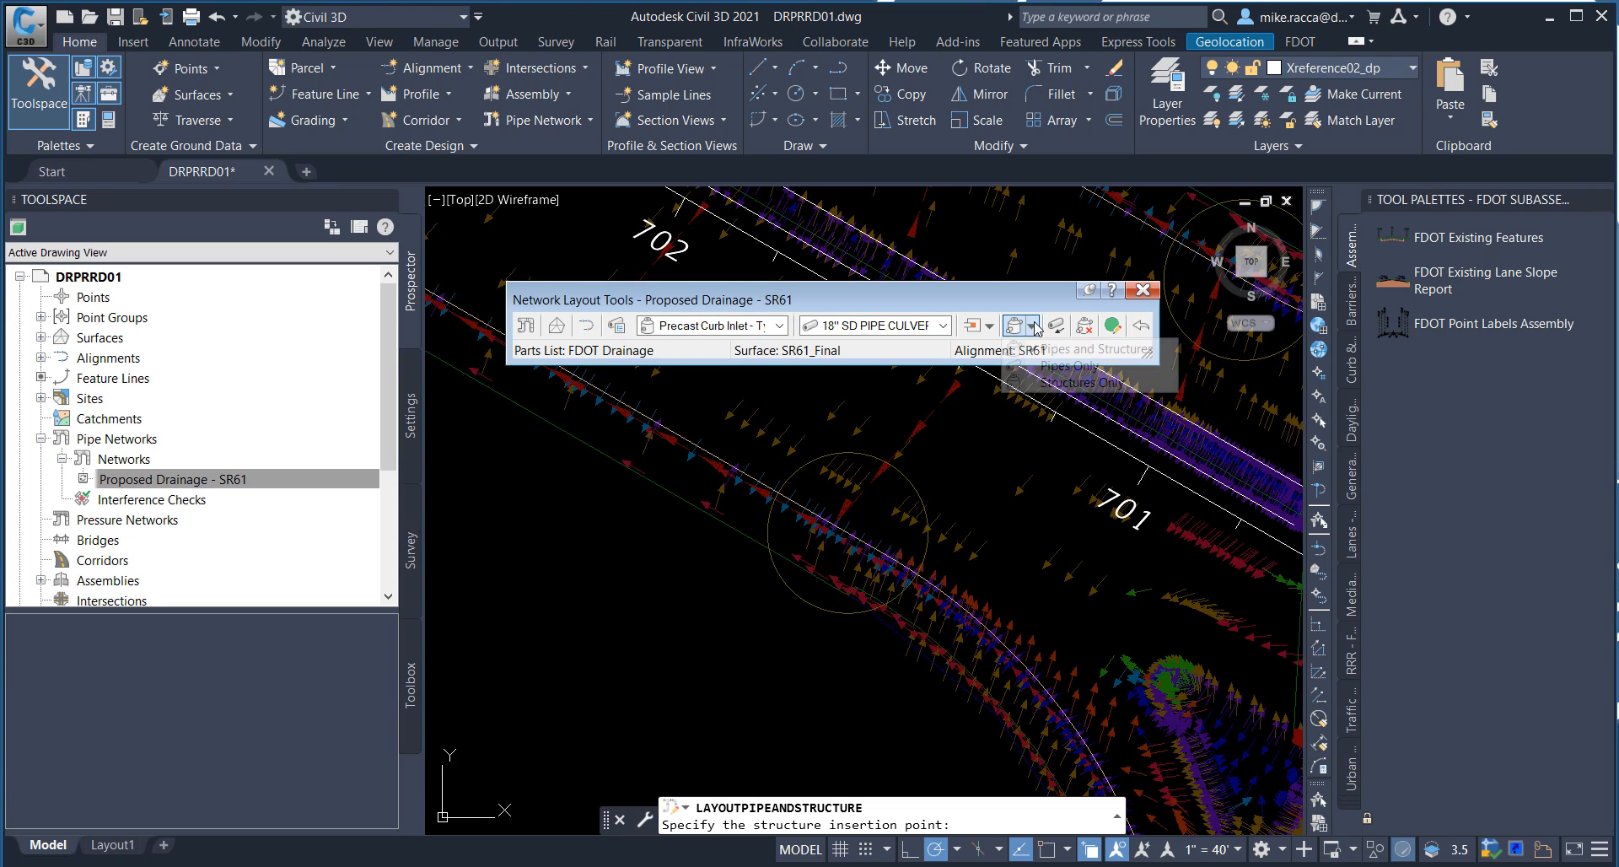
{"action": "left_click", "coordinate": [1063, 384]}
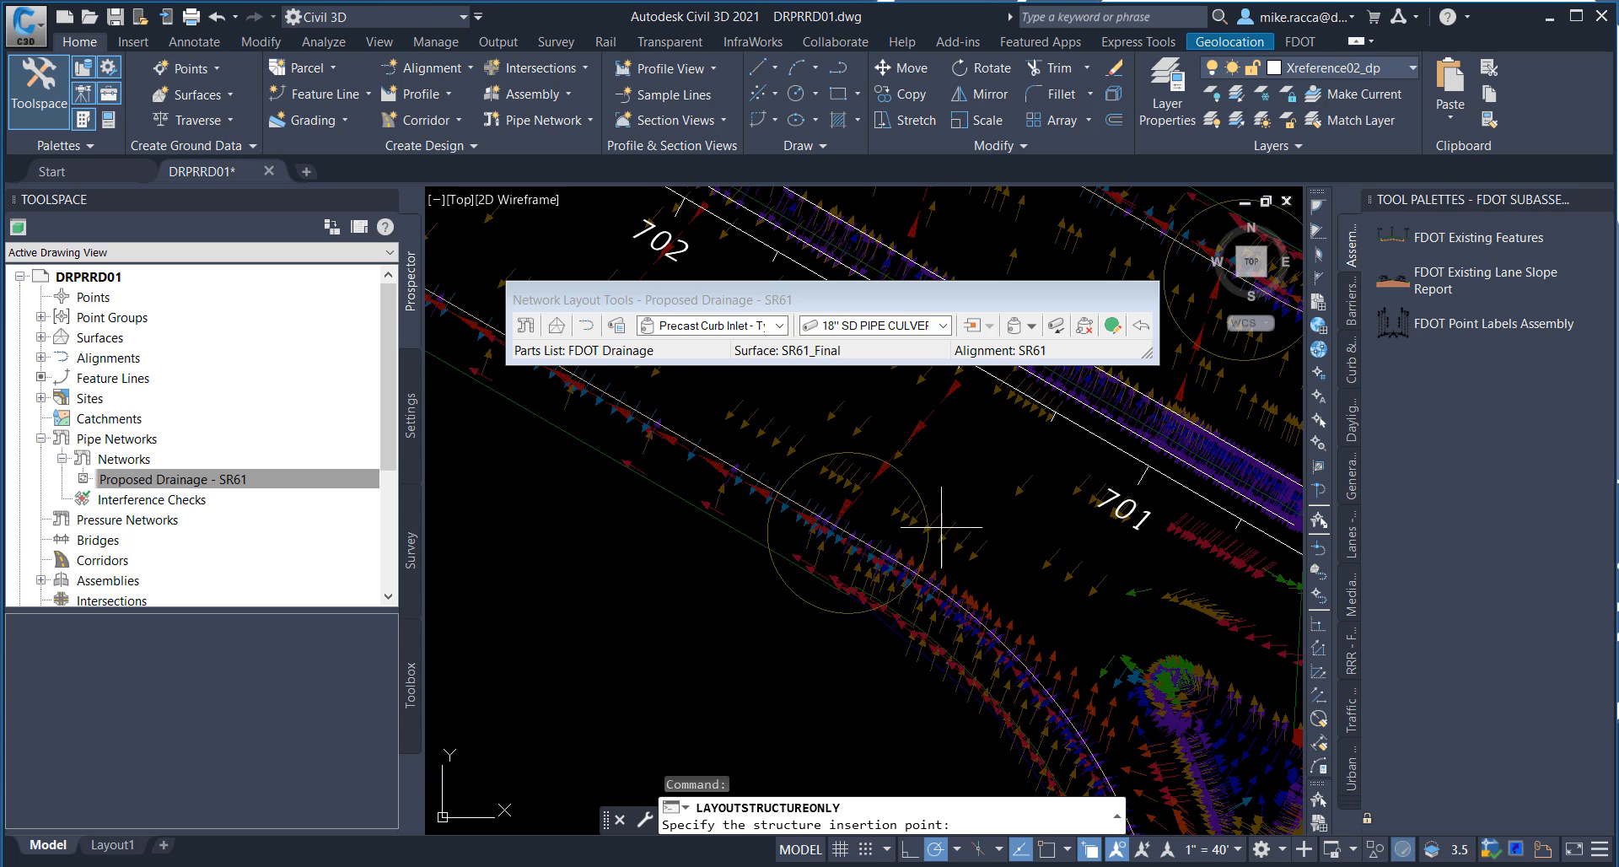
Step: Place a curb inlet at the center of the circle between stations 701 and 702, aligned to the road edge line on its southwest side
{"action": "mouse_move", "coordinate": [954, 533]}
{"action": "middle_mouse_down"}
{"action": "mouse_move", "coordinate": [1004, 550]}
{"action": "mouse_move", "coordinate": [1005, 517]}
{"action": "middle_mouse_up"}
{"action": "scroll", "coordinate": [1004, 550], "scroll_direction": "up", "scroll_amount": 2}
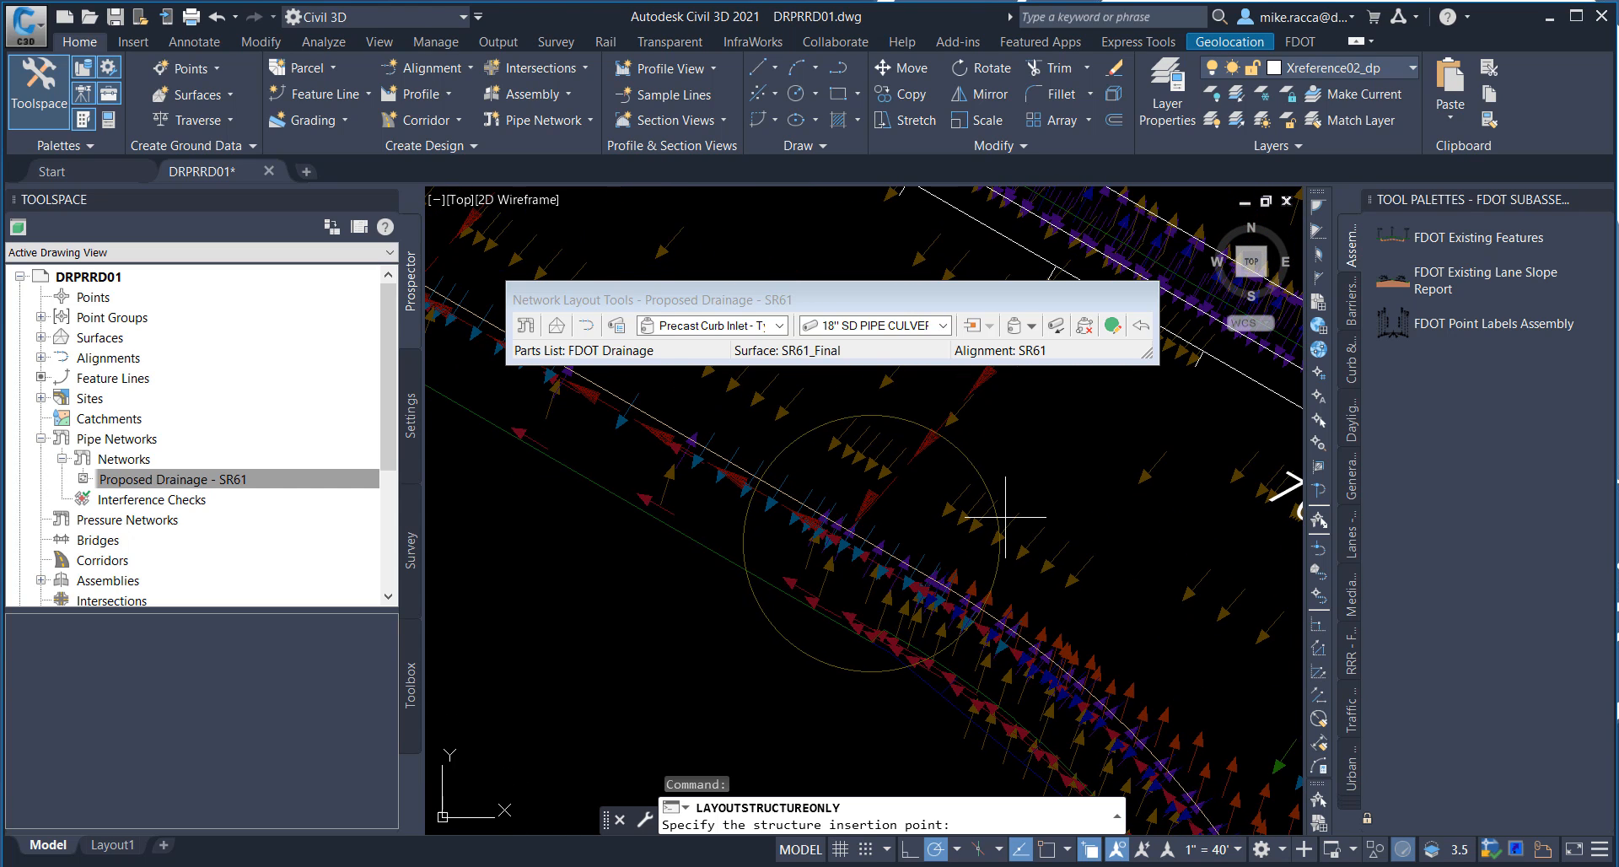
{"action": "mouse_move", "coordinate": [1005, 516]}
{"action": "middle_click_drag", "start_coordinate": [1031, 564], "coordinate": [1012, 547]}
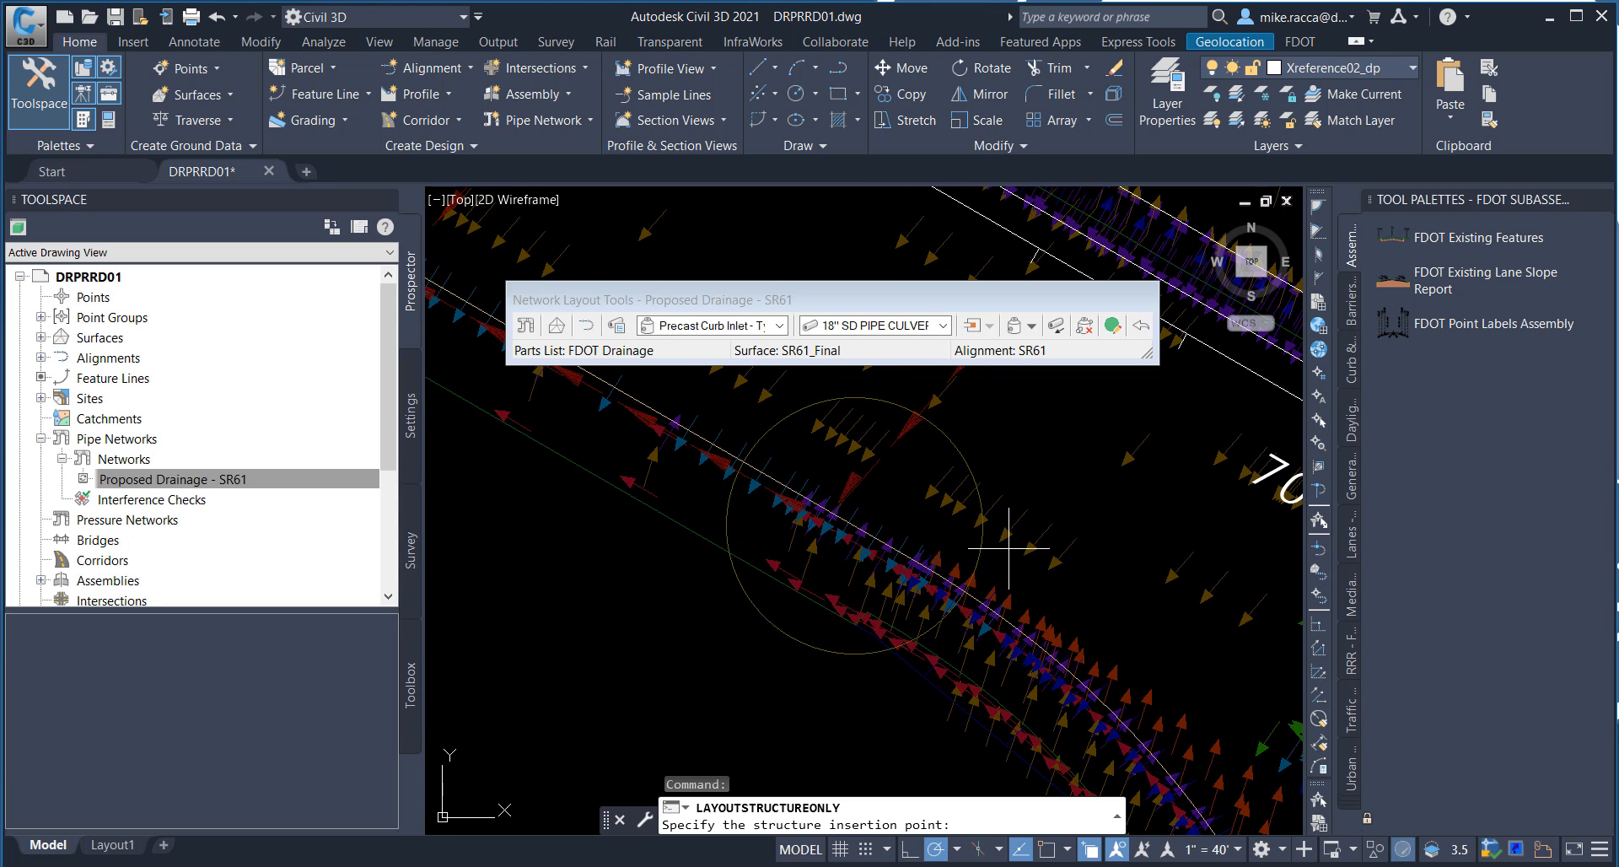
{"action": "right_click", "coordinate": [1056, 435], "text": "shift"}
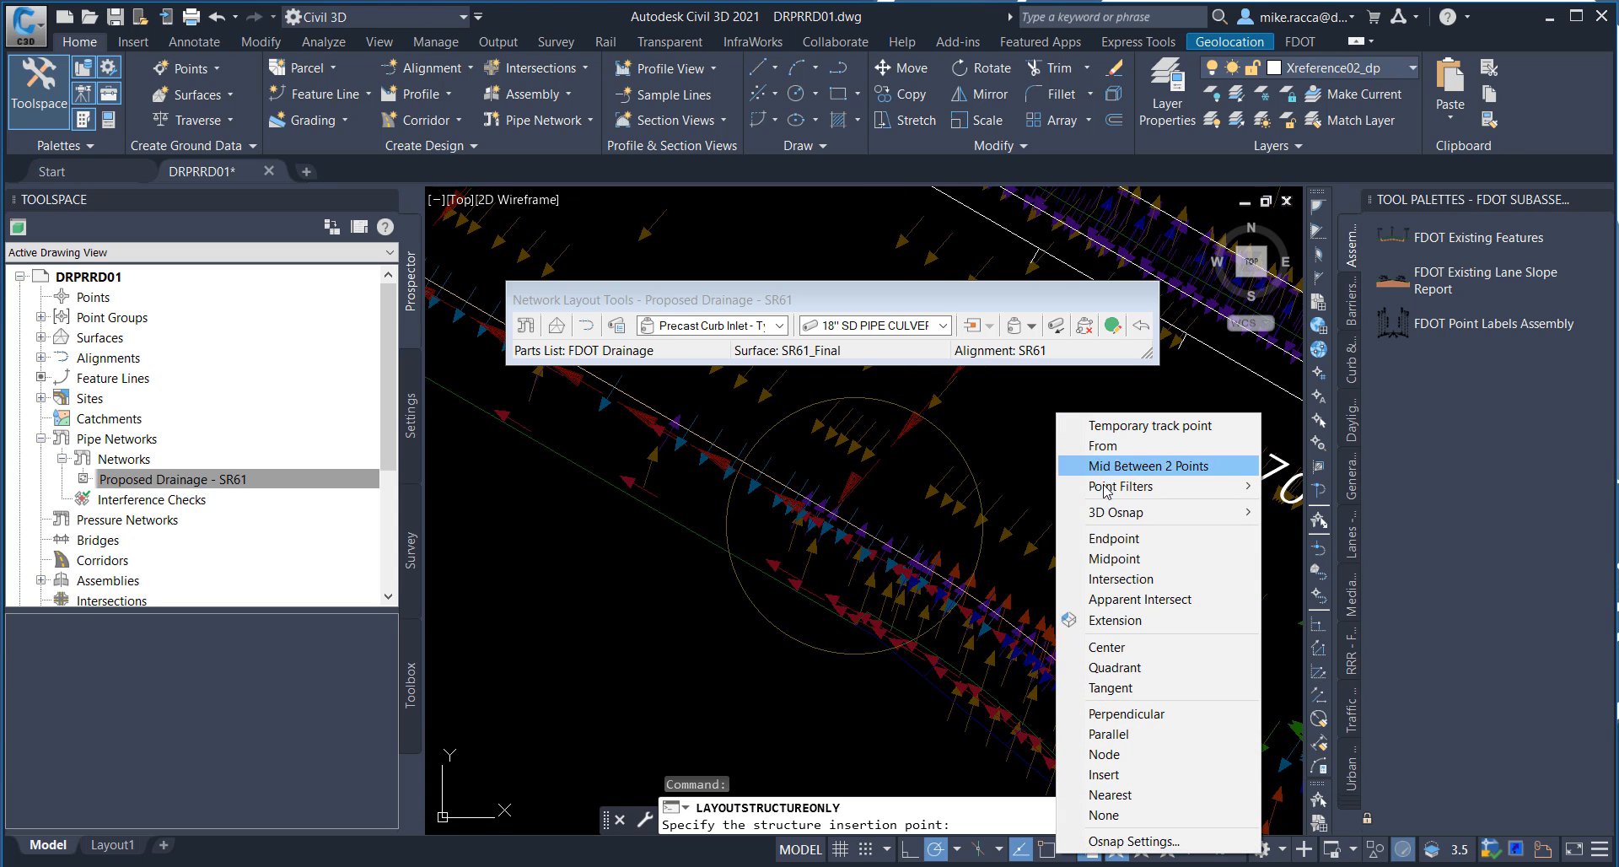
{"action": "left_click", "coordinate": [1110, 647]}
{"action": "left_click", "coordinate": [967, 460]}
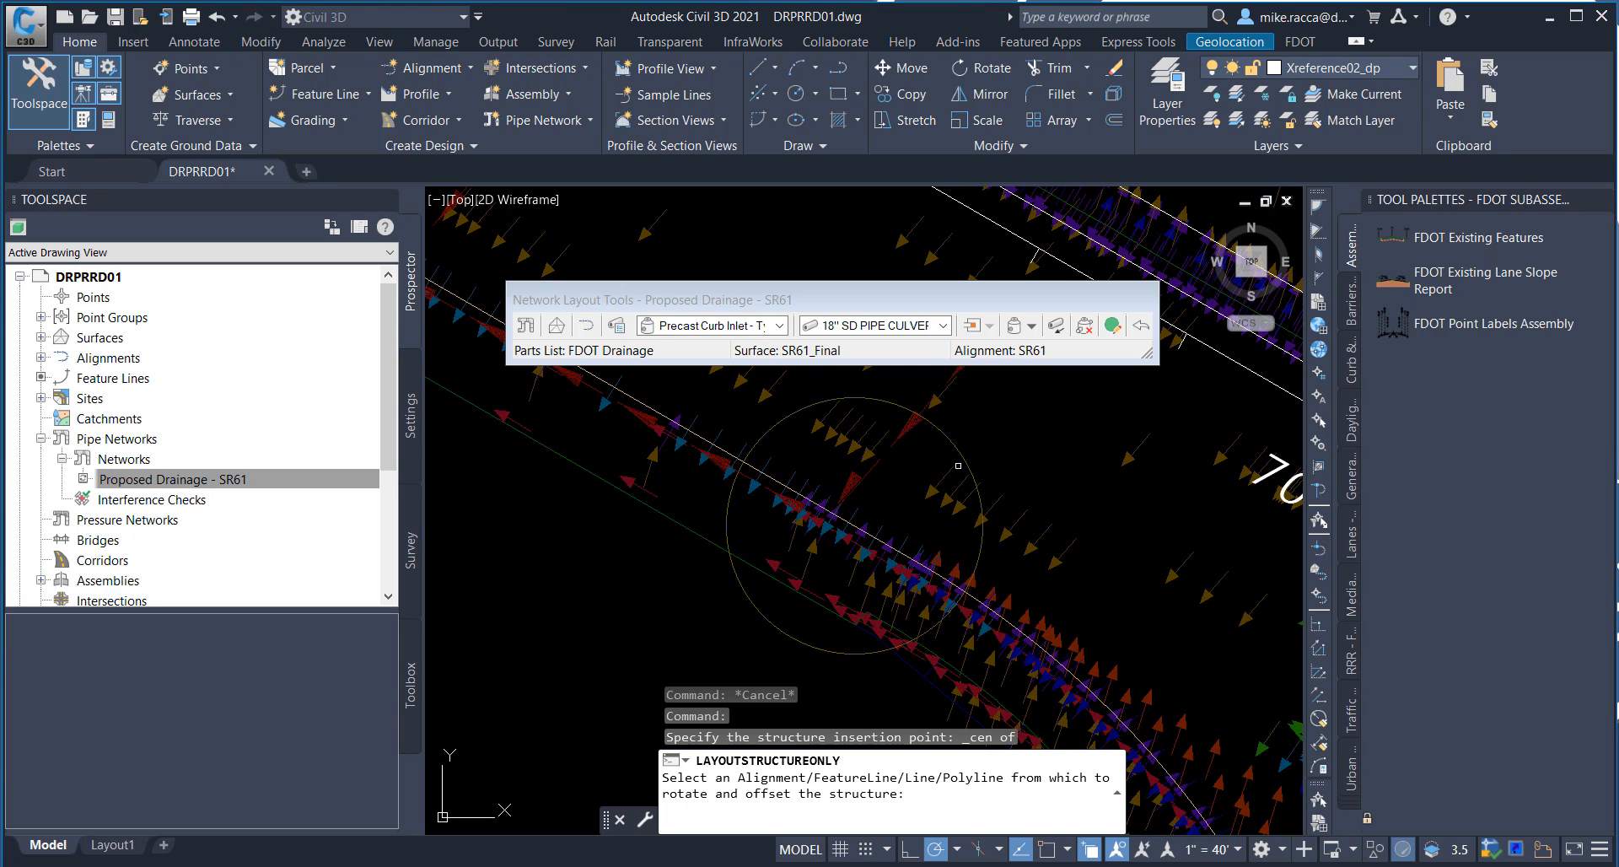
{"action": "left_click", "coordinate": [794, 491]}
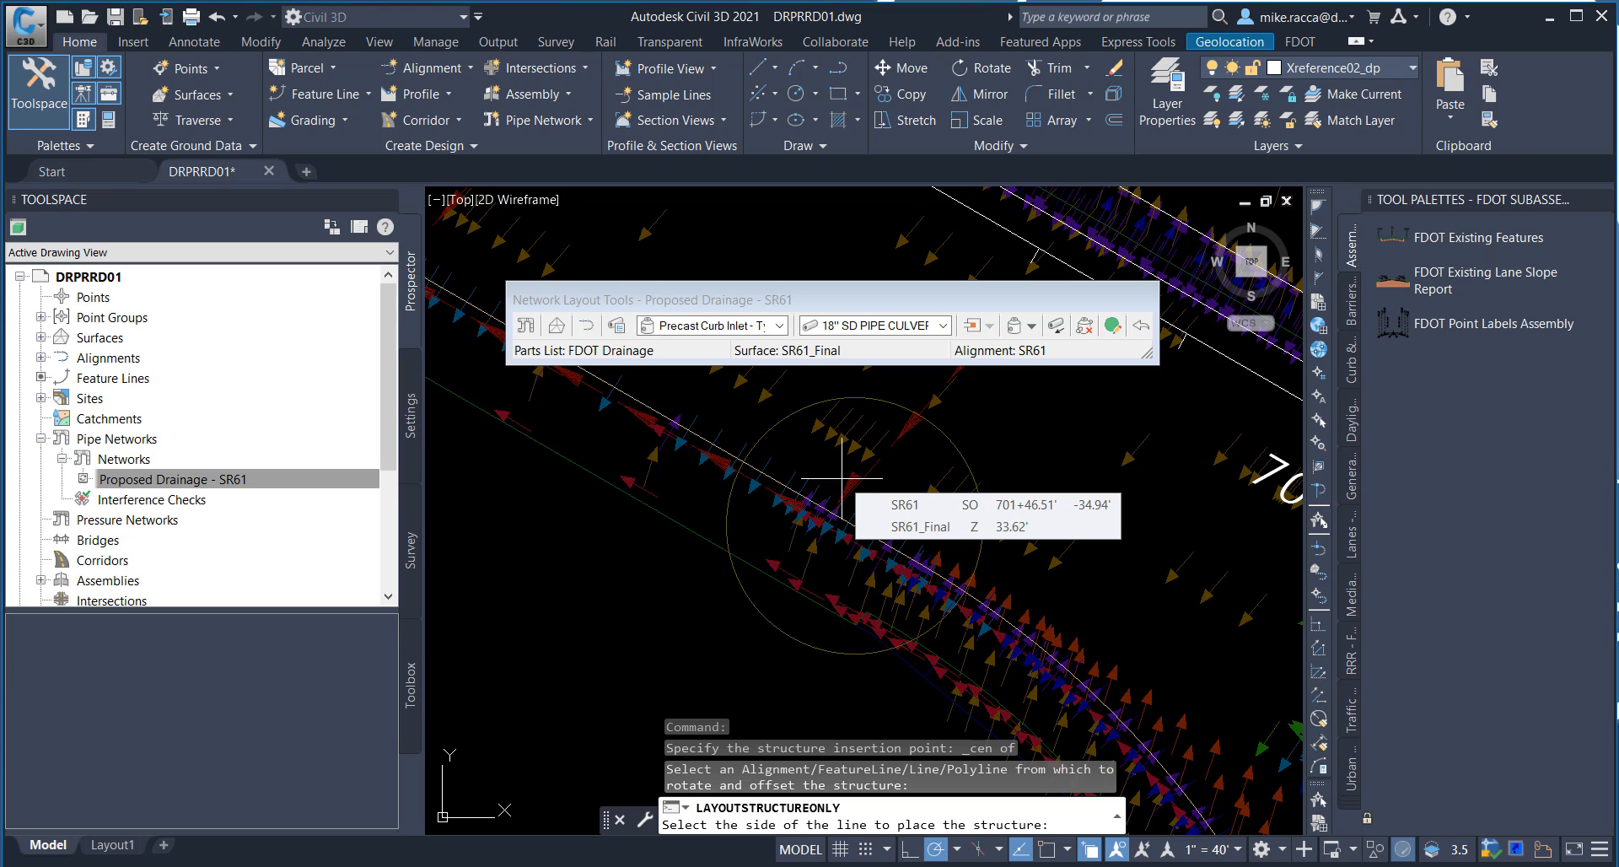
{"action": "left_click", "coordinate": [726, 628]}
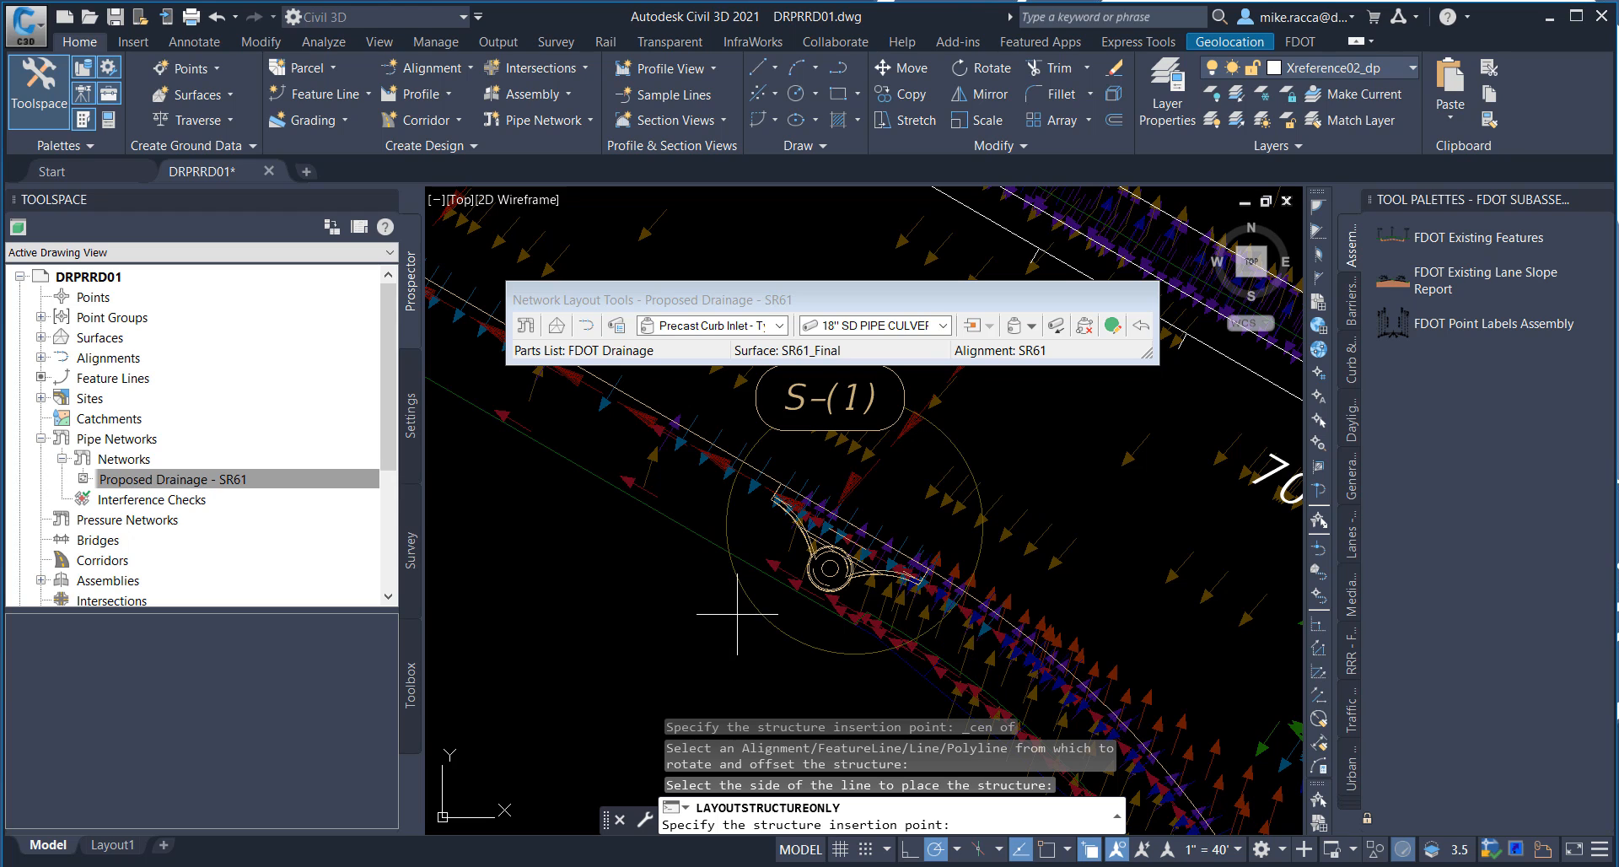
{"action": "scroll", "coordinate": [675, 567], "scroll_direction": "down", "scroll_amount": 3}
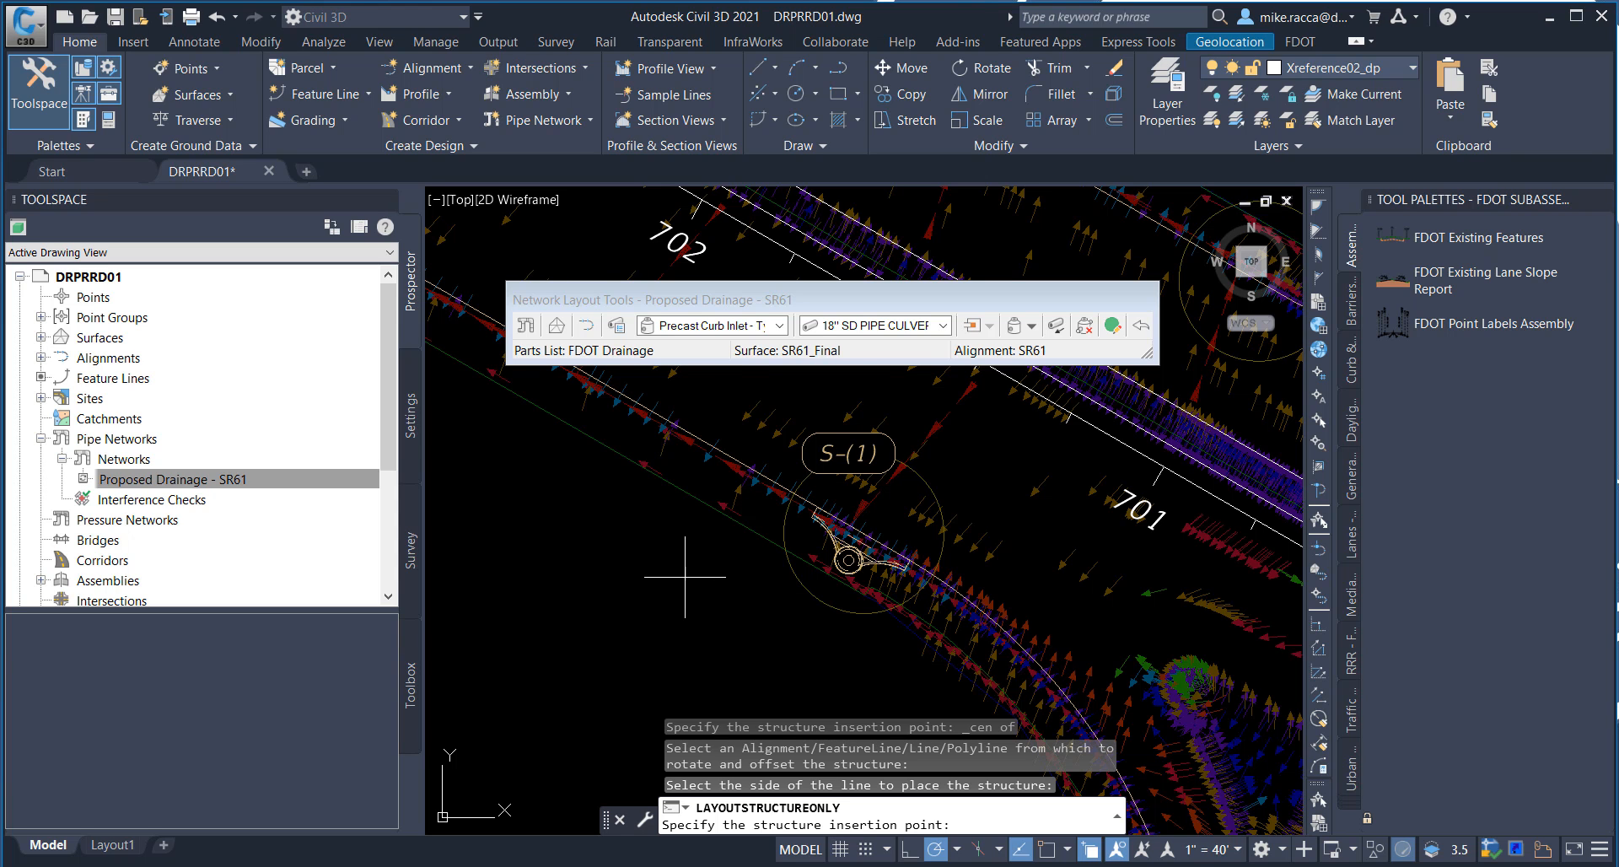
Step: Place a curb inlet at the center of the large circle between stations 703 and 704, aligned to the outer edge feature line on its southwest side
{"action": "scroll", "coordinate": [690, 574], "scroll_direction": "down", "scroll_amount": 2}
{"action": "middle_click_drag", "start_coordinate": [652, 497], "coordinate": [873, 611]}
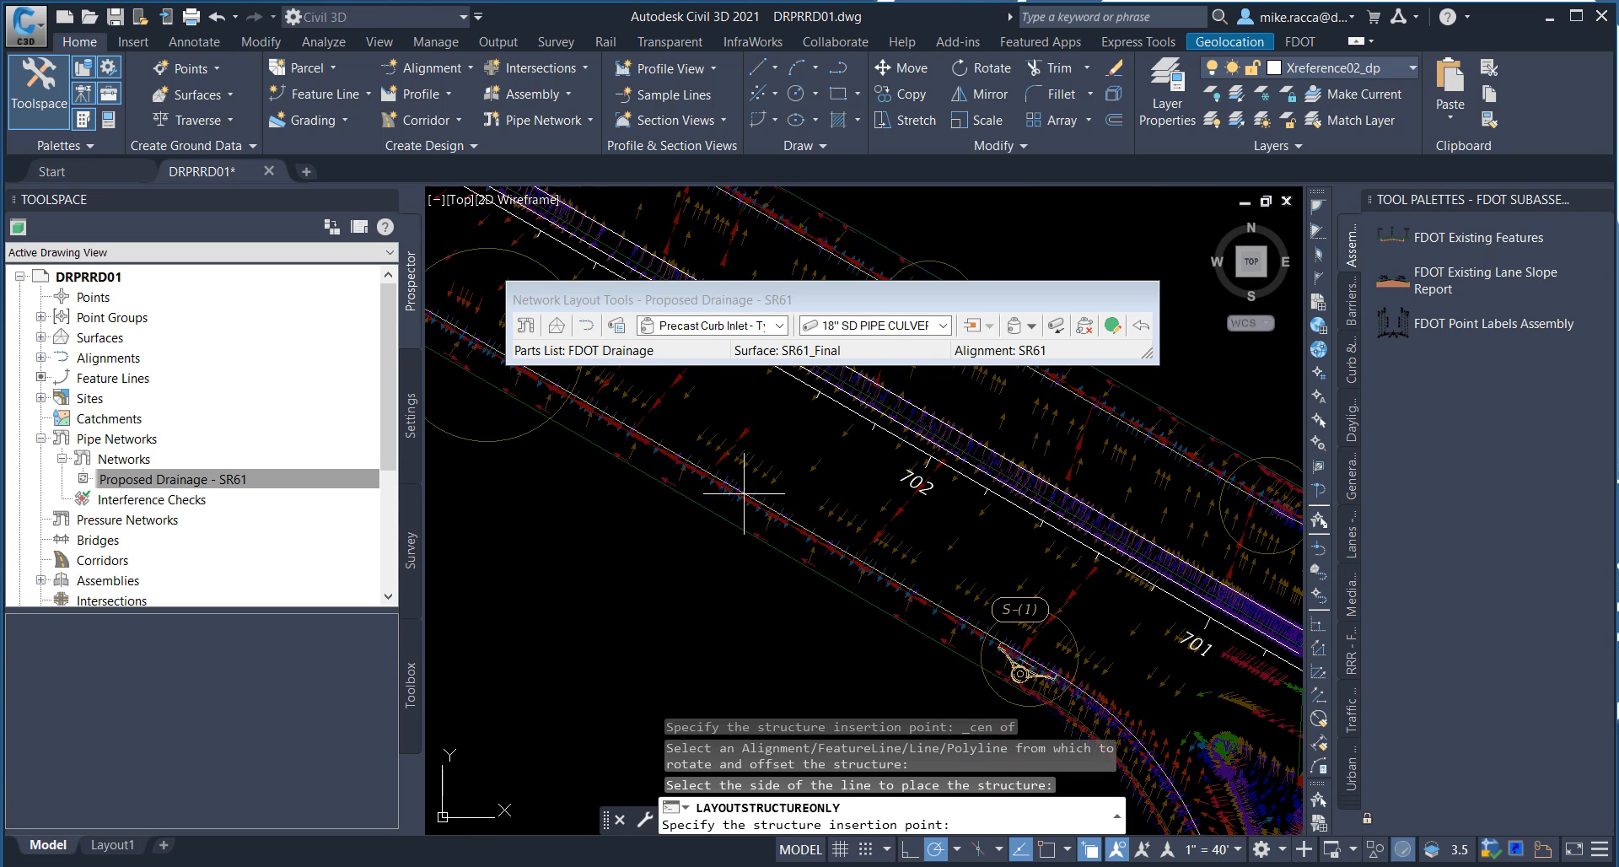
{"action": "middle_click_drag", "start_coordinate": [707, 476], "coordinate": [866, 563]}
{"action": "middle_click_drag", "start_coordinate": [783, 527], "coordinate": [909, 603]}
{"action": "middle_click_drag", "start_coordinate": [858, 542], "coordinate": [943, 614]}
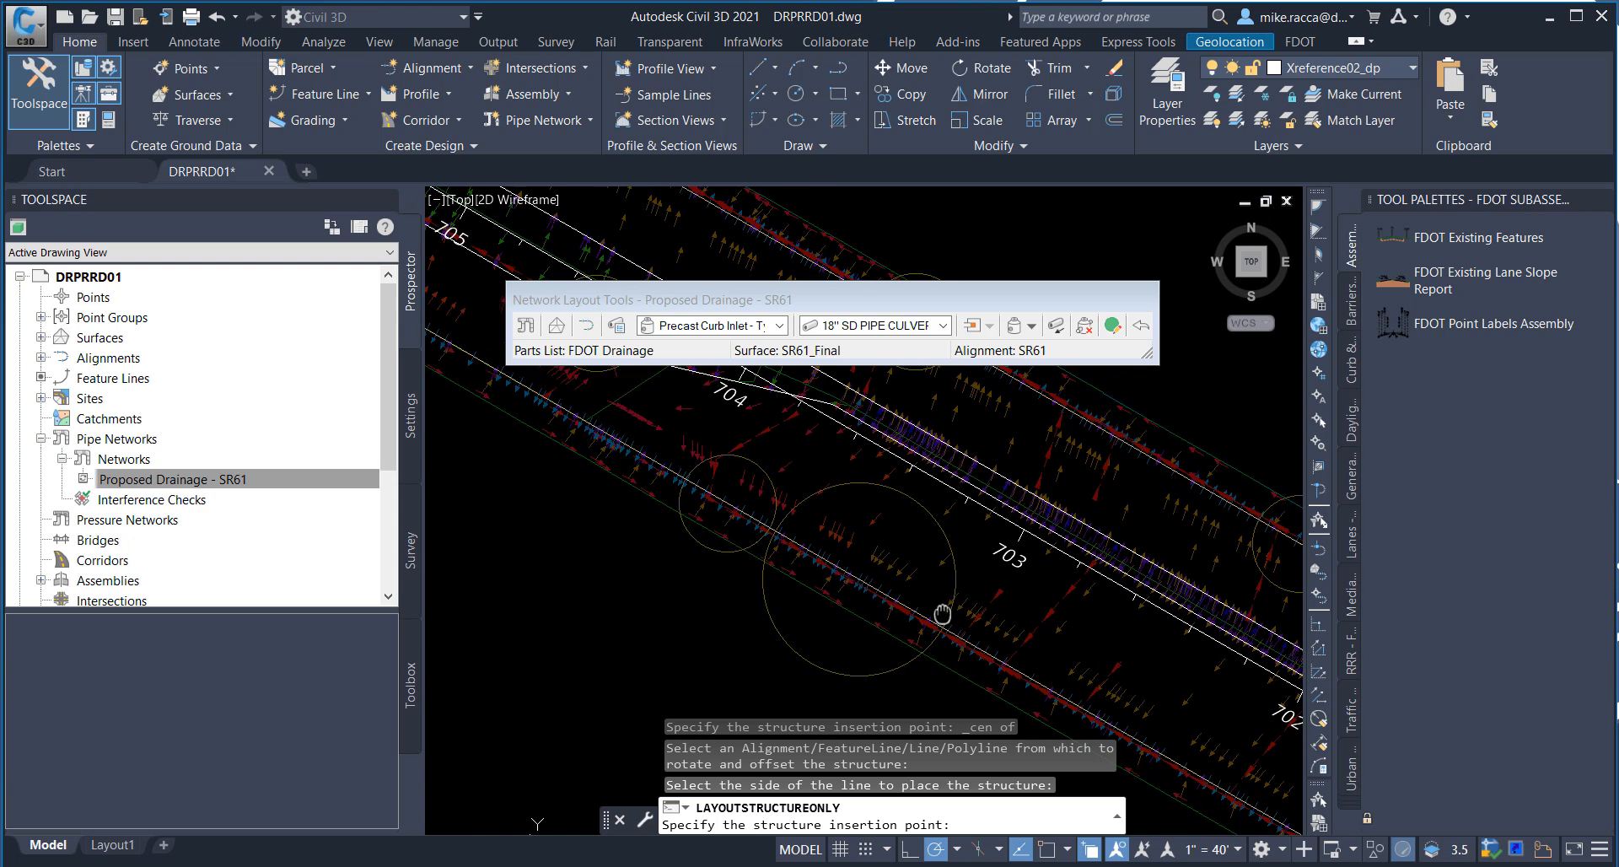
{"action": "middle_click_drag", "start_coordinate": [873, 578], "coordinate": [836, 549]}
{"action": "right_click", "coordinate": [822, 527], "text": "shift"}
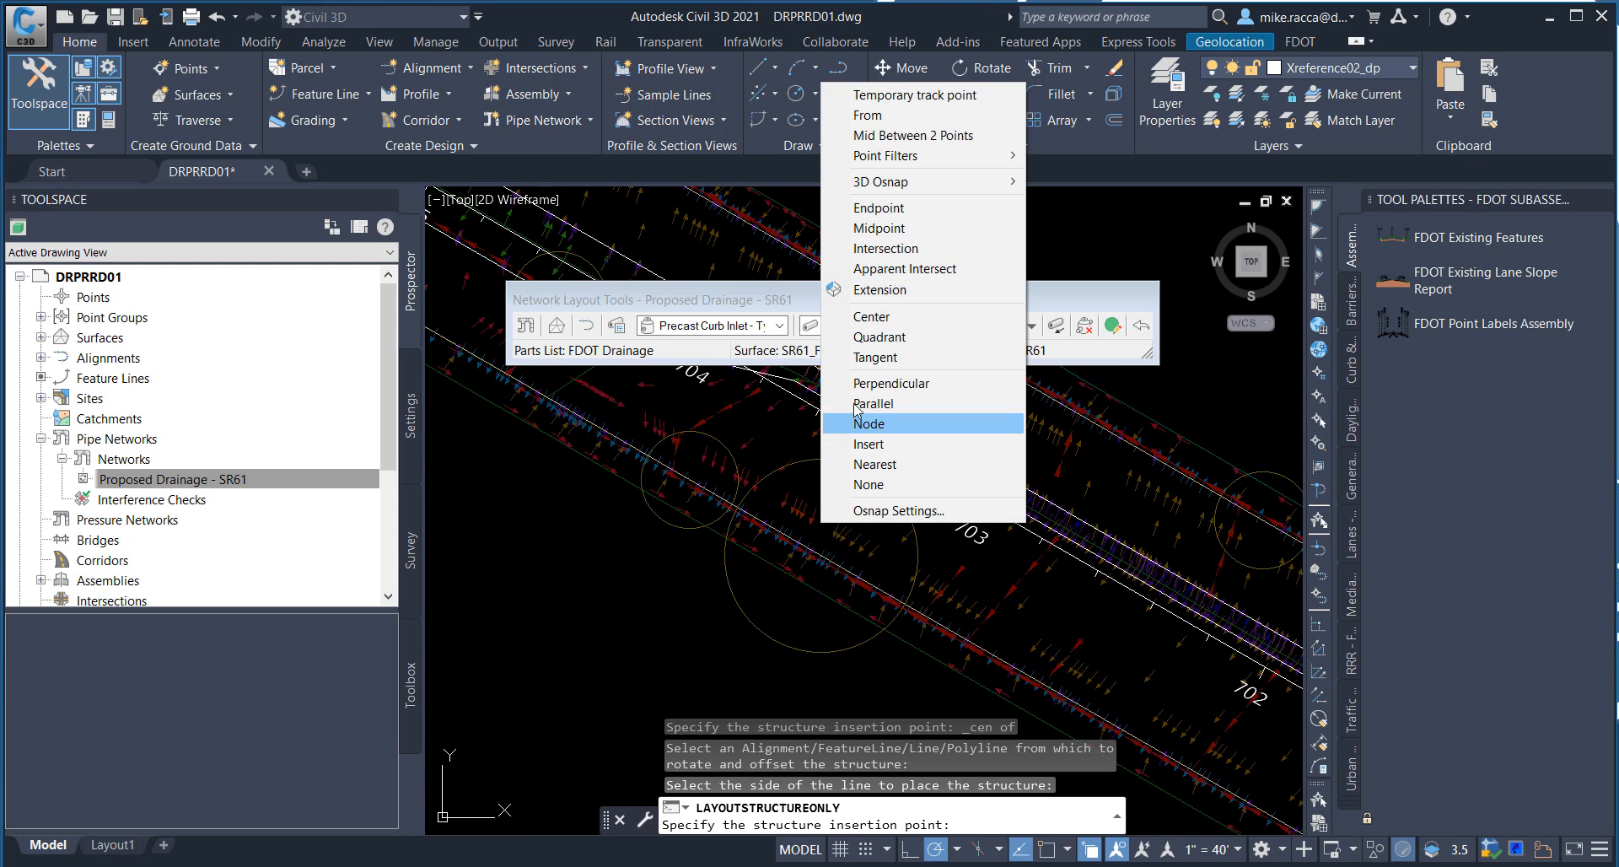
{"action": "left_click", "coordinate": [871, 325]}
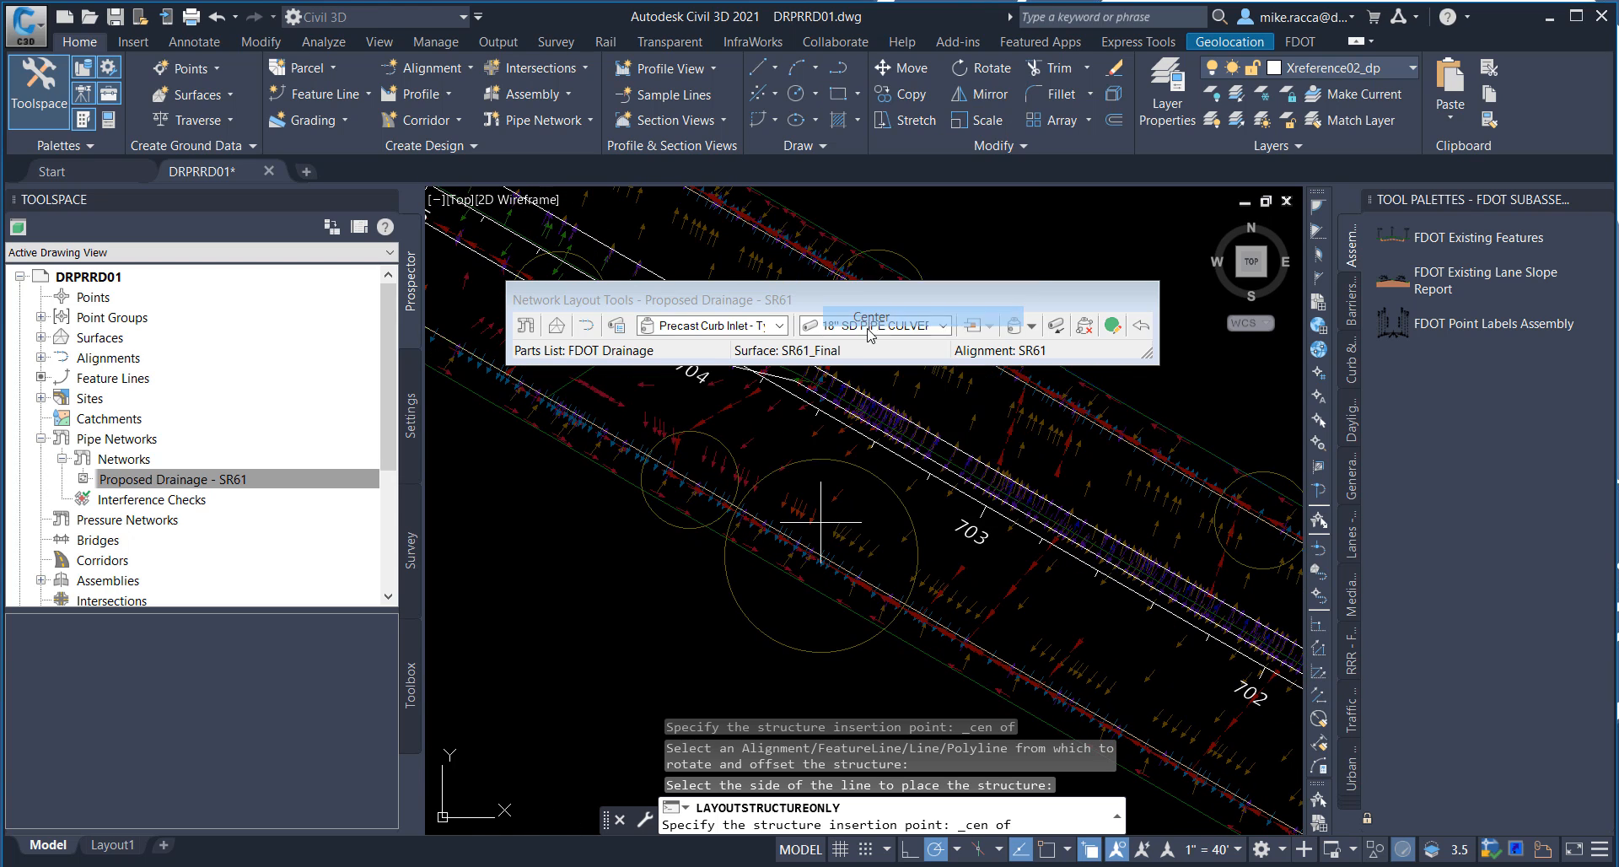
{"action": "left_click", "coordinate": [807, 651]}
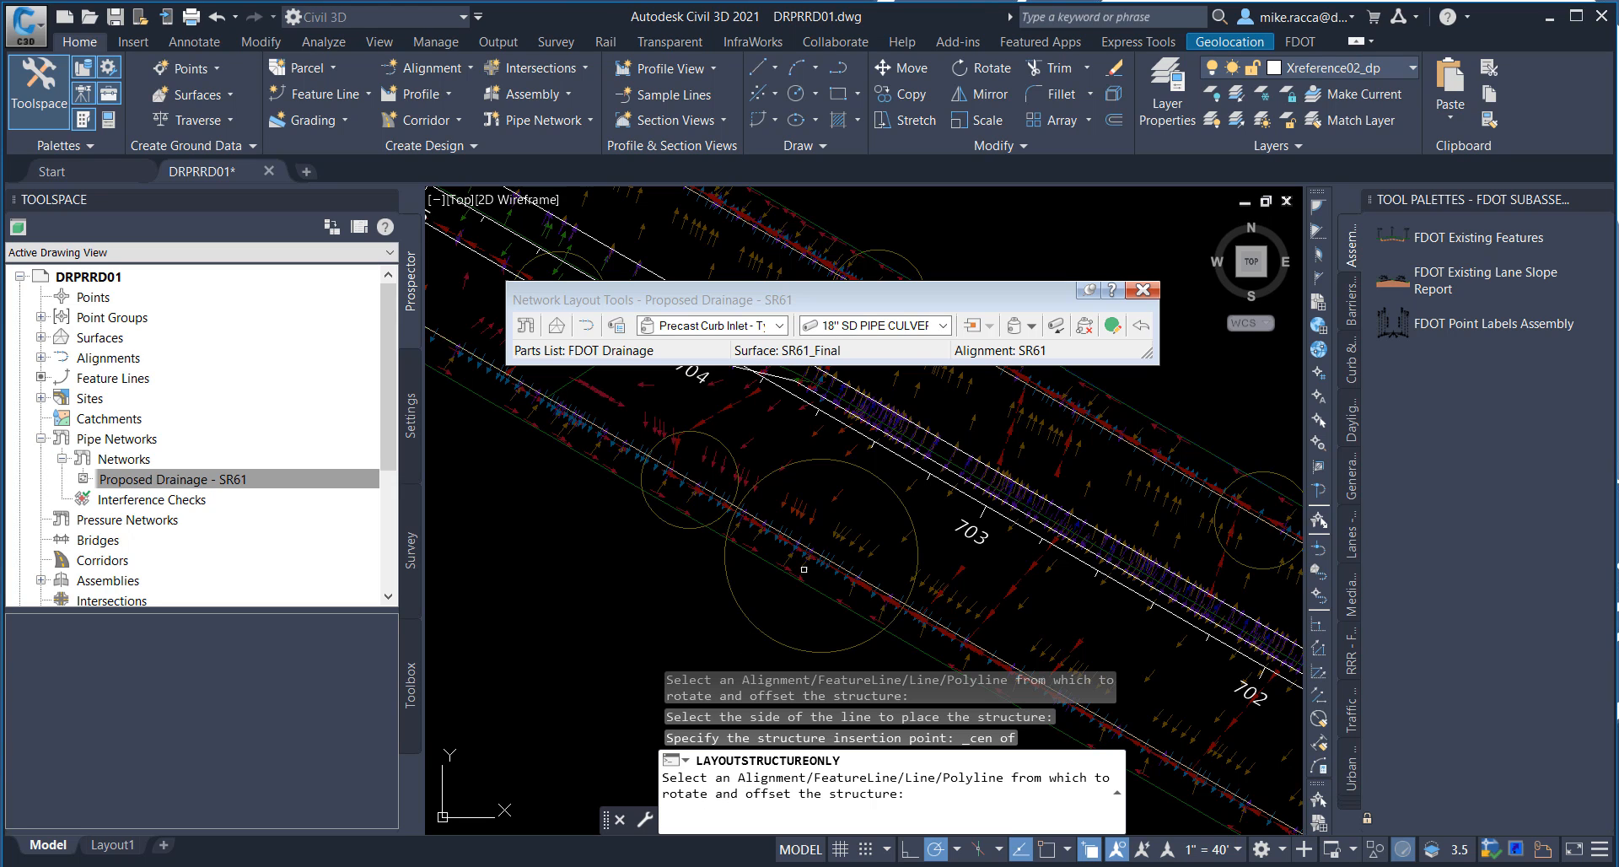
{"action": "left_click", "coordinate": [828, 542]}
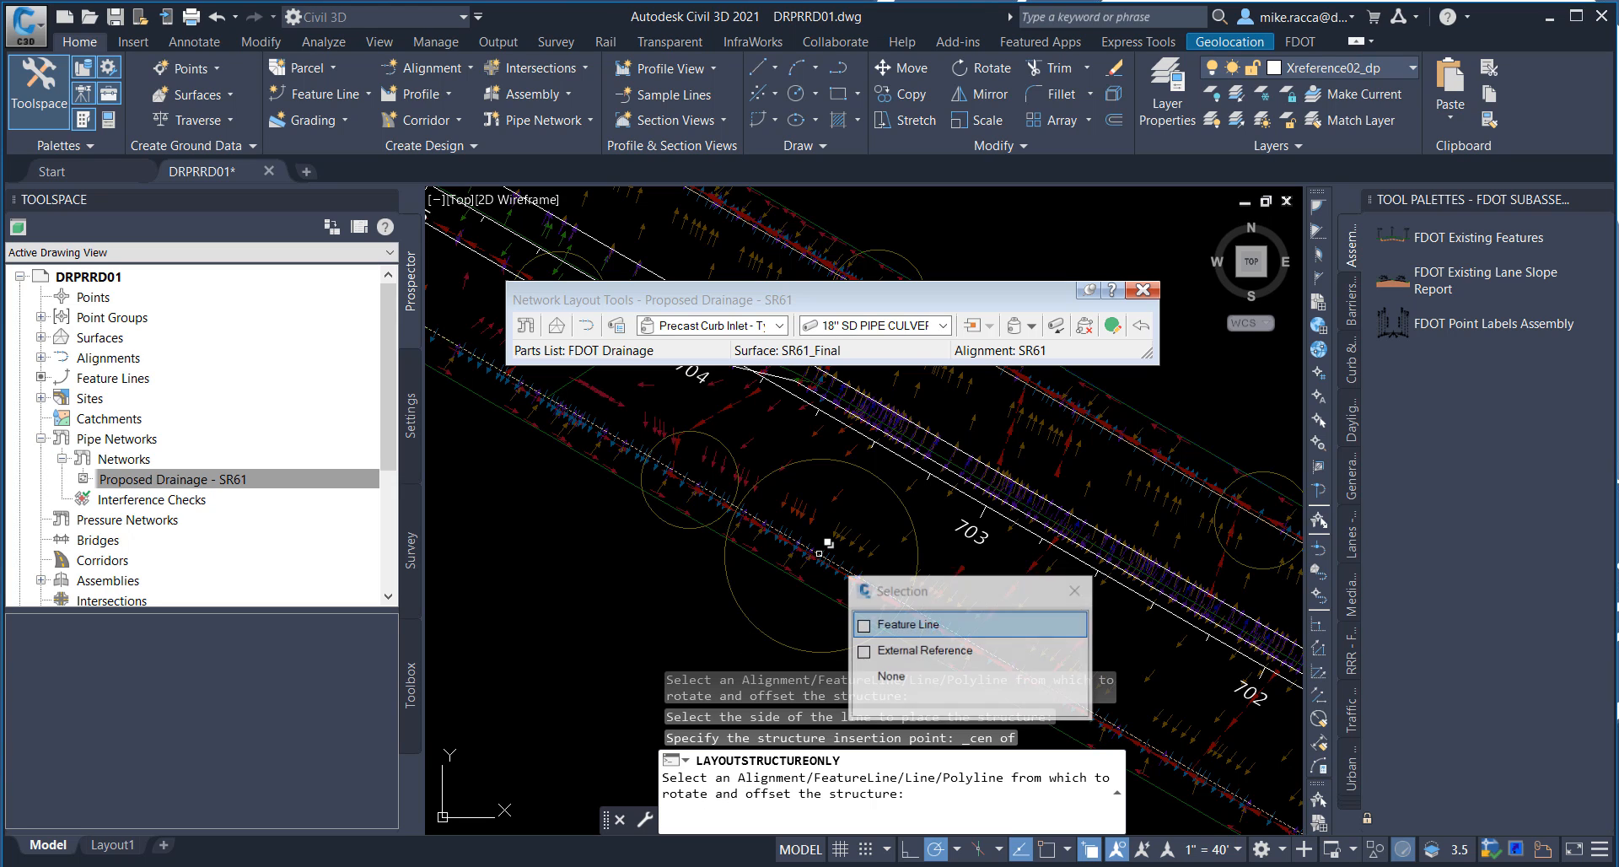
{"action": "left_click", "coordinate": [909, 626]}
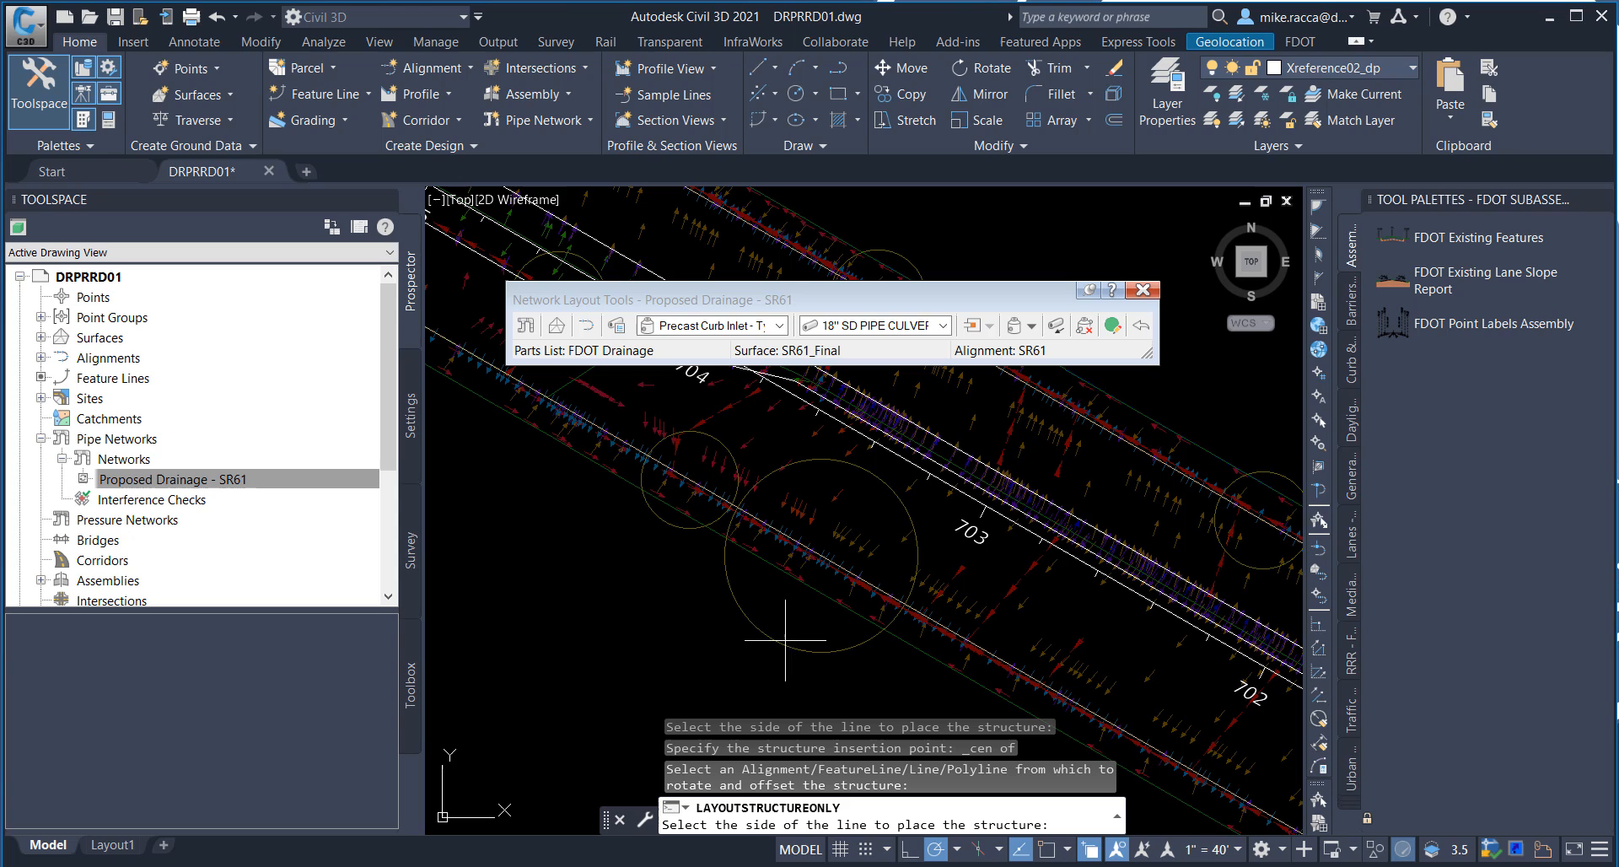
{"action": "left_click", "coordinate": [691, 656]}
Step: Place a curb inlet at the center of the smaller circle just southeast of station 704, on the southwest side of the outer edge feature line
{"action": "middle_click_drag", "start_coordinate": [656, 567], "coordinate": [727, 632]}
{"action": "right_click", "coordinate": [629, 588], "text": "shift"}
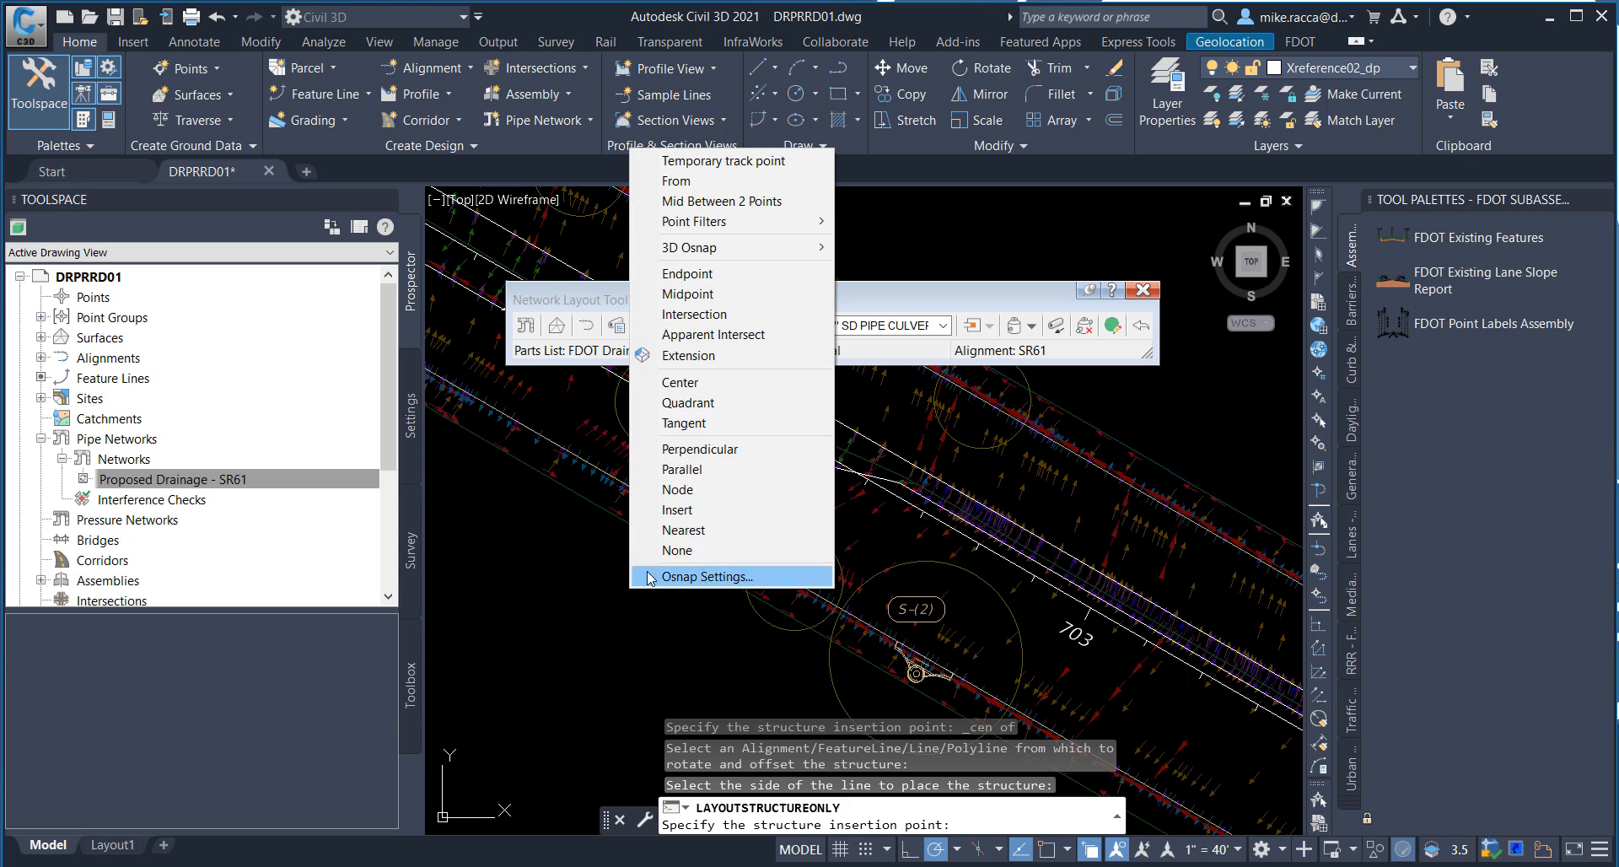
{"action": "left_click", "coordinate": [704, 382]}
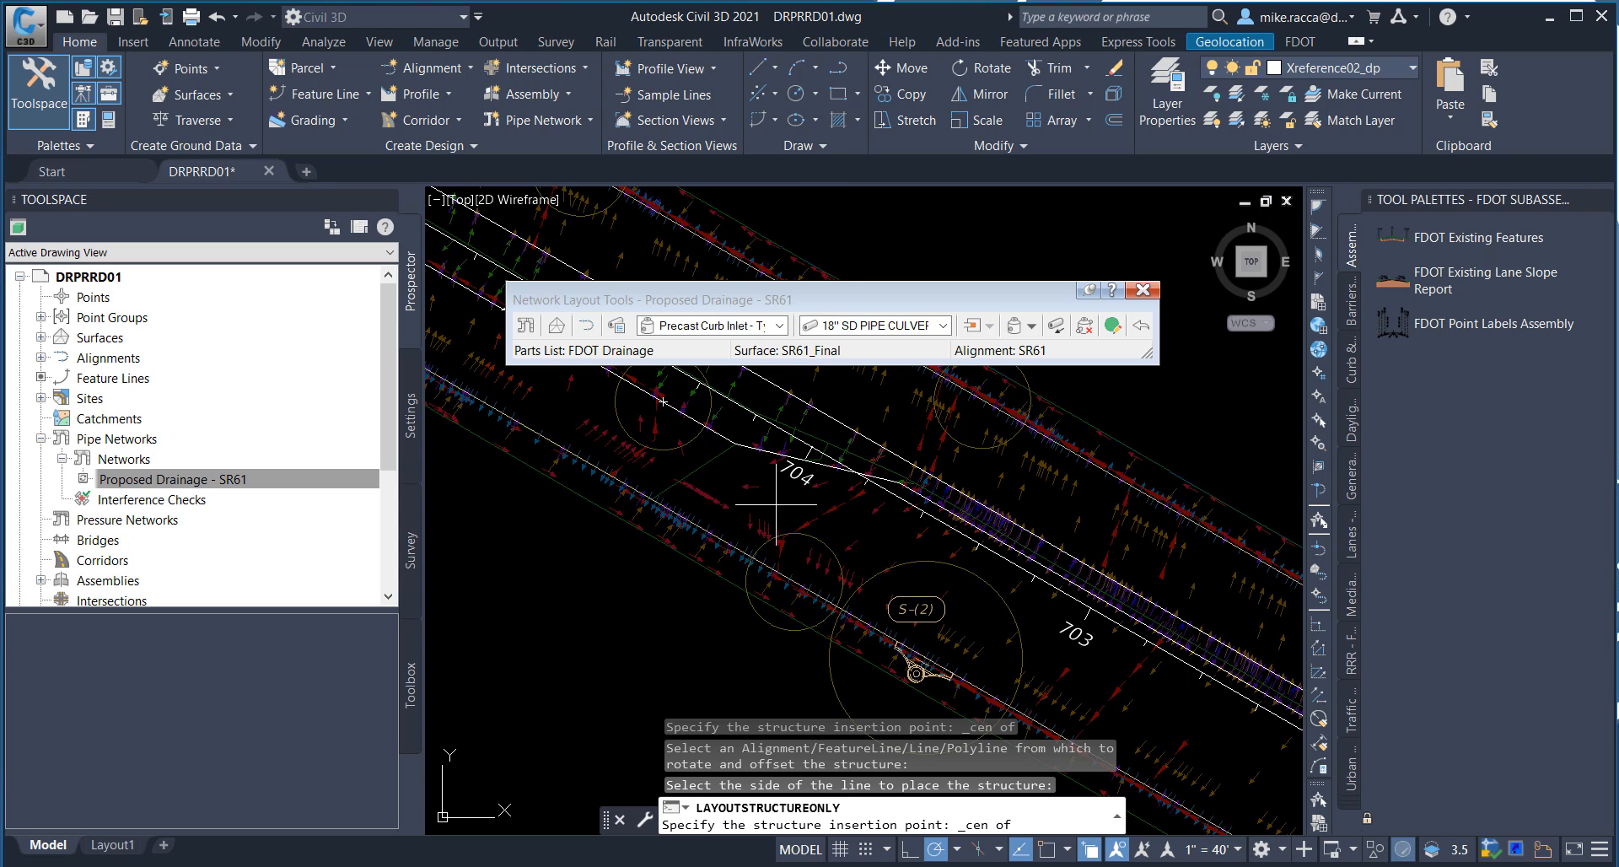
{"action": "left_click", "coordinate": [794, 581]}
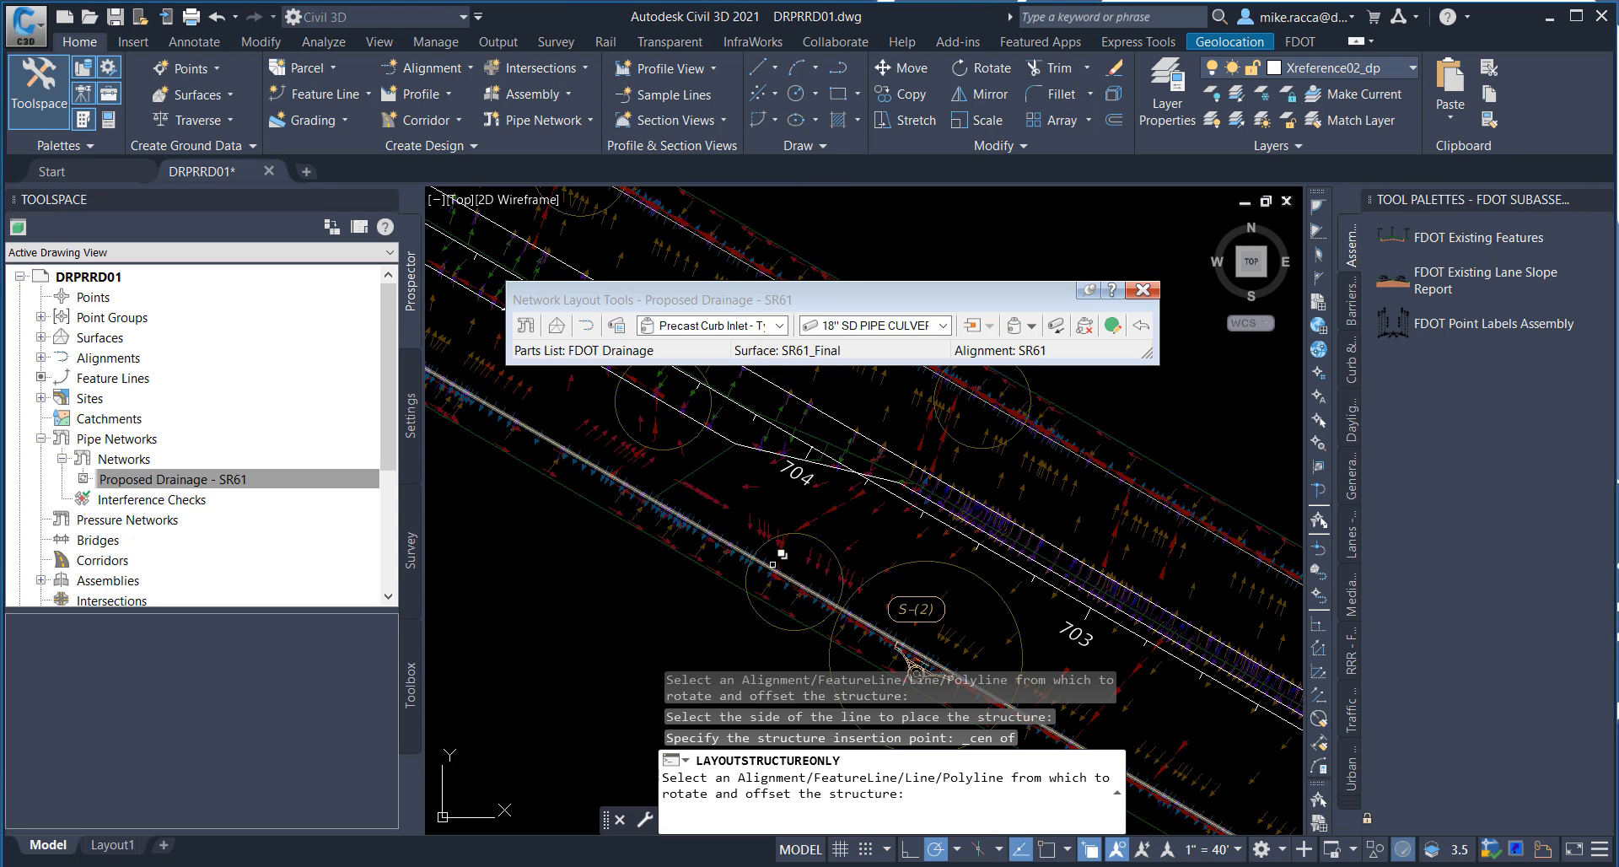
{"action": "left_click", "coordinate": [782, 571]}
{"action": "left_click", "coordinate": [850, 634]}
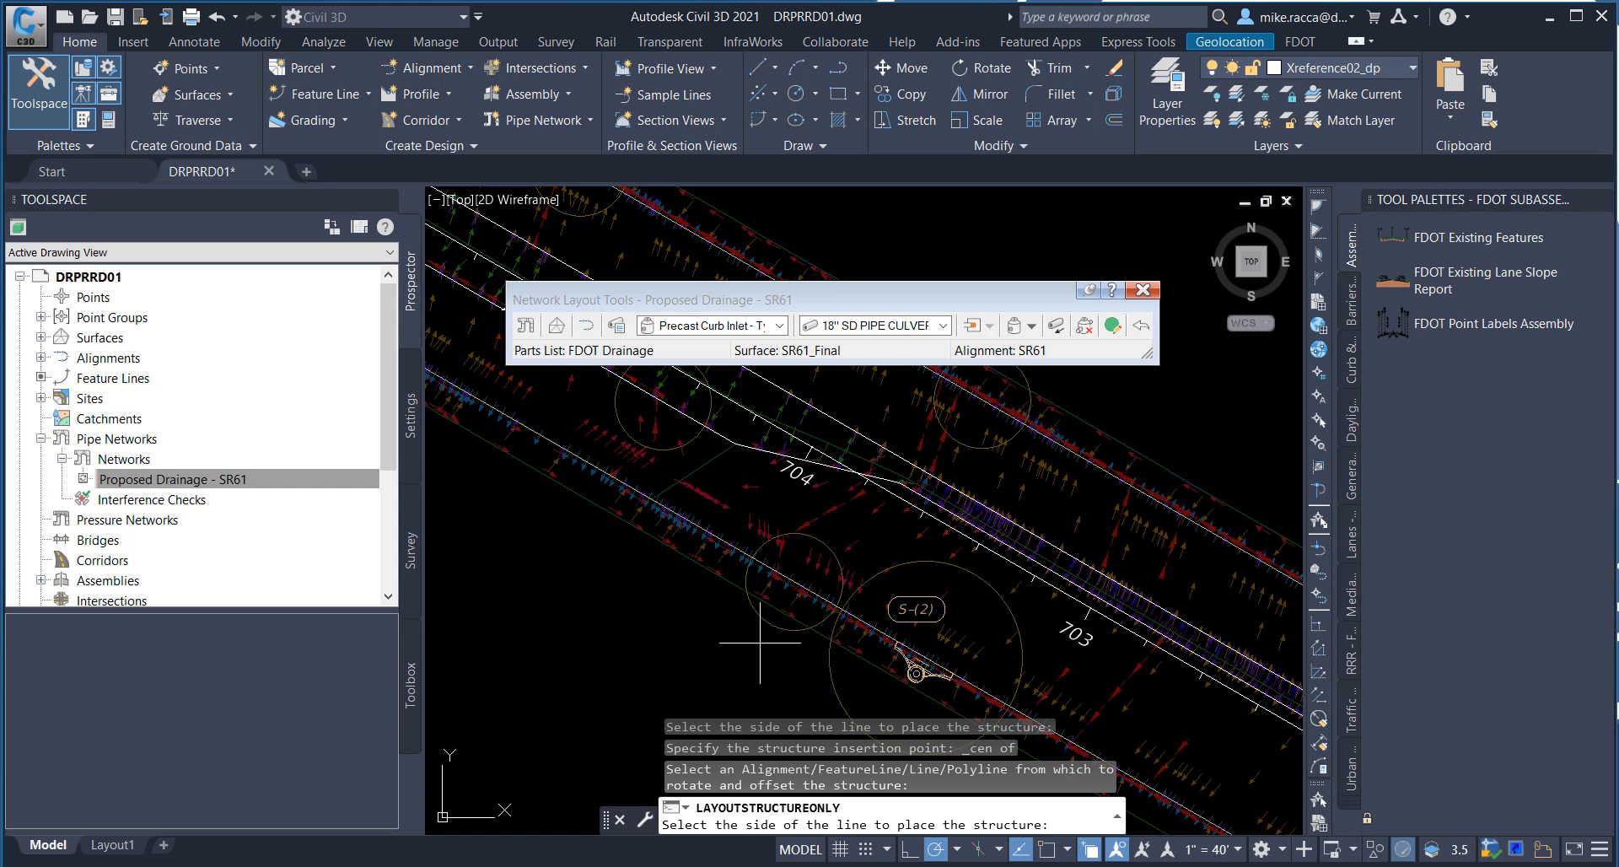
{"action": "left_click", "coordinate": [638, 597]}
Step: Place a curb inlet at the center of the circle between stations 704 and 705, aligned to the median-side feature line on its northeast side
{"action": "scroll", "coordinate": [738, 493], "scroll_direction": "up", "scroll_amount": 2}
{"action": "middle_click_drag", "start_coordinate": [738, 492], "coordinate": [863, 626]}
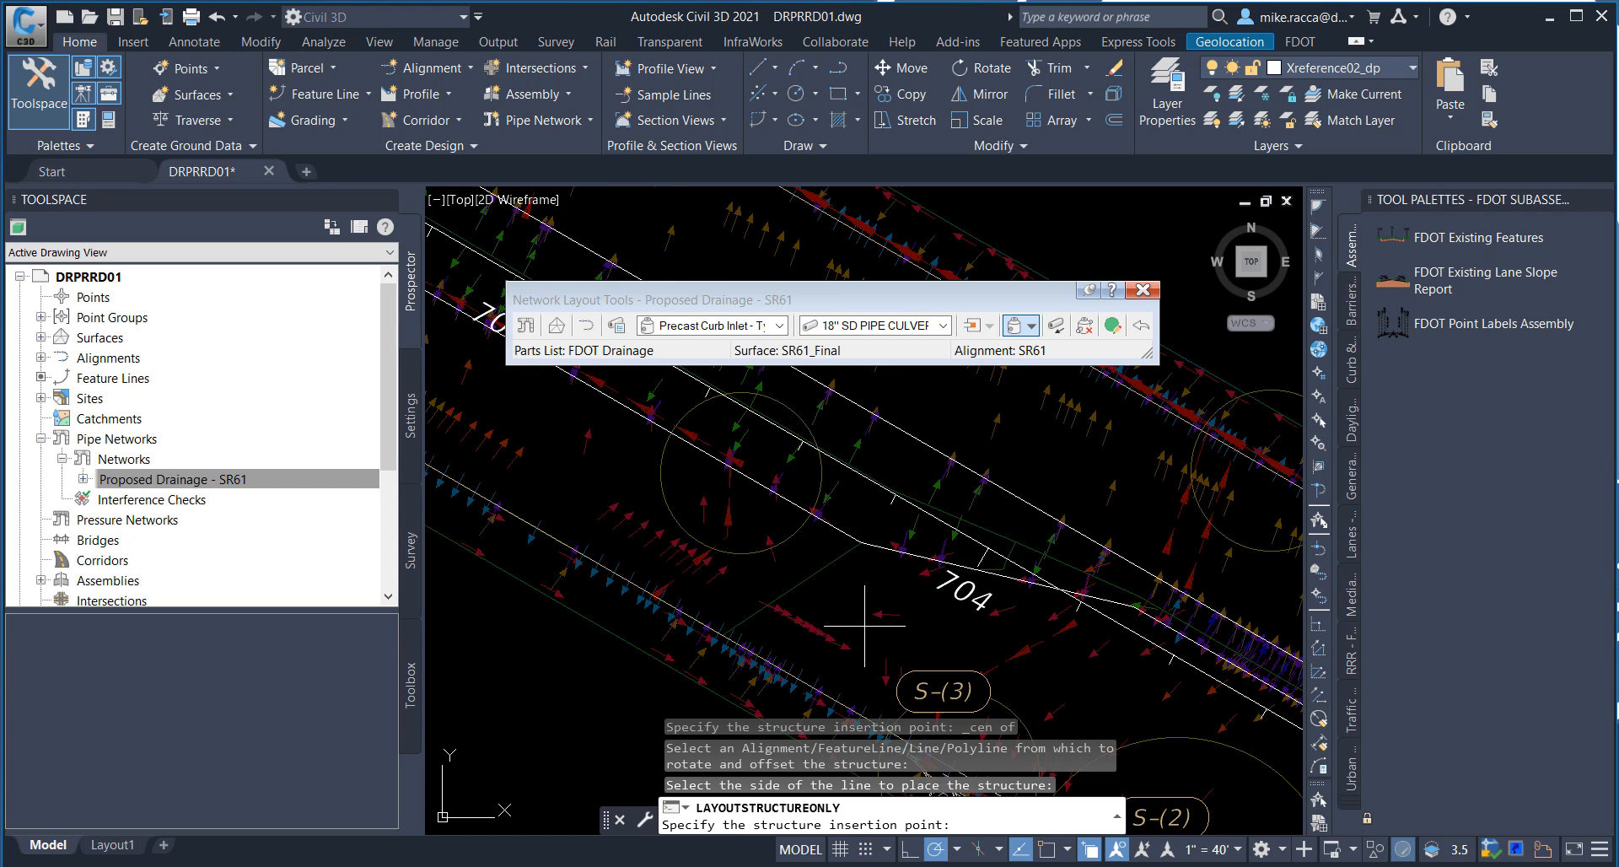
{"action": "middle_click_drag", "start_coordinate": [803, 565], "coordinate": [886, 650]}
{"action": "right_click", "coordinate": [794, 565], "text": "shift"}
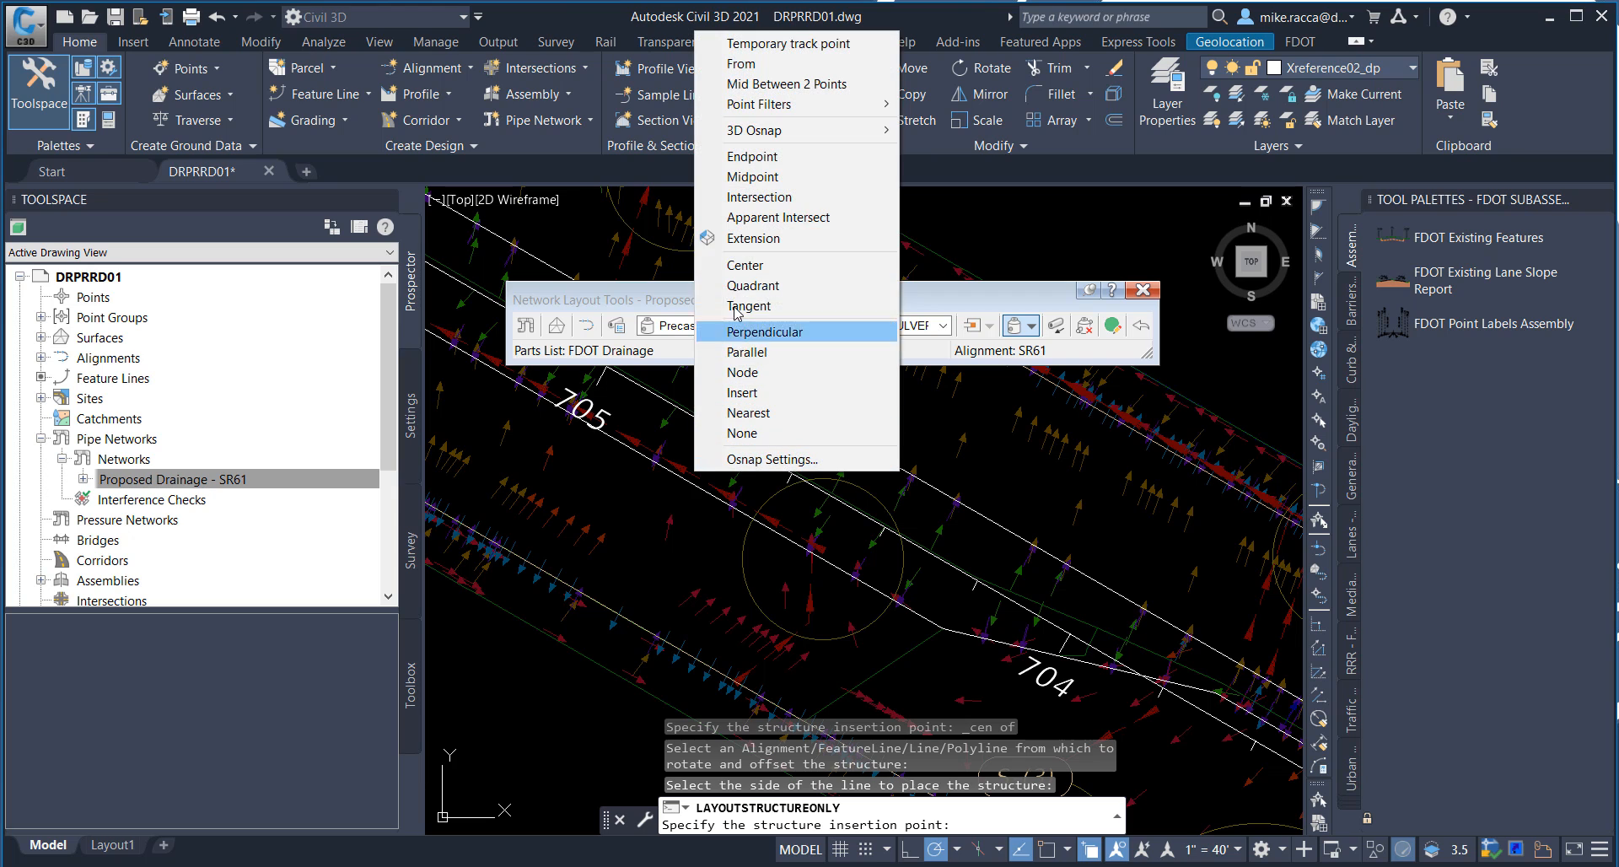
{"action": "left_click", "coordinate": [742, 260]}
{"action": "left_click", "coordinate": [723, 549]}
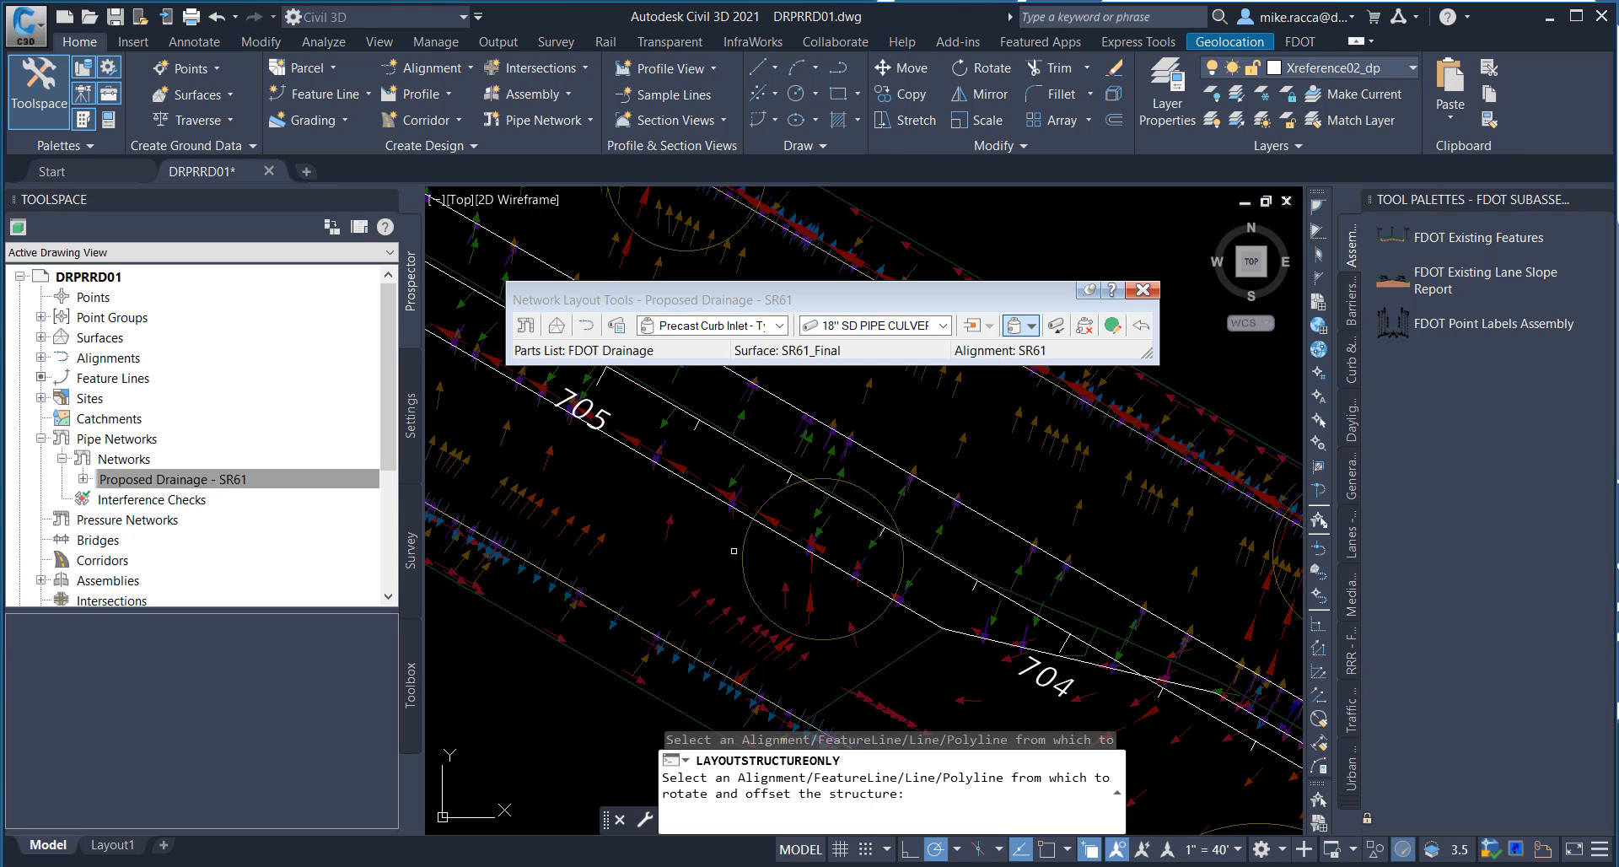
{"action": "left_click", "coordinate": [738, 507]}
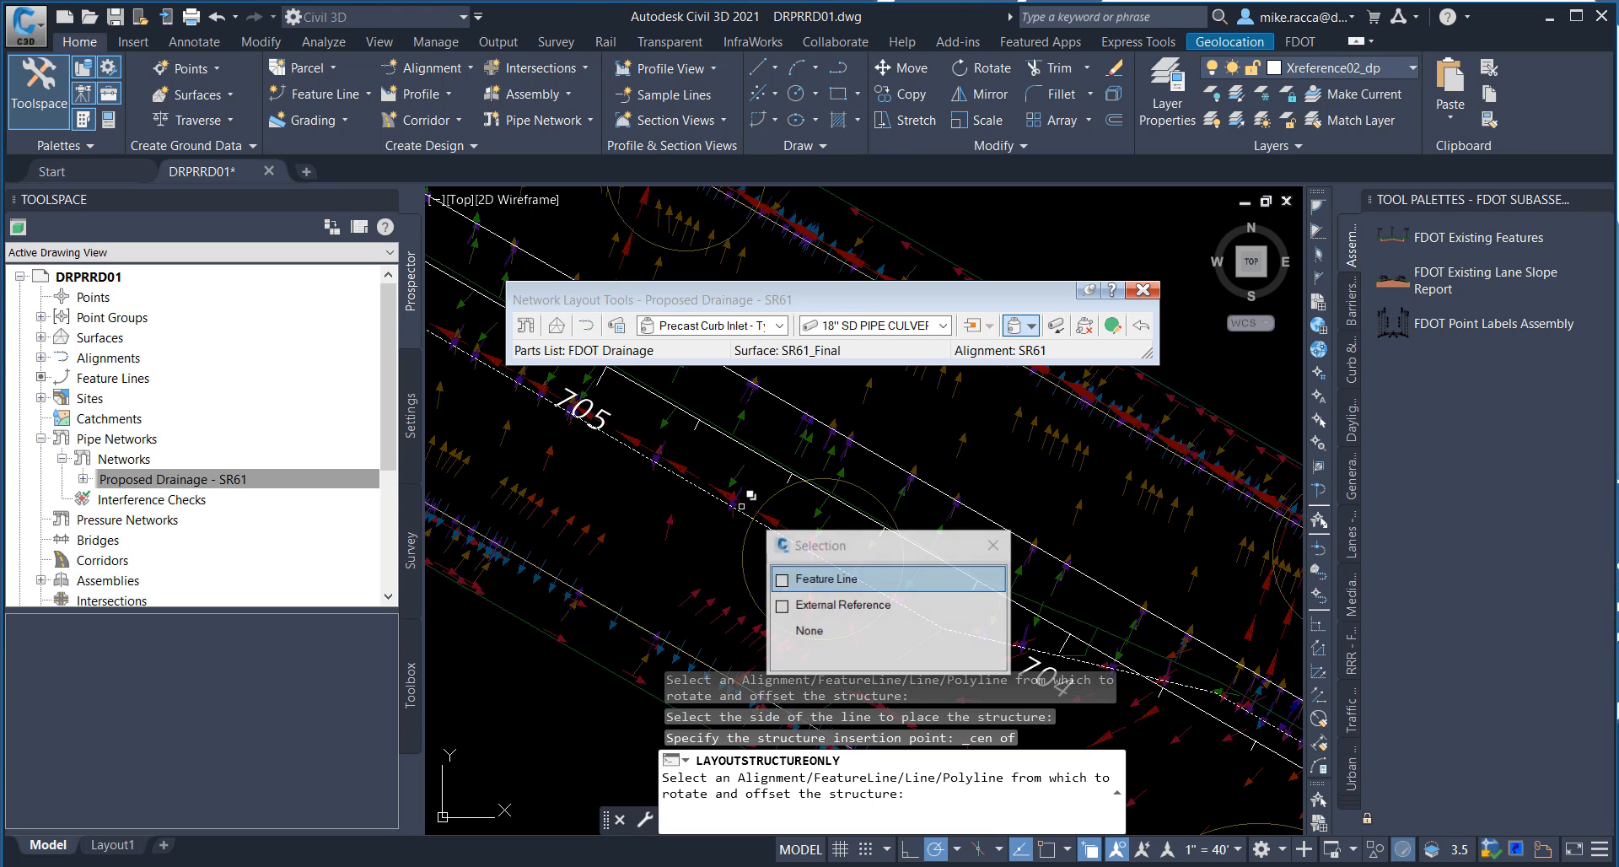
{"action": "left_click", "coordinate": [832, 581]}
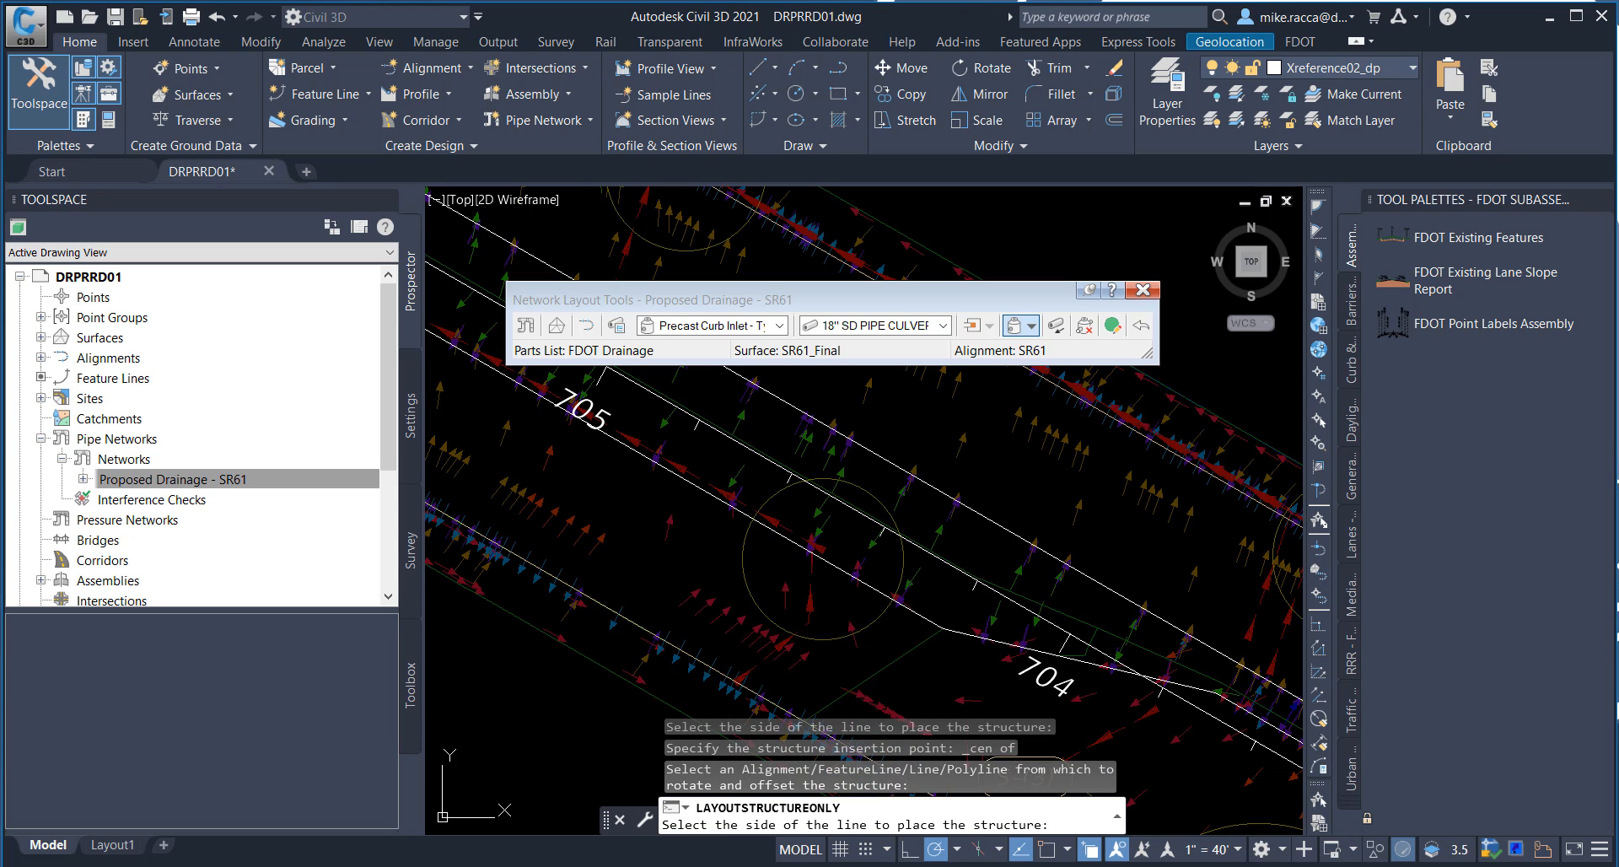
{"action": "left_click", "coordinate": [902, 471]}
Step: Place a curb inlet at the center of the circle by station 706, on the northeast side of the median-side feature line
{"action": "middle_click_drag", "start_coordinate": [682, 479], "coordinate": [1045, 657]}
{"action": "middle_click_drag", "start_coordinate": [759, 513], "coordinate": [1138, 612]}
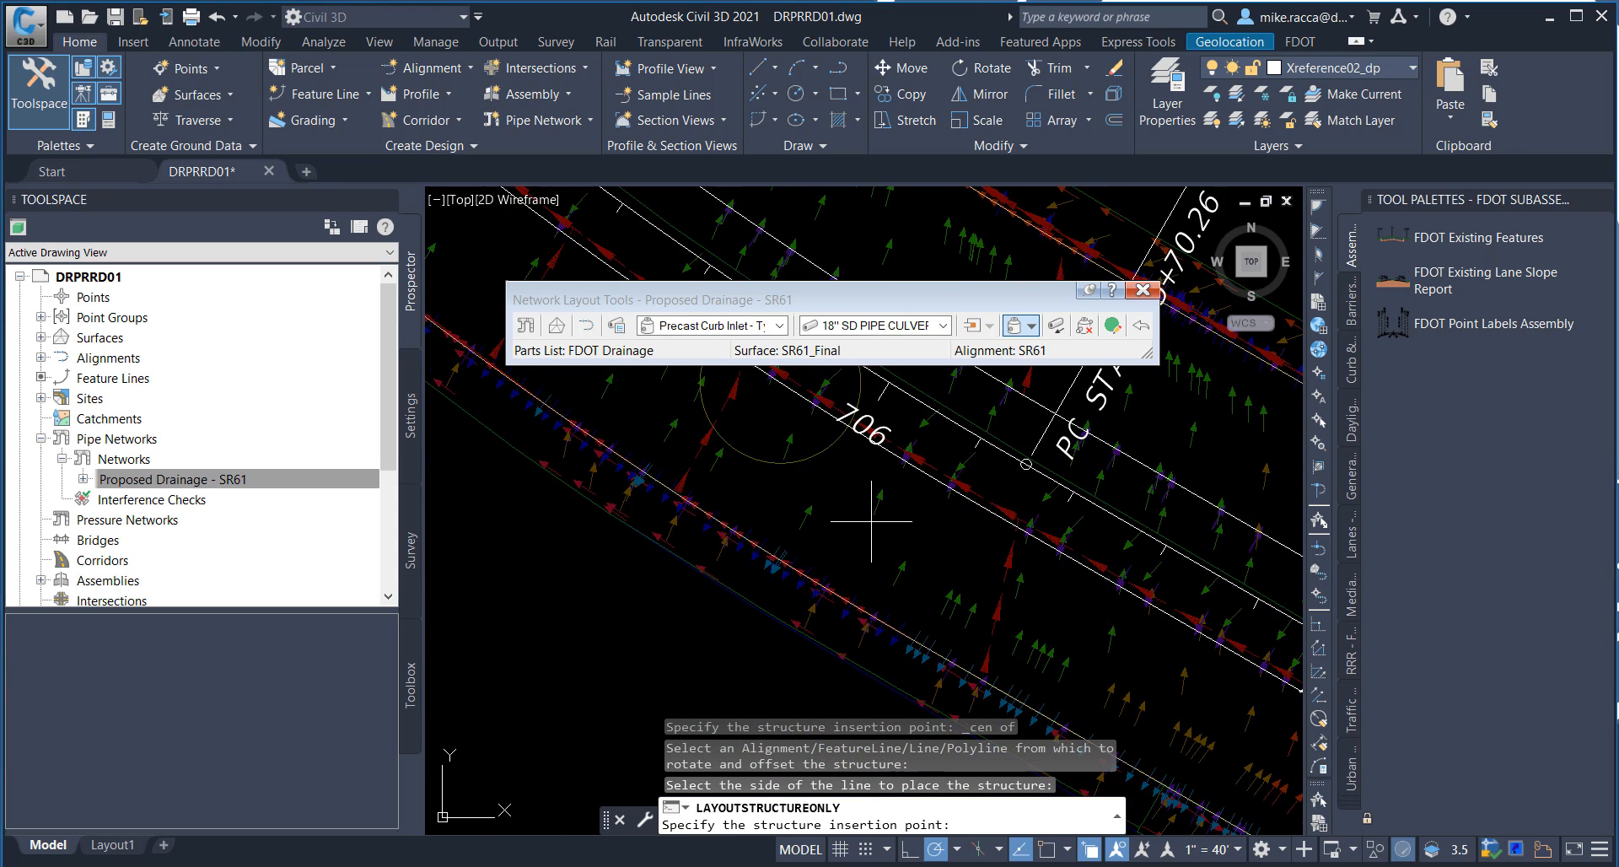
{"action": "middle_click_drag", "start_coordinate": [871, 520], "coordinate": [969, 647]}
{"action": "right_click", "coordinate": [776, 493], "text": "shift"}
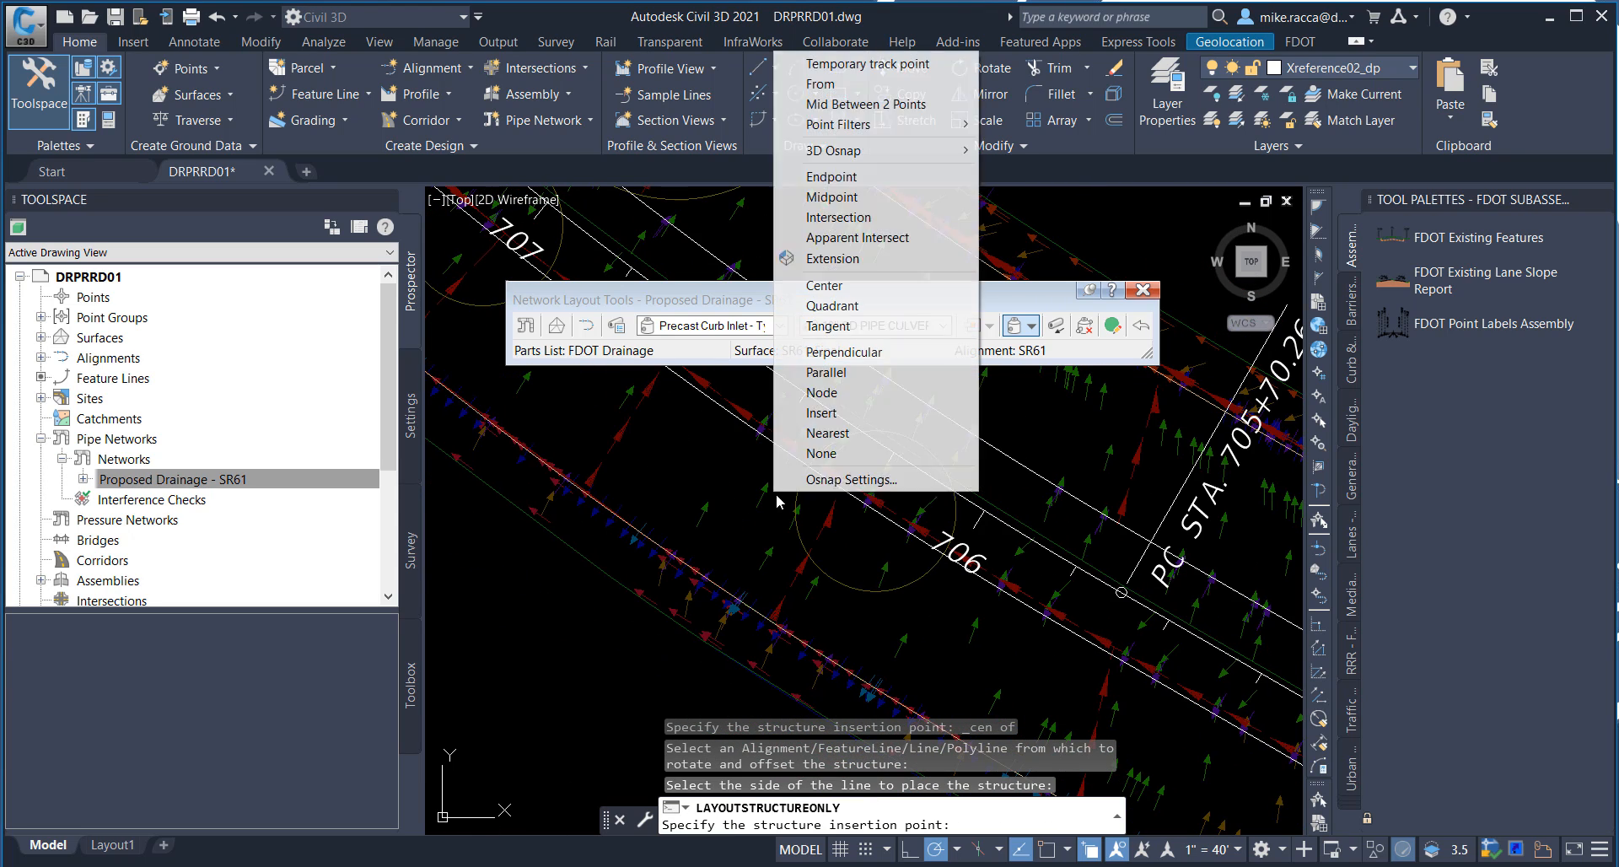
{"action": "left_click", "coordinate": [824, 285]}
{"action": "left_click", "coordinate": [847, 490]}
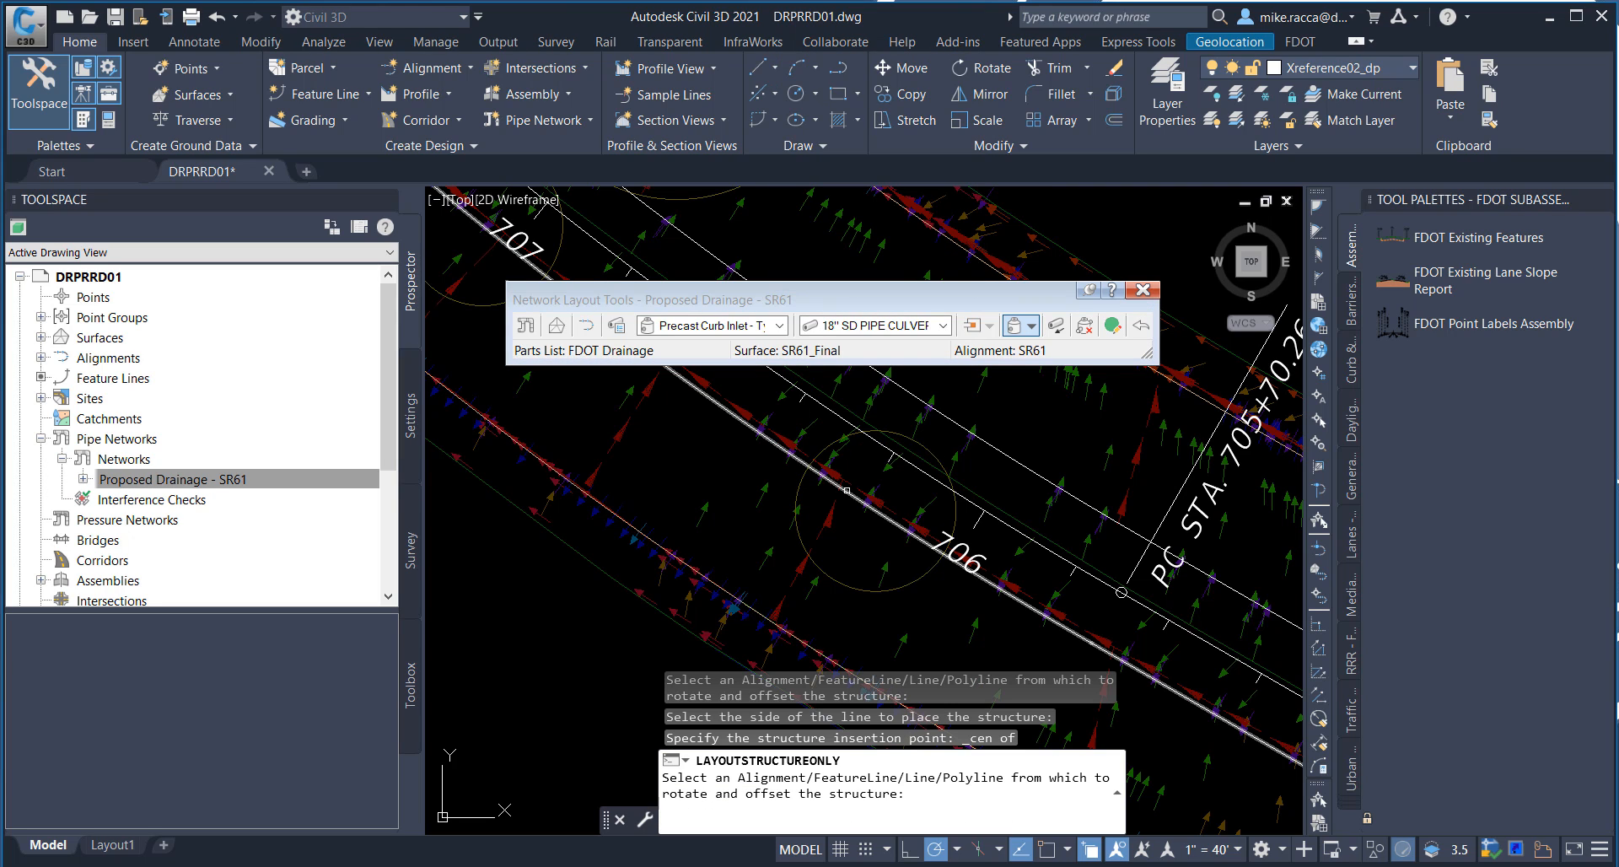
{"action": "left_click", "coordinate": [852, 496]}
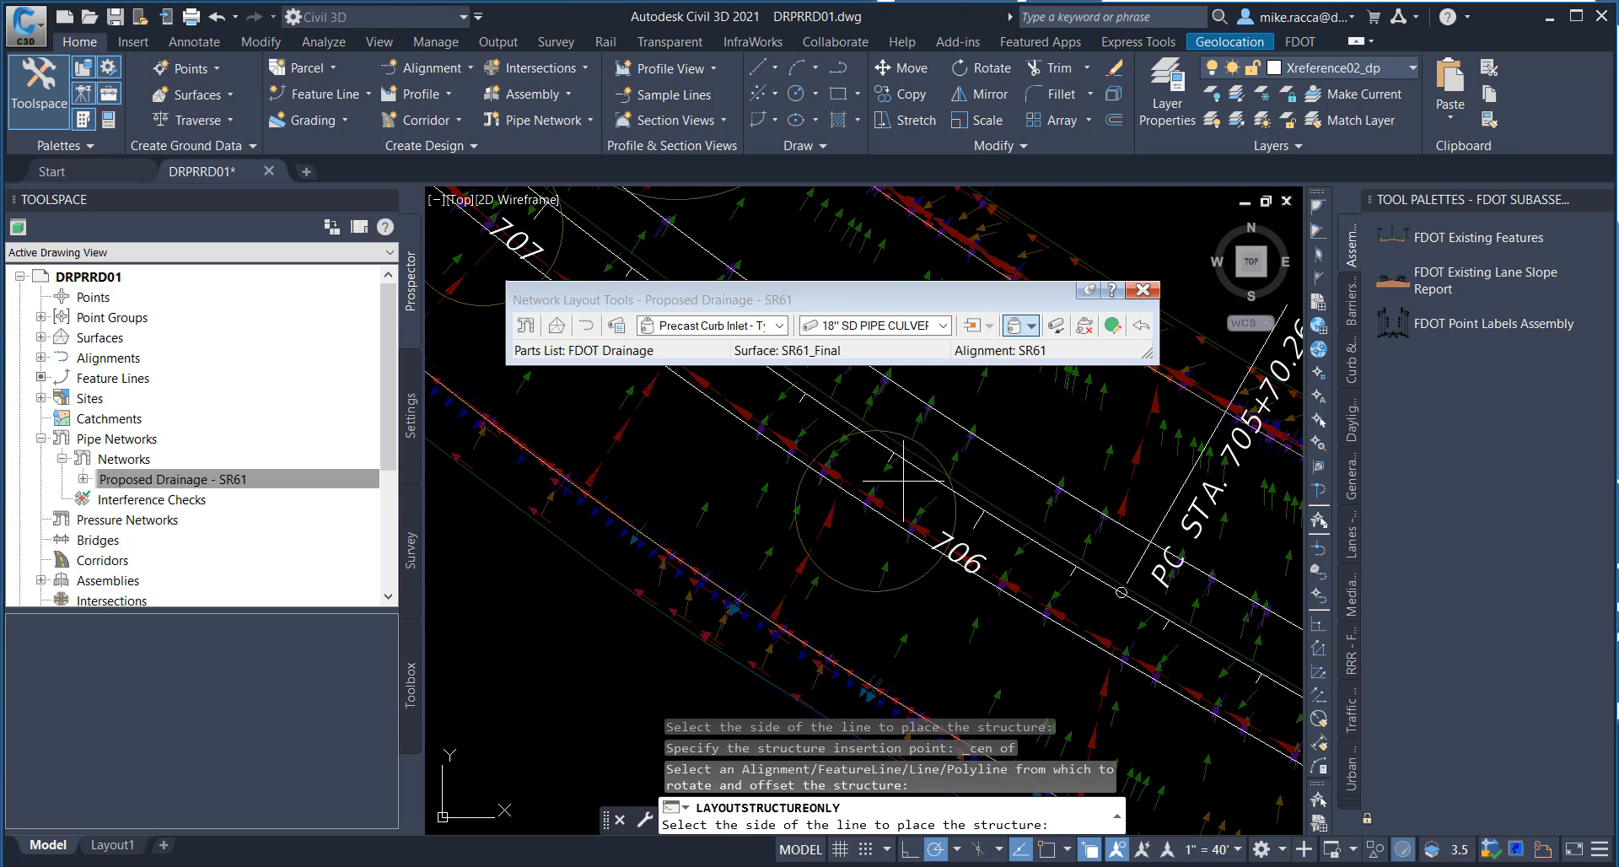
{"action": "left_click", "coordinate": [958, 461]}
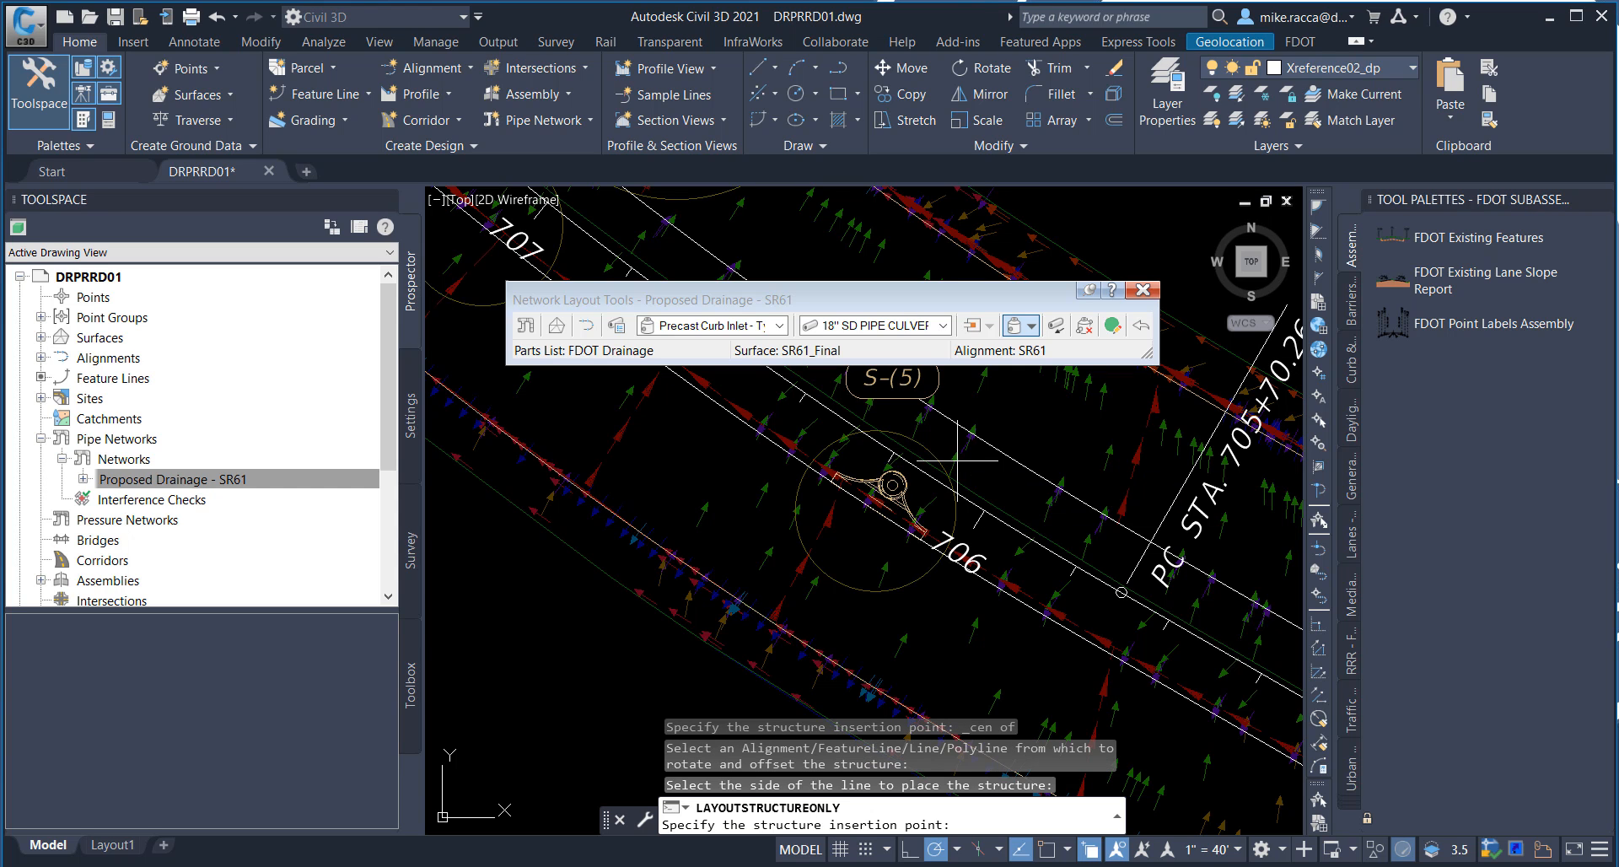
Step: Place a curb inlet at the center of the circle by station 707, on the northeast side of the median-side feature line
{"action": "middle_click_drag", "start_coordinate": [716, 463], "coordinate": [1023, 697]}
{"action": "middle_click_drag", "start_coordinate": [871, 570], "coordinate": [945, 641]}
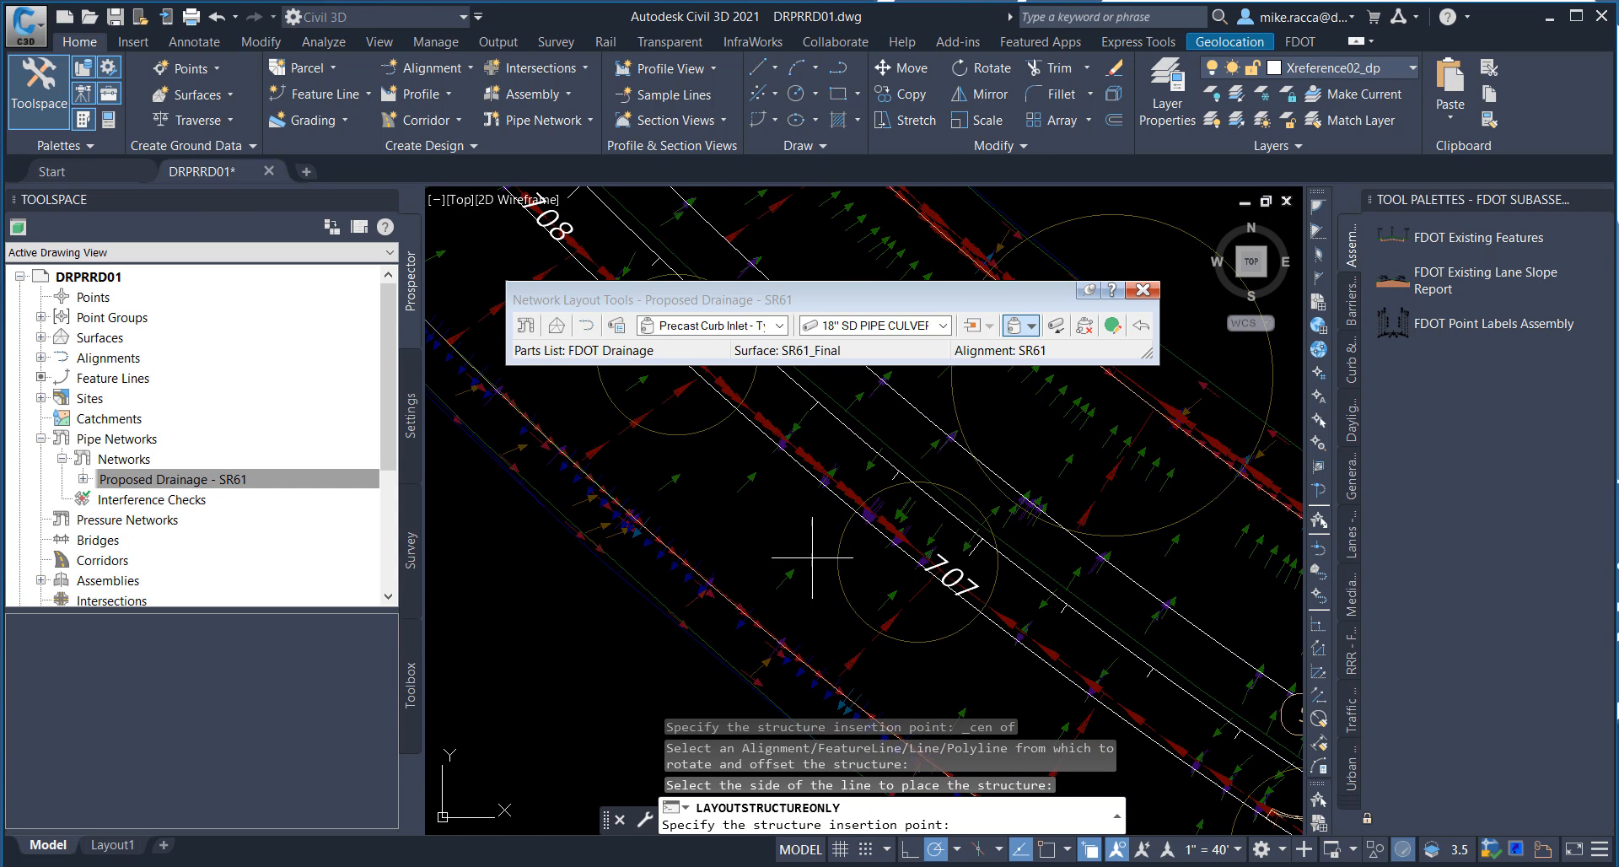
{"action": "right_click", "coordinate": [750, 487], "text": "shift"}
{"action": "left_click", "coordinate": [843, 280]}
{"action": "left_click", "coordinate": [848, 538]}
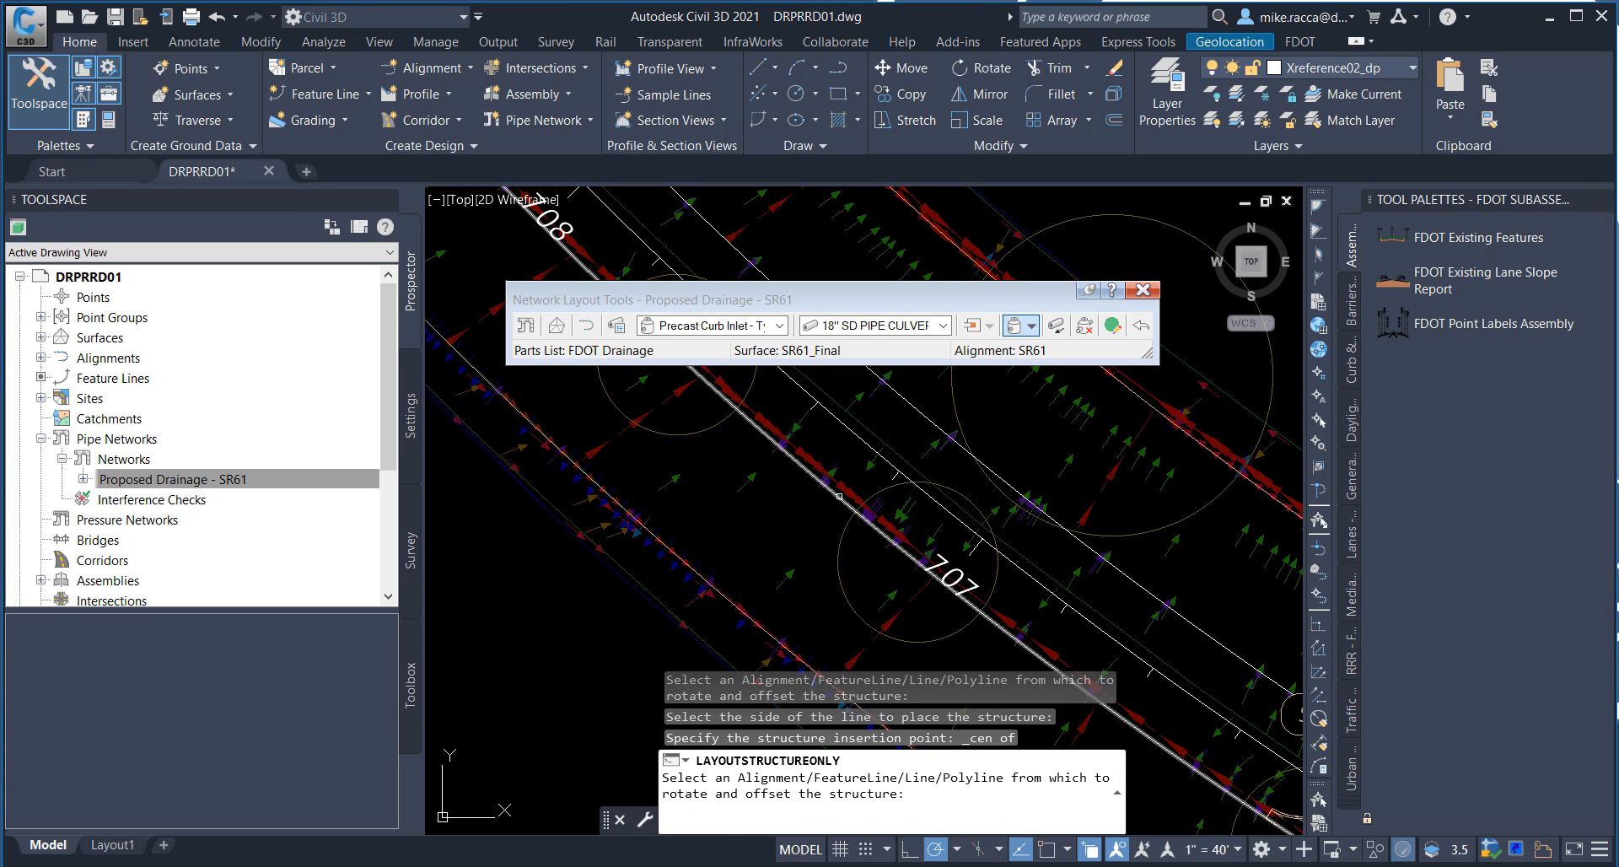
{"action": "left_click", "coordinate": [839, 496]}
{"action": "left_click", "coordinate": [768, 464]}
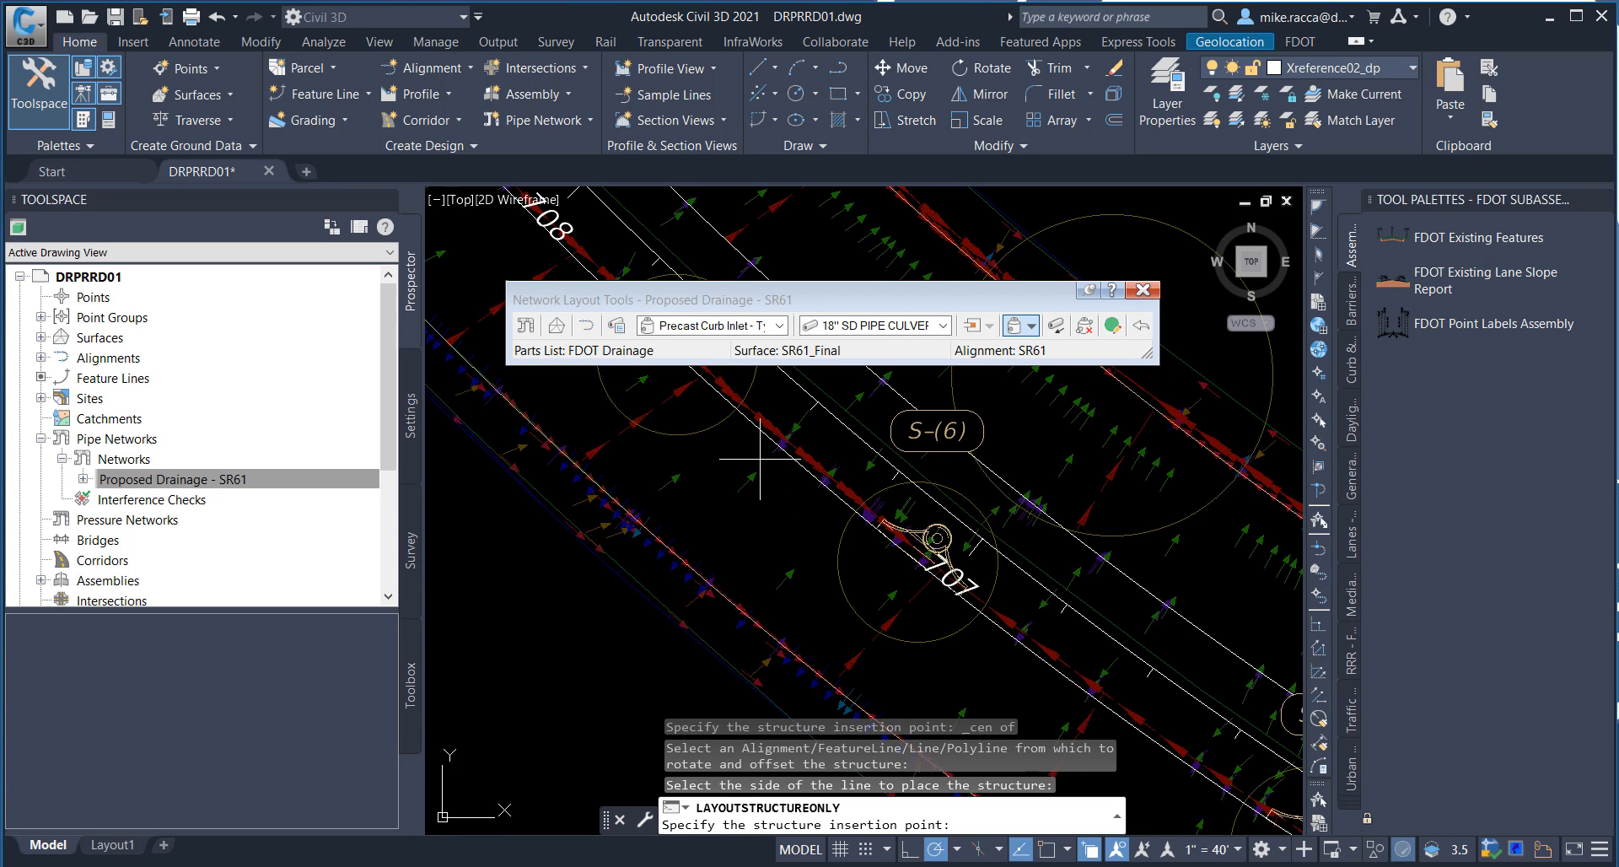
Step: Place a curb inlet at the center of the circle between stations 707 and 708, on the northeast side of the median-side feature line
{"action": "middle_click_drag", "start_coordinate": [760, 460], "coordinate": [971, 671]}
{"action": "right_click", "coordinate": [789, 504], "text": "shift"}
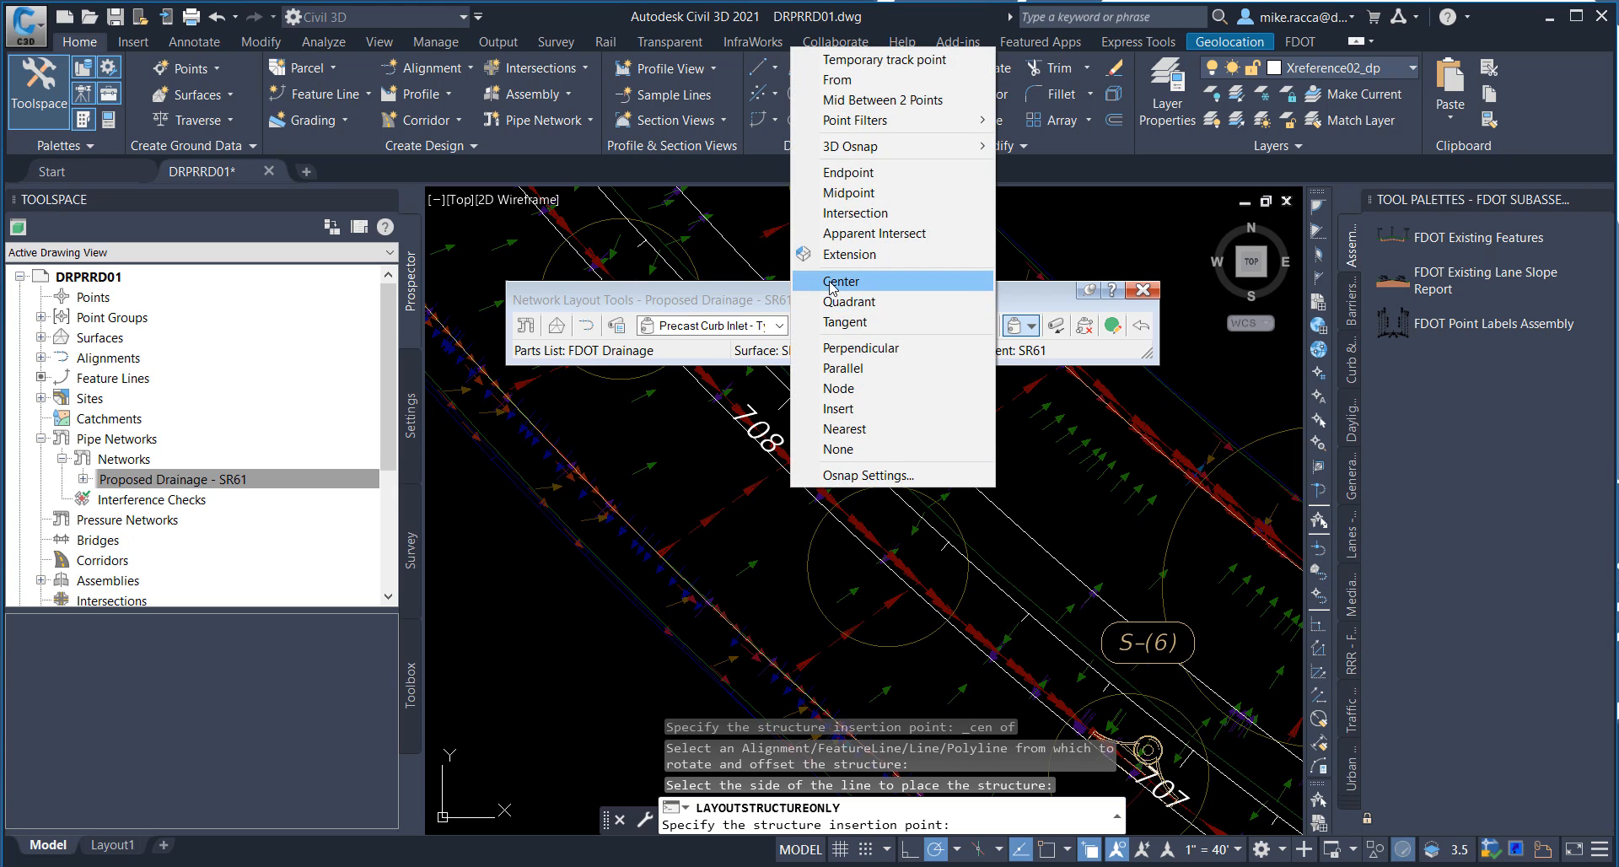
{"action": "left_click", "coordinate": [831, 282]}
{"action": "left_click", "coordinate": [846, 517]}
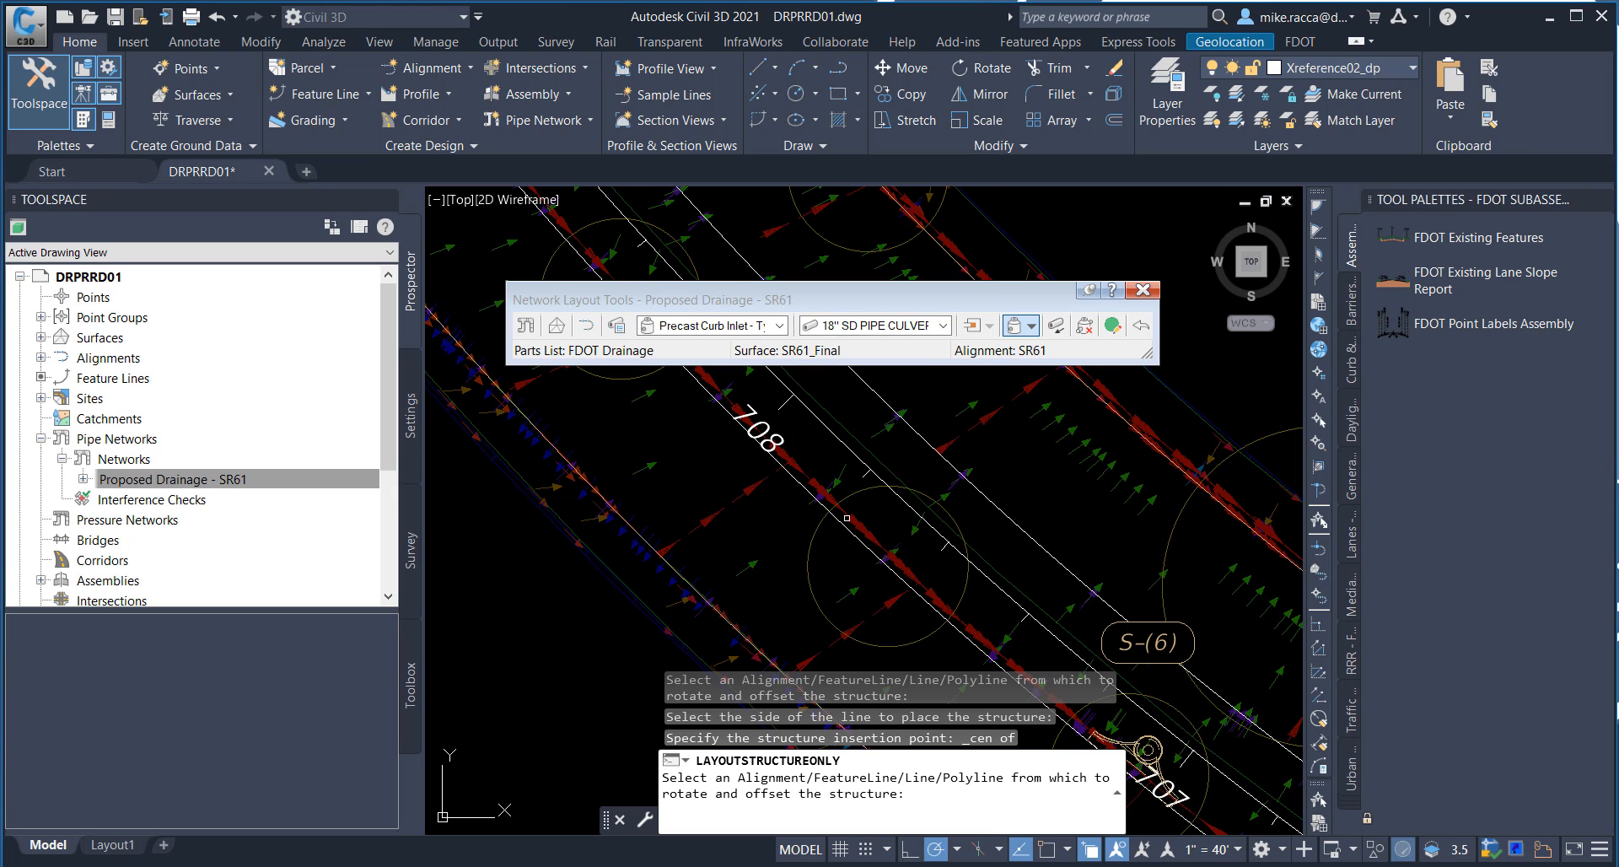
{"action": "left_click", "coordinate": [848, 518]}
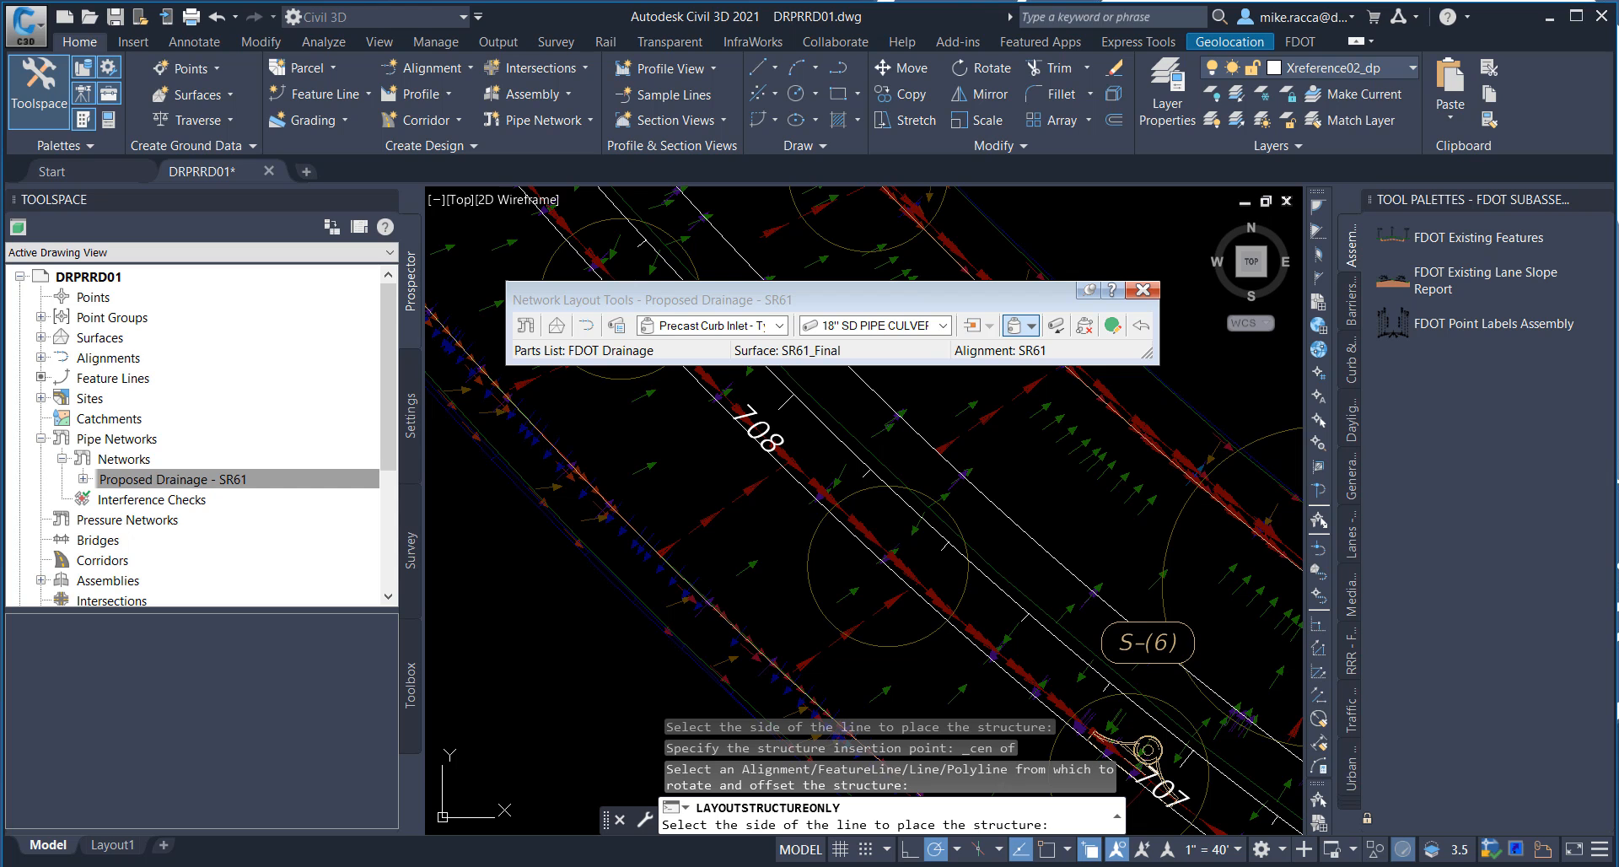
{"action": "left_click", "coordinate": [844, 513]}
Step: Place a curb inlet at the center of the circle between stations 708 and 709, on the northeast side of the median-side feature line
{"action": "middle_click_drag", "start_coordinate": [810, 468], "coordinate": [983, 645]}
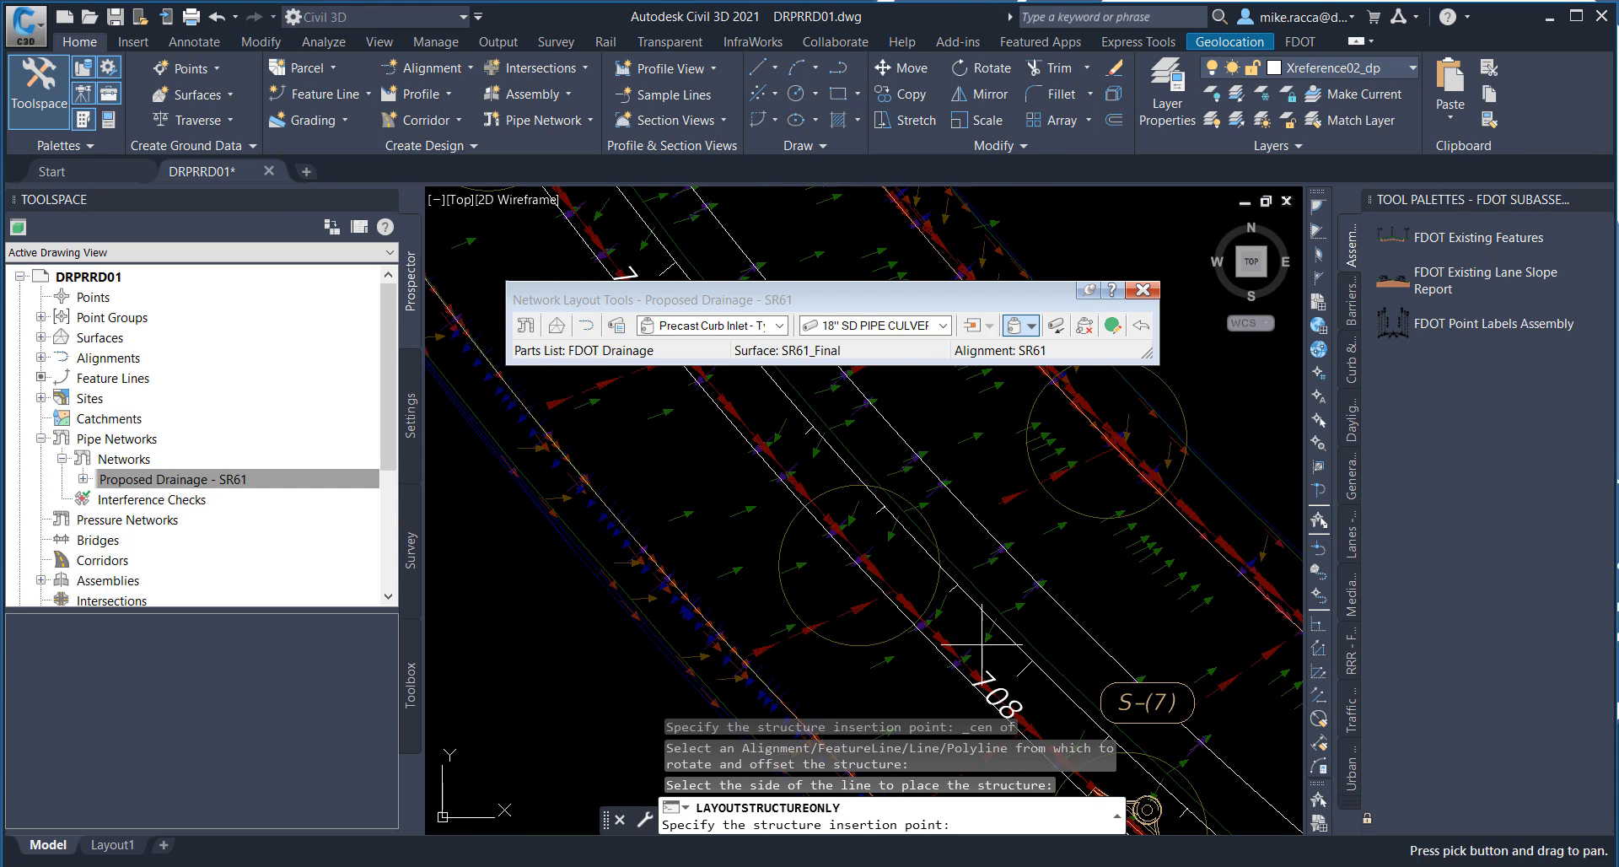
{"action": "right_click", "coordinate": [843, 489], "text": "shift"}
{"action": "left_click", "coordinate": [894, 281]}
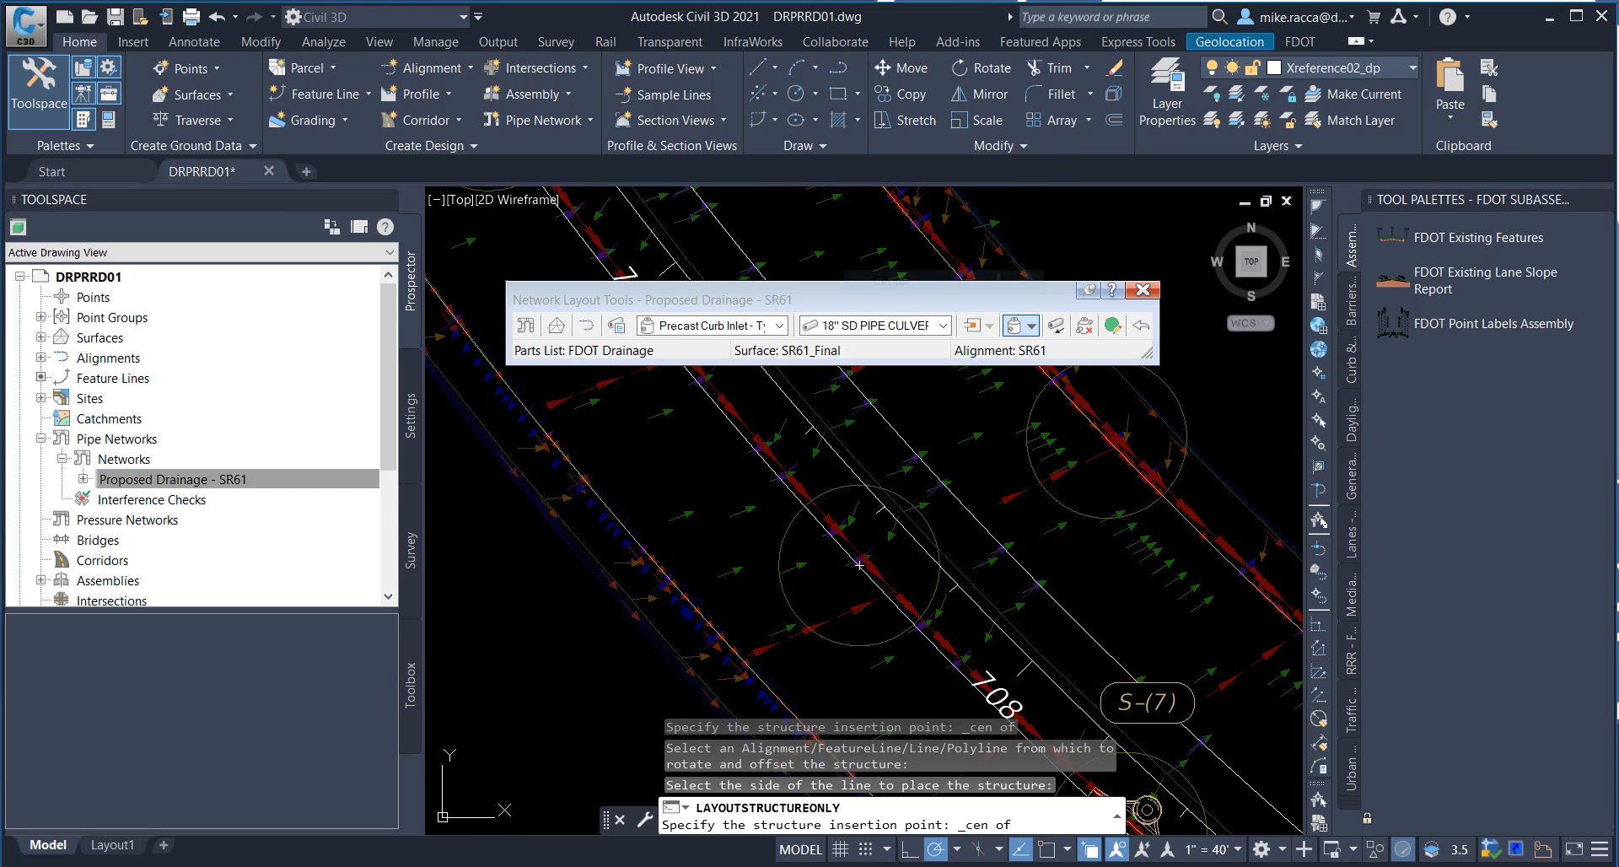
{"action": "left_click", "coordinate": [839, 487]}
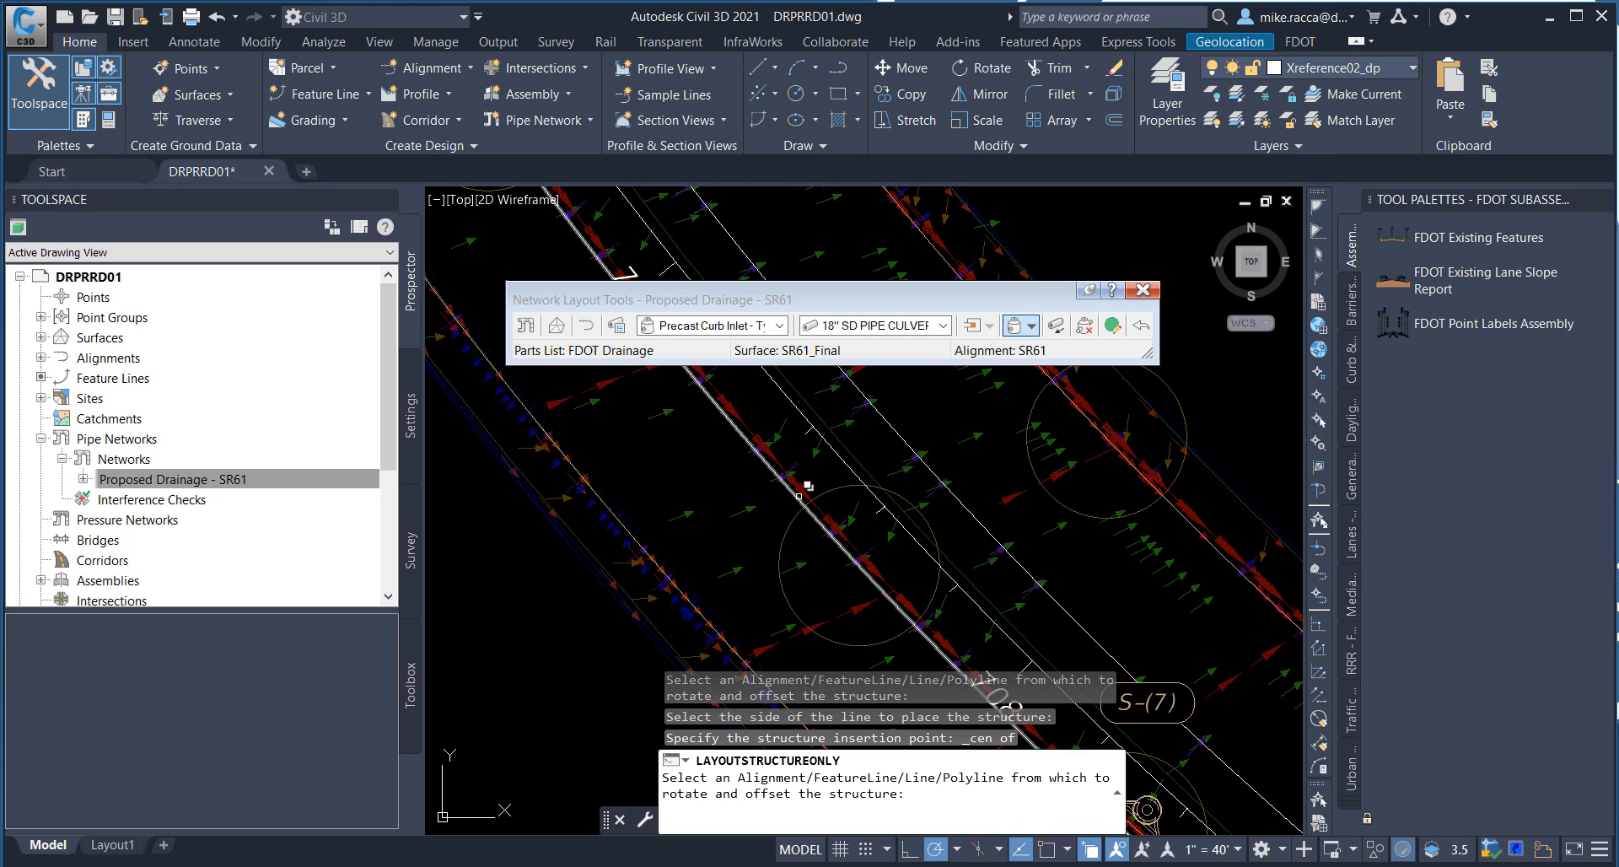
{"action": "left_click", "coordinate": [806, 490]}
{"action": "left_click", "coordinate": [835, 475]}
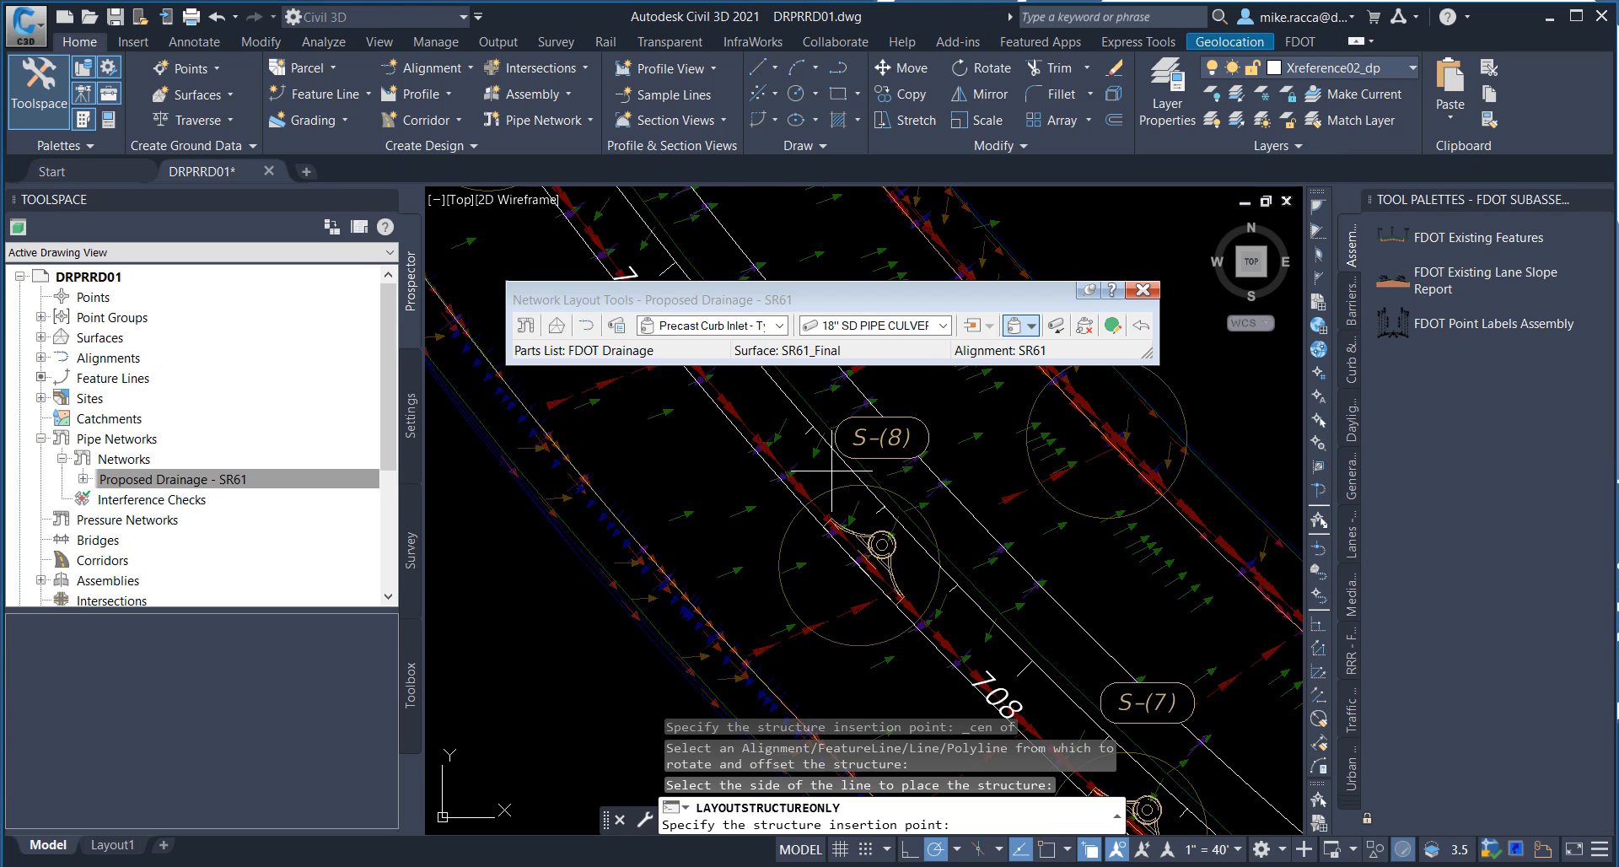
Step: Place a curb inlet at the center of the circle between stations 709 and 710, on the northeast side of the median-side feature line
{"action": "scroll", "coordinate": [835, 476], "scroll_direction": "down", "scroll_amount": 4}
{"action": "middle_click_drag", "start_coordinate": [914, 631], "coordinate": [942, 669]}
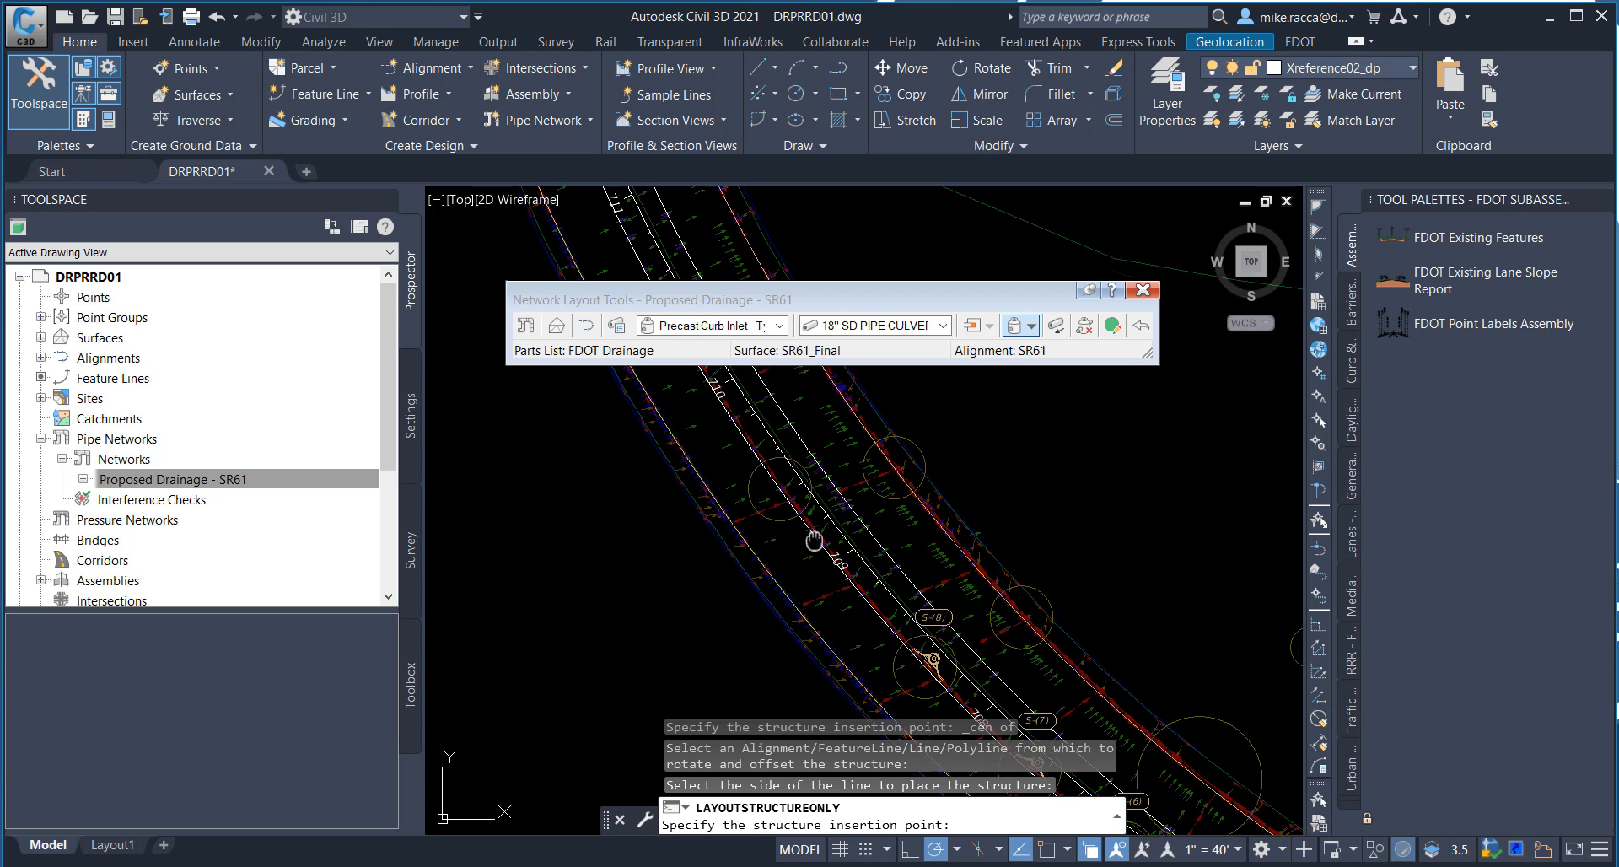
{"action": "scroll", "coordinate": [812, 529], "scroll_direction": "up", "scroll_amount": 2}
{"action": "scroll", "coordinate": [741, 452], "scroll_direction": "up", "scroll_amount": 1}
{"action": "right_click", "coordinate": [741, 456], "text": "shift"}
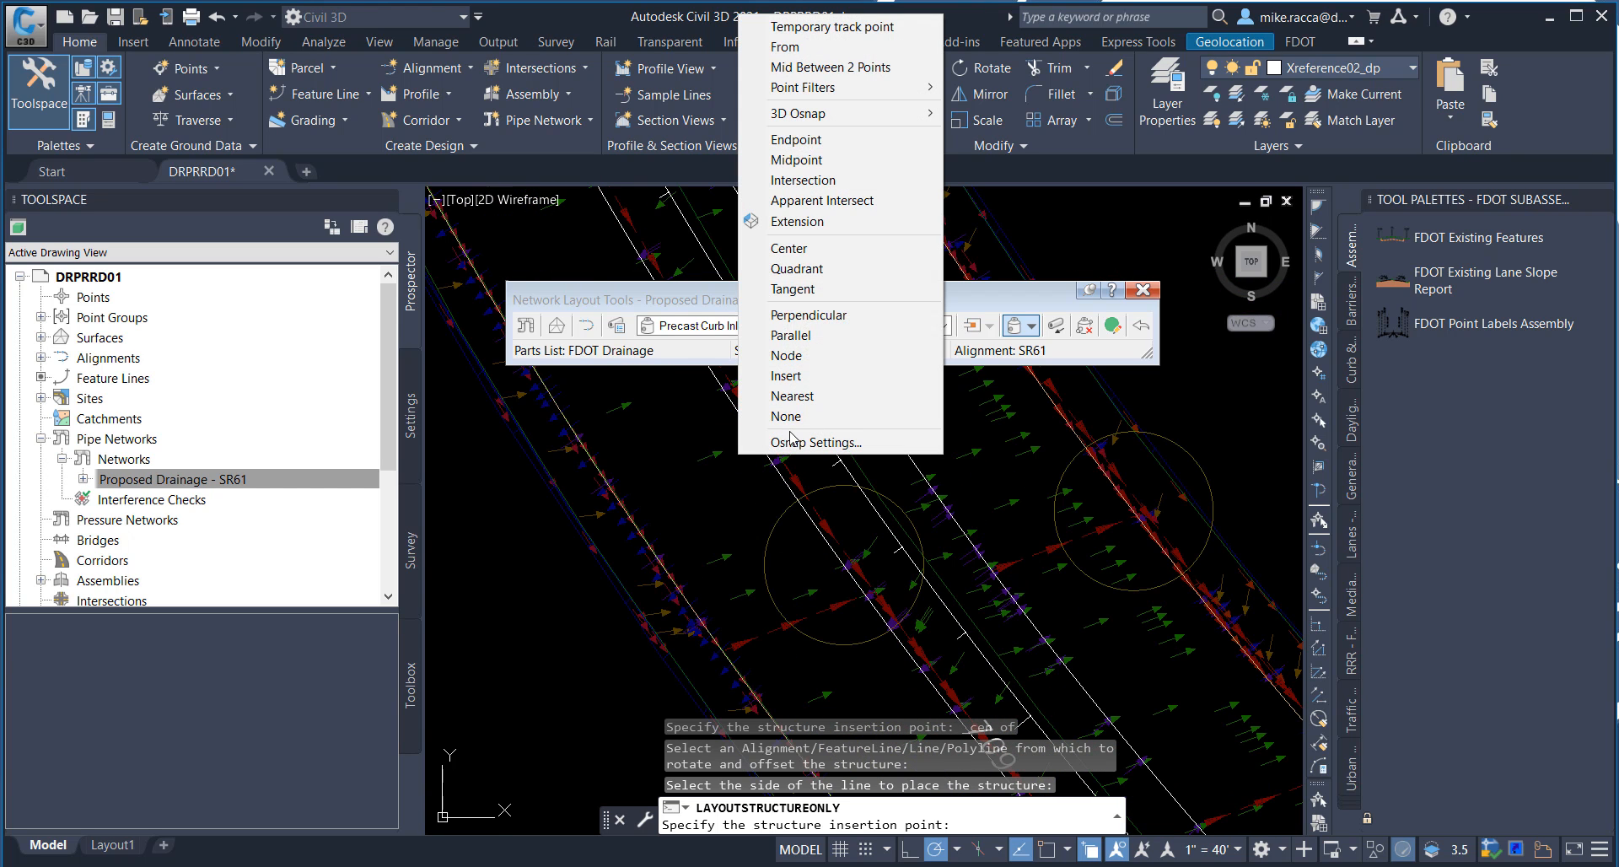
{"action": "left_click", "coordinate": [792, 248]}
{"action": "left_click", "coordinate": [777, 575]}
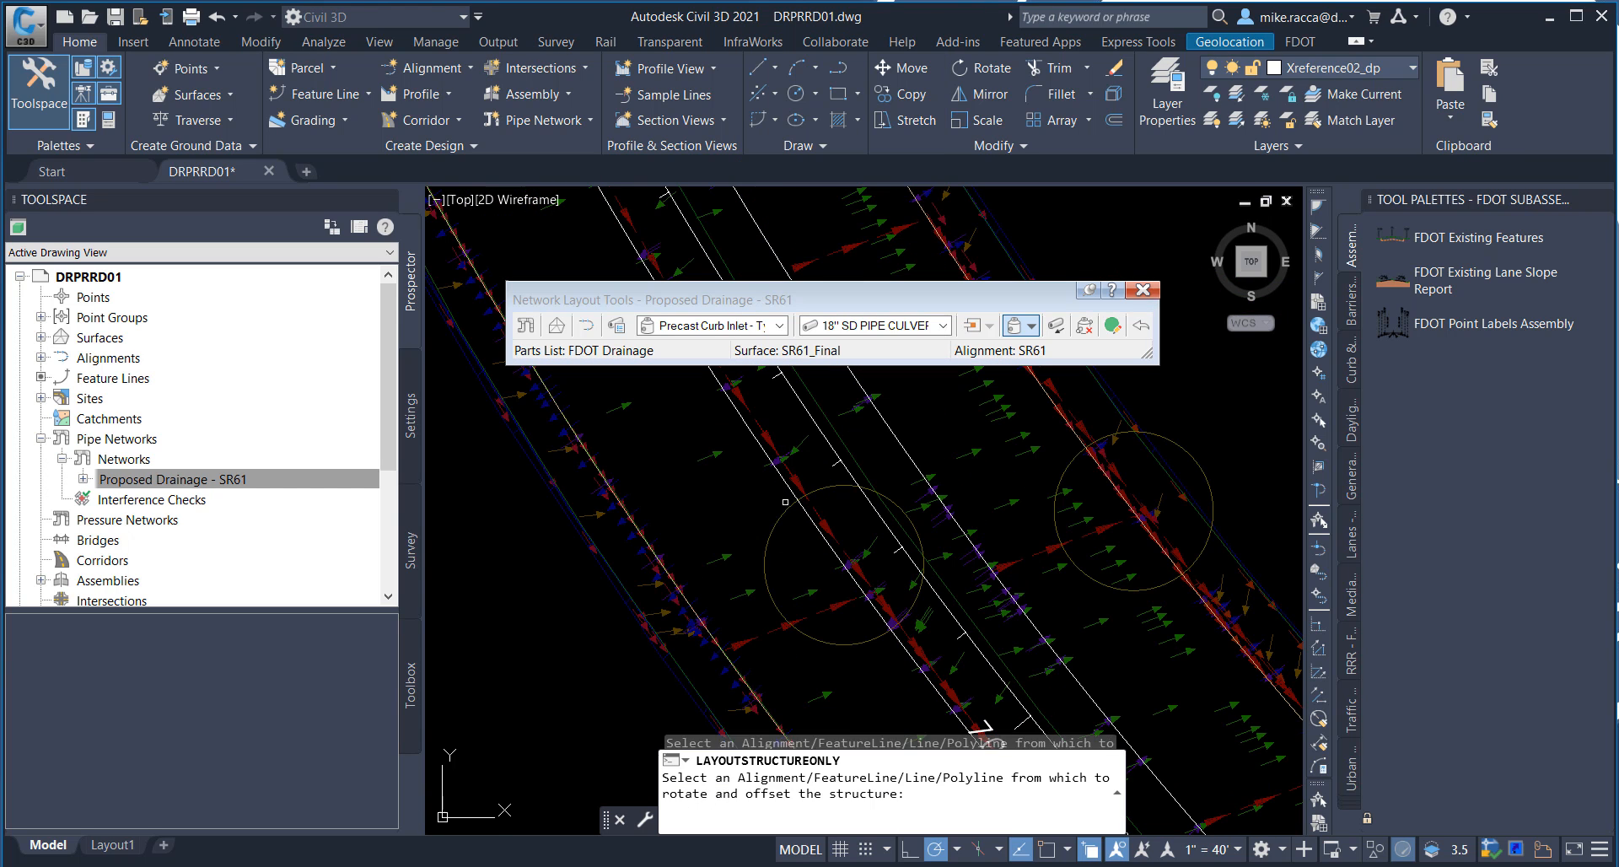
{"action": "left_click", "coordinate": [792, 493]}
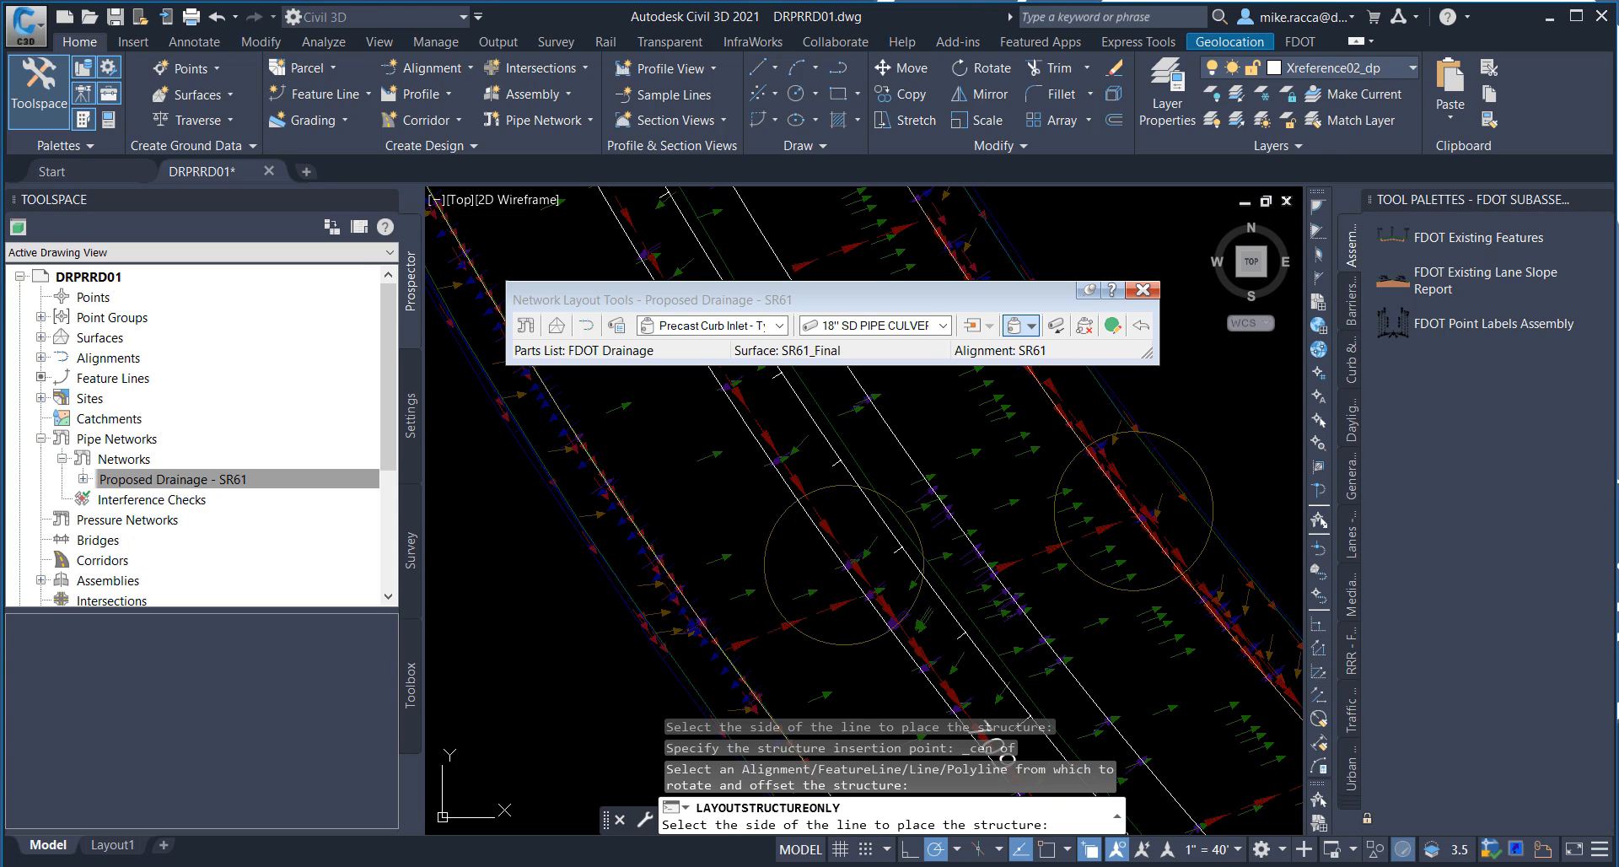
{"action": "left_click", "coordinate": [827, 469]}
Step: Place a curb inlet at the center of the outer-edge circle between stations 709 and 710, on the northeast side of the outer feature line
{"action": "scroll", "coordinate": [807, 474], "scroll_direction": "down", "scroll_amount": 5}
{"action": "middle_click_drag", "start_coordinate": [806, 474], "coordinate": [678, 501]}
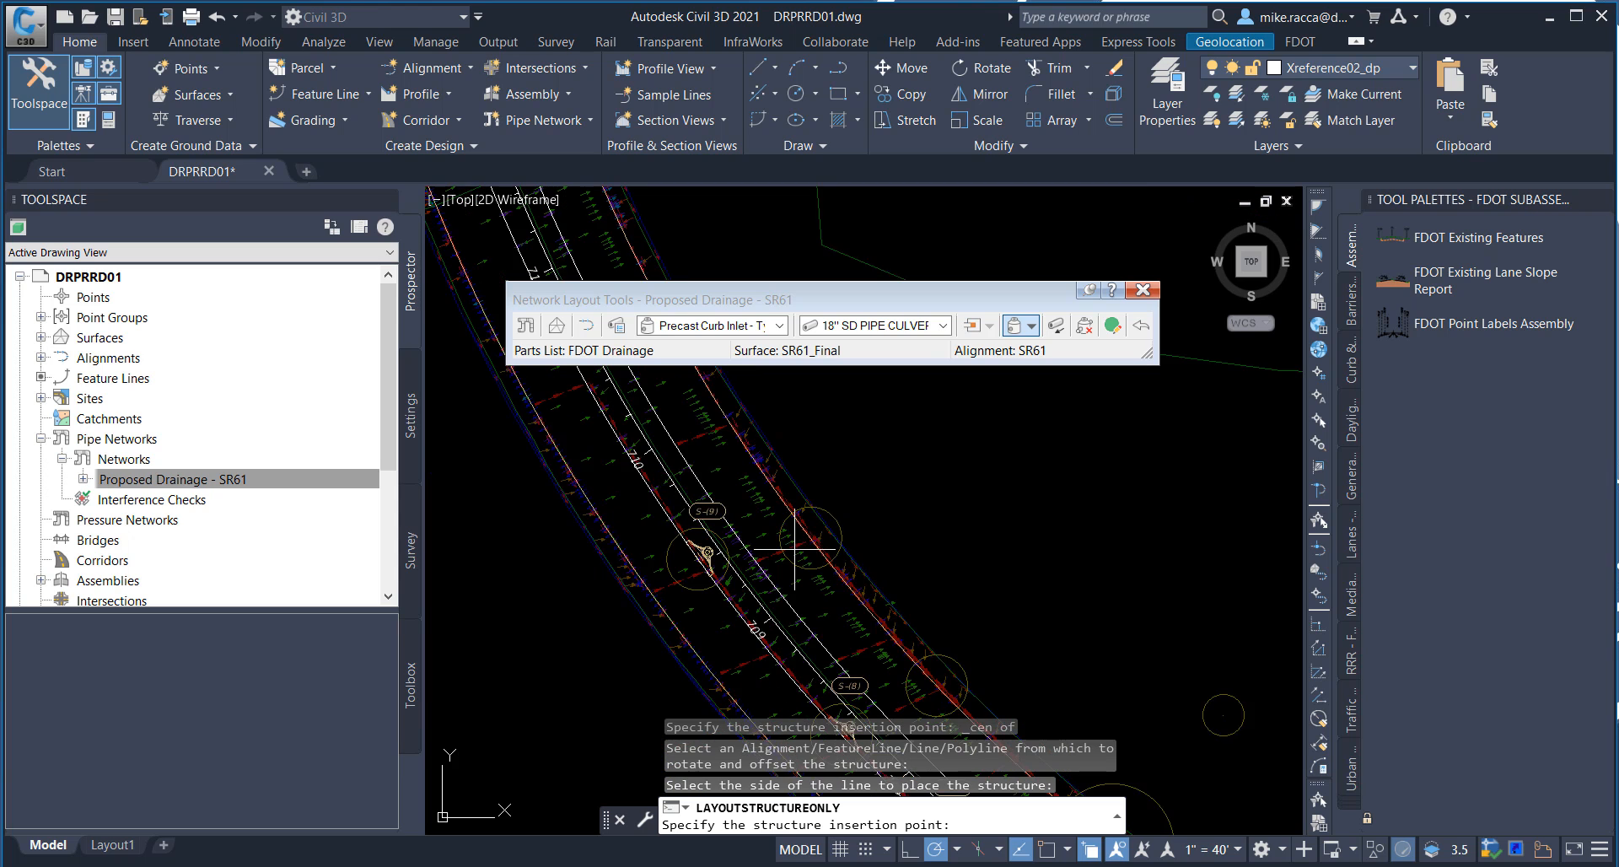
{"action": "middle_click_drag", "start_coordinate": [788, 549], "coordinate": [687, 444]}
{"action": "scroll", "coordinate": [687, 444], "scroll_direction": "up", "scroll_amount": 2}
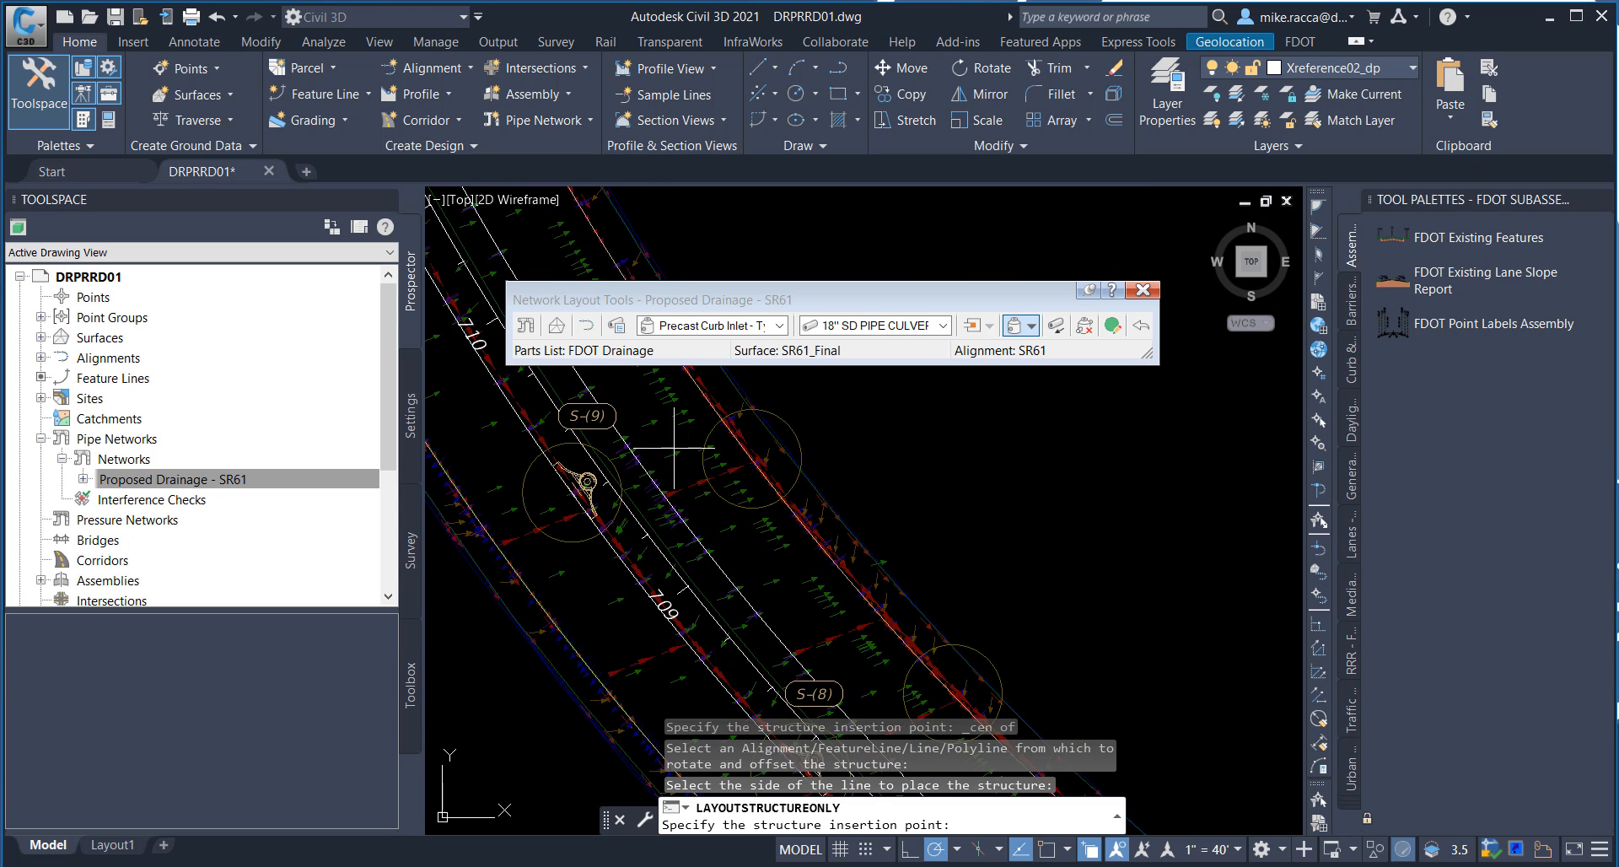
{"action": "right_click", "coordinate": [674, 448], "text": "shift"}
{"action": "left_click", "coordinate": [702, 661]}
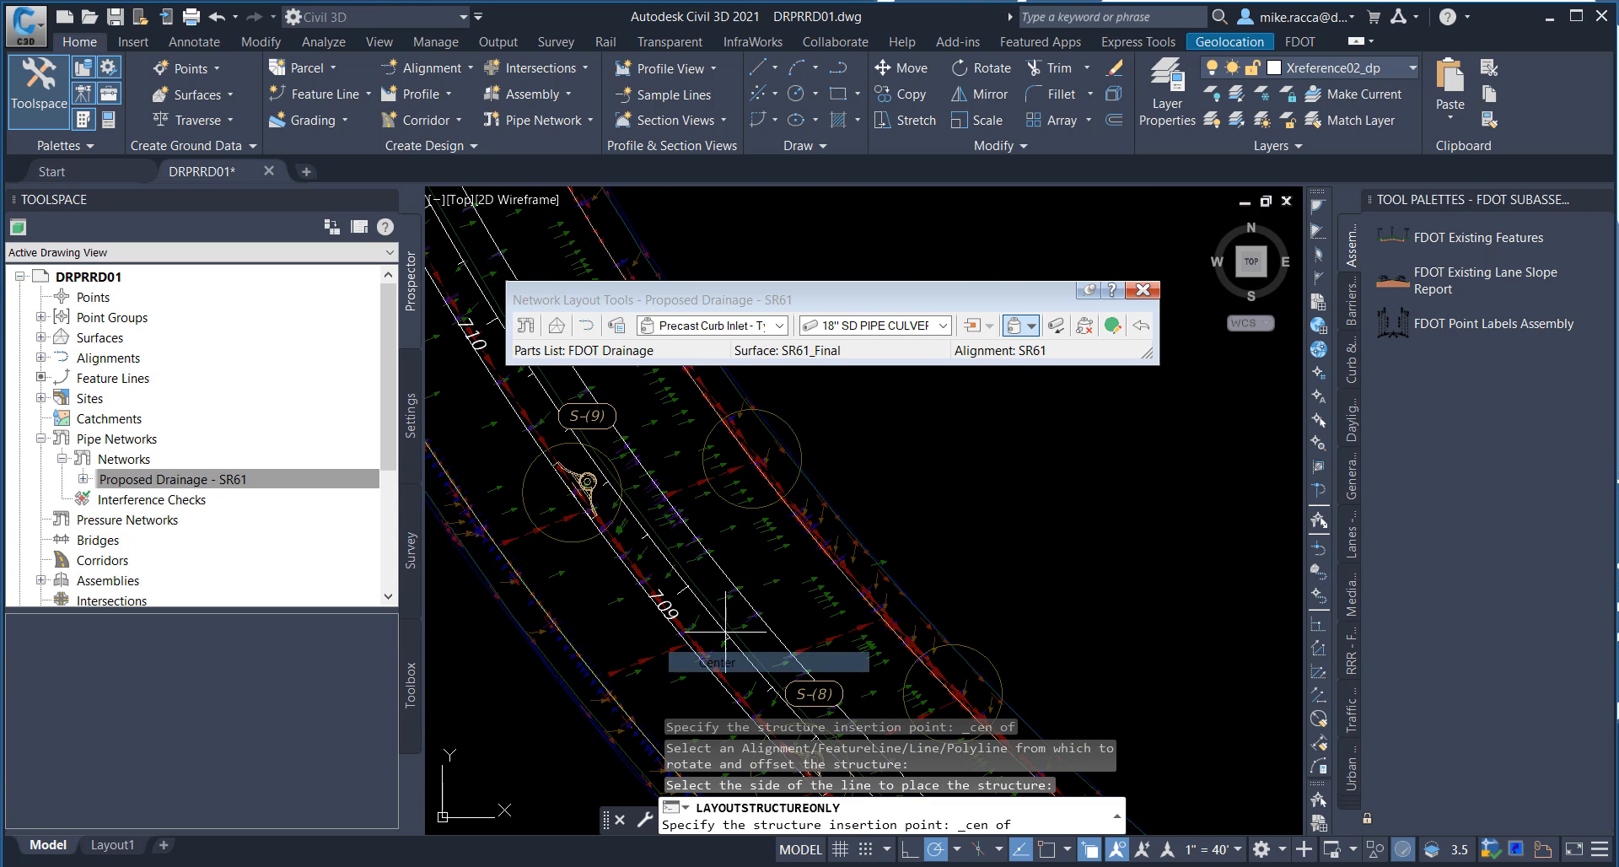
{"action": "left_click", "coordinate": [766, 510]}
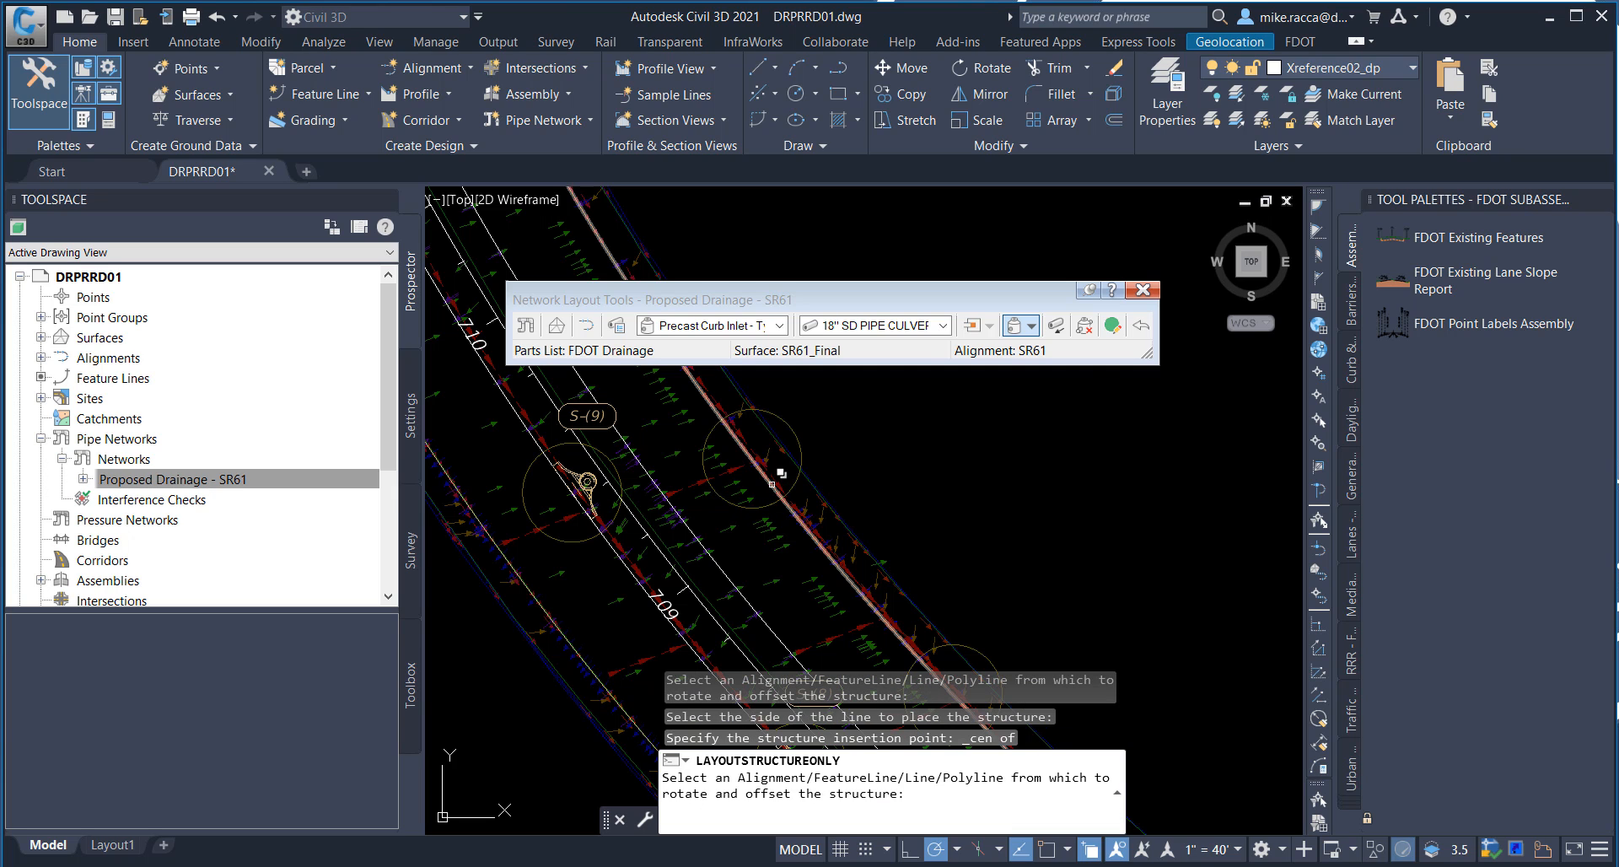
{"action": "left_click", "coordinate": [772, 484]}
{"action": "left_click", "coordinate": [854, 558]}
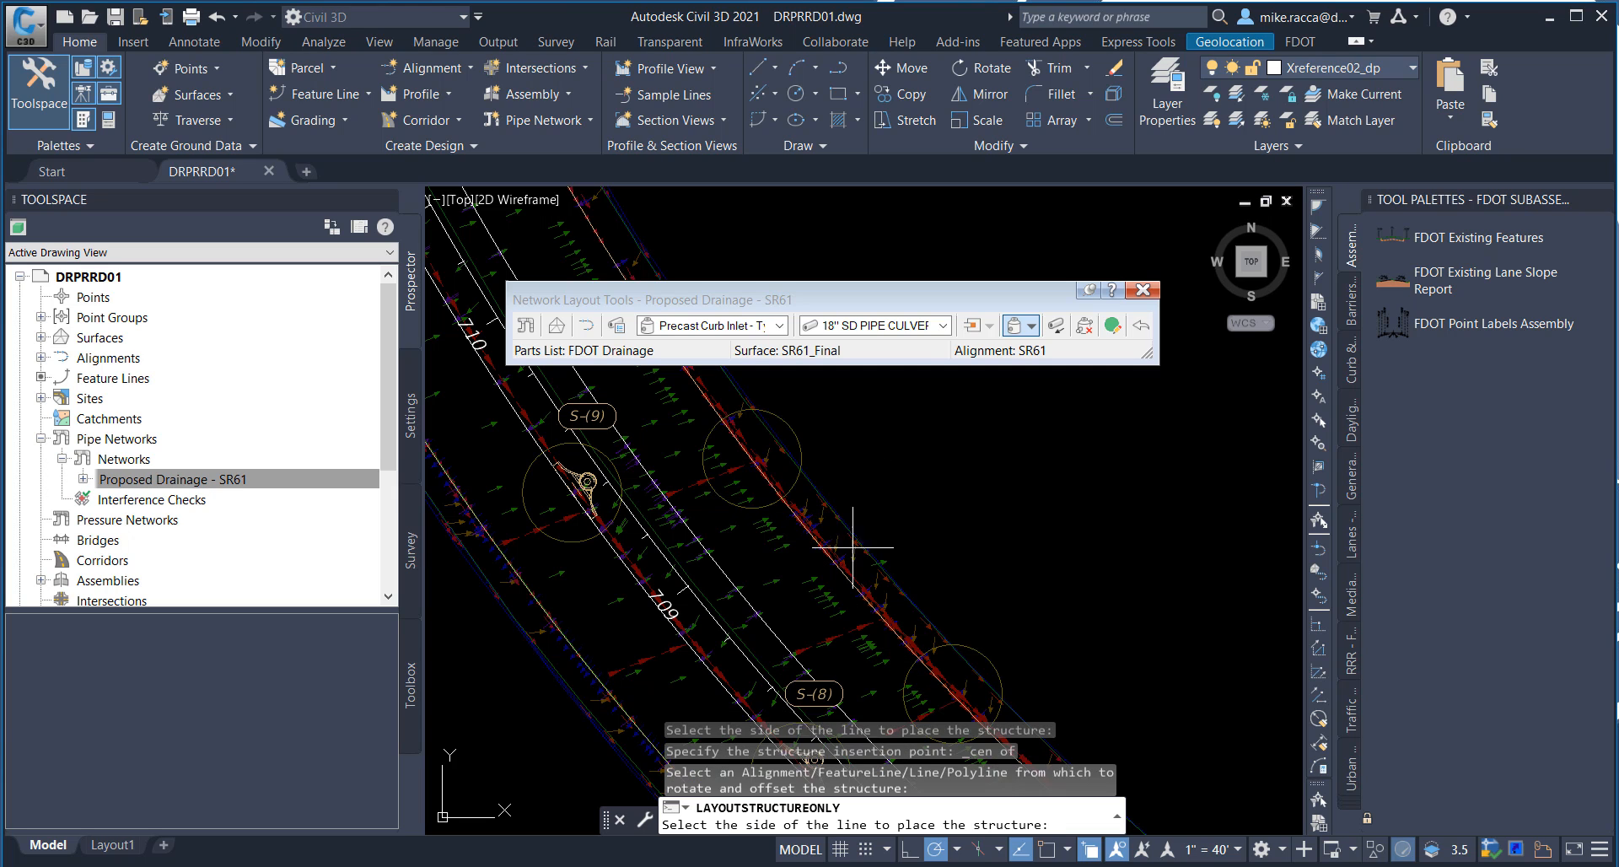
{"action": "left_click", "coordinate": [916, 487]}
Step: Place a curb inlet at the center of the outer-edge circle between stations 708 and 709, on the northeast side of the outer feature line
{"action": "middle_click_drag", "start_coordinate": [955, 549], "coordinate": [859, 384]}
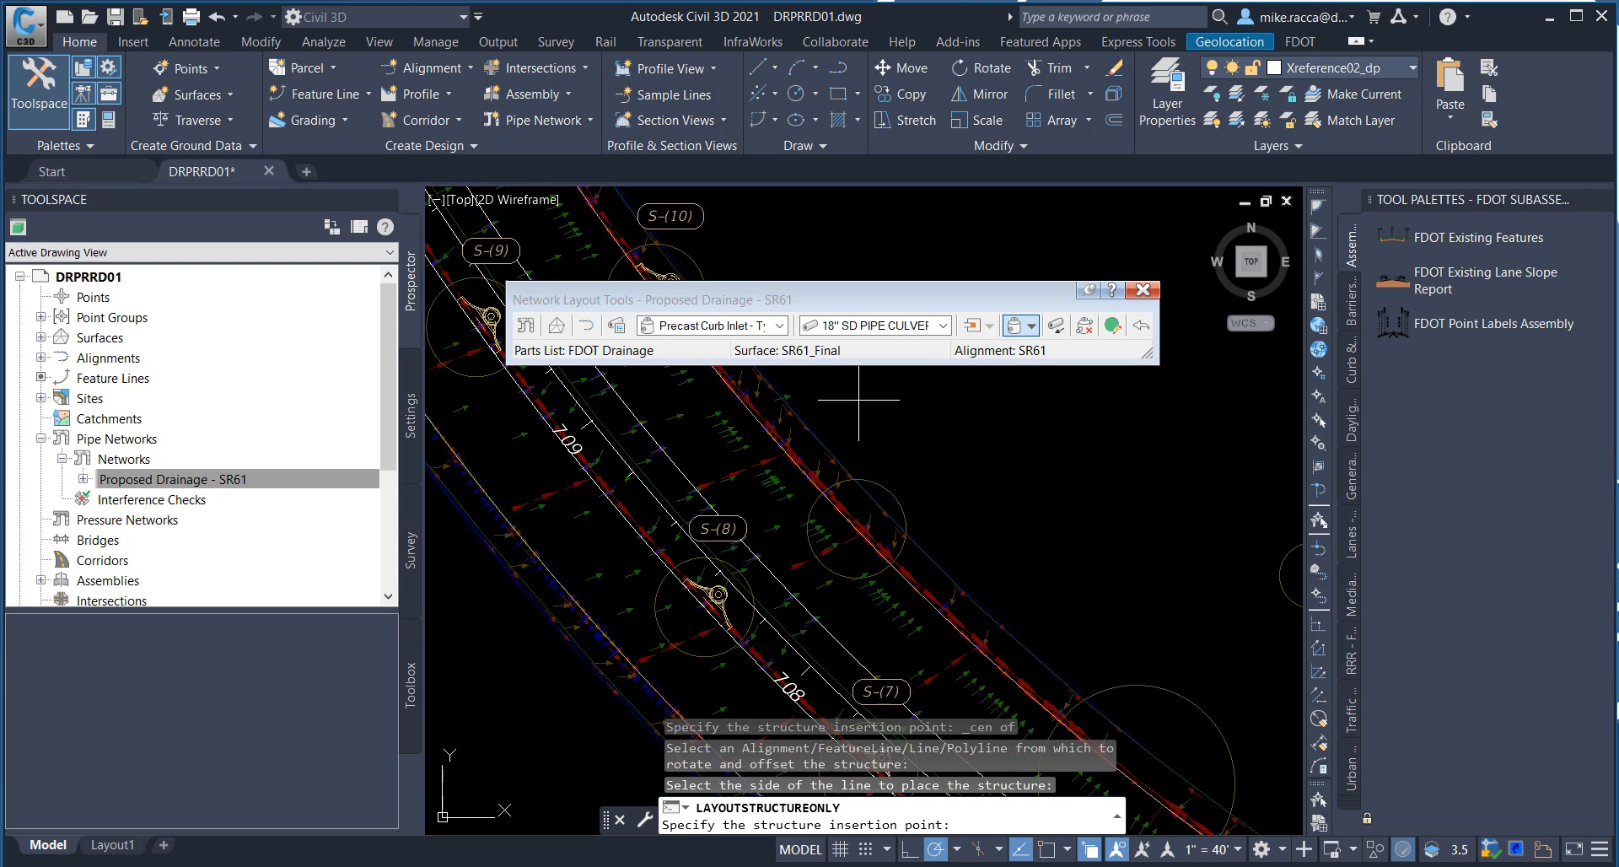
{"action": "right_click", "coordinate": [935, 428], "text": "shift"}
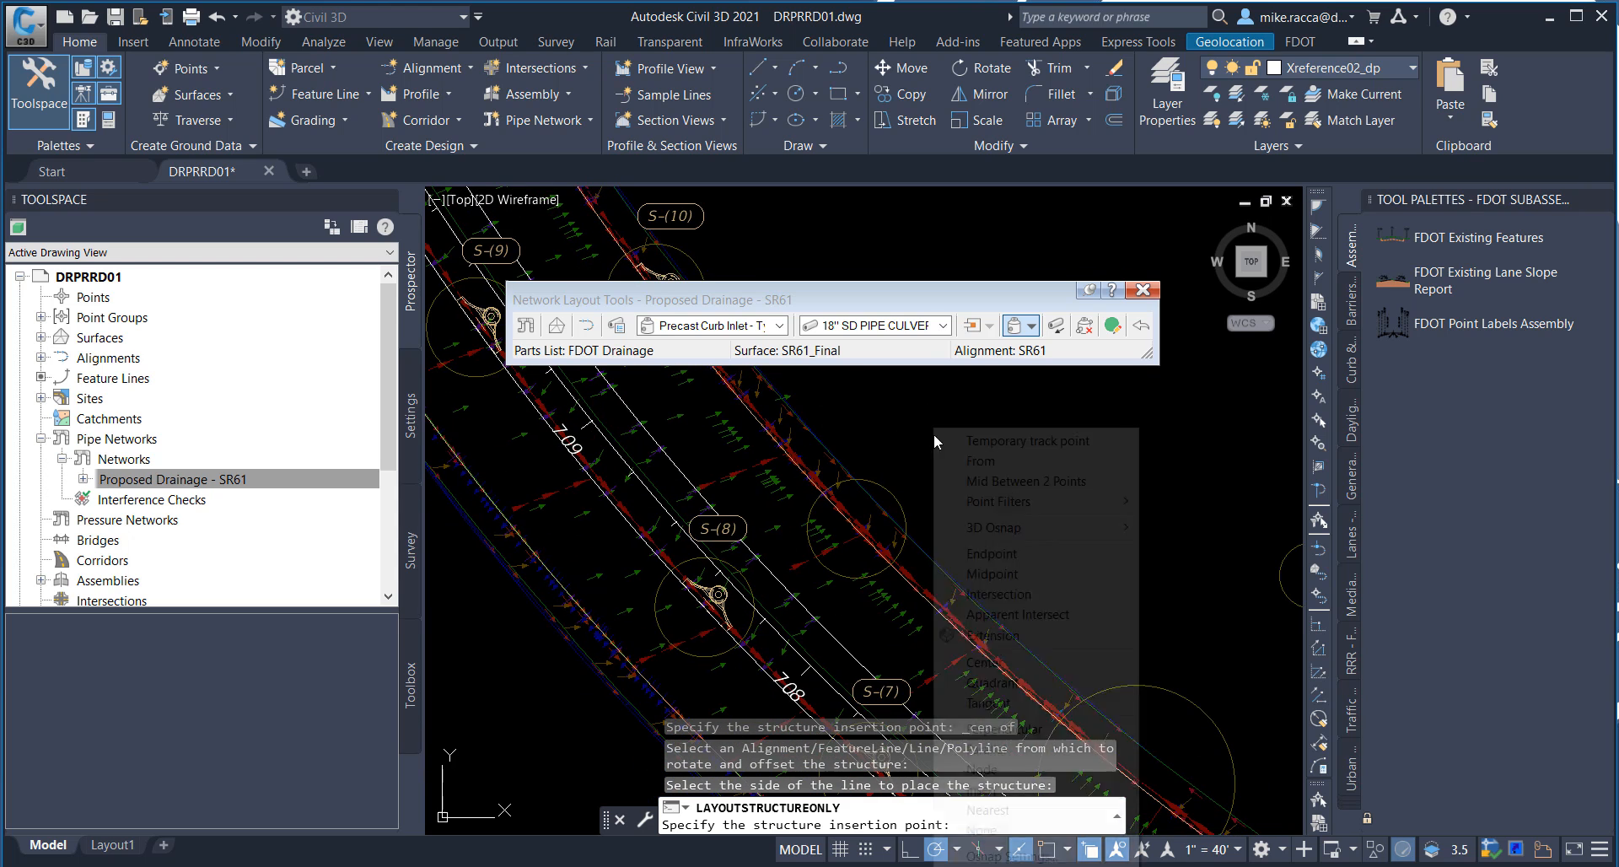
{"action": "left_click", "coordinate": [984, 662]}
{"action": "left_click", "coordinate": [905, 509]}
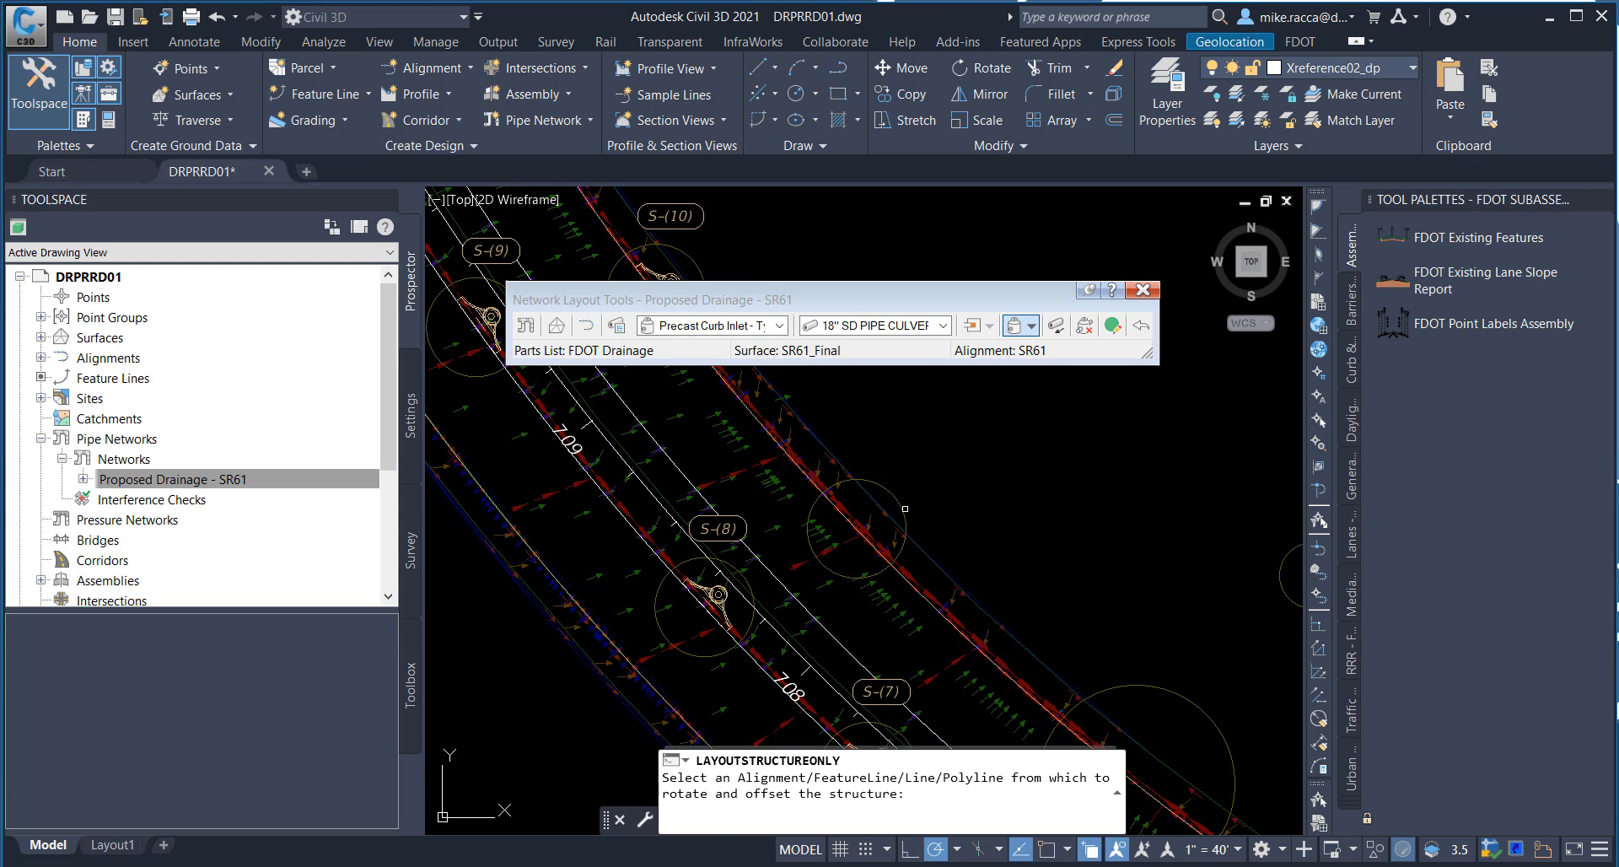
{"action": "left_click", "coordinate": [924, 566]}
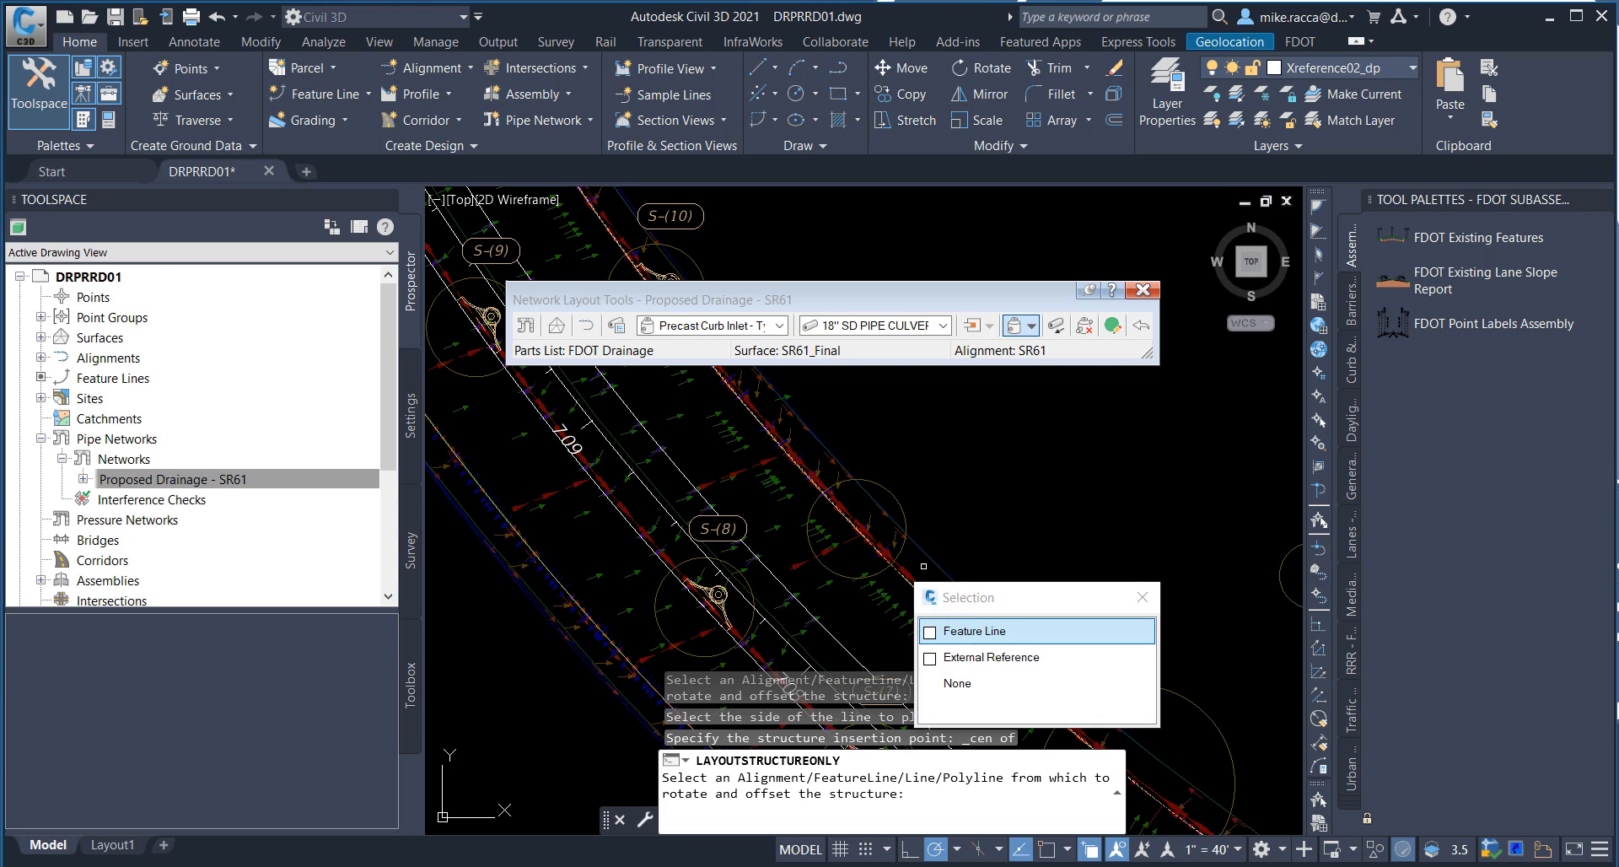
{"action": "left_click", "coordinate": [966, 634]}
{"action": "left_click", "coordinate": [999, 532]}
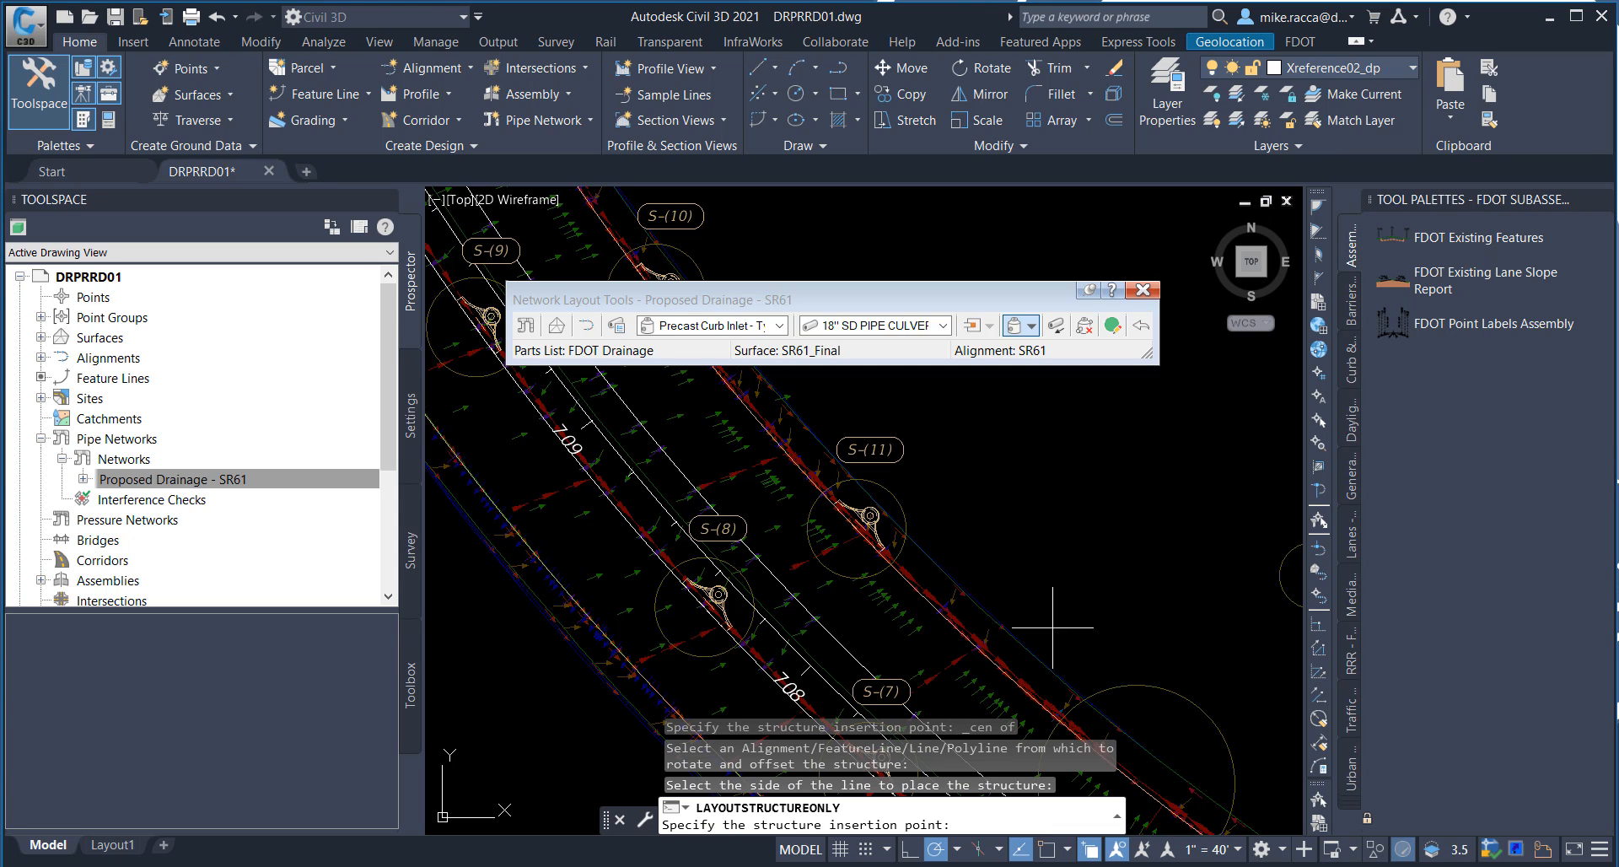
Step: Place a curb inlet at the center of the large outer-edge circle opposite station 707, on the northeast side of the outer feature line
{"action": "middle_click_drag", "start_coordinate": [1053, 628], "coordinate": [910, 437]}
{"action": "right_click", "coordinate": [983, 493], "text": "shift"}
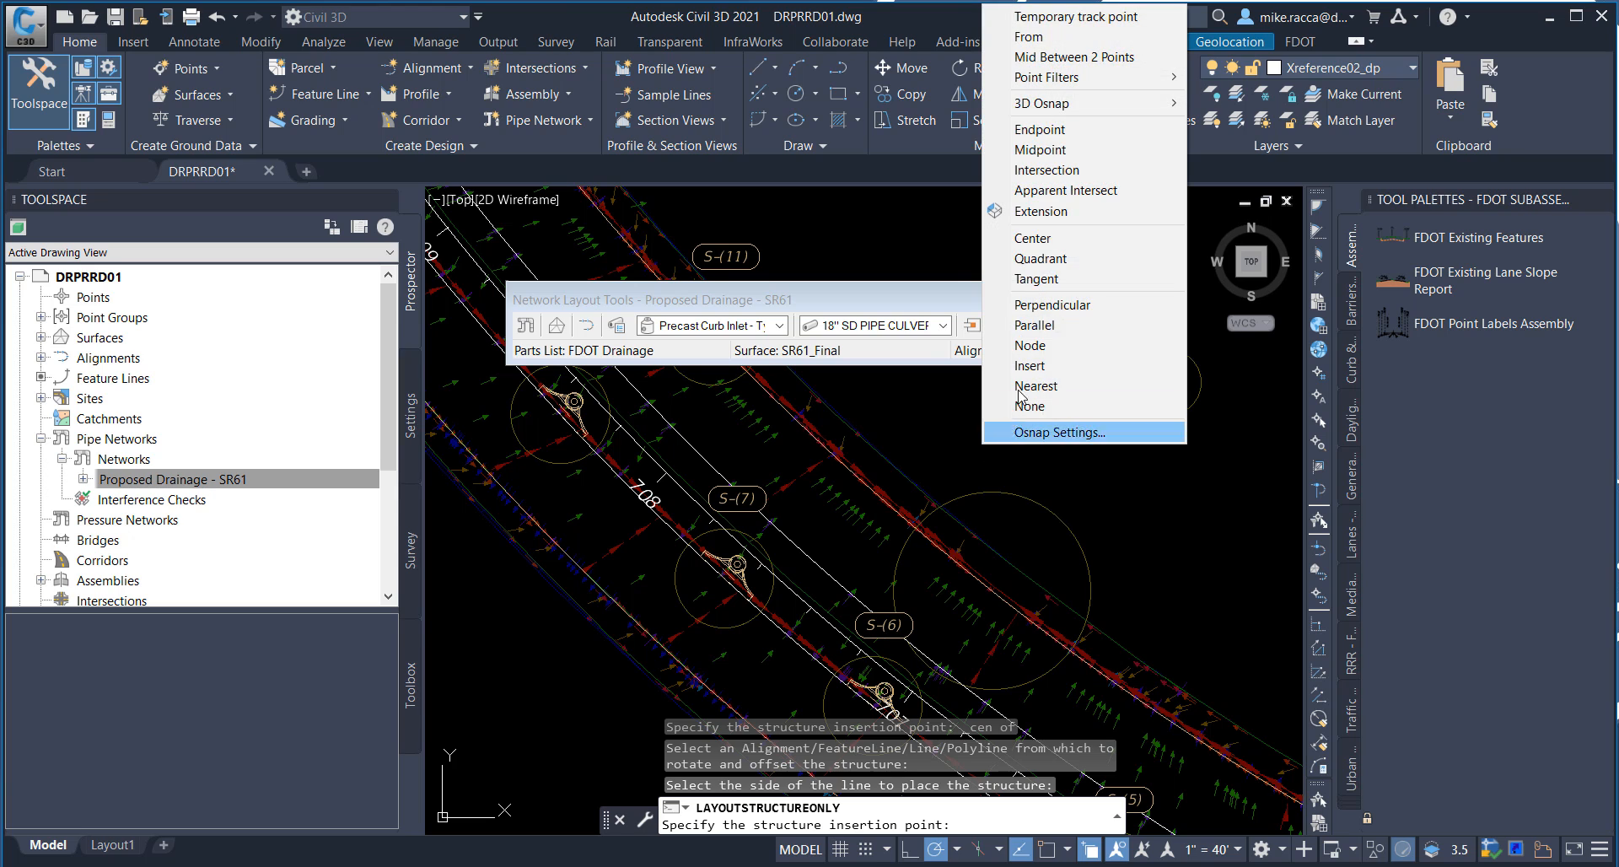
{"action": "left_click", "coordinate": [1032, 238]}
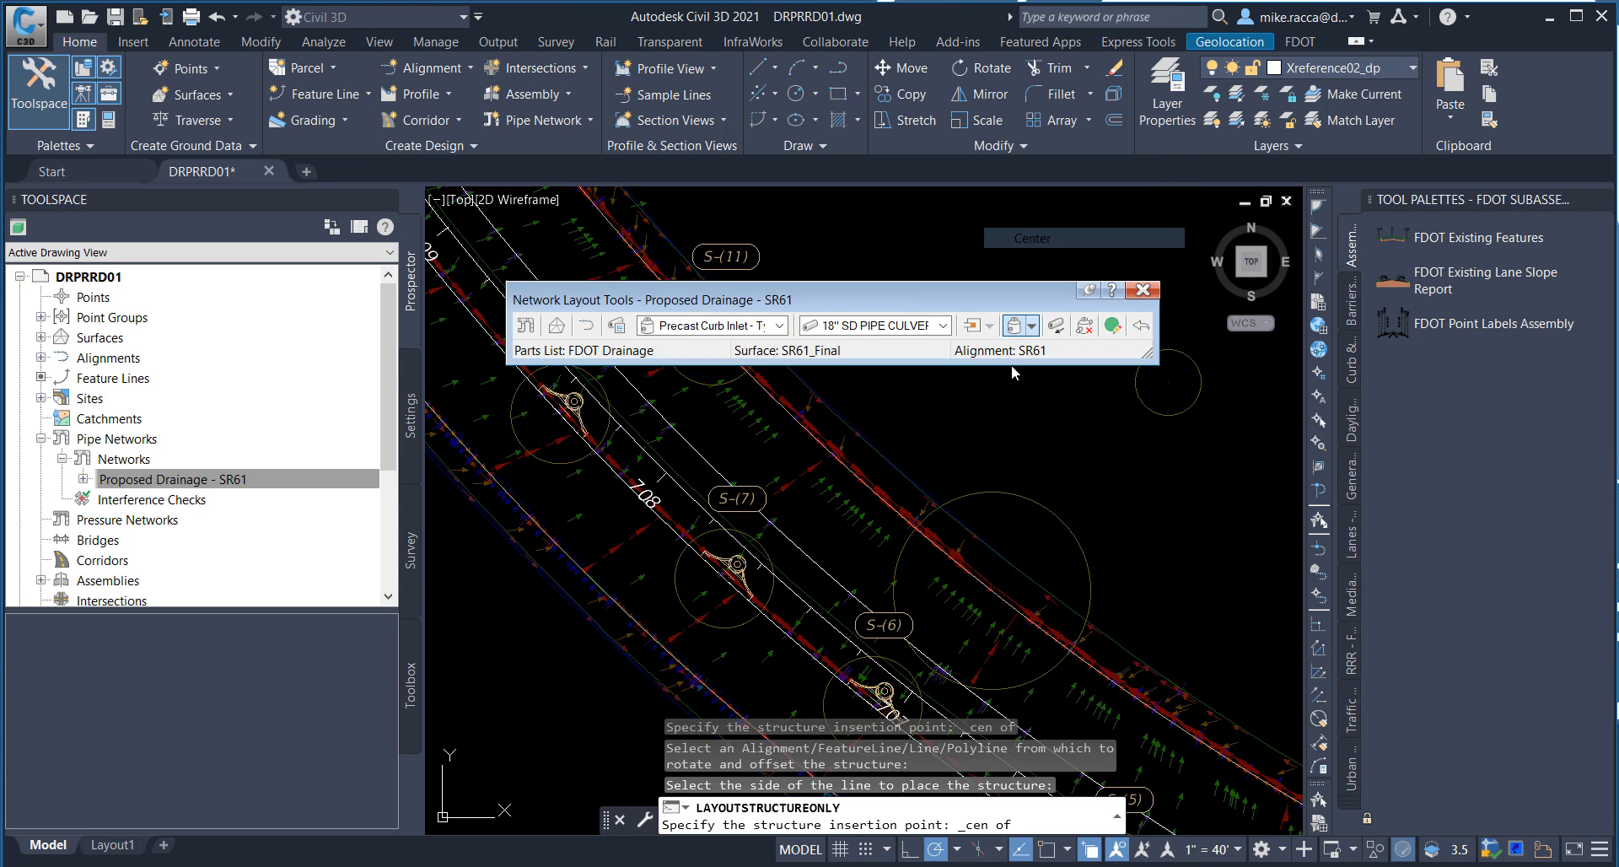
{"action": "left_click", "coordinate": [992, 484]}
{"action": "left_click", "coordinate": [999, 584]}
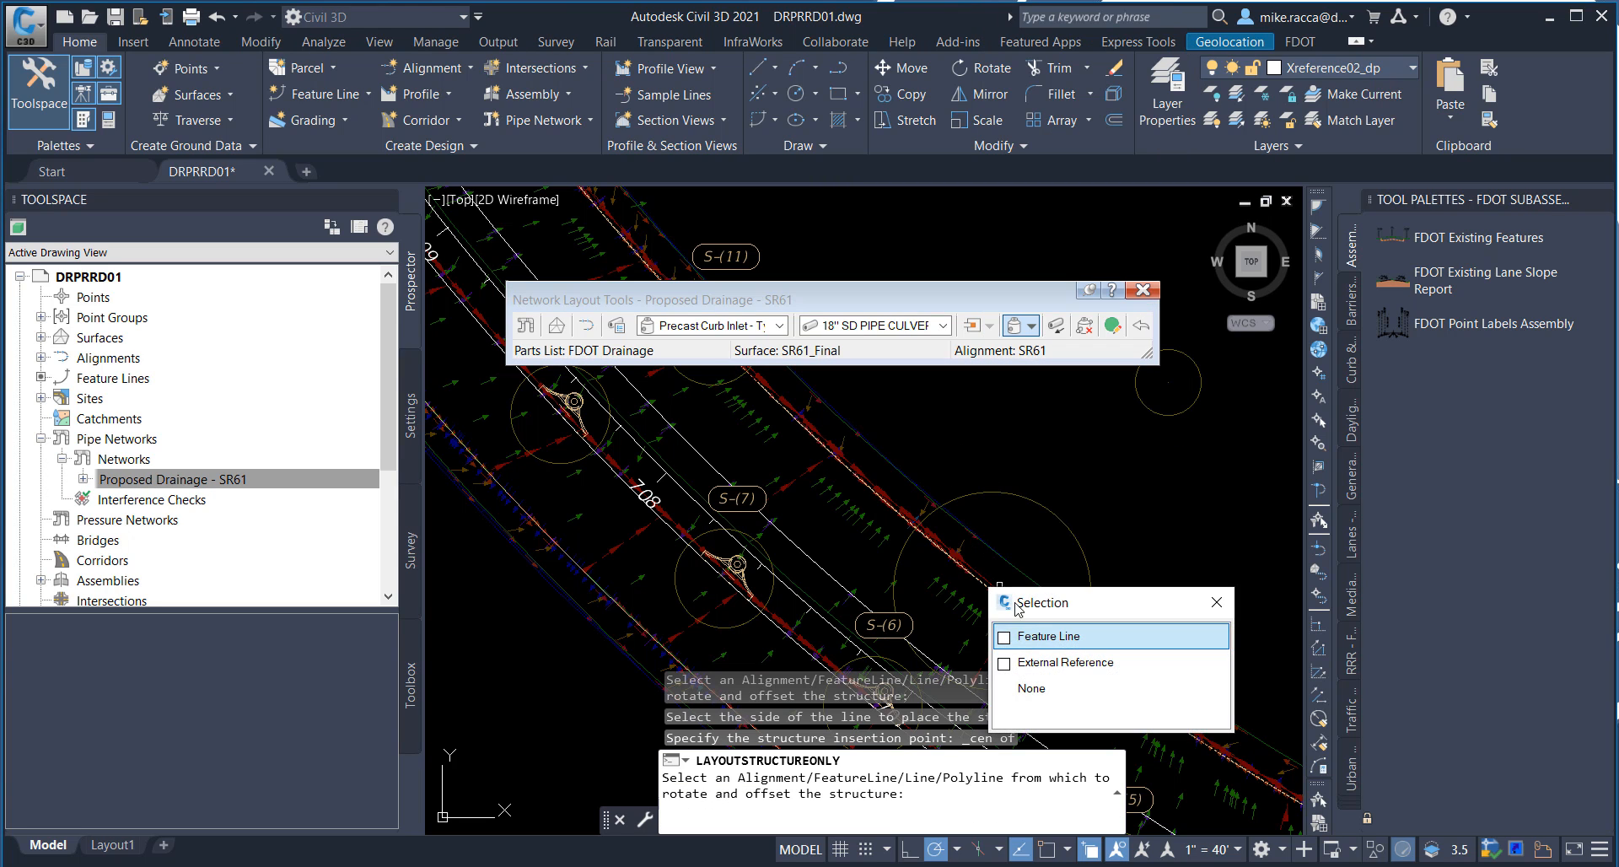
{"action": "left_click", "coordinate": [1013, 638]}
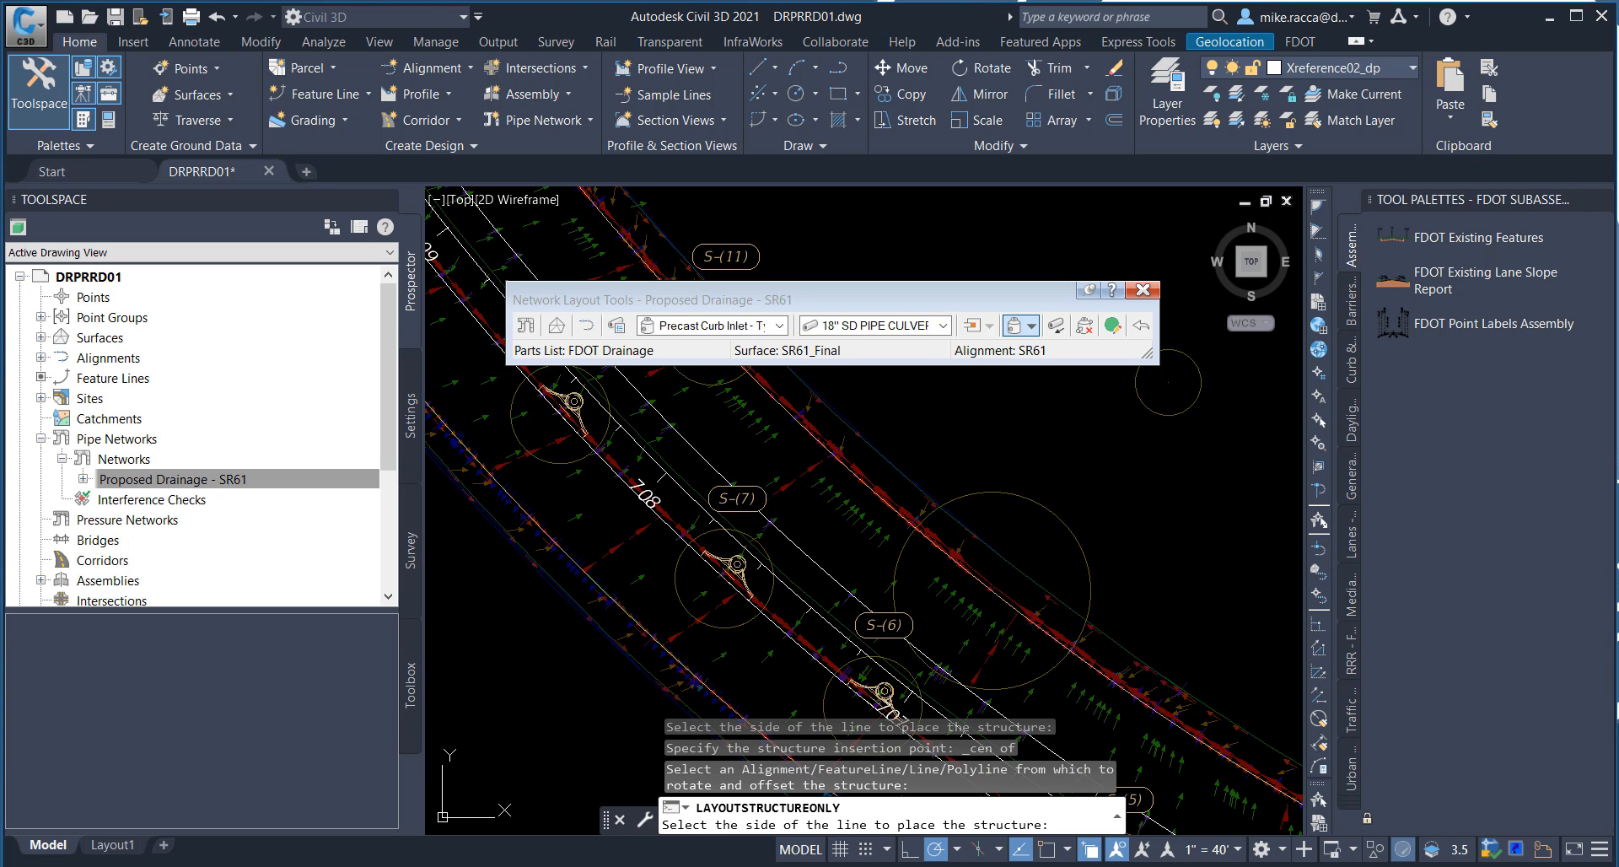
{"action": "left_click", "coordinate": [1103, 583]}
Step: Place a curb inlet at the center of the outer-edge circle opposite station 705, on the northeast side of the outer feature line
{"action": "middle_click_drag", "start_coordinate": [1139, 606], "coordinate": [987, 468]}
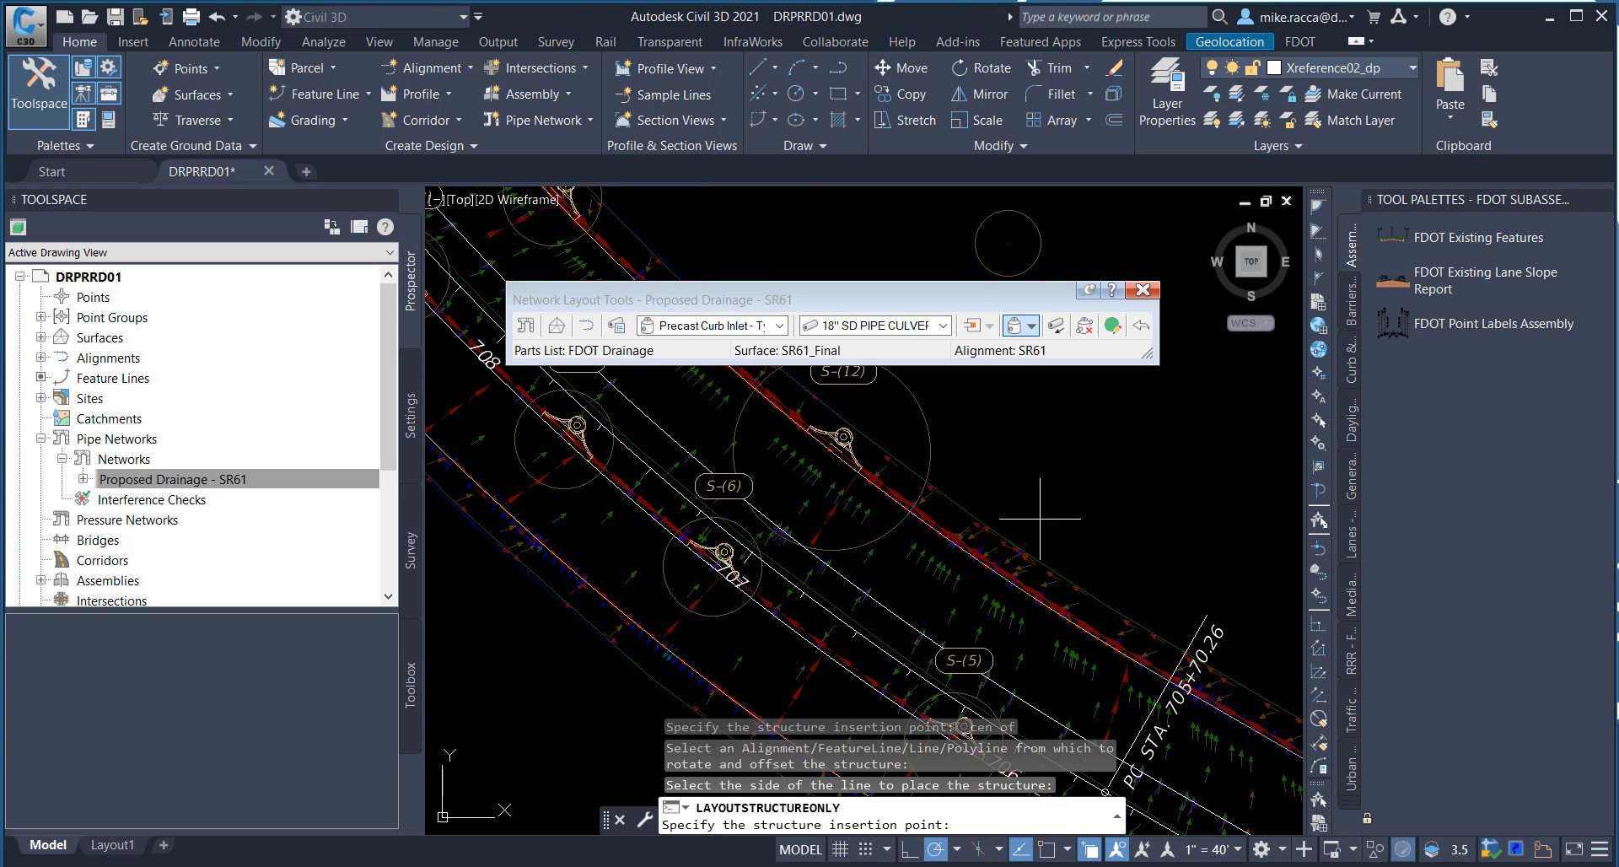
{"action": "middle_click_drag", "start_coordinate": [1034, 518], "coordinate": [857, 454]}
{"action": "middle_click_drag", "start_coordinate": [1021, 544], "coordinate": [912, 482]}
{"action": "middle_click_drag", "start_coordinate": [975, 527], "coordinate": [864, 478]}
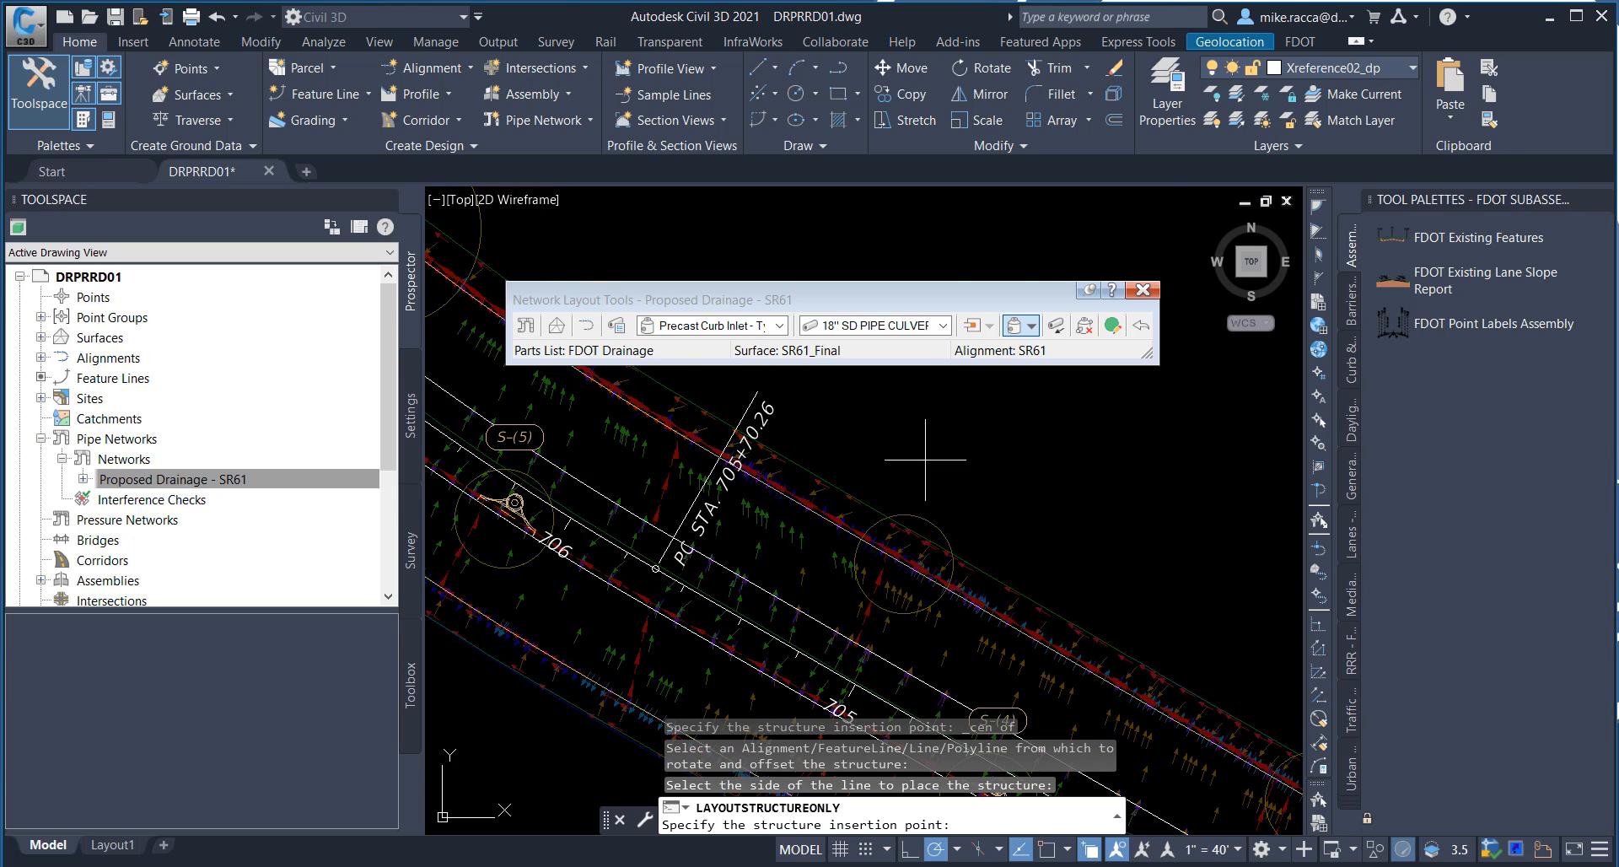
{"action": "right_click", "coordinate": [966, 444], "text": "shift"}
{"action": "left_click", "coordinate": [1017, 237]}
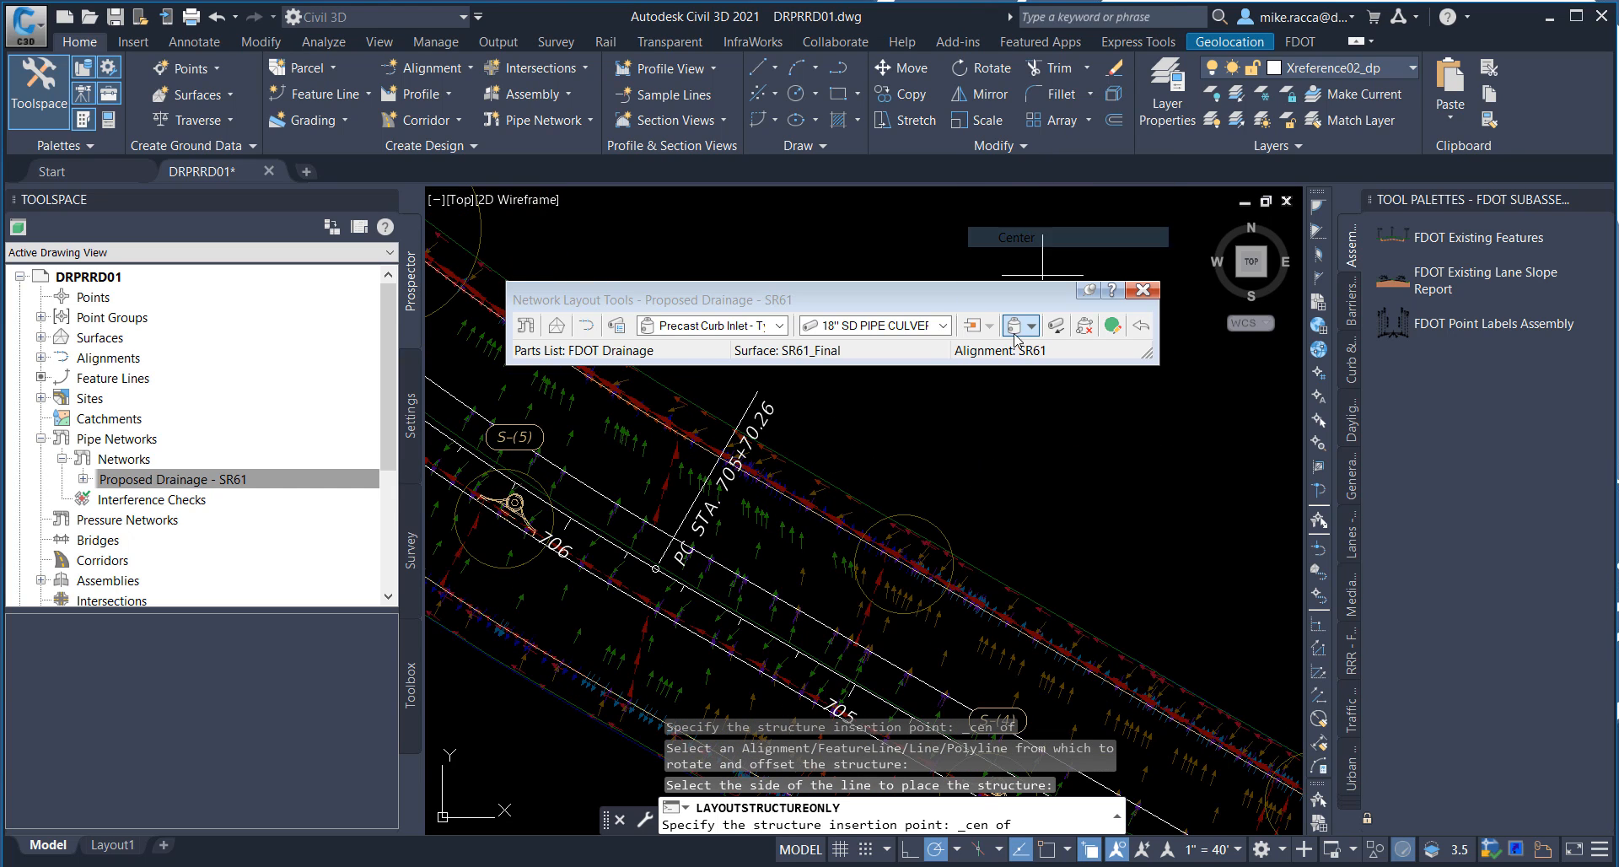
{"action": "left_click", "coordinate": [934, 514]}
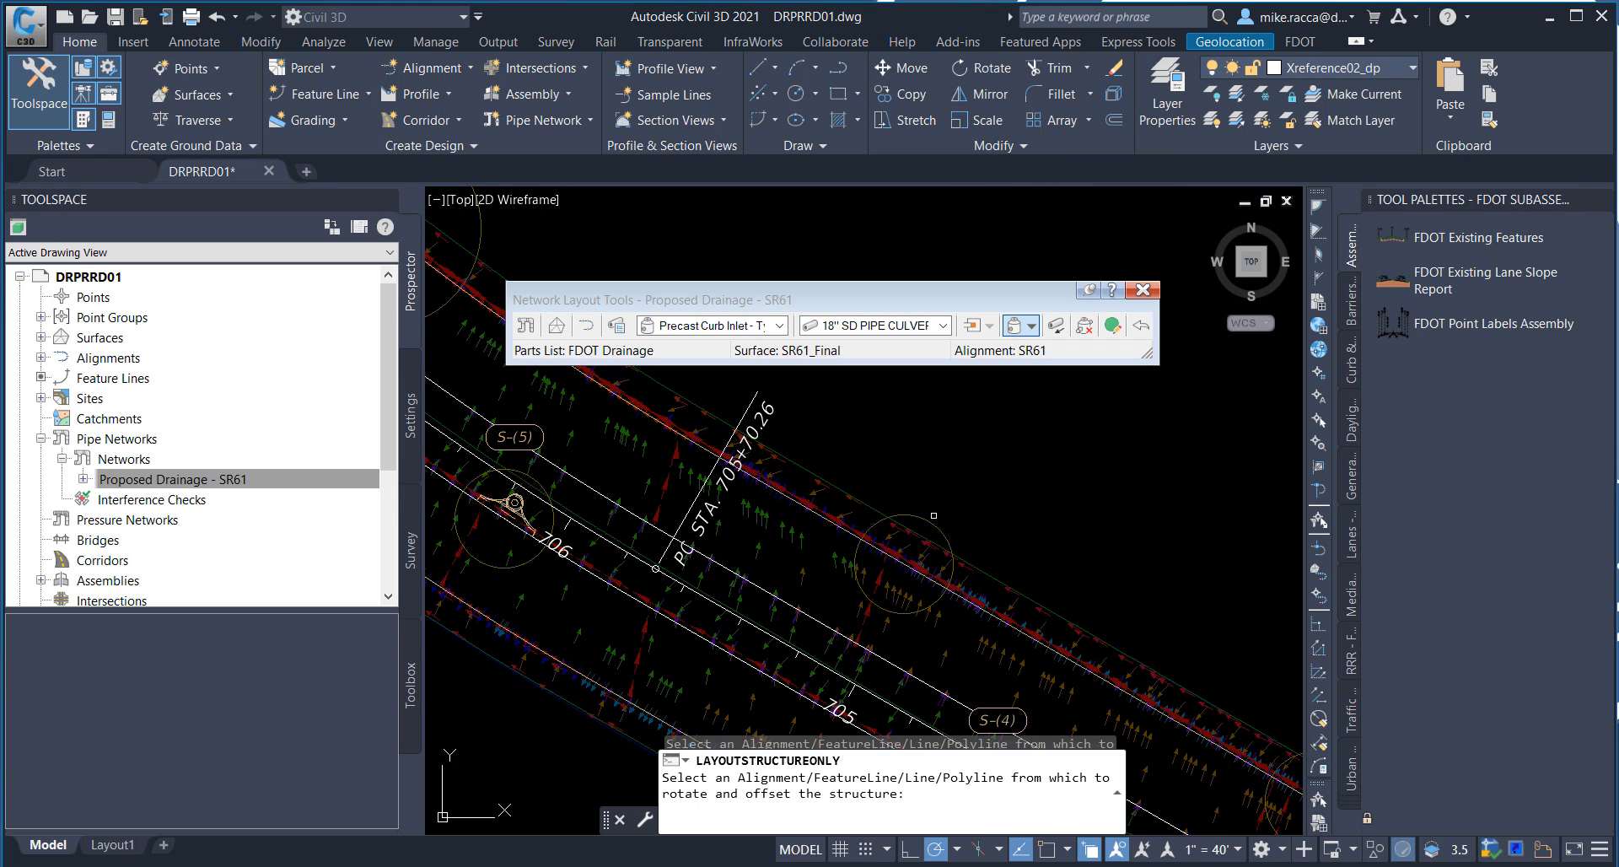
{"action": "left_click", "coordinate": [992, 603]}
{"action": "left_click", "coordinate": [1029, 675]}
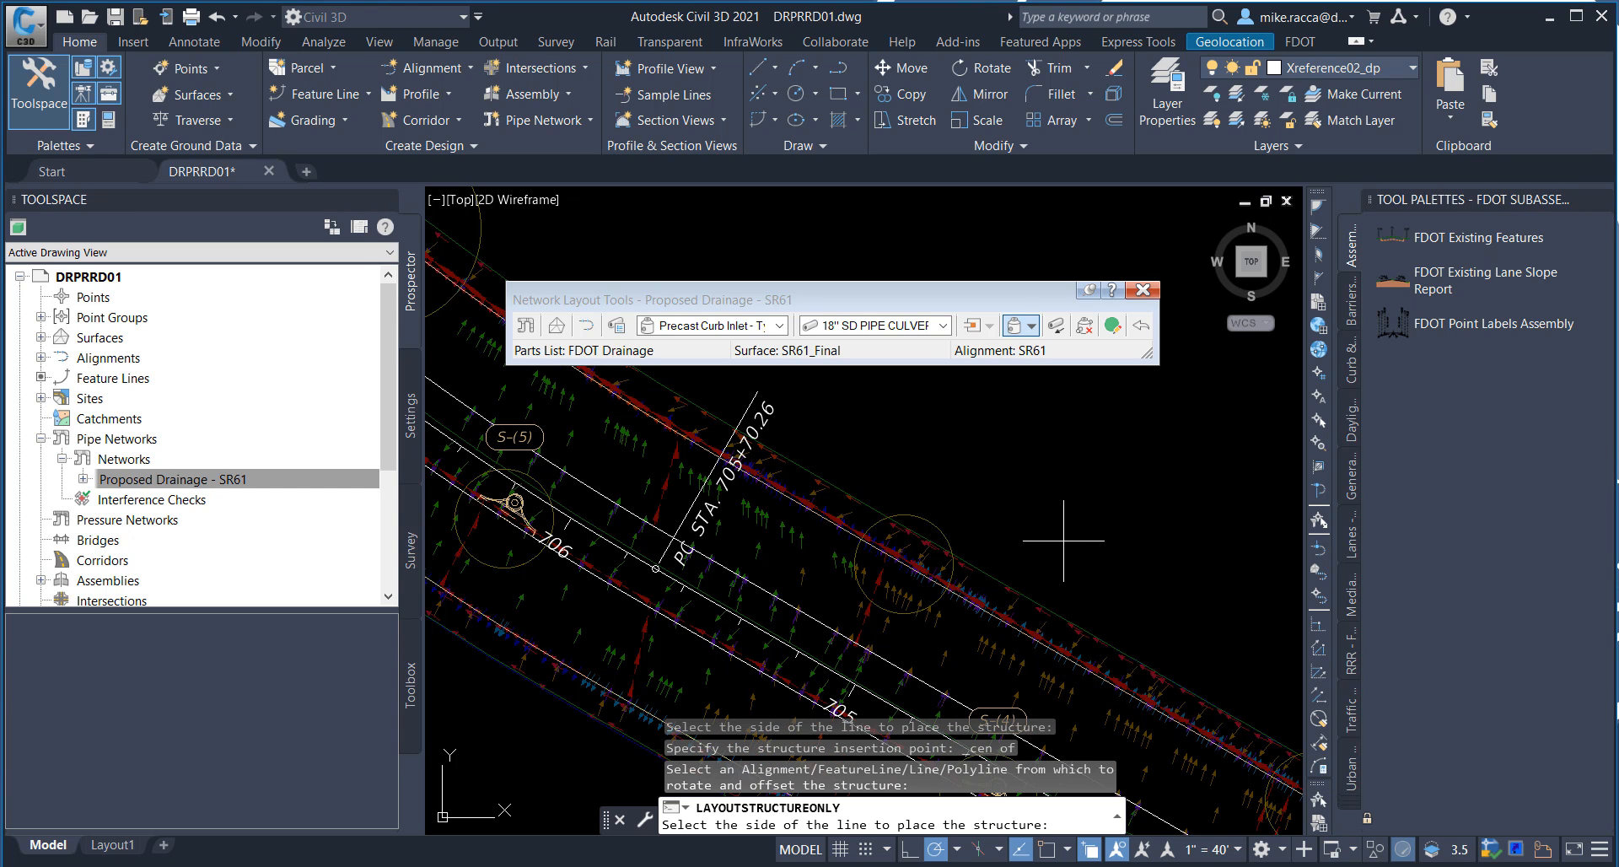
{"action": "left_click", "coordinate": [1074, 510]}
Step: Place a curb inlet at the center of the outer-edge circle between stations 703 and 704, on the northeast side of the outer feature line
{"action": "middle_click_drag", "start_coordinate": [1136, 590], "coordinate": [929, 454]}
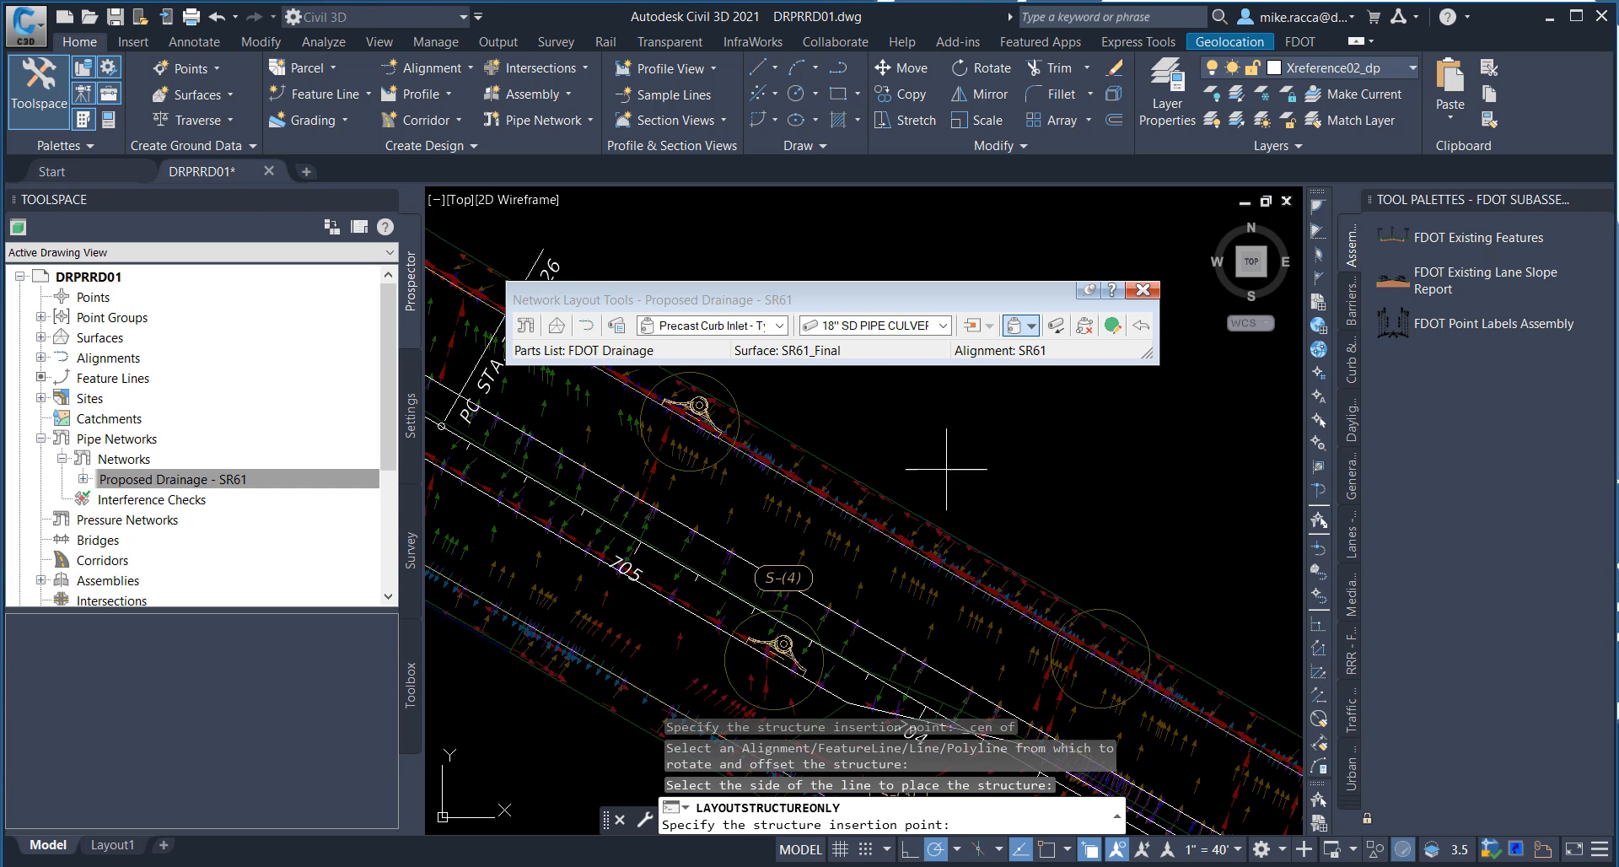
{"action": "middle_click_drag", "start_coordinate": [1062, 543], "coordinate": [921, 459]}
{"action": "right_click", "coordinate": [978, 430], "text": "shift"}
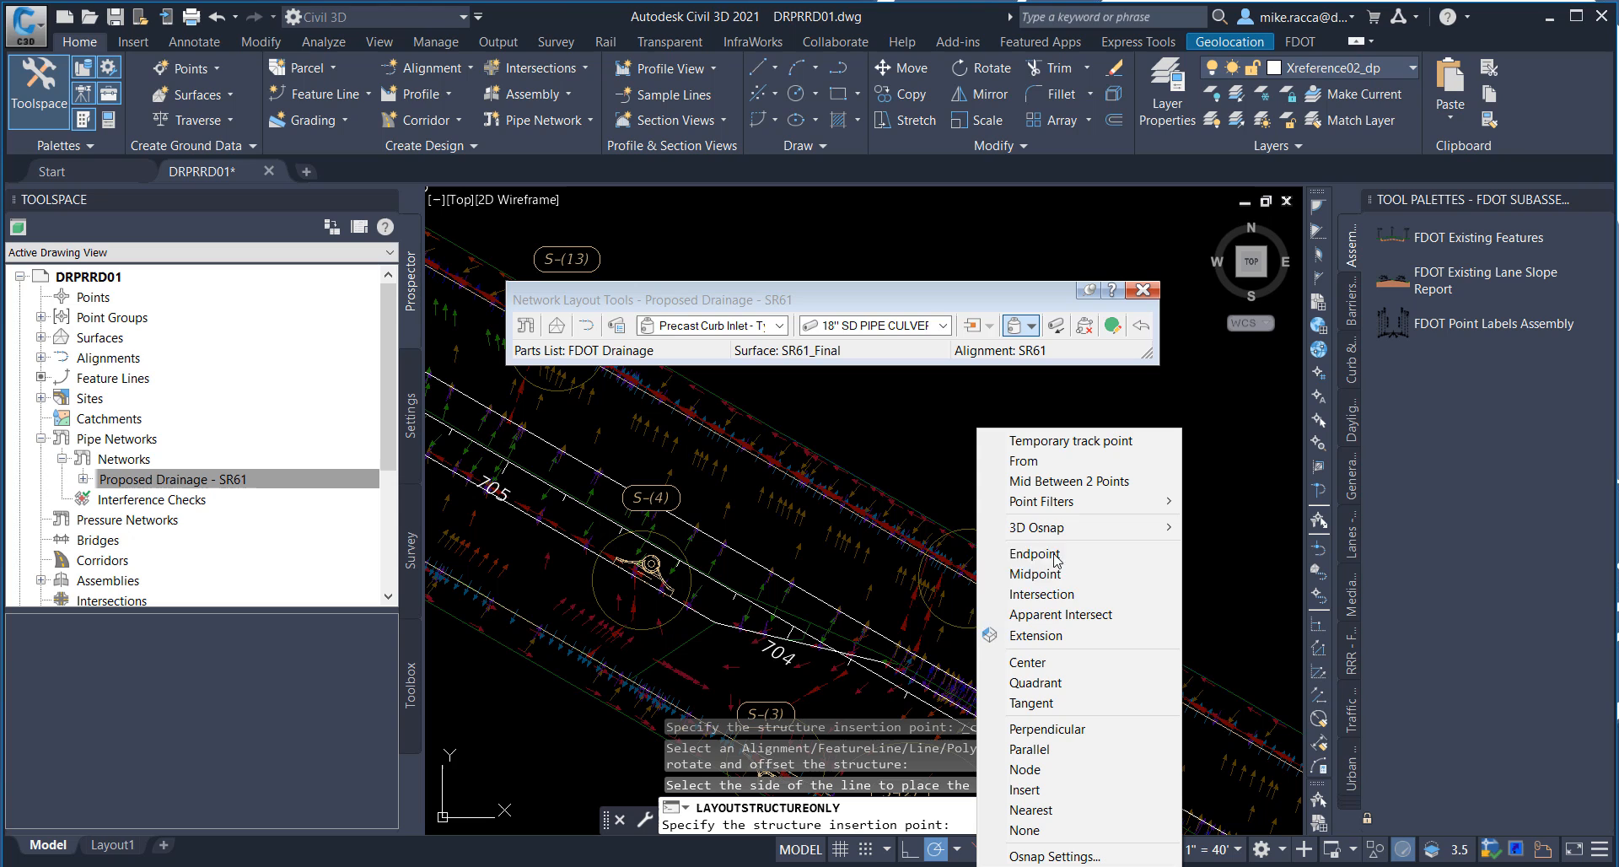
{"action": "left_click", "coordinate": [1035, 662]}
{"action": "left_click", "coordinate": [1025, 577]}
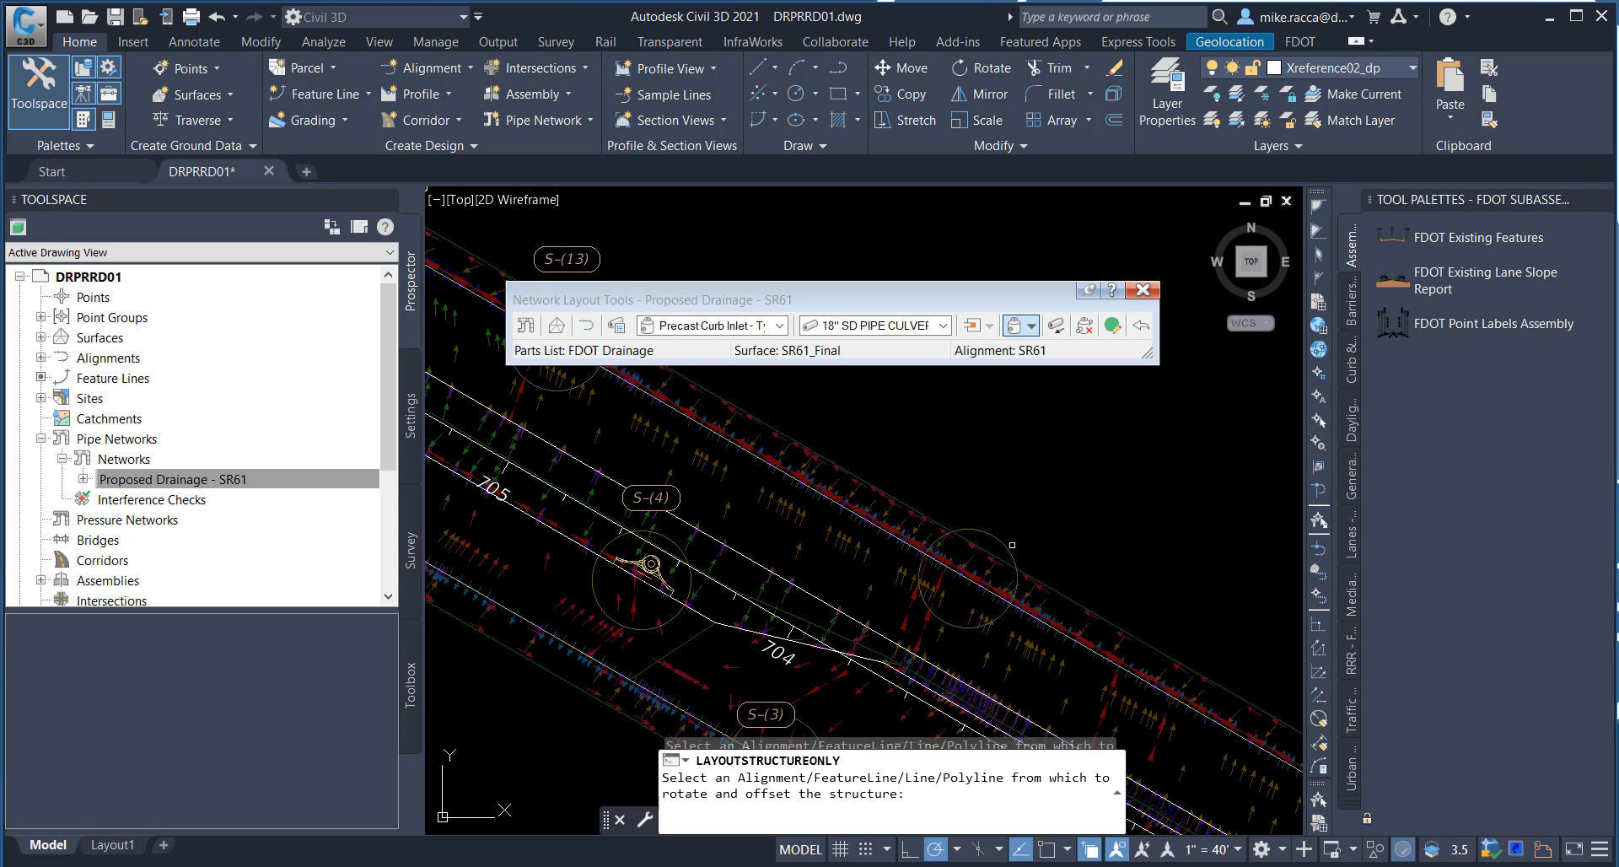
{"action": "left_click", "coordinate": [1049, 643]}
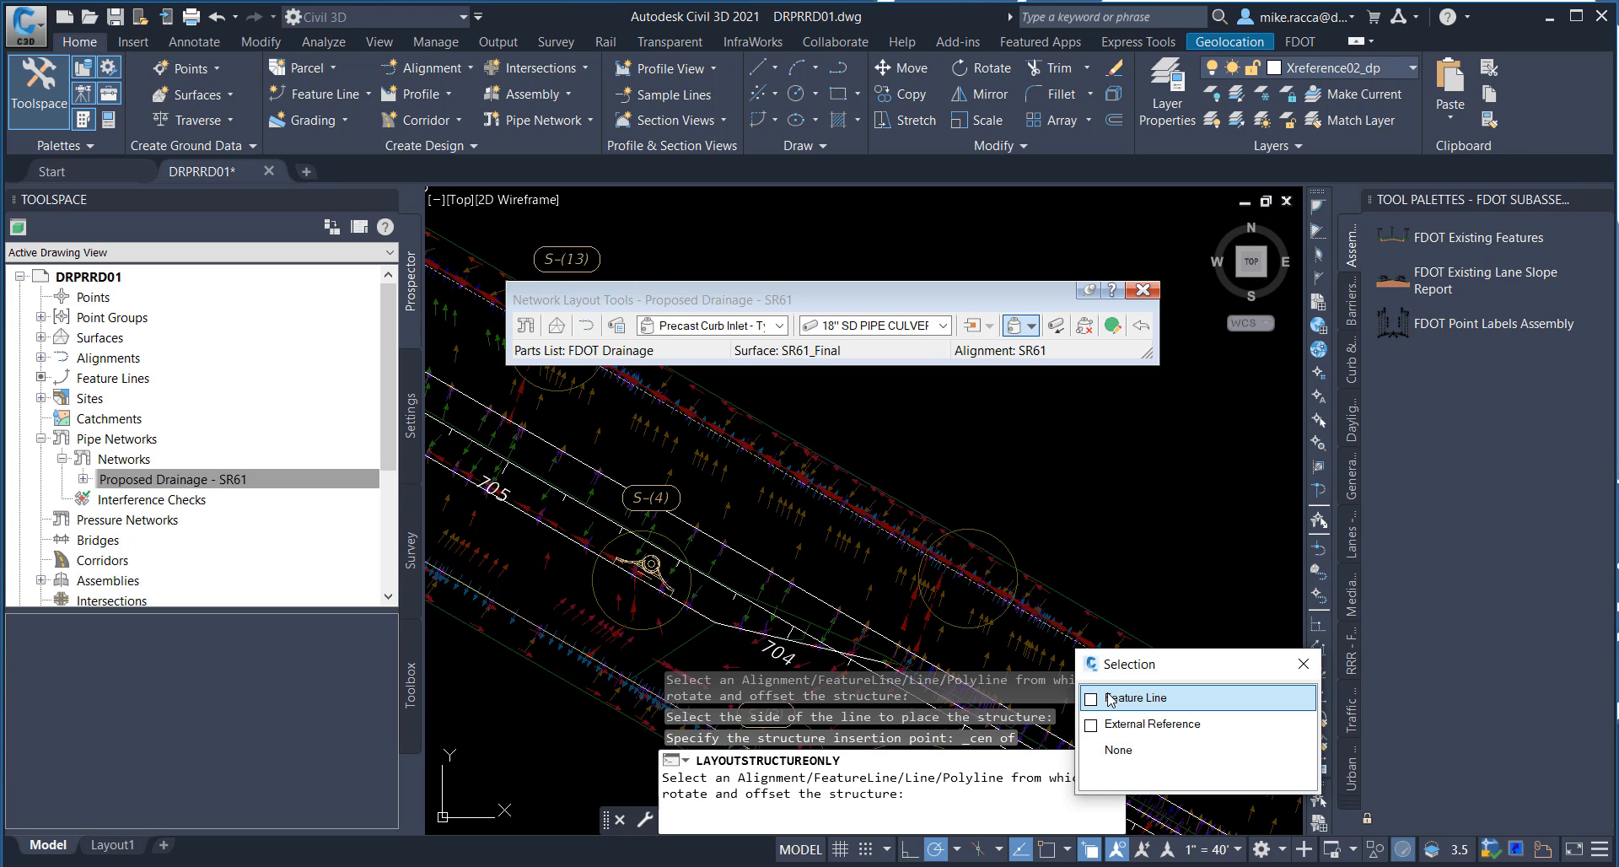
{"action": "left_click", "coordinate": [1135, 698]}
{"action": "left_click", "coordinate": [1113, 539]}
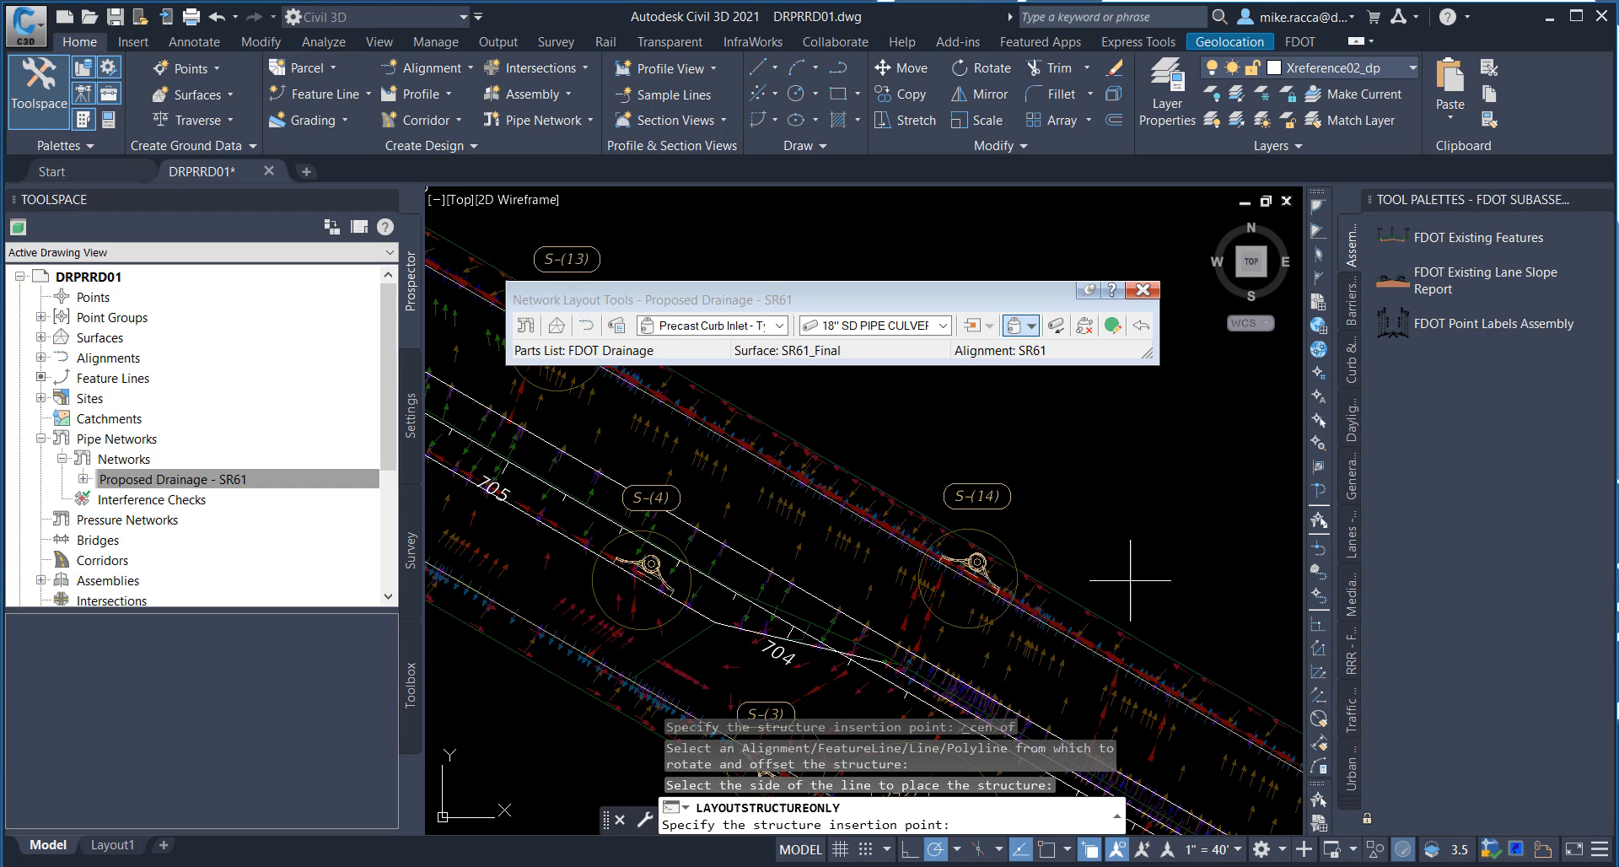
Step: Place a curb inlet at the center of the outer-edge circle between stations 702 and 703, on the northeast side of the outer feature line
{"action": "middle_click_drag", "start_coordinate": [1110, 590], "coordinate": [835, 423]}
{"action": "middle_click_drag", "start_coordinate": [1018, 541], "coordinate": [891, 481]}
{"action": "right_click", "coordinate": [991, 447], "text": "shift"}
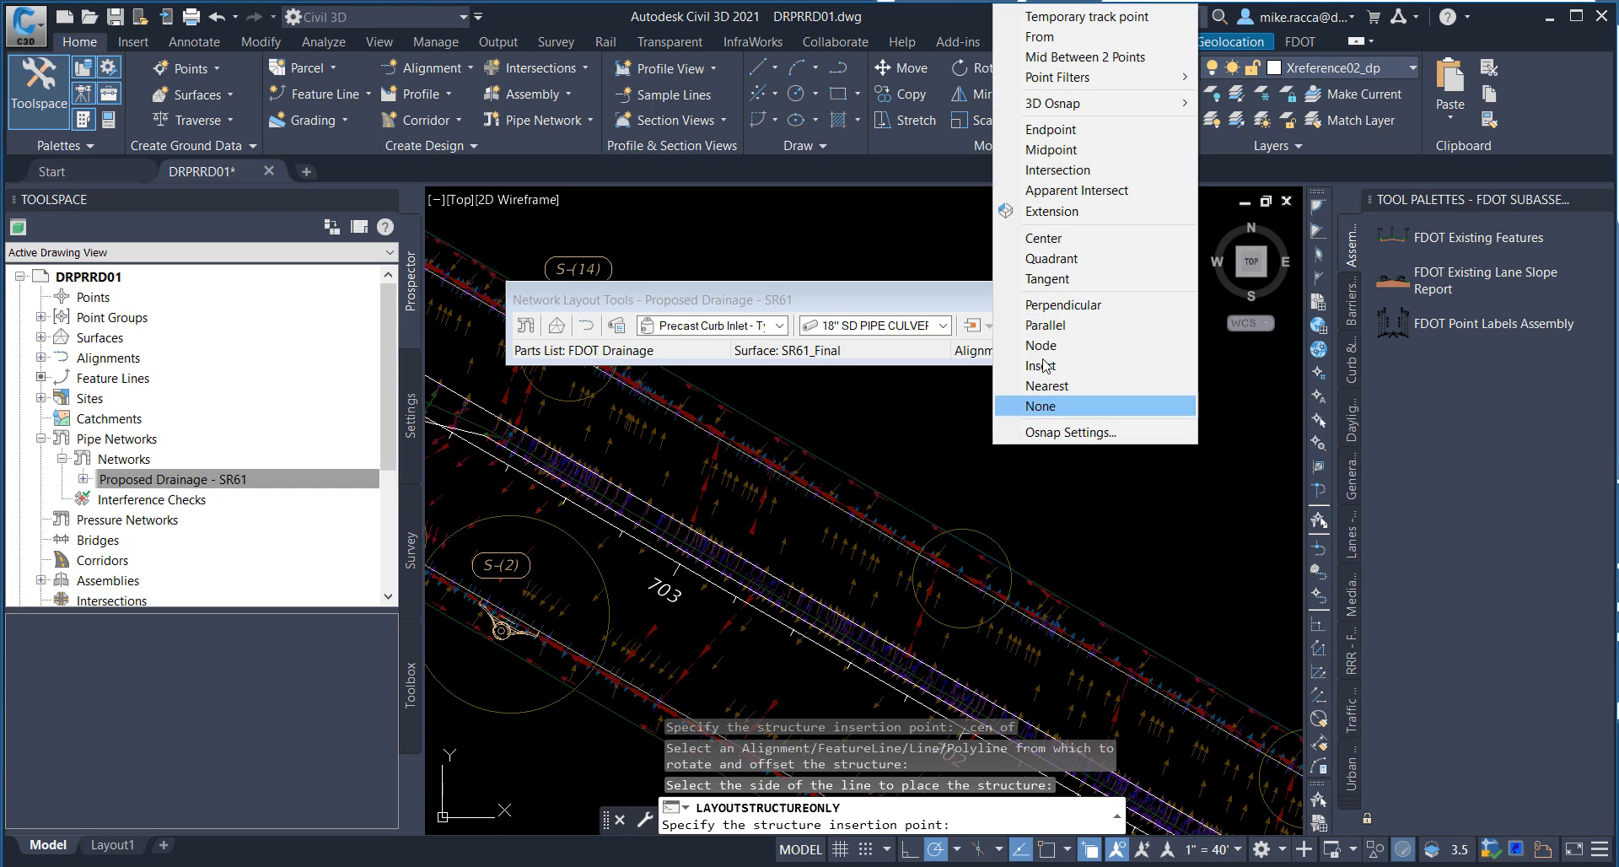
{"action": "left_click", "coordinate": [1046, 252]}
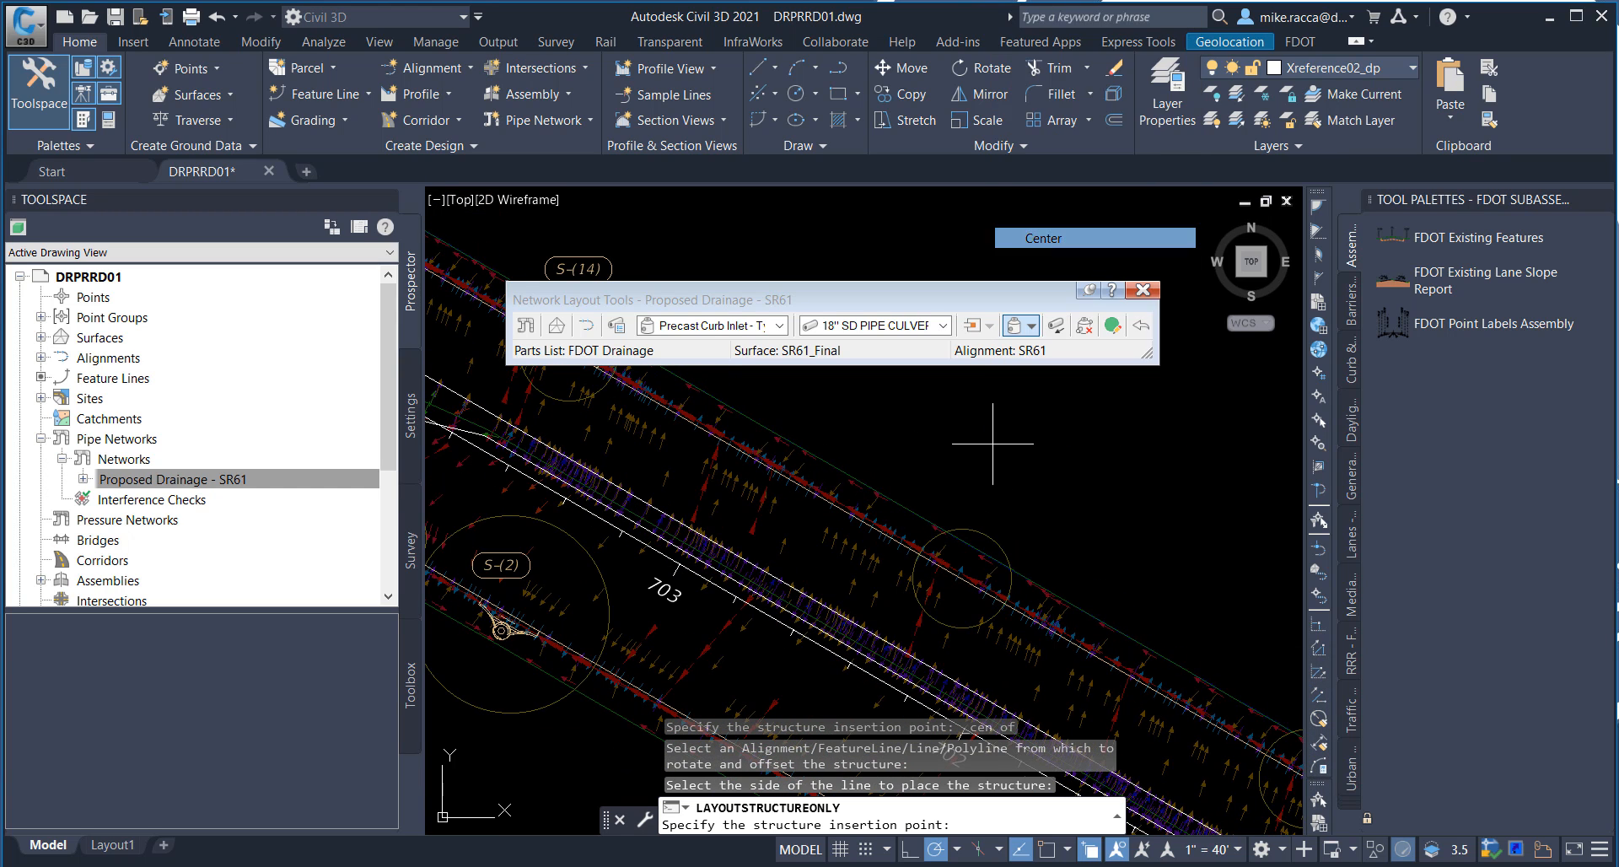
{"action": "left_click", "coordinate": [963, 578]}
{"action": "left_click", "coordinate": [1041, 609]}
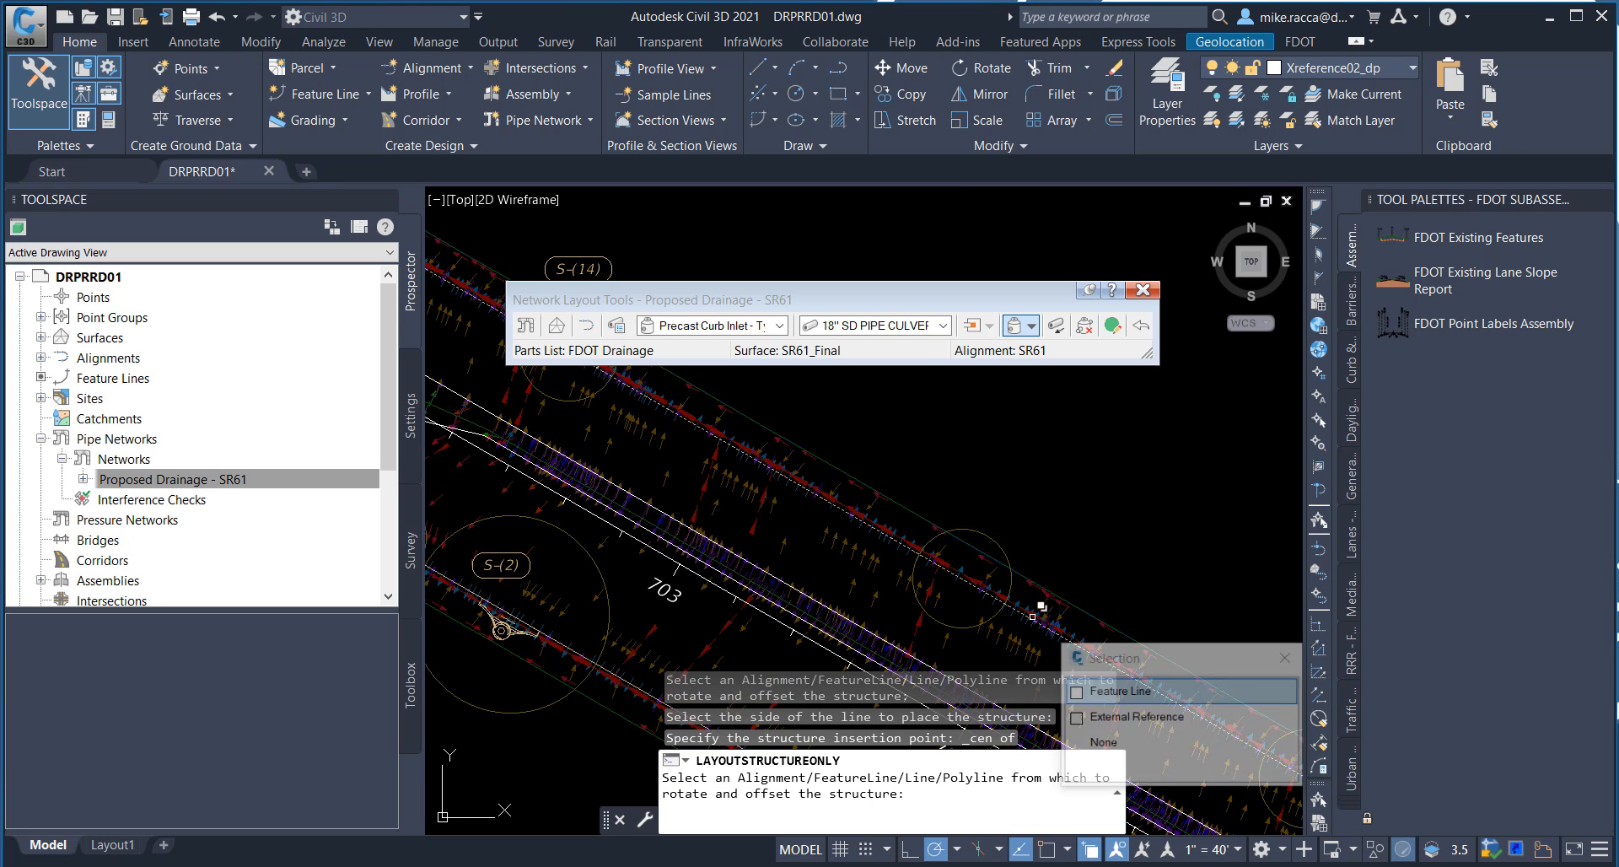
{"action": "left_click", "coordinate": [1091, 693]}
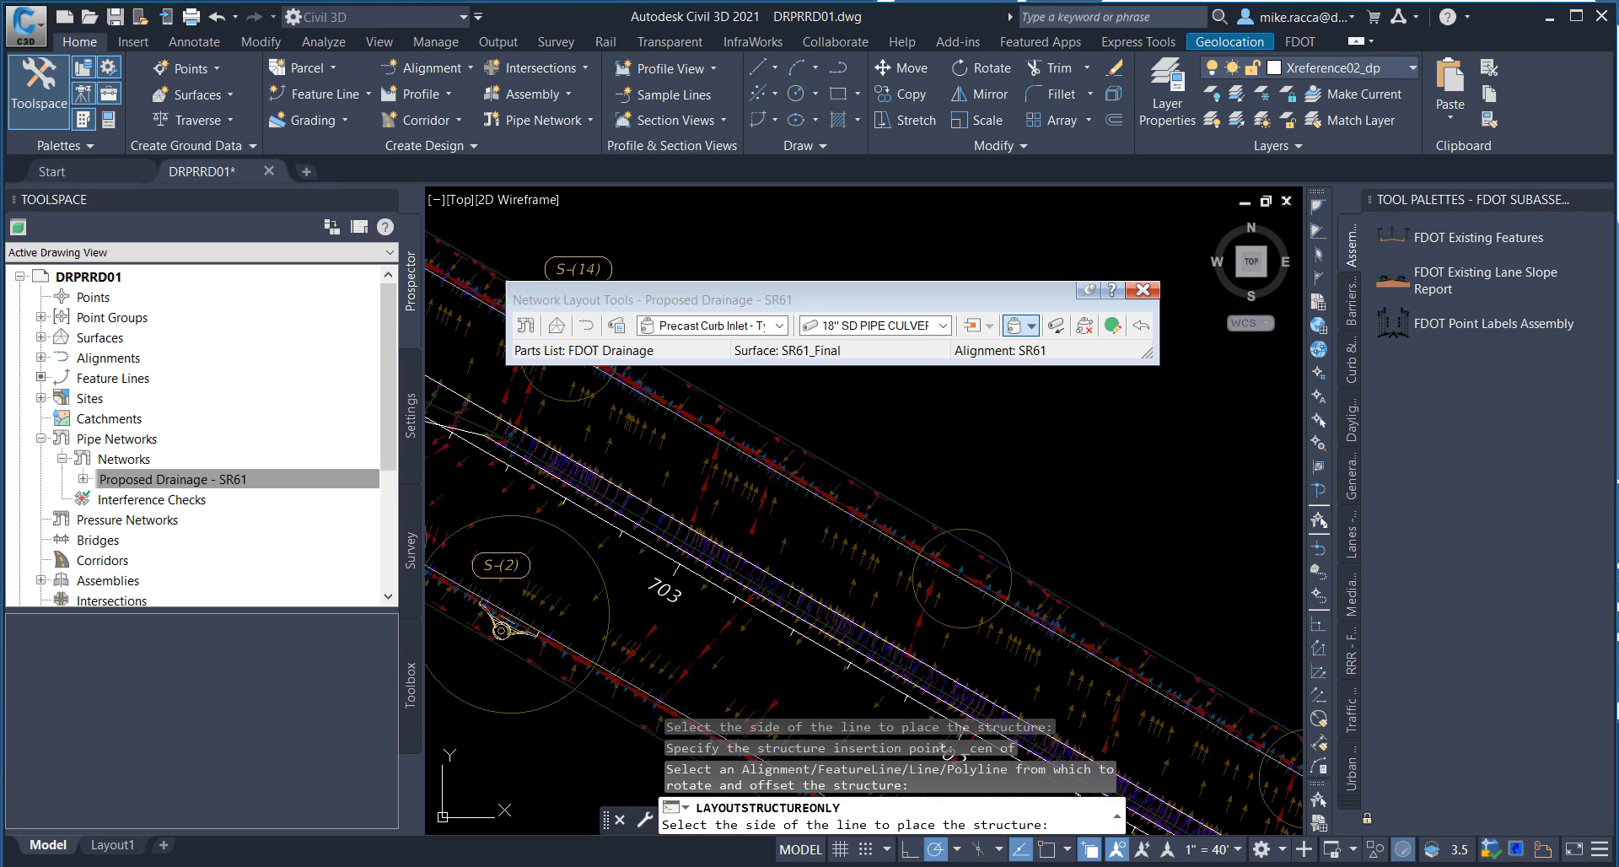
{"action": "left_click", "coordinate": [1107, 542]}
Step: Place a curb inlet at the center of the outer-edge circle opposite station 701, on the northeast side of the outer feature line
{"action": "middle_click_drag", "start_coordinate": [1122, 576], "coordinate": [897, 433]}
{"action": "middle_click_drag", "start_coordinate": [1039, 524], "coordinate": [924, 456]}
{"action": "right_click", "coordinate": [991, 437], "text": "shift"}
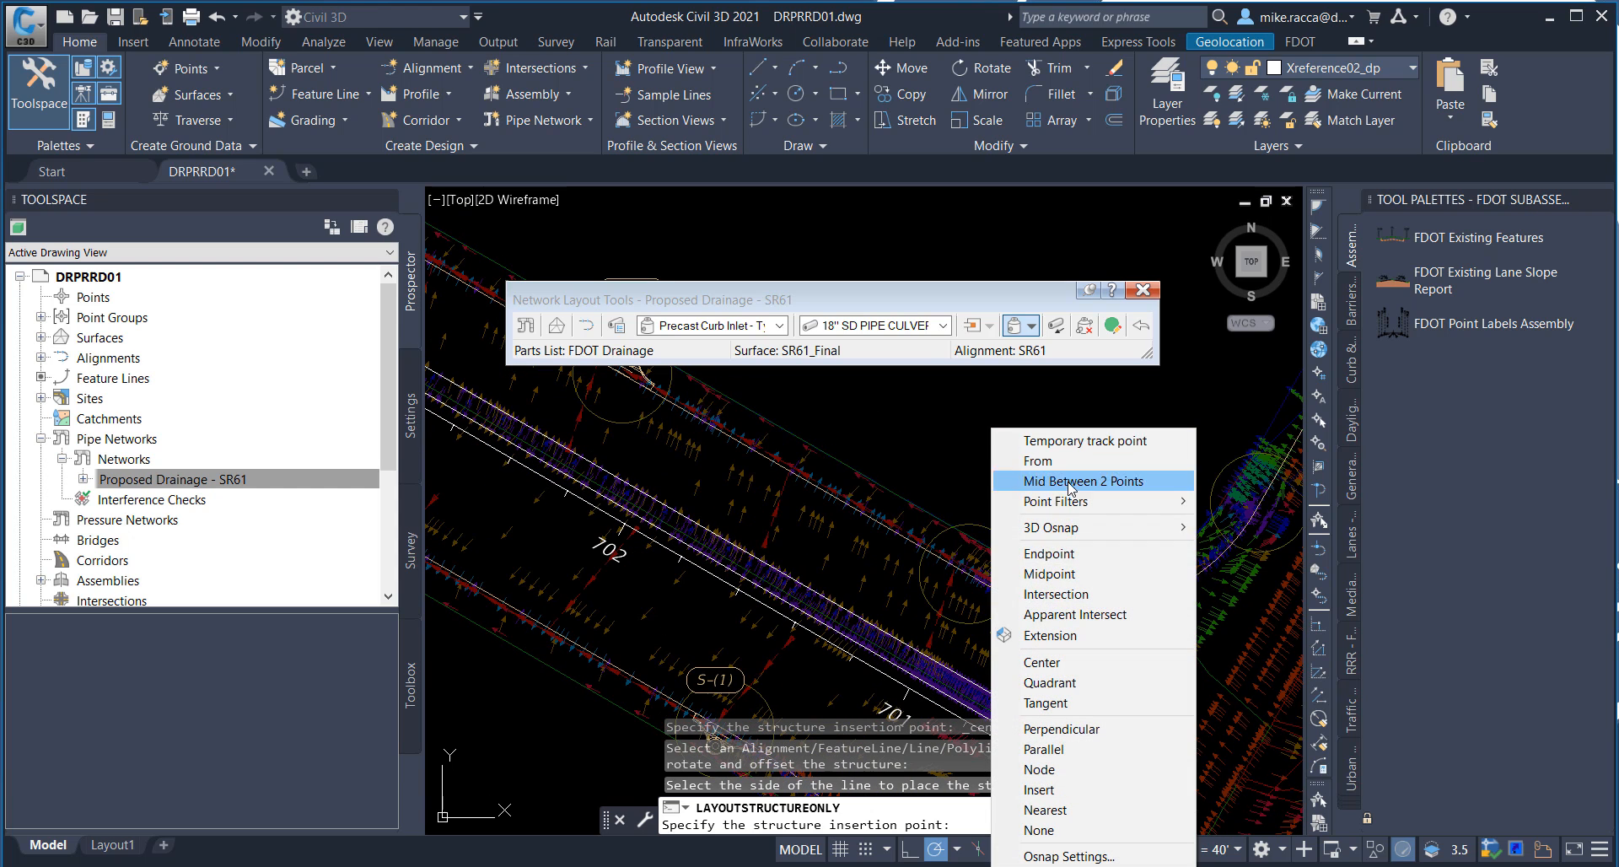
{"action": "left_click", "coordinate": [1061, 663]}
{"action": "left_click", "coordinate": [1004, 537]}
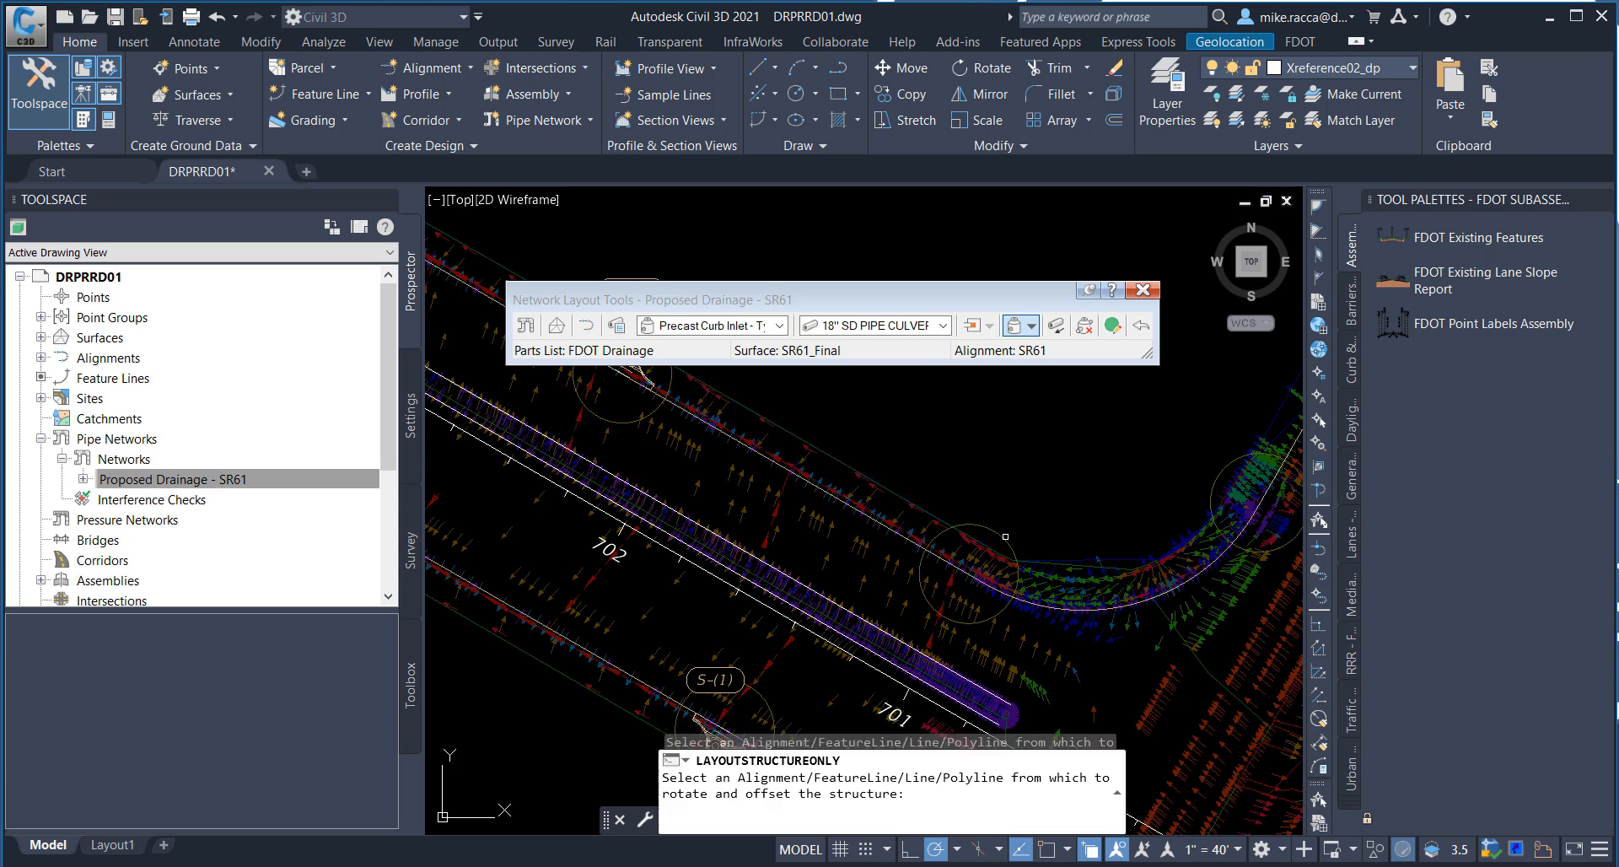
{"action": "left_click", "coordinate": [998, 579]}
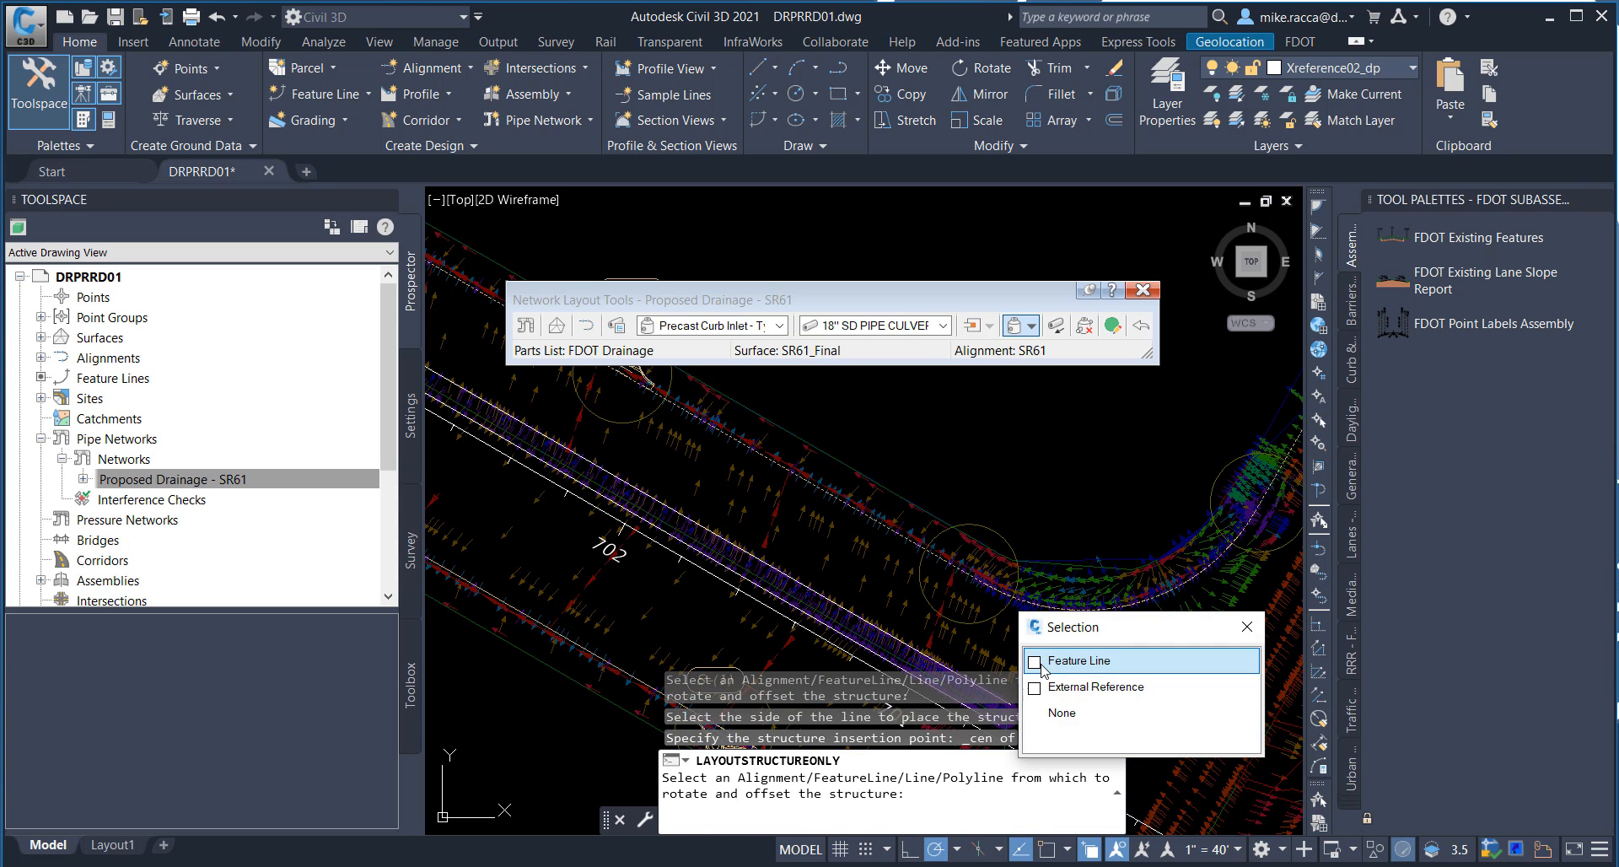
{"action": "left_click", "coordinate": [1044, 662]}
{"action": "left_click", "coordinate": [1042, 503]}
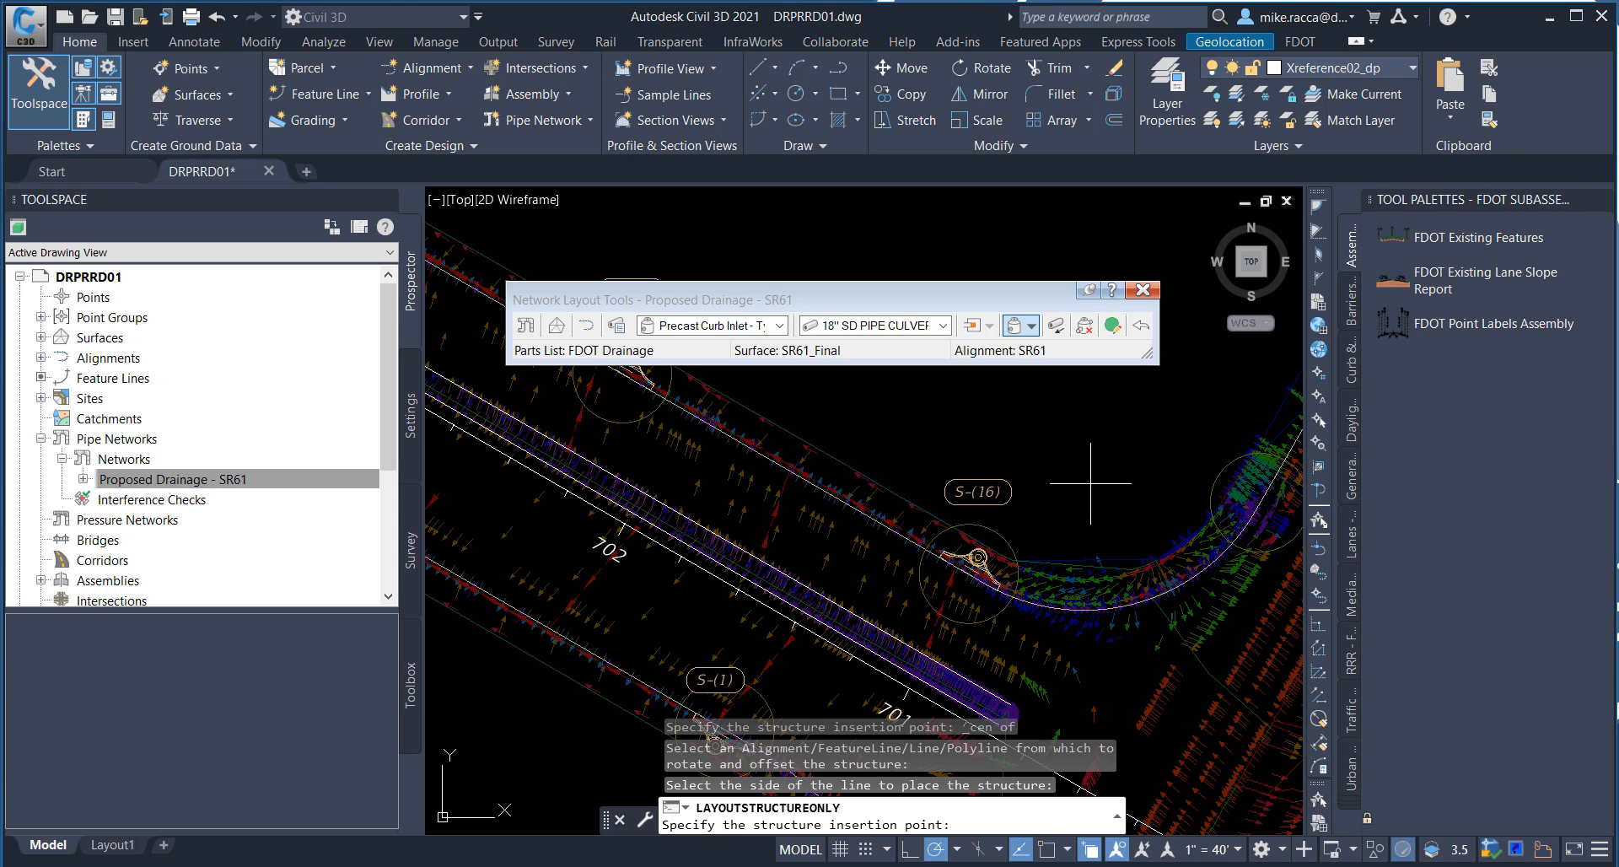
Step: Place a curb inlet at the center of the circle at the curb return's northeast end, on the feature line's northwest side, and finish placing structures
{"action": "middle_click_drag", "start_coordinate": [1093, 483], "coordinate": [869, 457]}
{"action": "right_click", "coordinate": [876, 447], "text": "shift"}
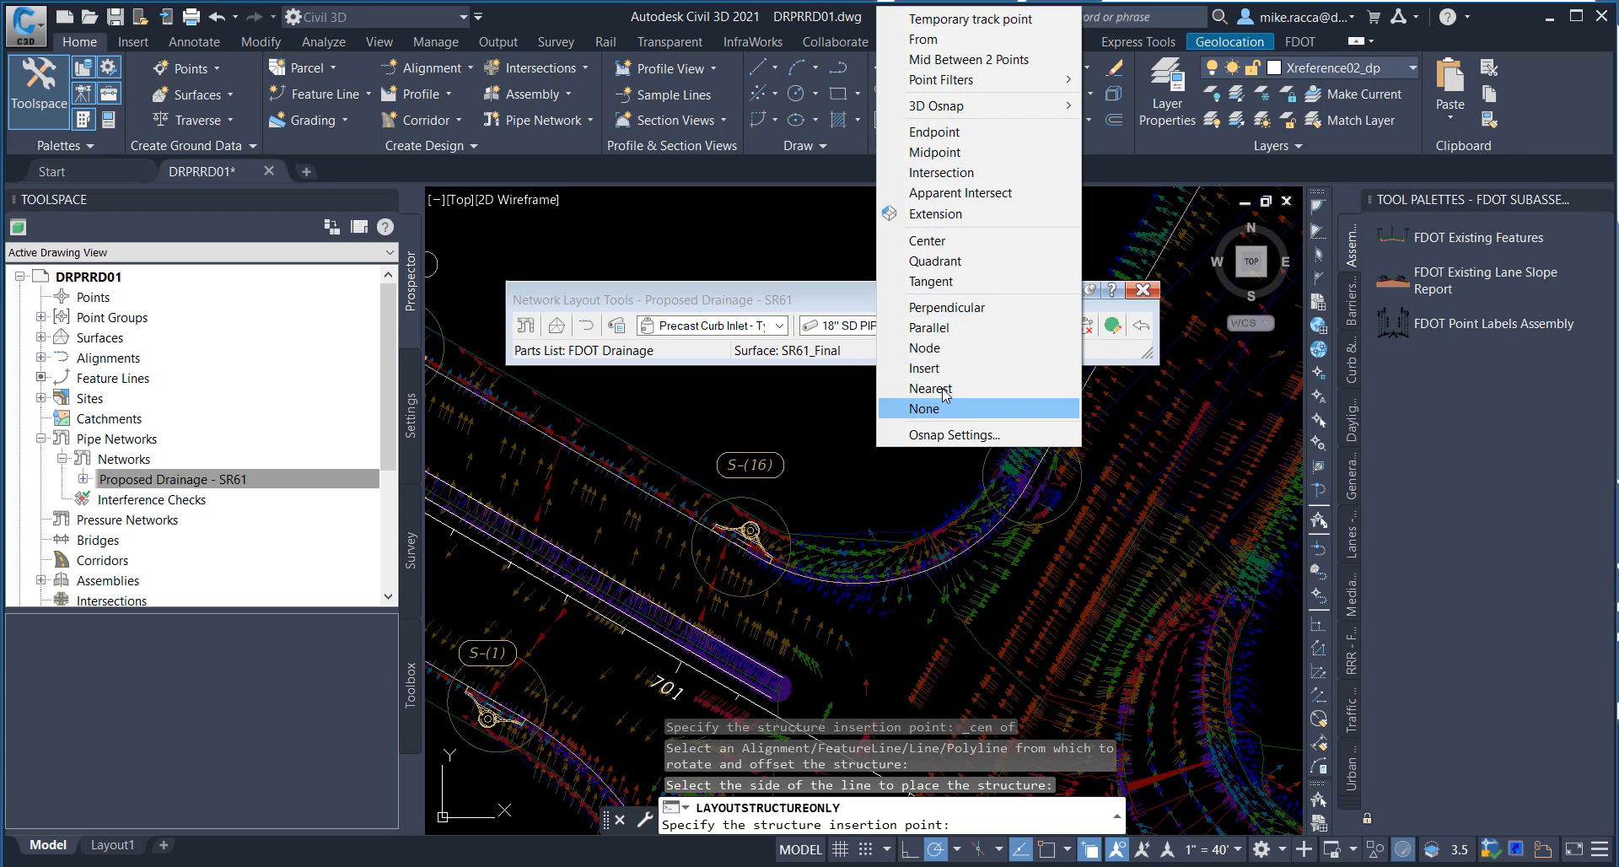
{"action": "left_click", "coordinate": [938, 242]}
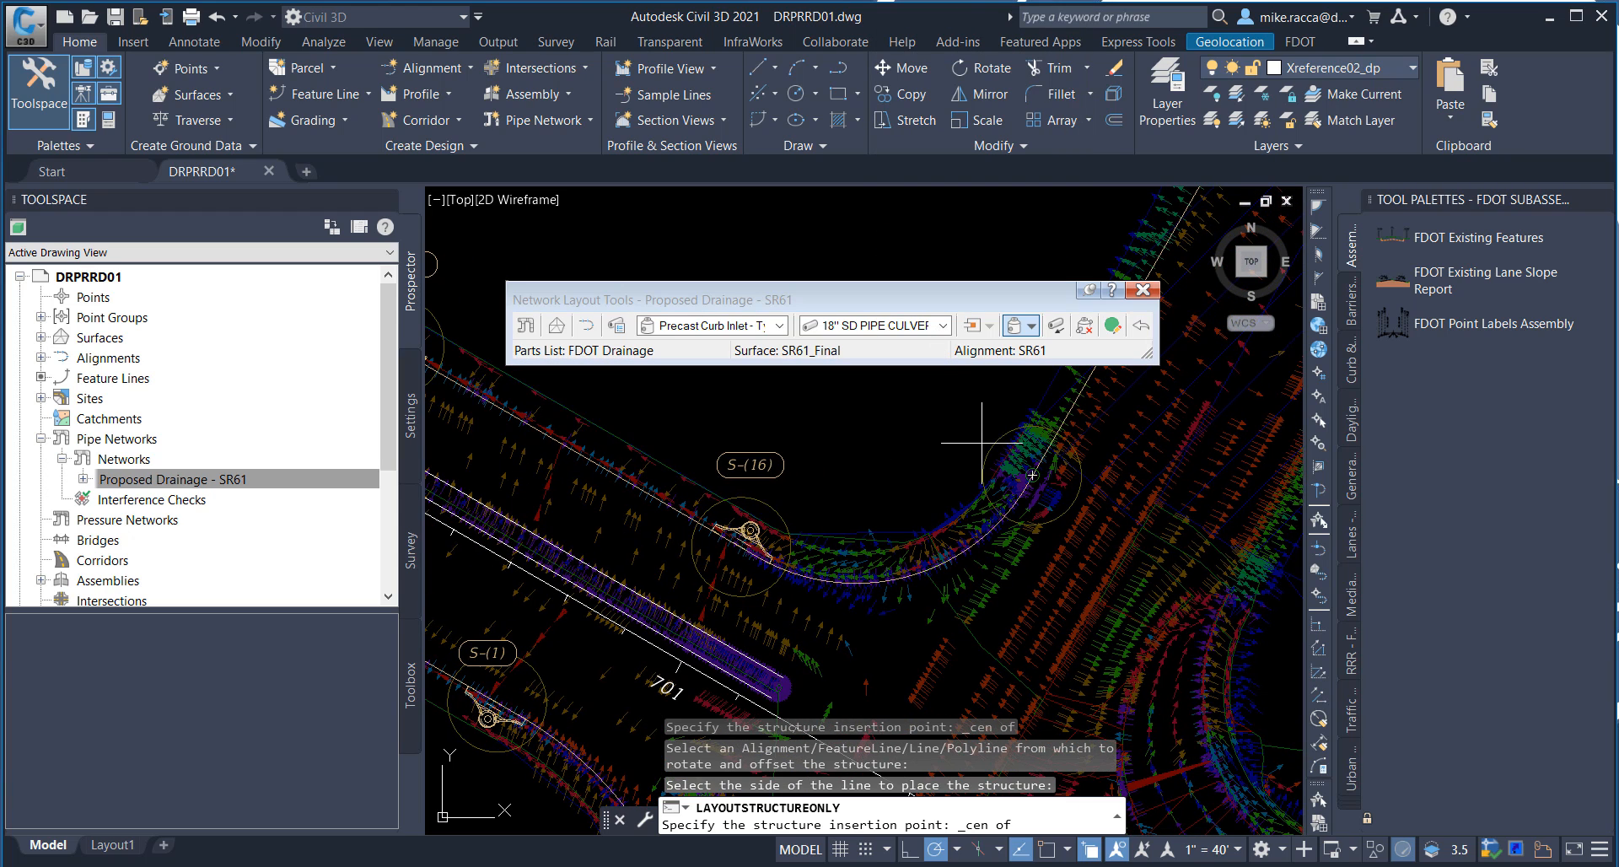
{"action": "left_click", "coordinate": [1027, 442]}
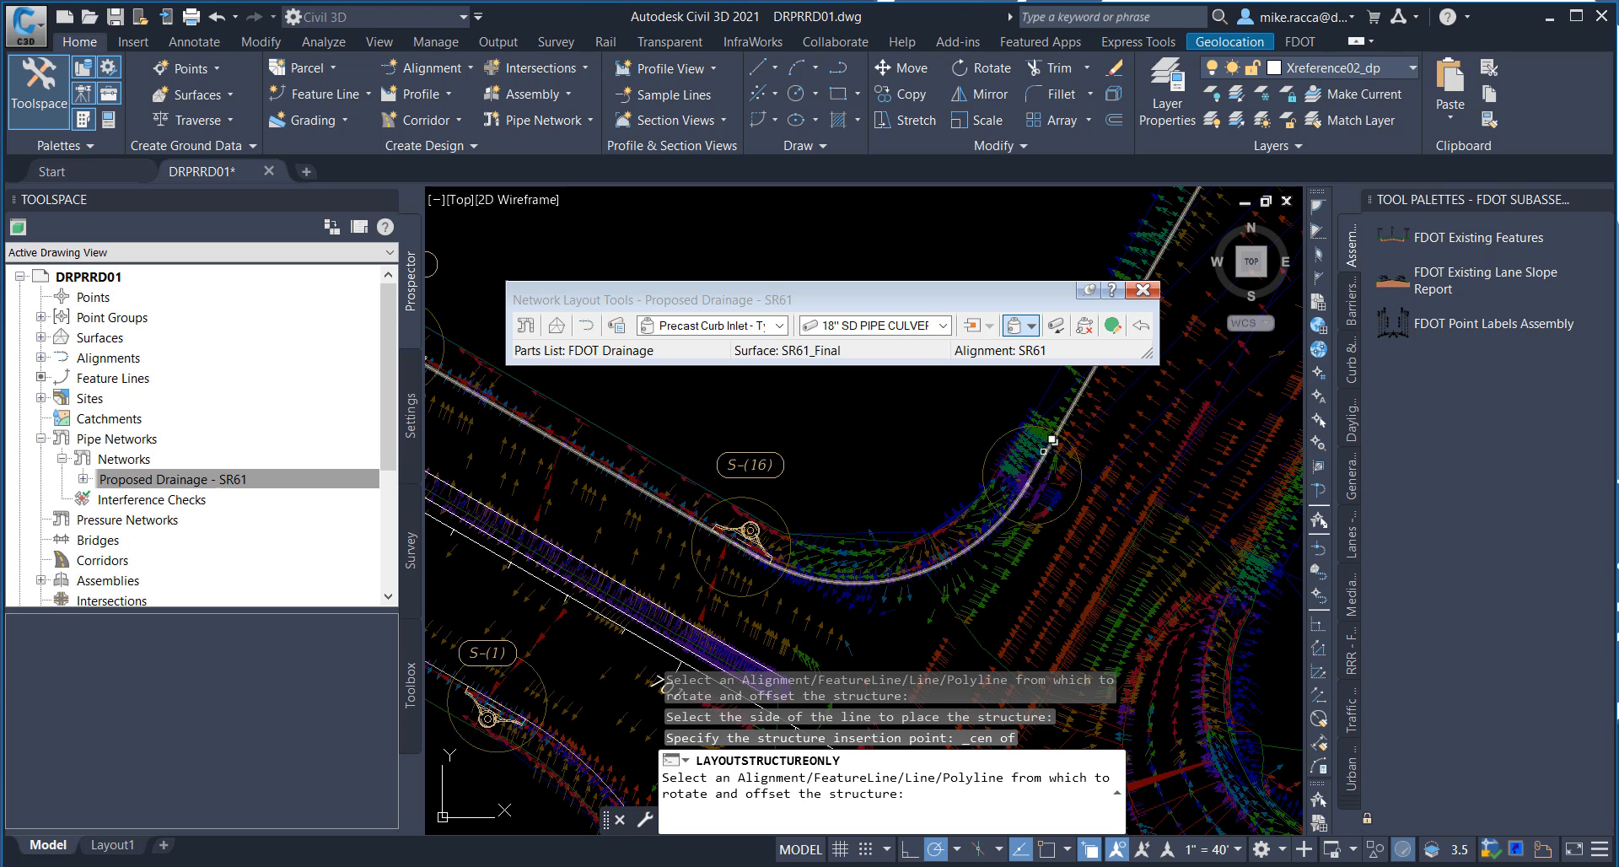
{"action": "left_click", "coordinate": [1042, 450]}
{"action": "left_click", "coordinate": [1126, 490]}
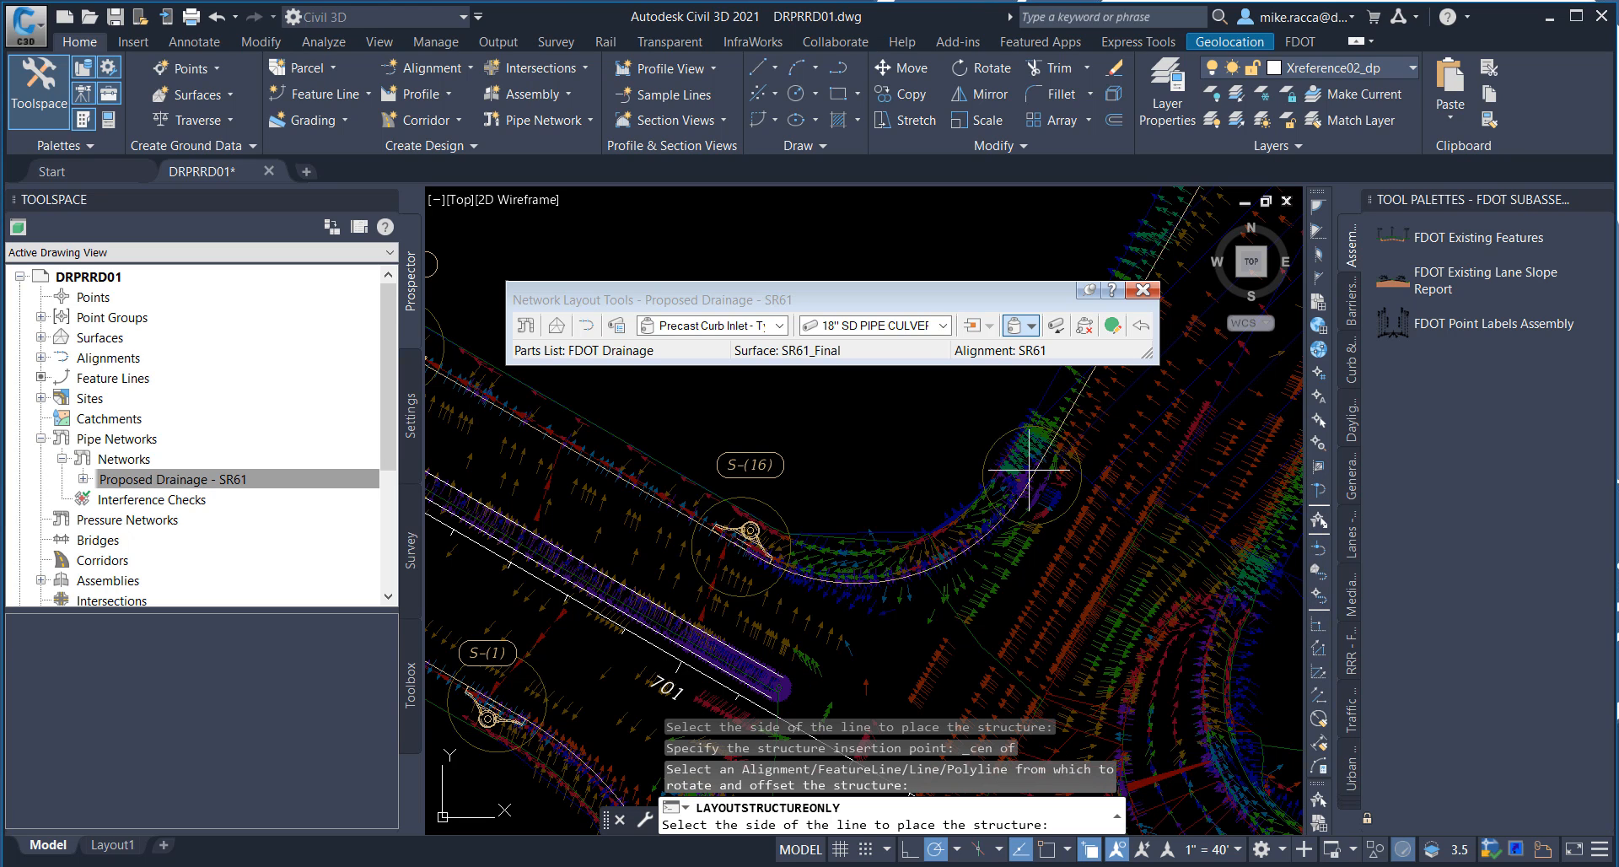
{"action": "left_click", "coordinate": [921, 433]}
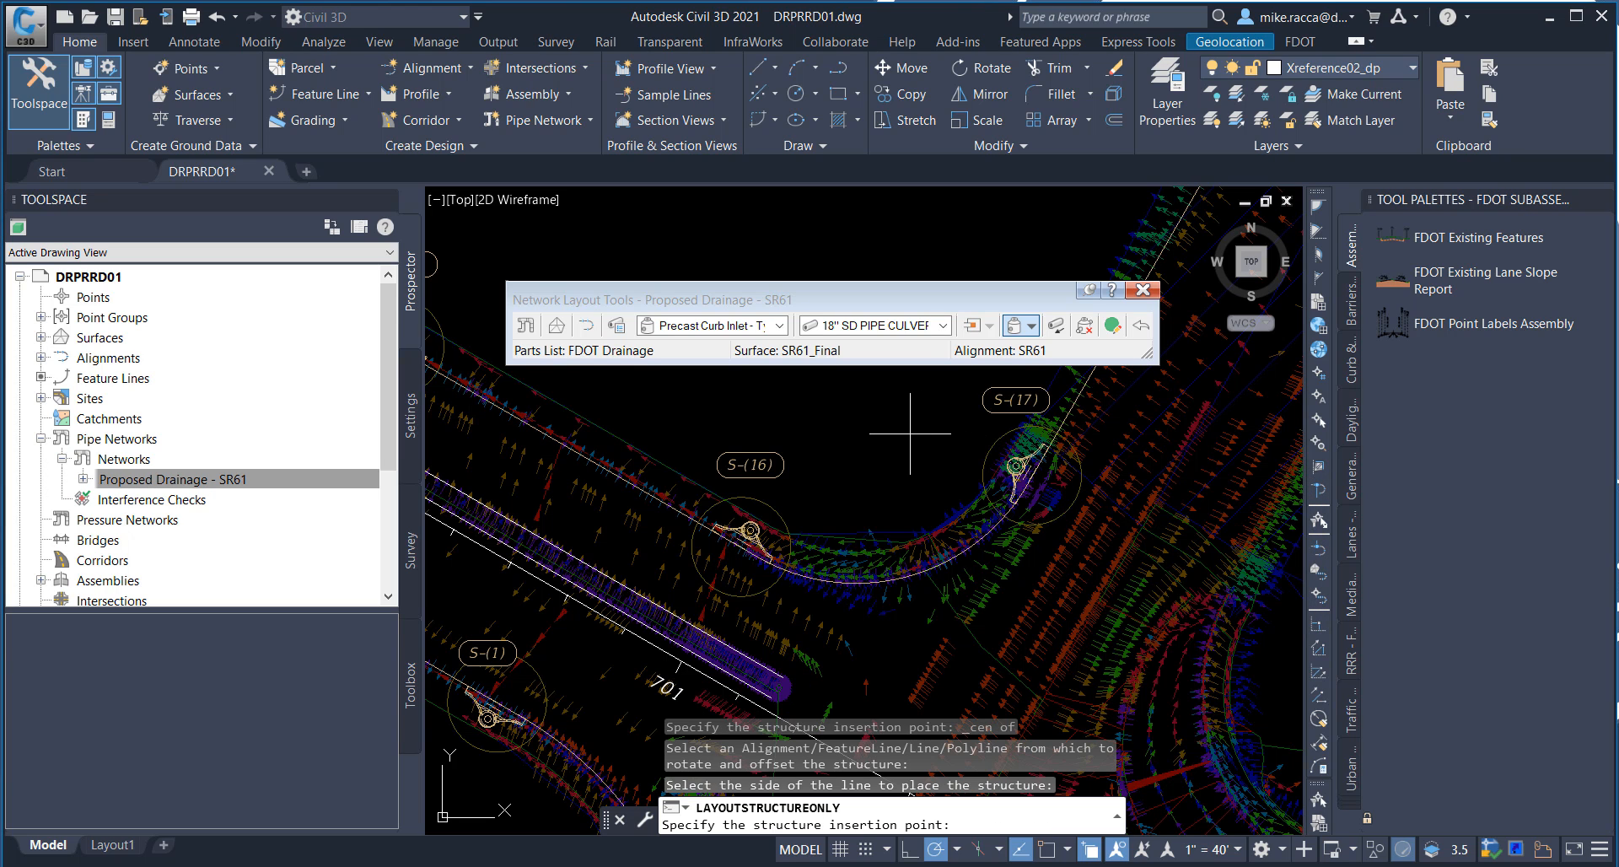
{"action": "scroll", "coordinate": [910, 434], "scroll_direction": "down", "scroll_amount": 3}
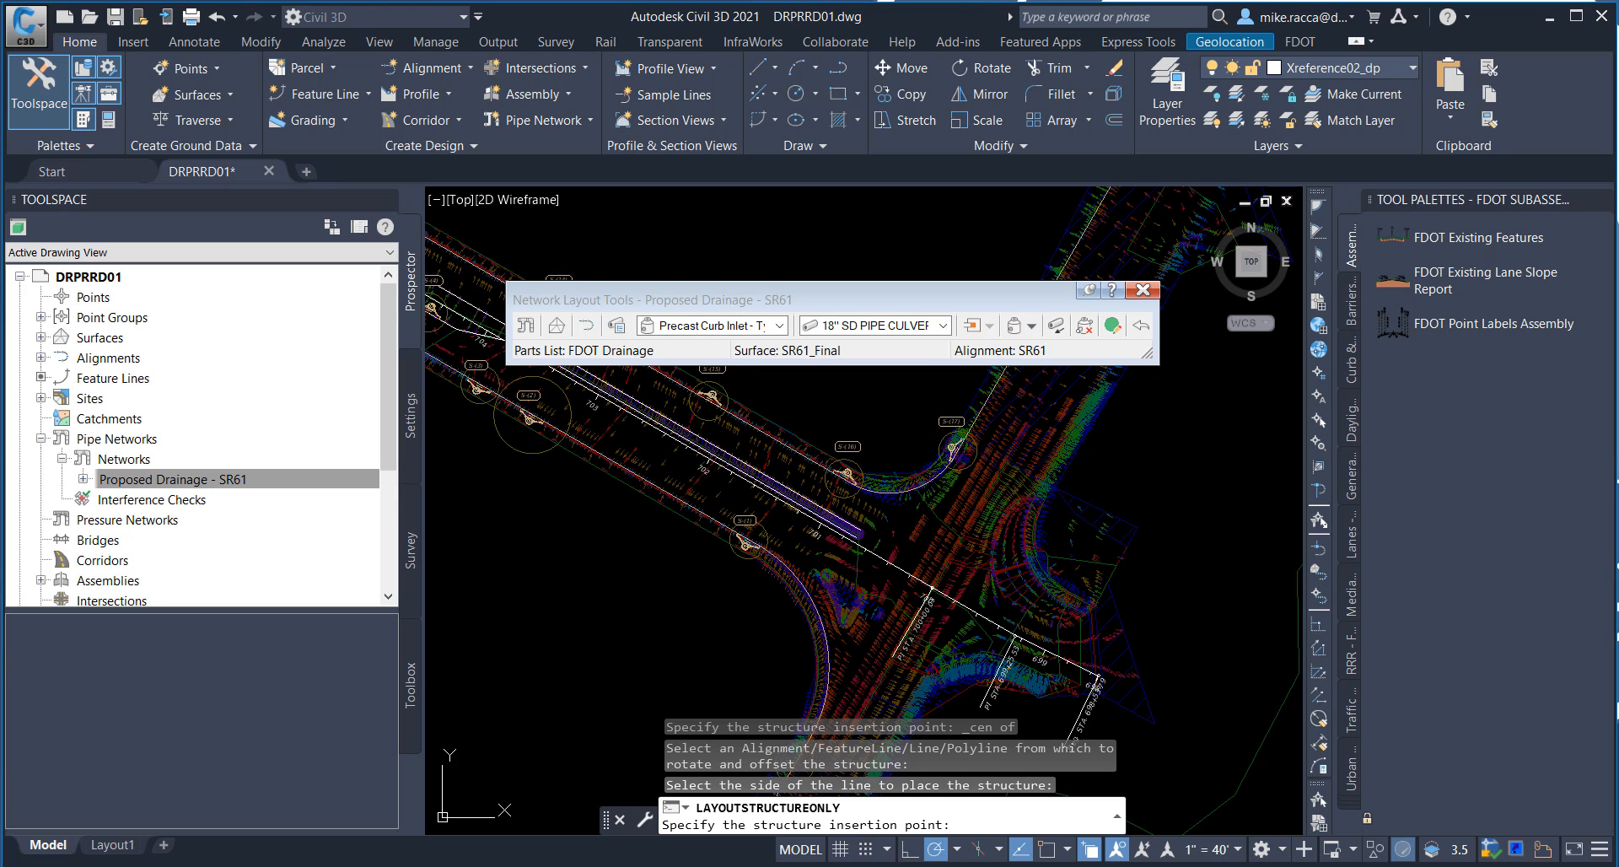
{"action": "key", "text": "Return"}
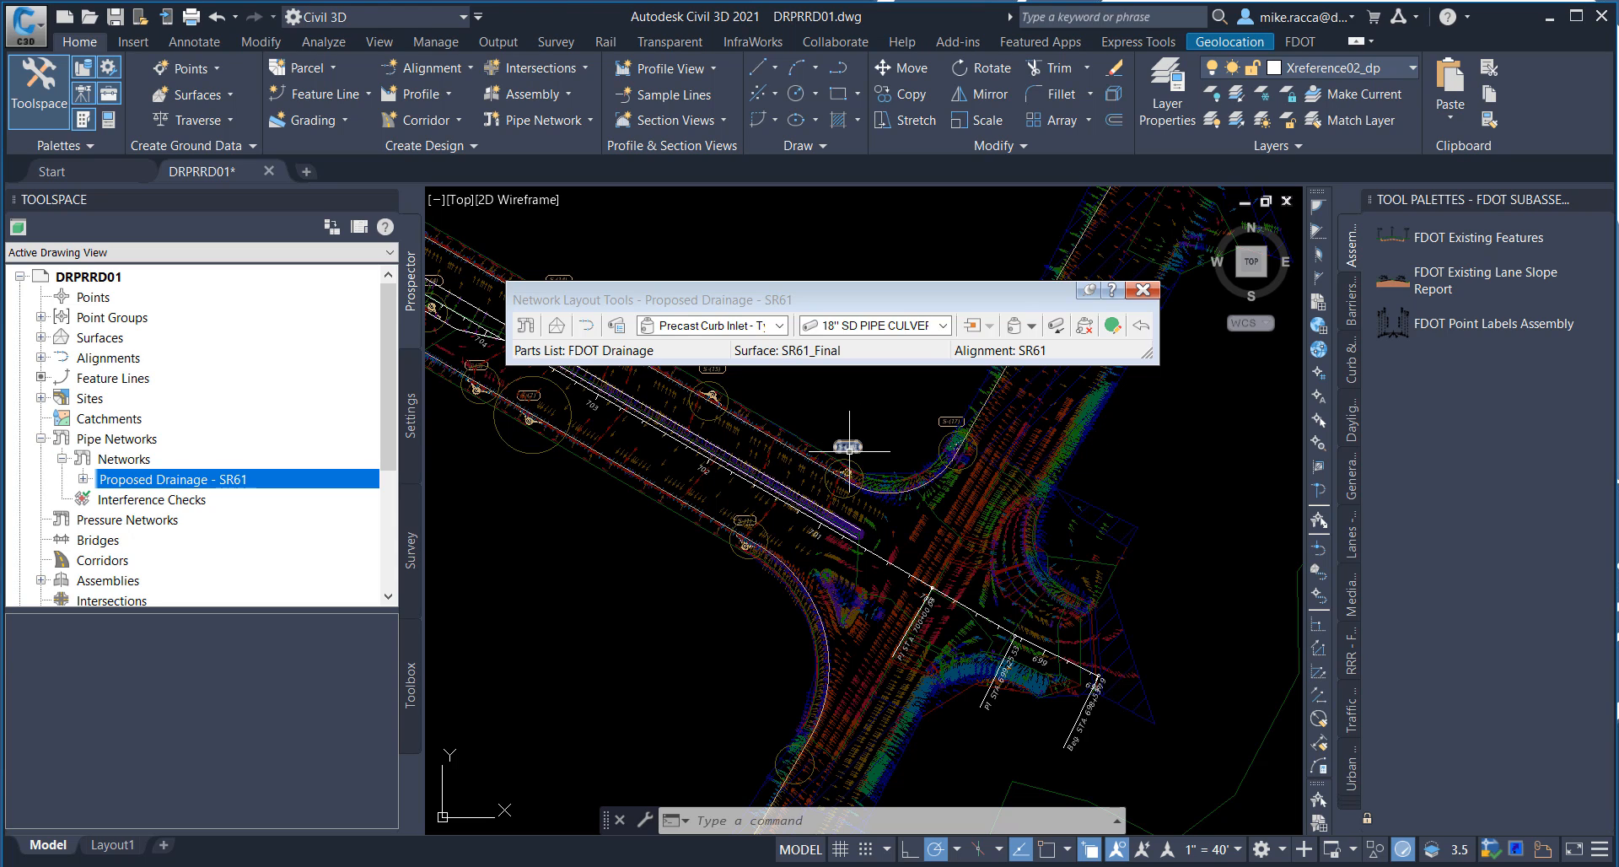
Step: Review the placed inlets along SR61, consult the pipe table in the PowerPoint slide show, and return to the drawing
{"action": "scroll", "coordinate": [849, 450], "scroll_direction": "down", "scroll_amount": 1}
{"action": "scroll", "coordinate": [812, 503], "scroll_direction": "down", "scroll_amount": 1}
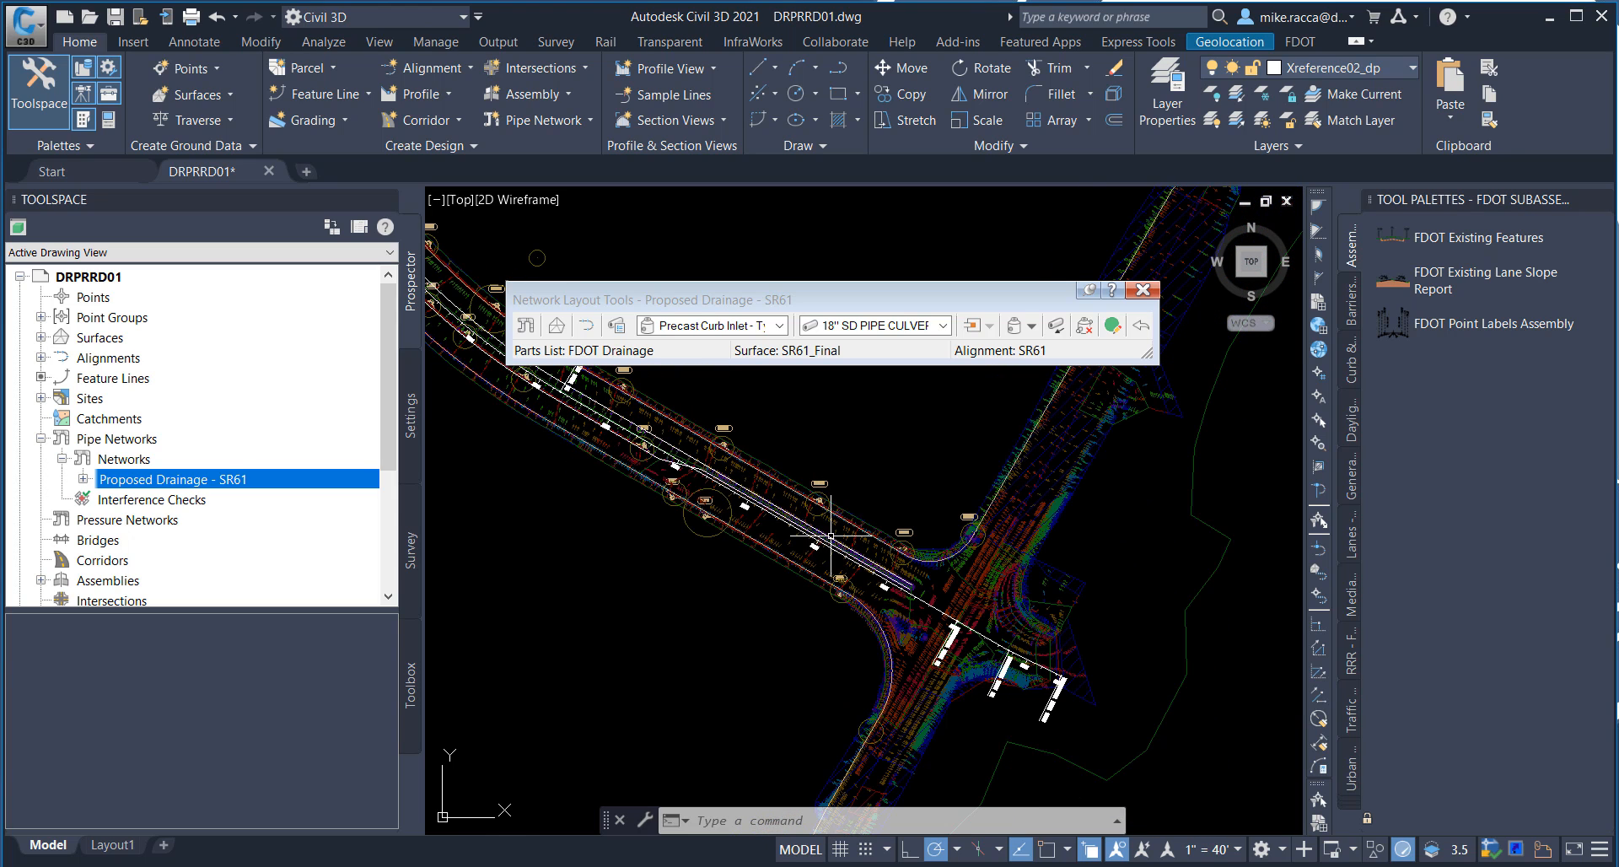
{"action": "middle_click_drag", "start_coordinate": [842, 529], "coordinate": [1004, 638]}
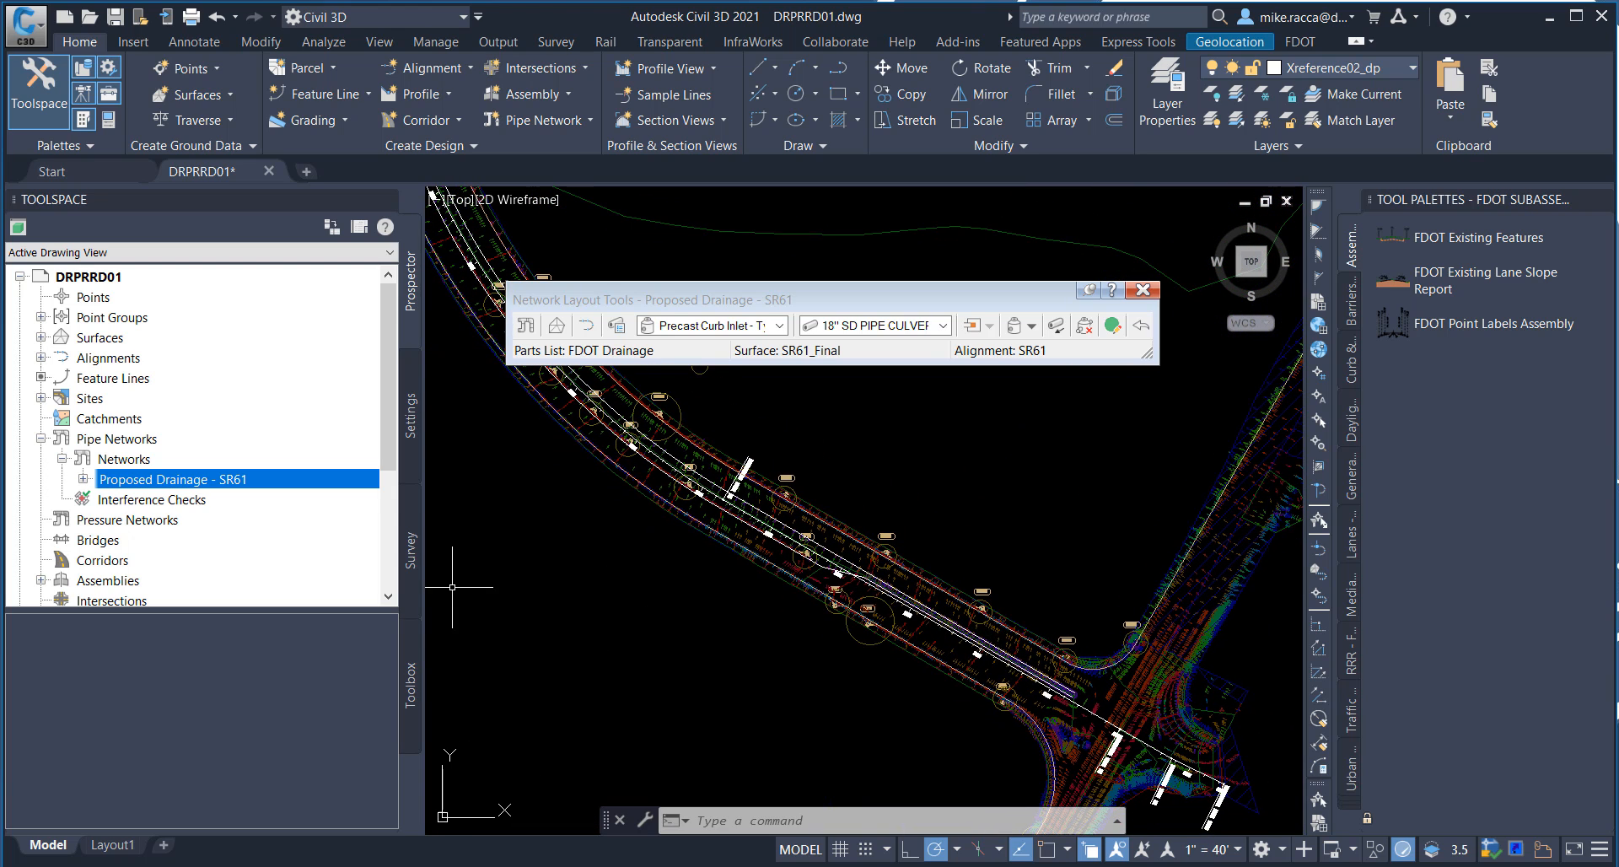
{"action": "key", "text": "alt+Tab"}
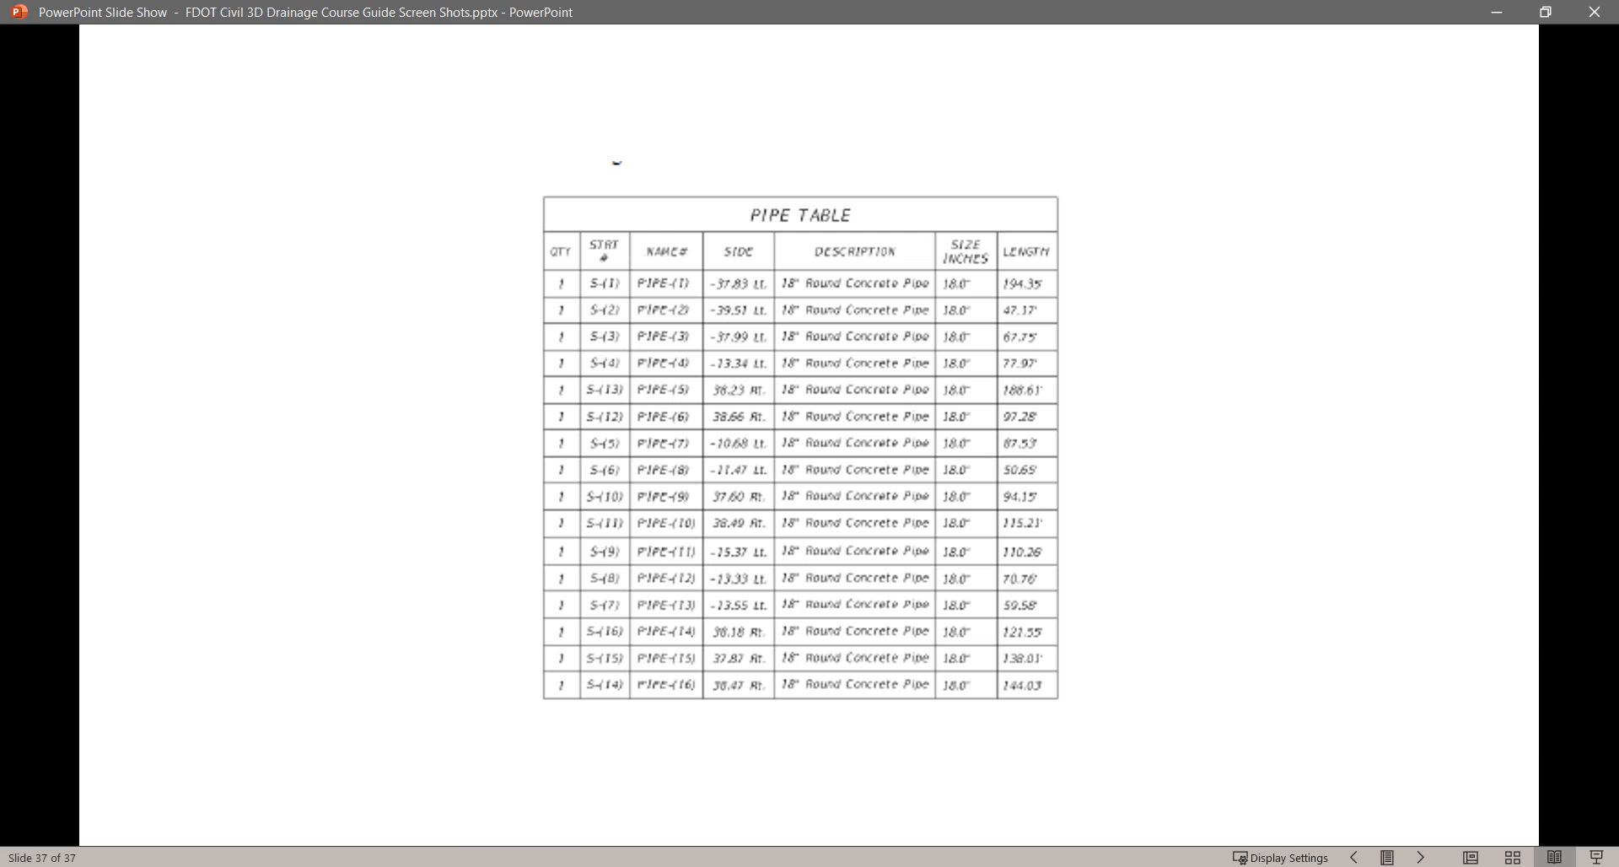
{"action": "key", "text": "alt+Tab"}
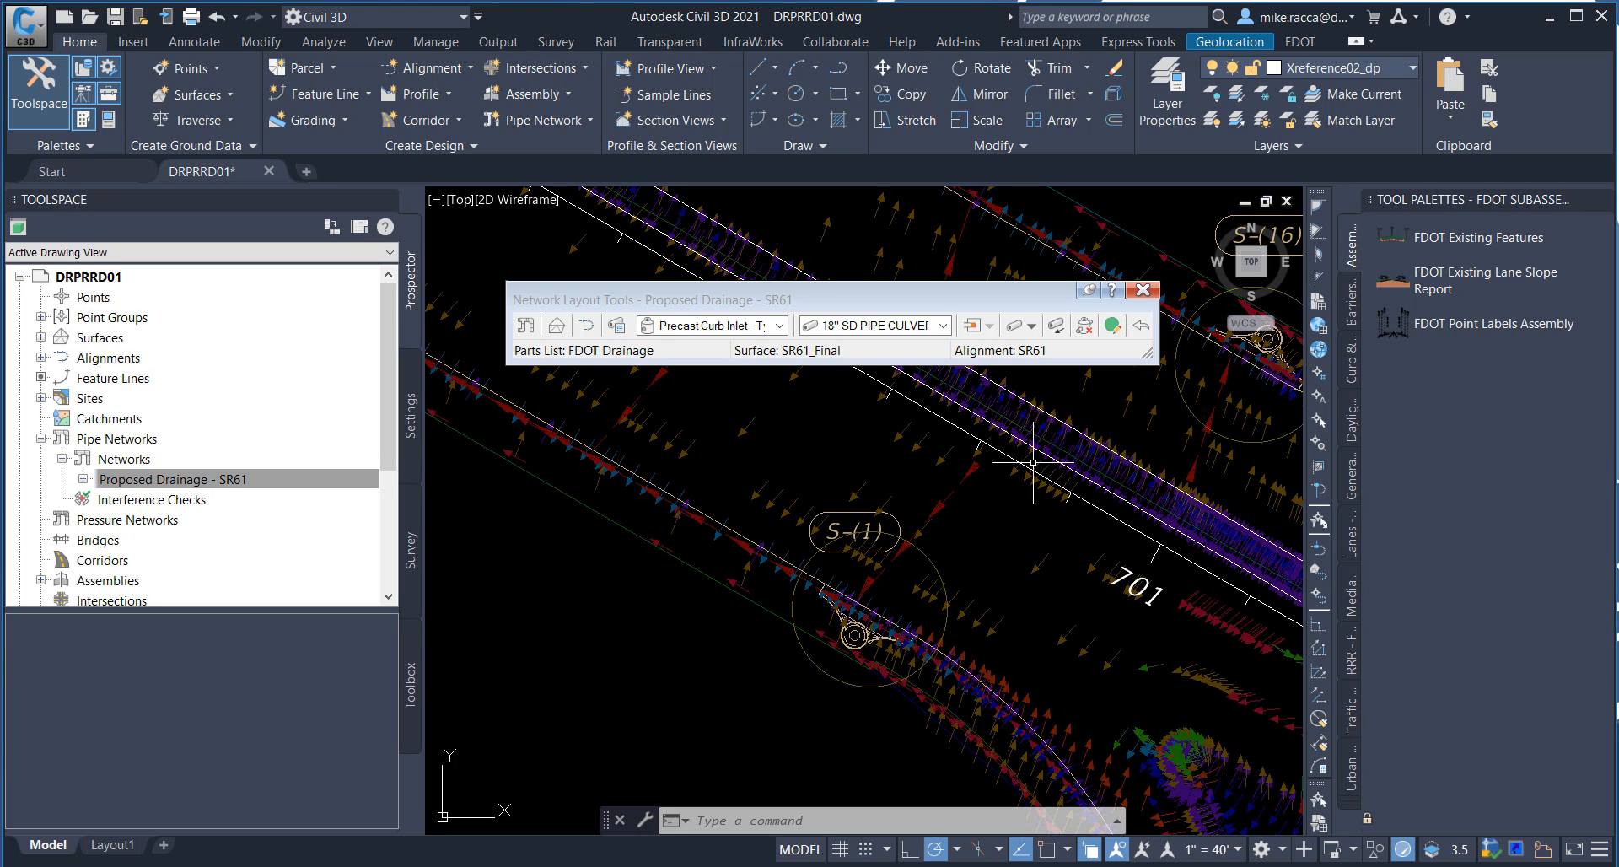
Step: Using Pipes Only layout with running object snaps off, connect inlet S-(1) to inlet S-(2) with the 18" SD pipe
{"action": "mouse_move", "coordinate": [1030, 461]}
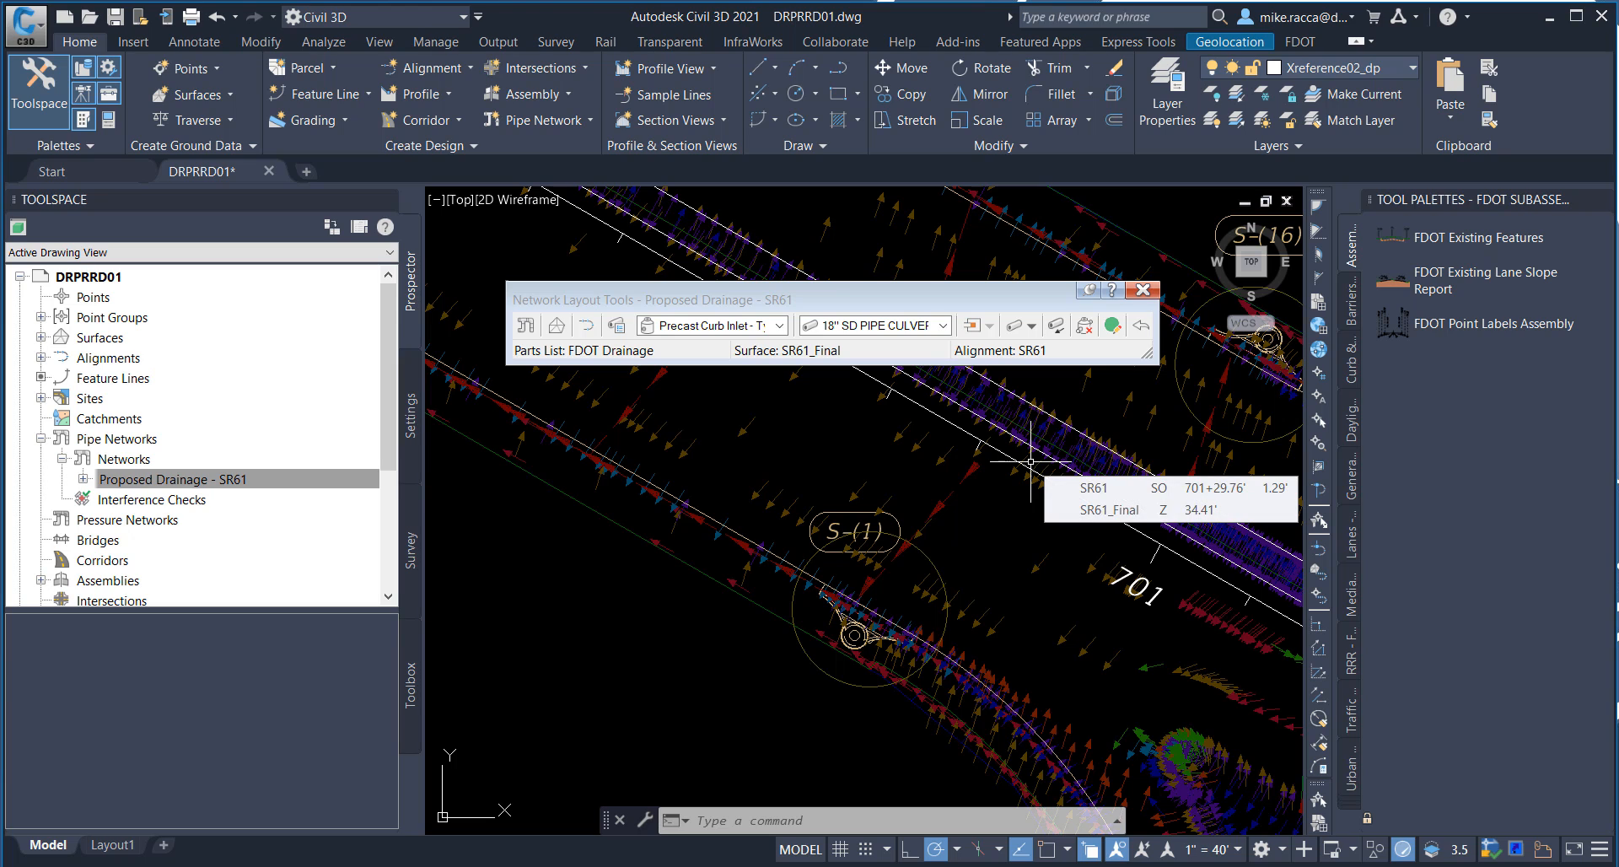
{"action": "left_click", "coordinate": [1059, 330]}
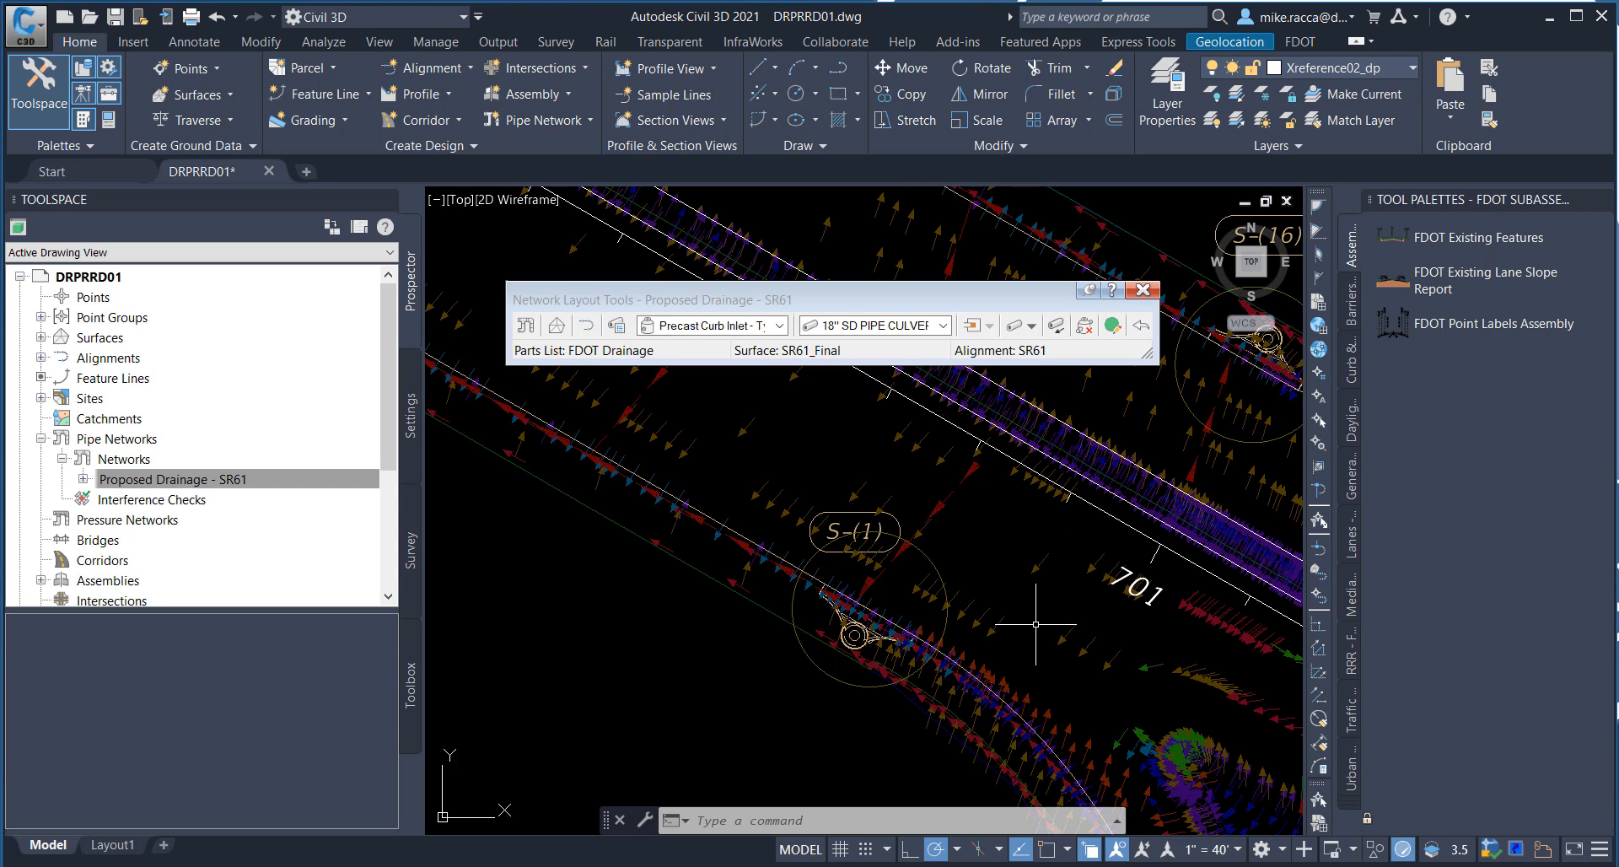
{"action": "mouse_move", "coordinate": [1036, 621]}
{"action": "left_click", "coordinate": [1036, 332]}
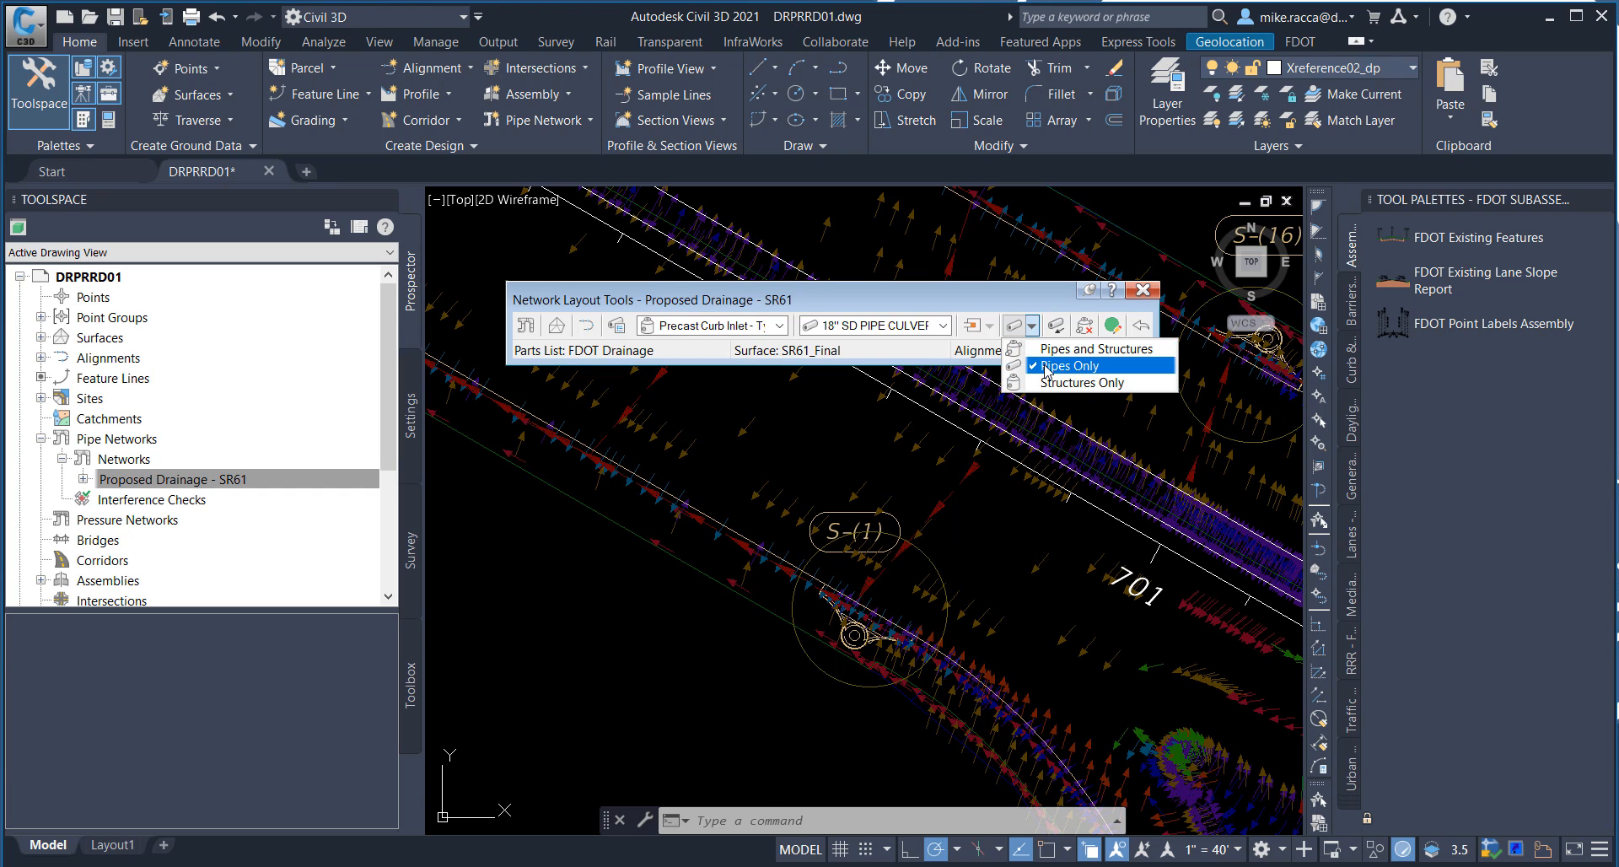
{"action": "left_click", "coordinate": [1055, 364]}
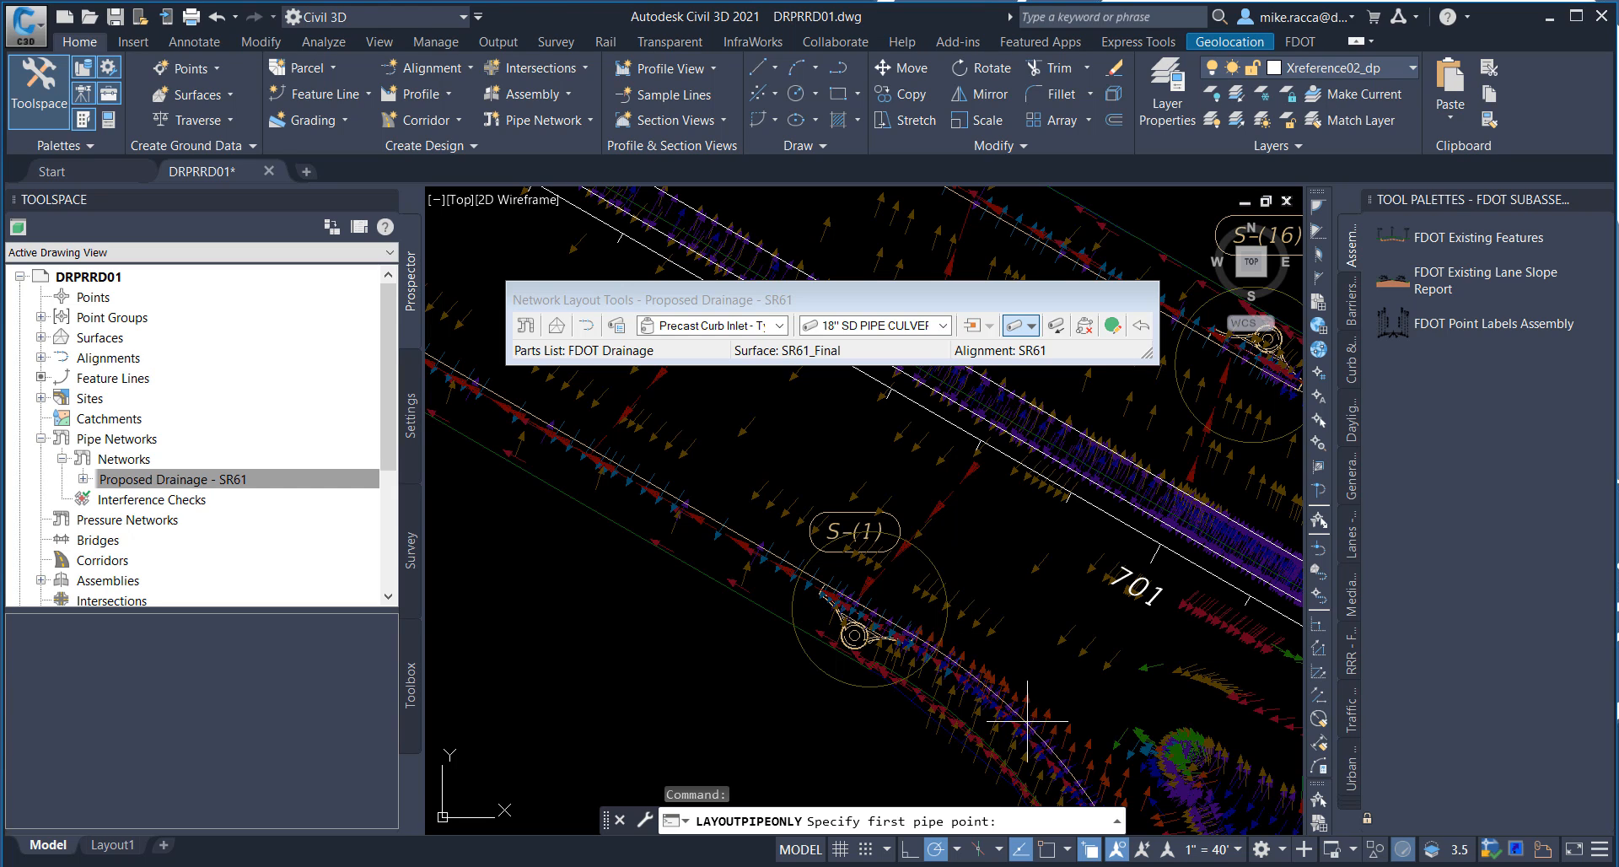
{"action": "left_click", "coordinate": [1047, 849]}
{"action": "left_click", "coordinate": [1047, 850]}
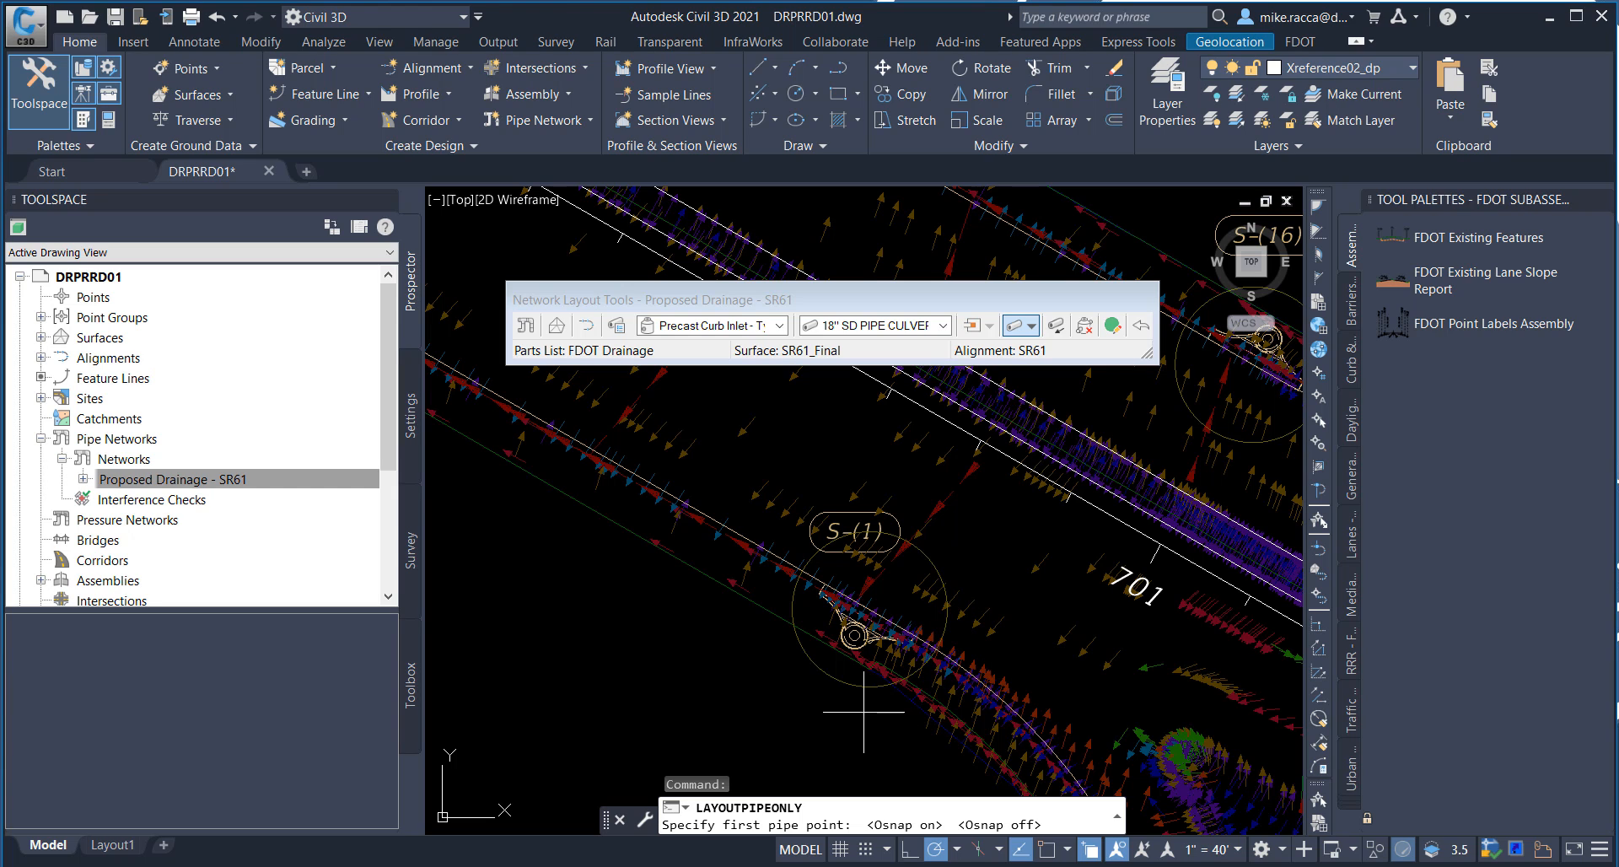
{"action": "left_click", "coordinate": [879, 629]}
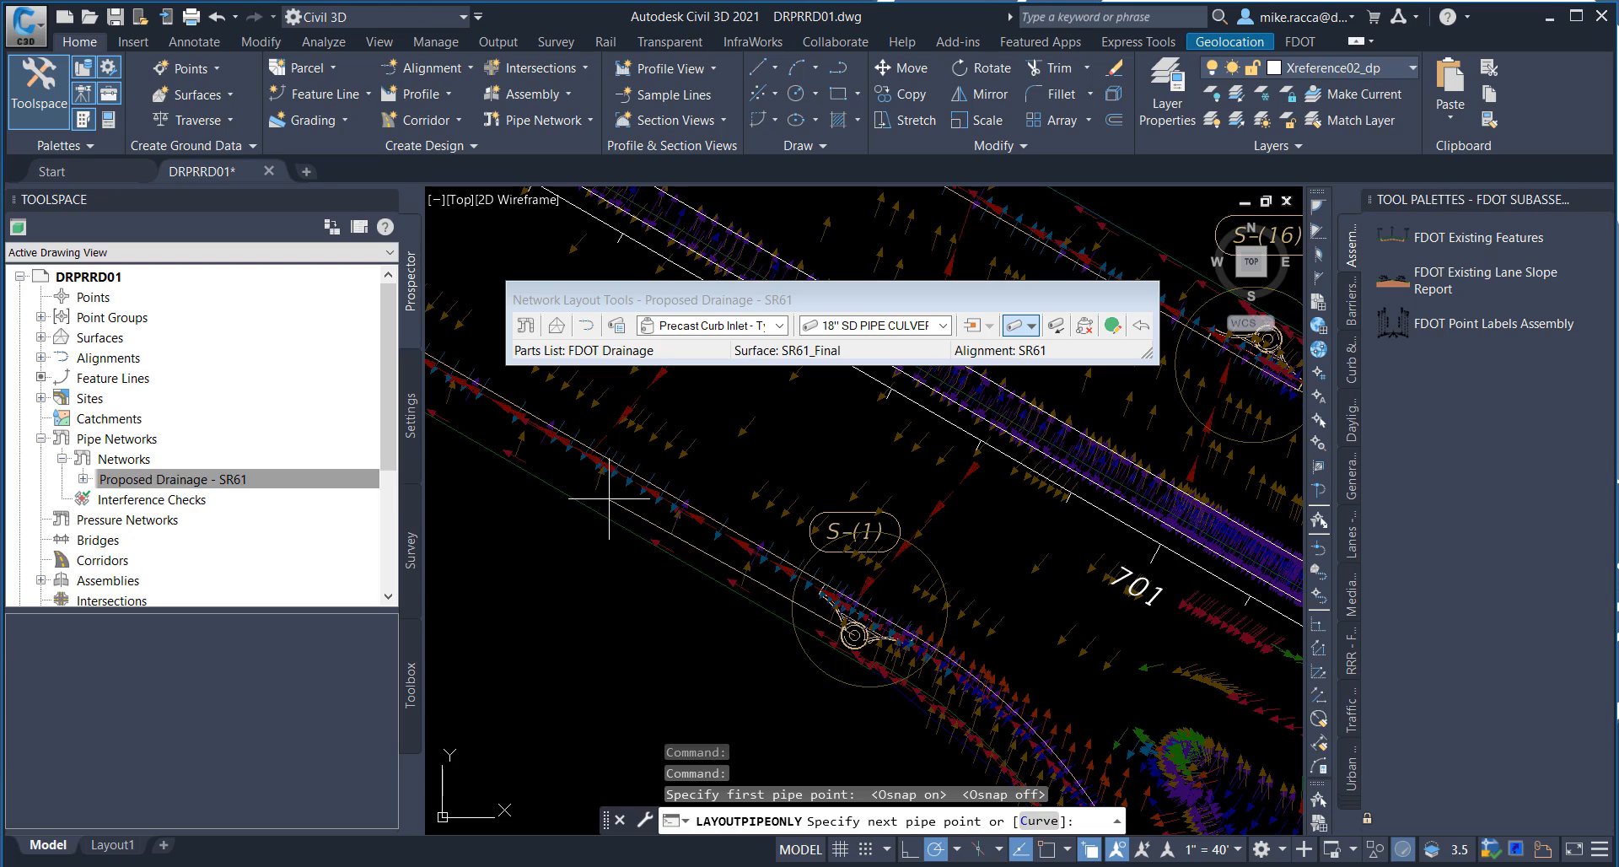
{"action": "middle_click_drag", "start_coordinate": [584, 447], "coordinate": [828, 596]}
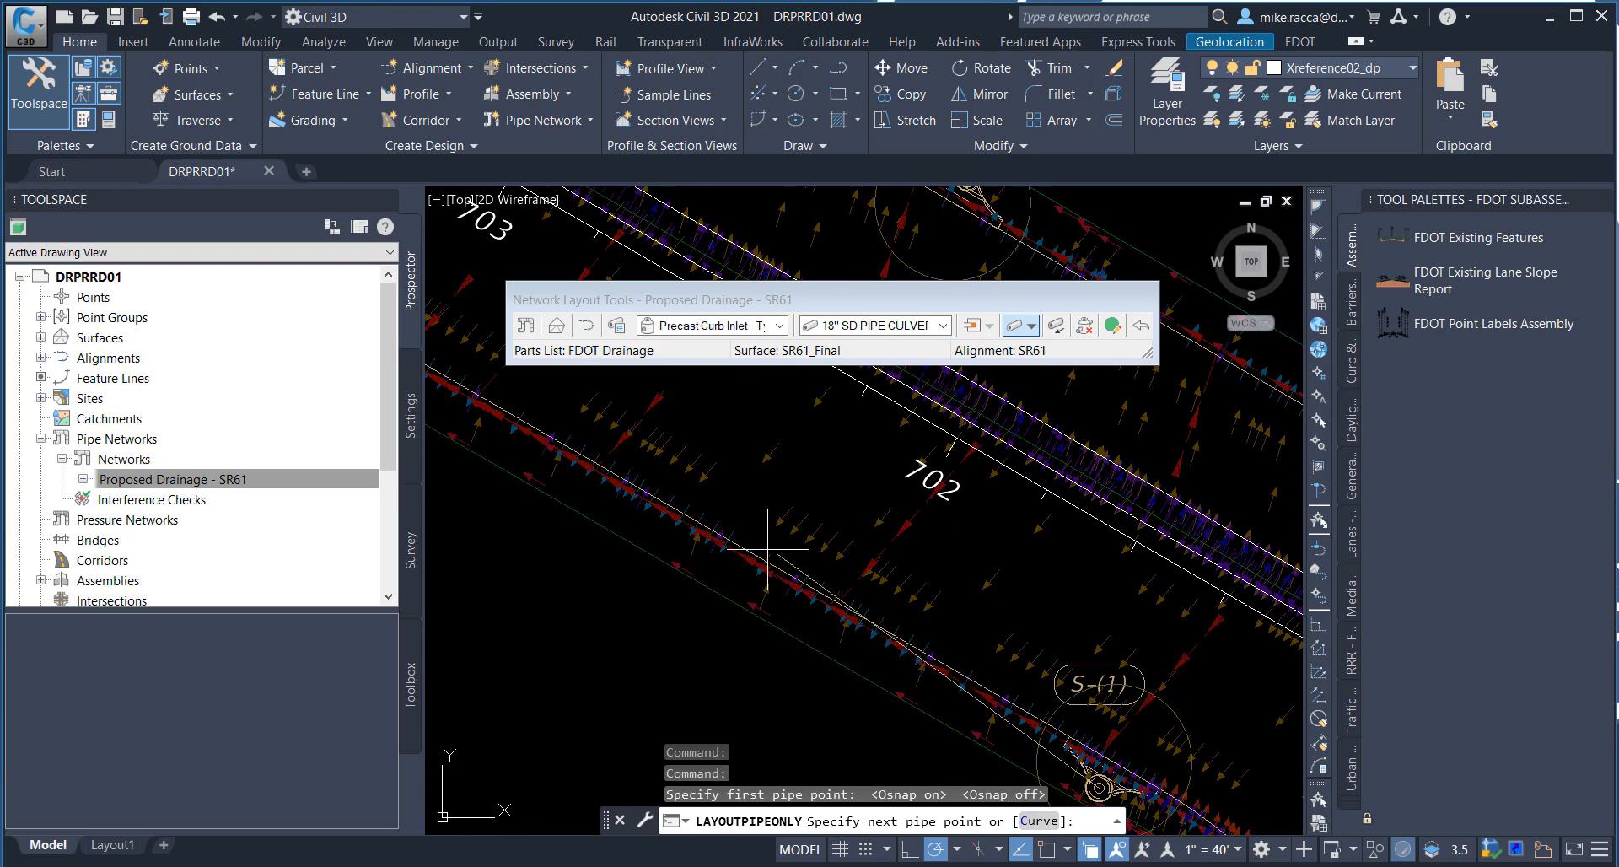
{"action": "middle_click_drag", "start_coordinate": [703, 503], "coordinate": [884, 622]}
{"action": "middle_click_drag", "start_coordinate": [655, 498], "coordinate": [809, 637]}
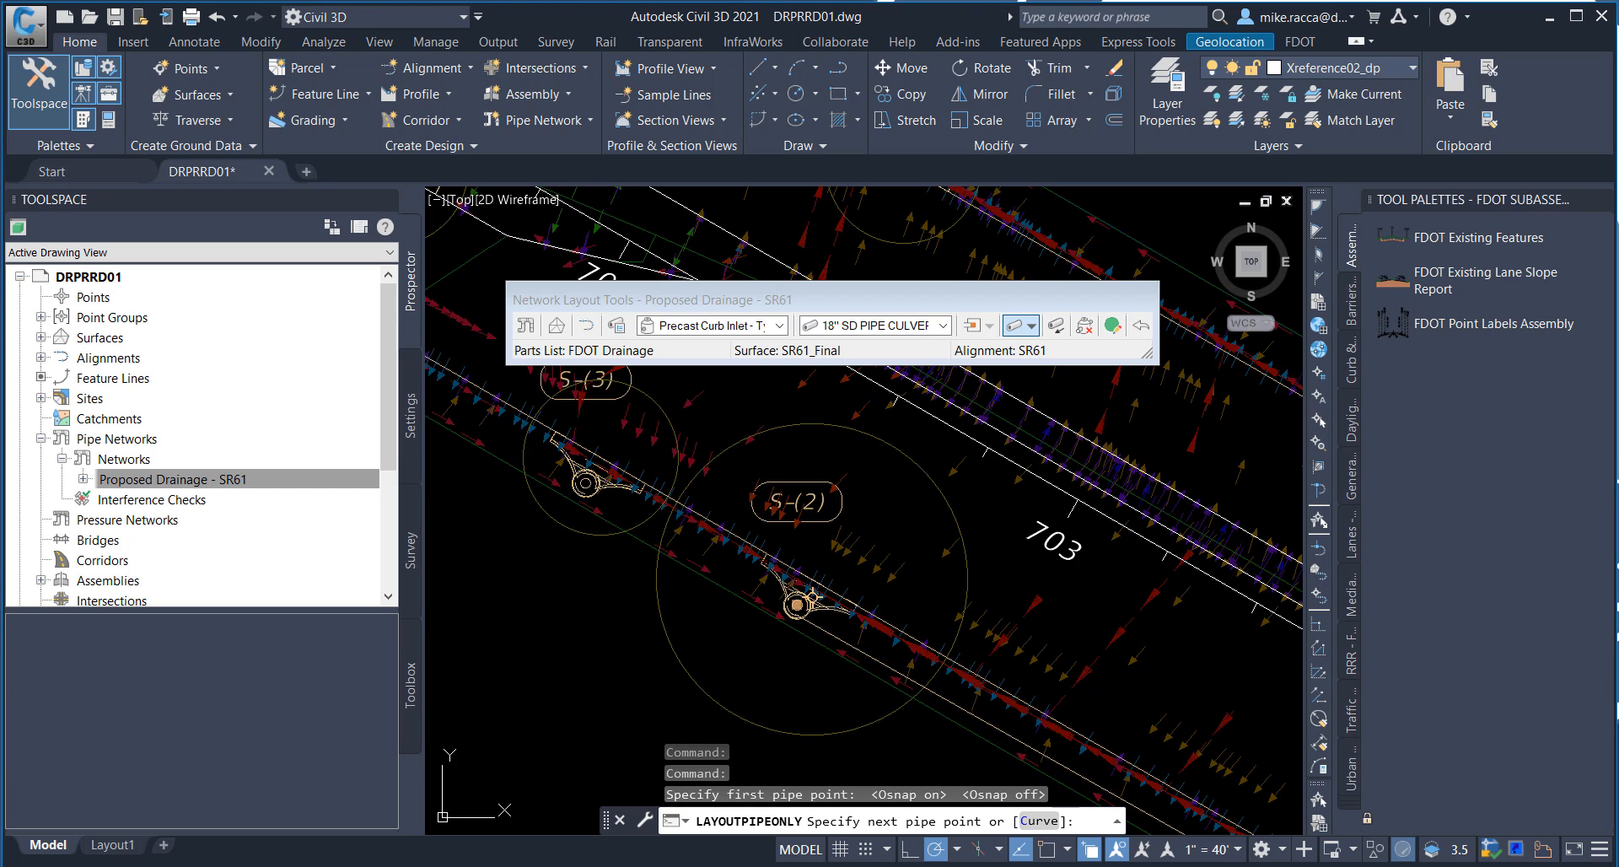
{"action": "left_click", "coordinate": [811, 597]}
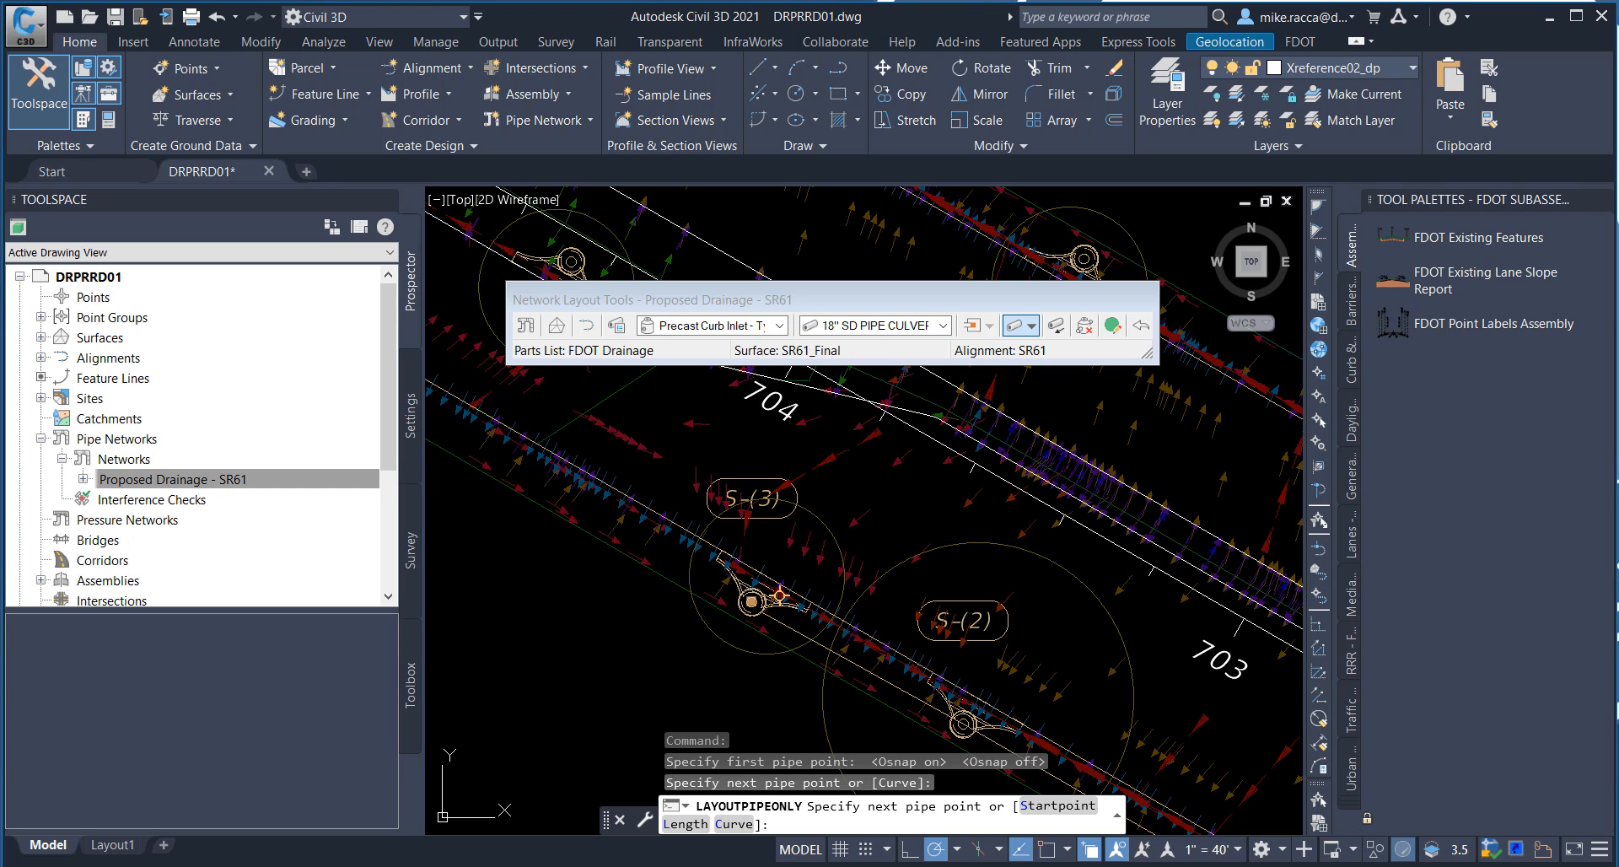
Step: Continue the 18" pipe run from S-(2) through S-(3) and S-(4), across the roadway to inlet S-(13)
{"action": "left_click", "coordinate": [780, 596]}
{"action": "middle_click_drag", "start_coordinate": [587, 445], "coordinate": [759, 729]}
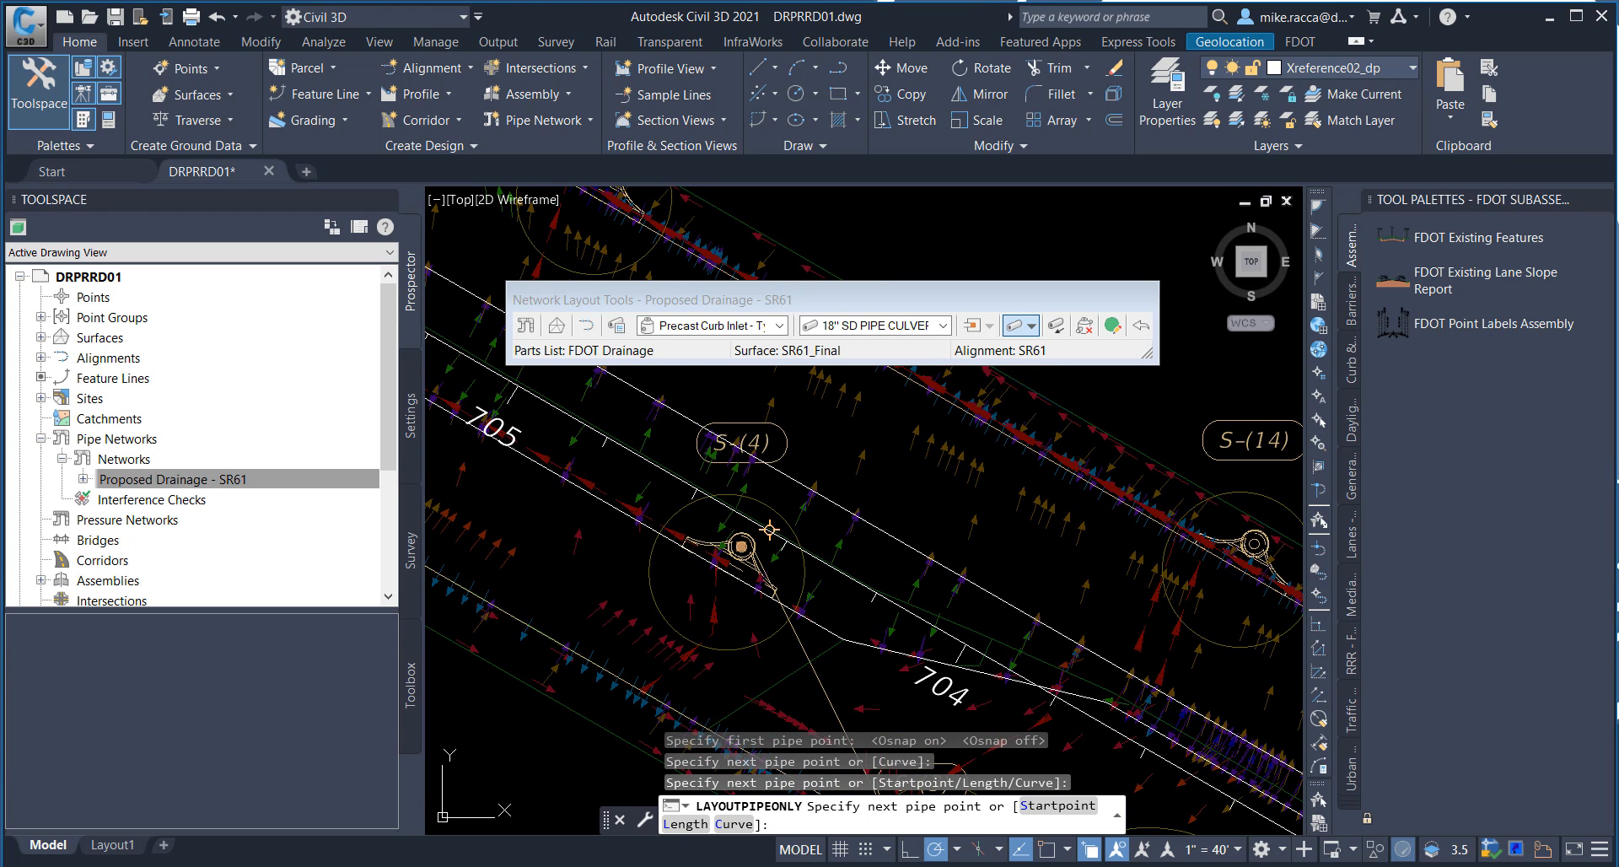
{"action": "mouse_move", "coordinate": [624, 329]}
{"action": "middle_mouse_down"}
{"action": "mouse_move", "coordinate": [727, 615]}
{"action": "mouse_move", "coordinate": [781, 635]}
{"action": "mouse_move", "coordinate": [822, 712]}
{"action": "middle_mouse_up"}
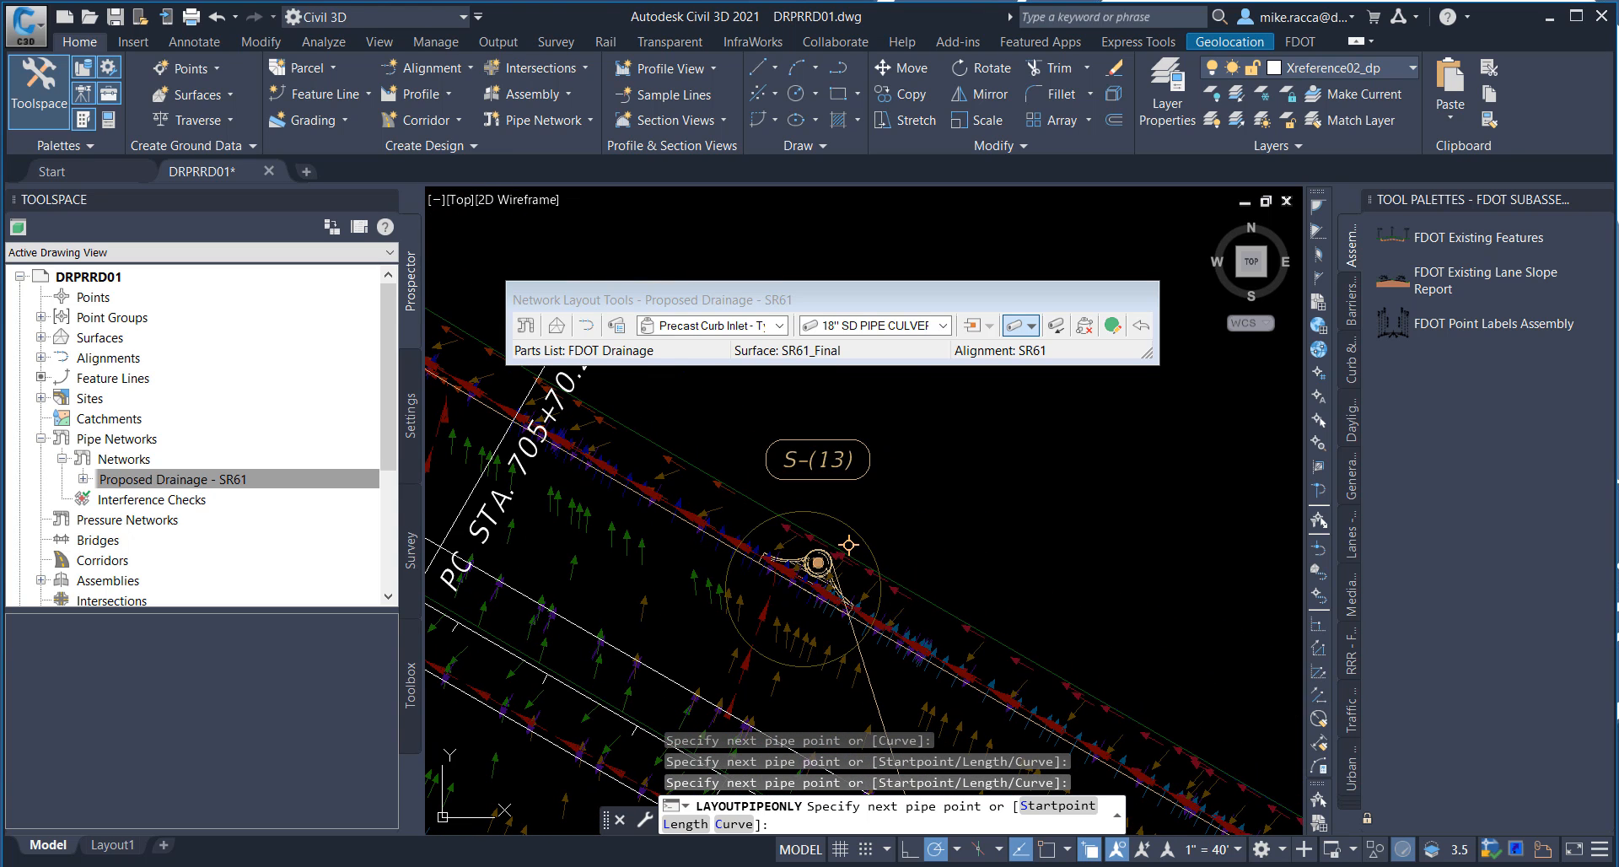
{"action": "left_click", "coordinate": [819, 560]}
Step: Extend the 18" pipe run from S-(13) along the outer roadway edge to inlet S-(12)
{"action": "middle_click_drag", "start_coordinate": [663, 478], "coordinate": [963, 619]}
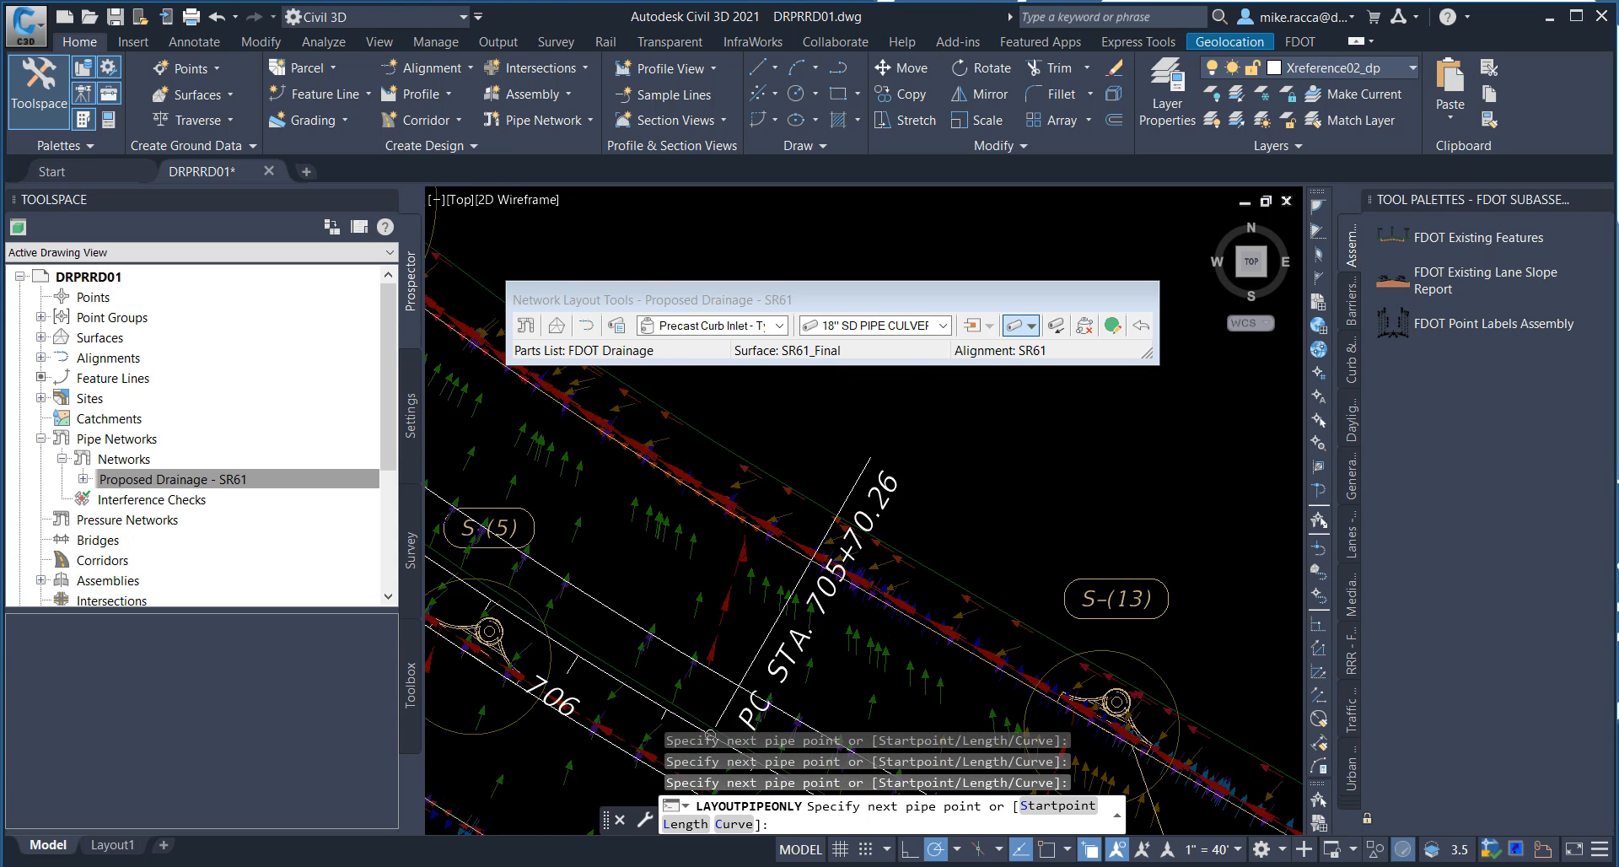
{"action": "middle_click_drag", "start_coordinate": [793, 520], "coordinate": [970, 629]}
{"action": "middle_click_drag", "start_coordinate": [799, 542], "coordinate": [937, 662]}
{"action": "middle_click_drag", "start_coordinate": [746, 547], "coordinate": [898, 712]}
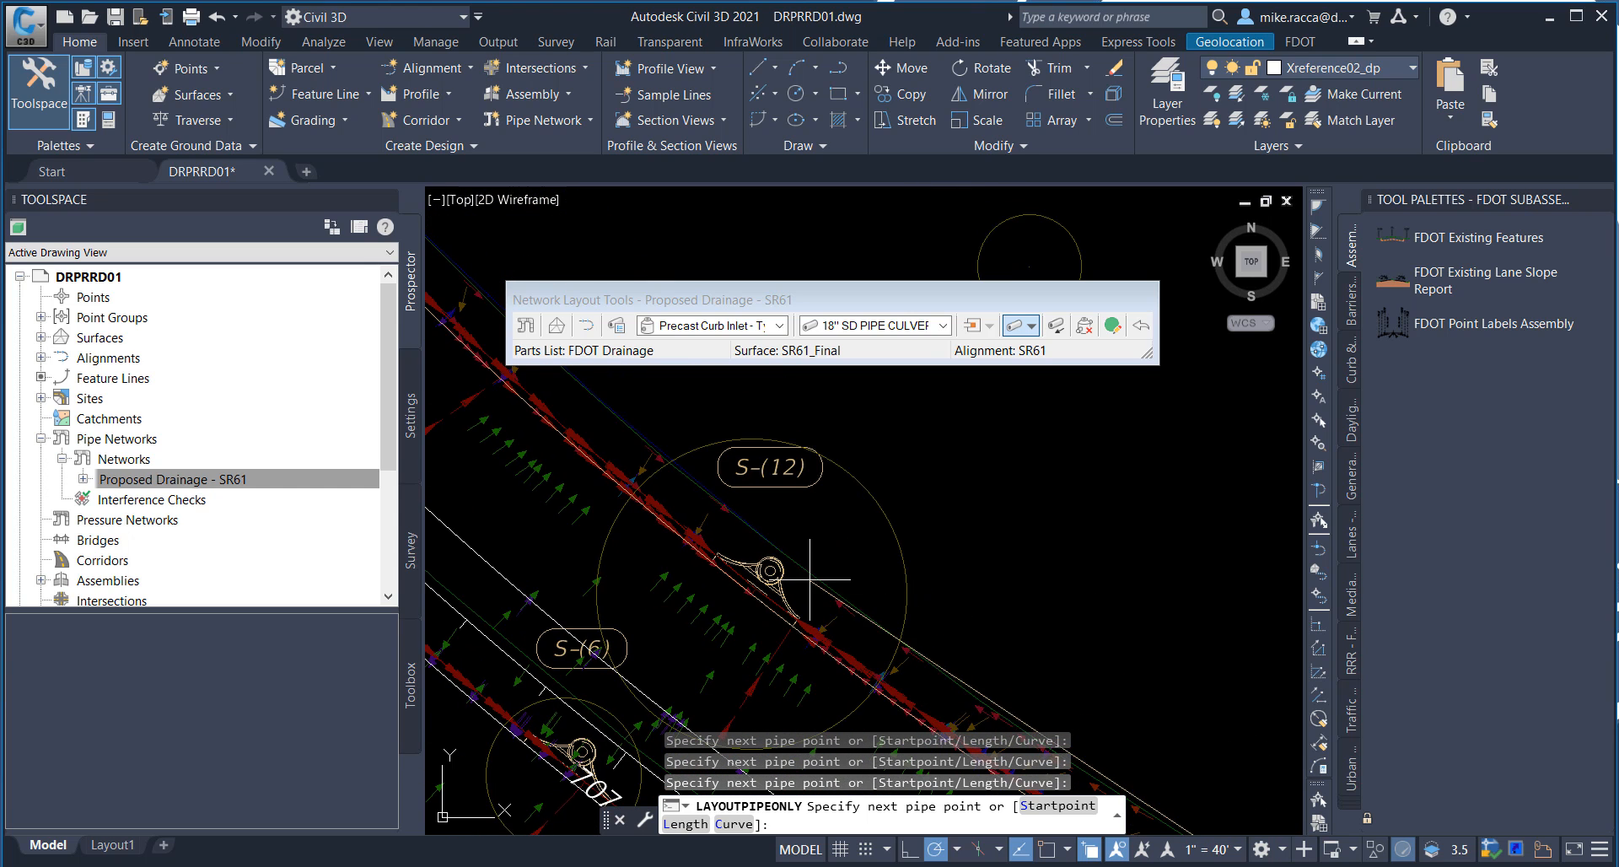
{"action": "middle_click_drag", "start_coordinate": [813, 577], "coordinate": [792, 590]}
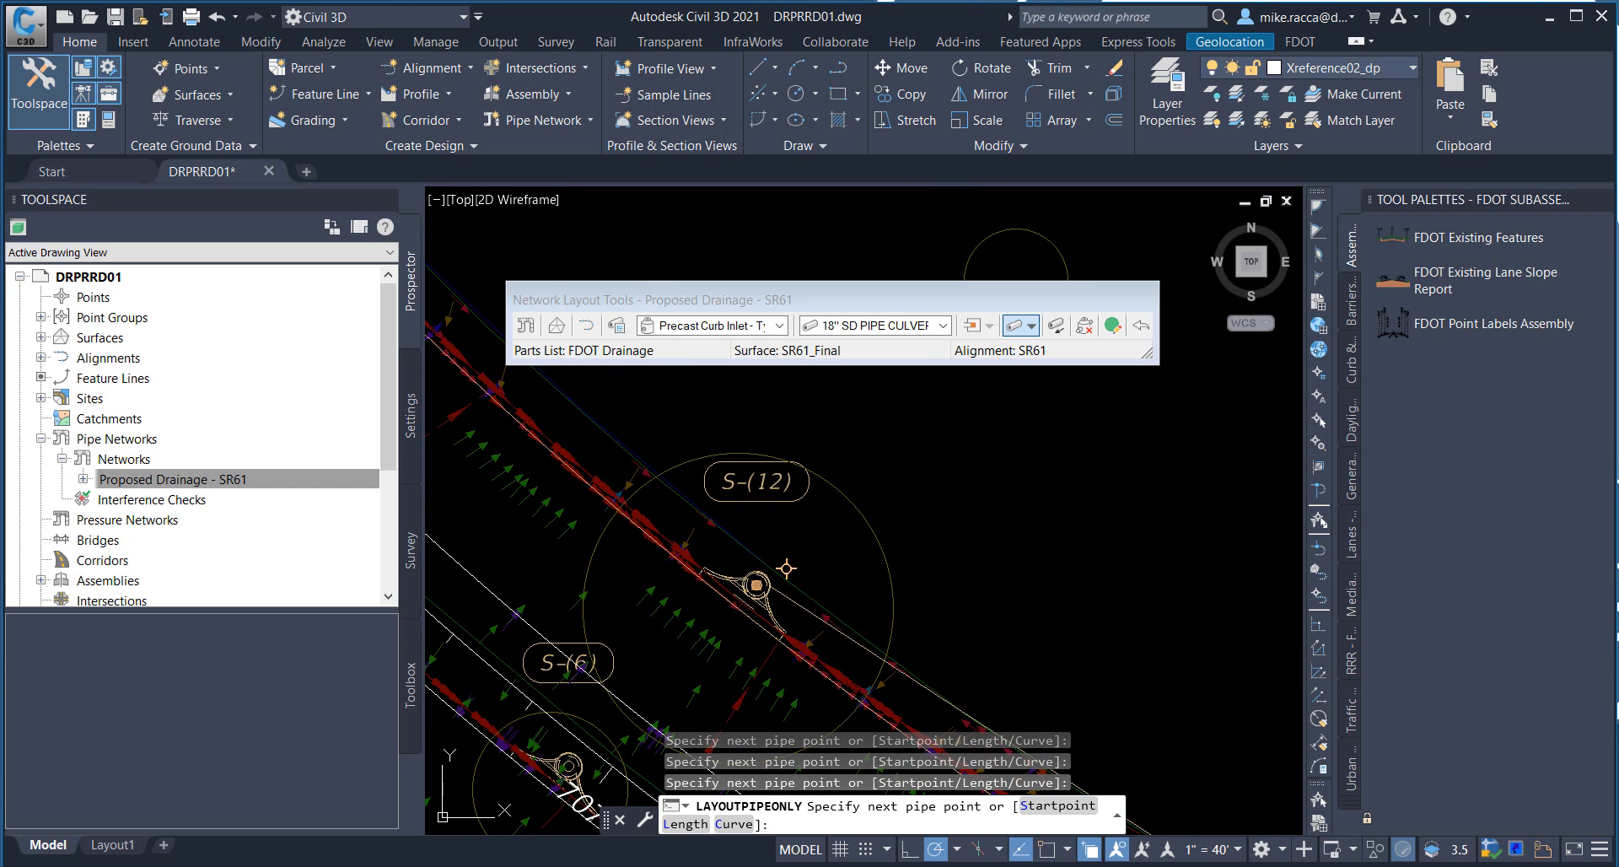
Step: Draw the 18" pipe from S-(12) to the center of the small circle northeast of the roadway and end the pipe run
{"action": "middle_click_drag", "start_coordinate": [937, 506], "coordinate": [894, 551]}
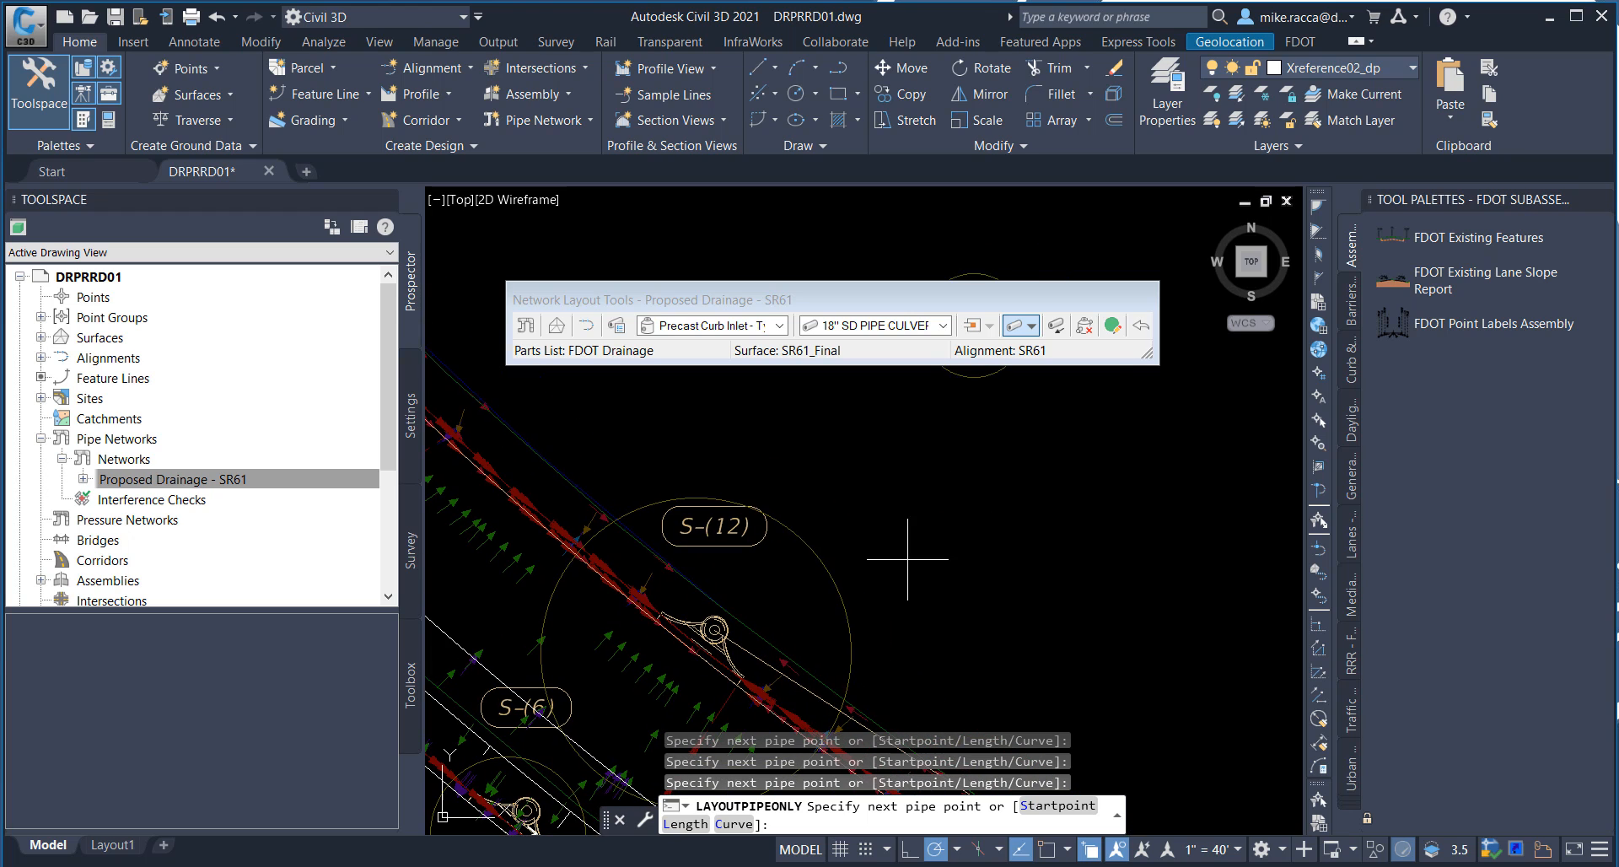
{"action": "right_click", "coordinate": [919, 491], "text": "shift"}
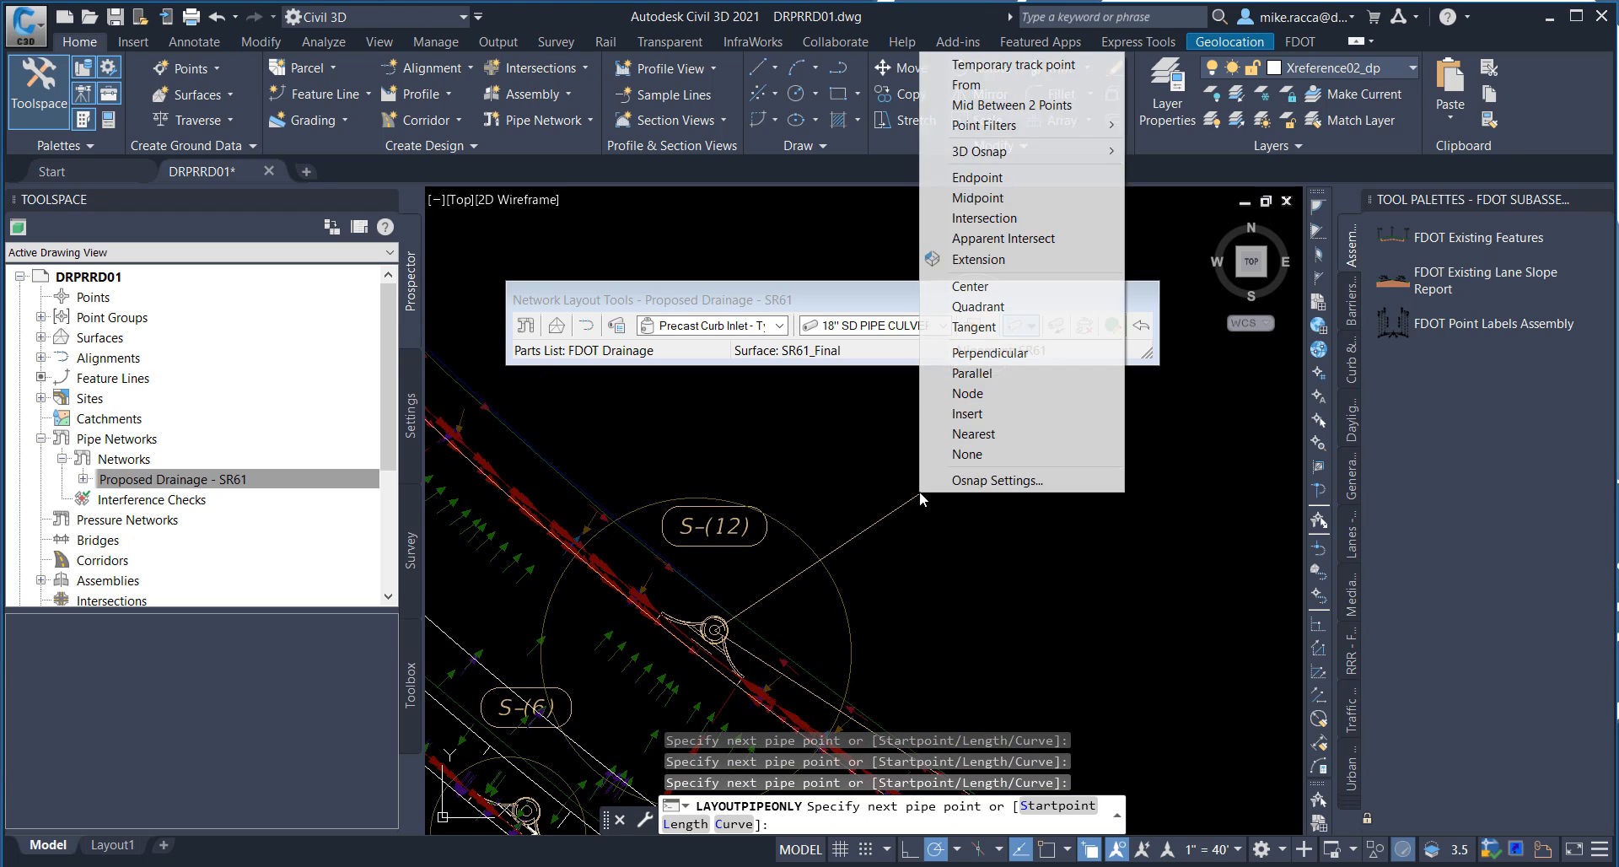
{"action": "left_click", "coordinate": [953, 286]}
{"action": "middle_click_drag", "start_coordinate": [947, 400], "coordinate": [932, 540]}
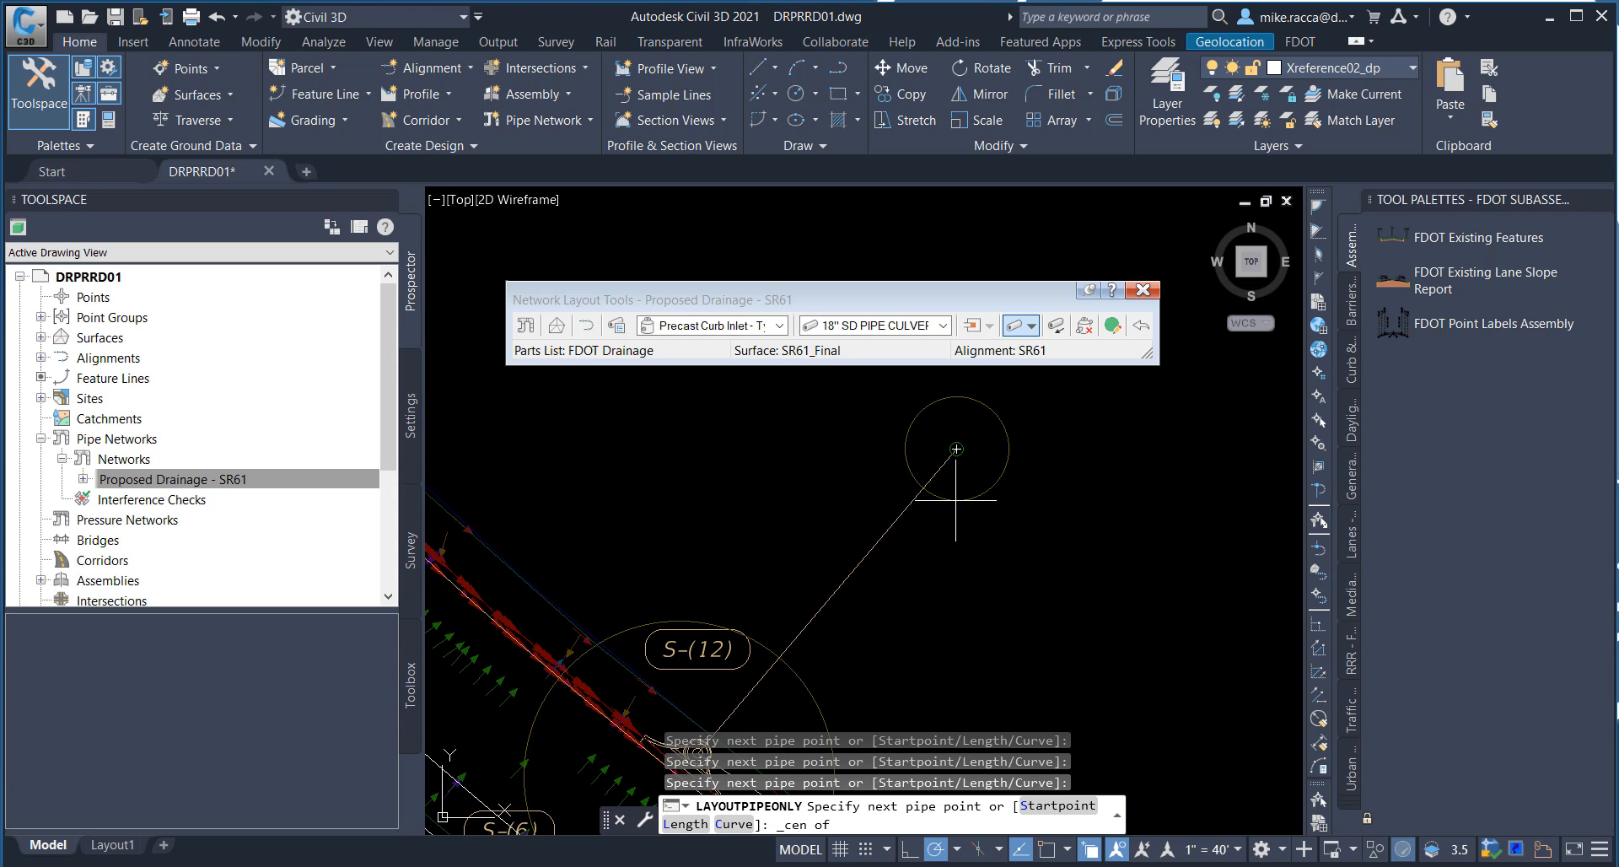
{"action": "left_click", "coordinate": [957, 448]}
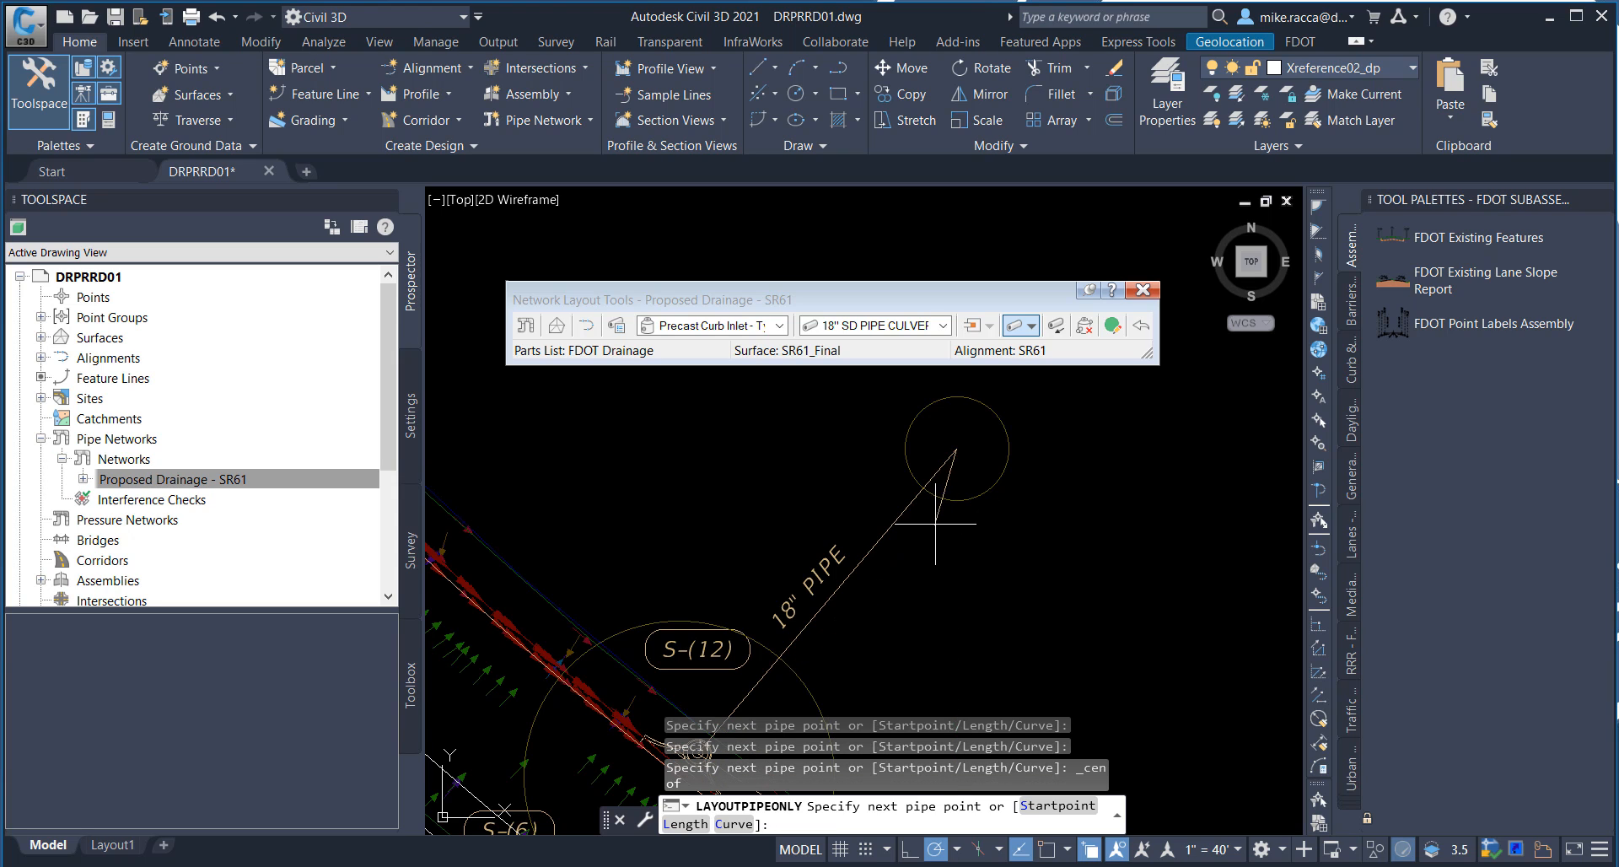
{"action": "right_click", "coordinate": [958, 512]}
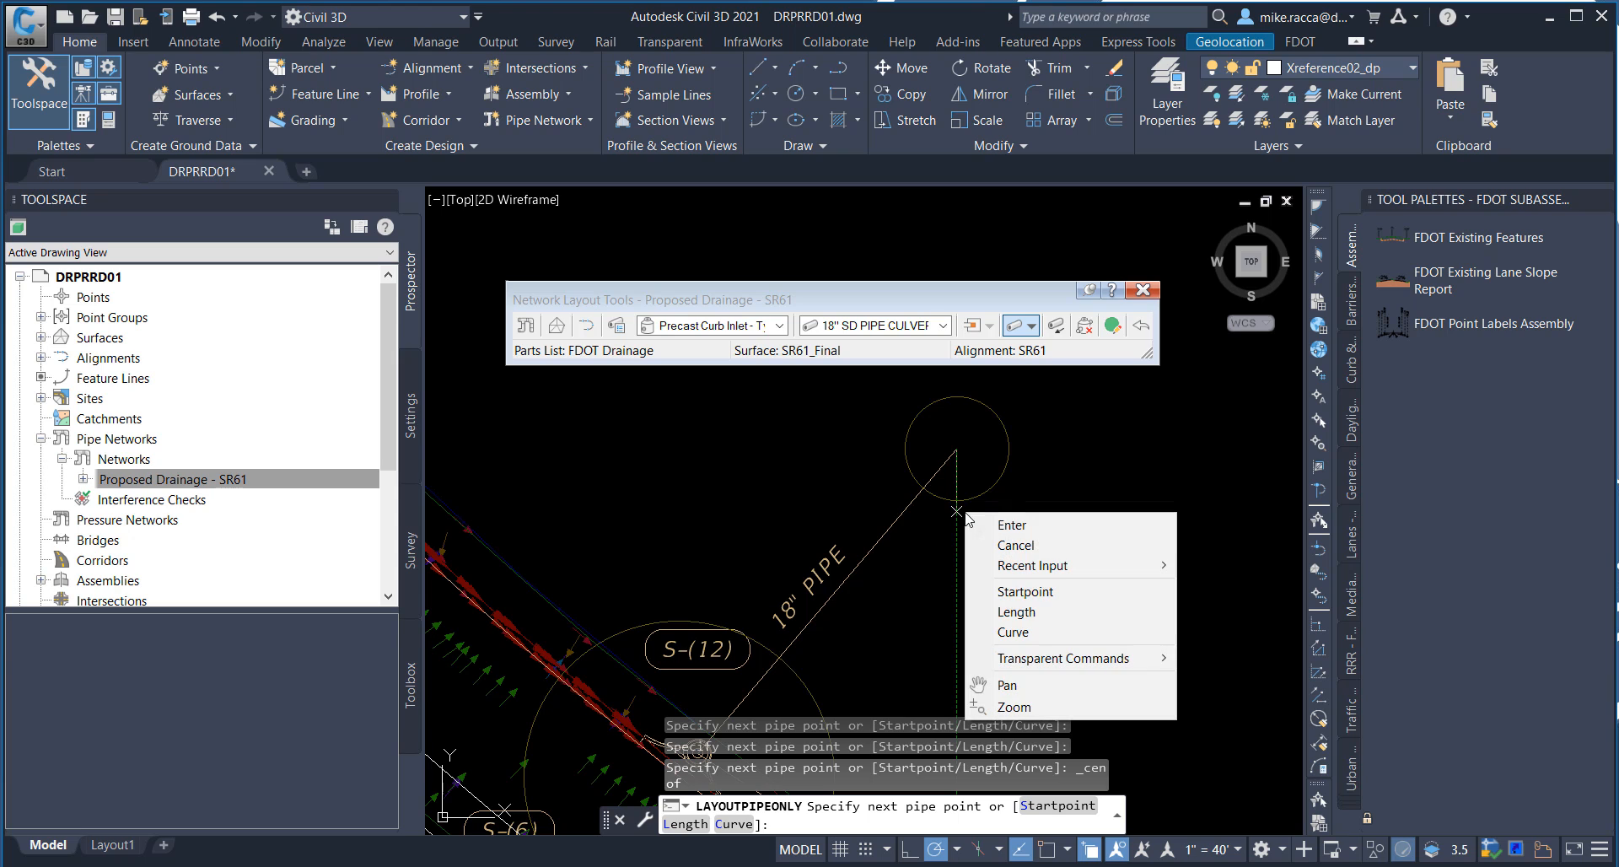
{"action": "left_click", "coordinate": [1016, 527]}
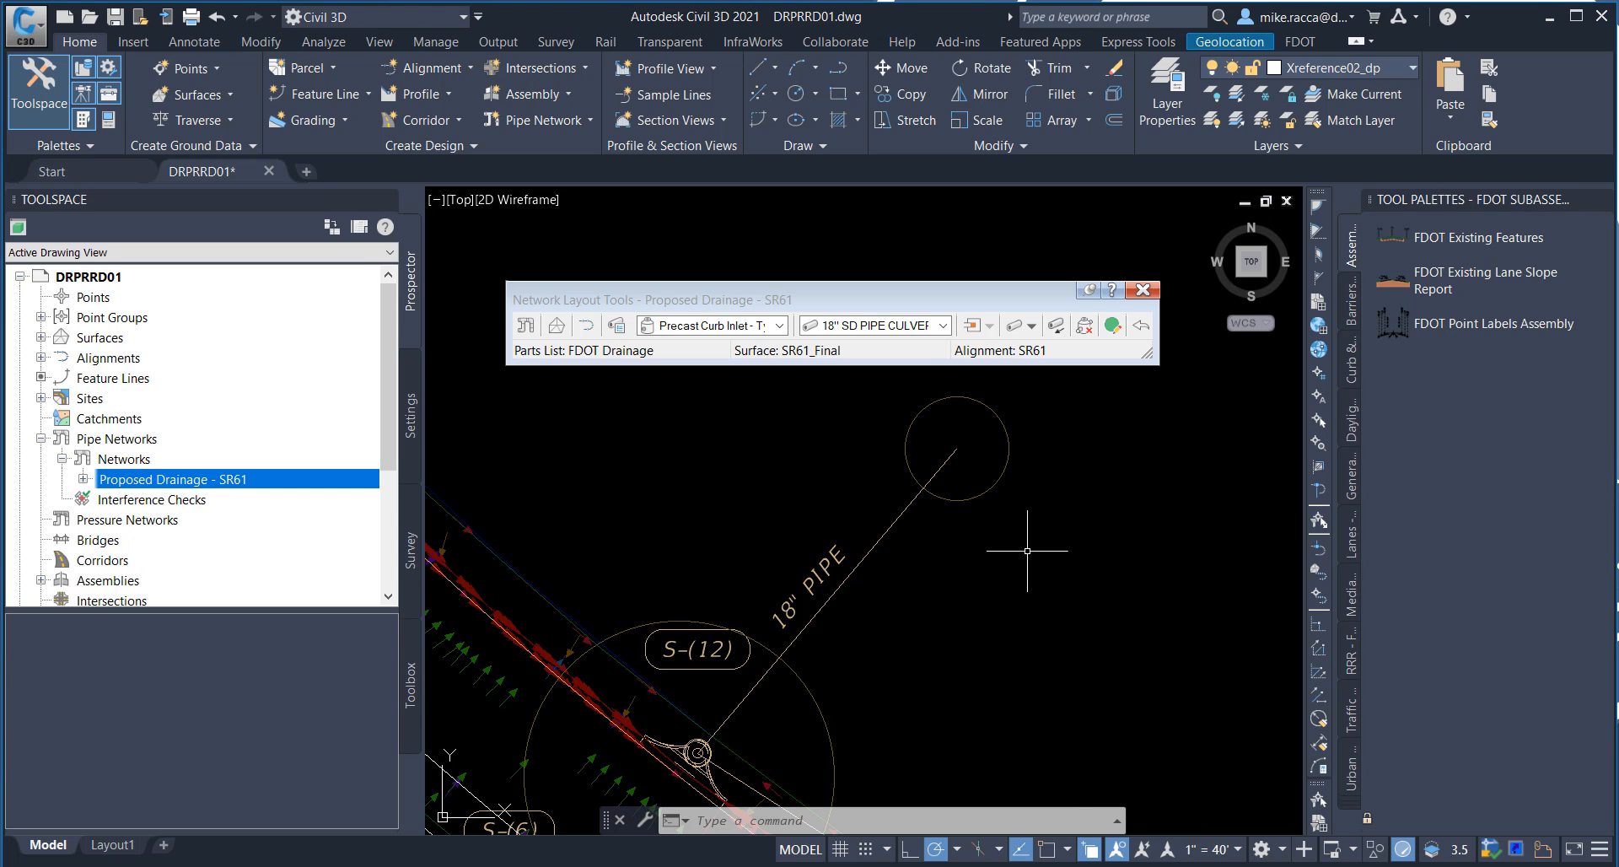
Step: Using Pipes Only layout, connect inlet S-(5) to inlet S-(6) with the 18" SD pipe
{"action": "scroll", "coordinate": [1077, 672], "scroll_direction": "down", "scroll_amount": 4}
{"action": "middle_click_drag", "start_coordinate": [1130, 708], "coordinate": [1106, 544]}
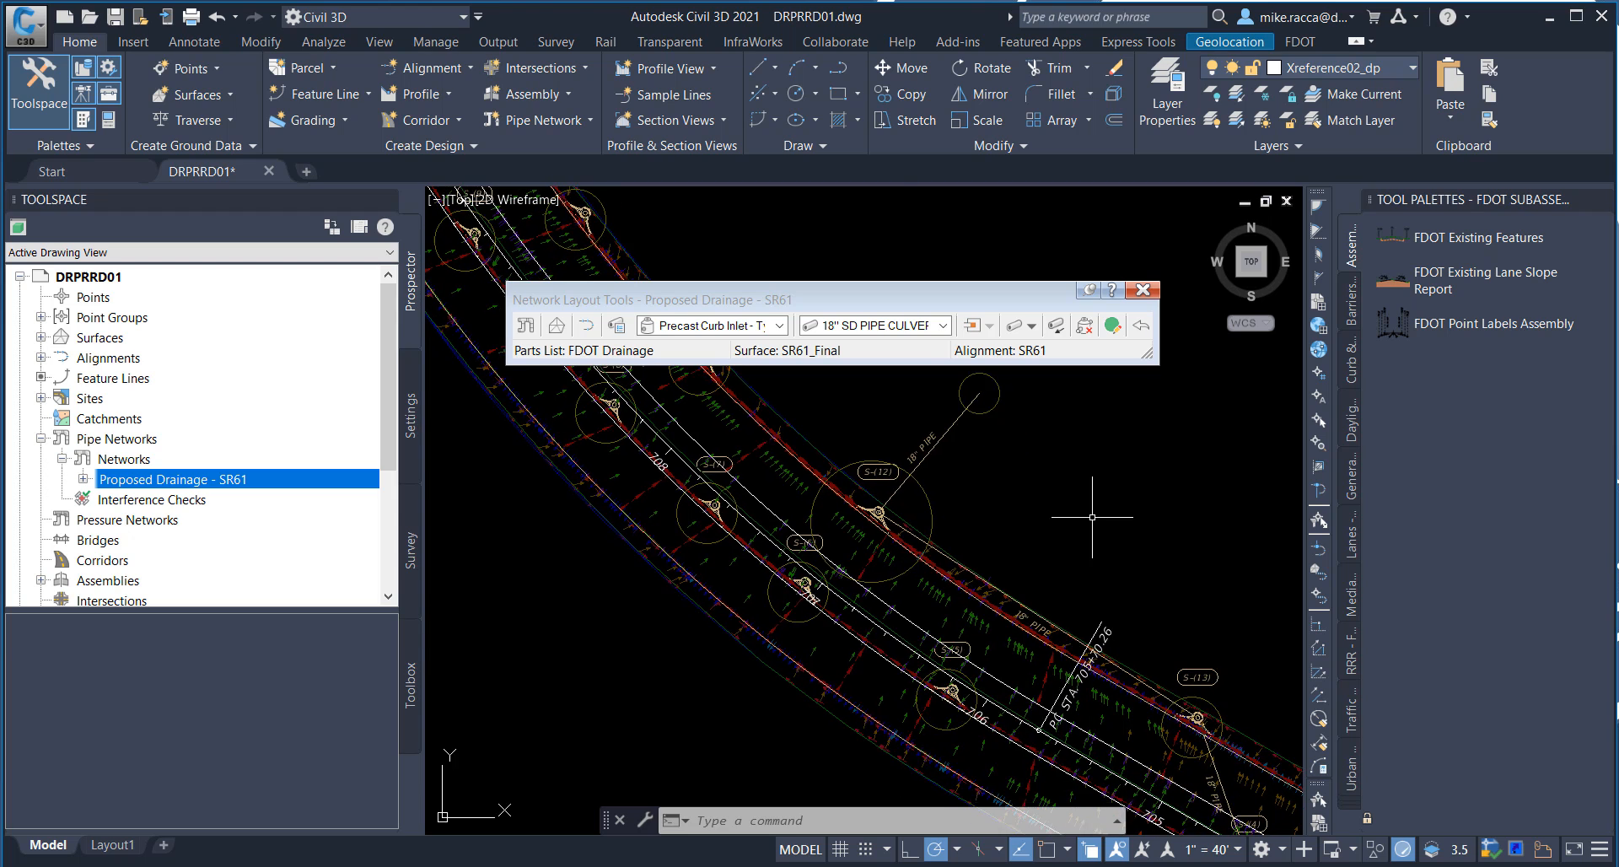
{"action": "scroll", "coordinate": [1046, 641], "scroll_direction": "up", "scroll_amount": 5}
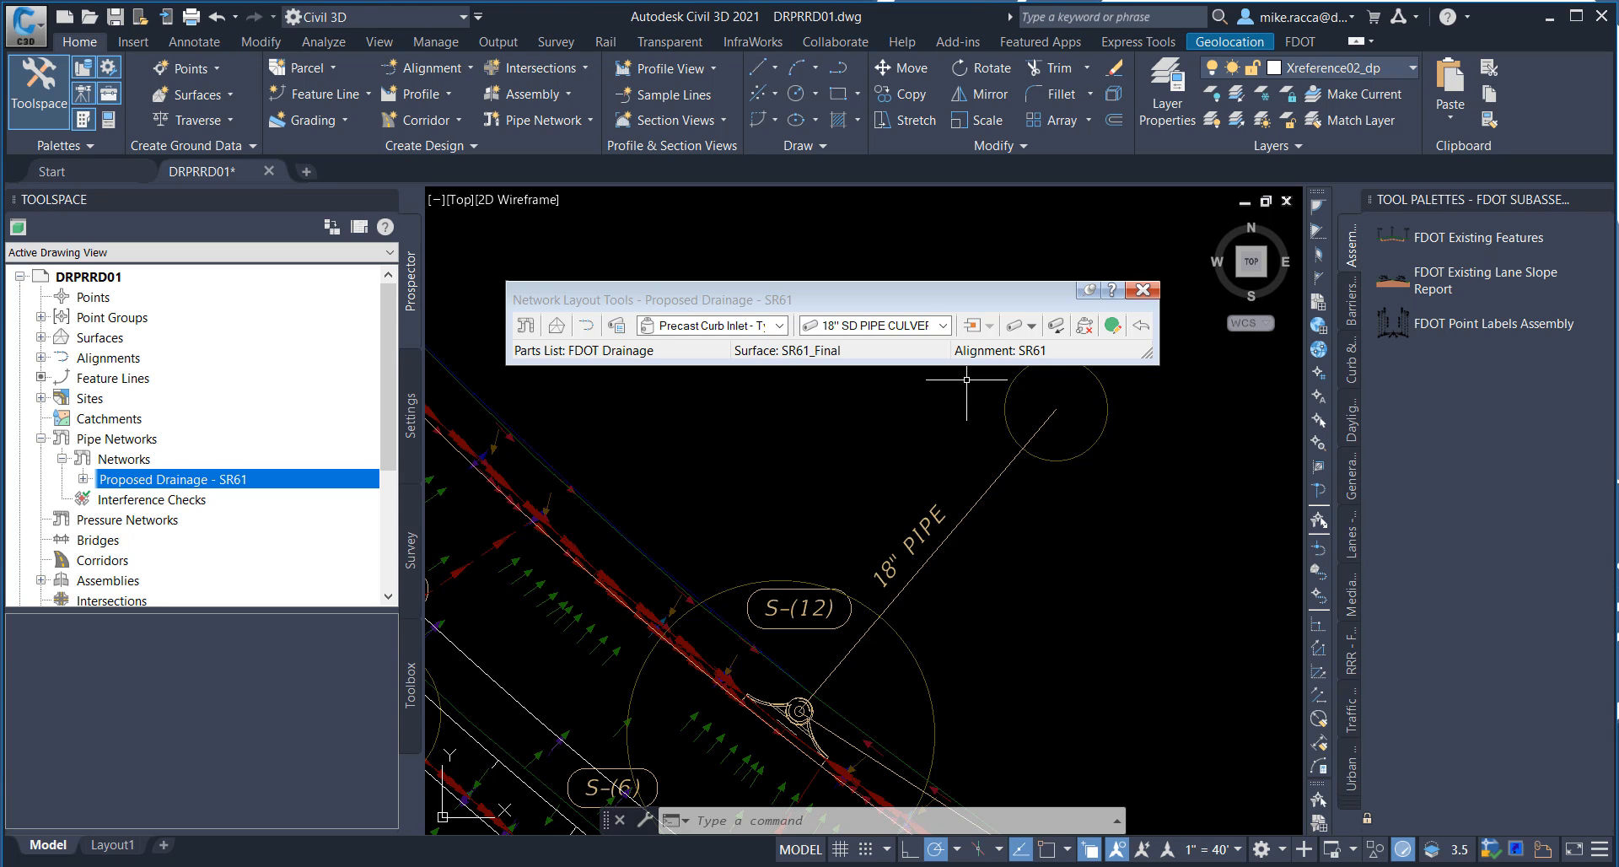
{"action": "left_click", "coordinate": [1032, 325]}
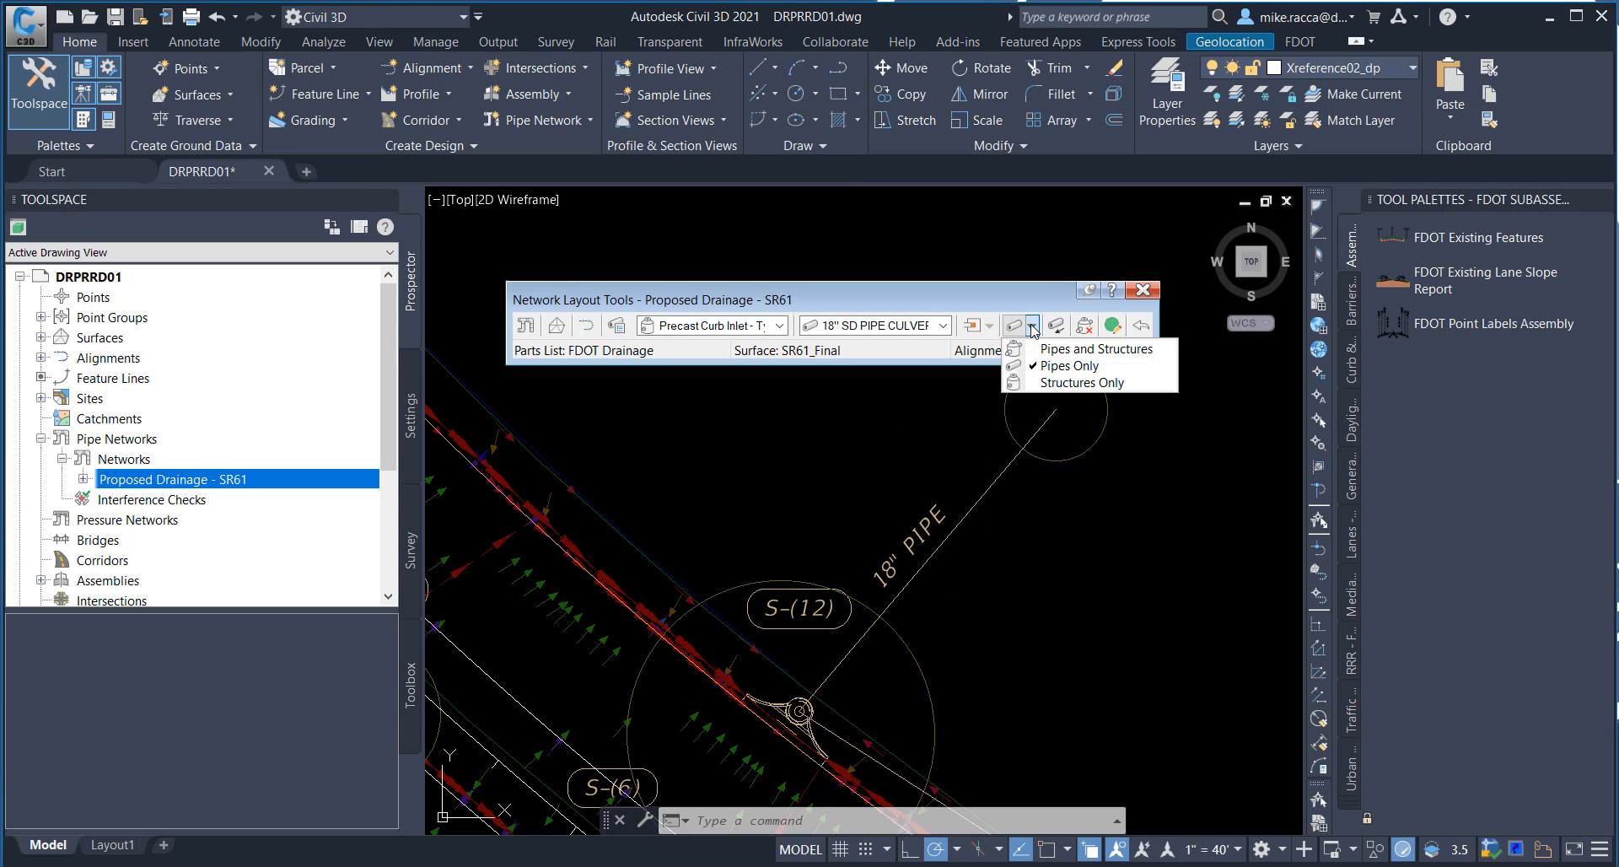
{"action": "left_click", "coordinate": [1046, 366]}
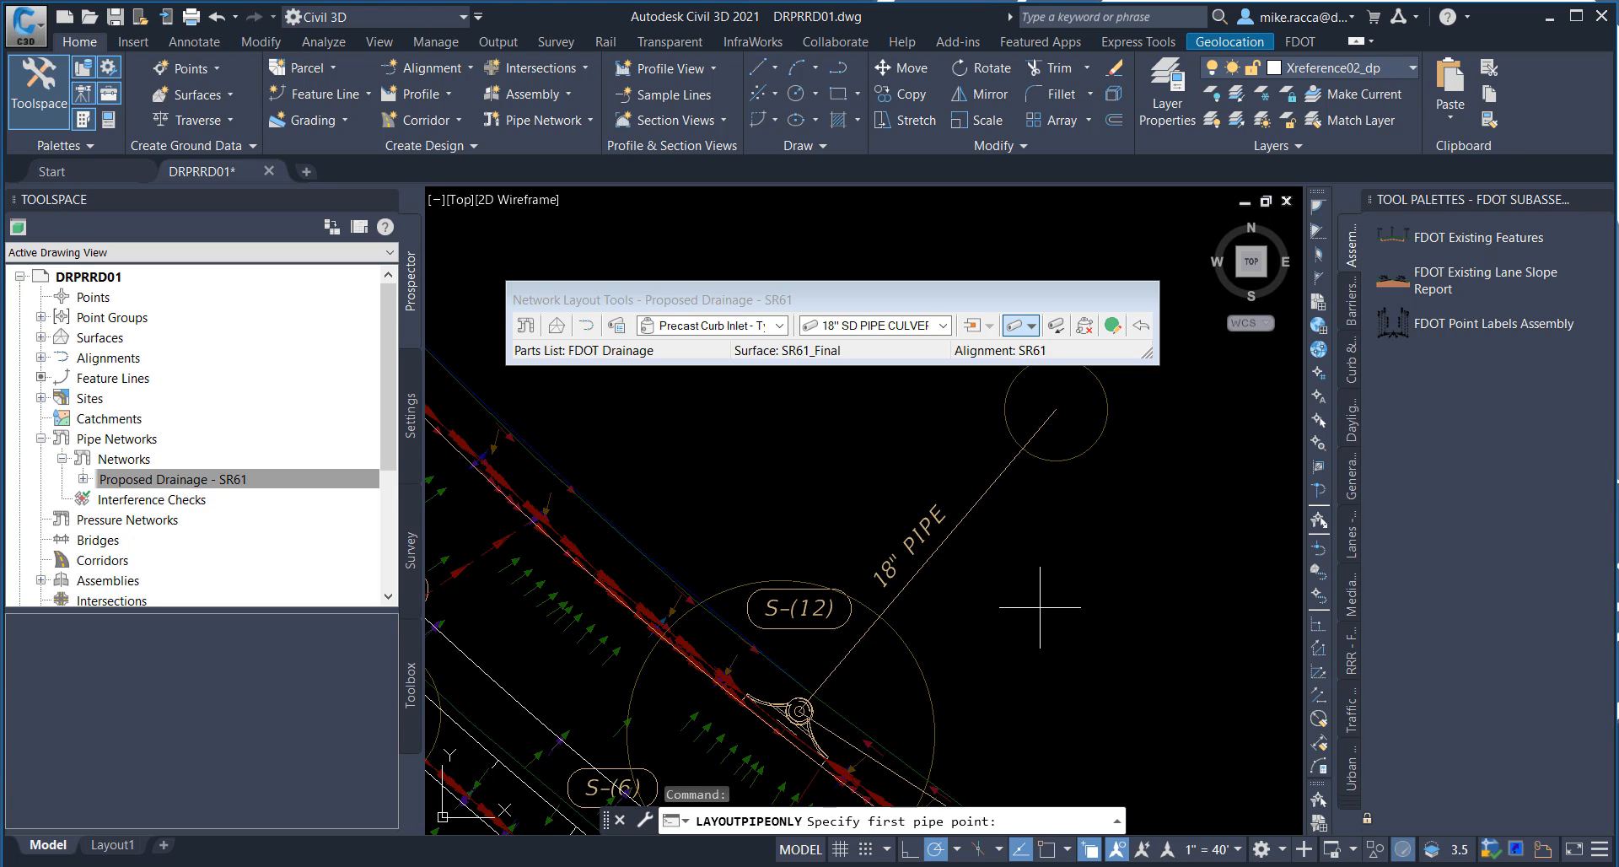
{"action": "scroll", "coordinate": [1040, 607], "scroll_direction": "down", "scroll_amount": 2}
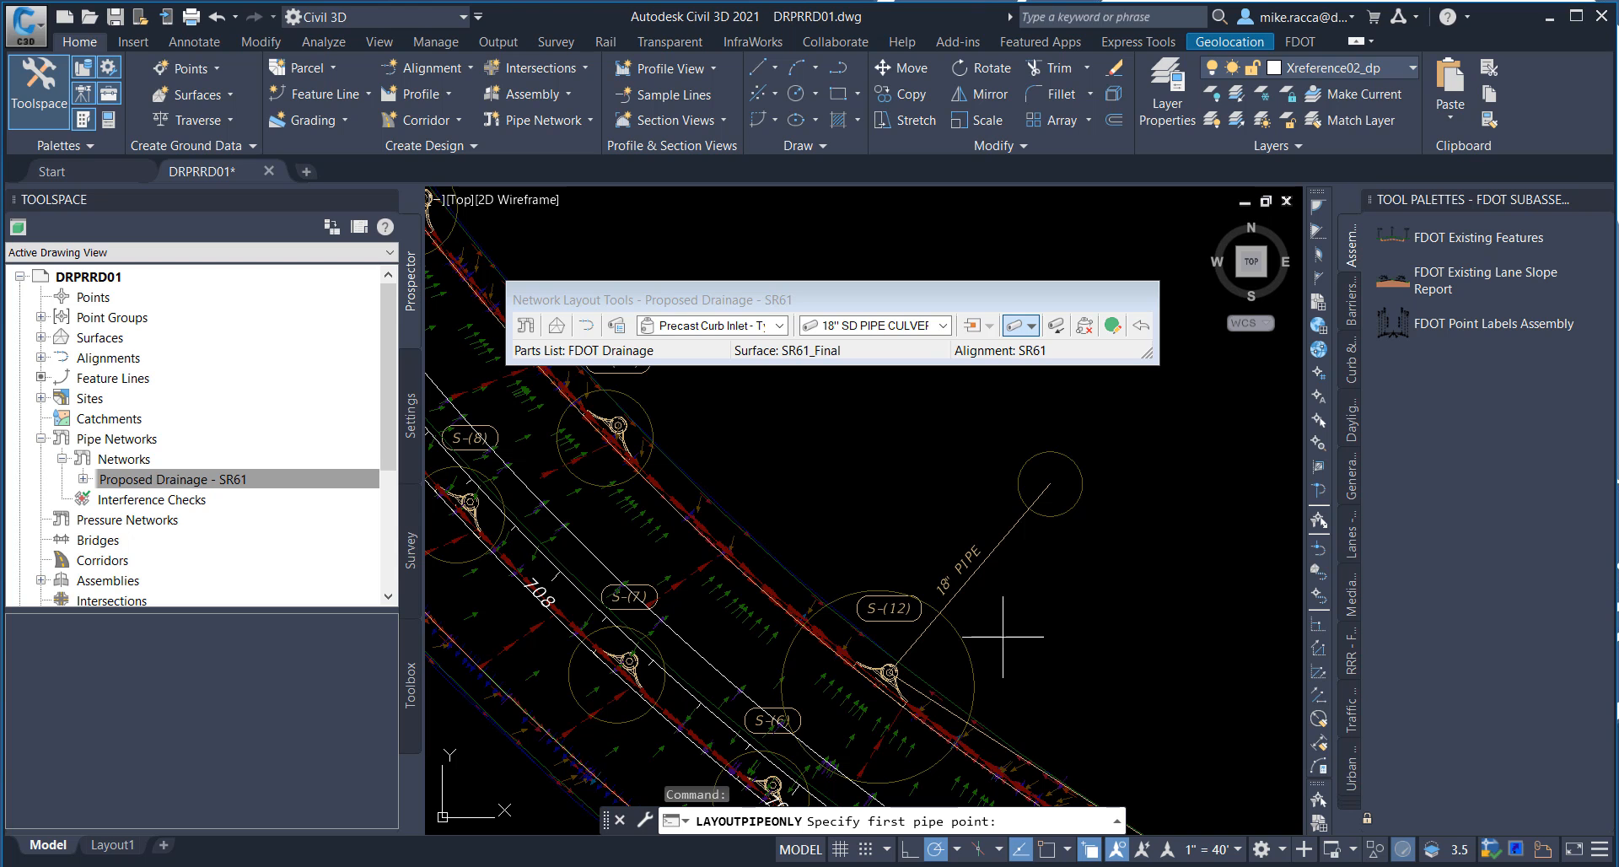
{"action": "middle_click_drag", "start_coordinate": [958, 604], "coordinate": [900, 509]}
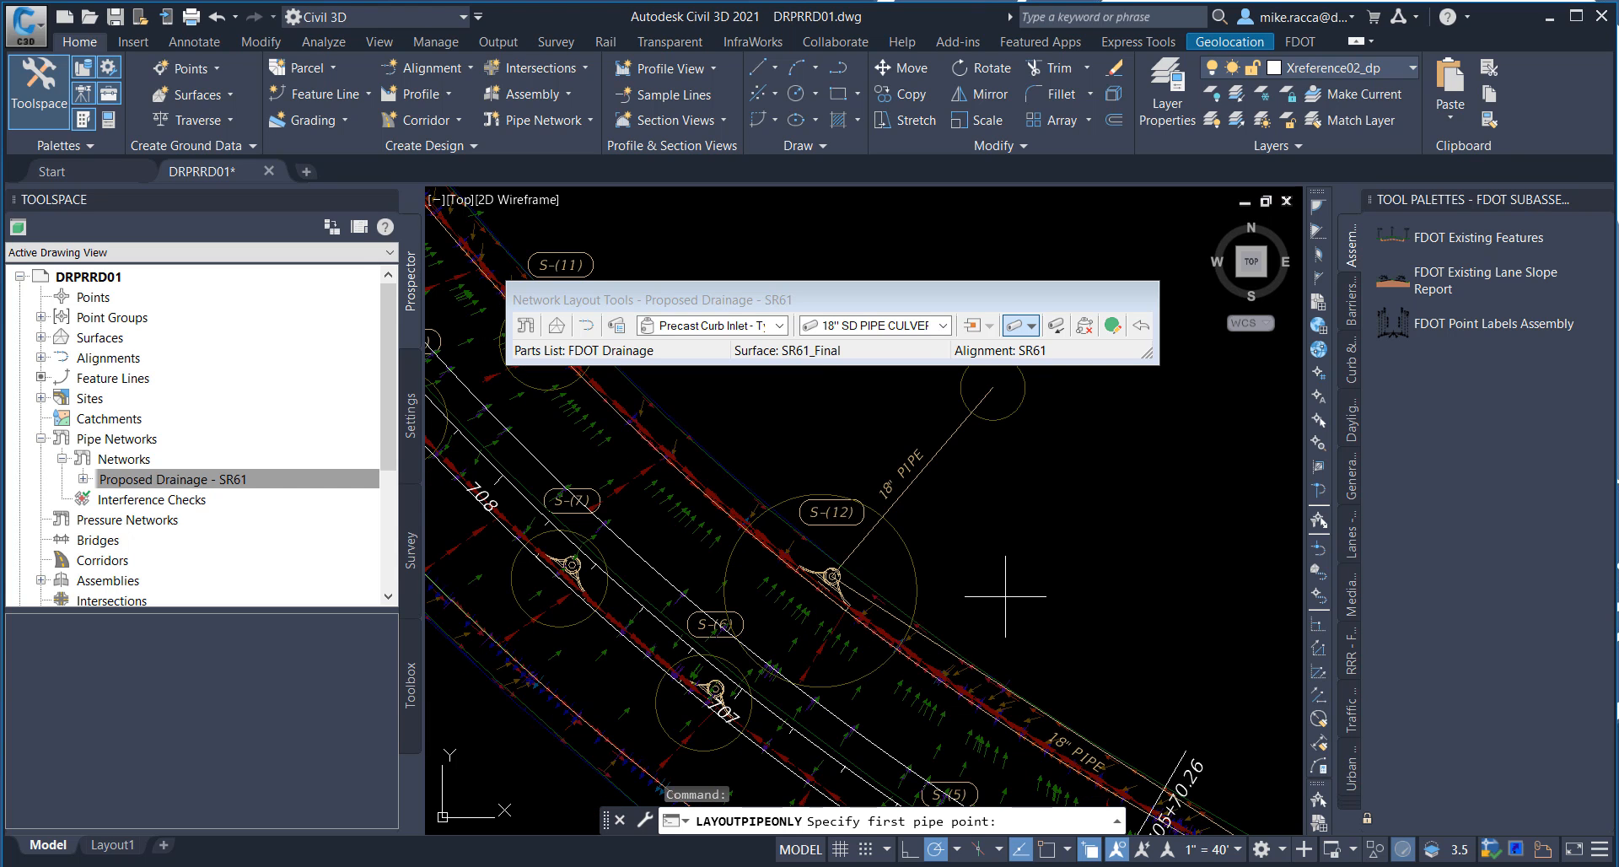
{"action": "mouse_move", "coordinate": [1007, 613]}
{"action": "middle_mouse_down"}
{"action": "mouse_move", "coordinate": [930, 473]}
{"action": "mouse_move", "coordinate": [914, 369]}
{"action": "middle_mouse_up"}
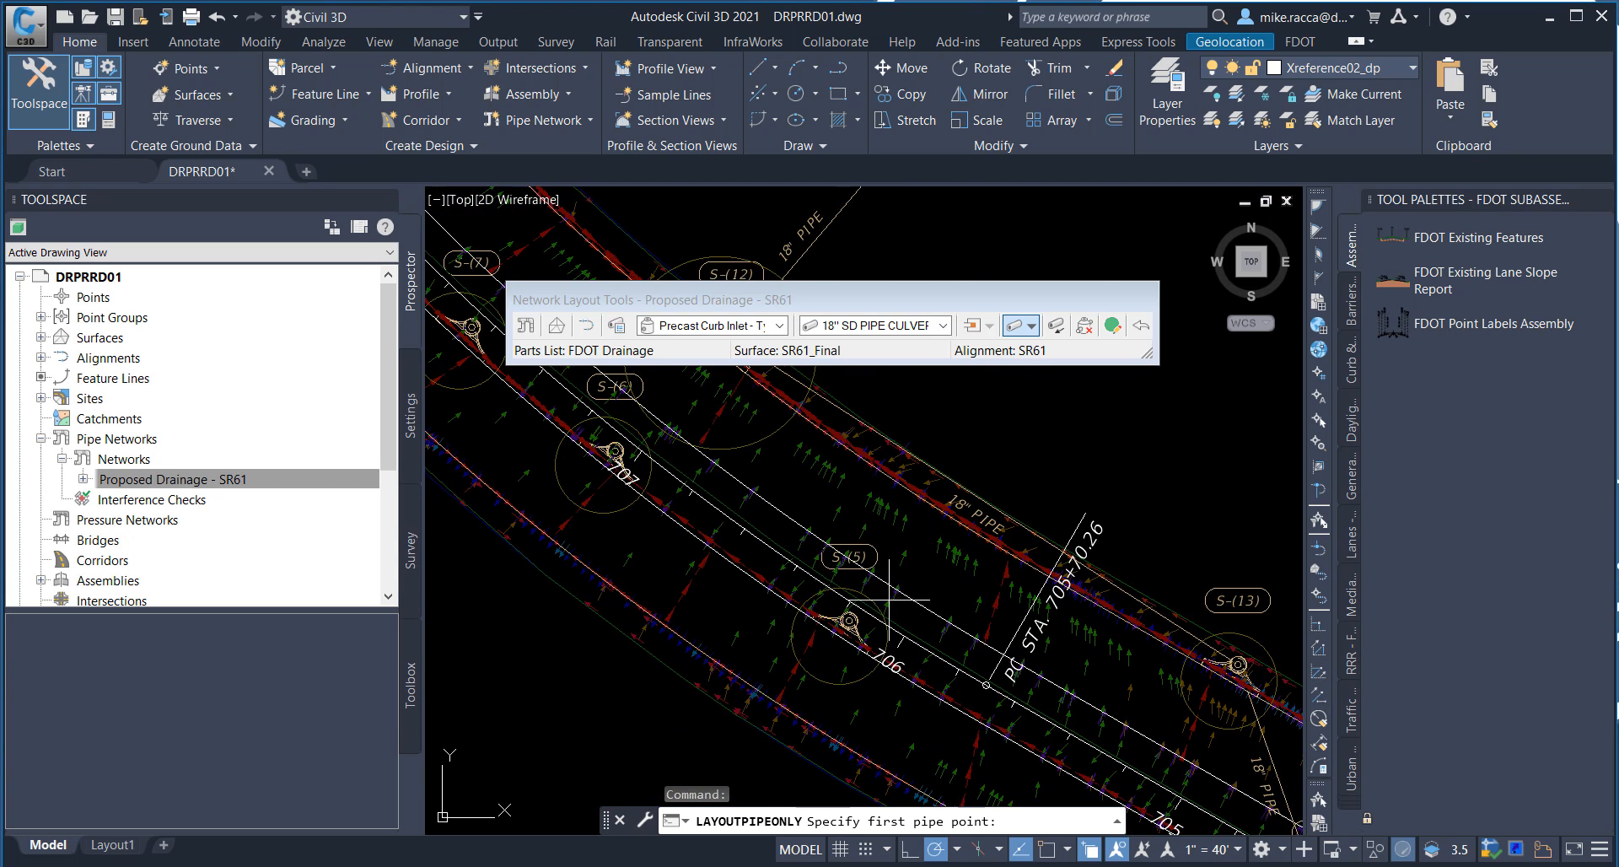
{"action": "scroll", "coordinate": [872, 611], "scroll_direction": "up", "scroll_amount": 4}
{"action": "middle_click_drag", "start_coordinate": [859, 618], "coordinate": [884, 571]}
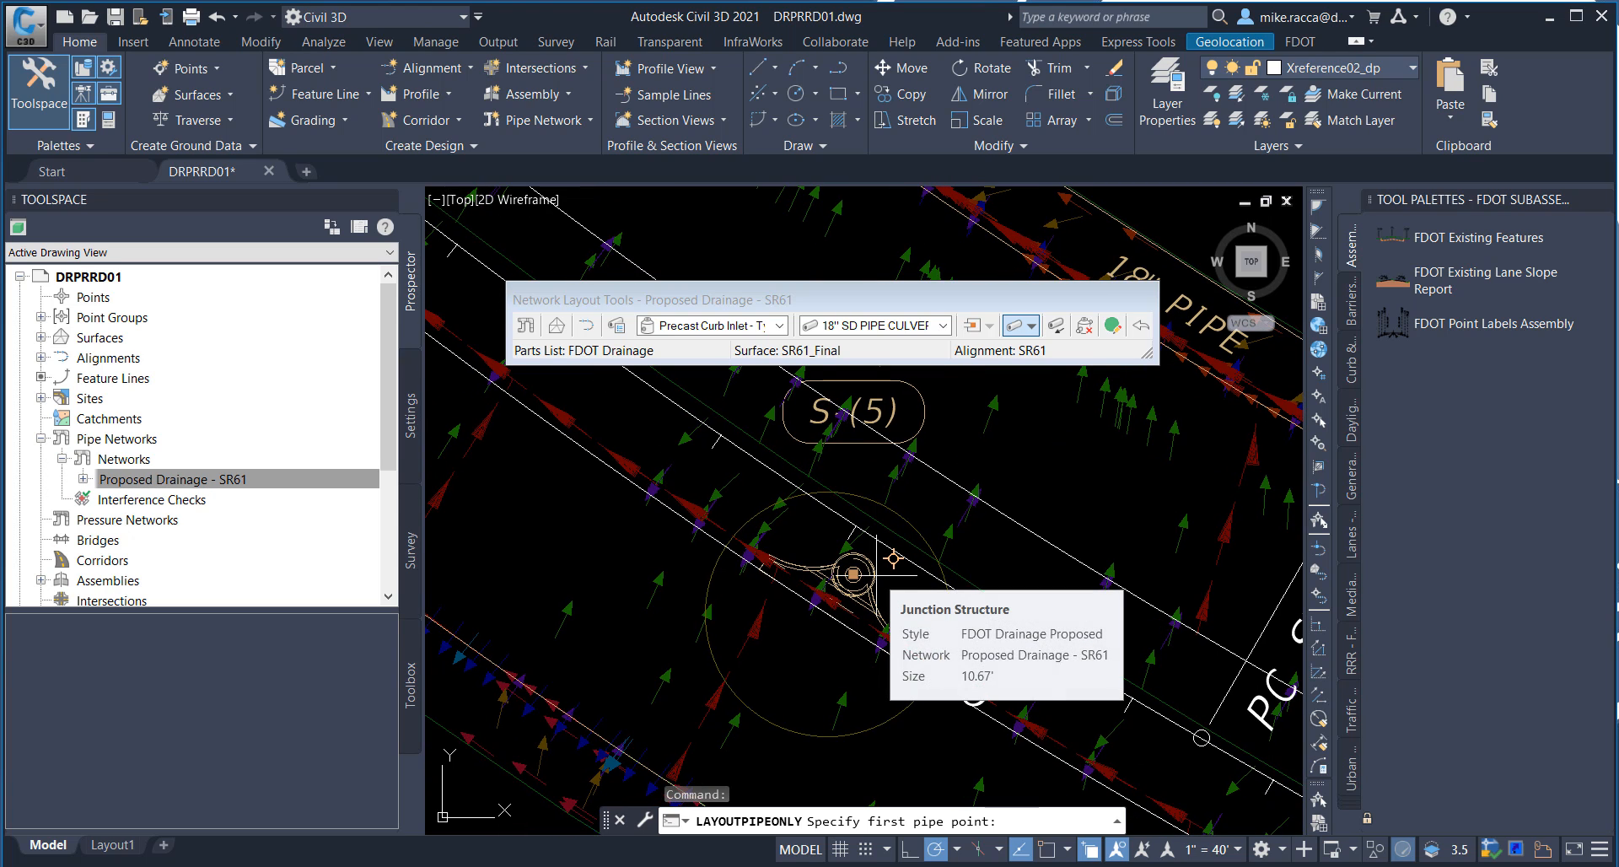
{"action": "left_click", "coordinate": [876, 574]}
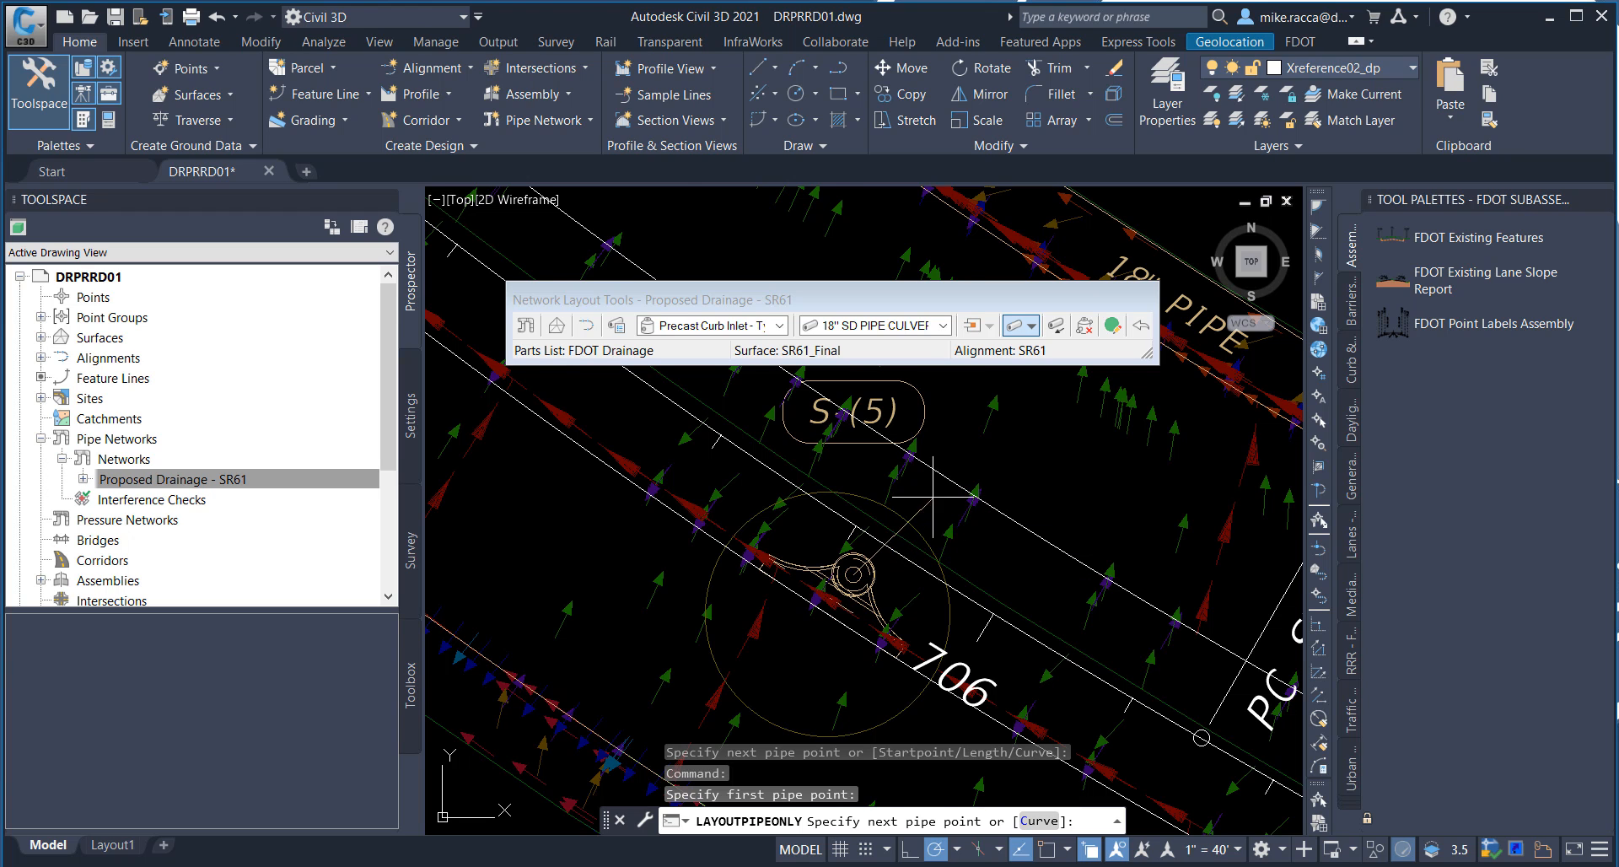
{"action": "scroll", "coordinate": [916, 497], "scroll_direction": "down", "scroll_amount": 1}
{"action": "mouse_move", "coordinate": [873, 480]}
{"action": "middle_mouse_down"}
{"action": "mouse_move", "coordinate": [929, 608]}
{"action": "mouse_move", "coordinate": [1047, 764]}
{"action": "middle_mouse_up"}
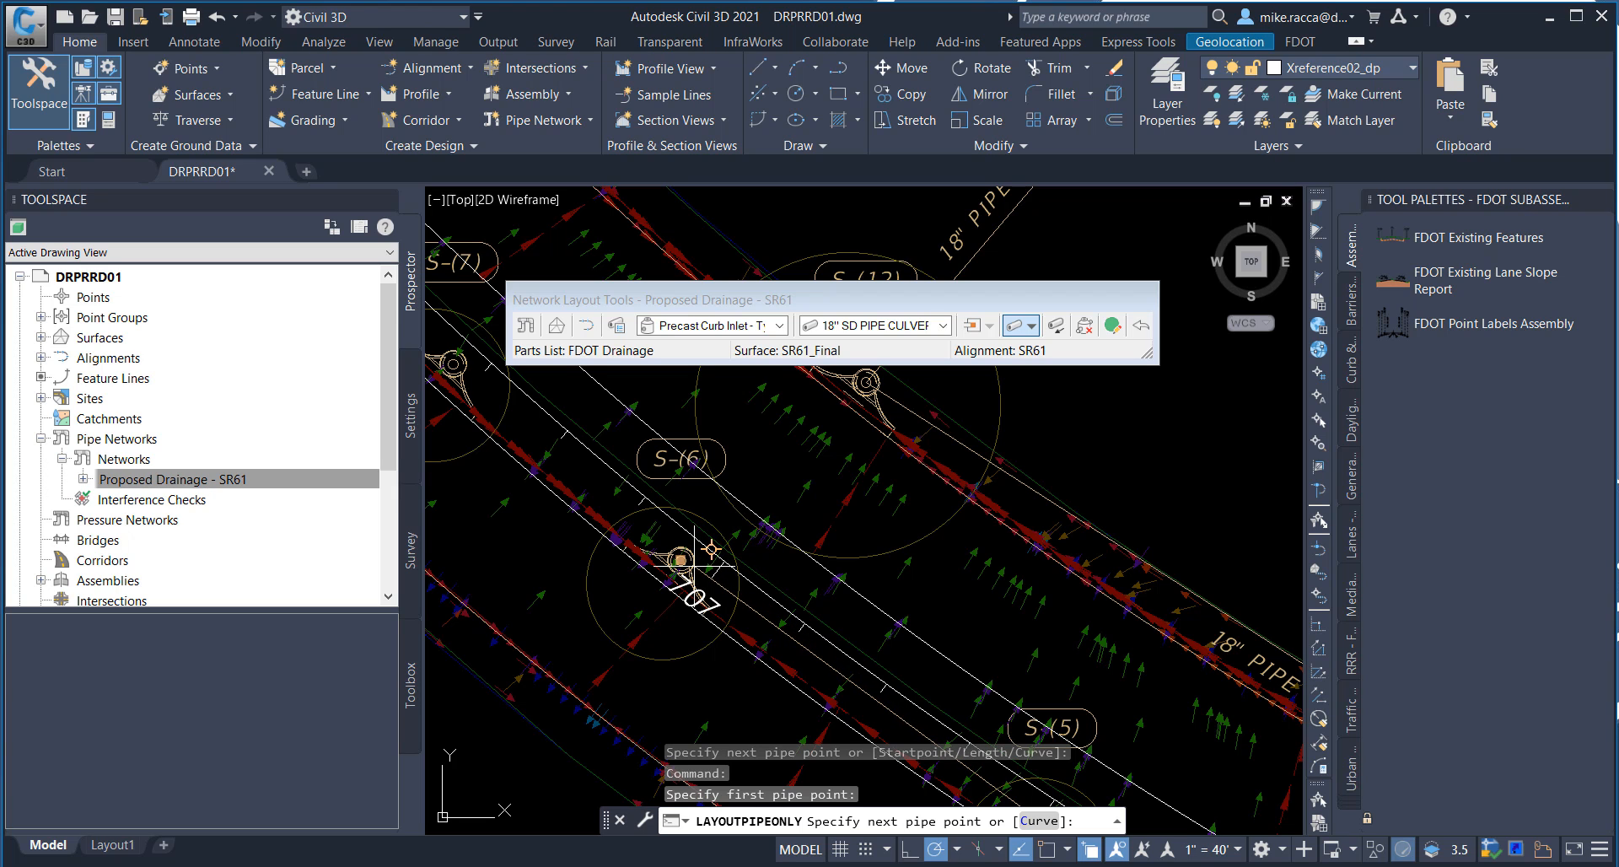
{"action": "left_click", "coordinate": [867, 382]}
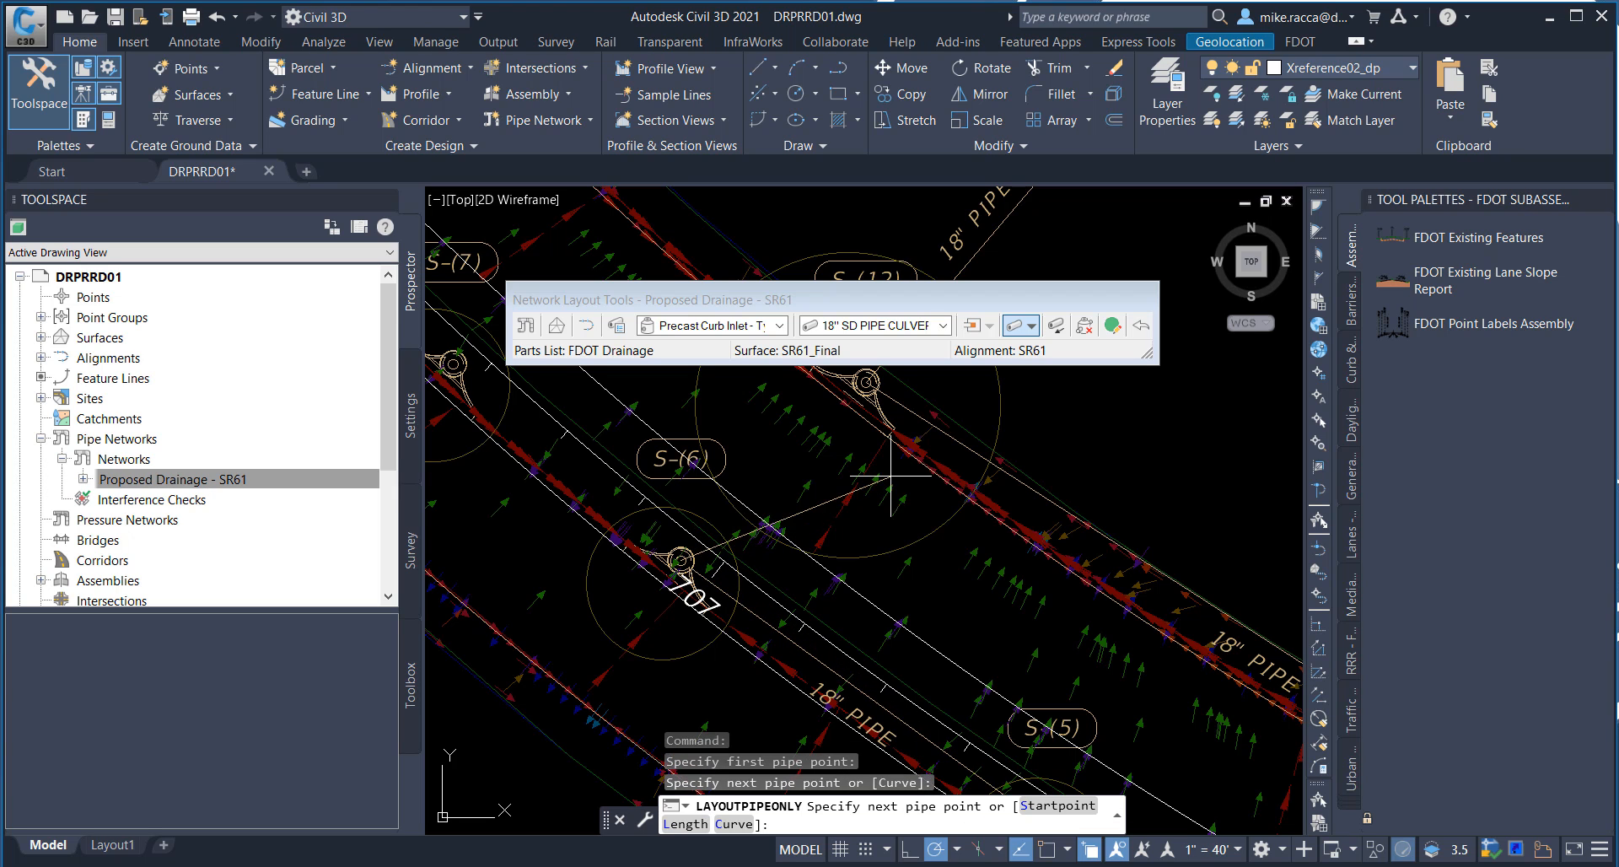
Step: Continue the 18" pipe from S-(6) across the roadway to inlet S-(12) and end the pipe run
{"action": "middle_click_drag", "start_coordinate": [867, 382], "coordinate": [890, 561]}
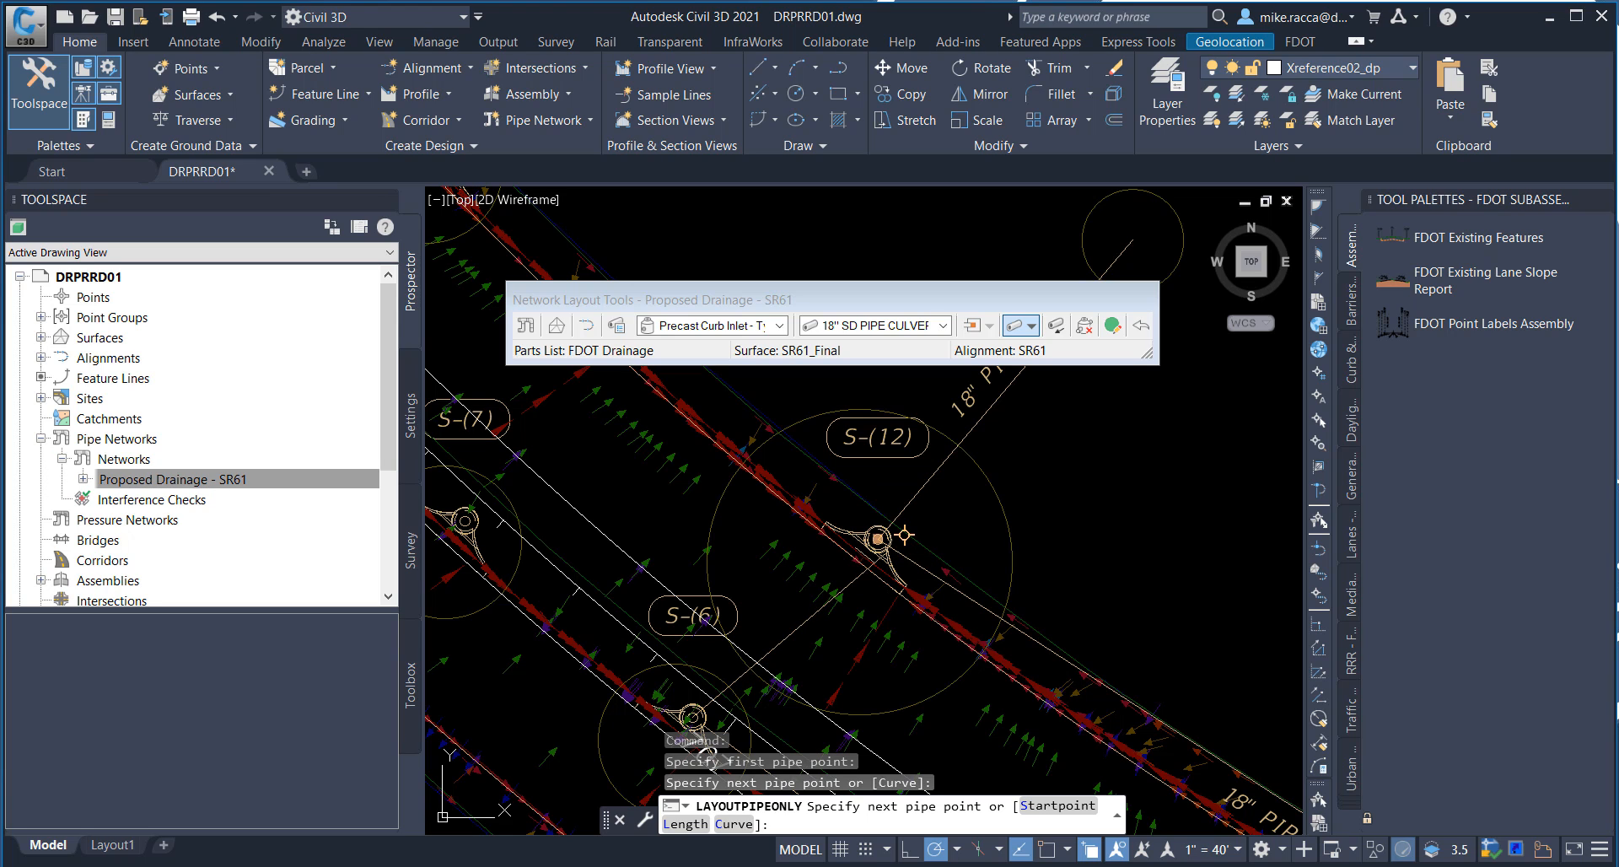
{"action": "left_click", "coordinate": [905, 535]}
{"action": "right_click", "coordinate": [1063, 475]}
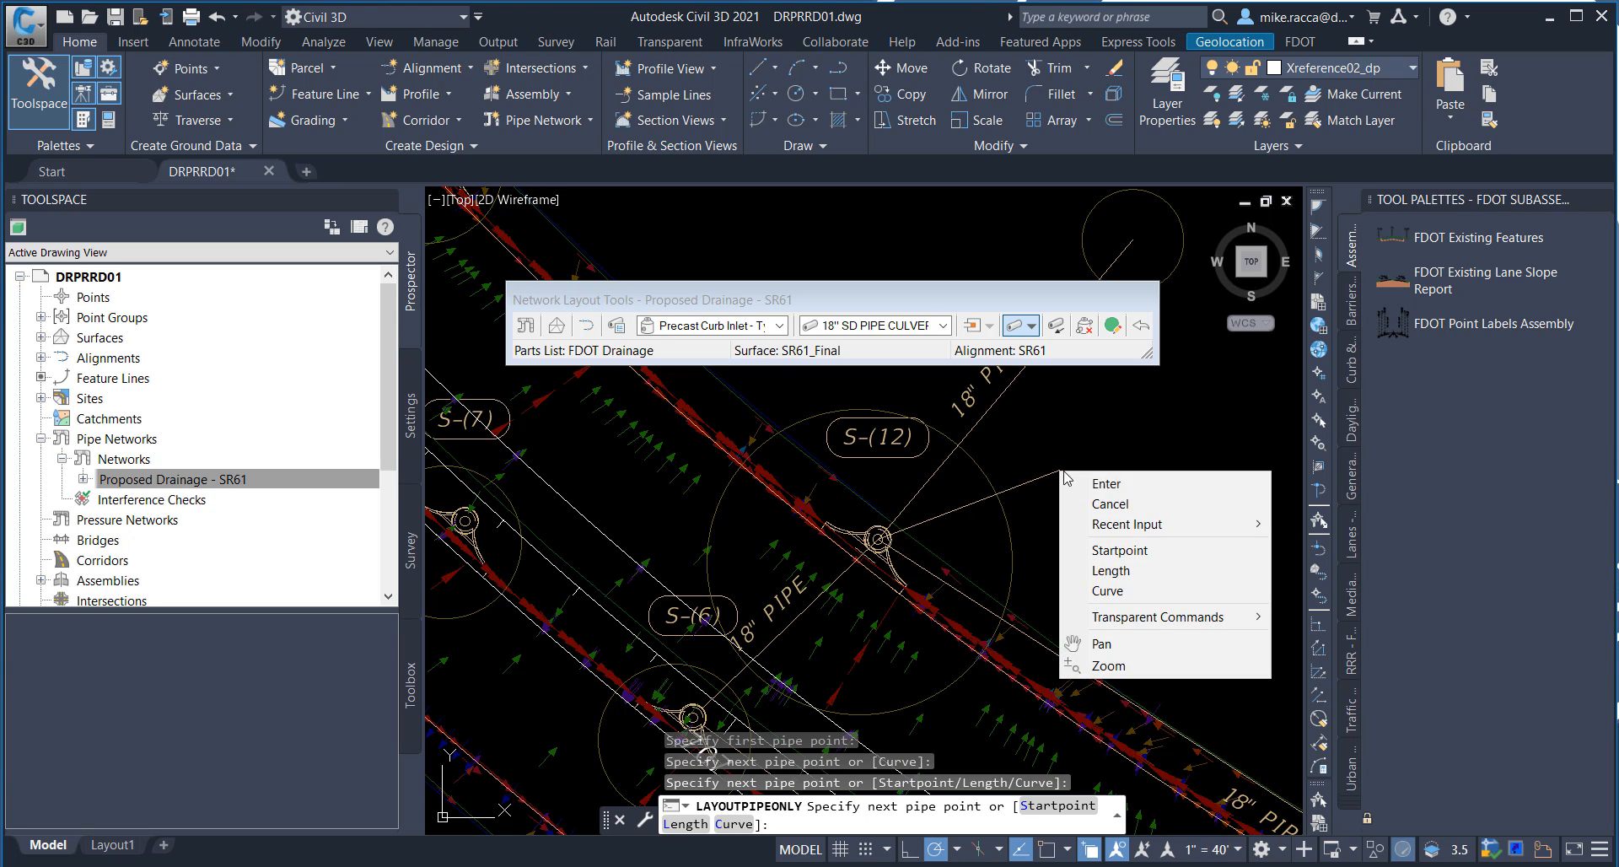
{"action": "left_click", "coordinate": [1106, 484]}
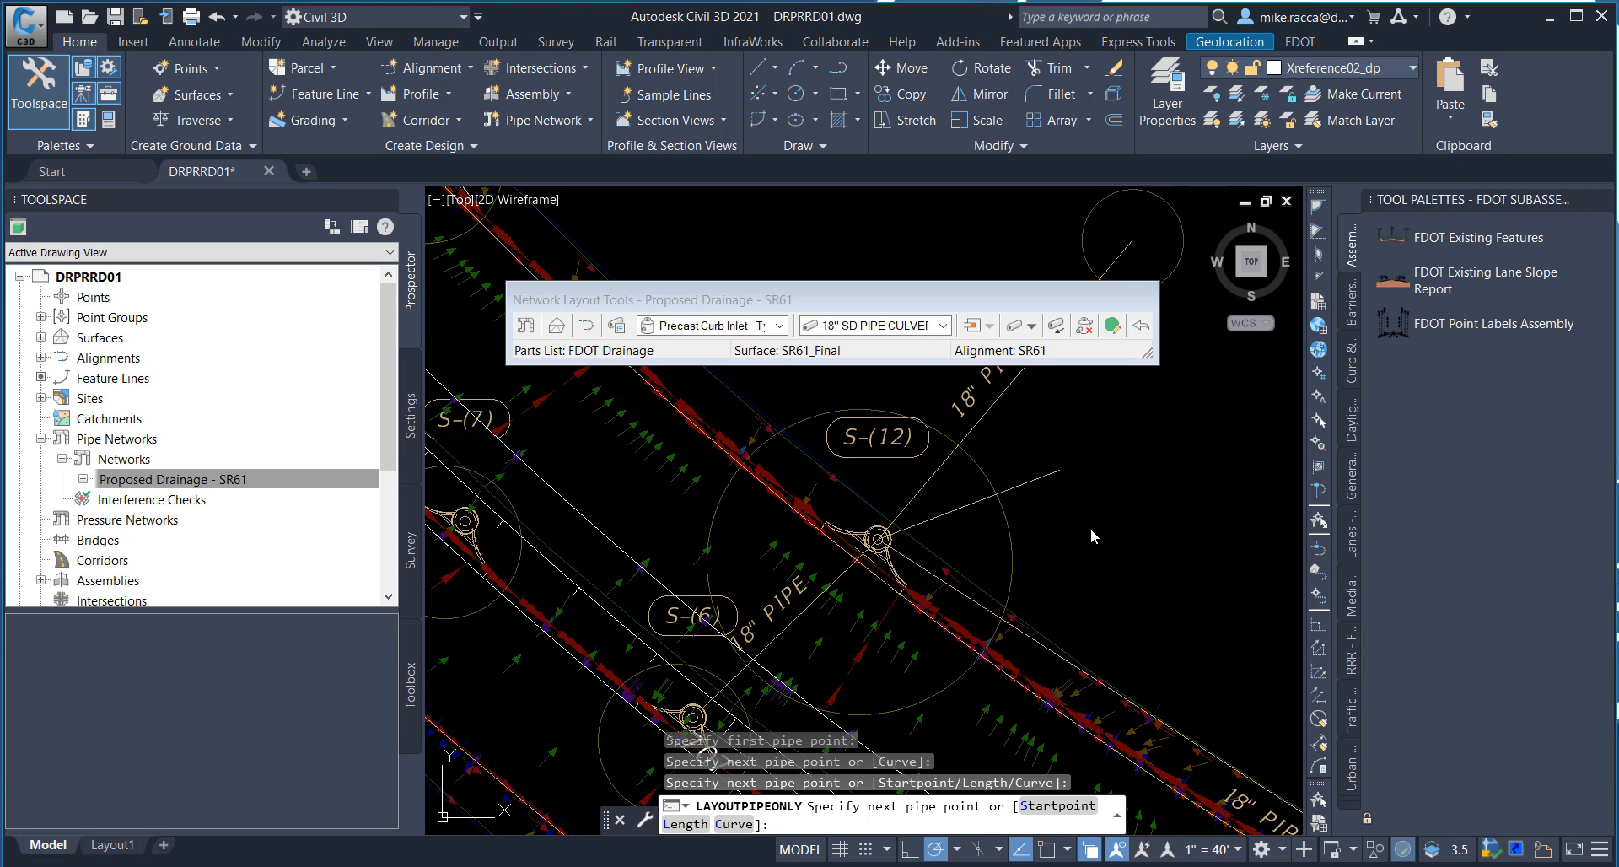
{"action": "key", "text": "Return"}
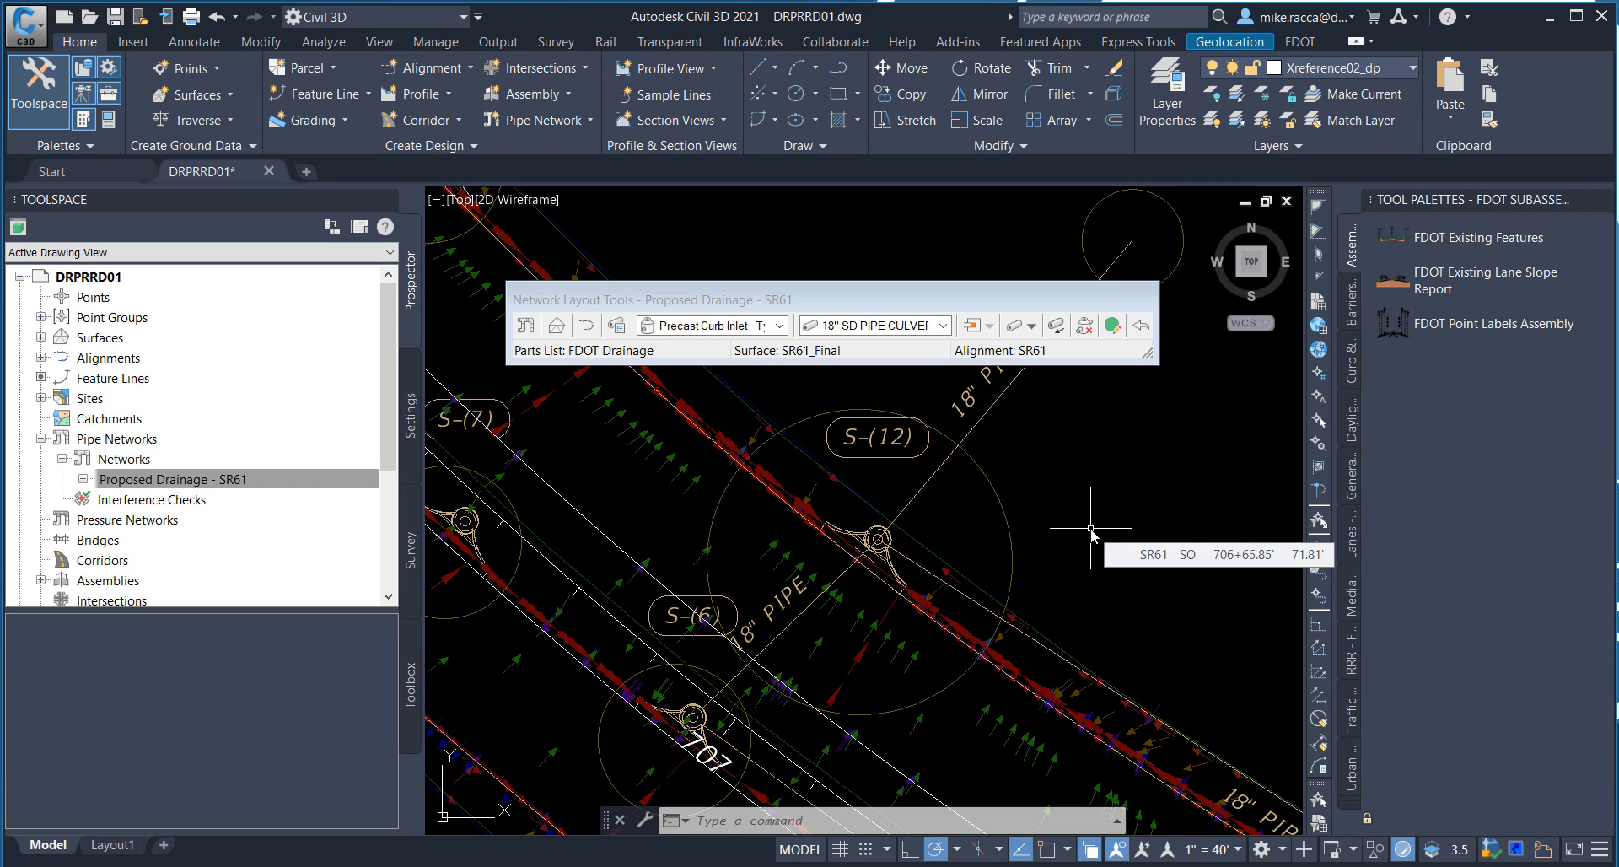
Step: Start a new Pipes Only run and connect inlet S-(9) to inlet S-(8) with the 18" pipe
{"action": "left_click", "coordinate": [1032, 329]}
{"action": "left_click", "coordinate": [1050, 366]}
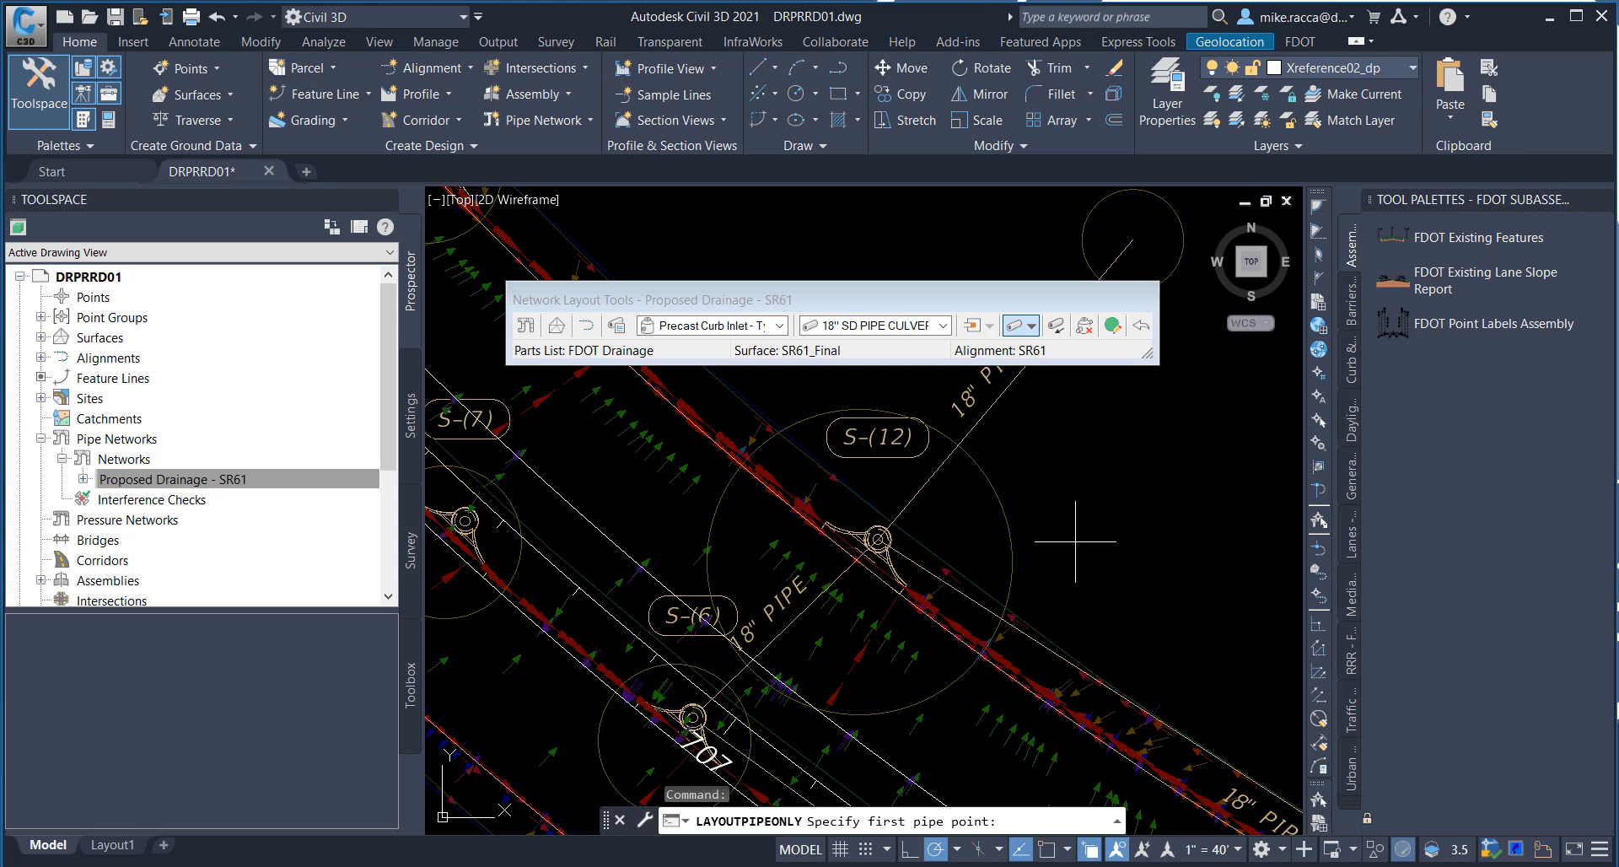
{"action": "scroll", "coordinate": [1088, 598], "scroll_direction": "down", "scroll_amount": 2}
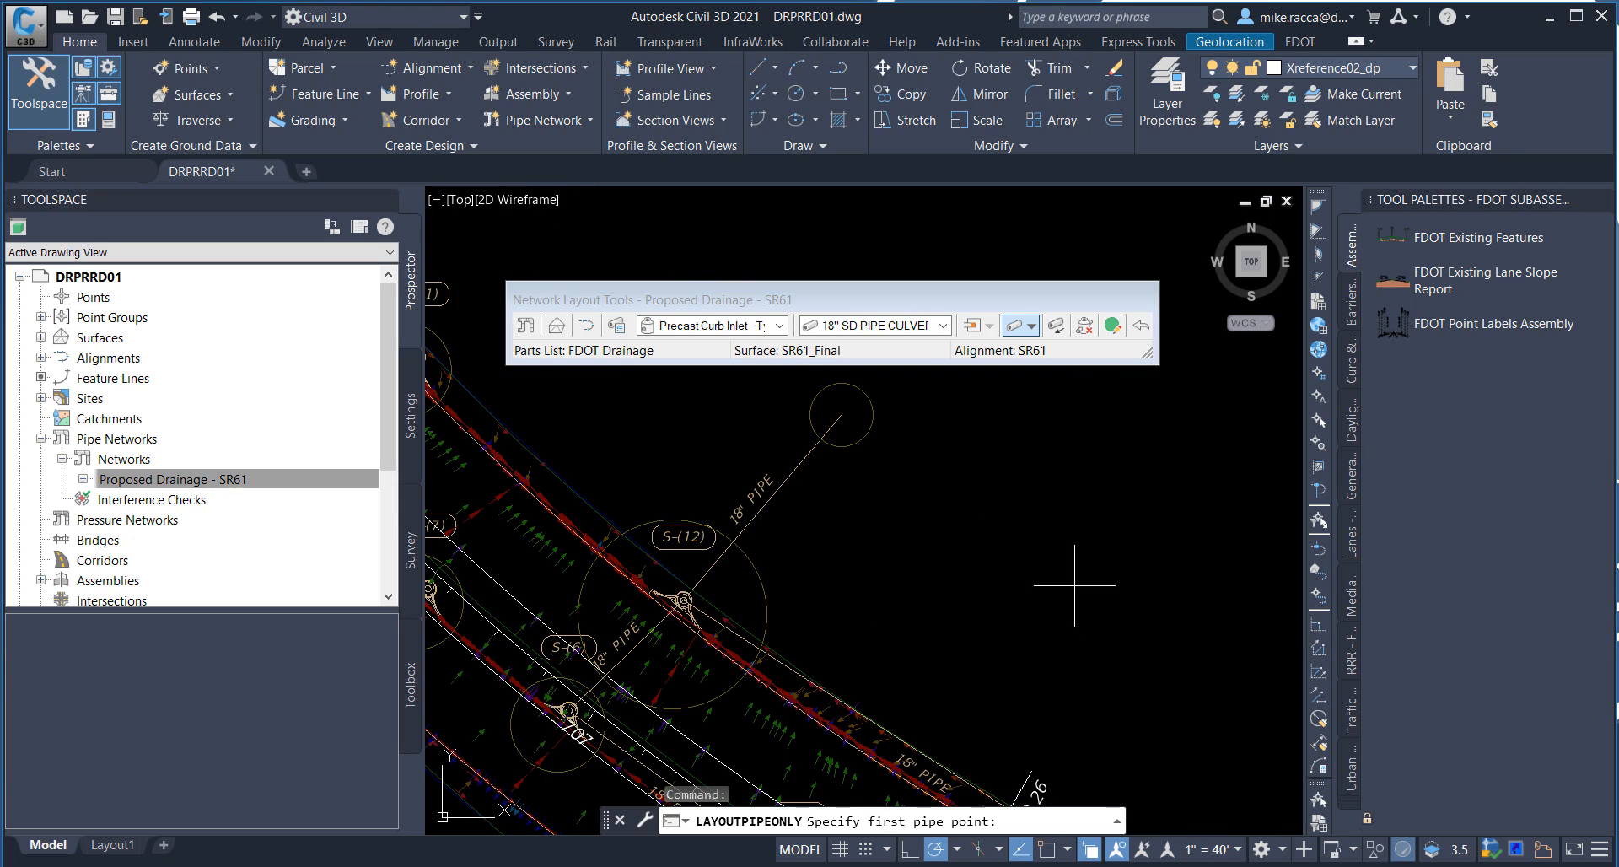
{"action": "middle_click_drag", "start_coordinate": [959, 520], "coordinate": [1202, 583]}
{"action": "middle_click_drag", "start_coordinate": [802, 420], "coordinate": [1113, 553]}
{"action": "middle_click_drag", "start_coordinate": [892, 465], "coordinate": [1040, 585]}
{"action": "middle_click_drag", "start_coordinate": [821, 514], "coordinate": [912, 548]}
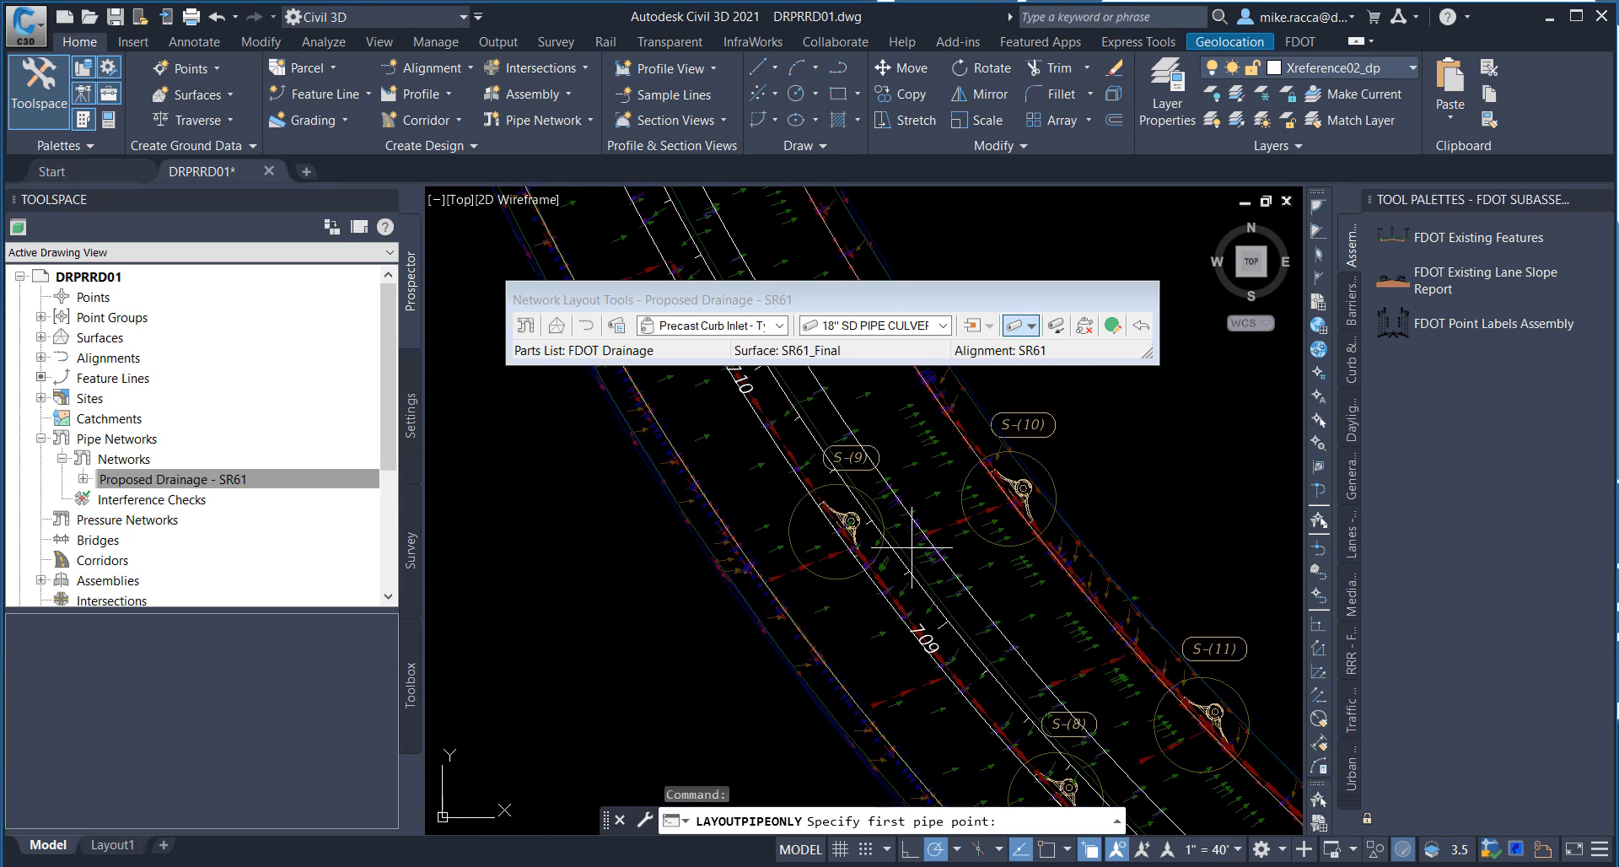
{"action": "scroll", "coordinate": [869, 542], "scroll_direction": "up", "scroll_amount": 2}
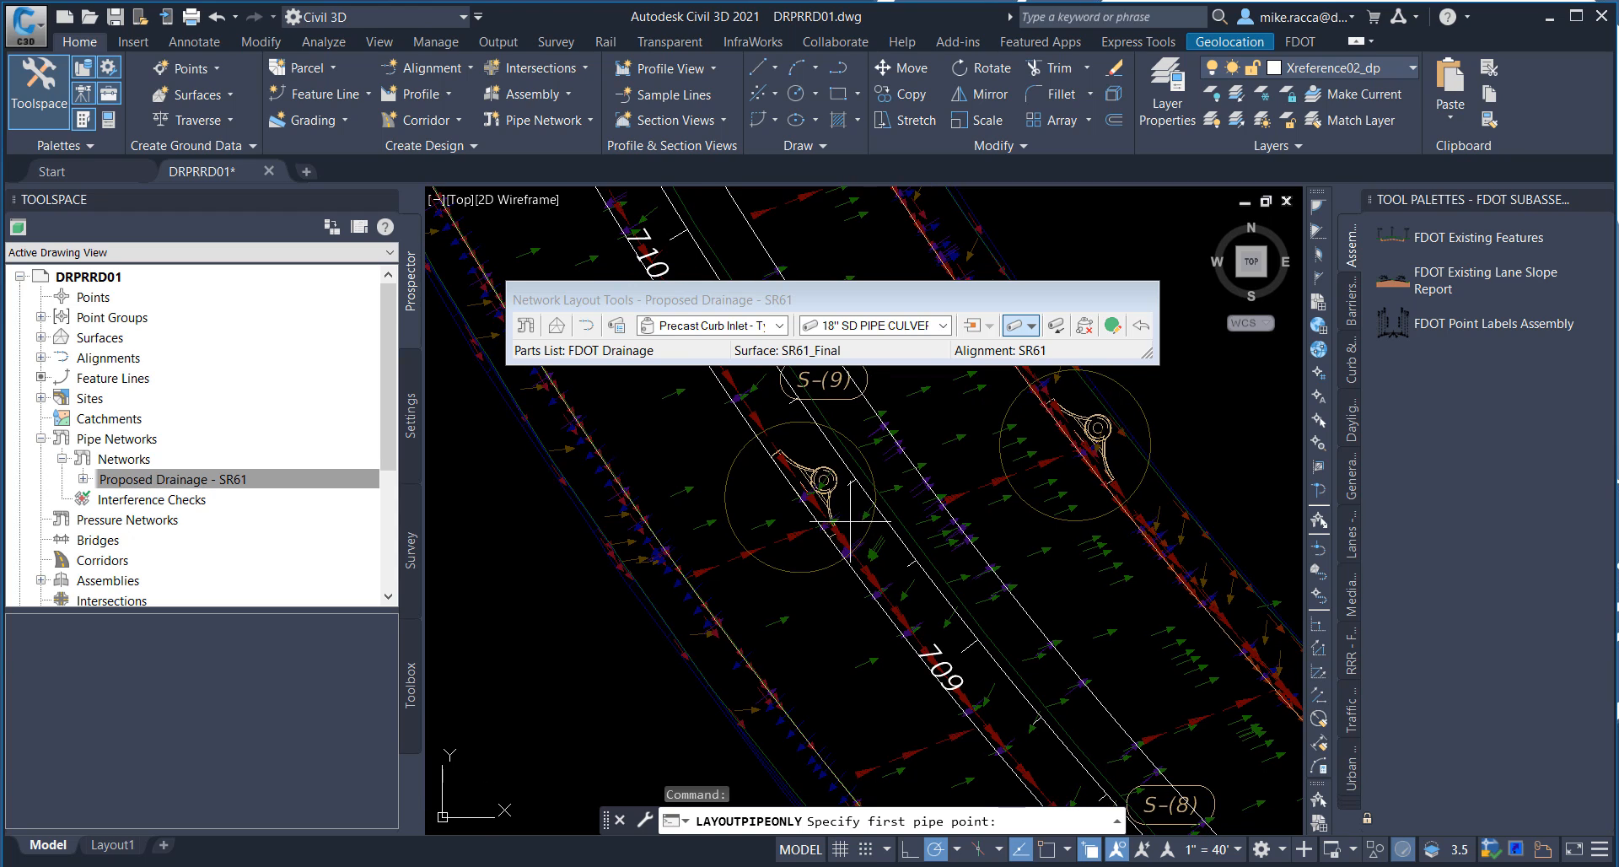
{"action": "left_click", "coordinate": [828, 463]}
{"action": "scroll", "coordinate": [835, 470], "scroll_direction": "down", "scroll_amount": 2}
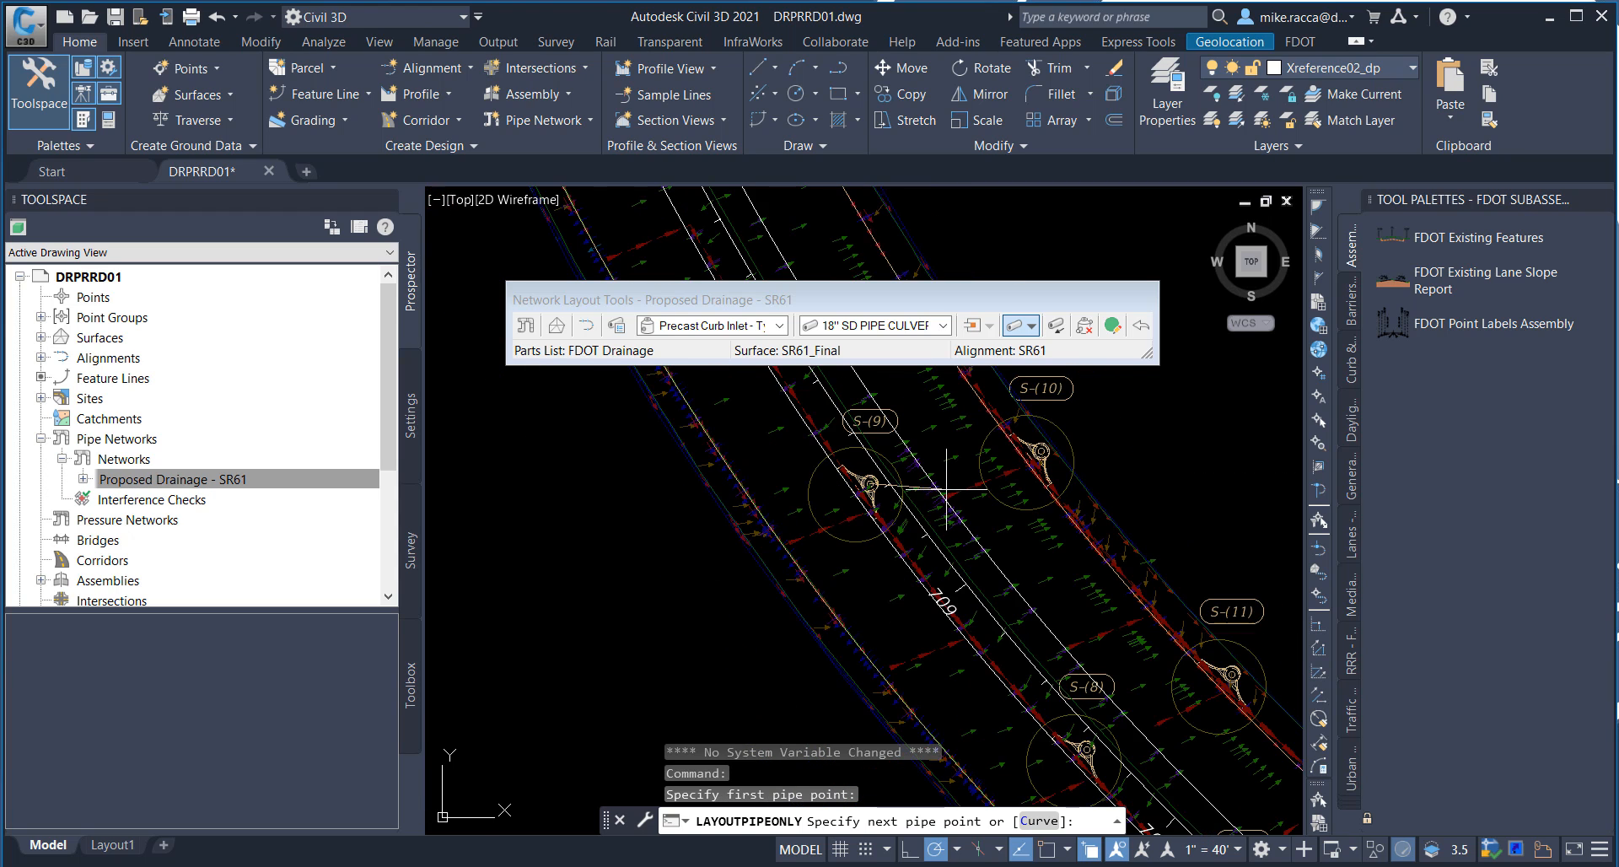
{"action": "mouse_move", "coordinate": [824, 469]}
{"action": "middle_mouse_down"}
{"action": "mouse_move", "coordinate": [830, 517]}
{"action": "mouse_move", "coordinate": [702, 379]}
{"action": "middle_mouse_up"}
{"action": "scroll", "coordinate": [843, 628], "scroll_direction": "up", "scroll_amount": 3}
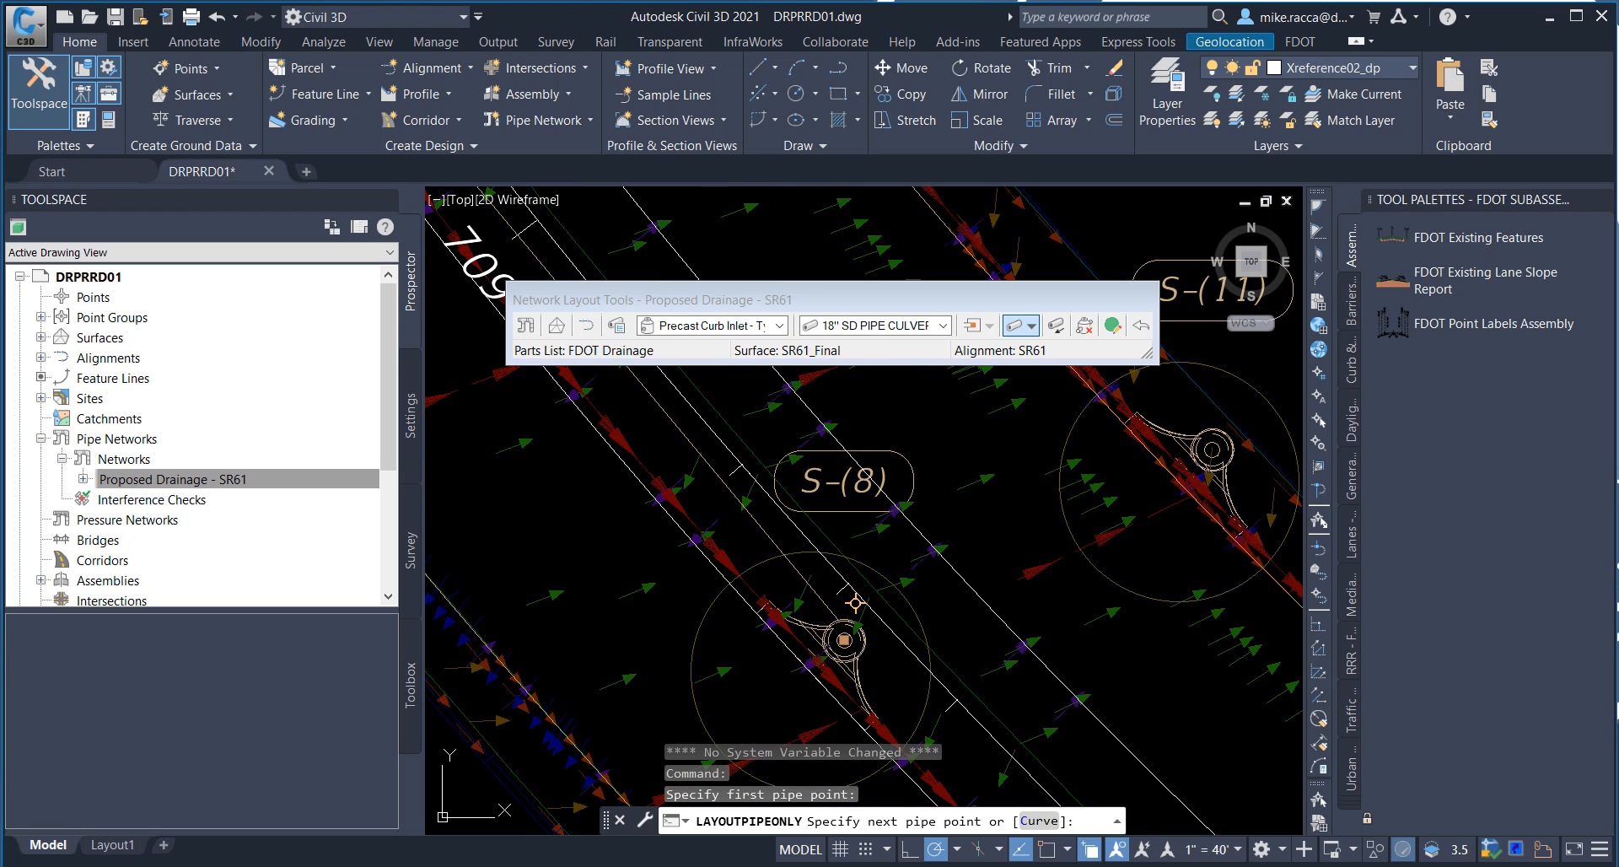
{"action": "left_click", "coordinate": [845, 640]}
Step: Extend the 18" pipe run from S-(8) through S-(7) to inlet S-(6) and end the run
{"action": "scroll", "coordinate": [895, 527], "scroll_direction": "down", "scroll_amount": 2}
{"action": "middle_click_drag", "start_coordinate": [973, 599], "coordinate": [788, 385]}
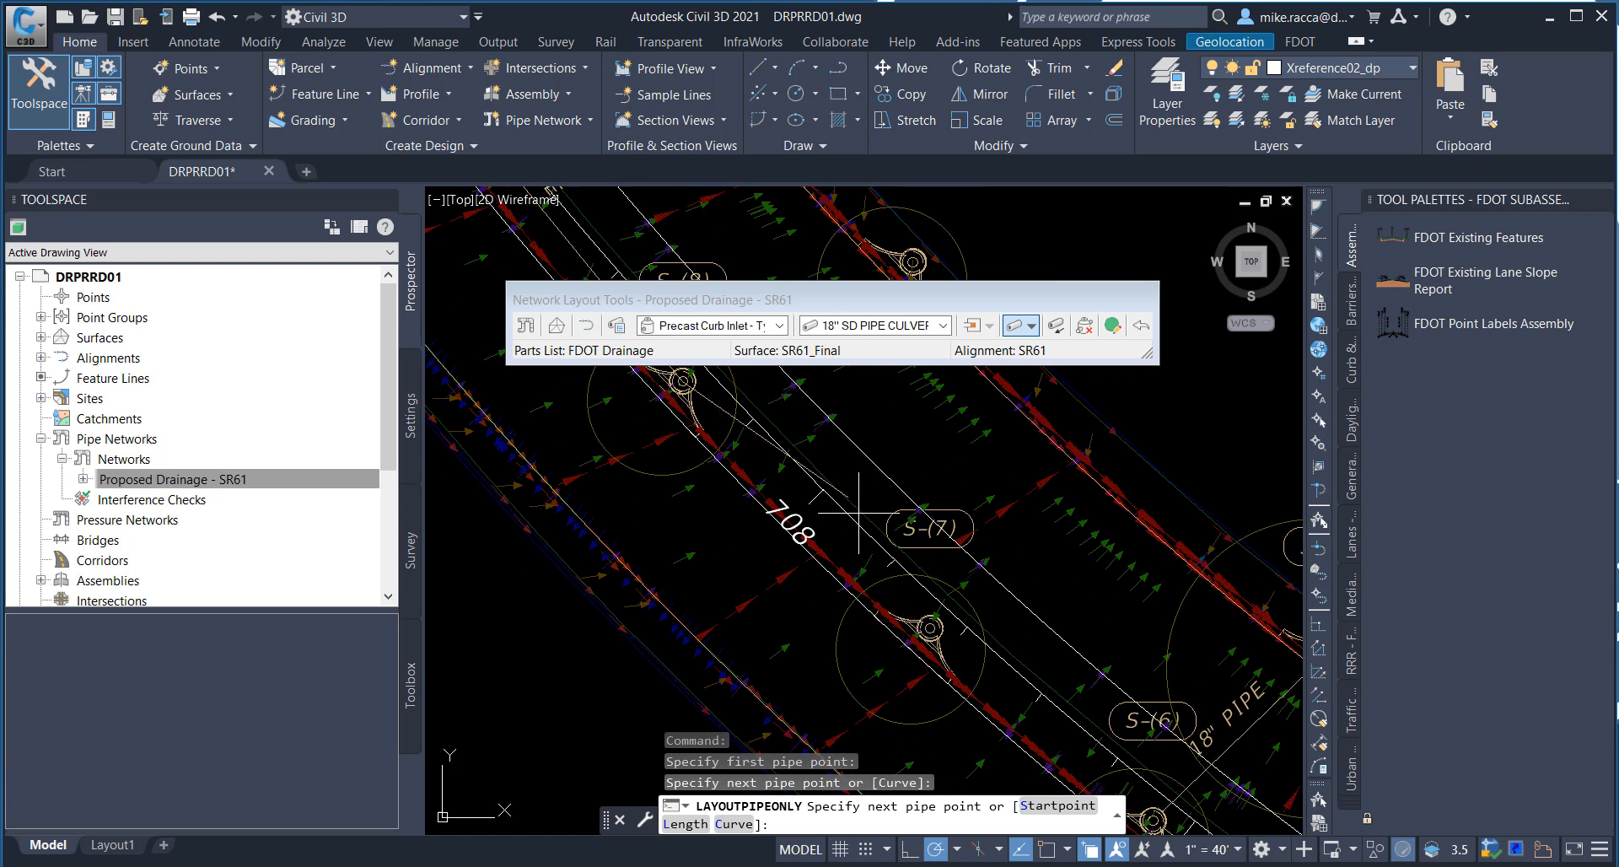
{"action": "left_click", "coordinate": [938, 603]}
{"action": "middle_click_drag", "start_coordinate": [1140, 793], "coordinate": [967, 595]}
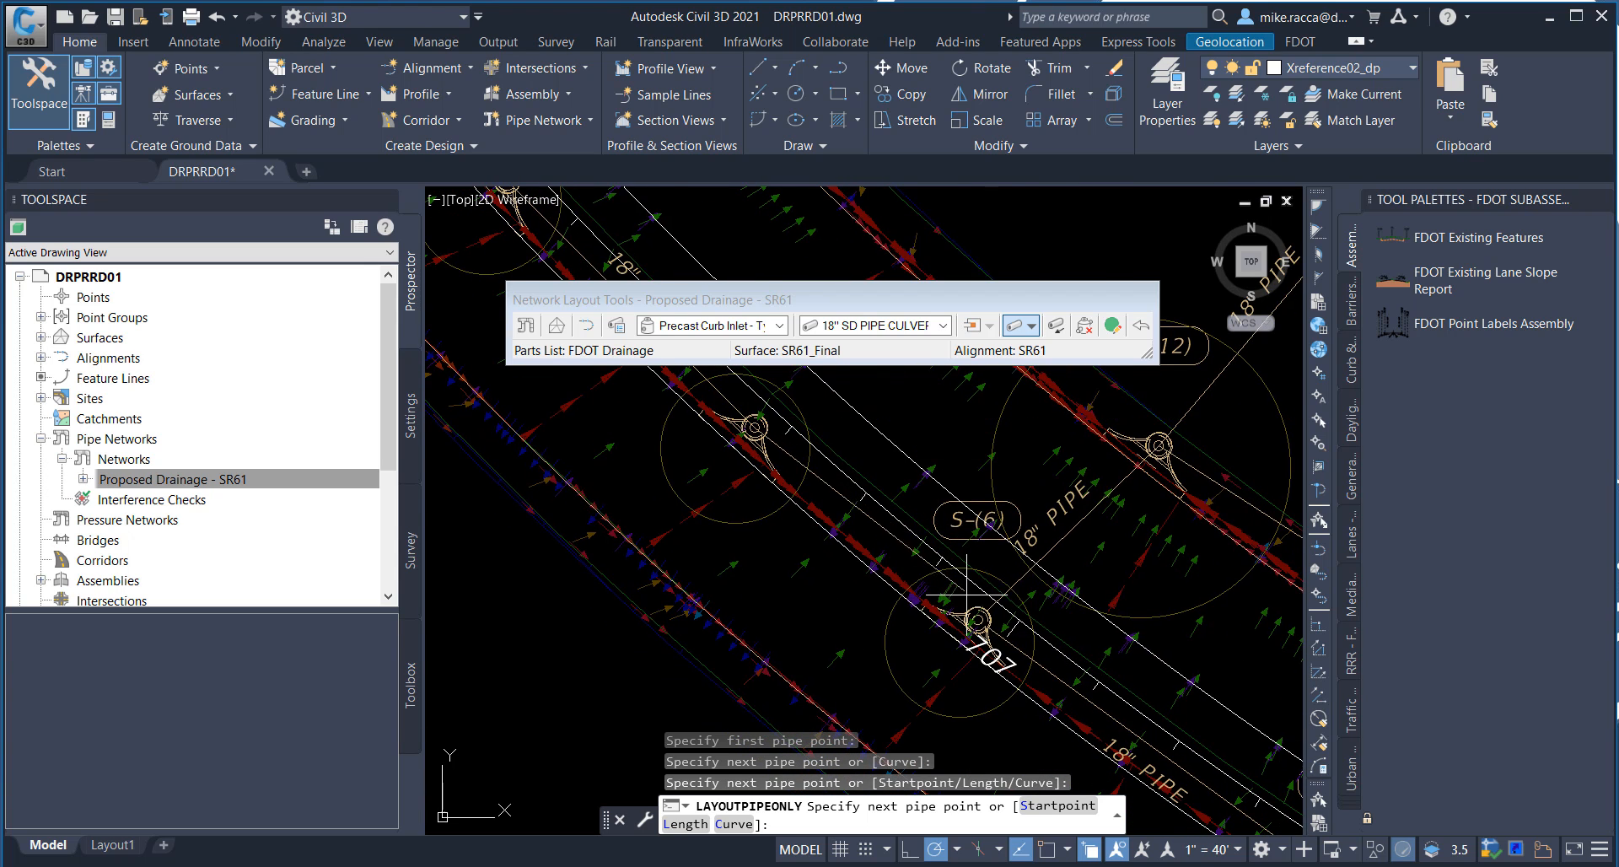
{"action": "scroll", "coordinate": [967, 594], "scroll_direction": "up", "scroll_amount": 2}
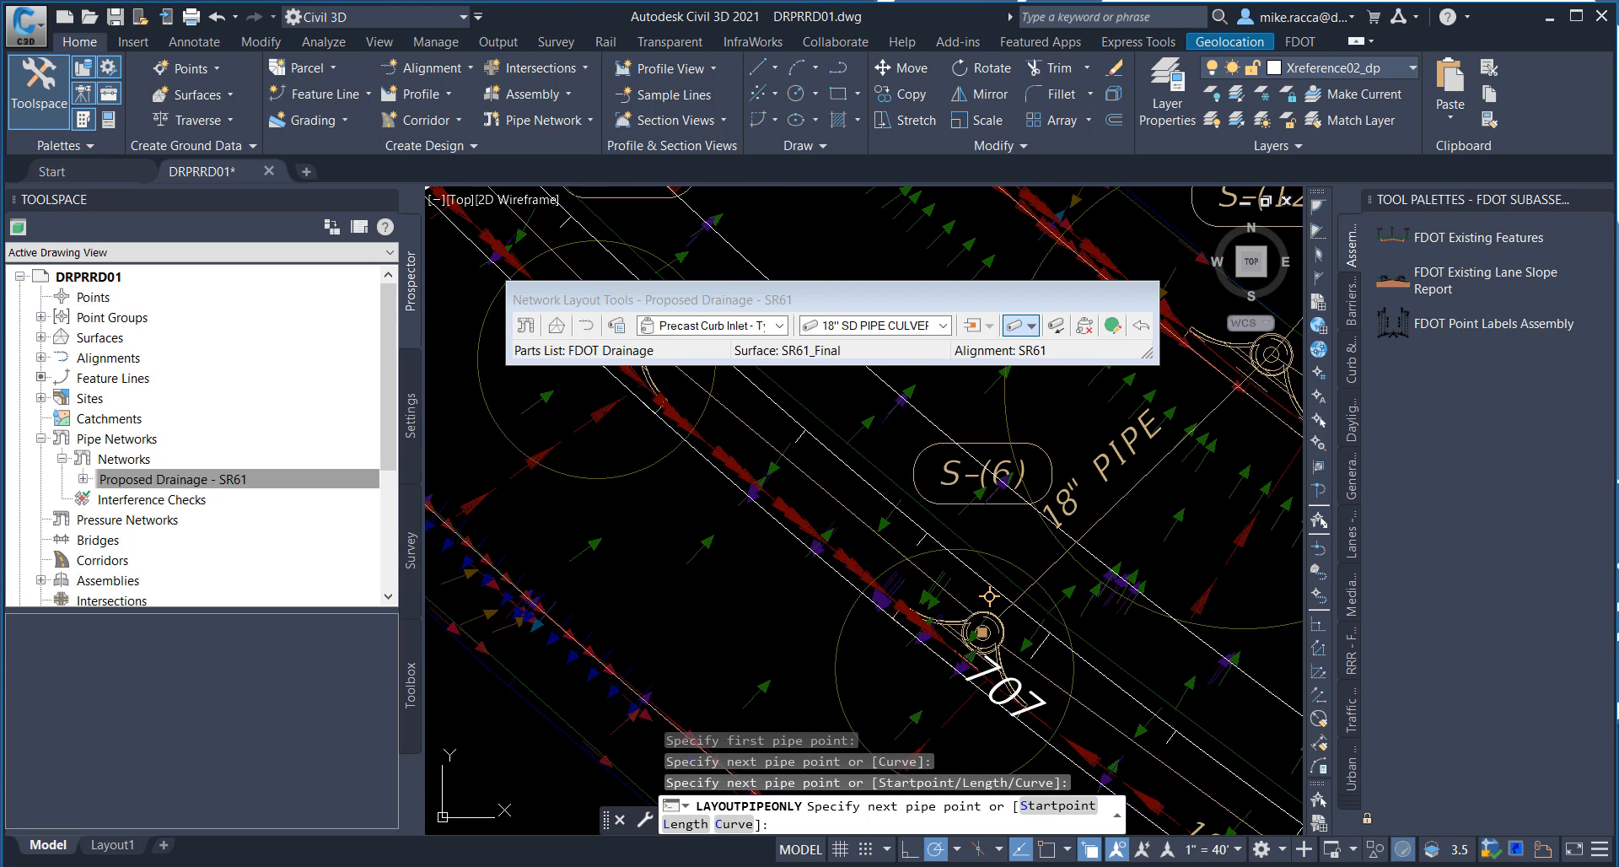
{"action": "left_click", "coordinate": [989, 596]}
{"action": "right_click", "coordinate": [902, 428]}
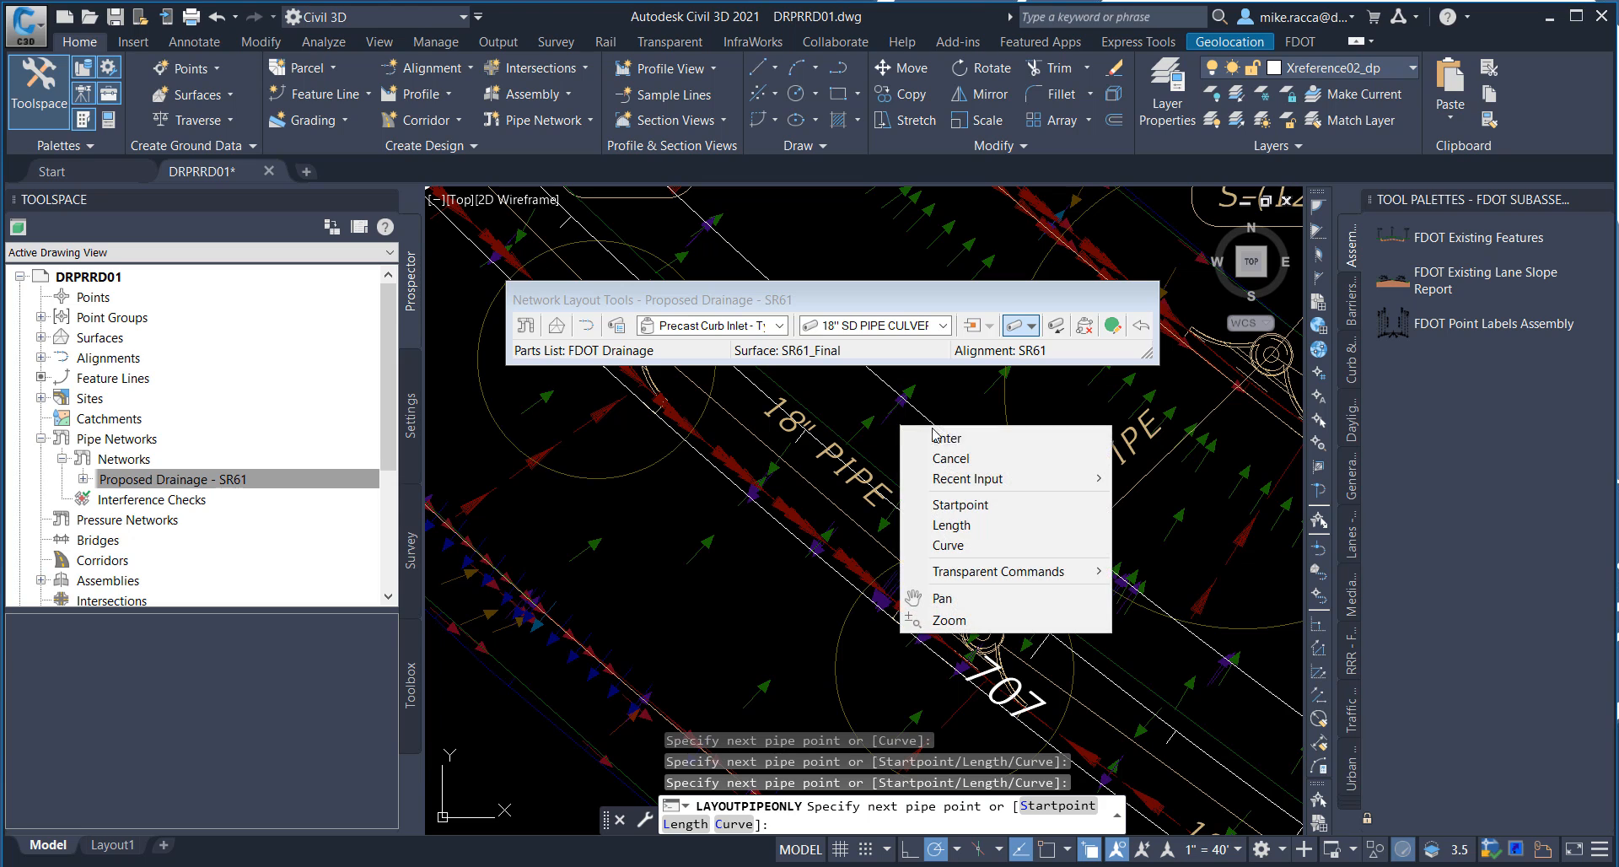
{"action": "left_click", "coordinate": [955, 439]}
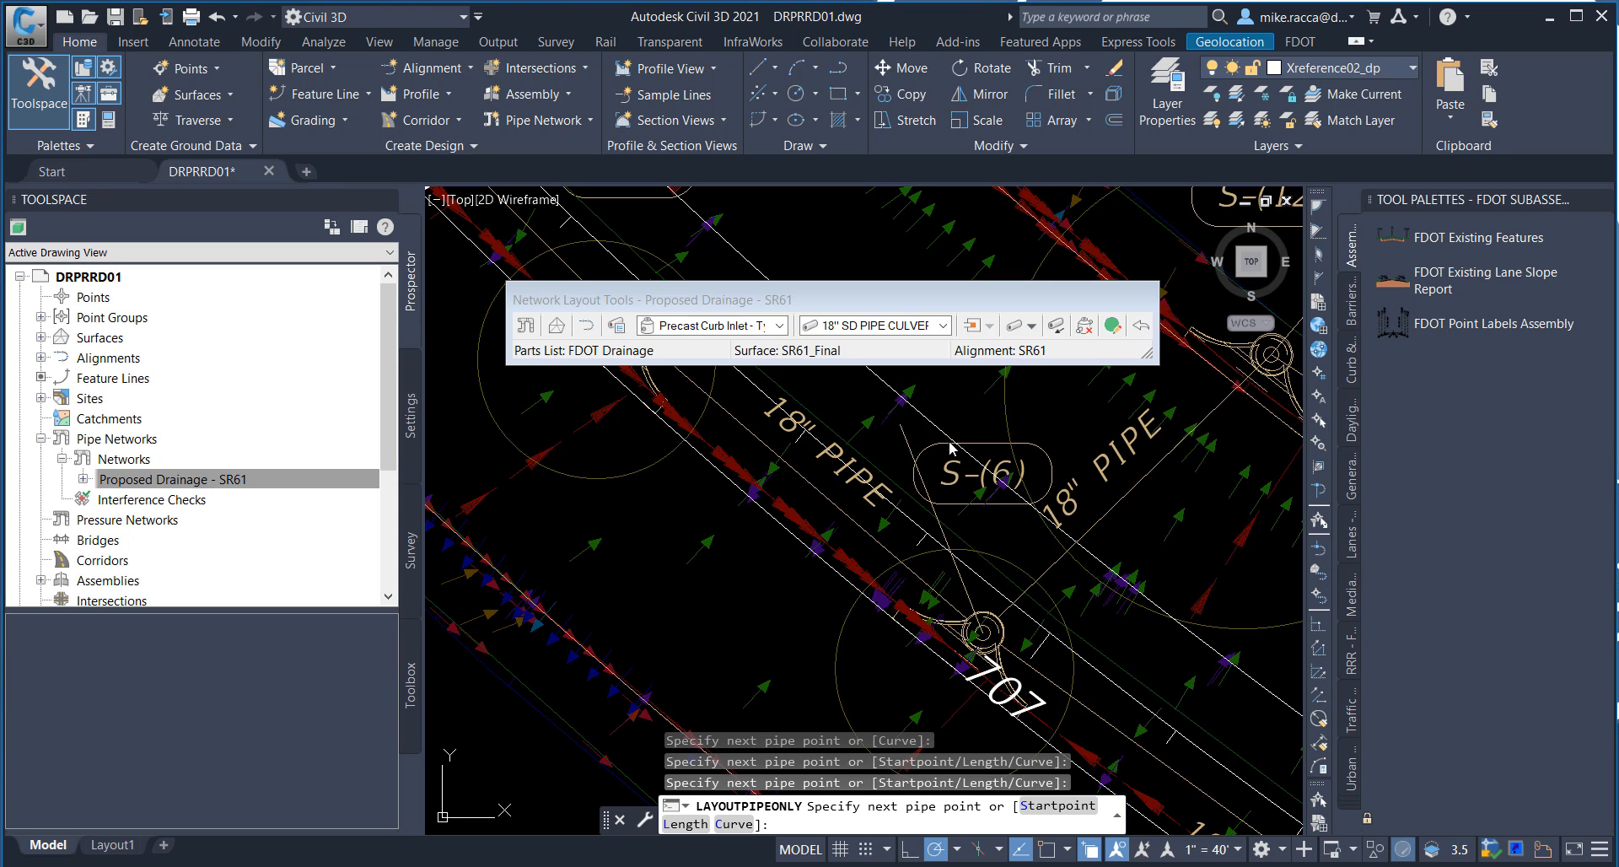
Step: Start another Pipes Only run and connect inlet S-(16) to inlet S-(15) with the 18" pipe
{"action": "scroll", "coordinate": [950, 444], "scroll_direction": "down", "scroll_amount": 4}
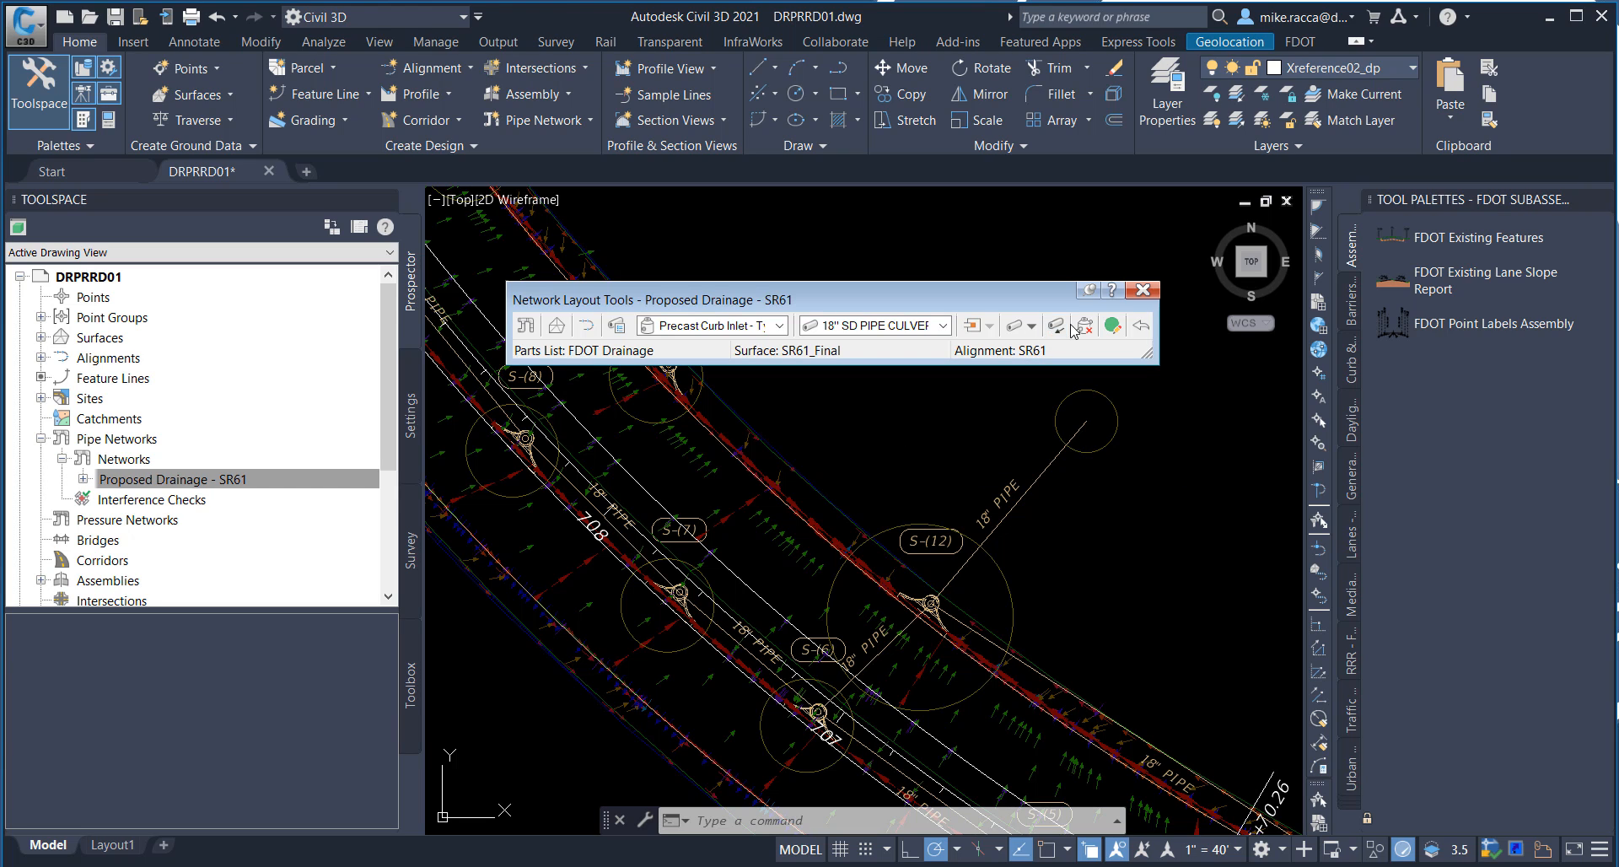
{"action": "left_click", "coordinate": [1031, 326]}
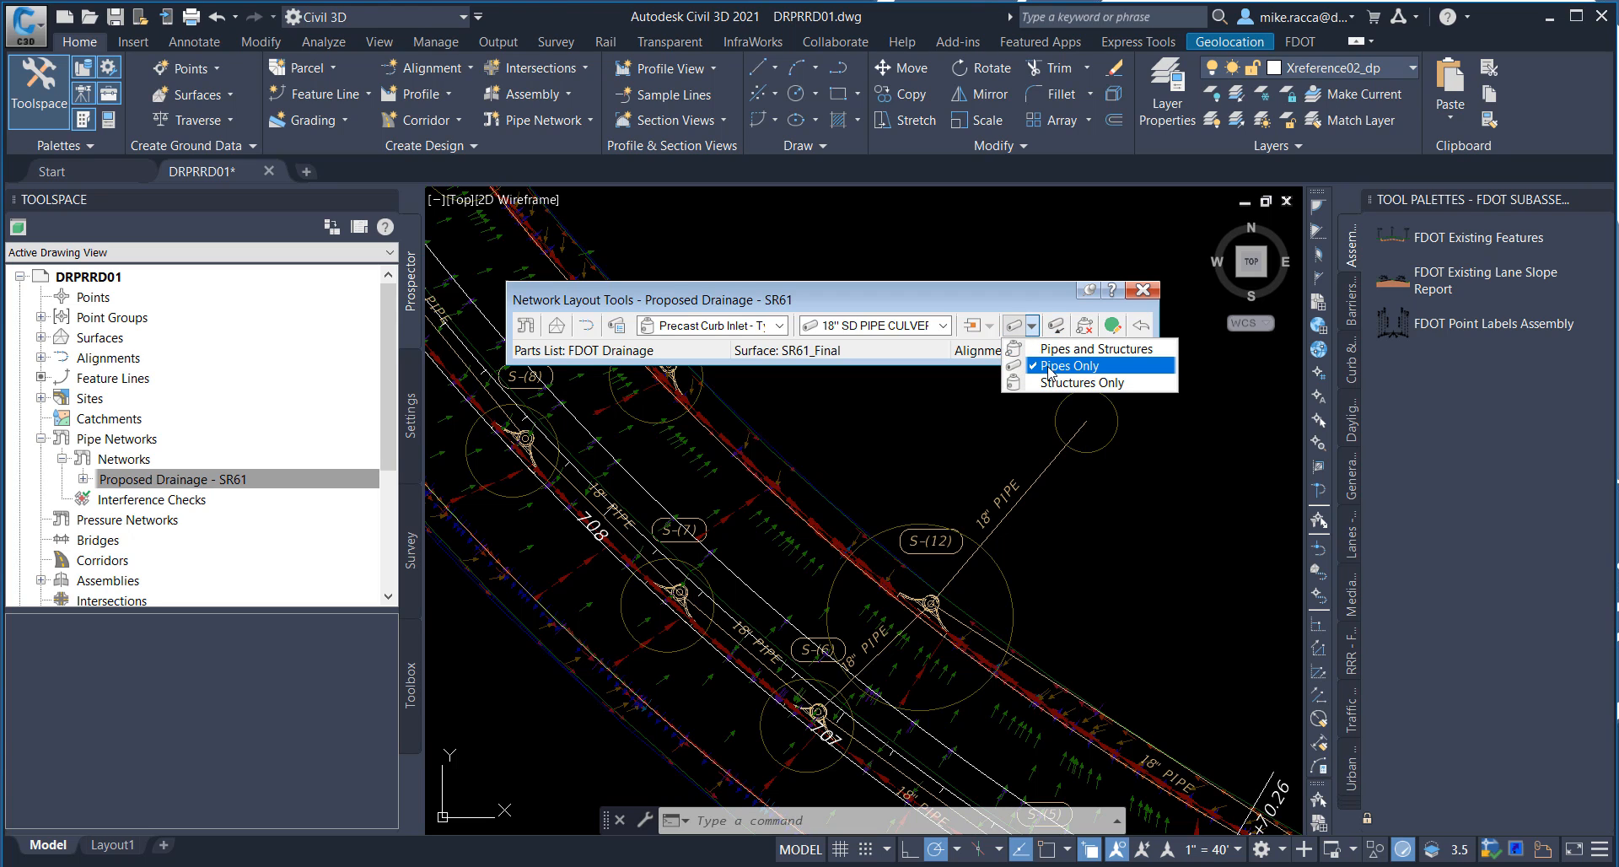
{"action": "left_click", "coordinate": [1050, 367]}
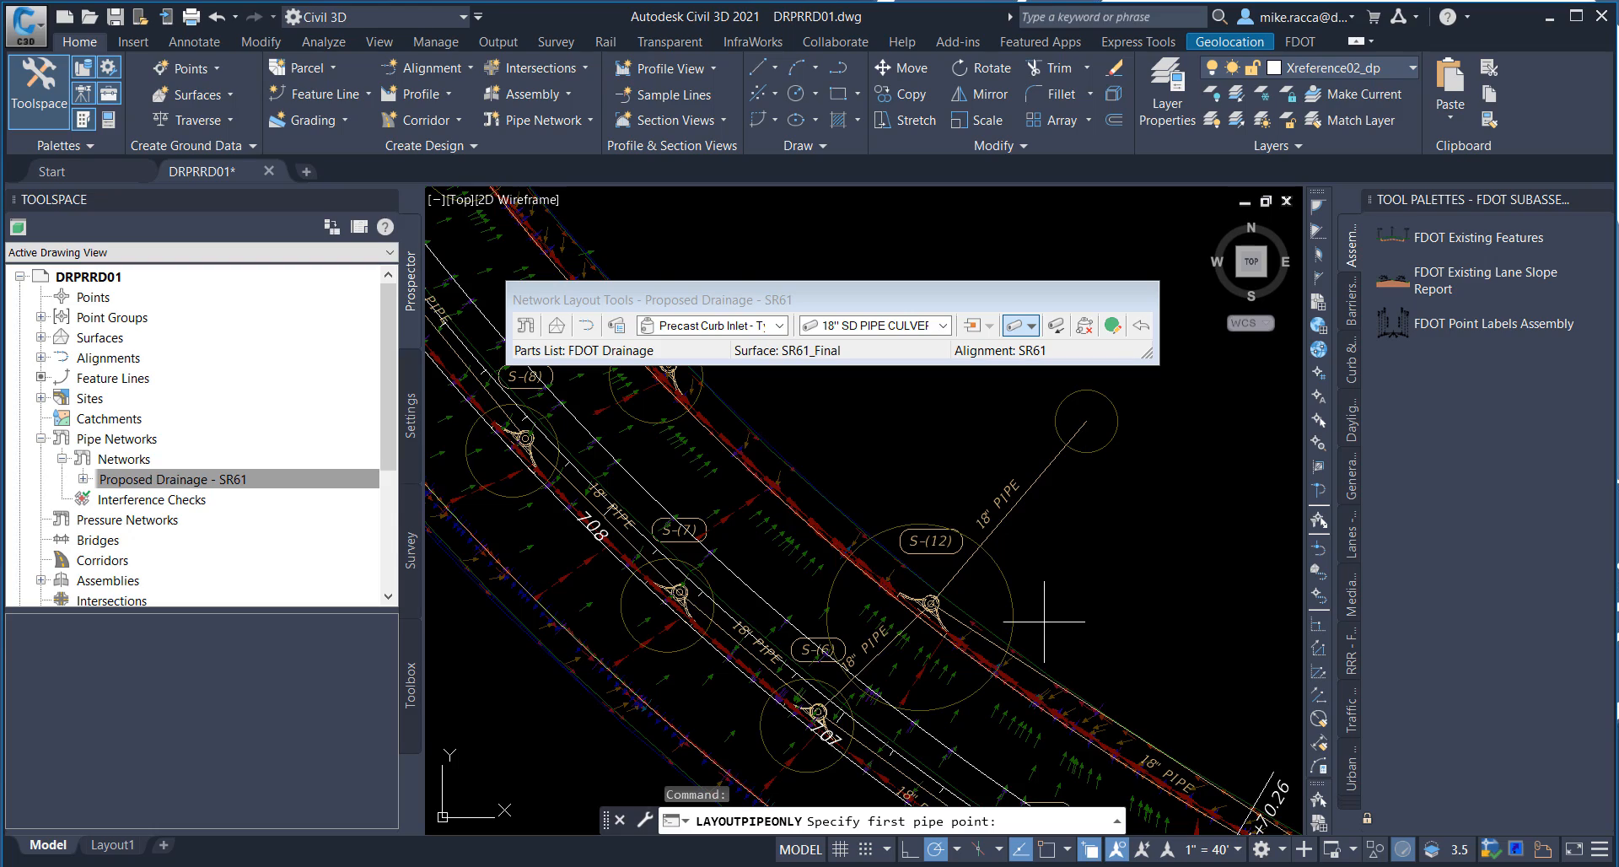
{"action": "middle_click_drag", "start_coordinate": [1044, 623], "coordinate": [778, 421]}
{"action": "middle_click_drag", "start_coordinate": [934, 513], "coordinate": [581, 328]}
{"action": "middle_click_drag", "start_coordinate": [940, 543], "coordinate": [622, 369]}
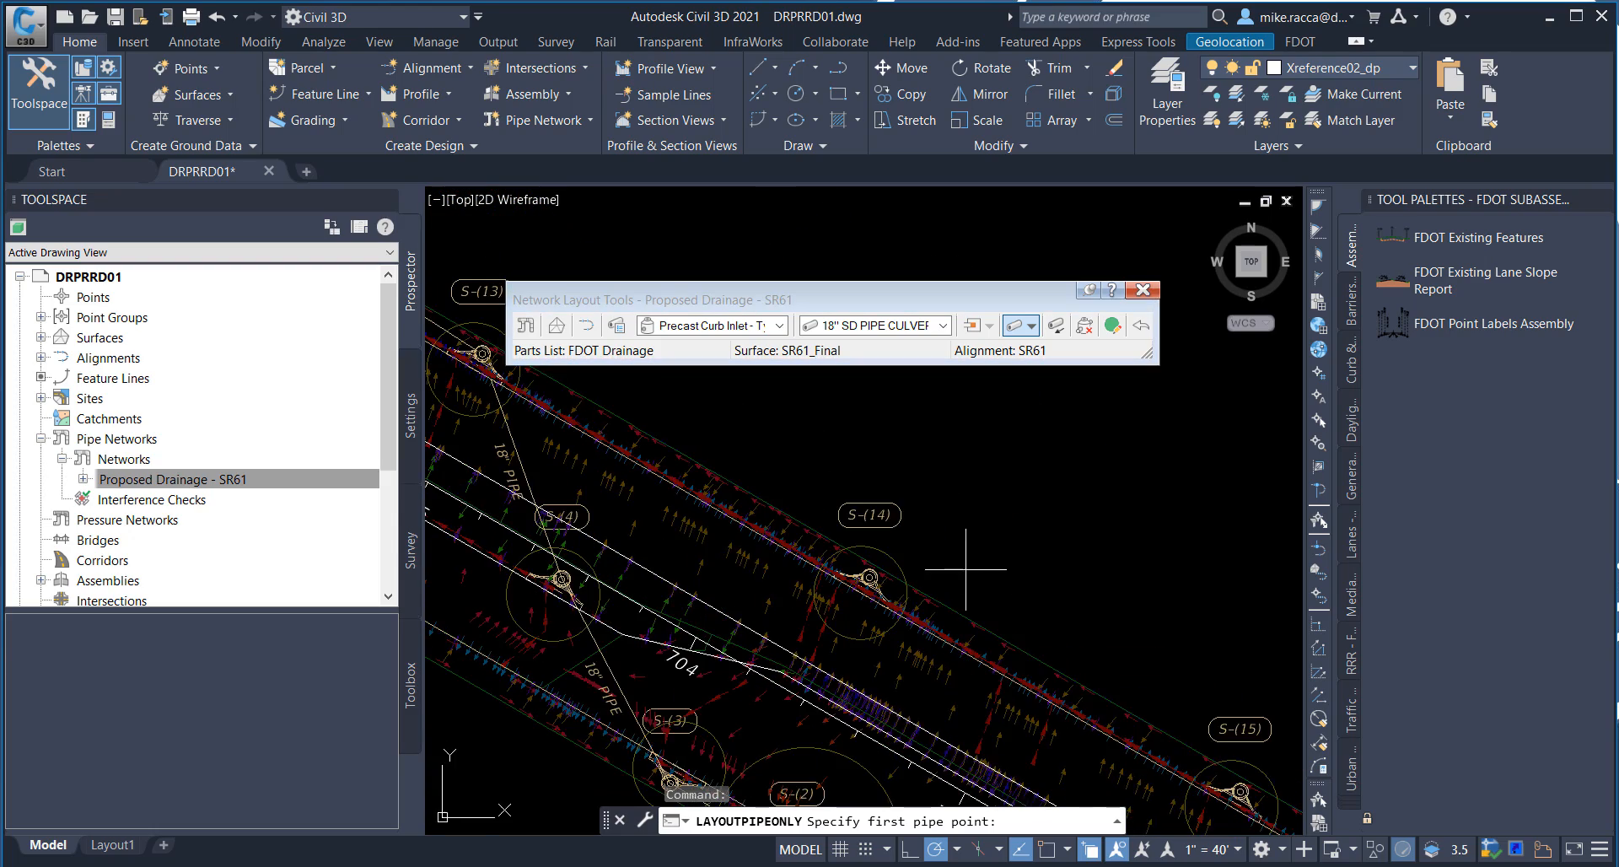
{"action": "middle_click_drag", "start_coordinate": [965, 569], "coordinate": [629, 362]}
{"action": "middle_click_drag", "start_coordinate": [919, 527], "coordinate": [574, 332]}
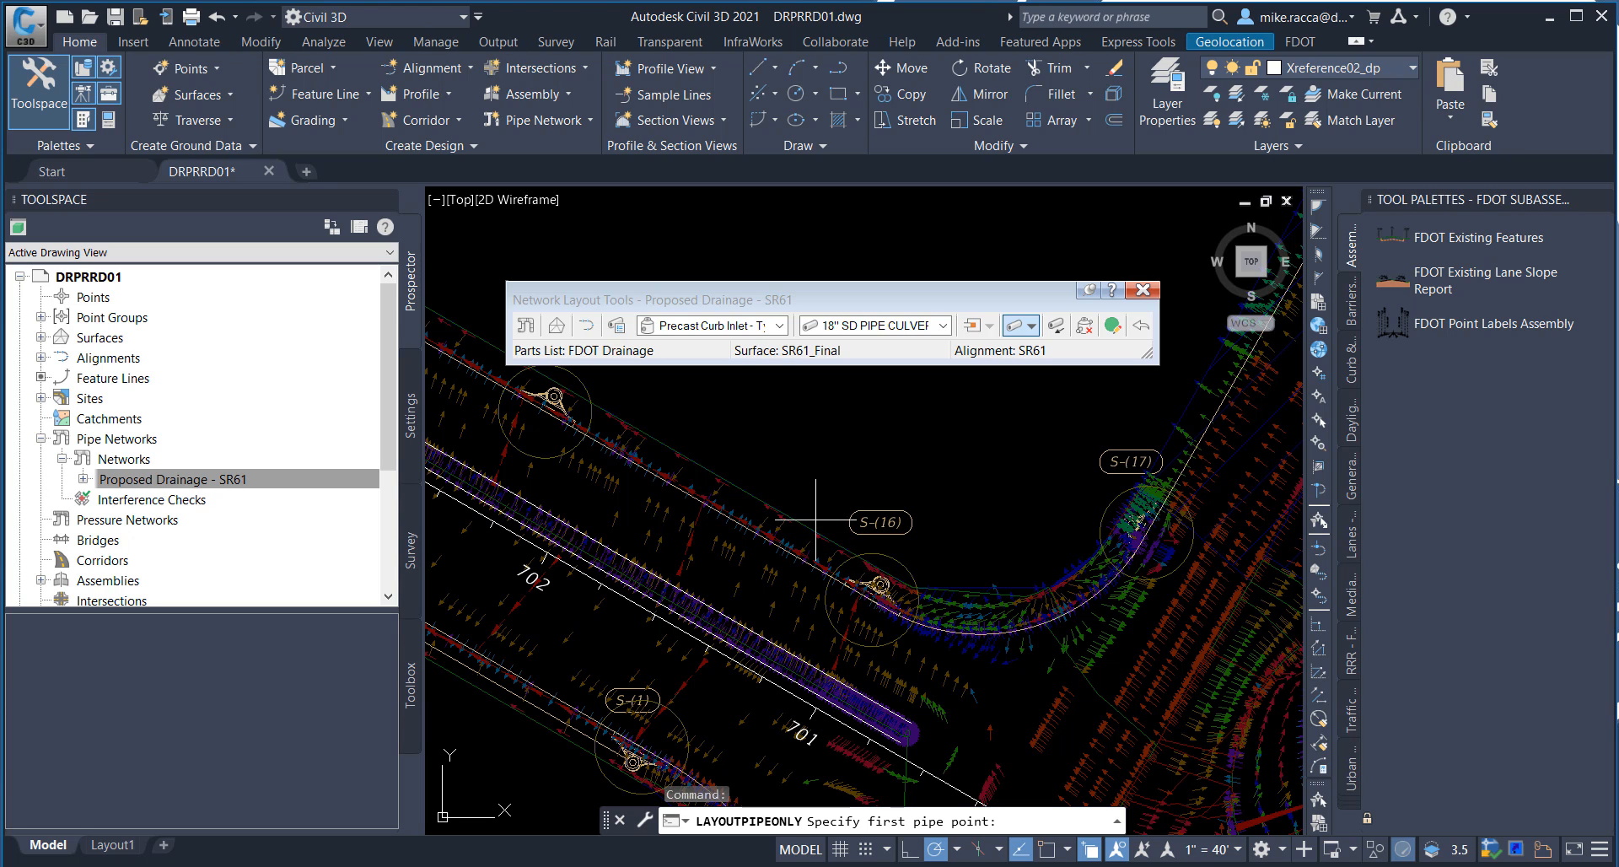
{"action": "scroll", "coordinate": [877, 582], "scroll_direction": "up", "scroll_amount": 1}
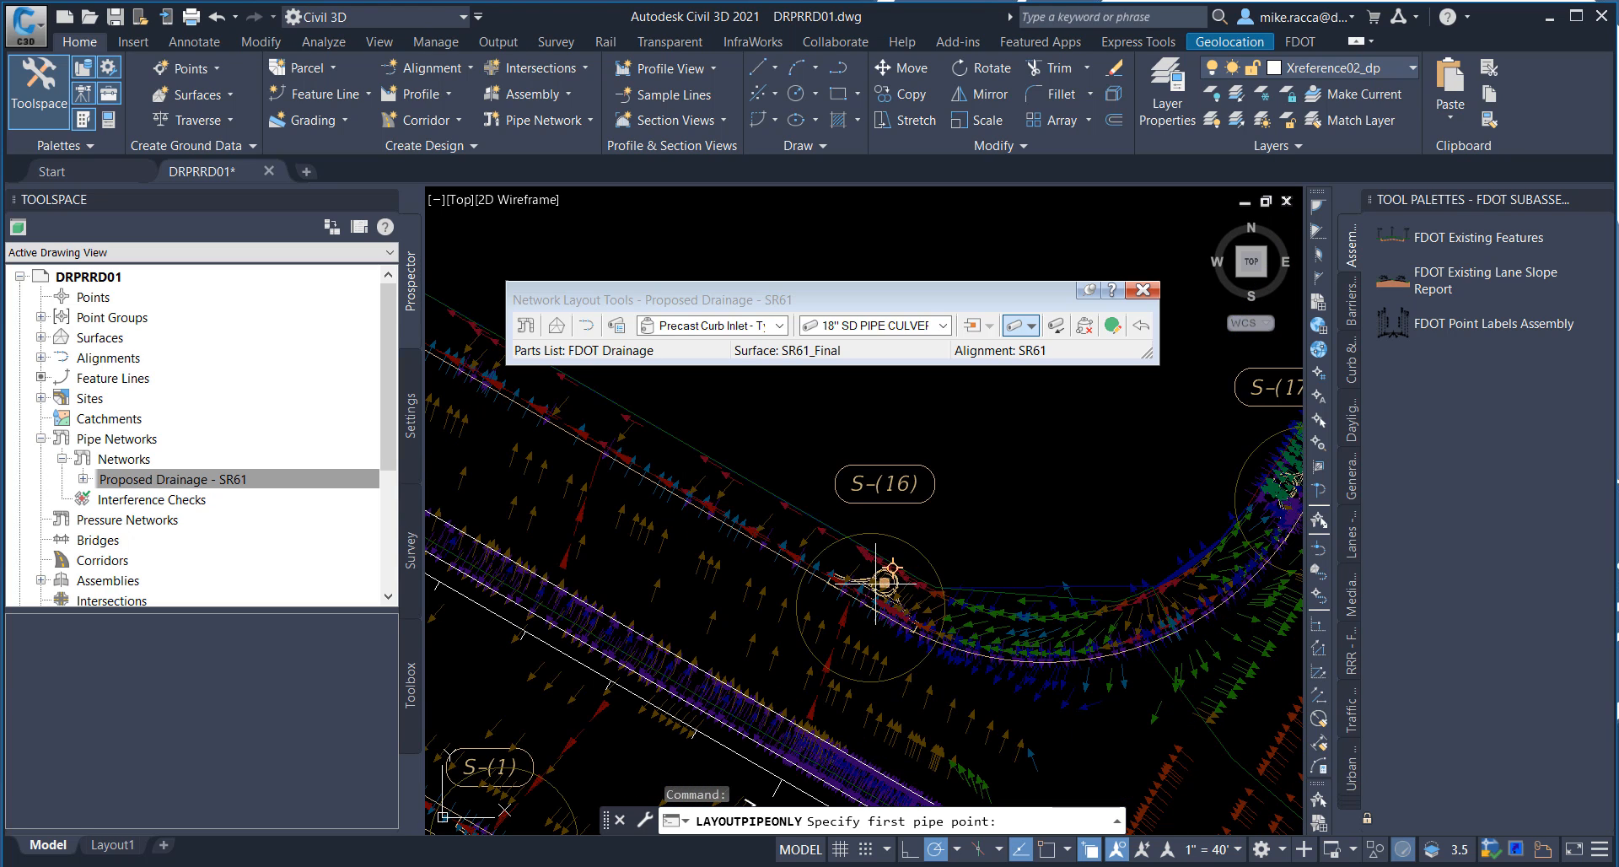
{"action": "left_click", "coordinate": [879, 580]}
{"action": "scroll", "coordinate": [759, 488], "scroll_direction": "down", "scroll_amount": 1}
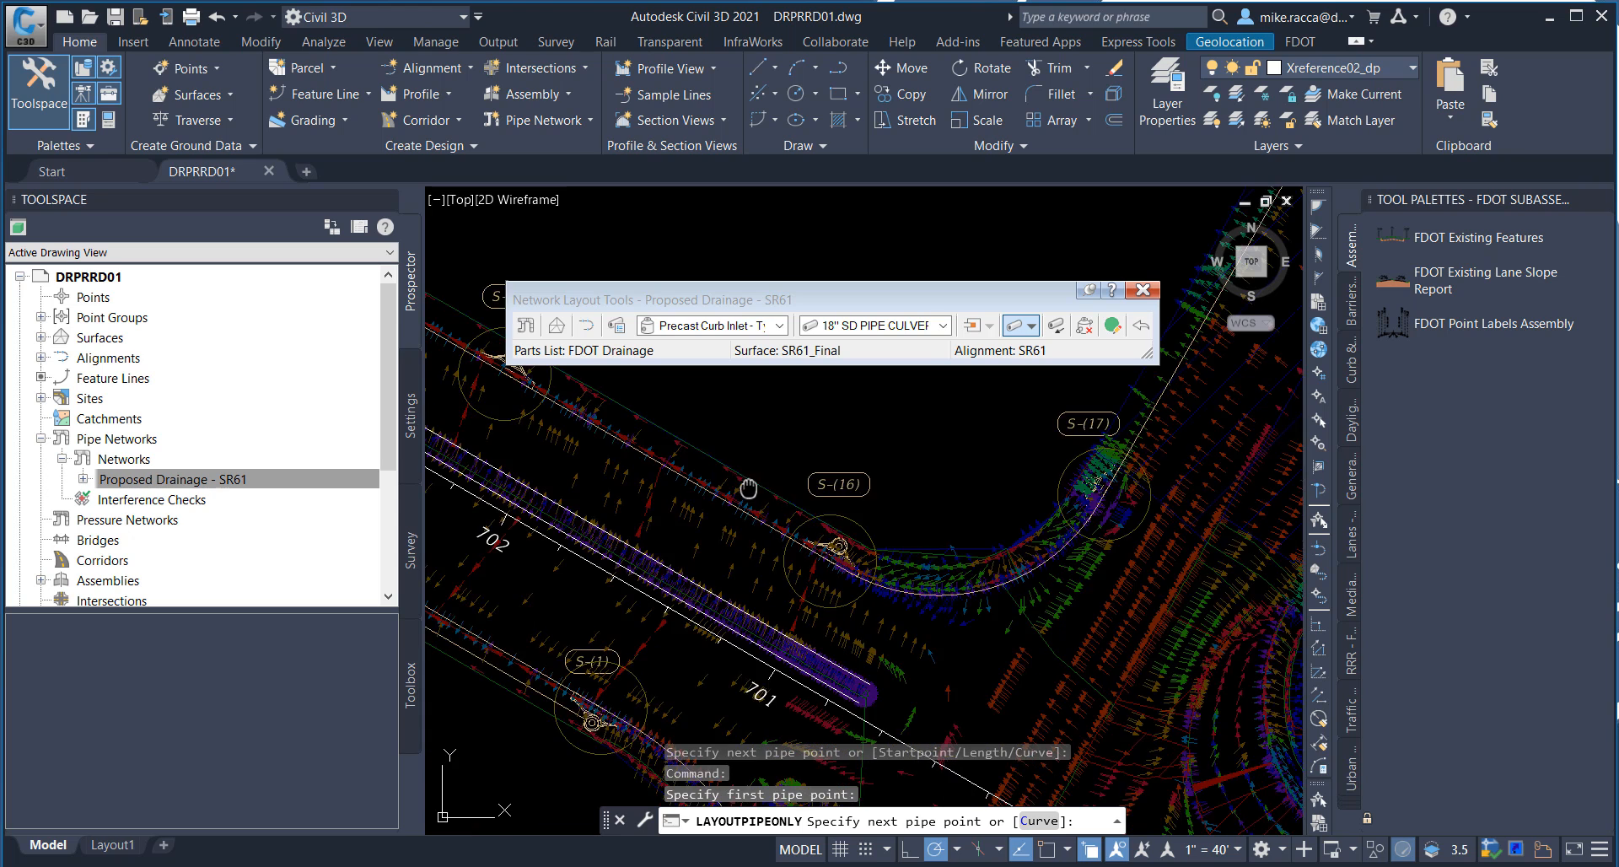
{"action": "middle_click_drag", "start_coordinate": [749, 490], "coordinate": [1001, 626]}
{"action": "middle_click_drag", "start_coordinate": [844, 502], "coordinate": [998, 566]}
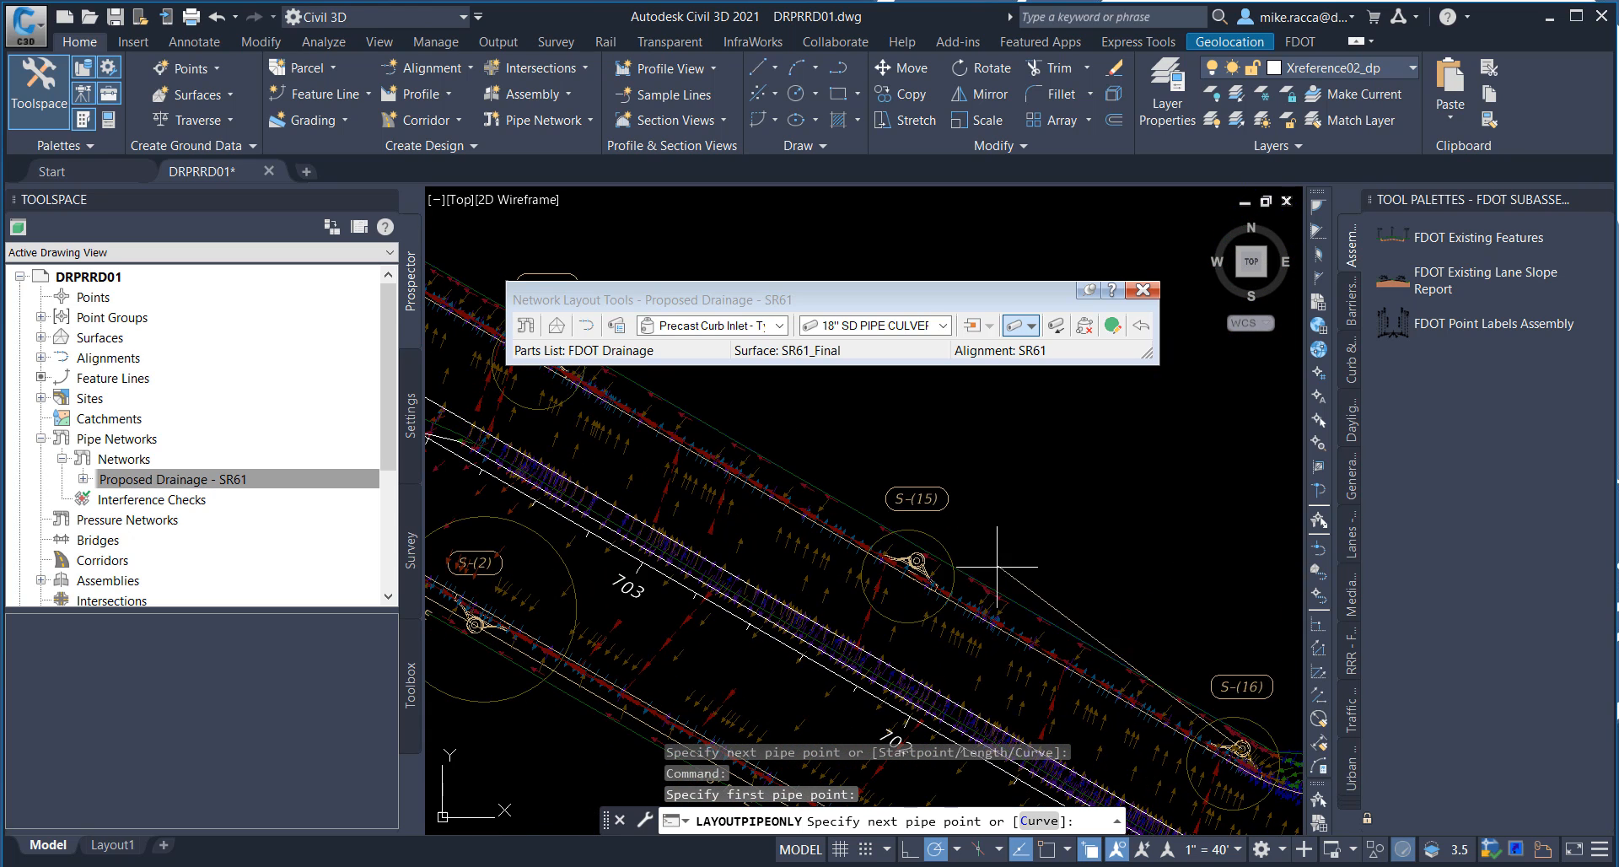
{"action": "left_click", "coordinate": [944, 546]}
Step: Extend the 18" pipe run from S-(15) through S-(14) to inlet S-(13), end the run and close the network layout tools
{"action": "middle_click_drag", "start_coordinate": [590, 364], "coordinate": [896, 521]}
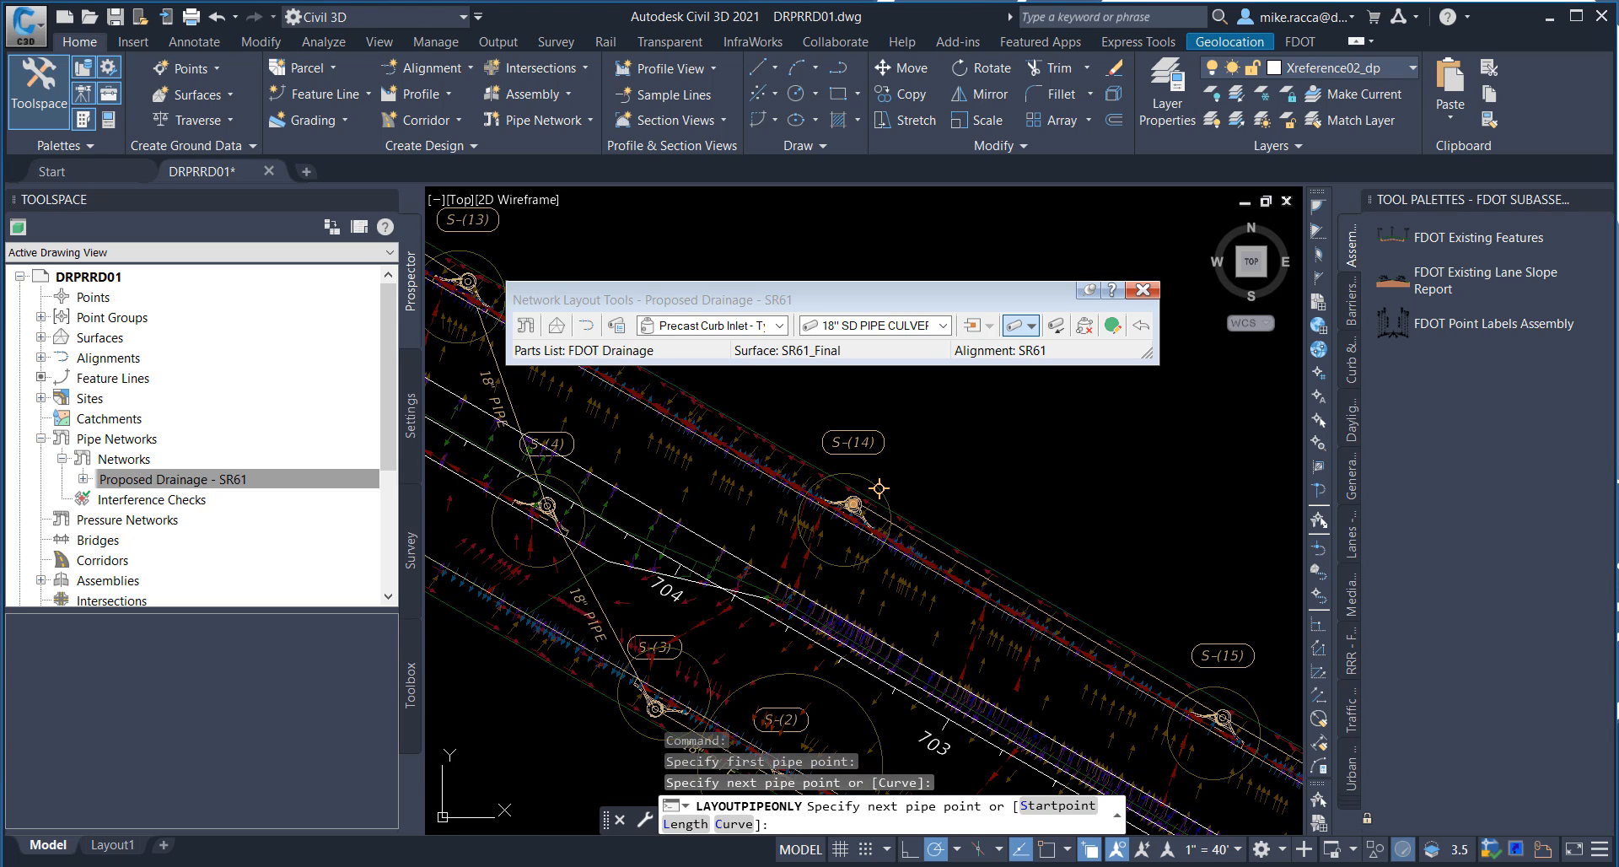
{"action": "left_click", "coordinate": [878, 488]}
{"action": "middle_click_drag", "start_coordinate": [597, 348], "coordinate": [845, 497]}
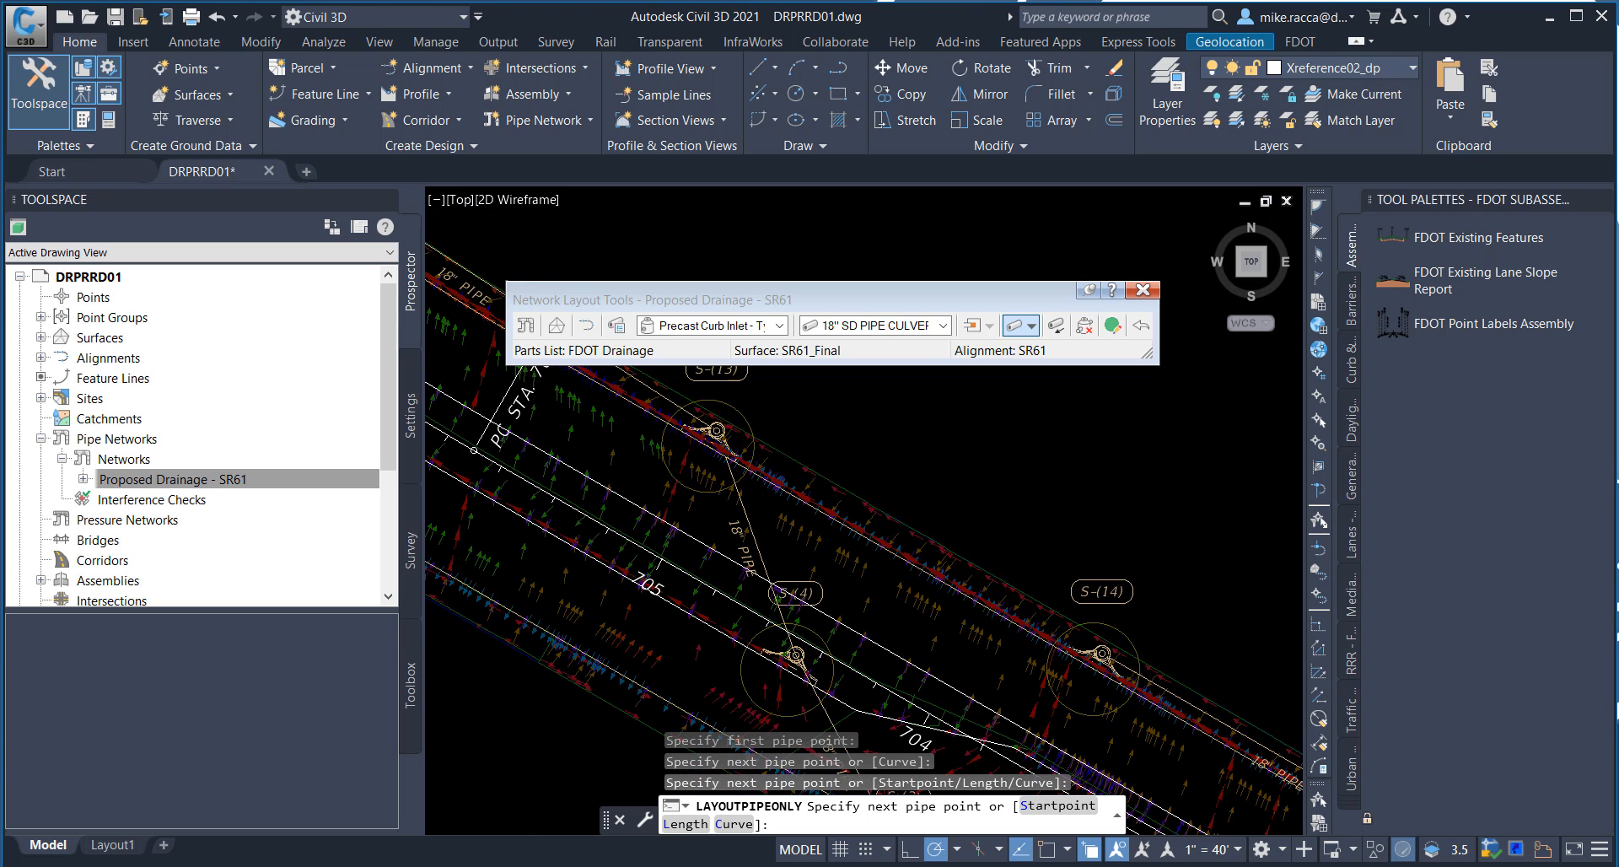
{"action": "left_click", "coordinate": [739, 418]}
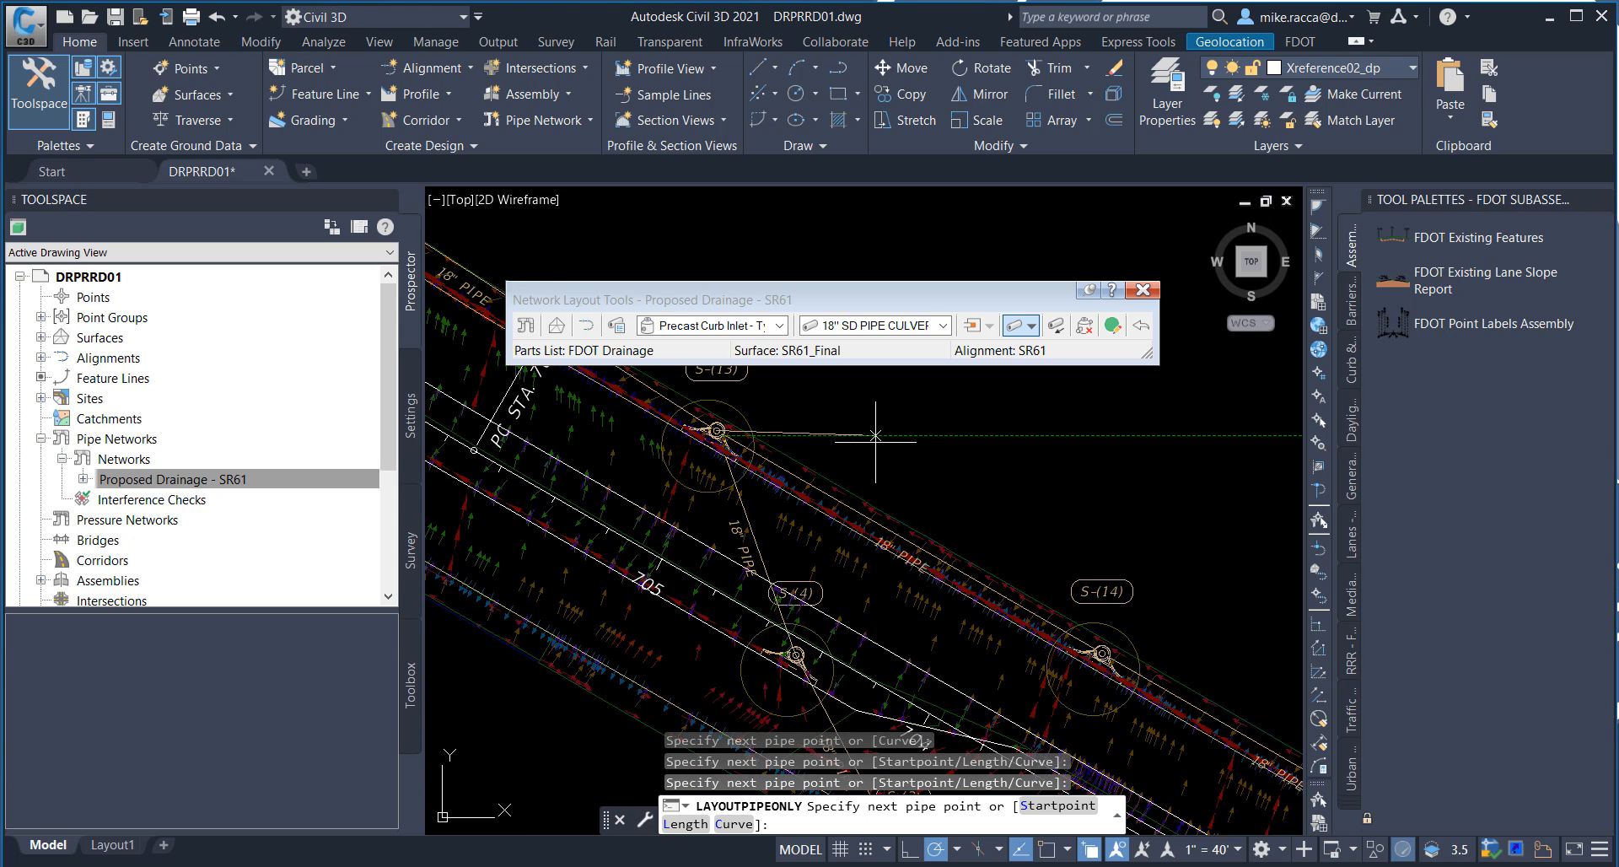
{"action": "right_click", "coordinate": [880, 435]}
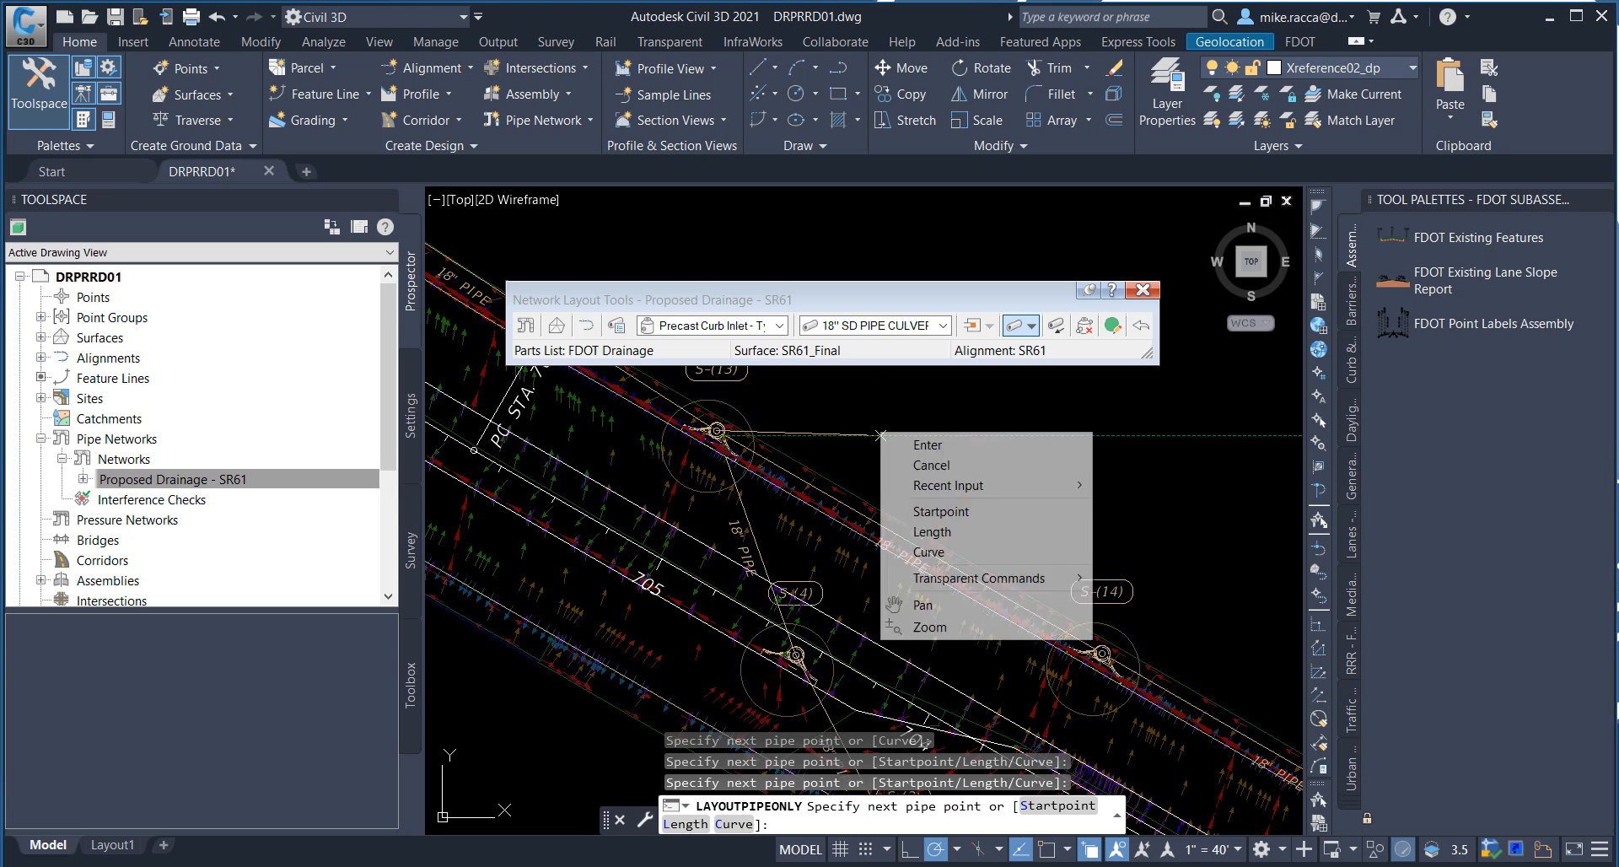
{"action": "left_click", "coordinate": [942, 447]}
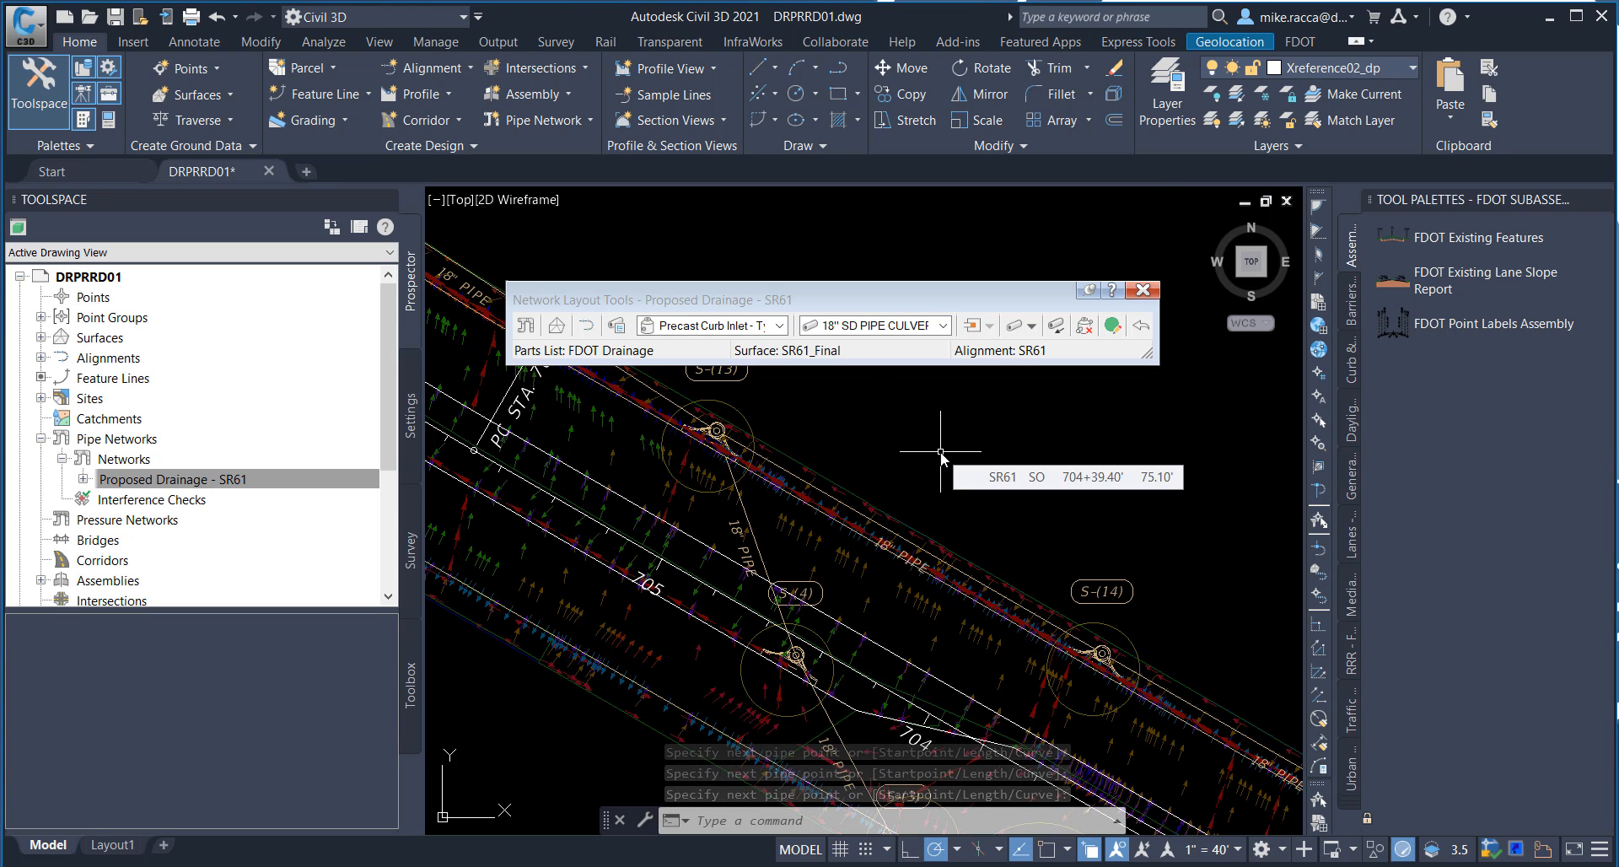
{"action": "left_click", "coordinate": [1146, 292]}
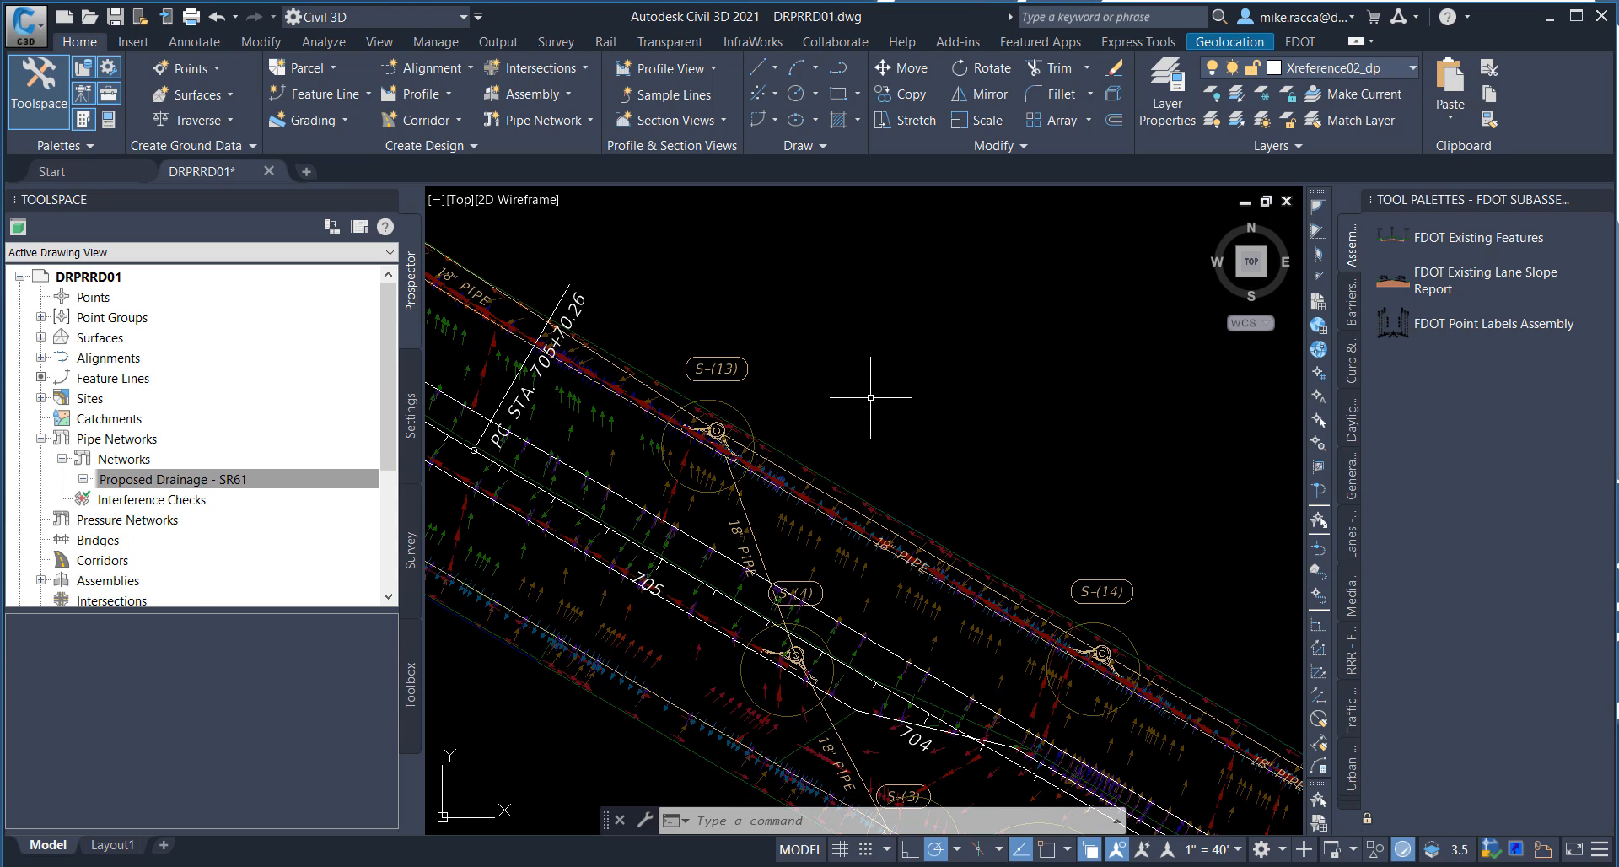
Step: Turn on the Toolspace item preview and expand Pipe Networks down to the pipes and structures of Proposed Drainage - SR61
{"action": "double_click", "coordinate": [143, 481]}
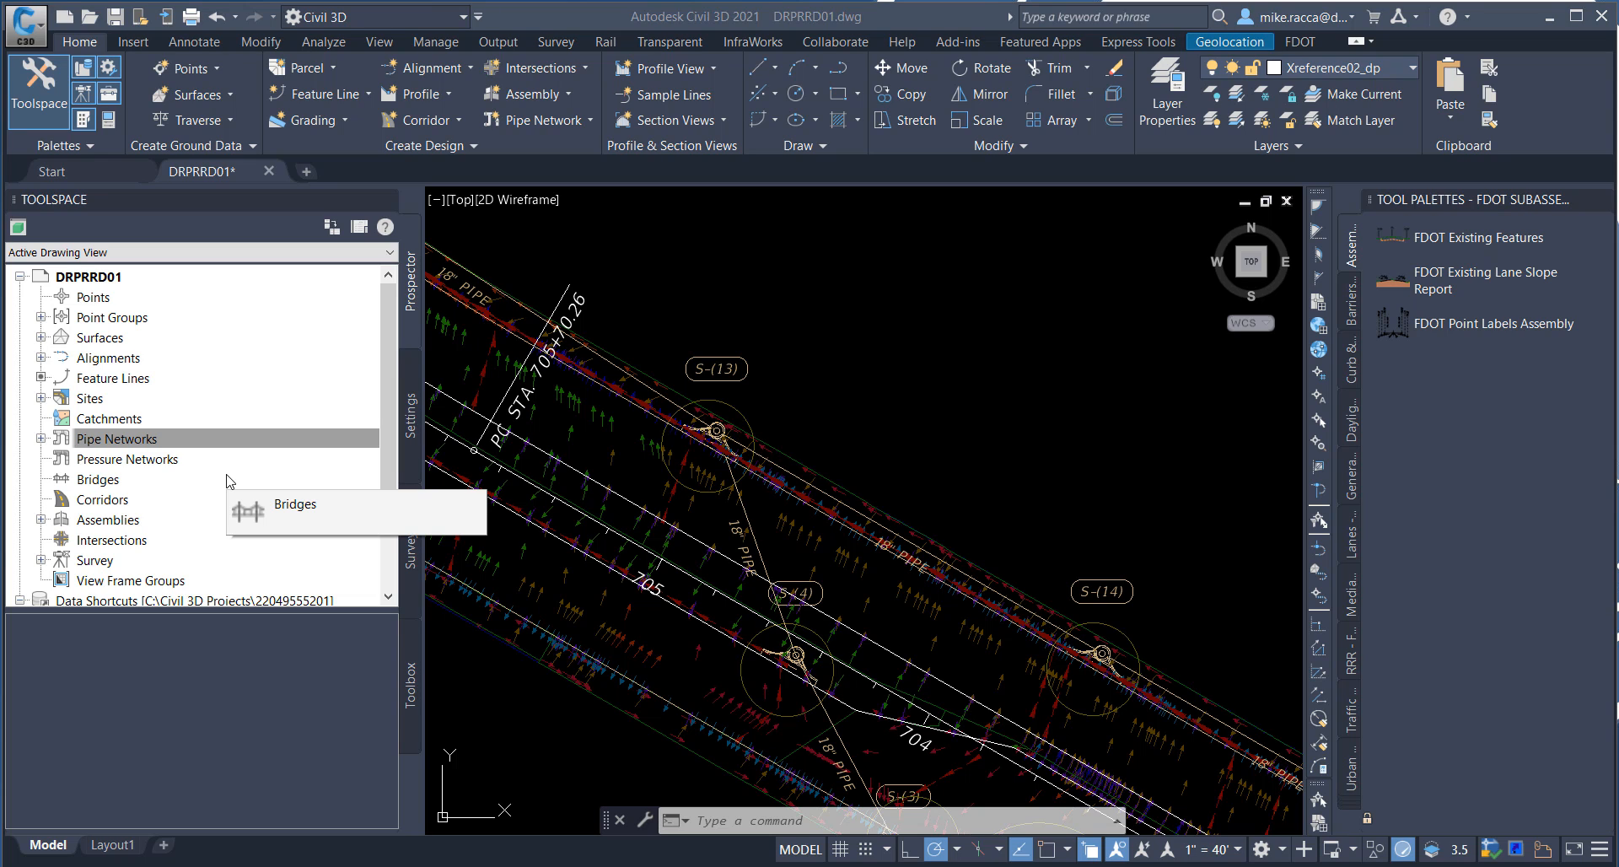
{"action": "left_click", "coordinate": [33, 436]}
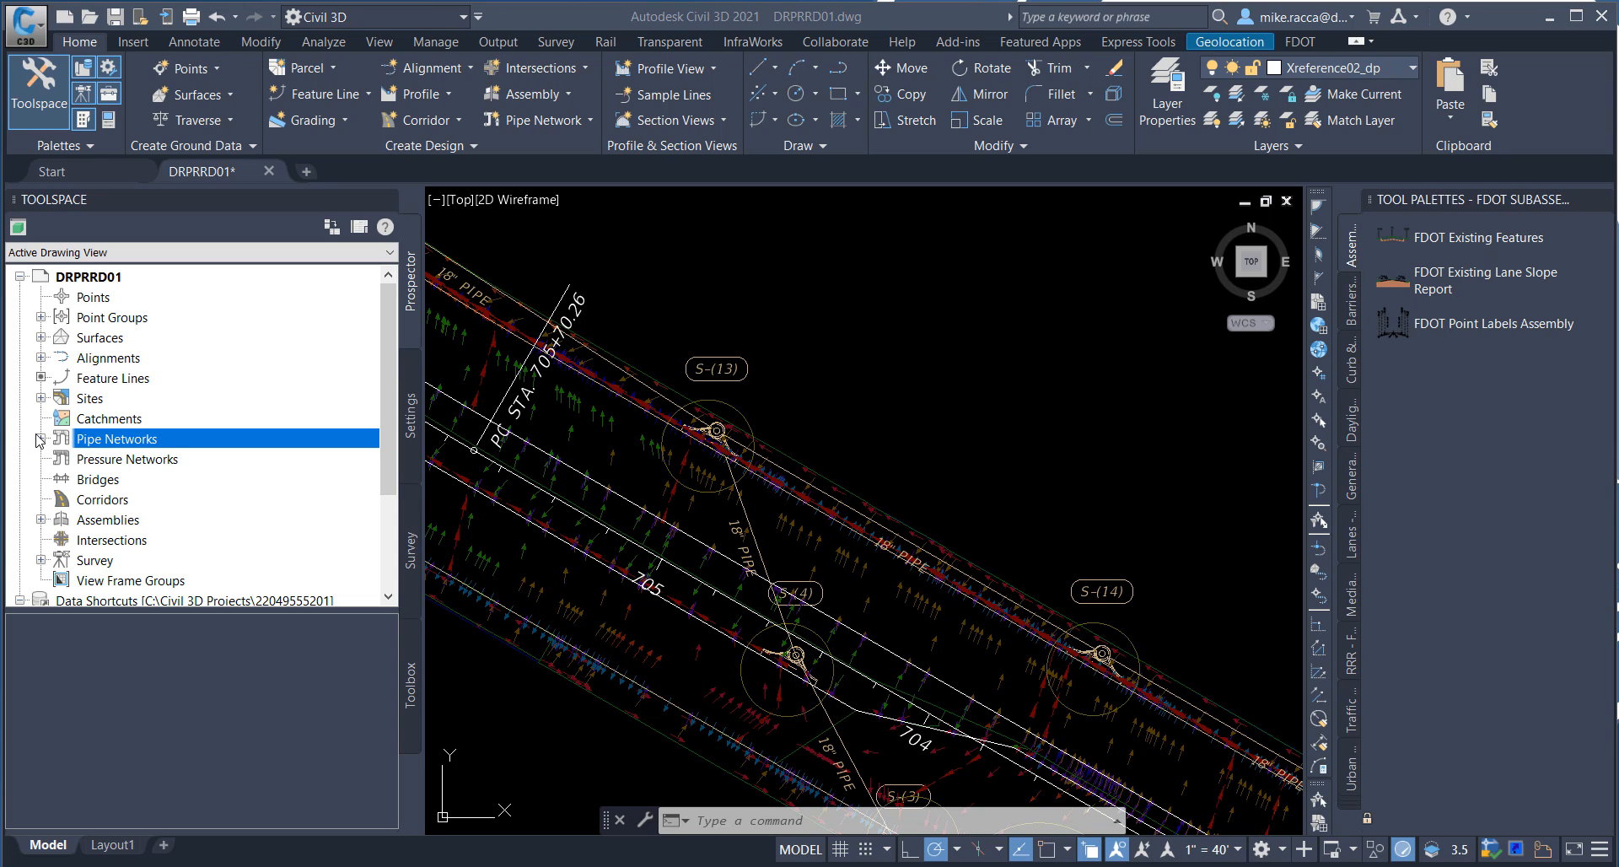
{"action": "left_click", "coordinate": [18, 228]}
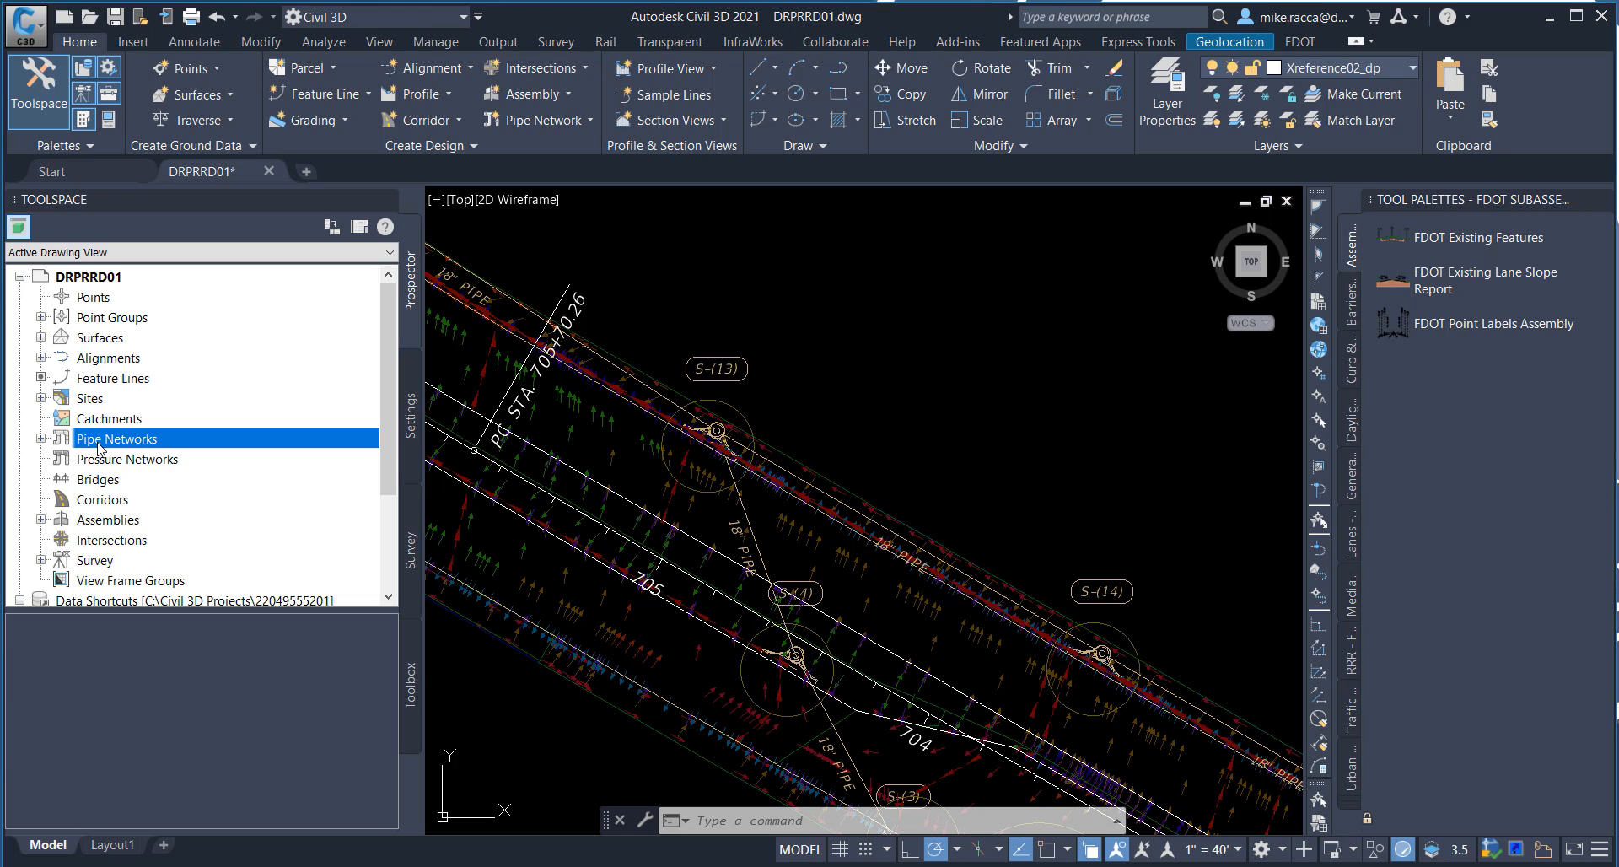
{"action": "left_click", "coordinate": [39, 440]}
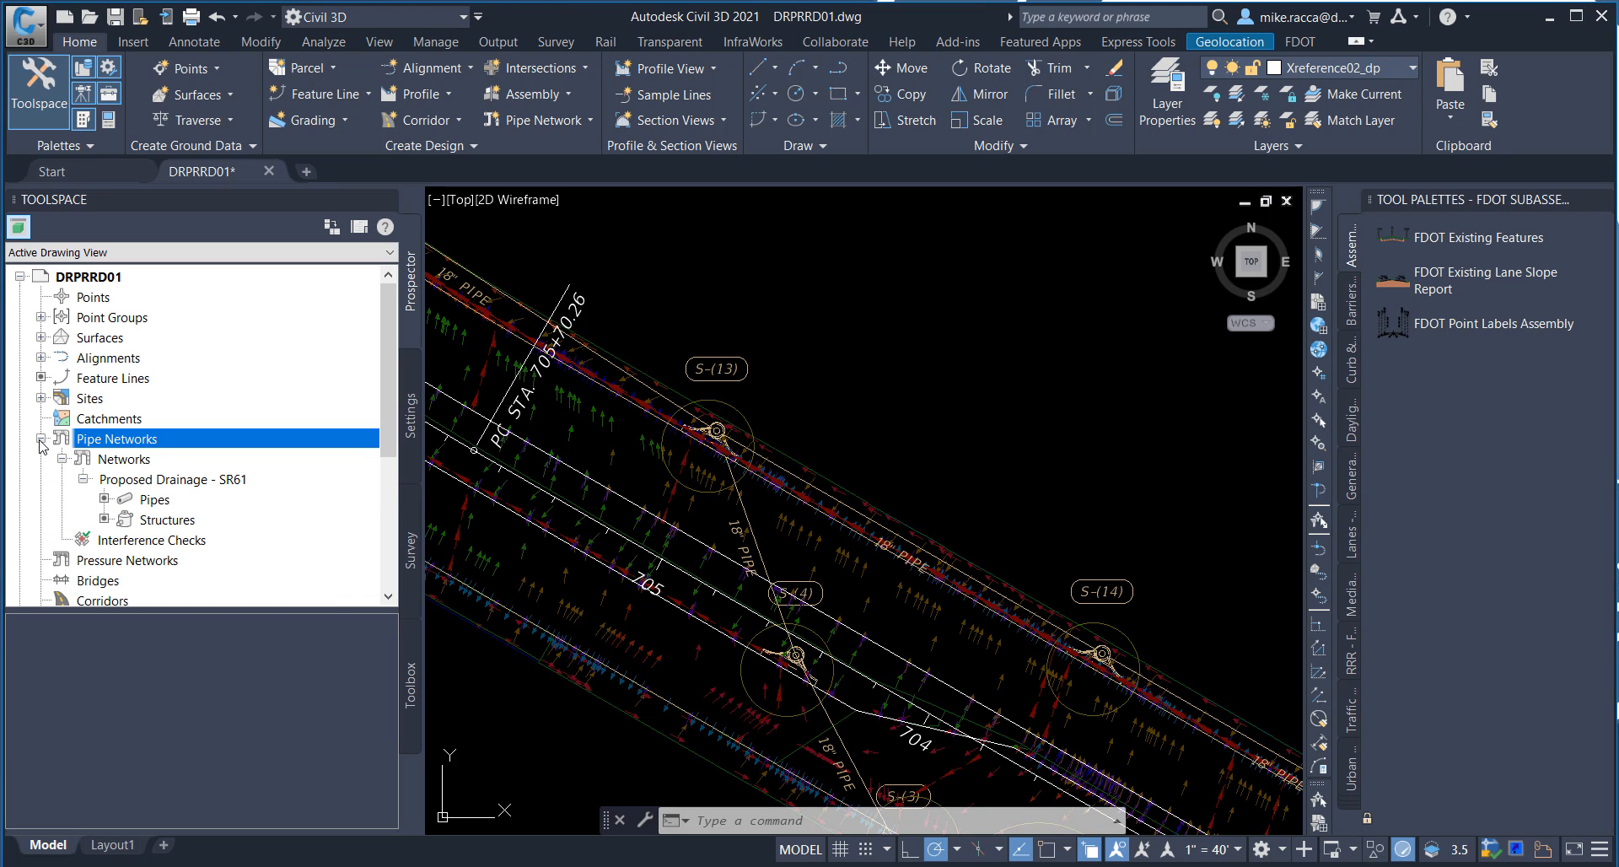
Step: Check the Show Preview setting of the Networks collection and select the Proposed Drainage - SR61 network for viewing
{"action": "left_click", "coordinate": [139, 460]}
{"action": "right_click", "coordinate": [139, 460]}
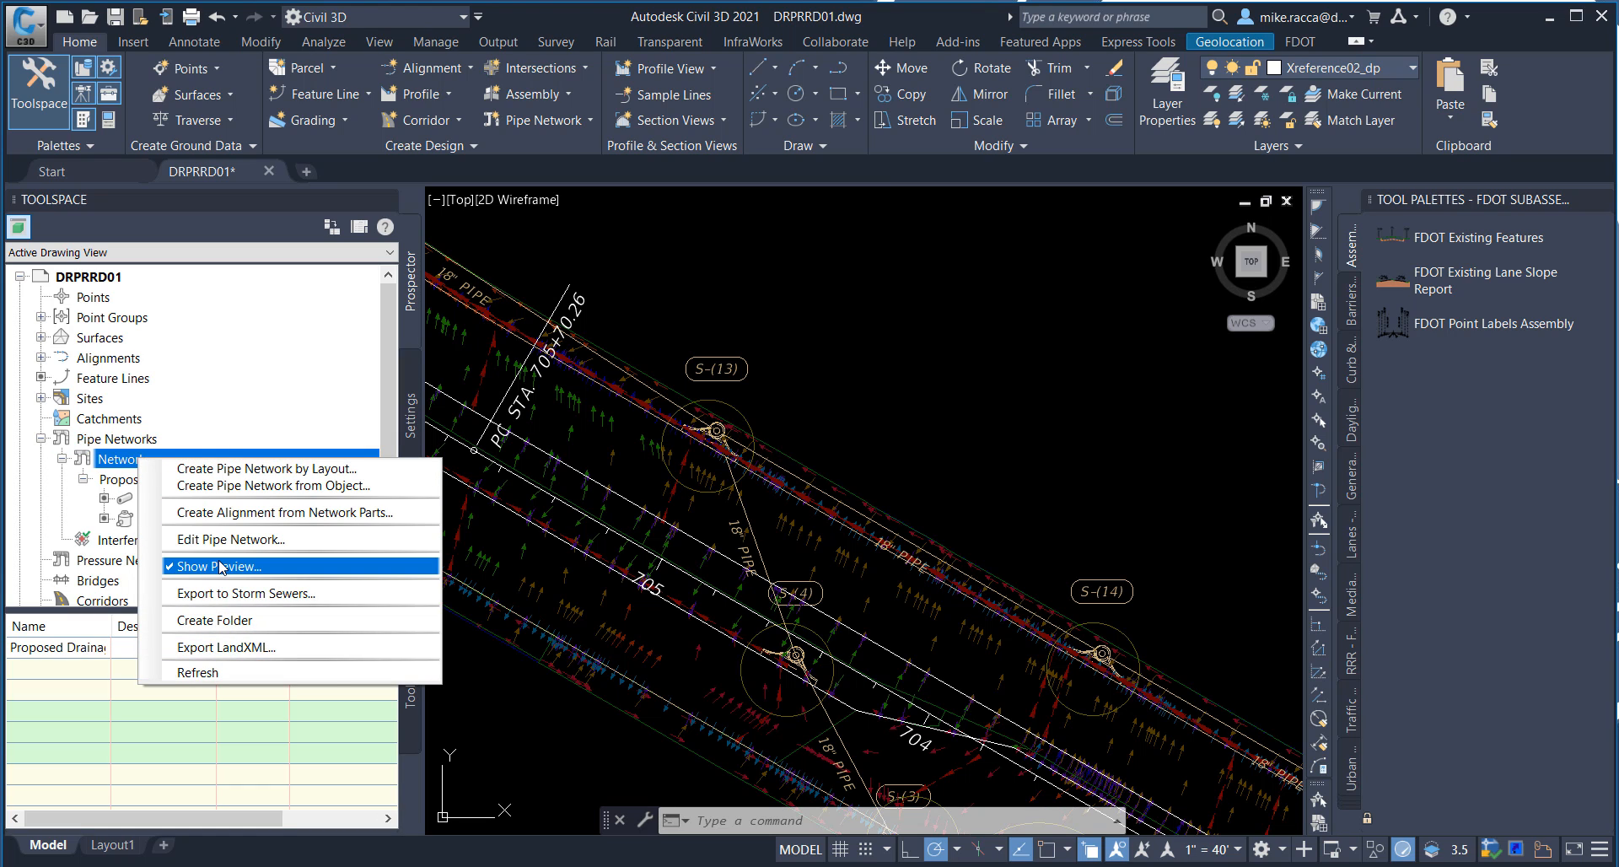
{"action": "left_click", "coordinate": [224, 398]}
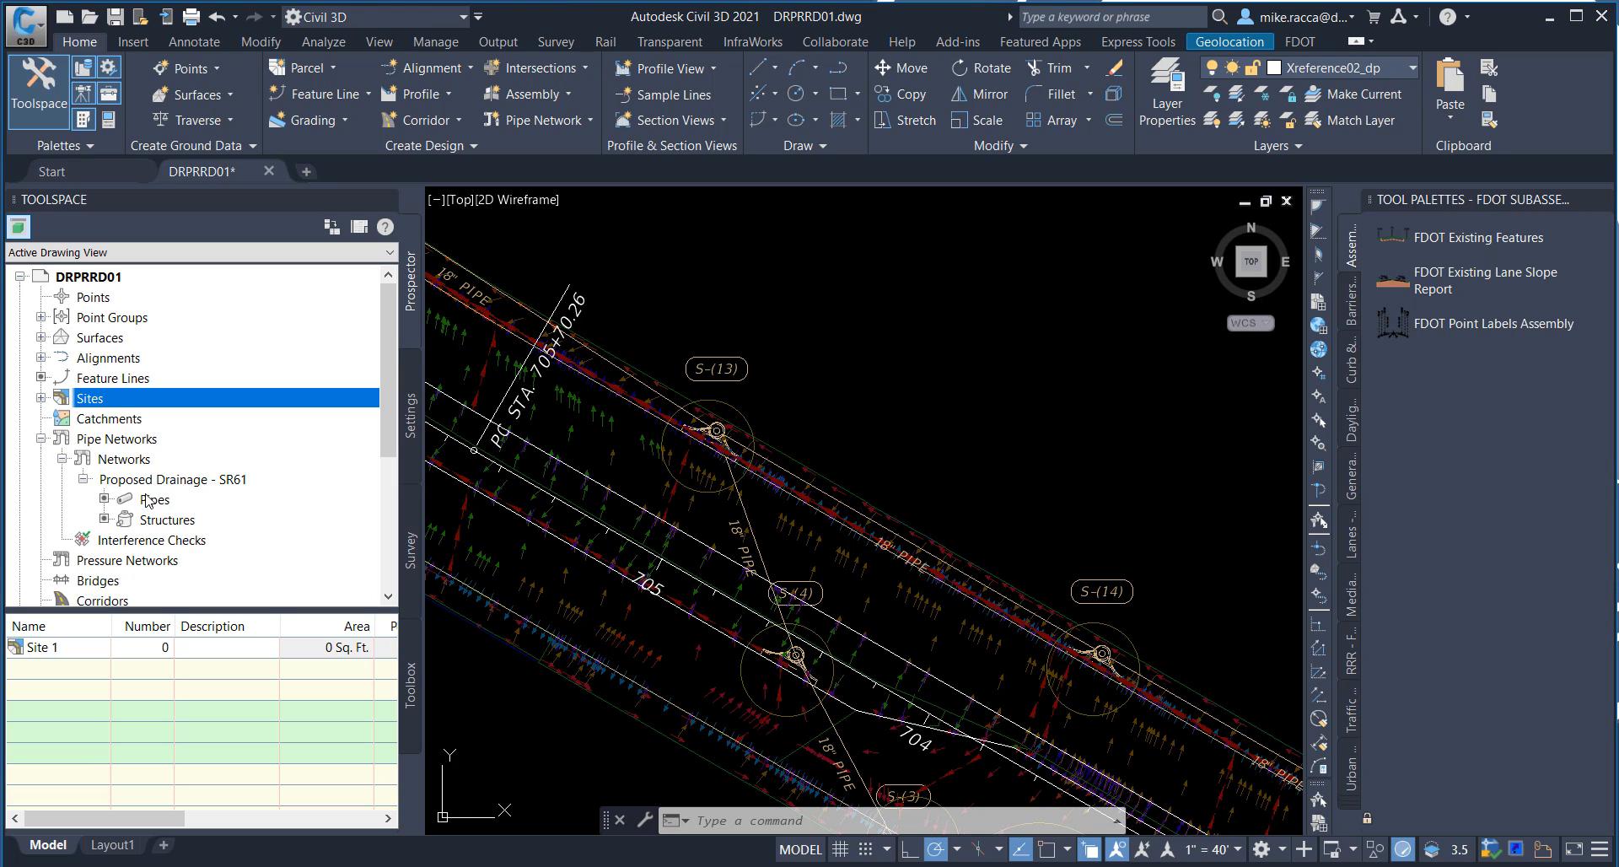
{"action": "left_click", "coordinate": [190, 478]}
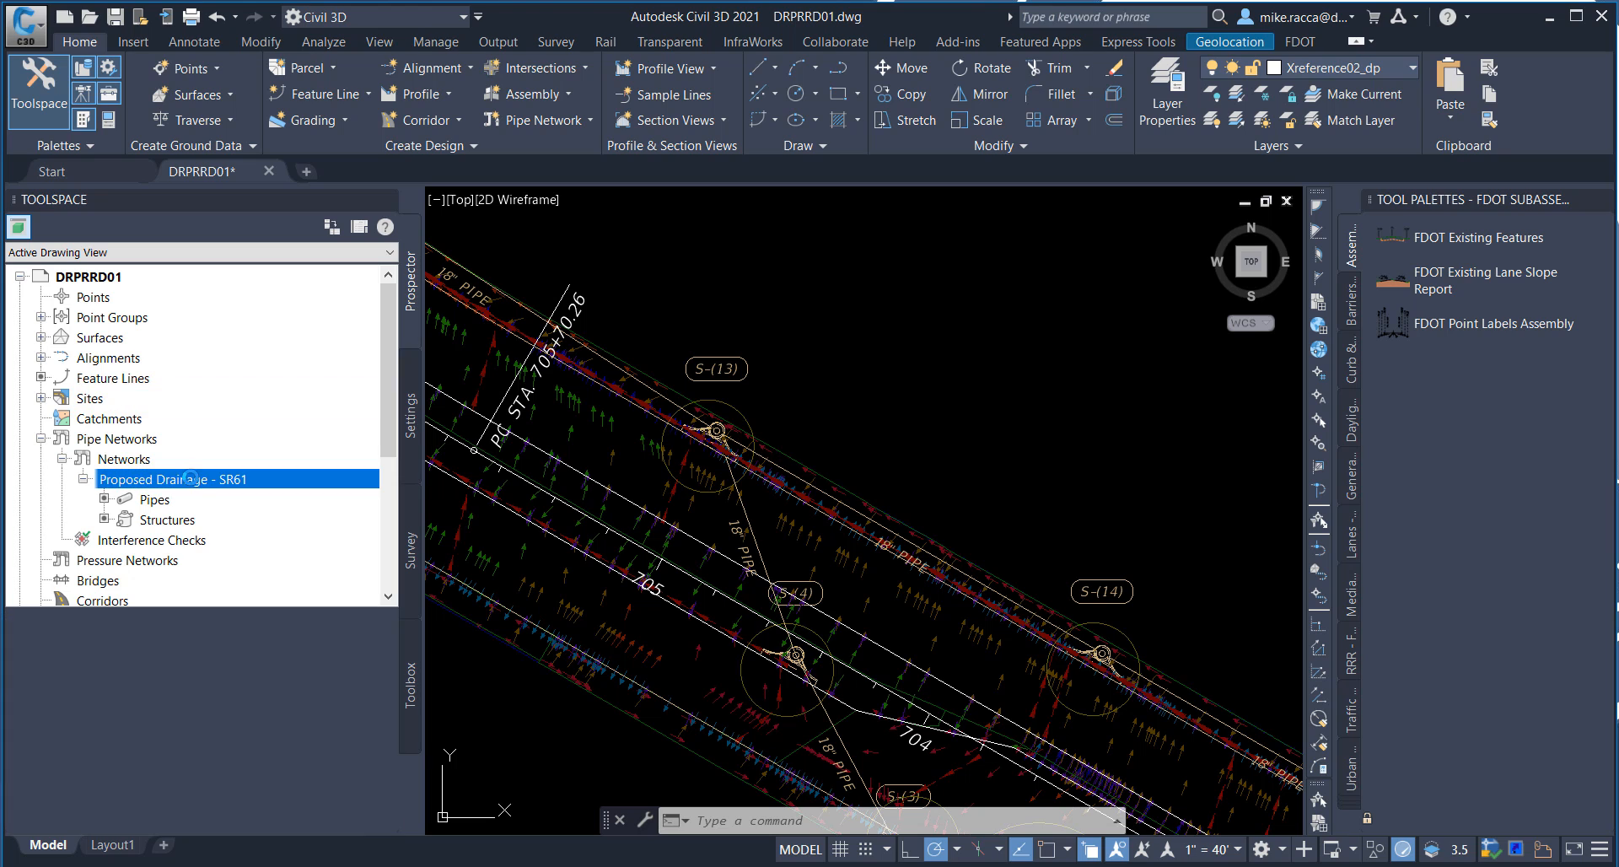